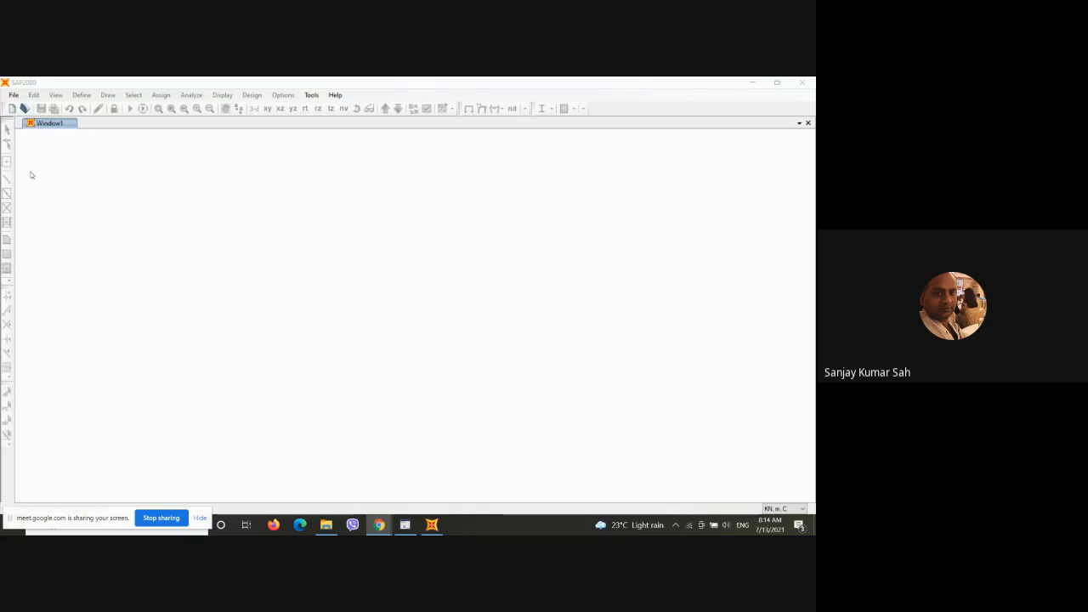
Step: Create a new model from the Grid Only template, initialized with KN, m, C units
{"action": "left_click", "coordinate": [16, 101]}
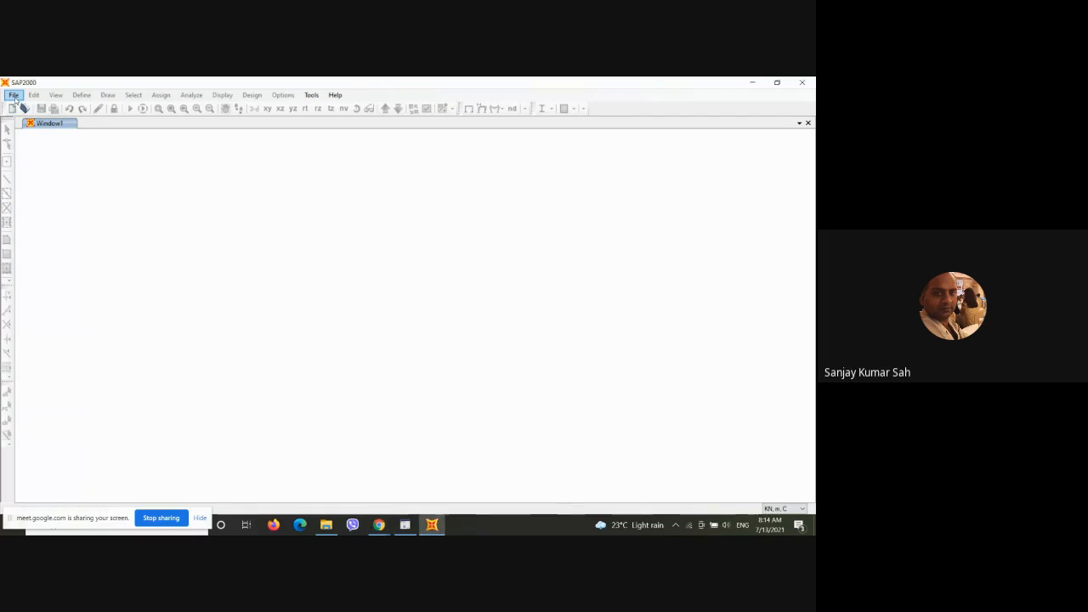
{"action": "left_click", "coordinate": [14, 95]}
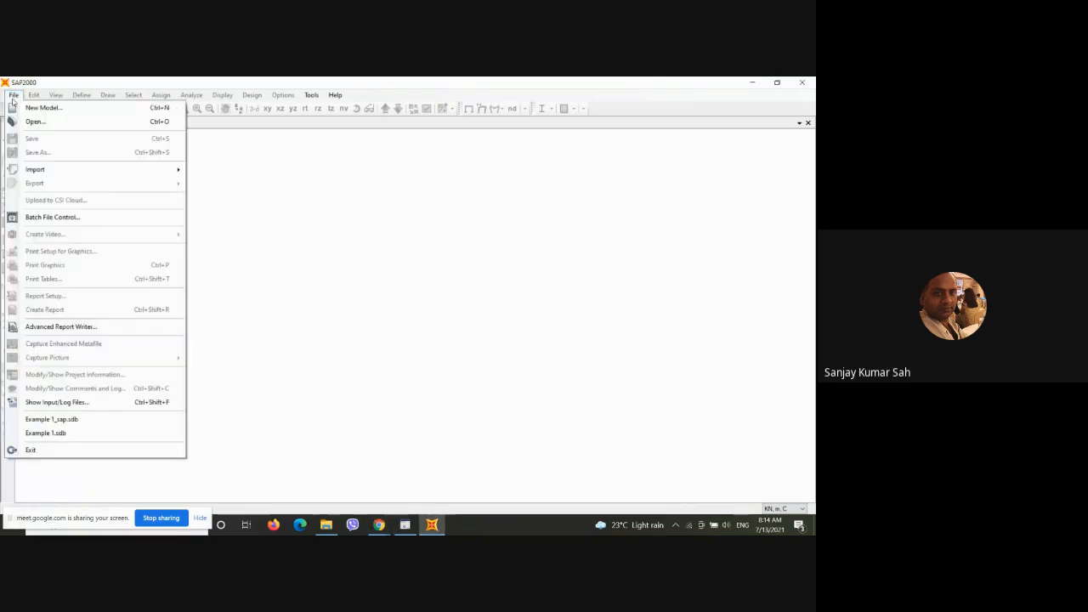
{"action": "left_click", "coordinate": [45, 108]}
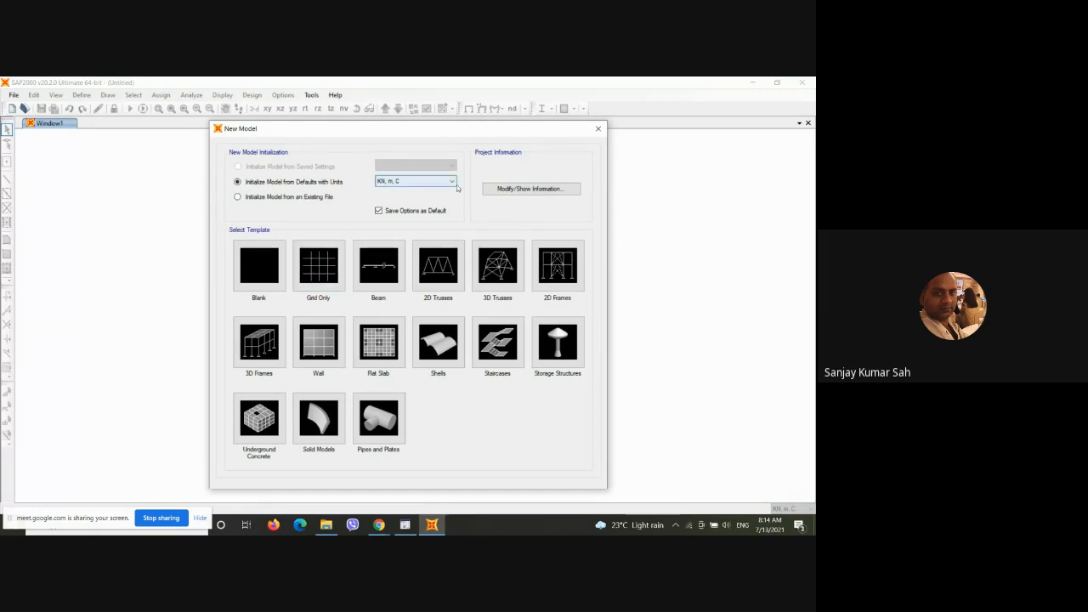
{"action": "left_click", "coordinate": [314, 277]}
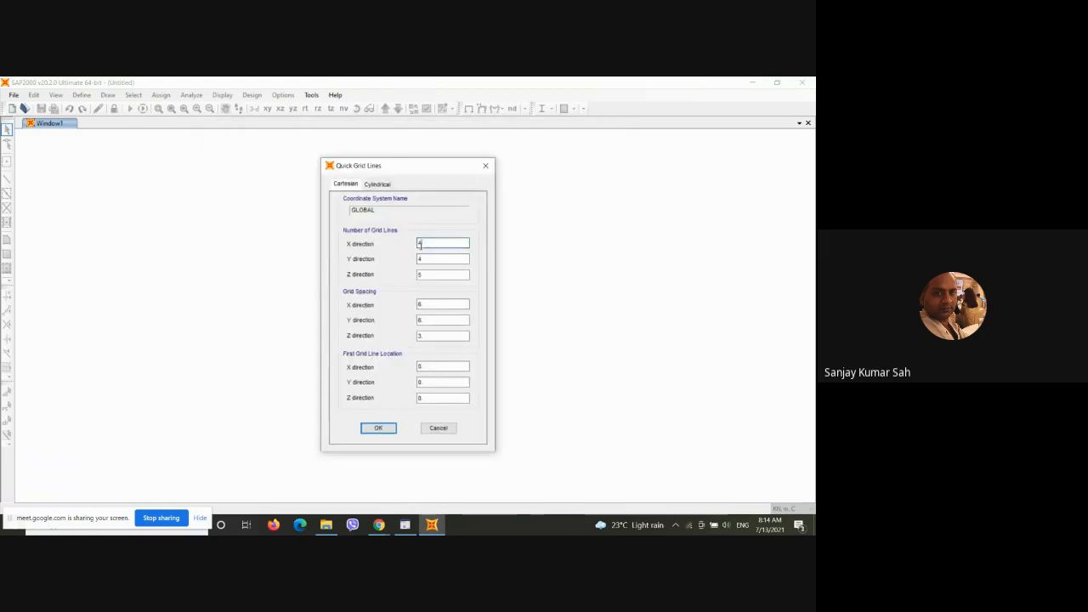
Step: Set the number of grid lines in the Z direction to 10
{"action": "left_click", "coordinate": [423, 259]}
{"action": "left_click", "coordinate": [420, 276]}
{"action": "type", "text": "10"}
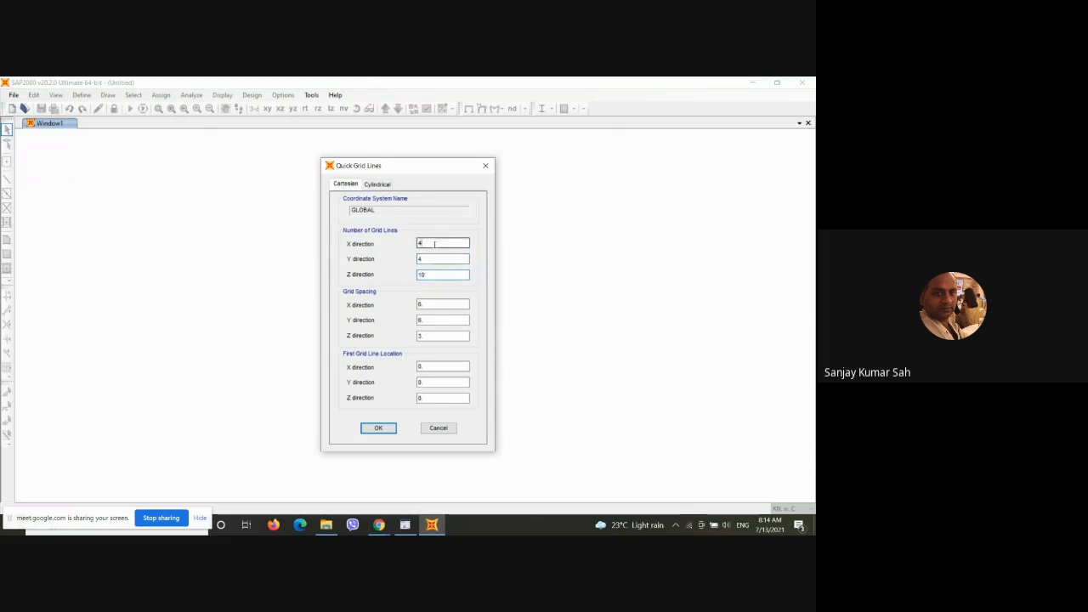
{"action": "left_click", "coordinate": [430, 259]}
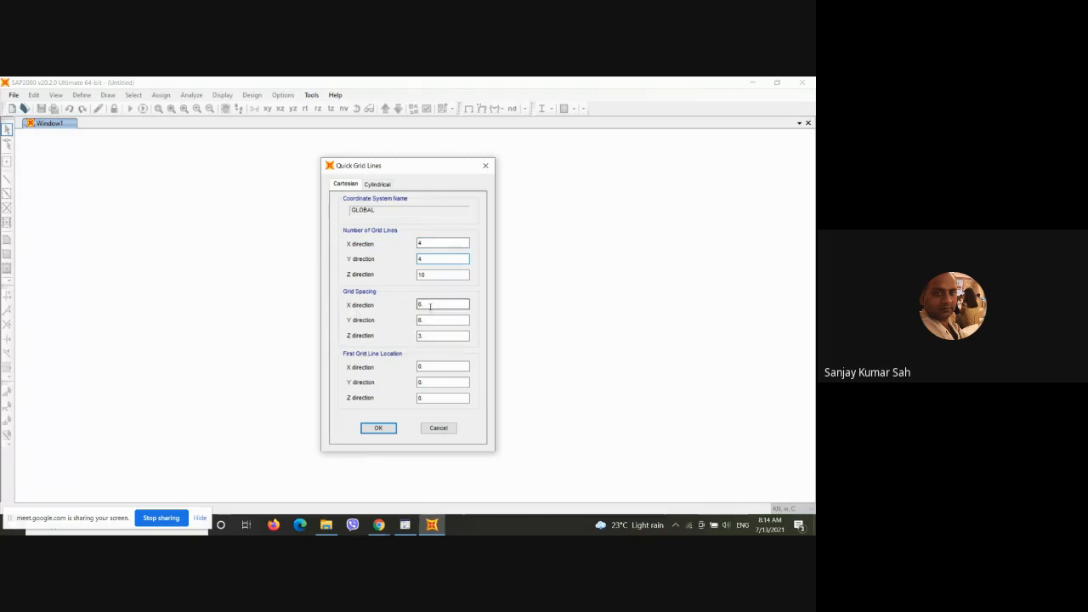
Step: Set the number of grid lines to 2 in each of the X, Y and Z directions
{"action": "left_click", "coordinate": [425, 244]}
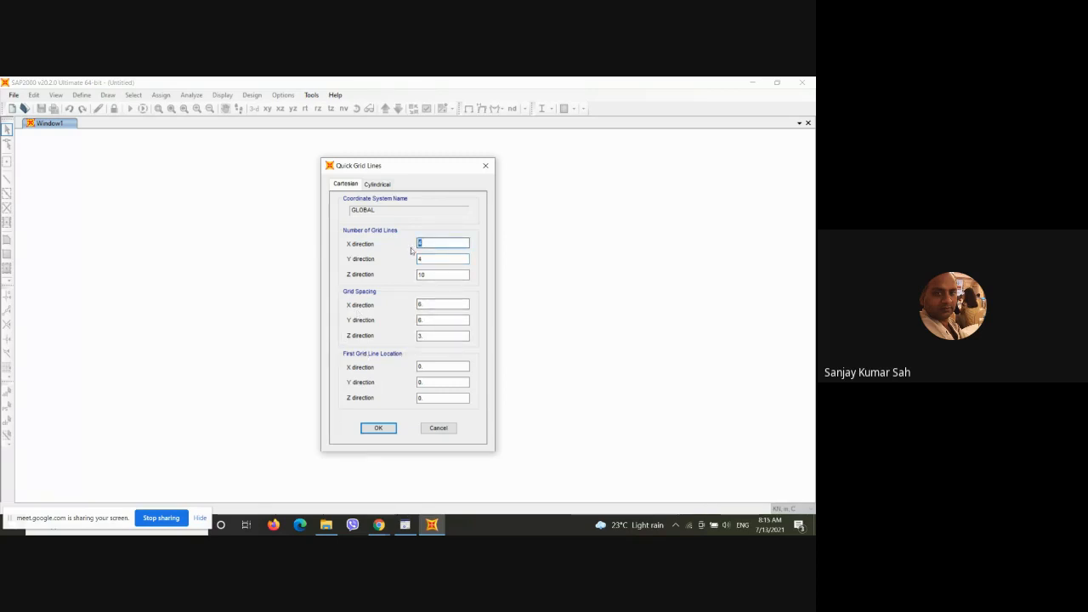
{"action": "key", "text": "Tab"}
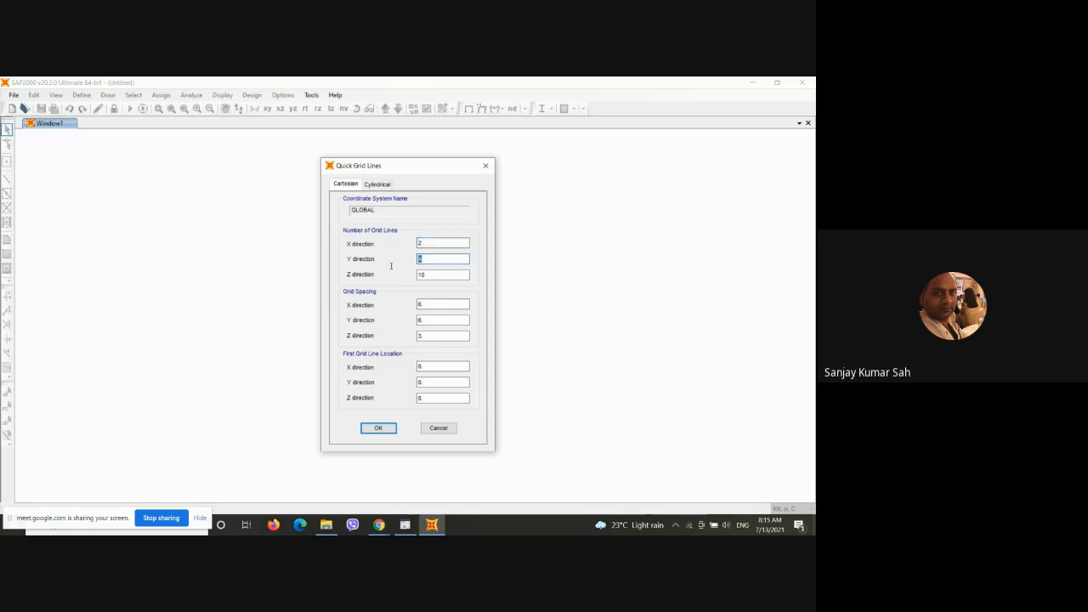
{"action": "type", "text": "2"}
{"action": "left_click_drag", "start_coordinate": [427, 305], "coordinate": [411, 307]}
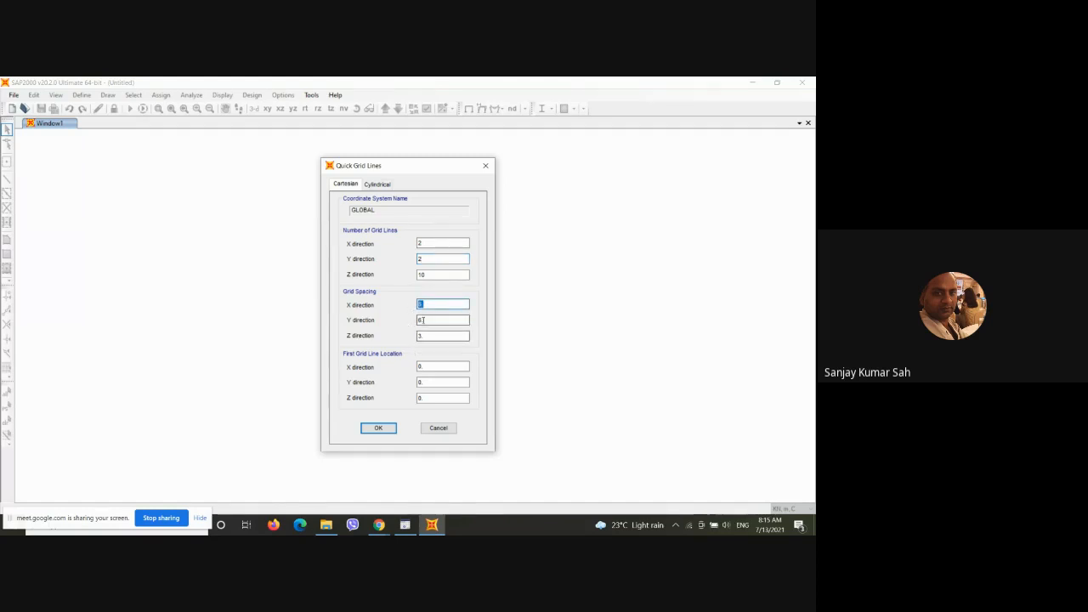
{"action": "left_click_drag", "start_coordinate": [428, 276], "coordinate": [394, 287]}
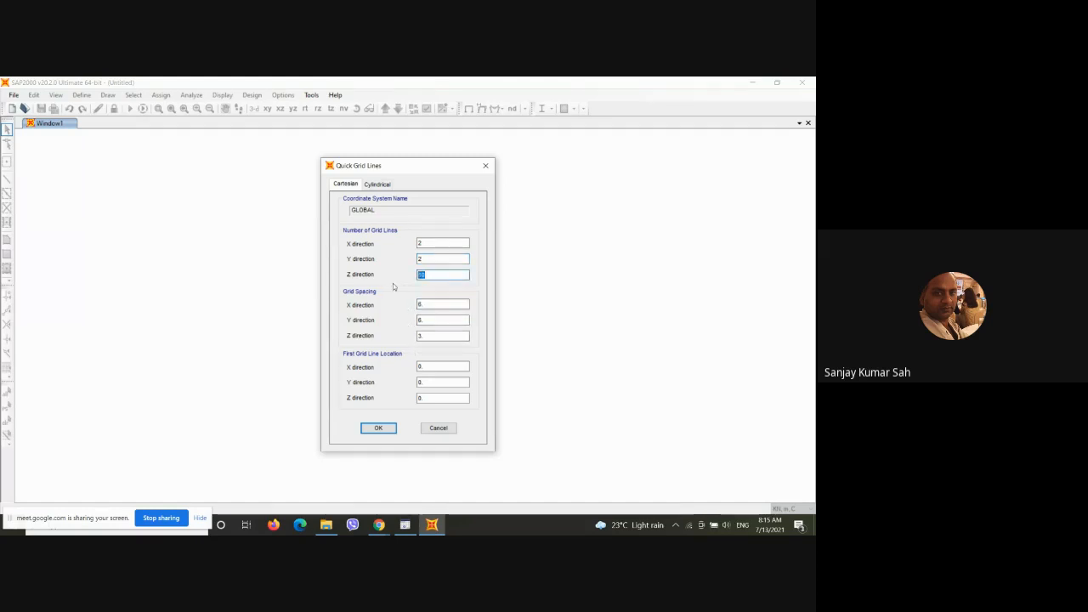
{"action": "type", "text": "2"}
Step: Generate the grid with a Z spacing of 10 m and close the X-Y plane view
{"action": "left_click_drag", "start_coordinate": [426, 336], "coordinate": [407, 343]}
{"action": "type", "text": "10"}
{"action": "left_click_drag", "start_coordinate": [421, 320], "coordinate": [417, 319]}
{"action": "left_click", "coordinate": [379, 428]}
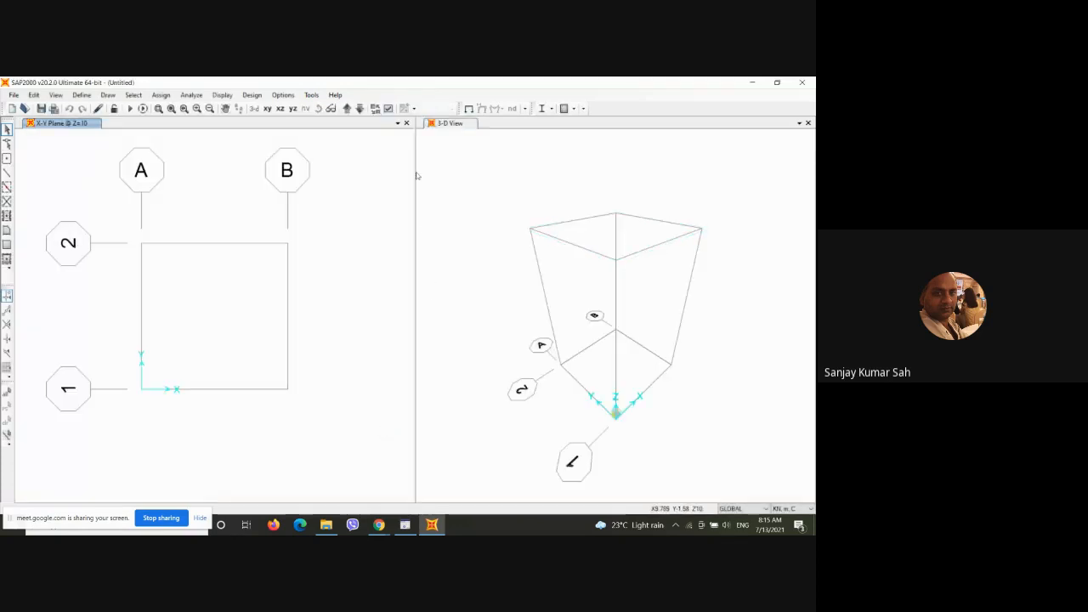
{"action": "left_click", "coordinate": [407, 123]}
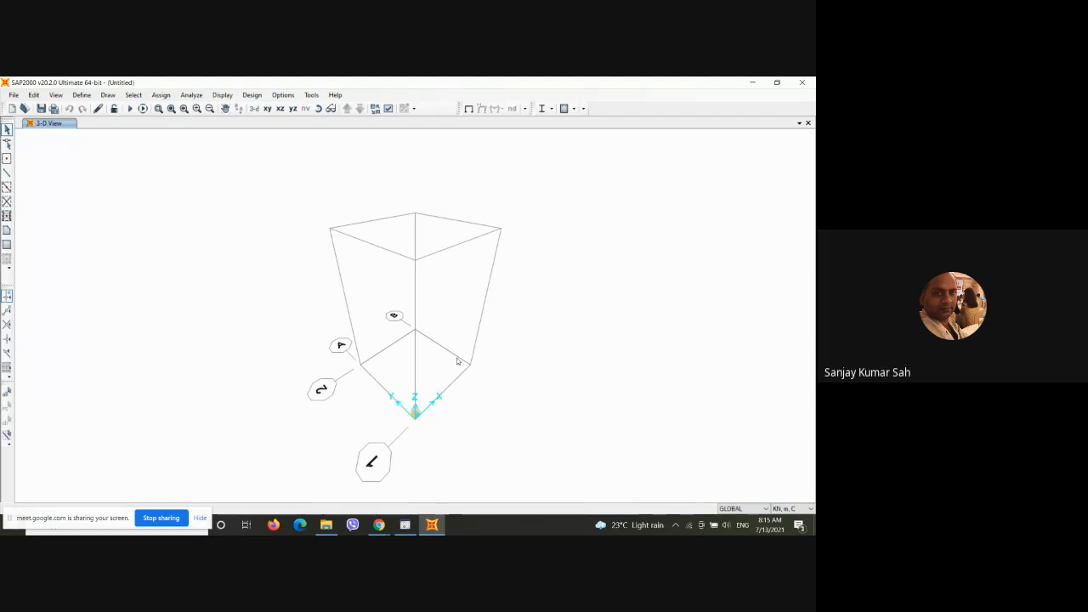
Step: Define a new concrete material for the India region, Indian standard, grade M40
{"action": "left_click", "coordinate": [77, 97]}
{"action": "left_click", "coordinate": [102, 109]}
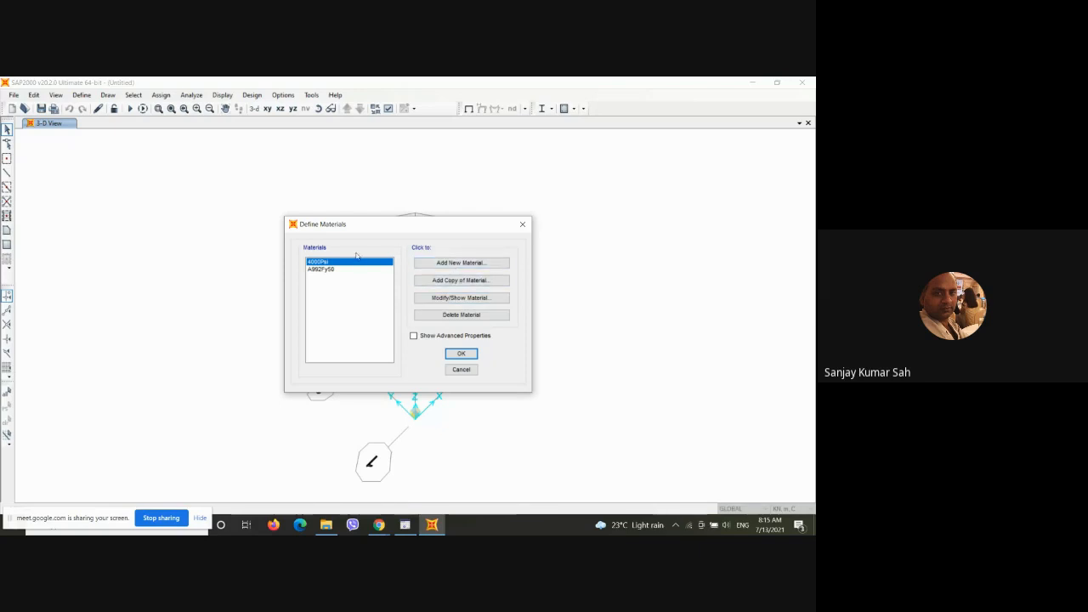
{"action": "left_click", "coordinate": [464, 263]}
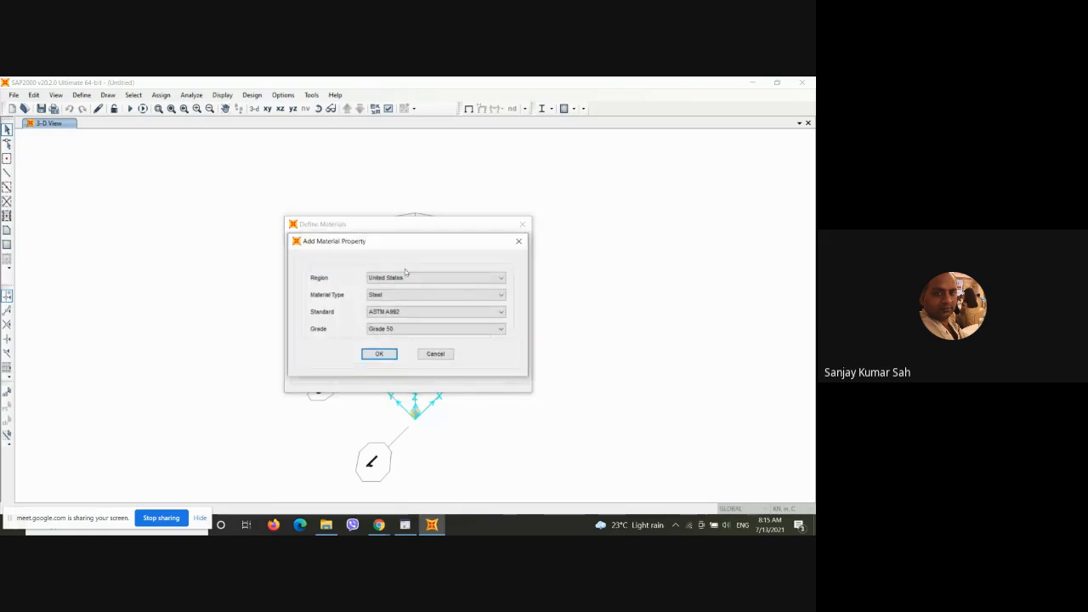
{"action": "left_click", "coordinate": [463, 279]}
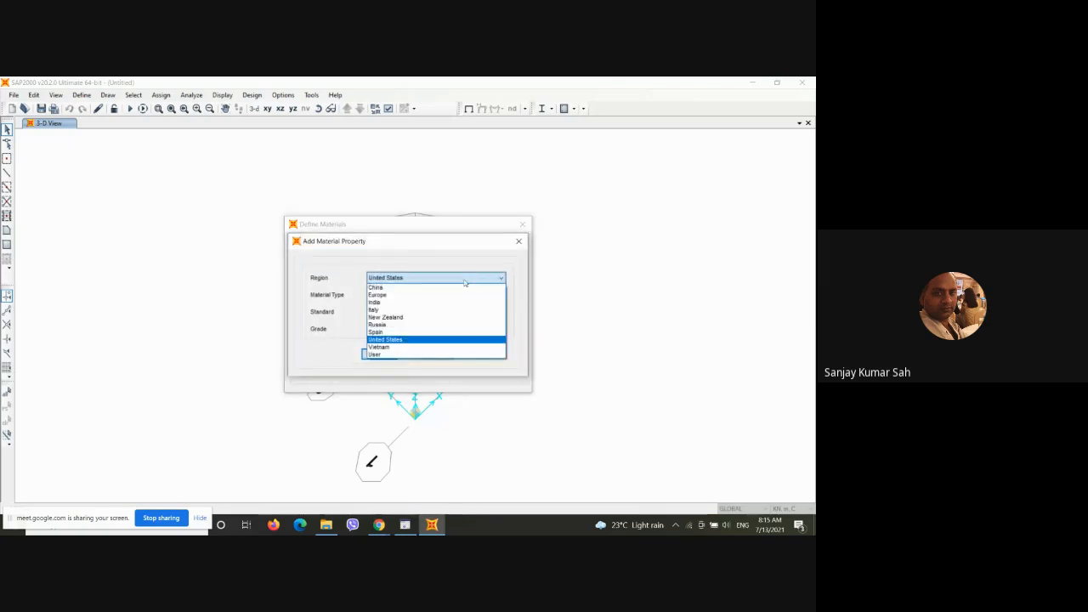
{"action": "left_click", "coordinate": [417, 302]}
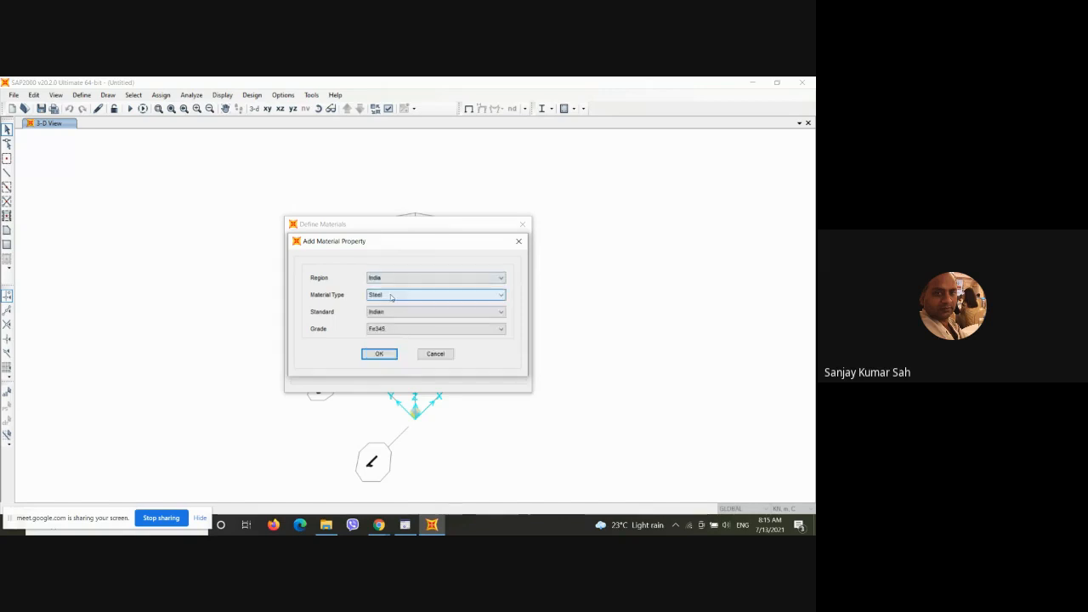
{"action": "left_click", "coordinate": [391, 296]}
{"action": "left_click", "coordinate": [399, 311]}
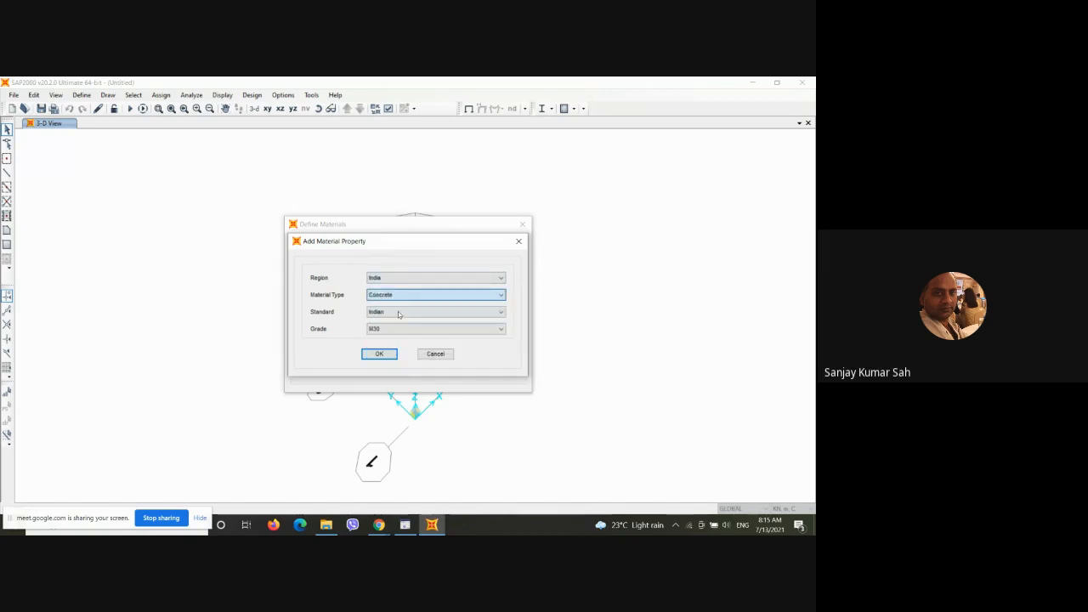
{"action": "left_click", "coordinate": [401, 314]}
{"action": "left_click", "coordinate": [401, 332]}
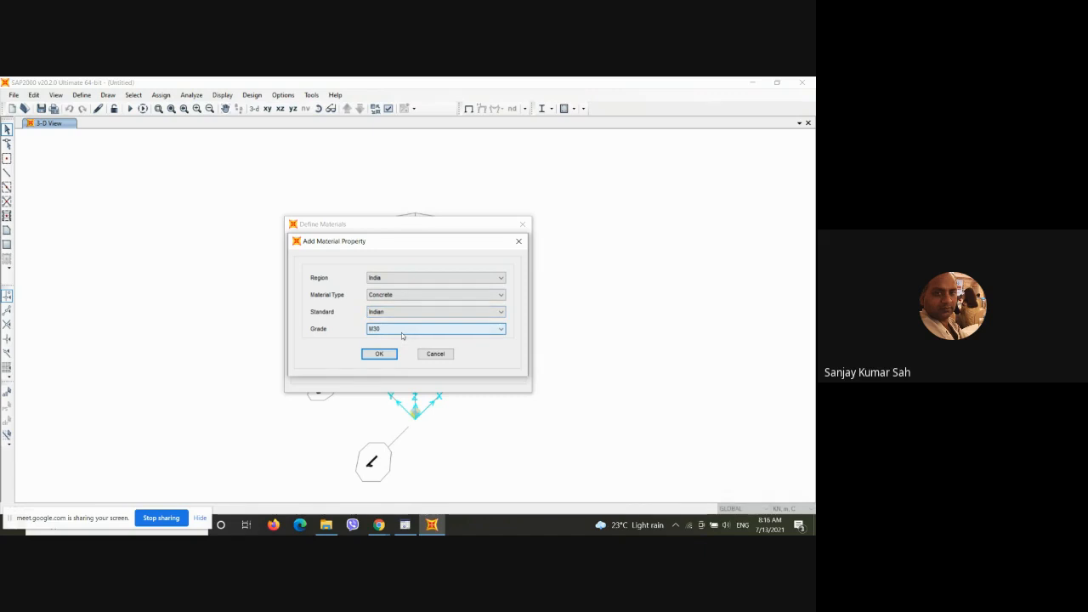
{"action": "left_click", "coordinate": [405, 332]}
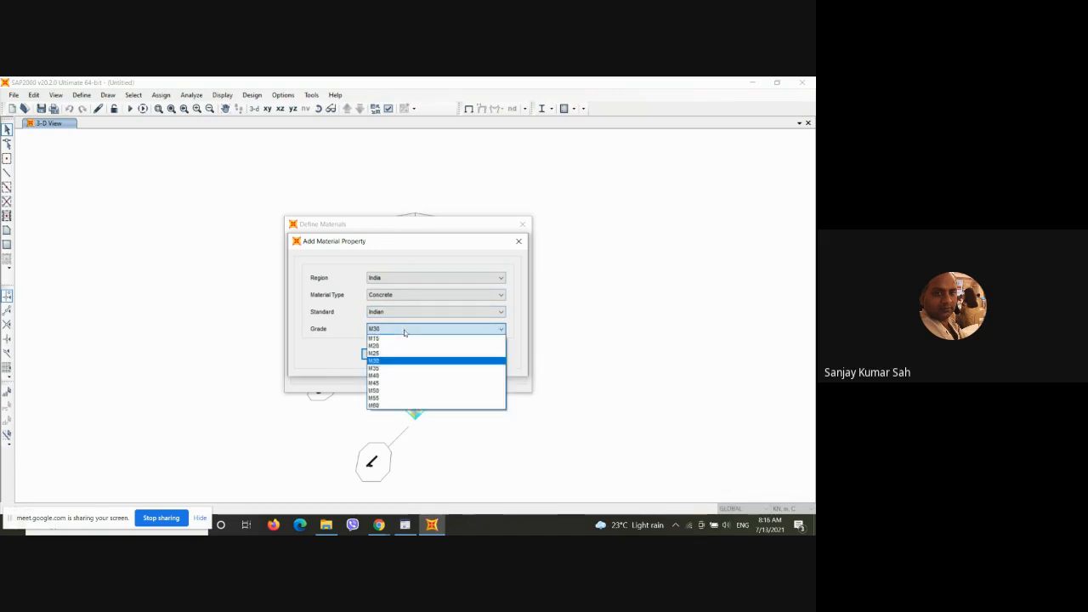
{"action": "left_click", "coordinate": [386, 376]}
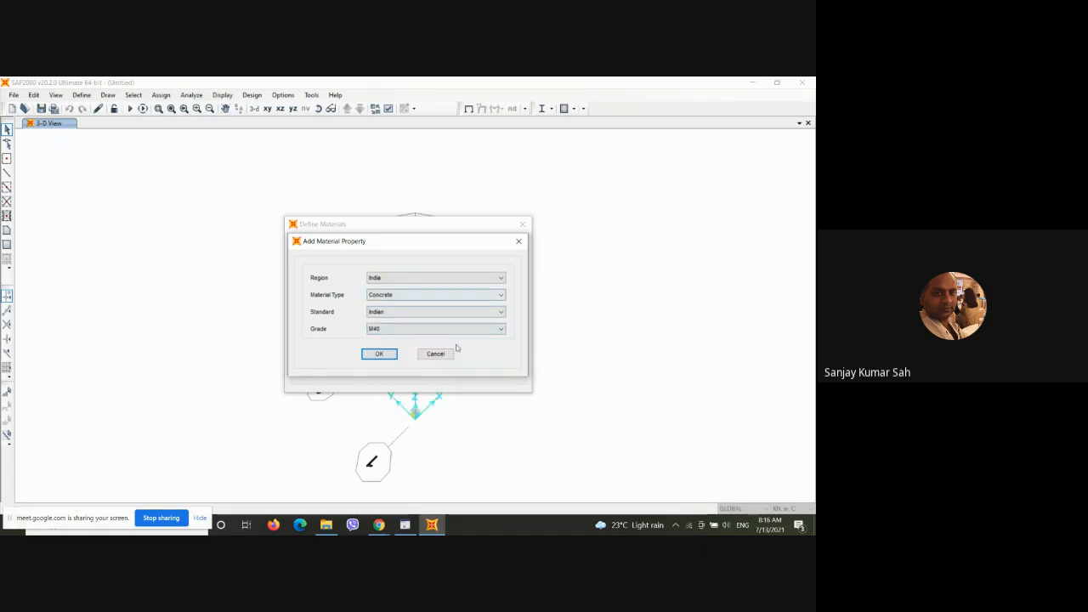
{"action": "left_click", "coordinate": [382, 355]}
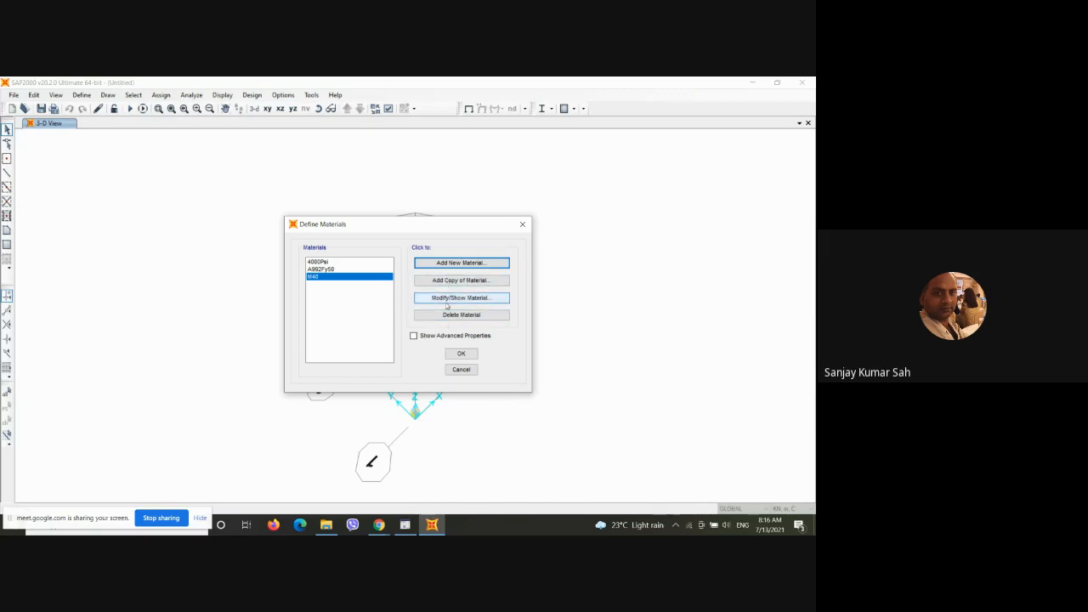
Step: Add an Indian rebar material of grade HYSD Grade 500
{"action": "left_click", "coordinate": [464, 265]}
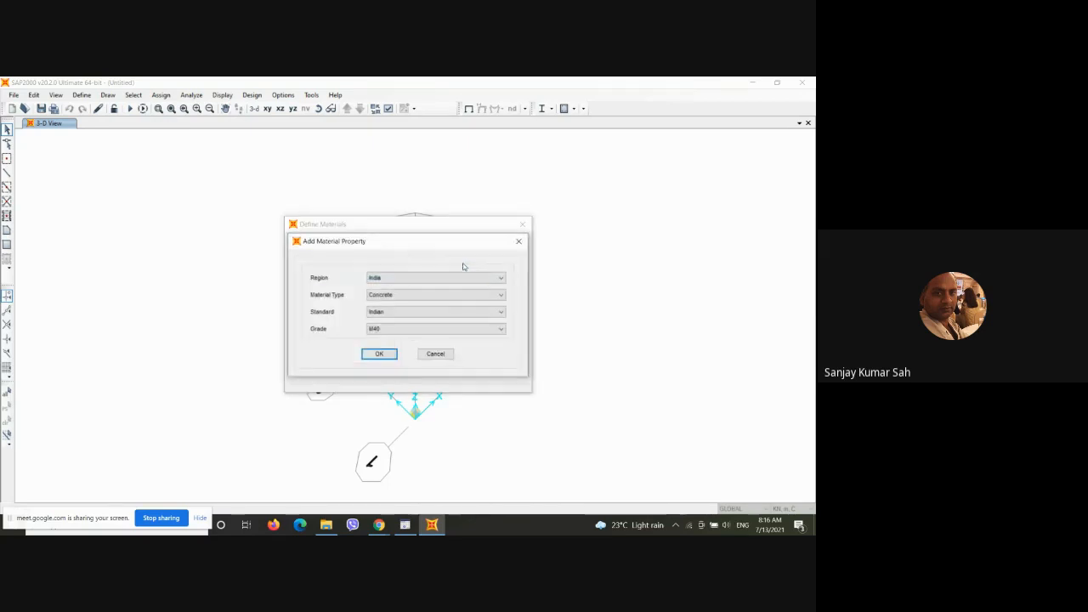
{"action": "left_click", "coordinate": [391, 295]}
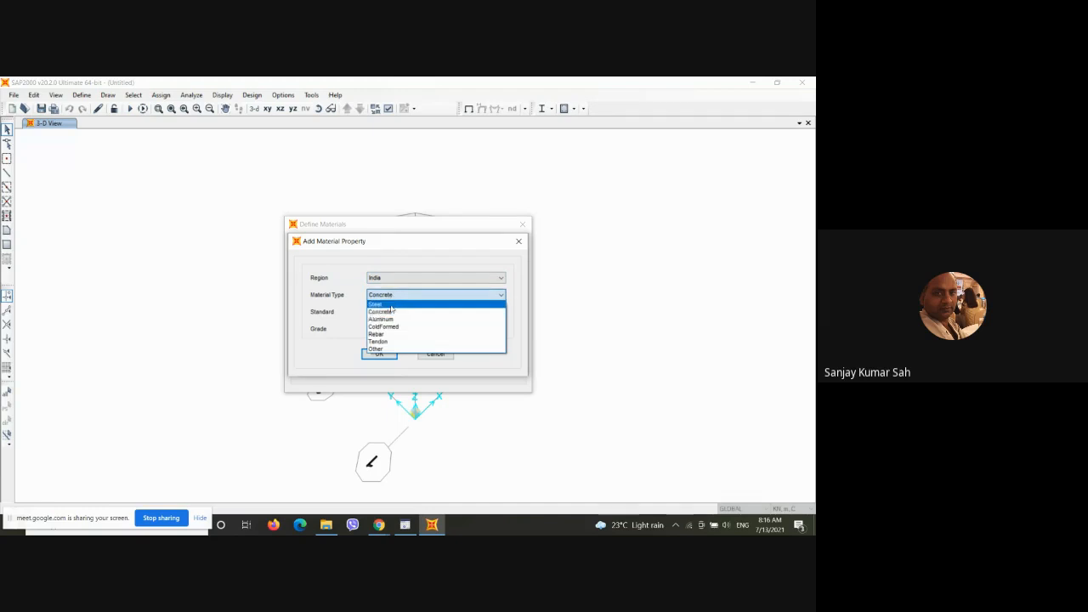
{"action": "left_click", "coordinate": [395, 327]}
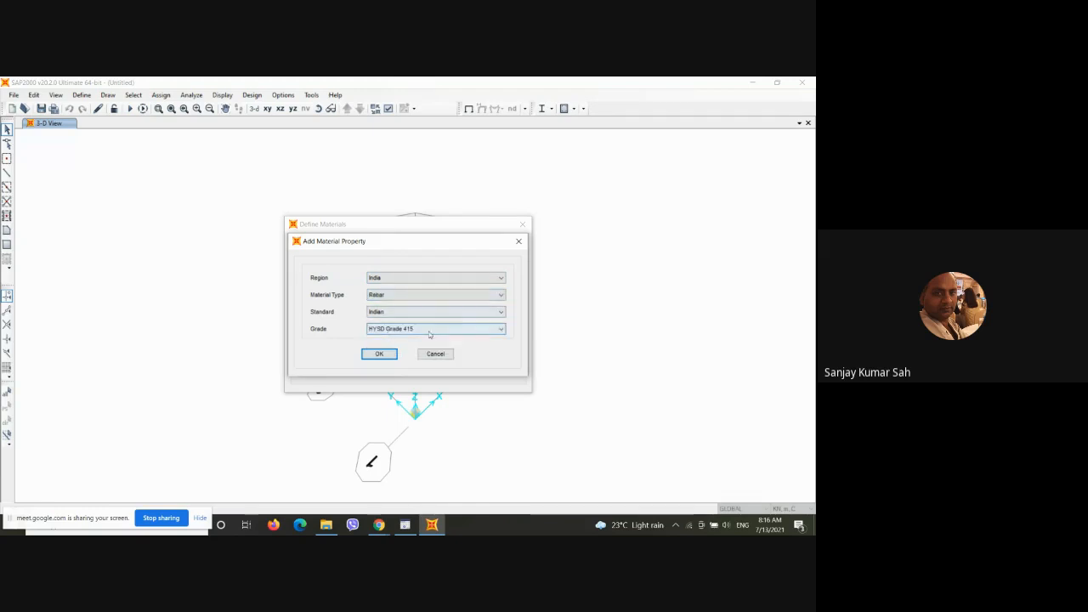
{"action": "left_click", "coordinate": [429, 328]}
{"action": "left_click", "coordinate": [414, 353]}
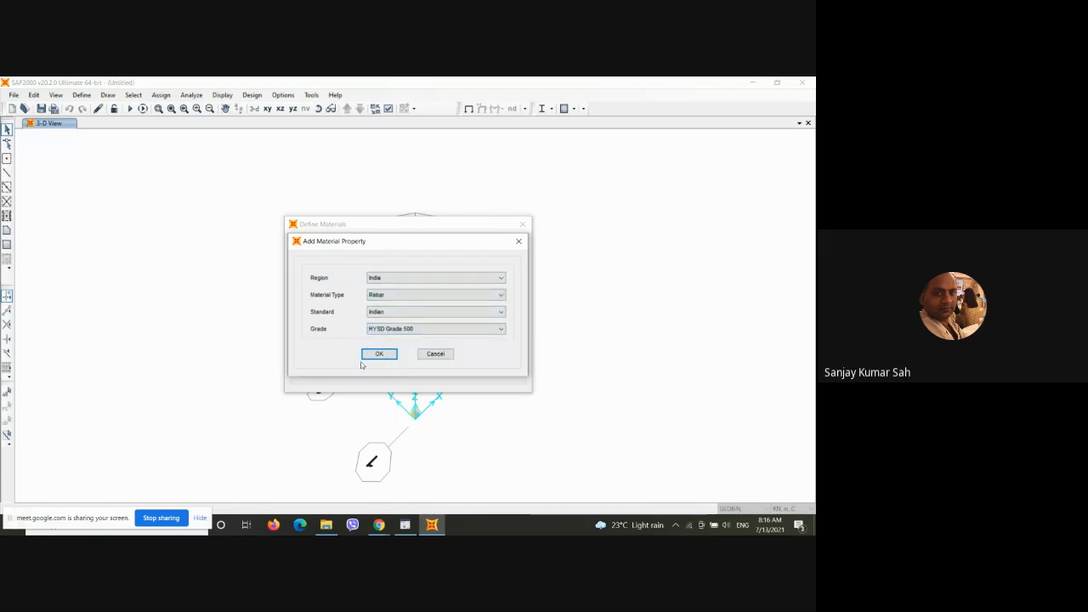
{"action": "left_click", "coordinate": [380, 354]}
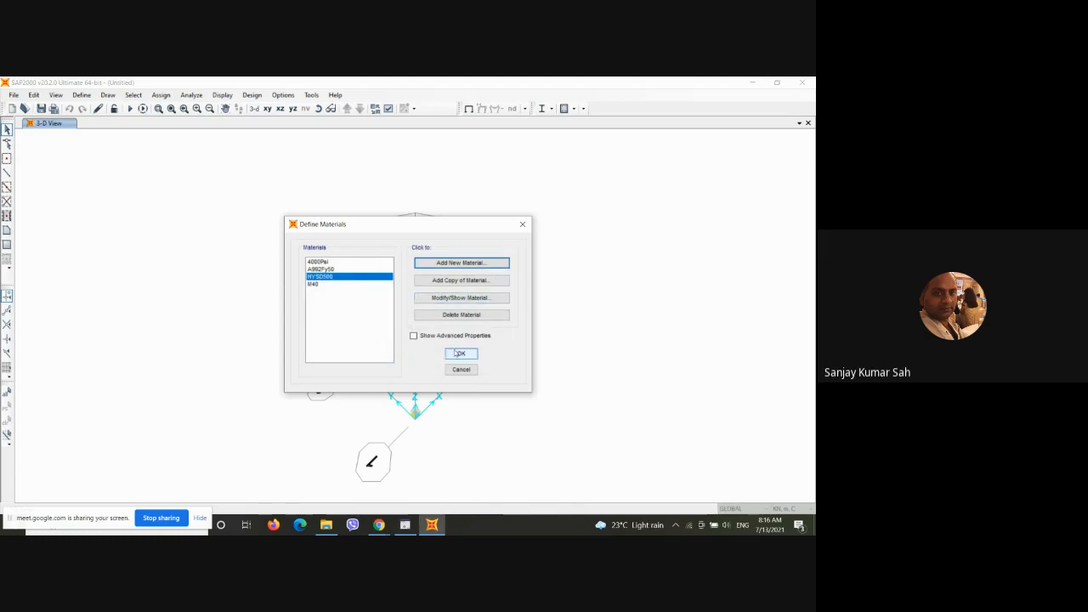
Step: Delete the default materials A992Fy50 and 4000Psi and accept the material definitions
{"action": "left_click", "coordinate": [336, 269]}
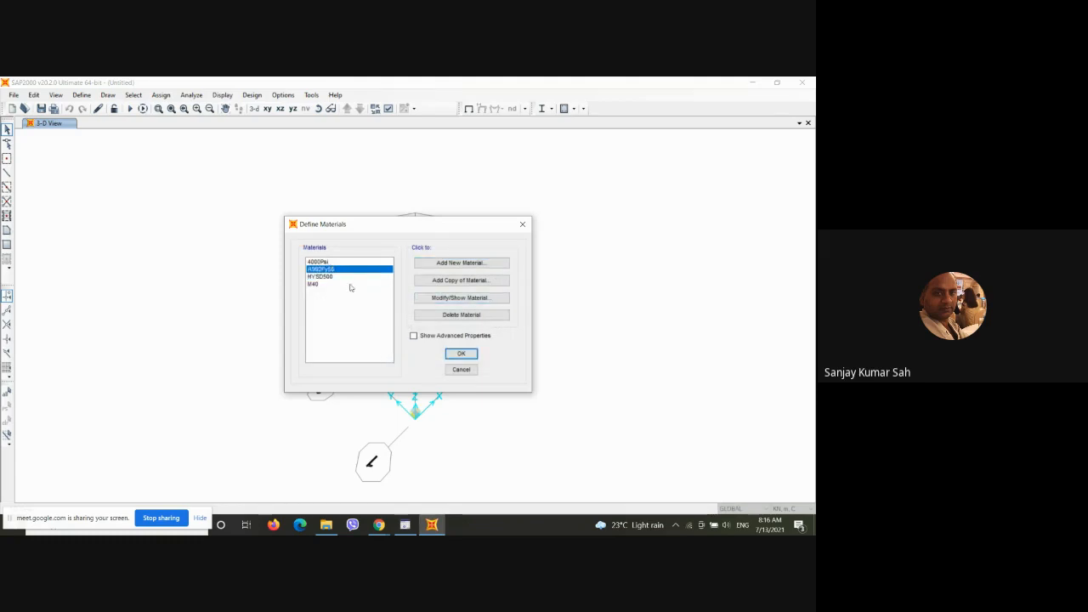
{"action": "left_click", "coordinate": [461, 315]}
{"action": "left_click", "coordinate": [422, 338]}
{"action": "left_click", "coordinate": [327, 263]}
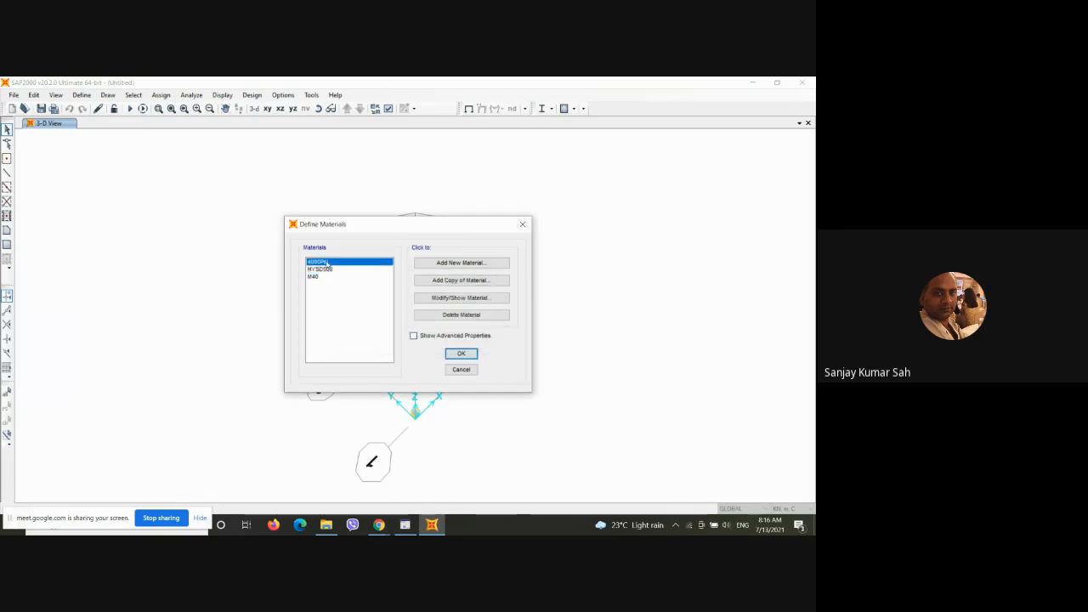
{"action": "left_click", "coordinate": [448, 315]}
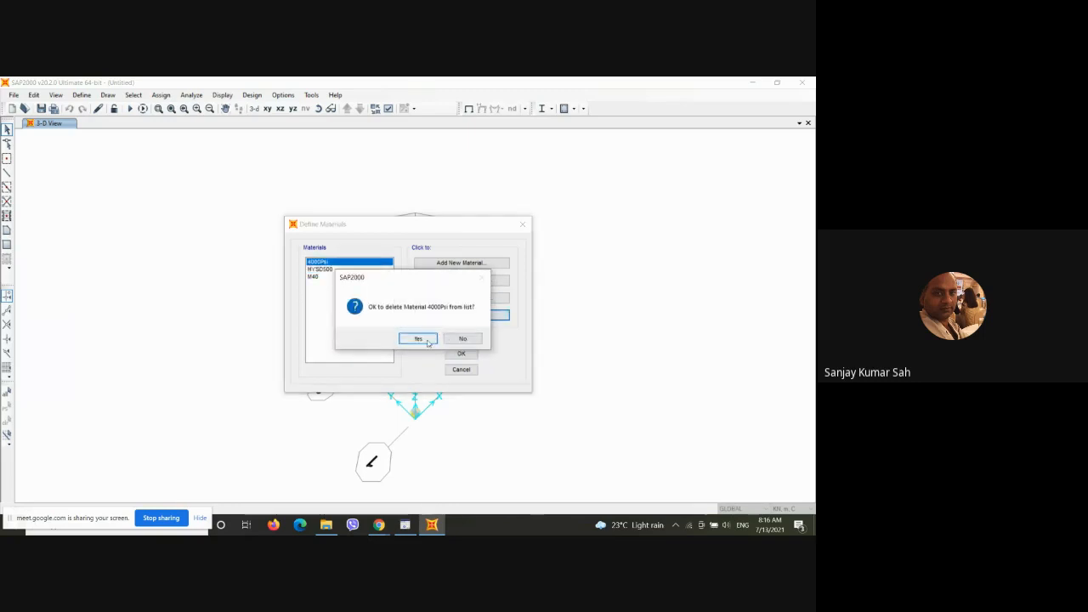
{"action": "left_click", "coordinate": [422, 339]}
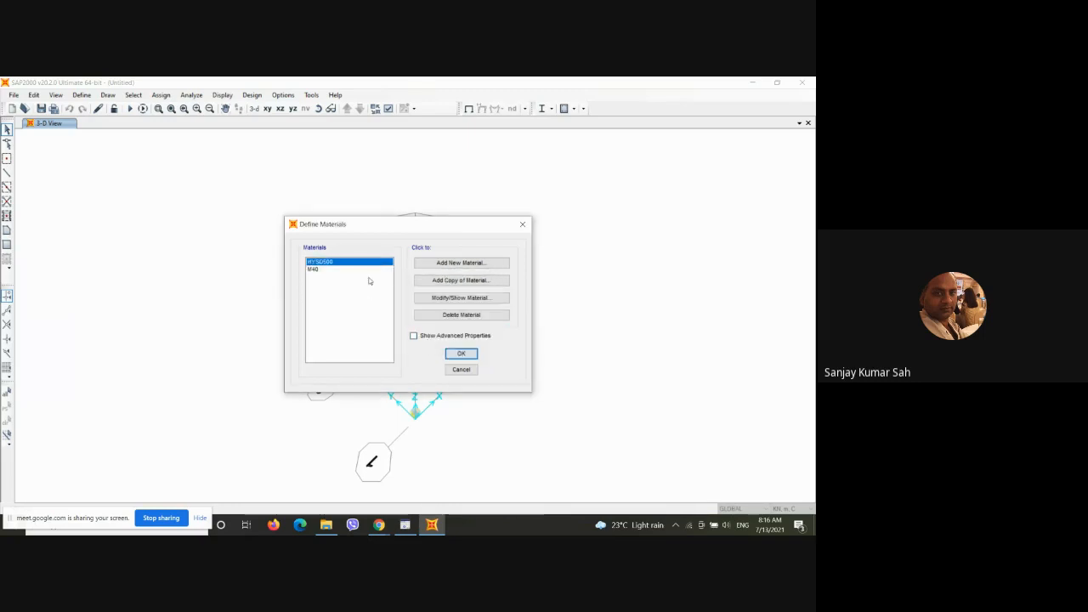
{"action": "left_click", "coordinate": [461, 355]}
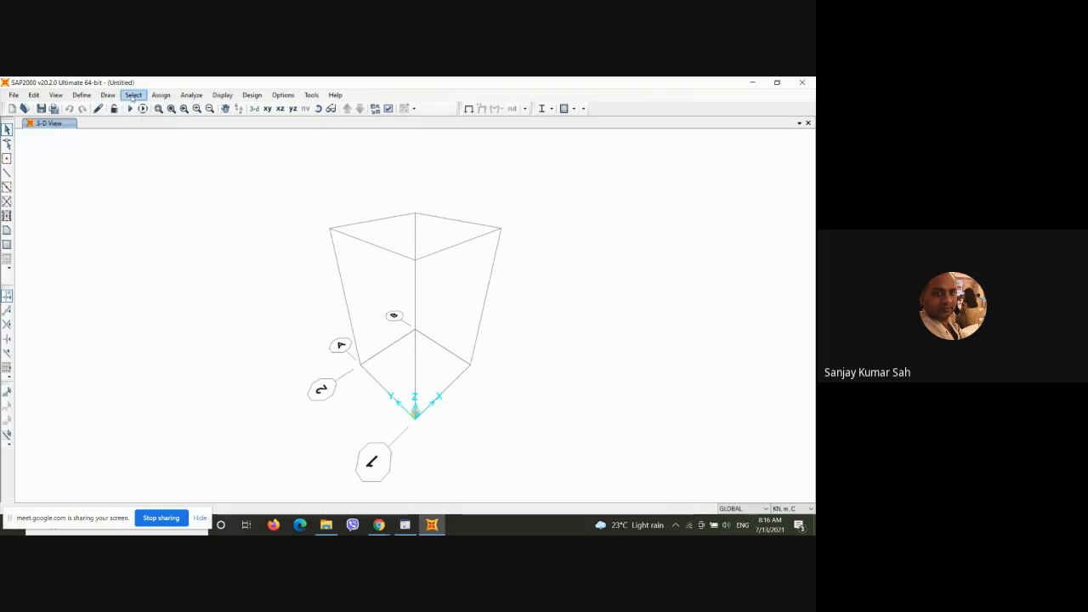
Step: Start a new circular concrete frame section property
{"action": "left_click", "coordinate": [81, 95]}
{"action": "mouse_move", "coordinate": [127, 125]}
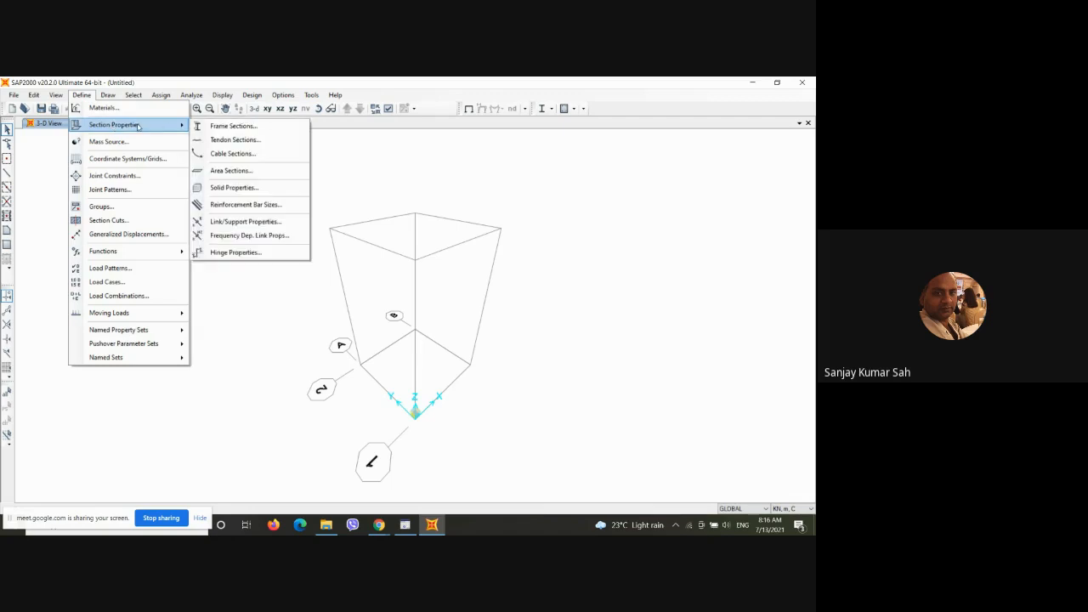
{"action": "left_click", "coordinate": [228, 126]}
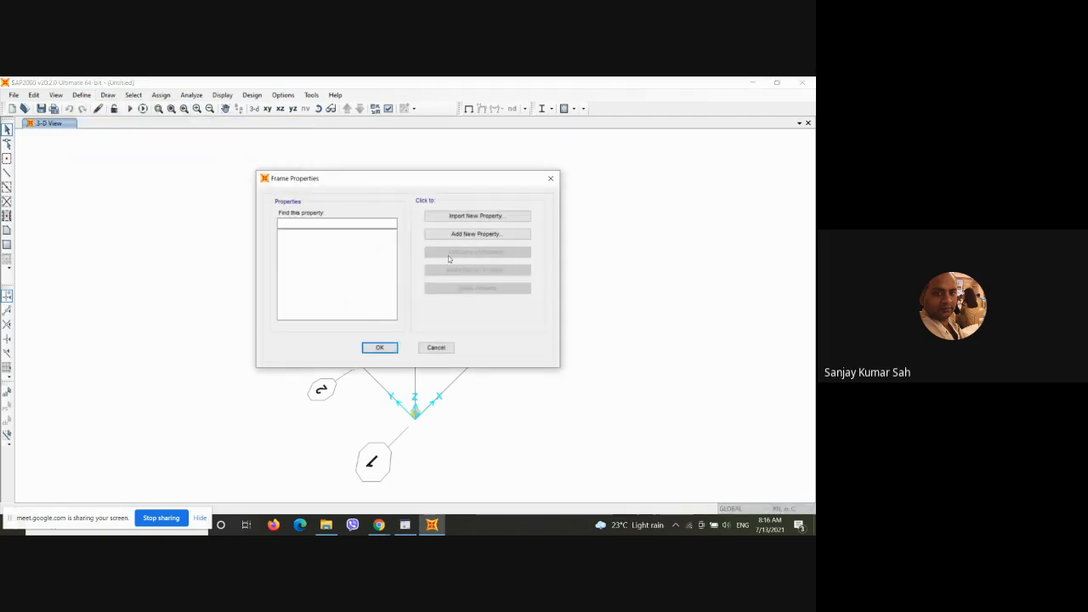
{"action": "left_click", "coordinate": [473, 235]}
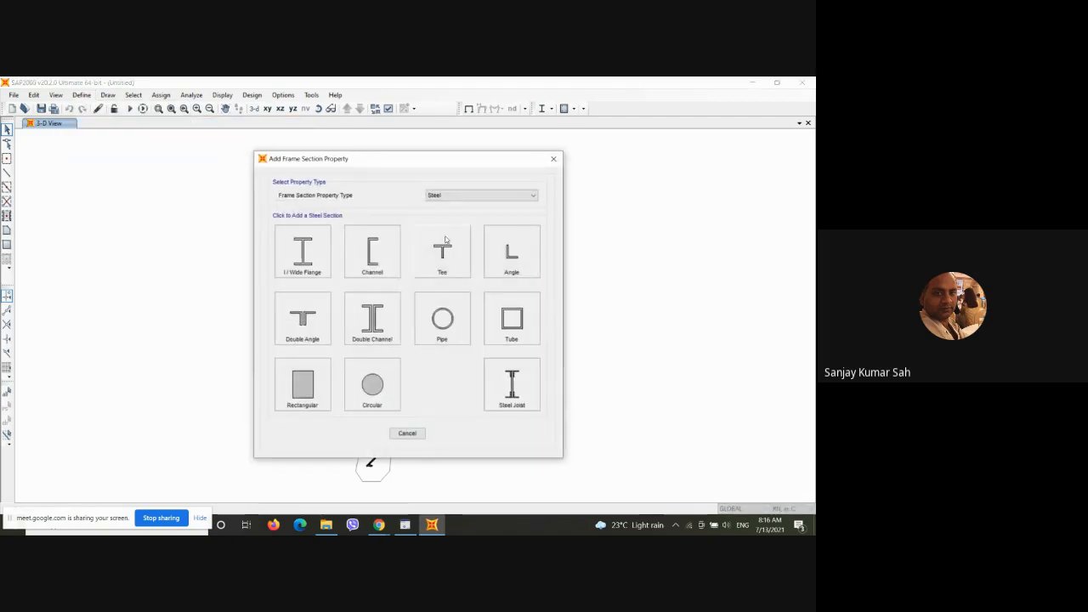
{"action": "left_click", "coordinate": [476, 196]}
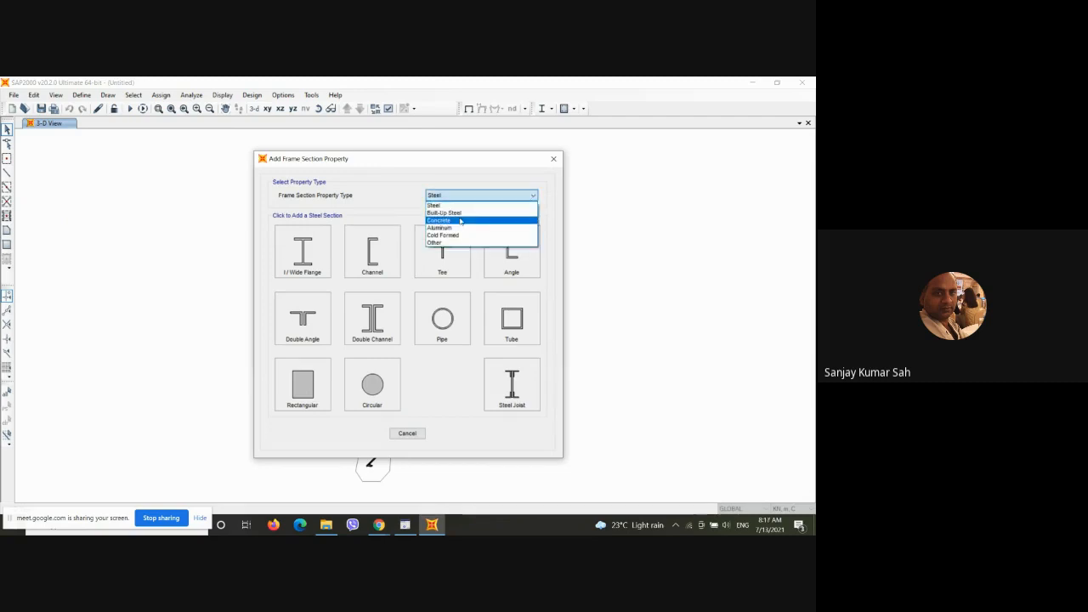
{"action": "left_click", "coordinate": [439, 221]}
{"action": "left_click", "coordinate": [373, 260]}
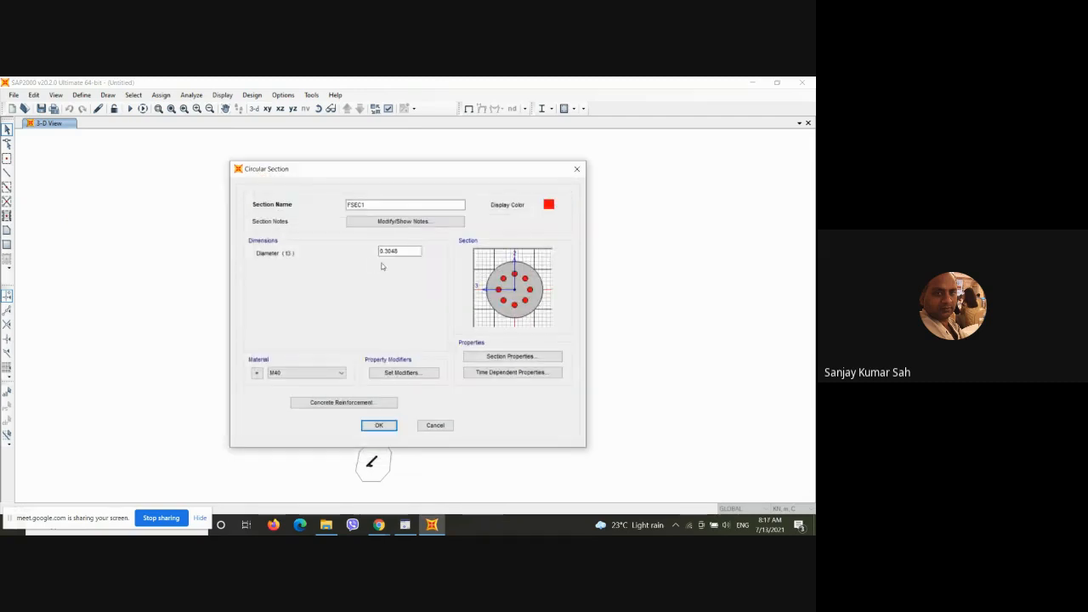
Step: Name the circular section "C 2.5m dia" and set its diameter to 2.5 m
{"action": "left_click_drag", "start_coordinate": [372, 205], "coordinate": [308, 224]}
{"action": "type", "text": "Column"}
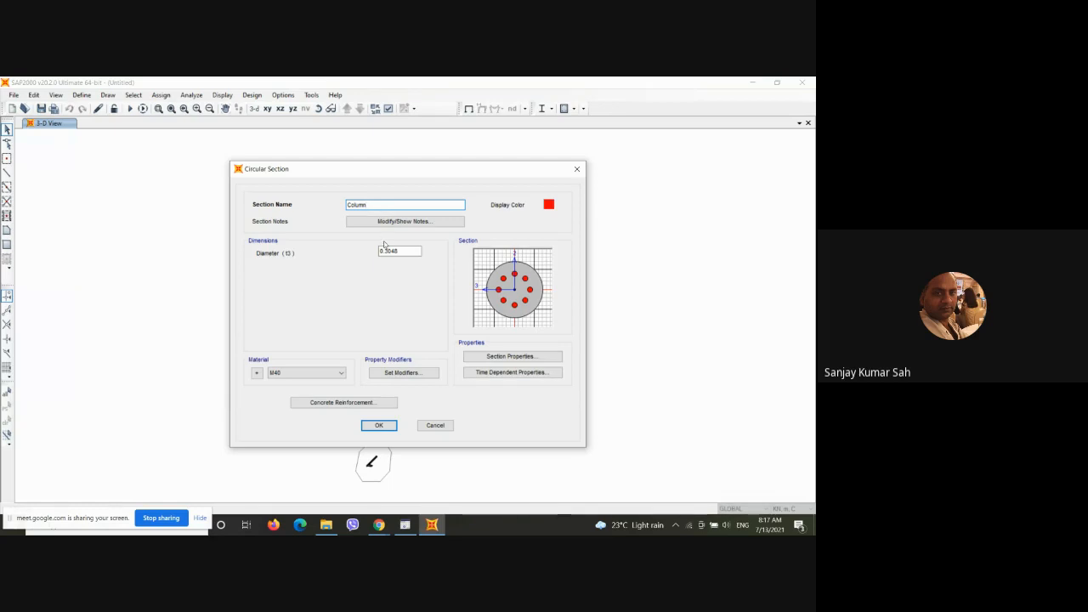
{"action": "key", "text": "BackSpace"}
{"action": "key", "text": "BackSpace"}
{"action": "key", "text": "BackSpace"}
{"action": "key", "text": "BackSpace"}
{"action": "type", "text": "2.5m dia"}
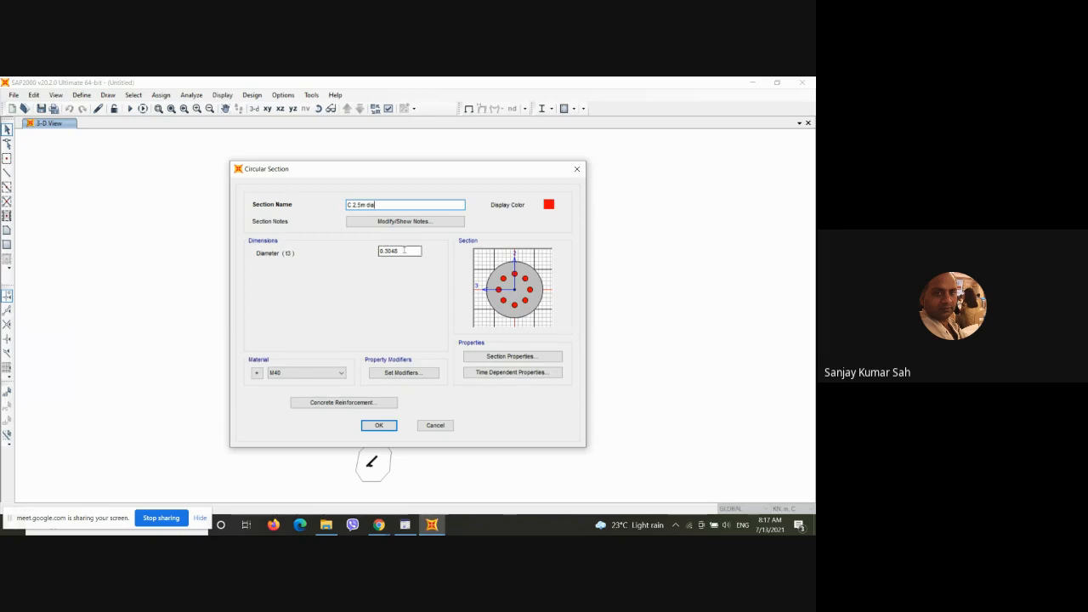
{"action": "double_click", "coordinate": [399, 250]}
{"action": "type", "text": "2"}
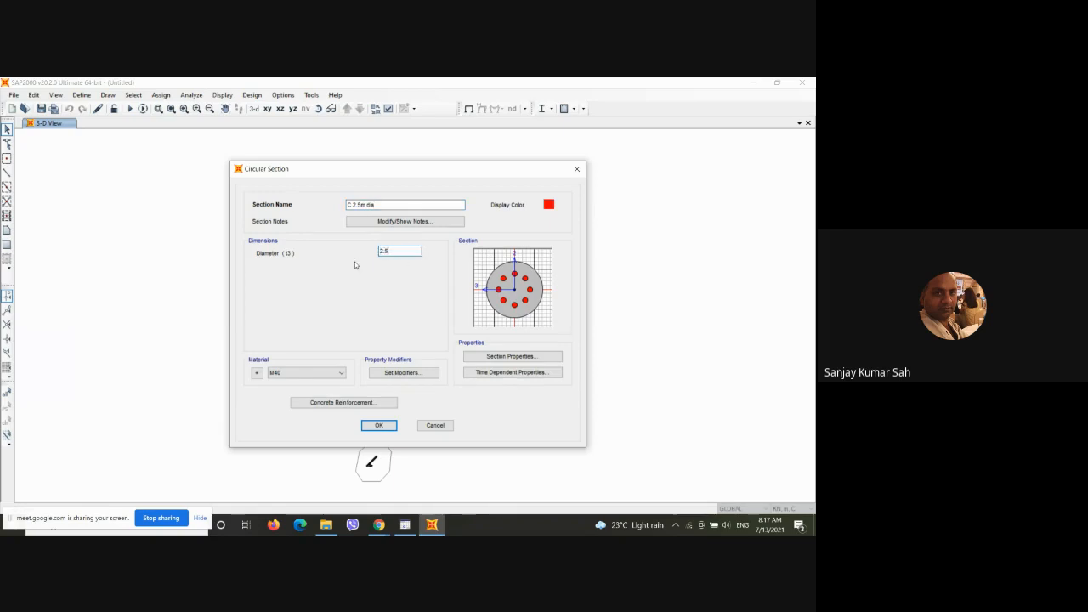
{"action": "type", "text": ".5"}
Step: Check the circular section's available materials and review its calculated section properties
{"action": "left_click", "coordinate": [339, 374]}
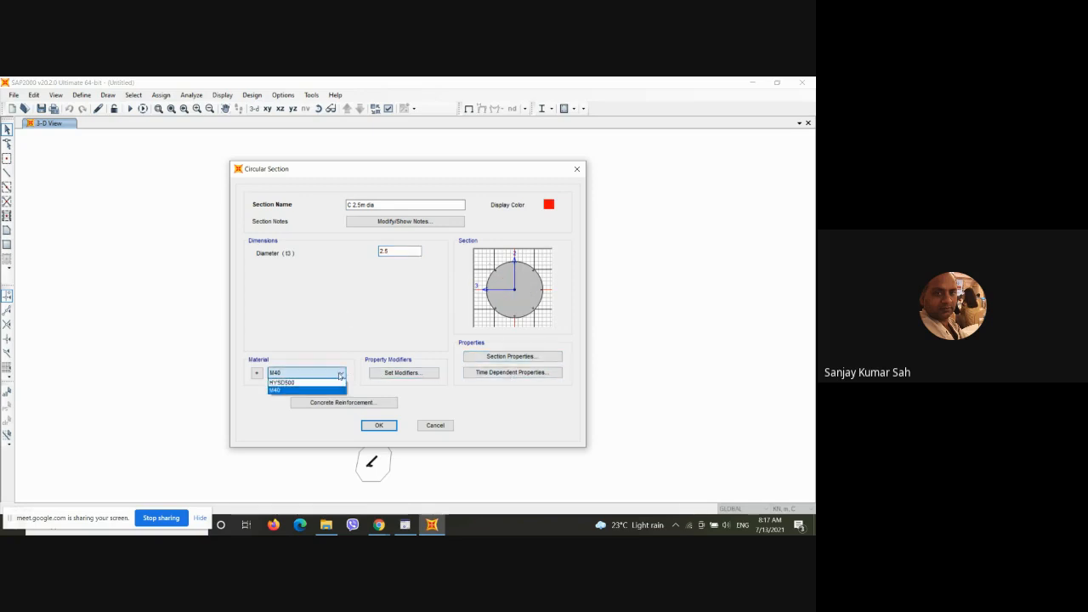
{"action": "left_click", "coordinate": [338, 373]}
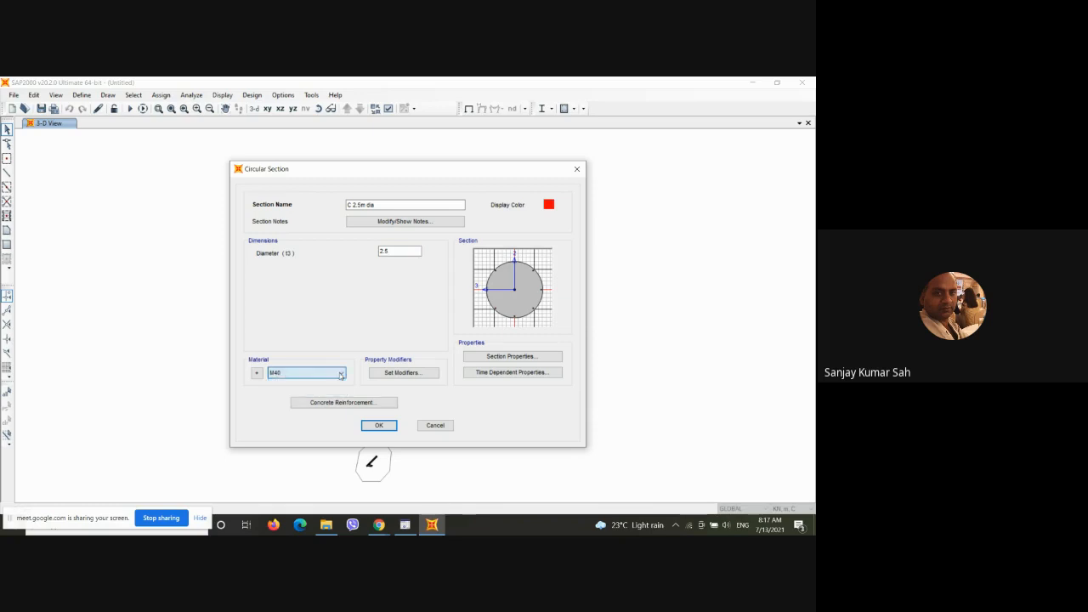
{"action": "left_click", "coordinate": [487, 360]}
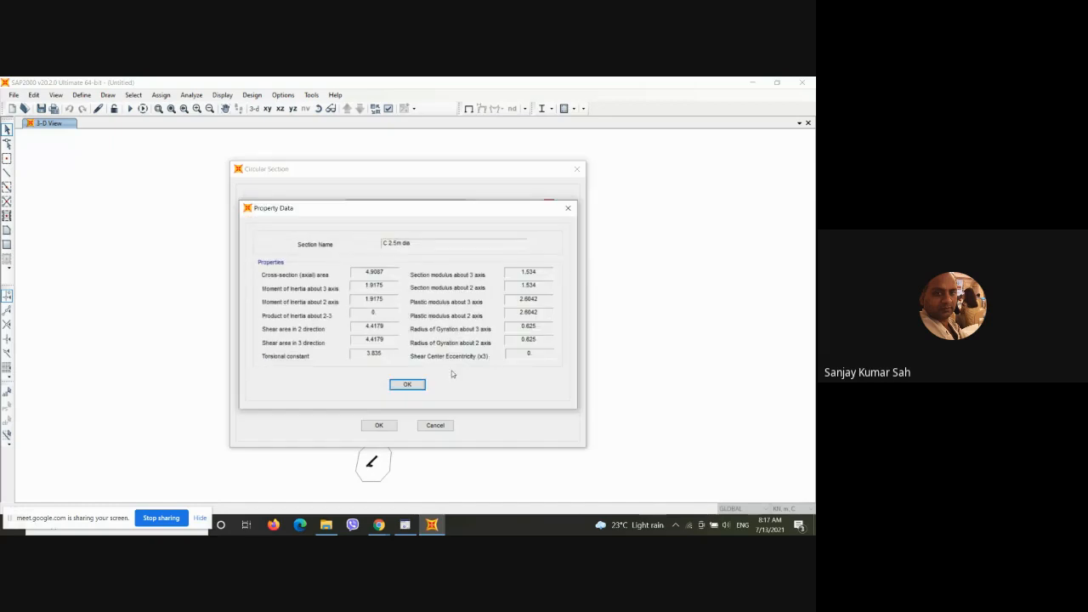
{"action": "left_click", "coordinate": [419, 384]}
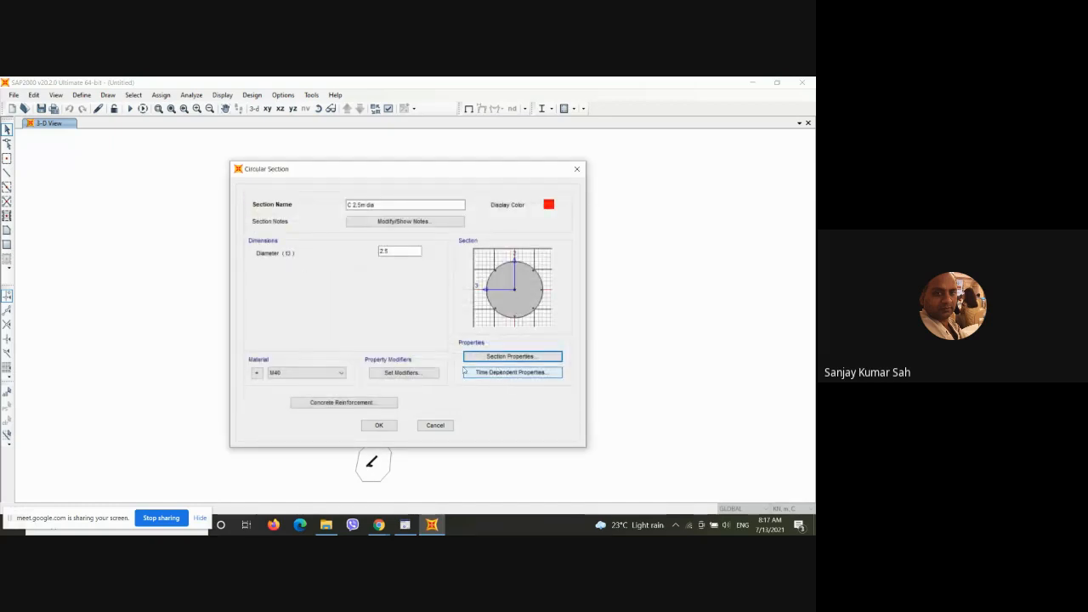
Step: Set the column reinforcement to 50 longitudinal bars of size 28d and accept the circular section and frame property definitions
{"action": "left_click", "coordinate": [366, 405]}
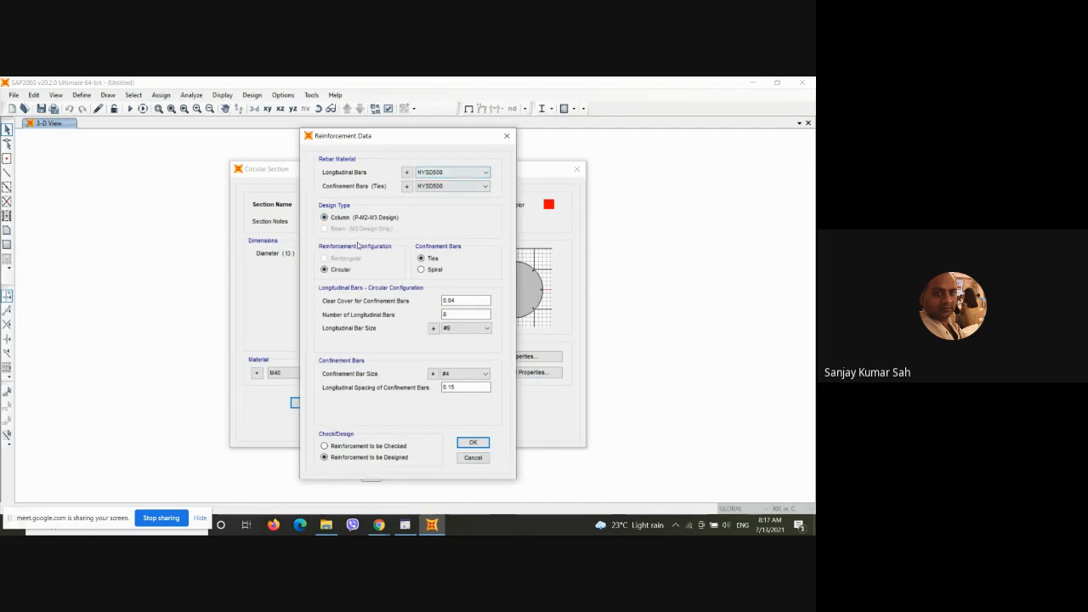
{"action": "left_click", "coordinate": [459, 312]}
{"action": "left_click", "coordinate": [456, 301]}
{"action": "left_click", "coordinate": [466, 316]}
{"action": "left_click_drag", "start_coordinate": [463, 316], "coordinate": [436, 326]}
{"action": "type", "text": "50"}
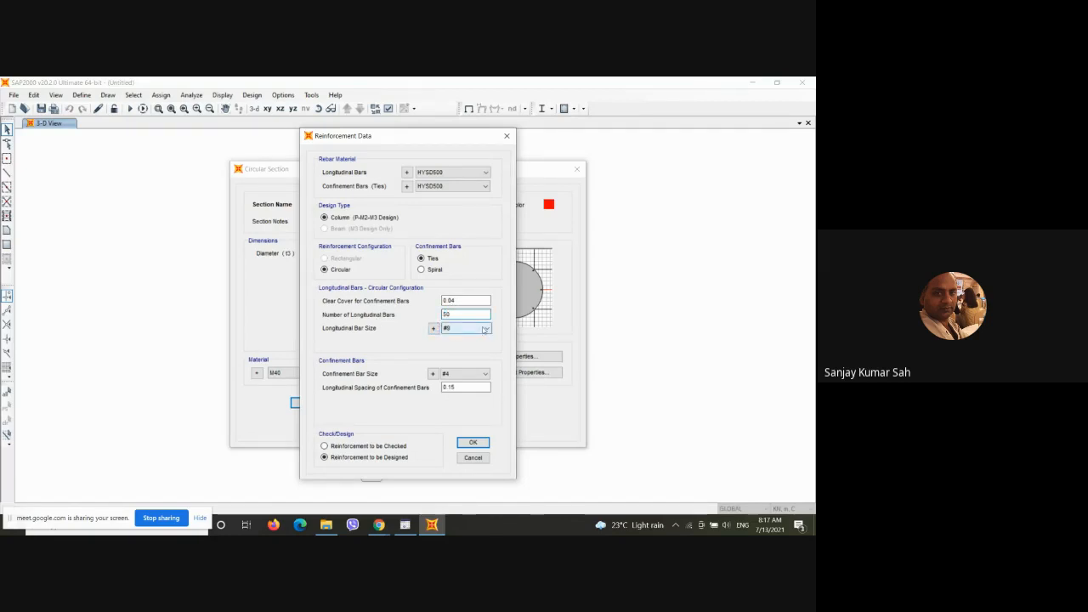
{"action": "left_click", "coordinate": [485, 328]}
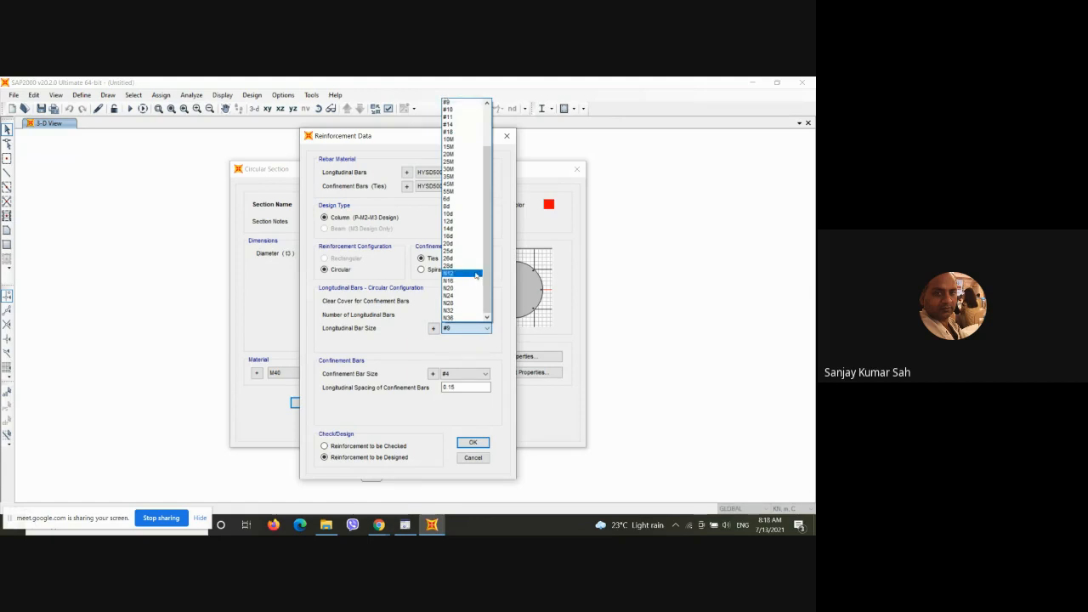
{"action": "left_click", "coordinate": [467, 268]}
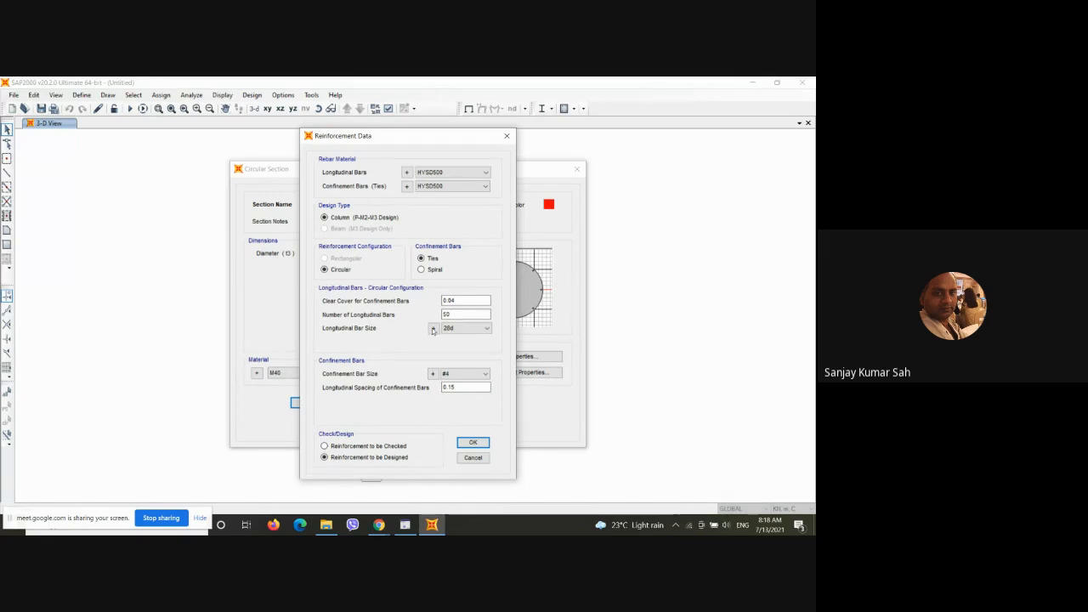
{"action": "left_click", "coordinate": [473, 442]}
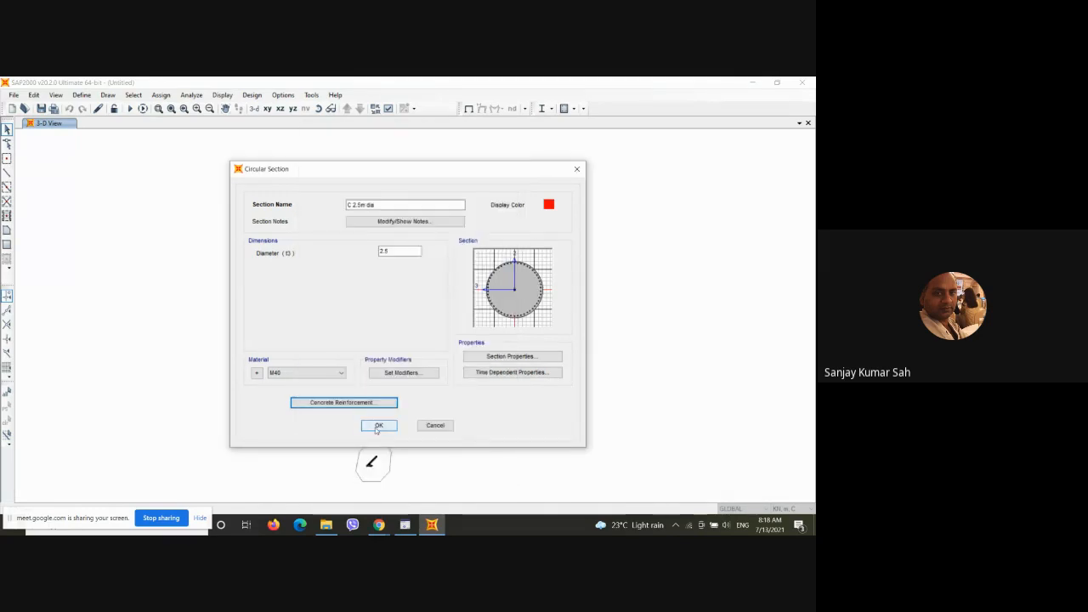
{"action": "left_click", "coordinate": [378, 427]}
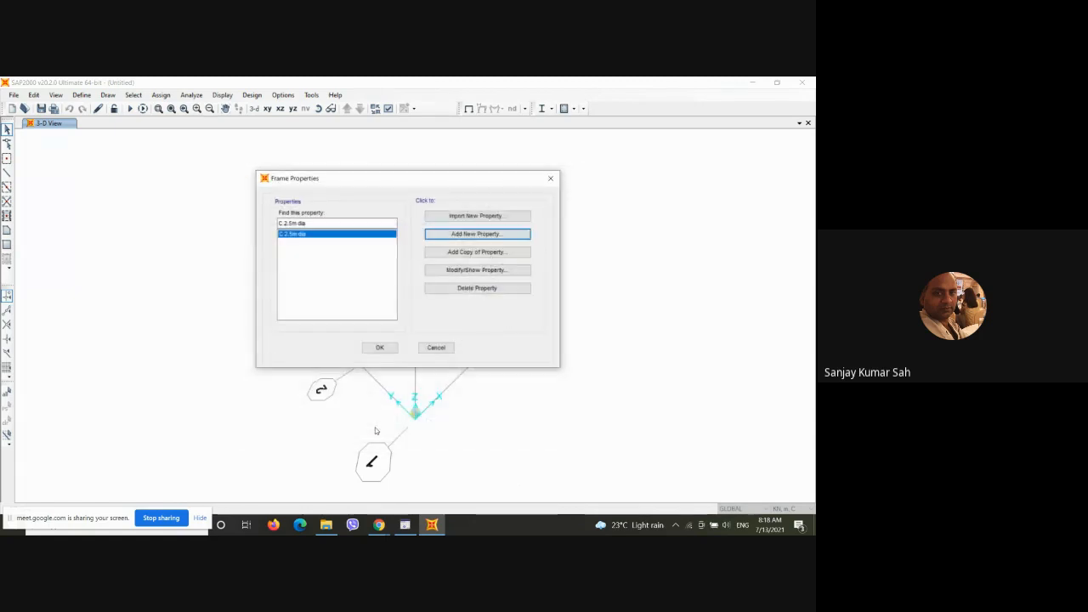
{"action": "left_click", "coordinate": [380, 349]}
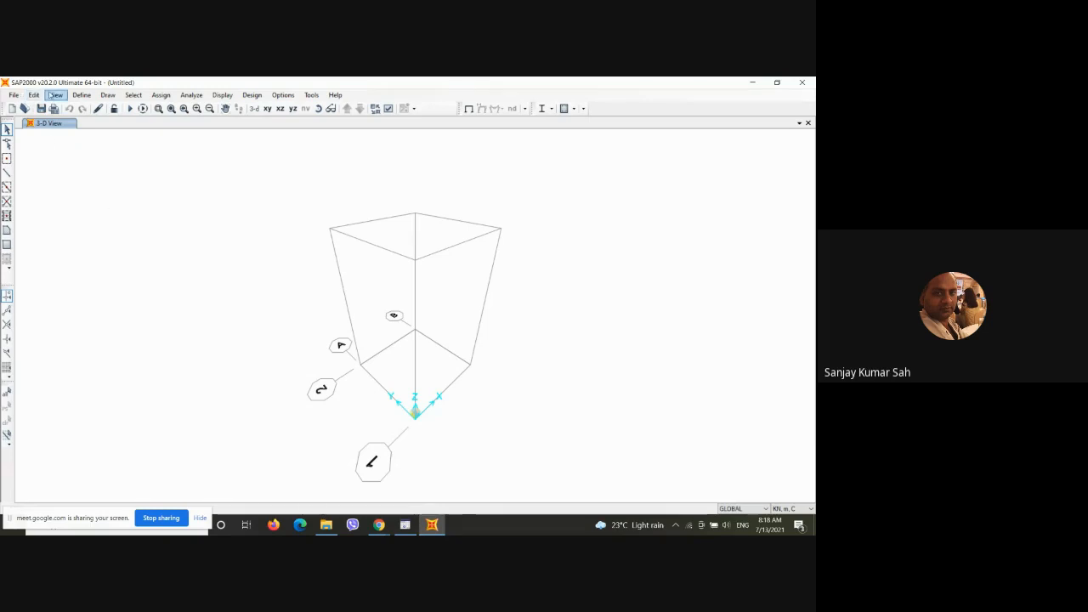
Step: Hide the grid in the 3-D view and show it again
{"action": "left_click", "coordinate": [55, 94]}
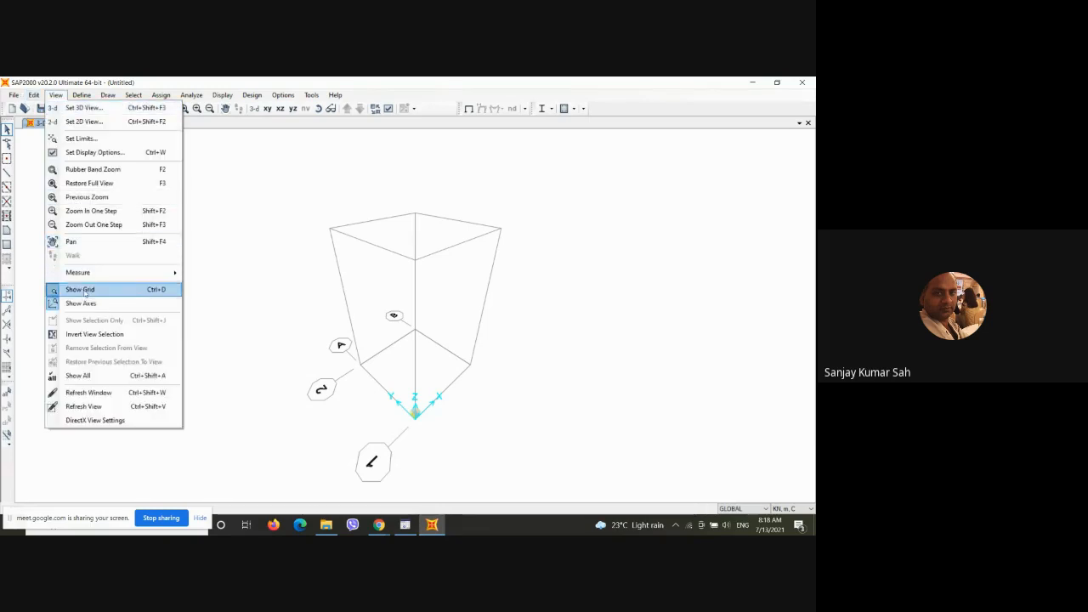
{"action": "left_click", "coordinate": [85, 290]}
{"action": "right_click", "coordinate": [84, 185]}
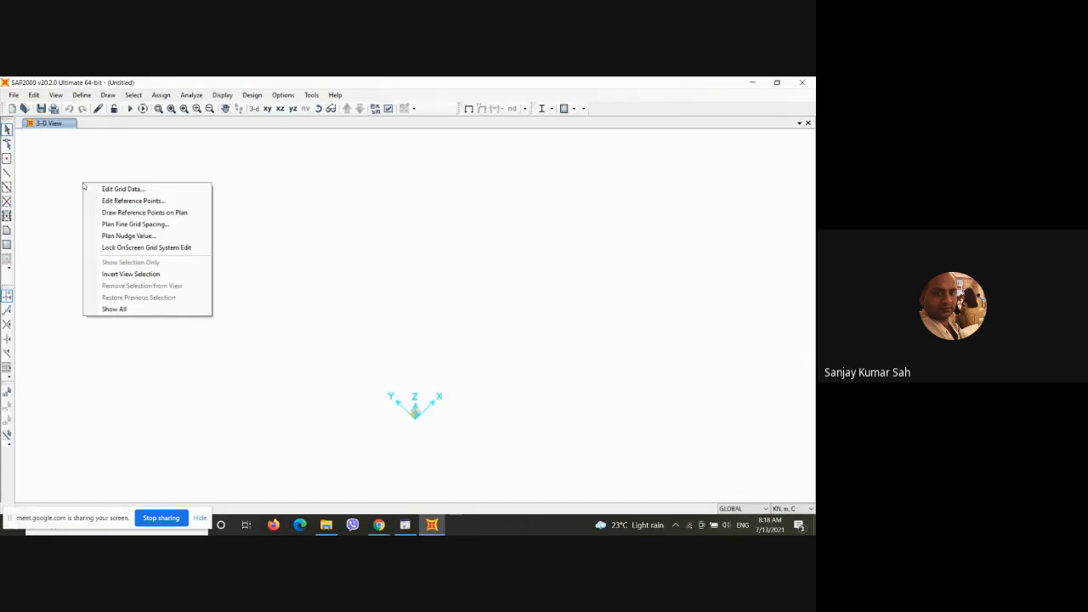
{"action": "left_click", "coordinate": [281, 164]}
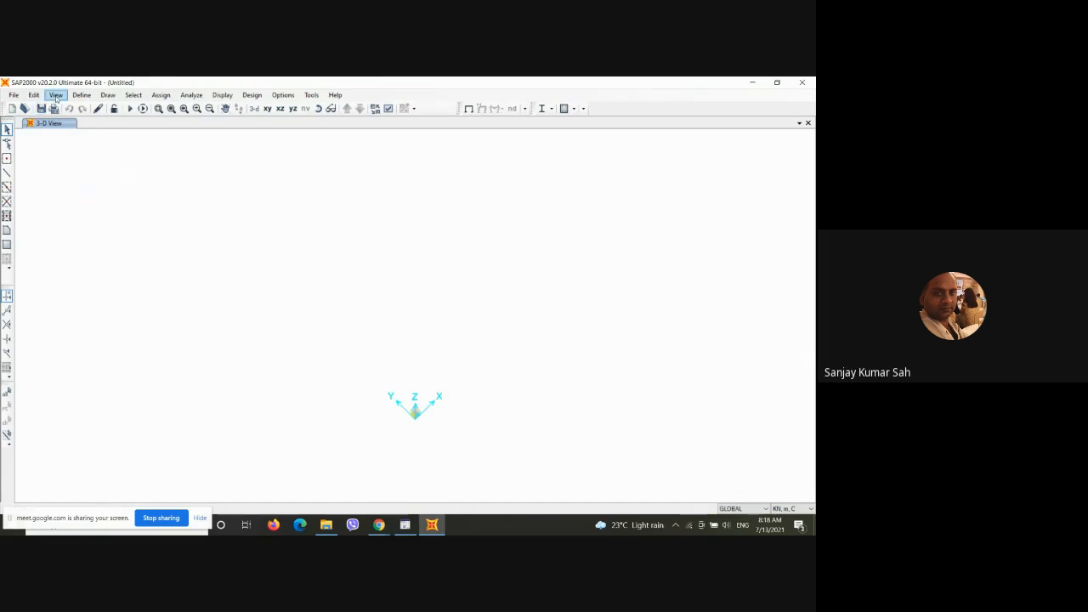
{"action": "left_click", "coordinate": [55, 94]}
{"action": "left_click", "coordinate": [78, 289]}
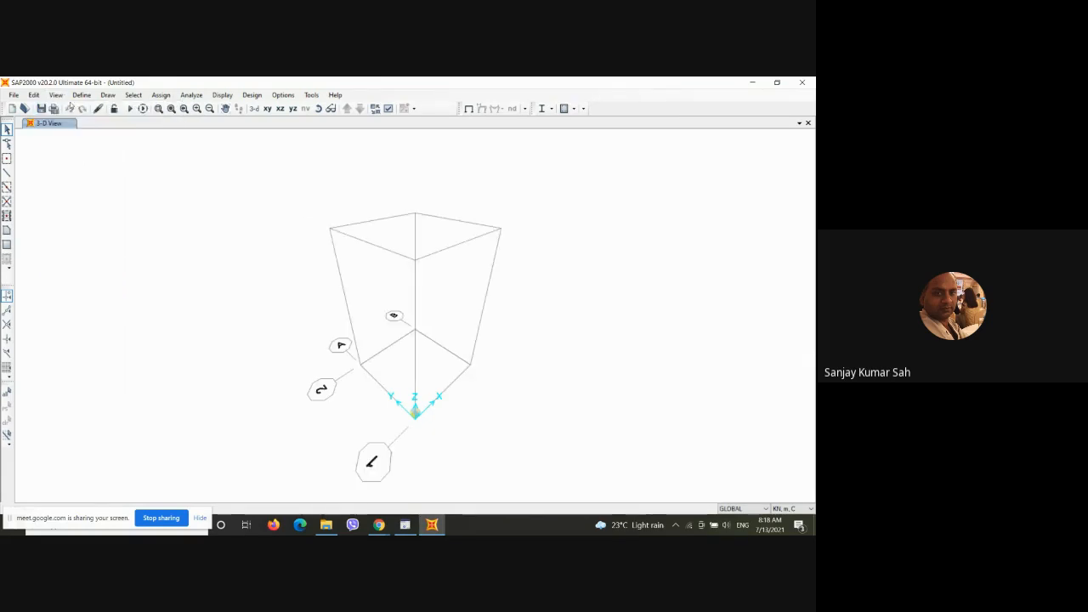
Step: Hide the coordinate axes in the 3-D view
{"action": "left_click", "coordinate": [56, 94]}
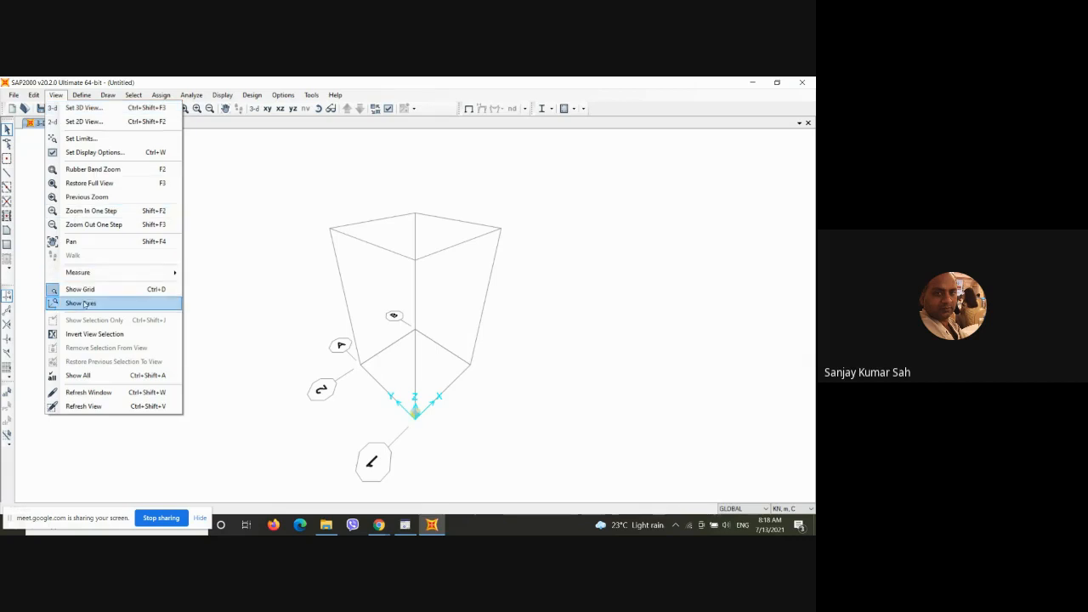
{"action": "left_click", "coordinate": [76, 304]}
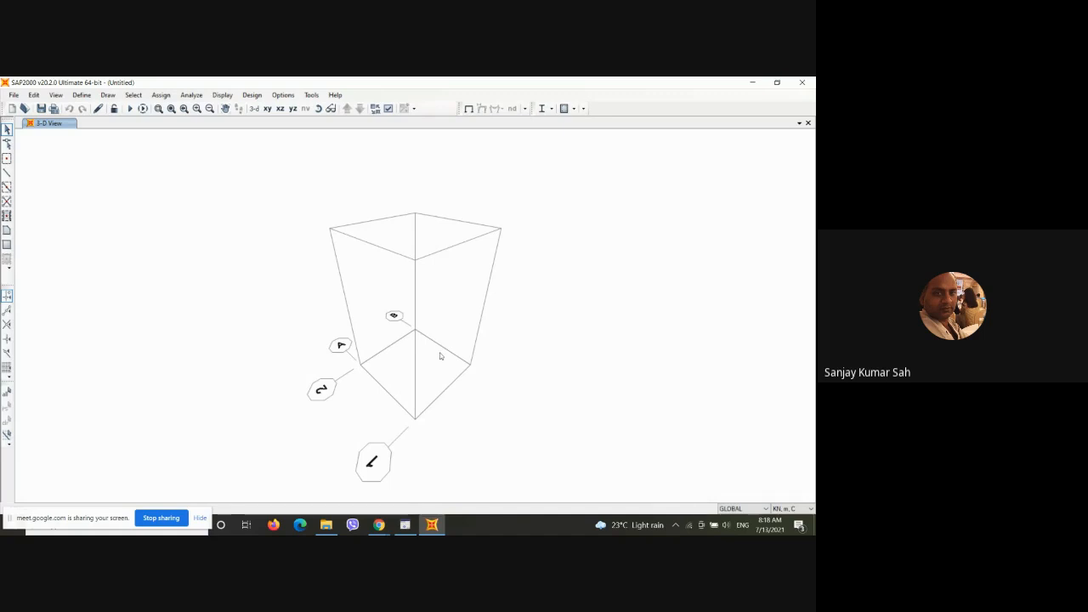
{"action": "left_click", "coordinate": [6, 187]}
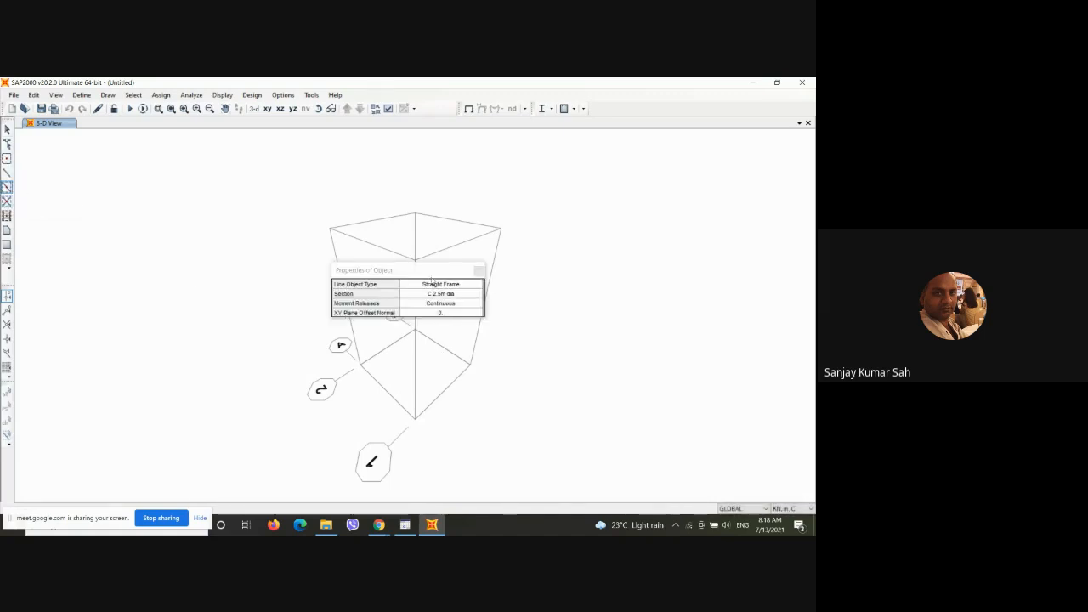
{"action": "left_click_drag", "start_coordinate": [422, 273], "coordinate": [184, 280]}
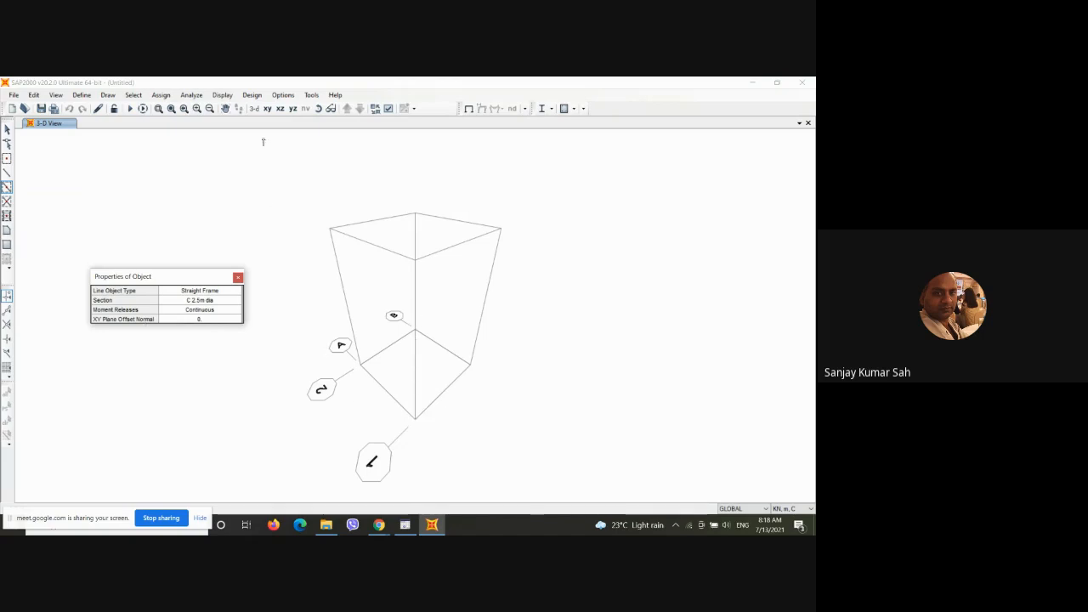
{"action": "left_click", "coordinate": [280, 109]}
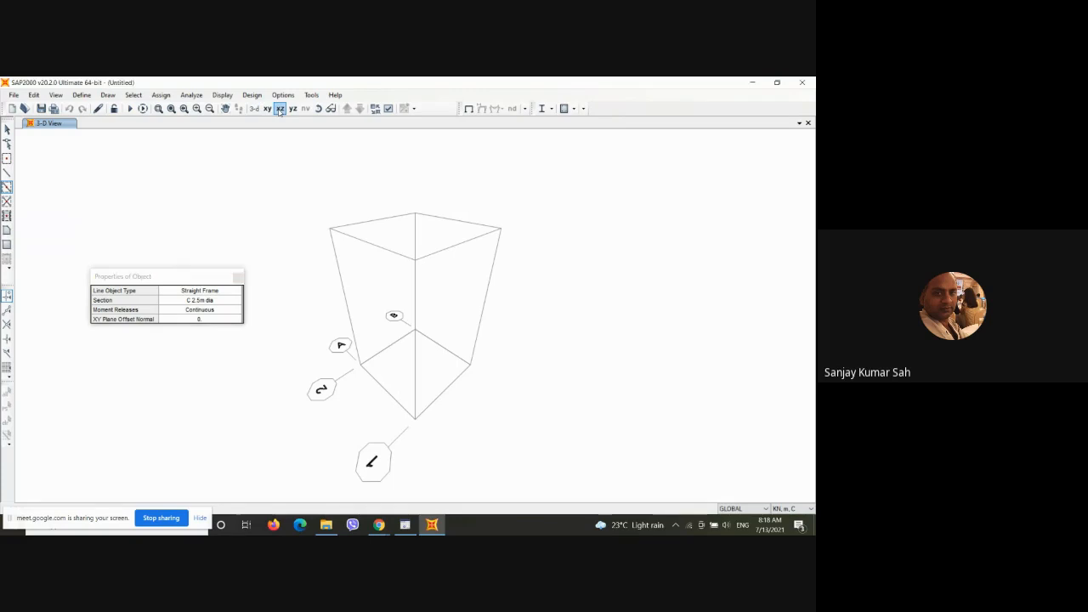
{"action": "left_click", "coordinate": [238, 278]}
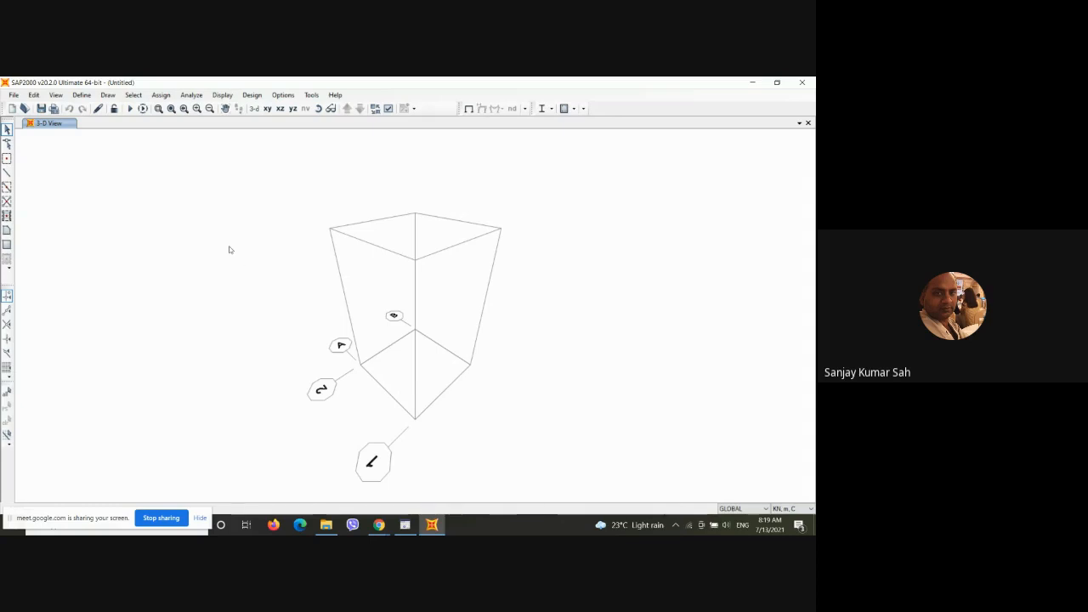
Step: In the X-Z plane view at Y=0, quick draw a straight frame column with section C 2.5m dia on grid line A
{"action": "left_click", "coordinate": [280, 108]}
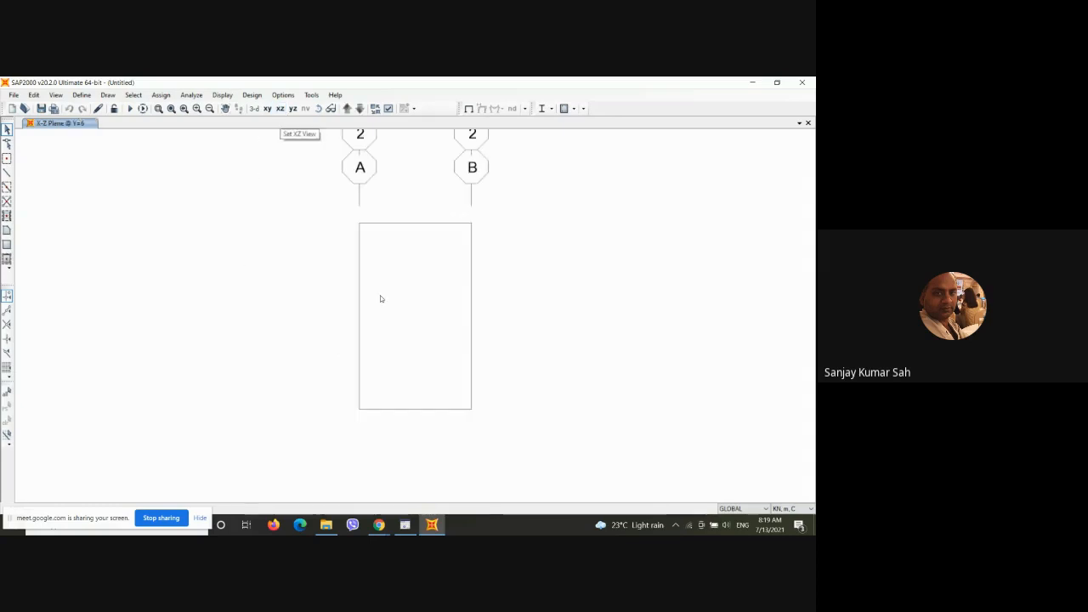
{"action": "left_click_drag", "start_coordinate": [110, 516], "coordinate": [347, 527]}
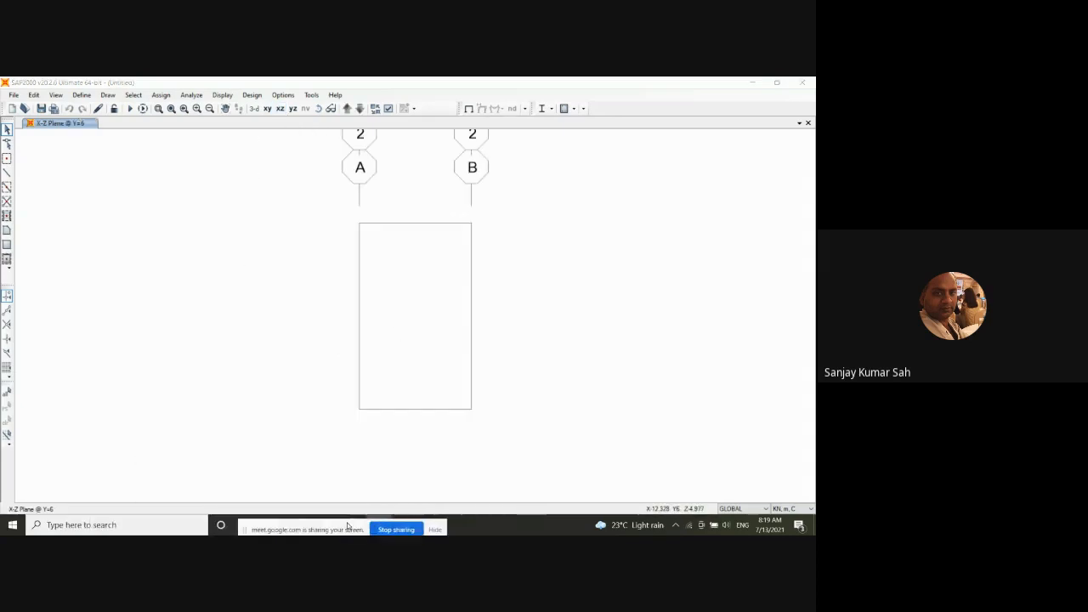
{"action": "left_click", "coordinate": [359, 109]}
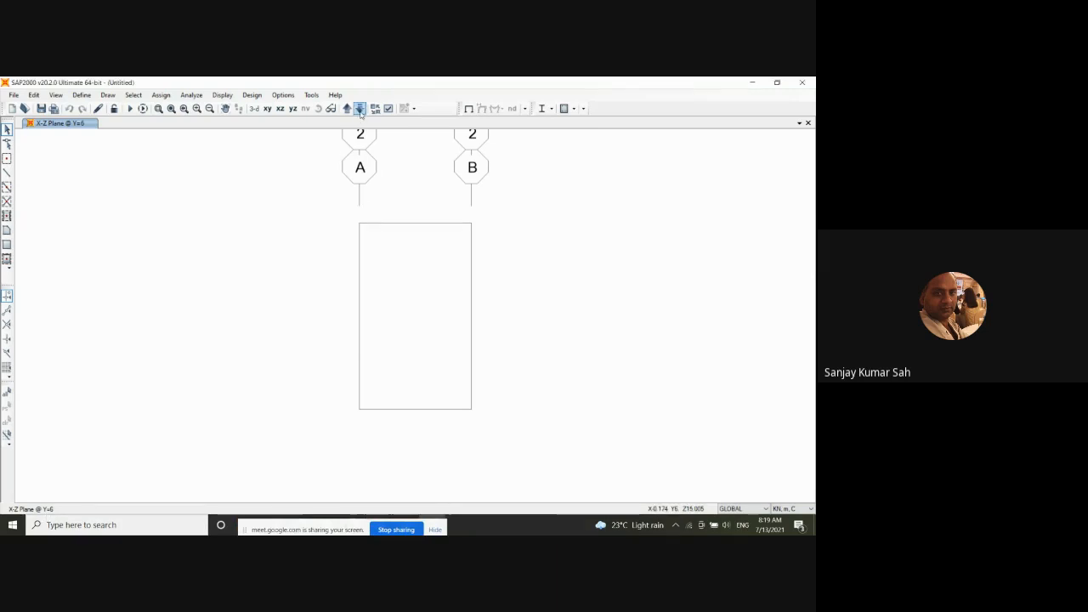
{"action": "left_click", "coordinate": [360, 110]}
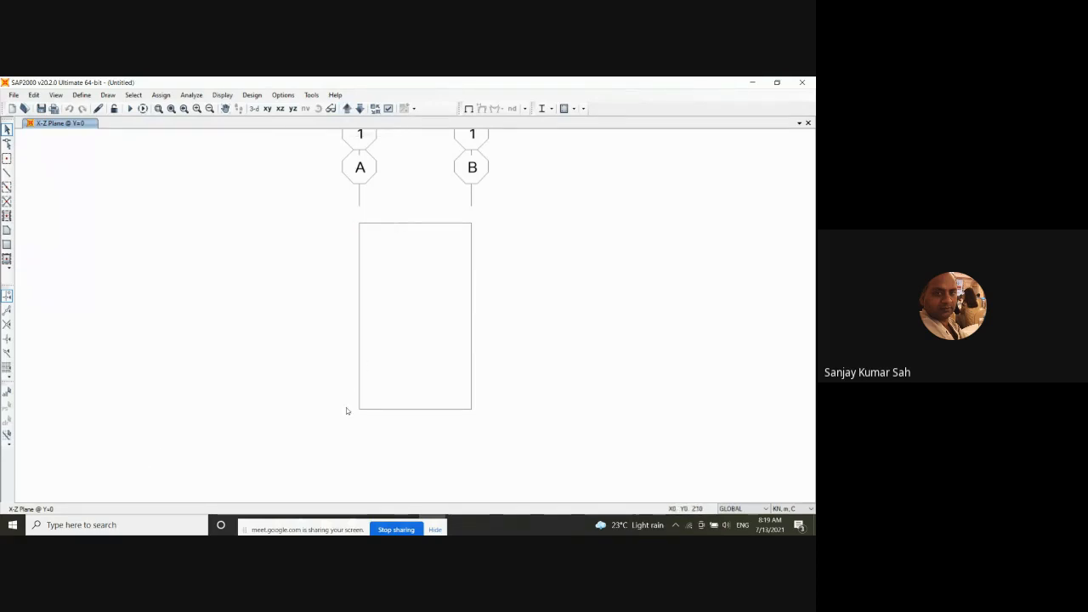
{"action": "left_click", "coordinate": [7, 187]}
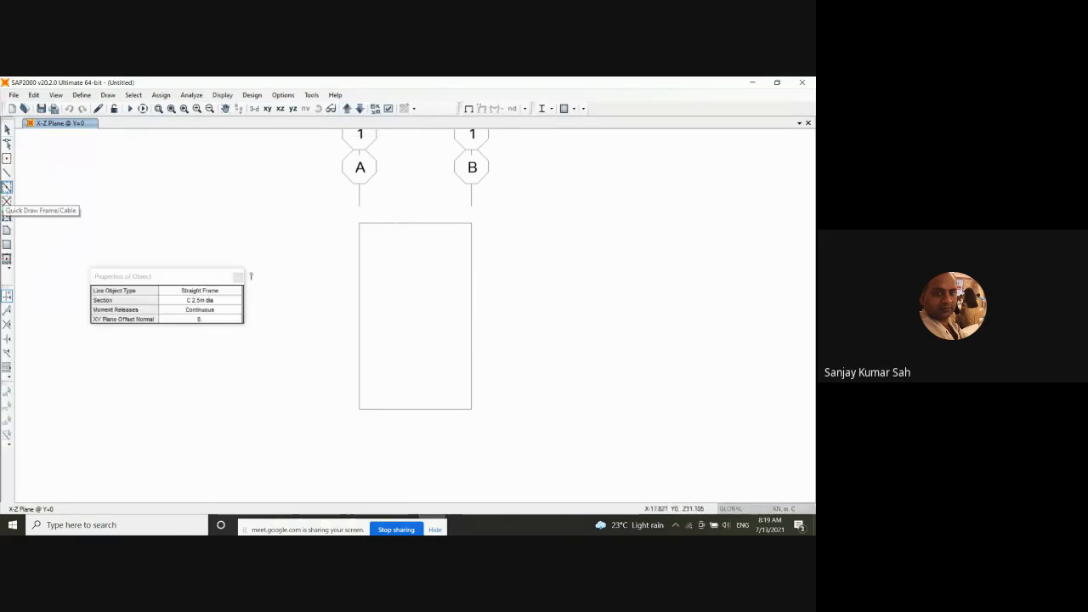
{"action": "left_click", "coordinate": [359, 302]}
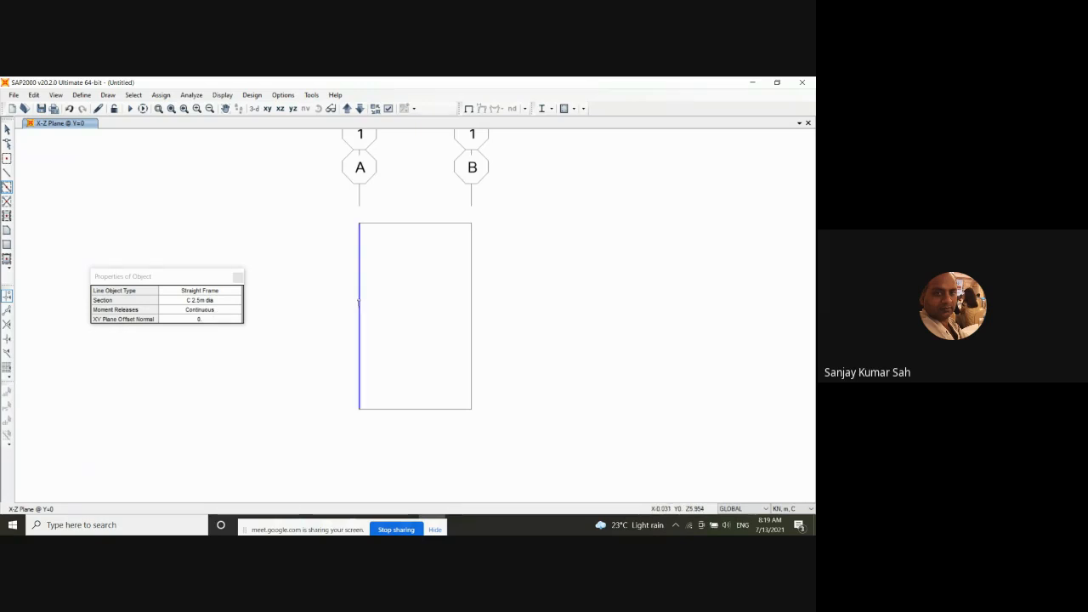
Step: End the quick frame drawing command and close its object properties
{"action": "right_click", "coordinate": [282, 345]}
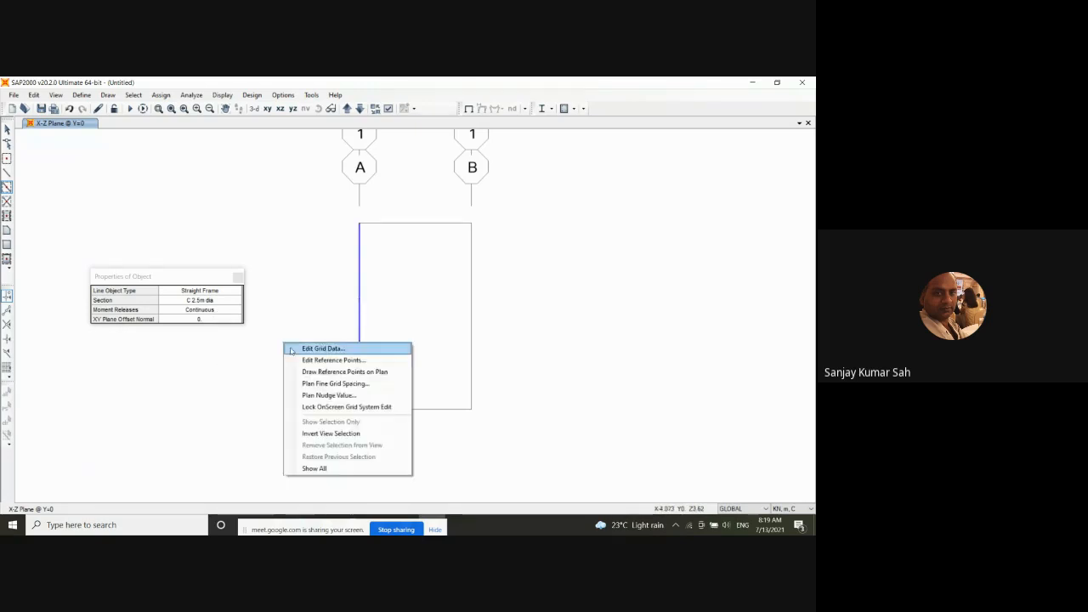
{"action": "left_click", "coordinate": [245, 381]}
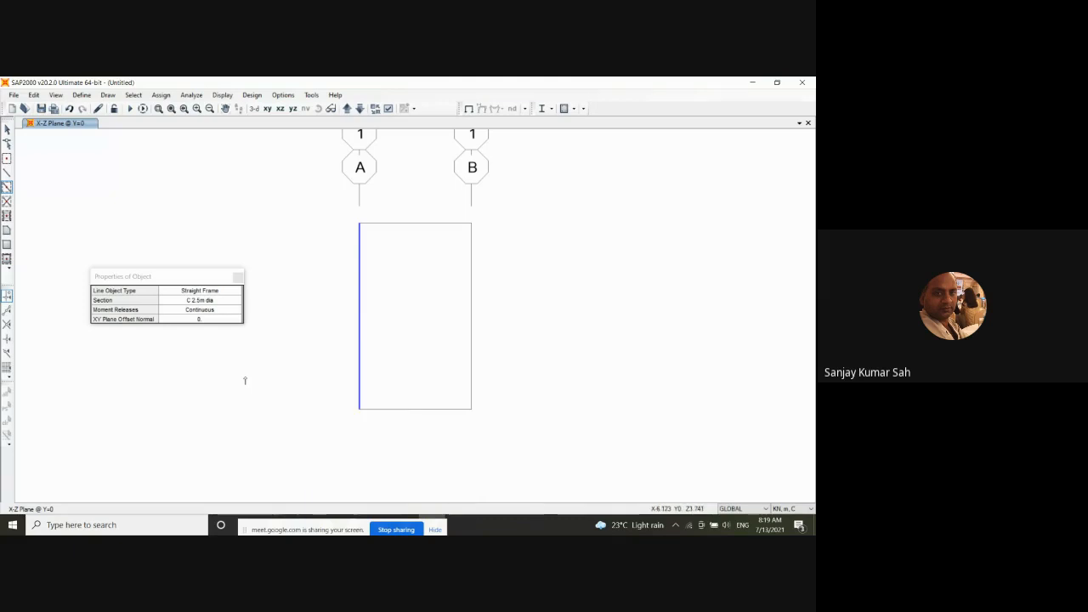
{"action": "left_click", "coordinate": [238, 278]}
{"action": "key", "text": "Escape"}
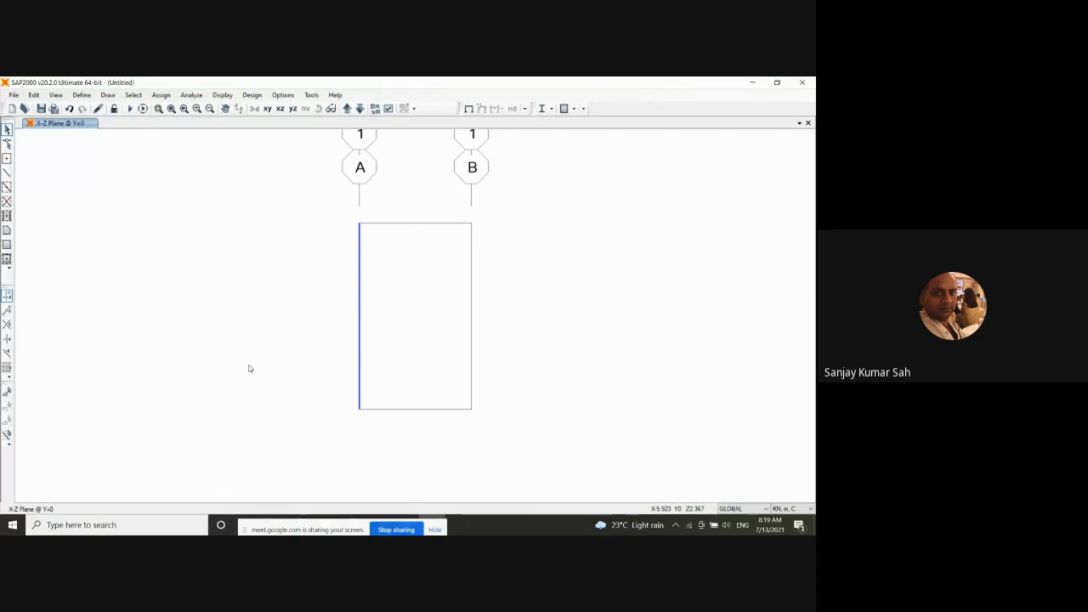
Step: Launch Microsoft Office Excel 2007 with a blank workbook
{"action": "left_click", "coordinate": [12, 525]}
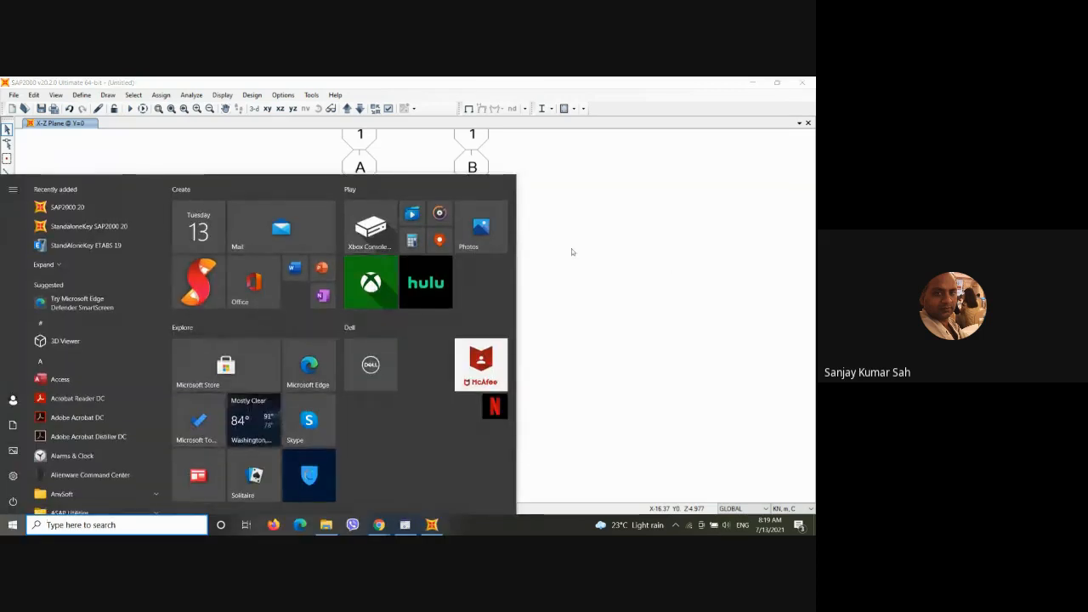
{"action": "left_click", "coordinate": [672, 265]}
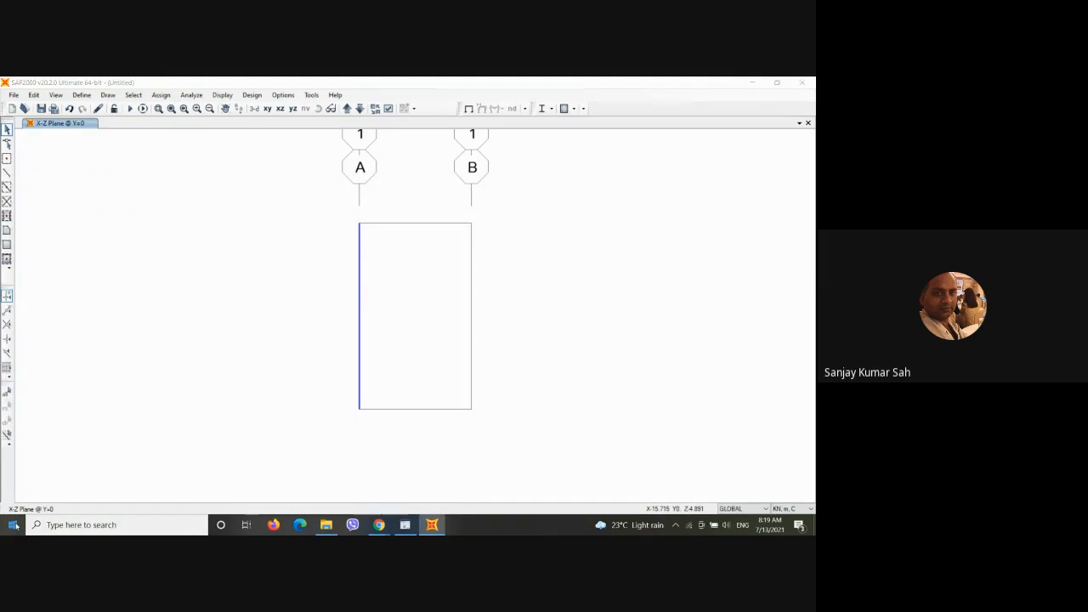
{"action": "left_click", "coordinate": [13, 525]}
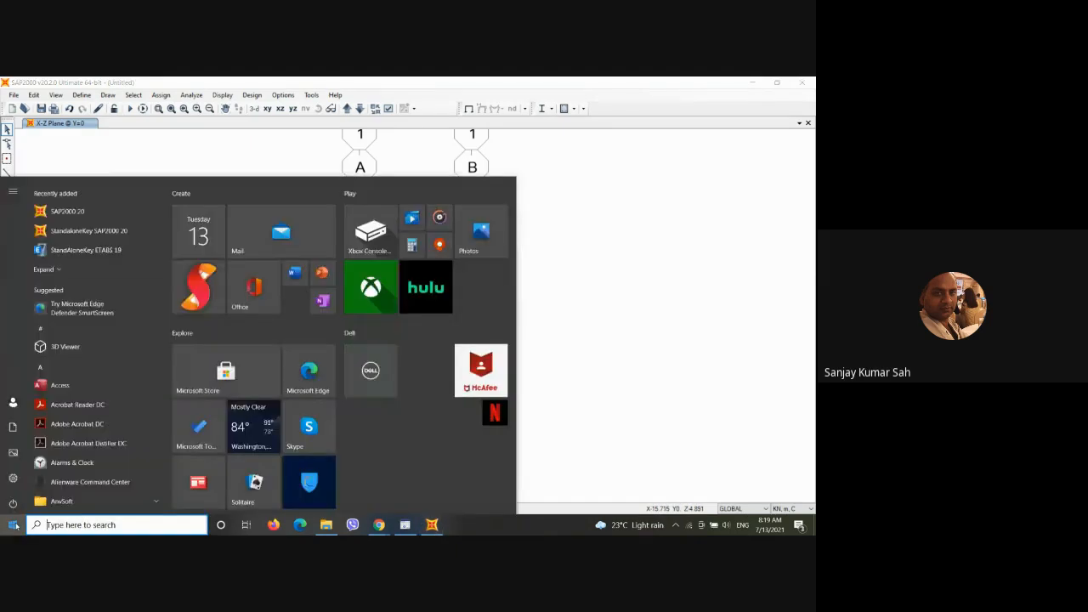
{"action": "left_click", "coordinate": [110, 522]}
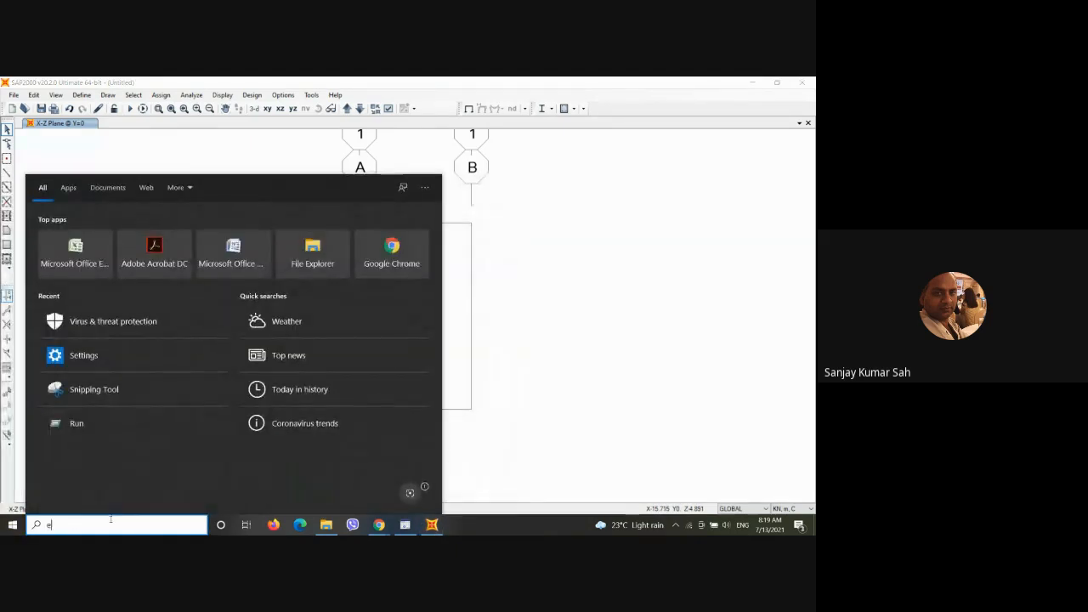
{"action": "type", "text": "ex"}
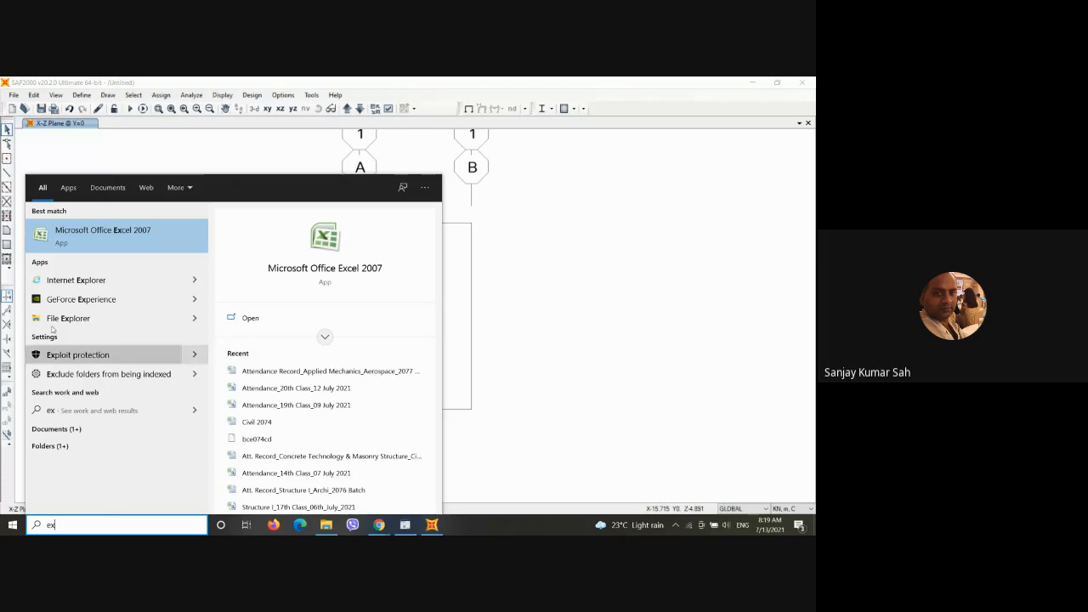
{"action": "left_click", "coordinate": [67, 228]}
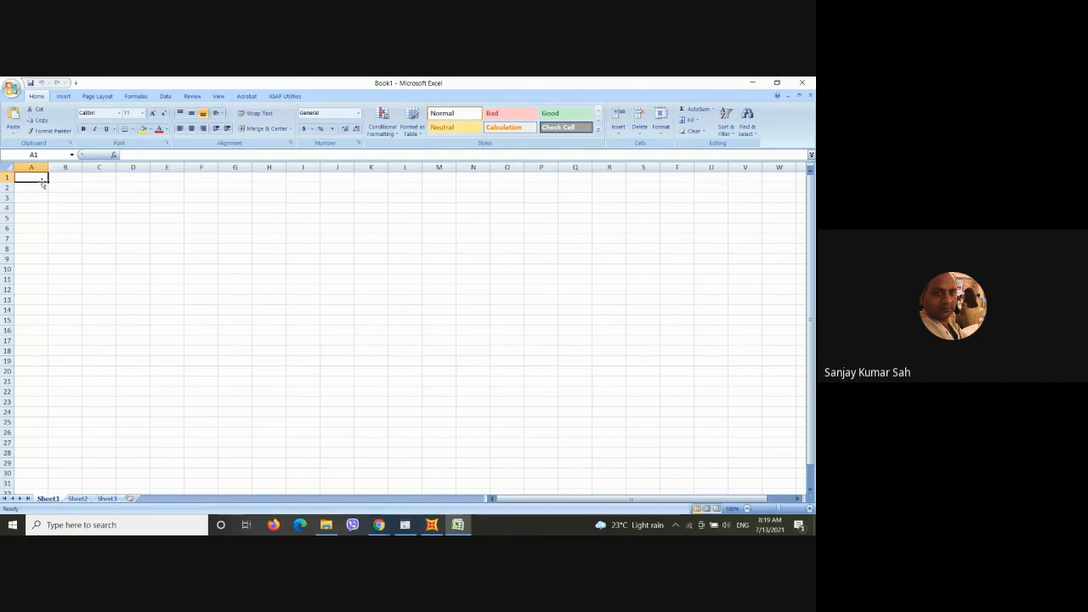
Step: Enter 1000 in cell A1 and the formula =10*A1/1000 in cell A2
{"action": "type", "text": "1"}
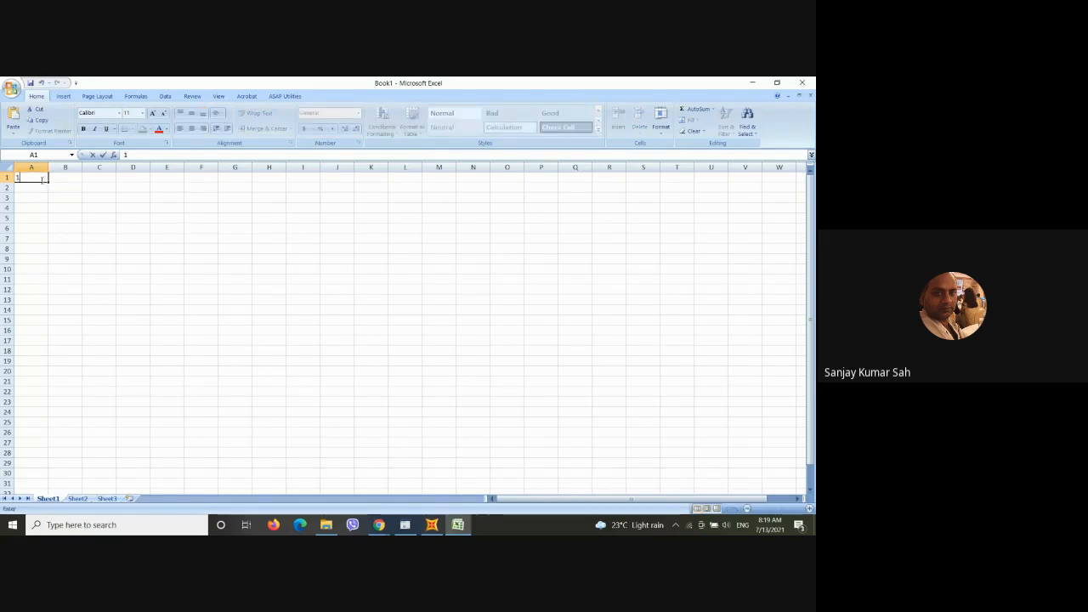
{"action": "type", "text": "000"}
{"action": "key", "text": "Return"}
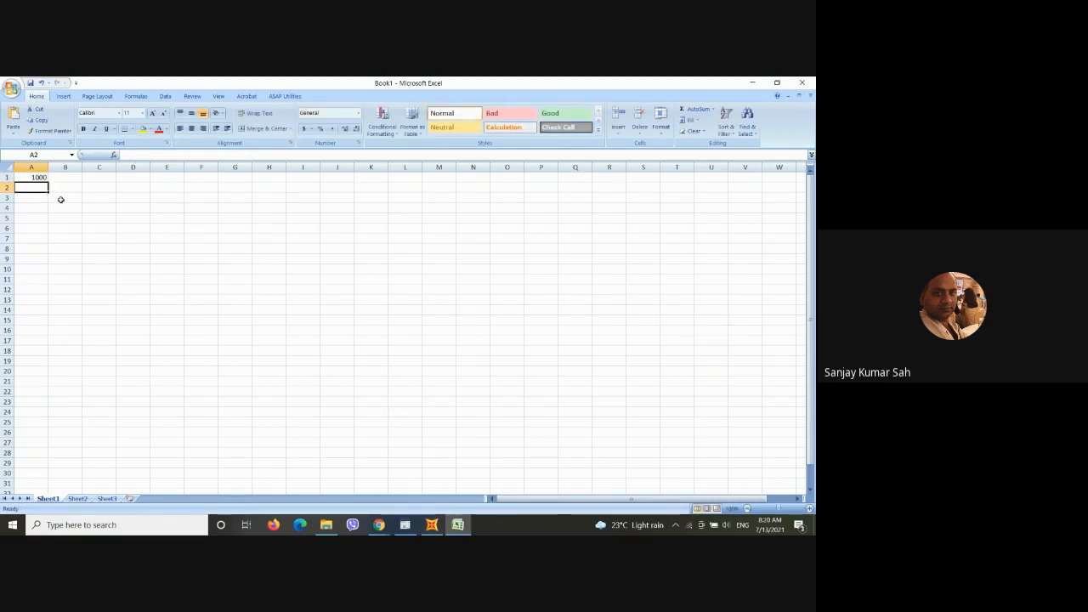
{"action": "type", "text": "=10"}
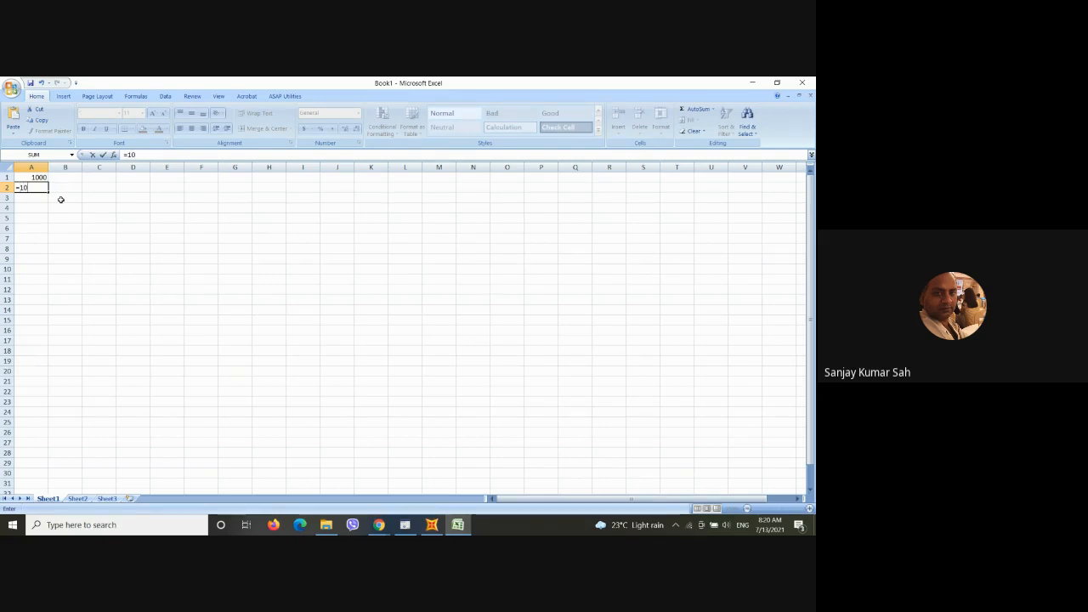
{"action": "type", "text": "*"}
{"action": "left_click", "coordinate": [42, 177]}
{"action": "type", "text": "/1000"}
{"action": "key", "text": "Return"}
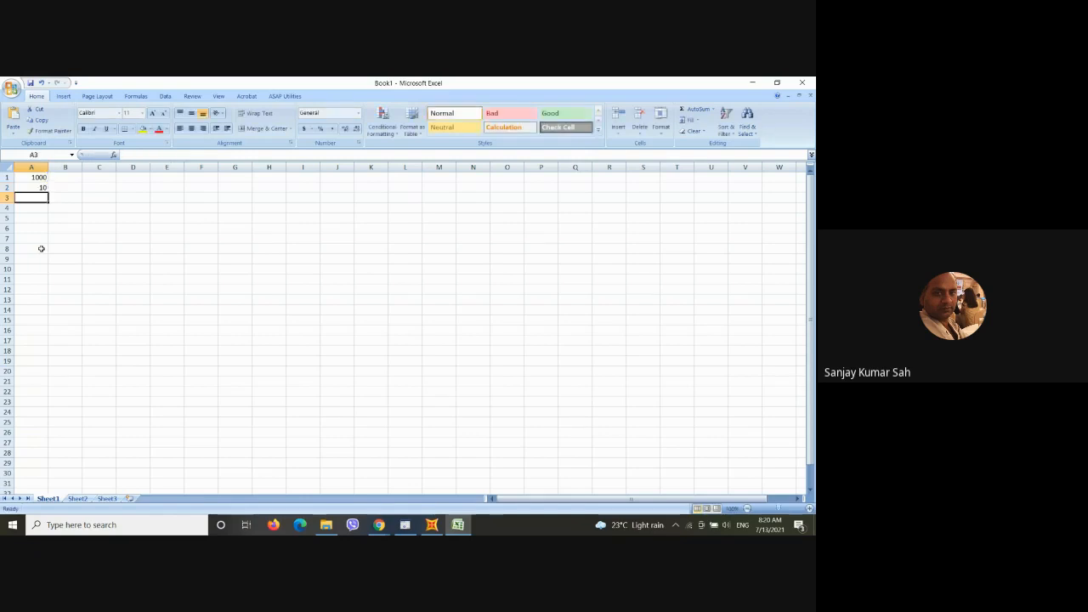
Step: Switch back to SAP2000 and assign a fully fixed restraint to the base joint of the column on grid line A
{"action": "left_click", "coordinate": [754, 82]}
{"action": "left_click", "coordinate": [360, 292]}
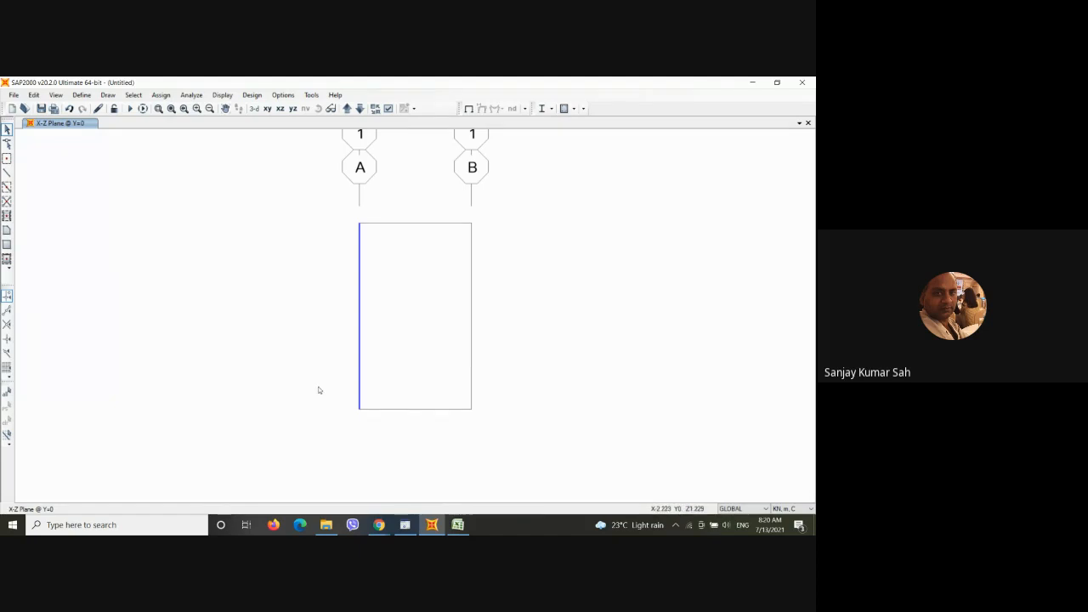
{"action": "left_click_drag", "start_coordinate": [316, 387], "coordinate": [405, 468]}
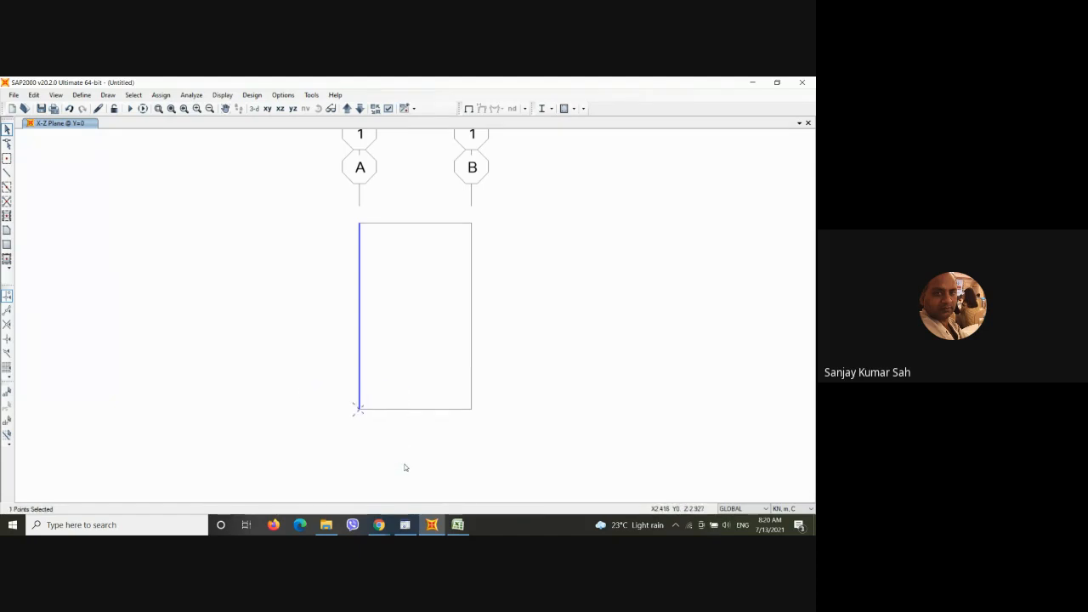
{"action": "left_click", "coordinate": [161, 96]}
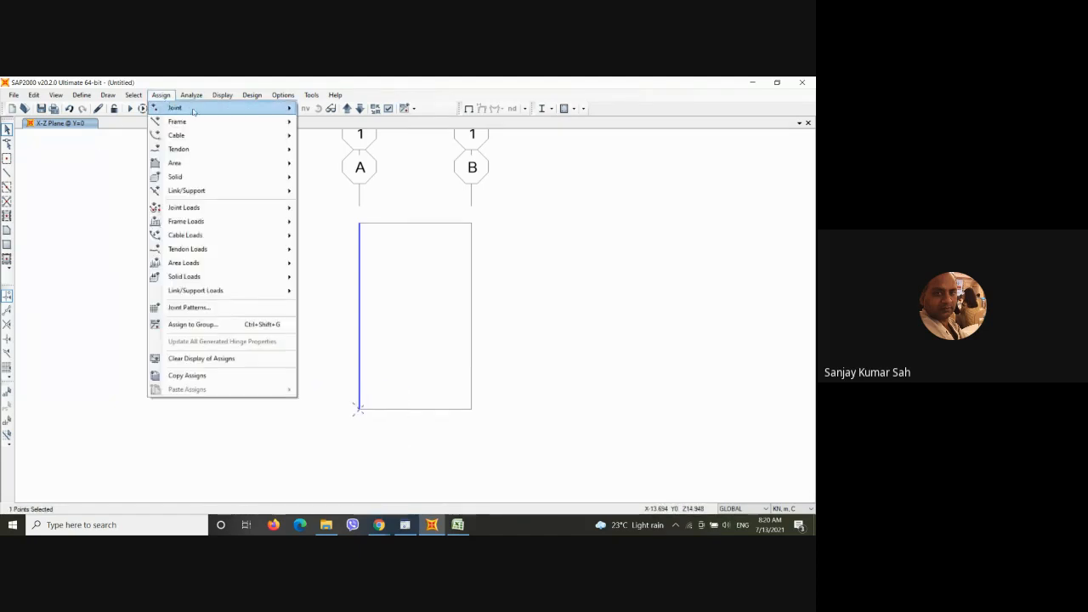
{"action": "mouse_move", "coordinate": [174, 108]}
{"action": "left_click", "coordinate": [327, 108]}
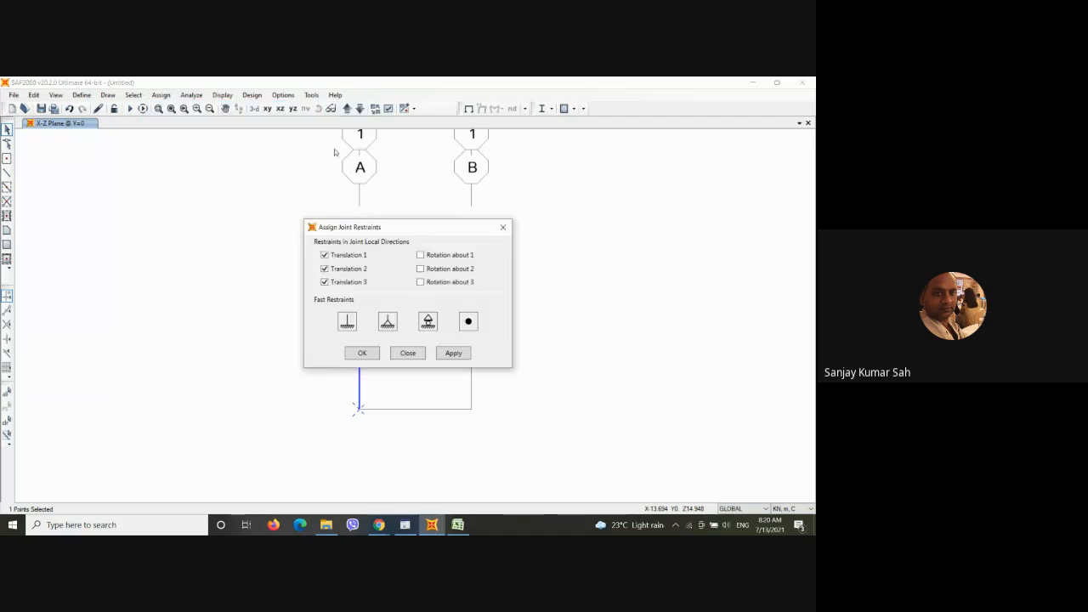
{"action": "left_click", "coordinate": [347, 321]}
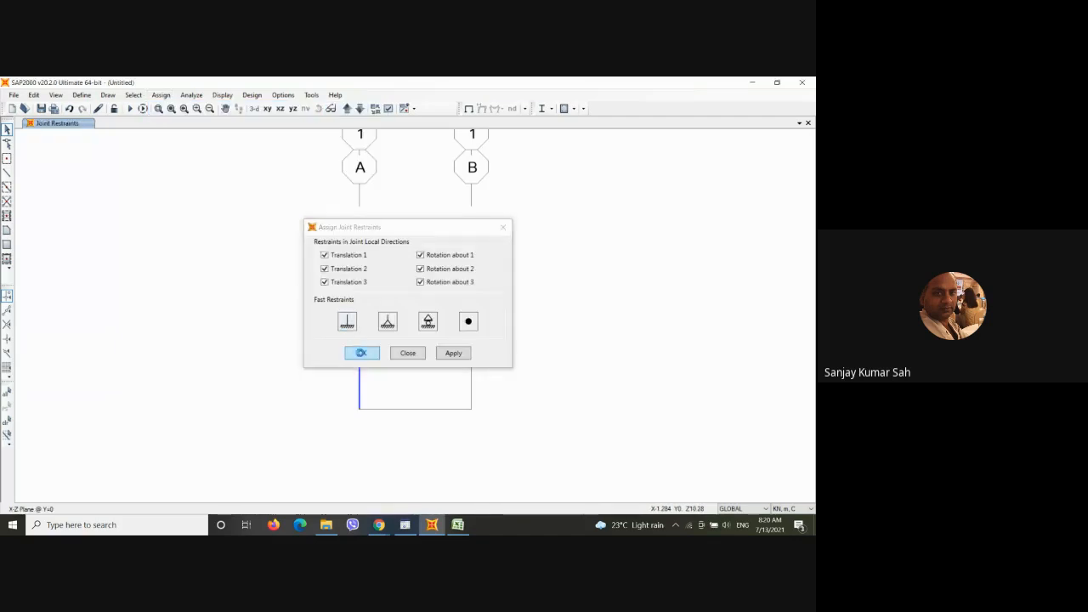
{"action": "left_click", "coordinate": [362, 354]}
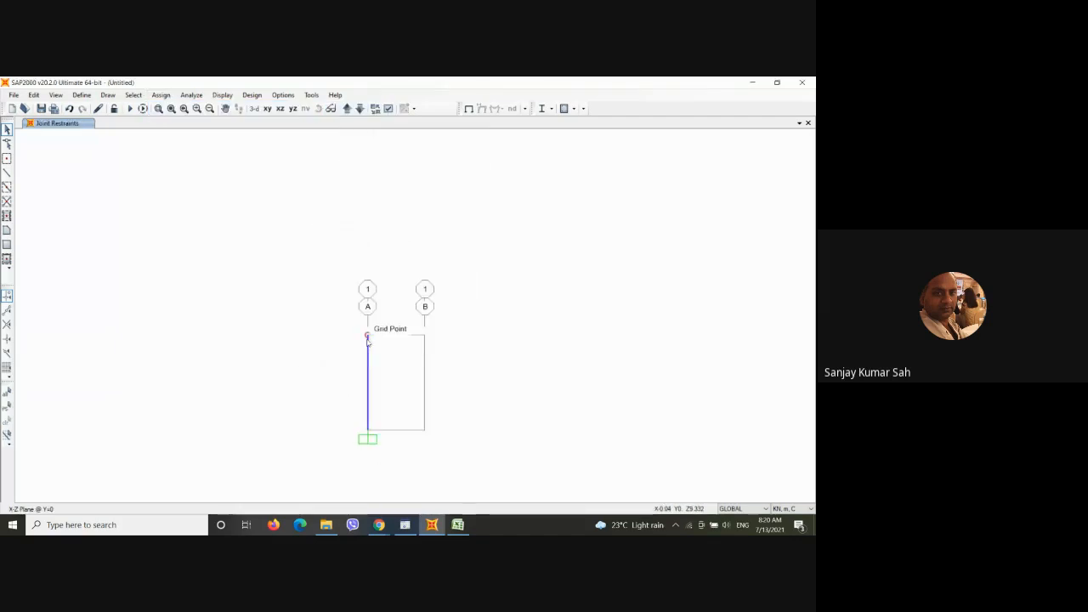
Step: Assign a joint force of -10 kN in Global Z to the column's top joint under the DEAD load pattern
{"action": "left_click_drag", "start_coordinate": [355, 318], "coordinate": [402, 371]}
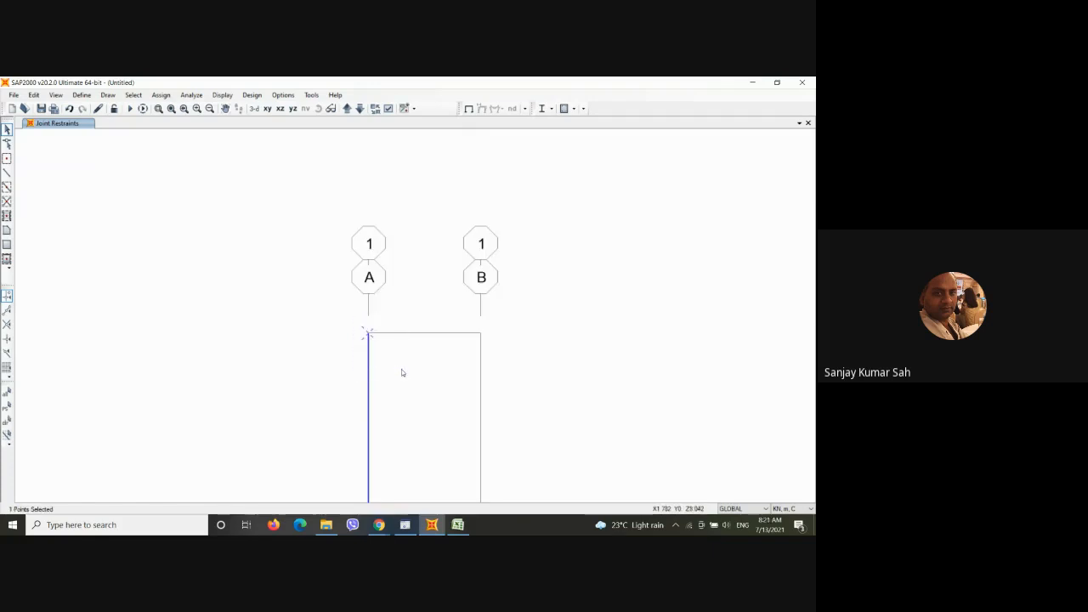
{"action": "left_click", "coordinate": [160, 96]}
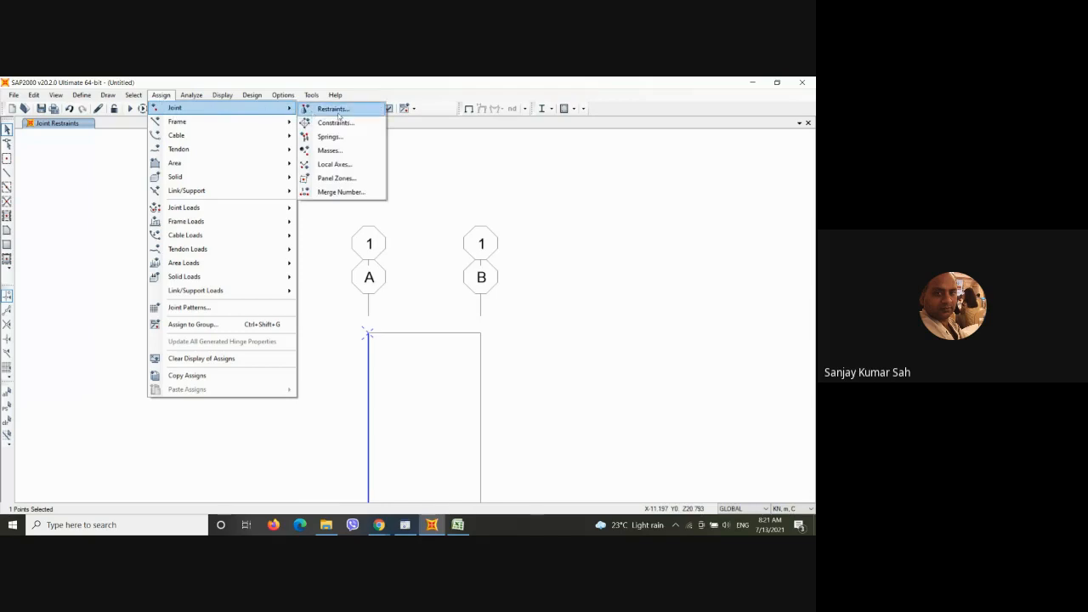
{"action": "mouse_move", "coordinate": [185, 208]}
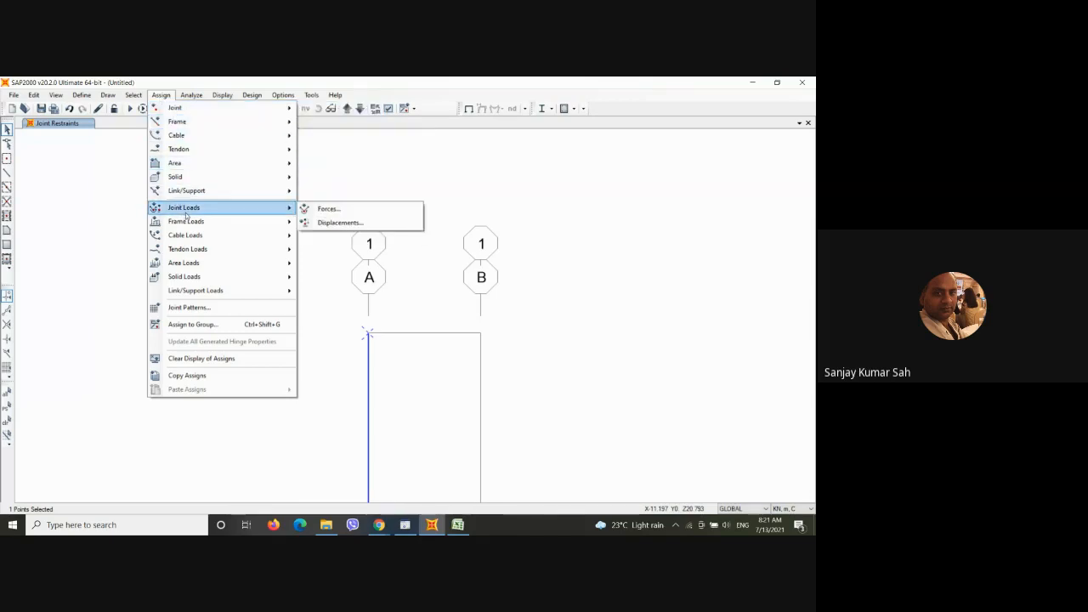
{"action": "left_click", "coordinate": [330, 208]}
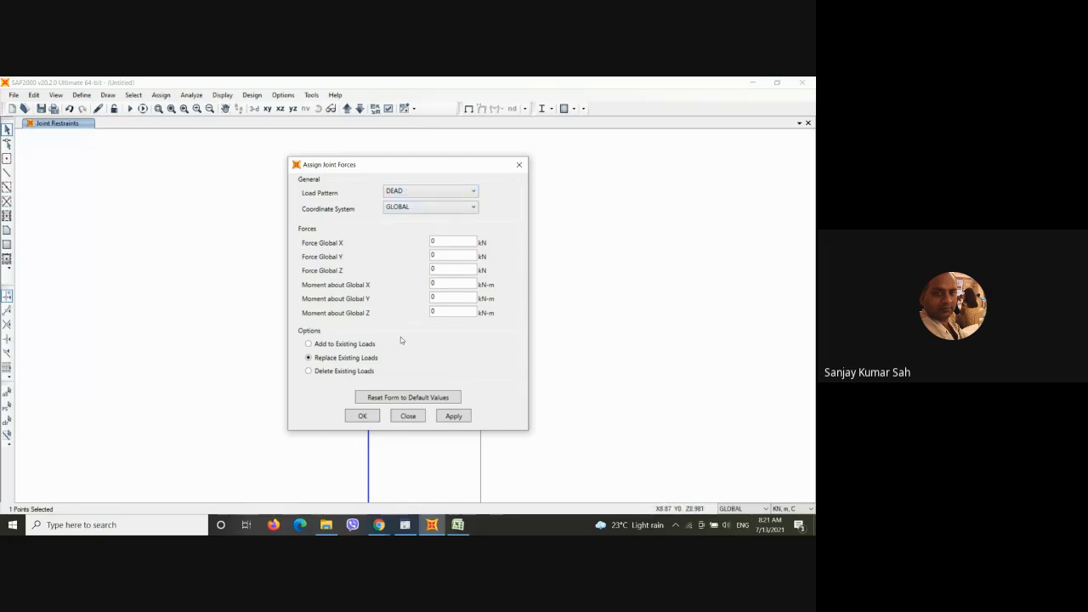
{"action": "left_click", "coordinate": [448, 241]}
{"action": "left_click", "coordinate": [437, 269]}
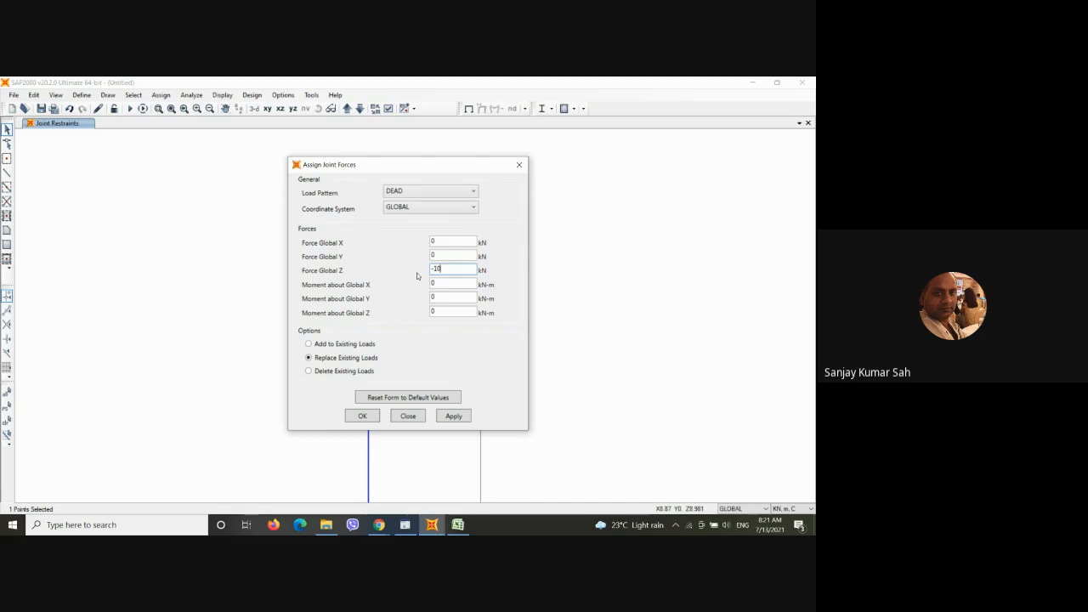
{"action": "left_click", "coordinate": [363, 416]}
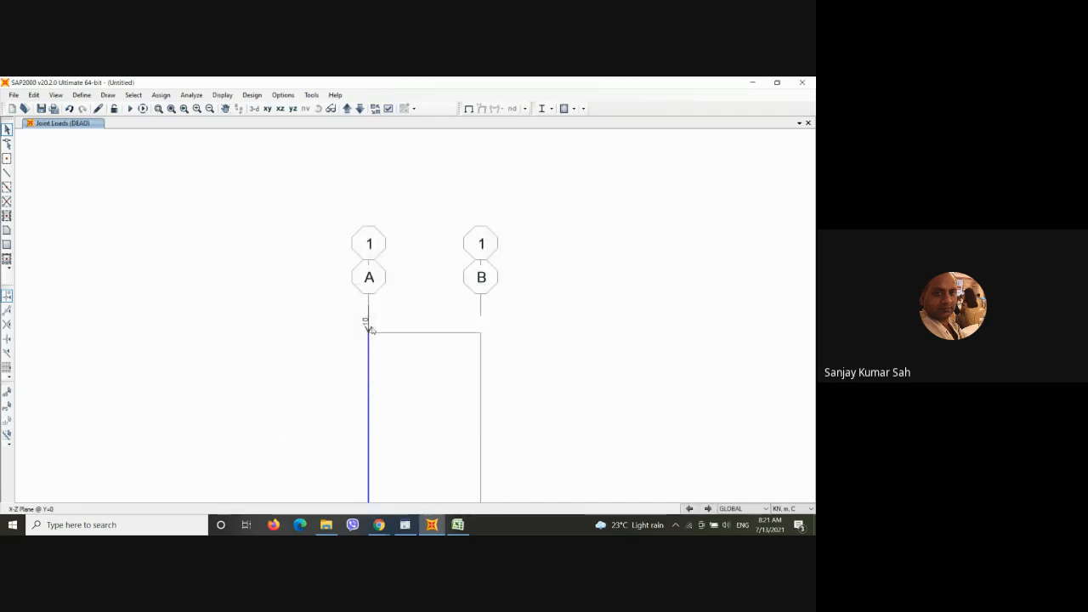
{"action": "scroll", "coordinate": [388, 255], "scroll_direction": "down", "scroll_amount": 2}
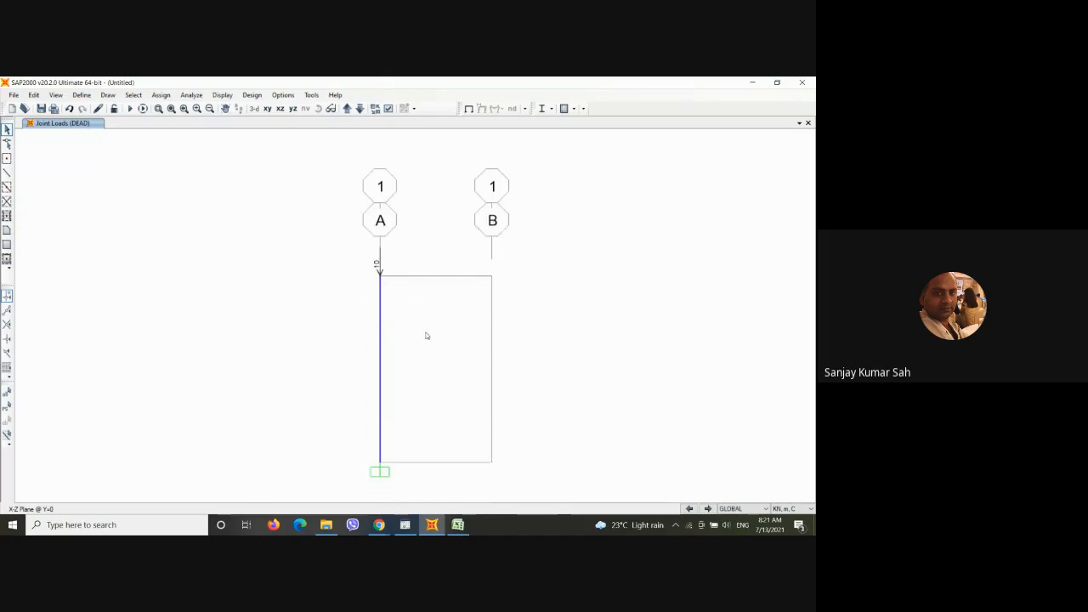
Step: Modify the DEAD load pattern to use a self weight multiplier of 0
{"action": "left_click", "coordinate": [83, 96]}
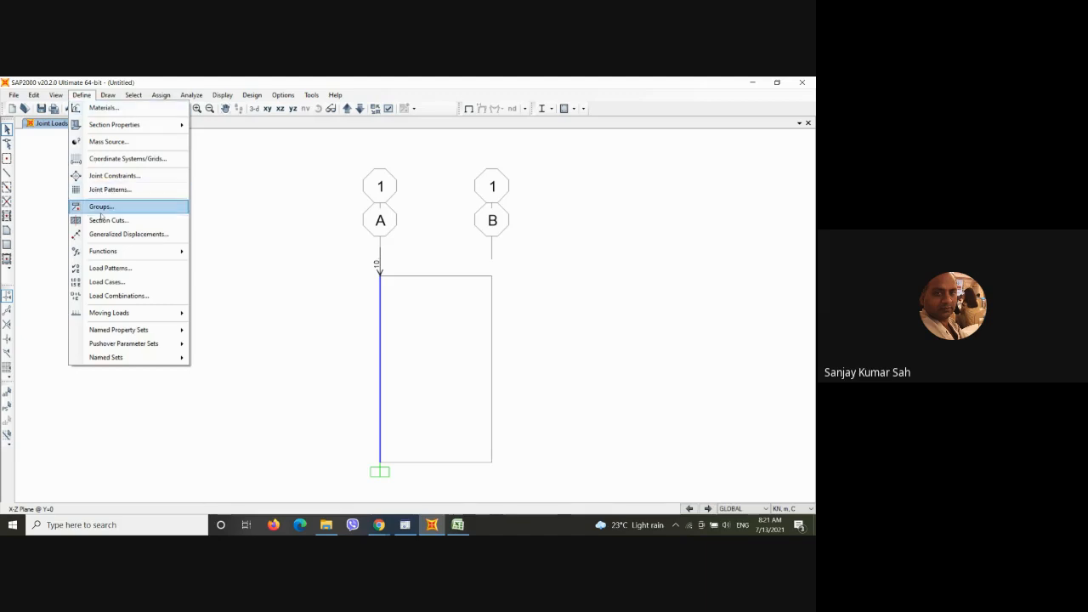
{"action": "left_click", "coordinate": [109, 269]}
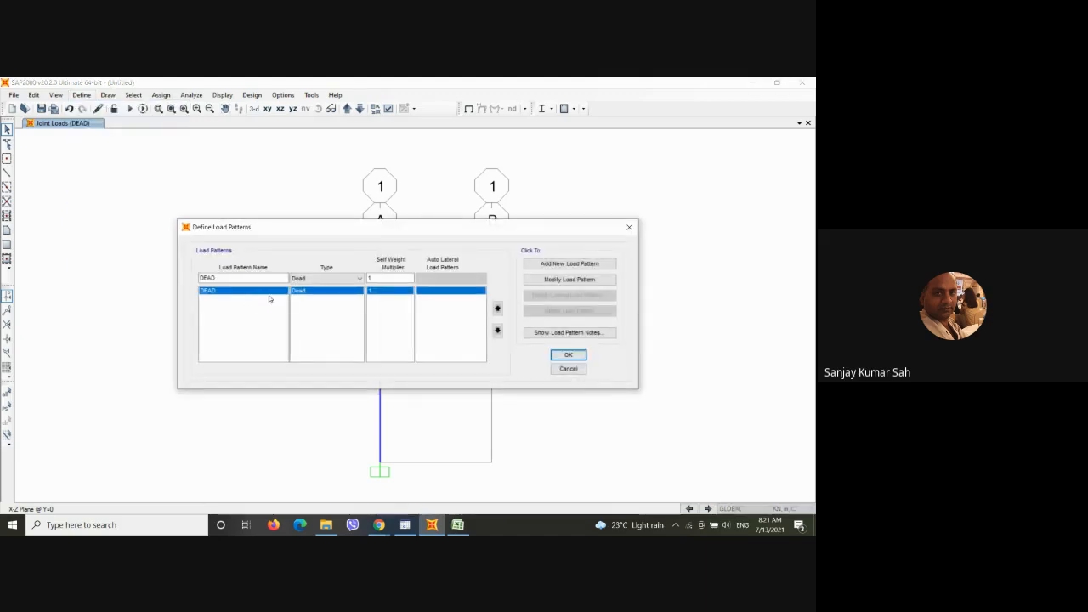
{"action": "left_click_drag", "start_coordinate": [374, 279], "coordinate": [363, 285]}
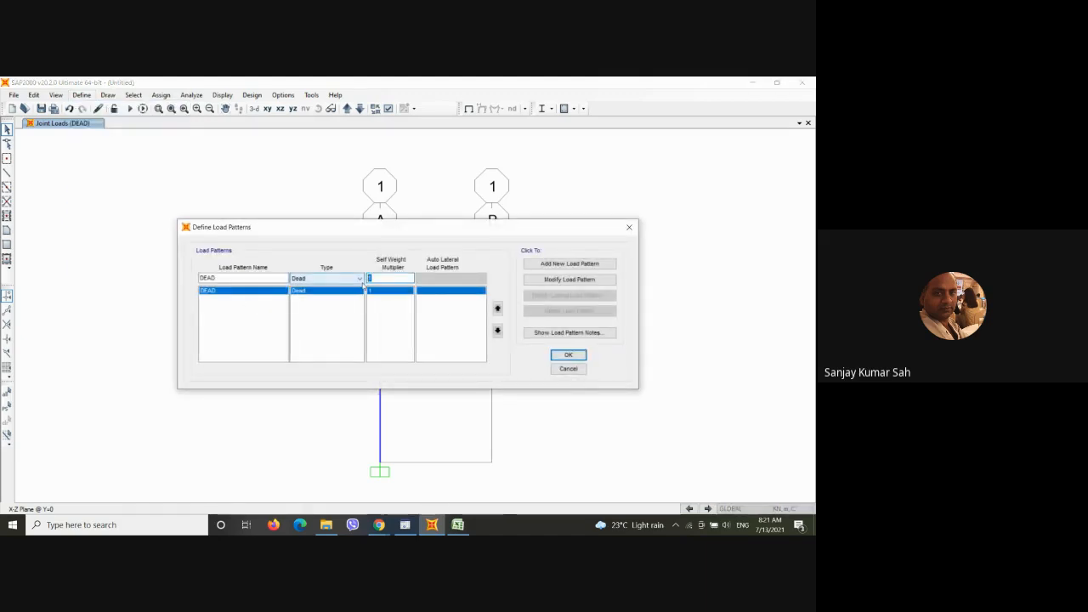
{"action": "type", "text": "0"}
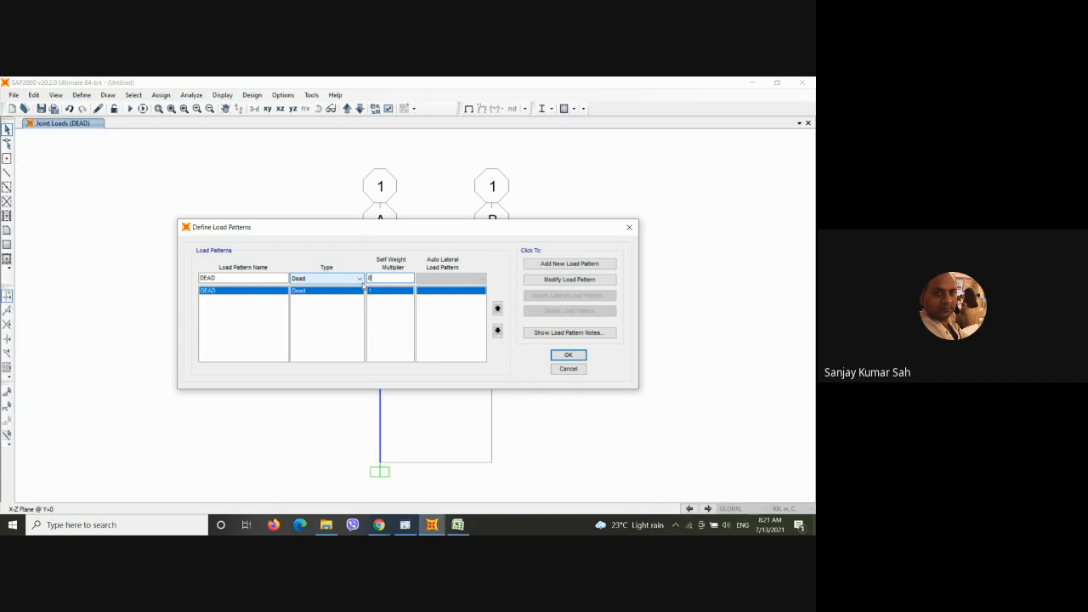
{"action": "left_click", "coordinate": [564, 282]}
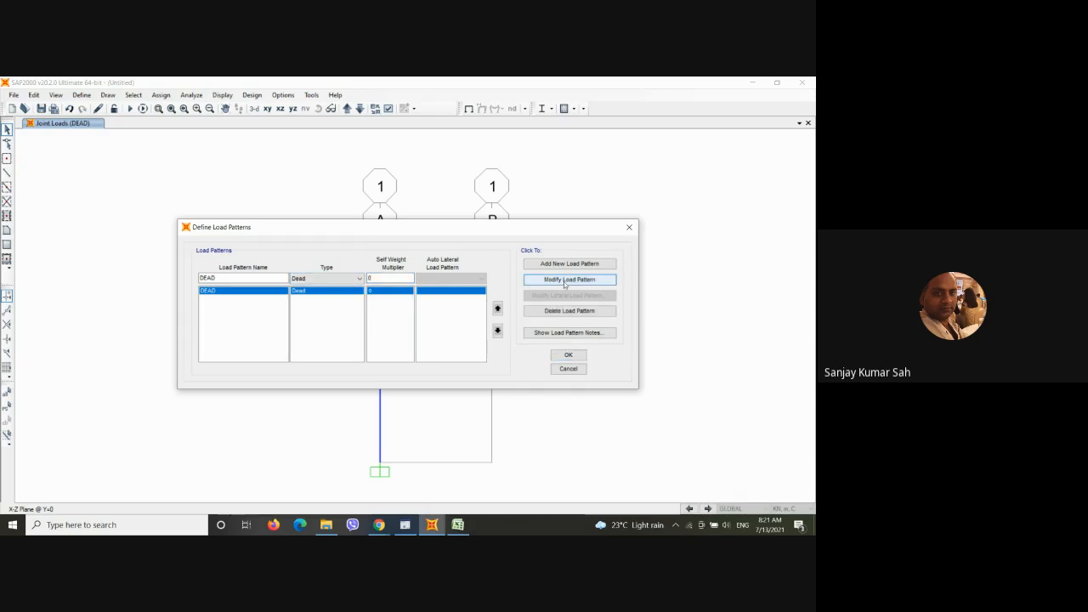
{"action": "left_click", "coordinate": [568, 357]}
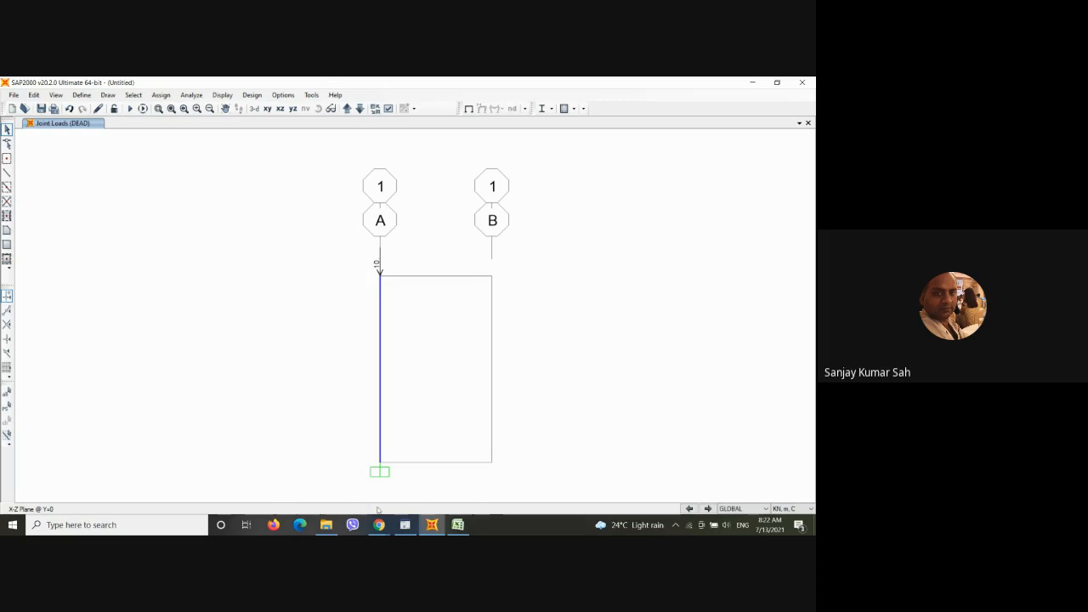
Step: Switch to File Explorer and create a folder named Day 5 alongside the Day 1 to Day 4 folders
{"action": "mouse_move", "coordinate": [326, 524]}
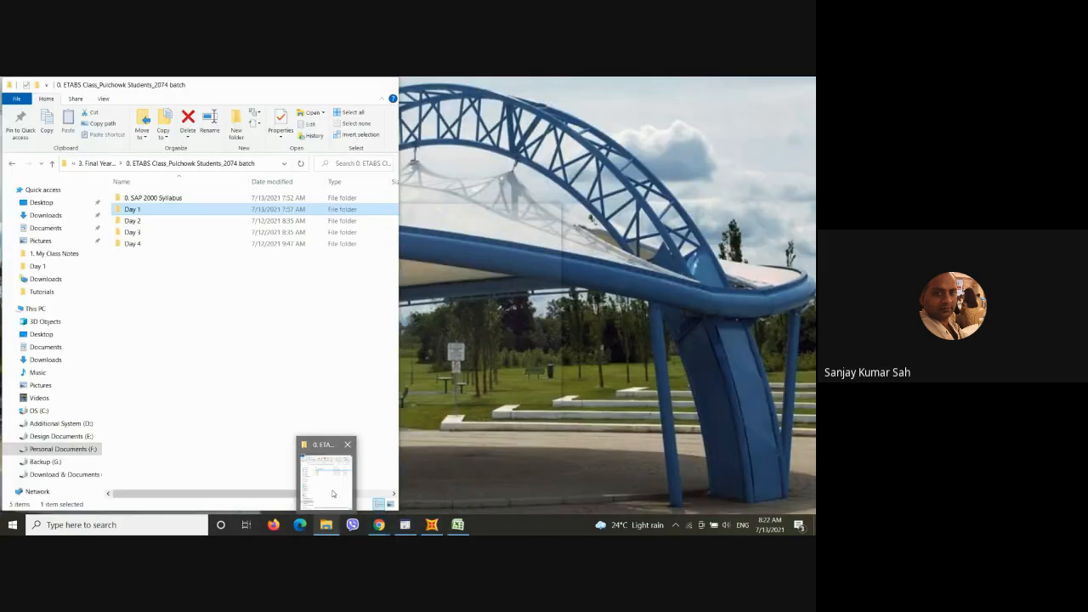
{"action": "left_click", "coordinate": [333, 494]}
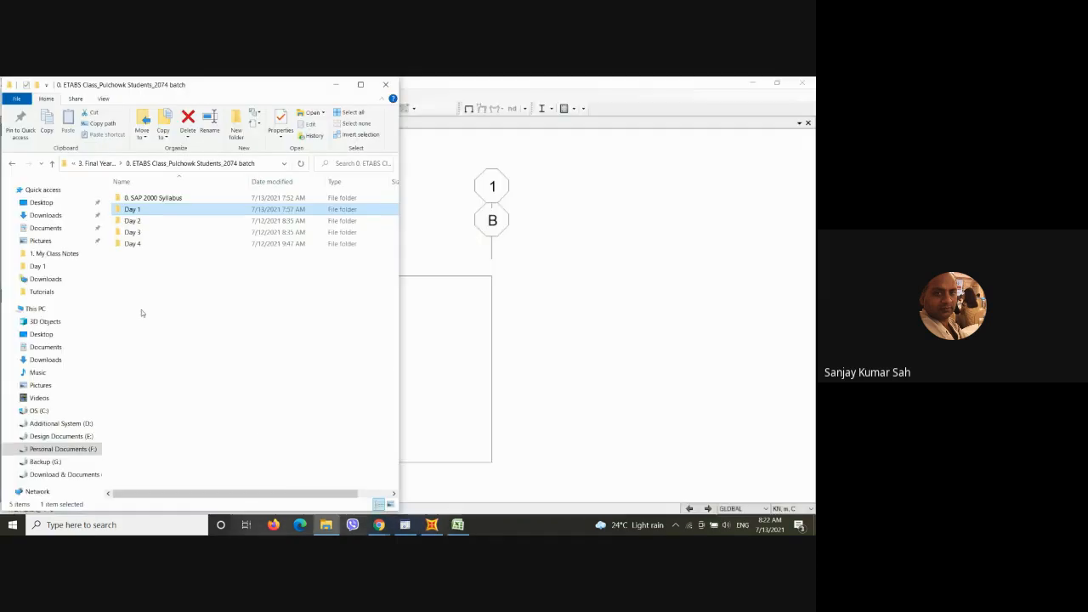
{"action": "right_click", "coordinate": [135, 277]}
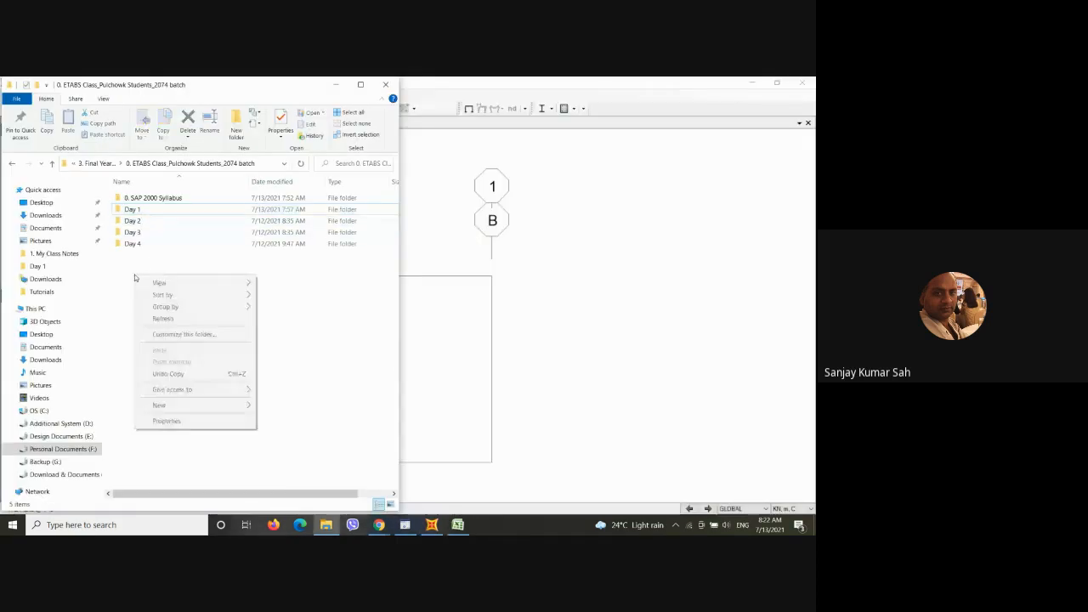
{"action": "mouse_move", "coordinate": [183, 405]}
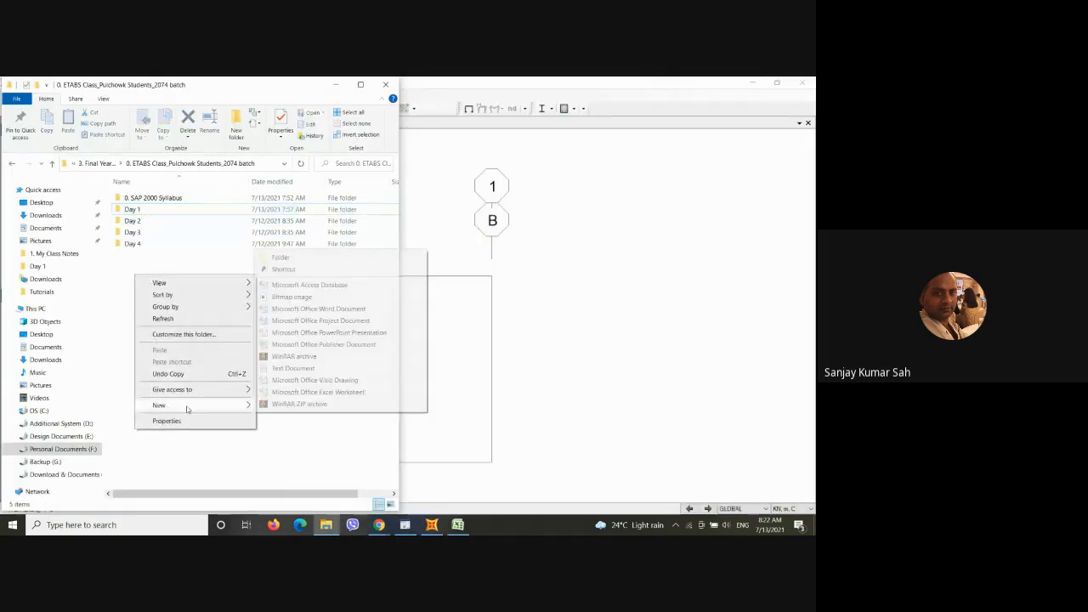
{"action": "left_click", "coordinate": [282, 257]}
{"action": "type", "text": "Day 5"}
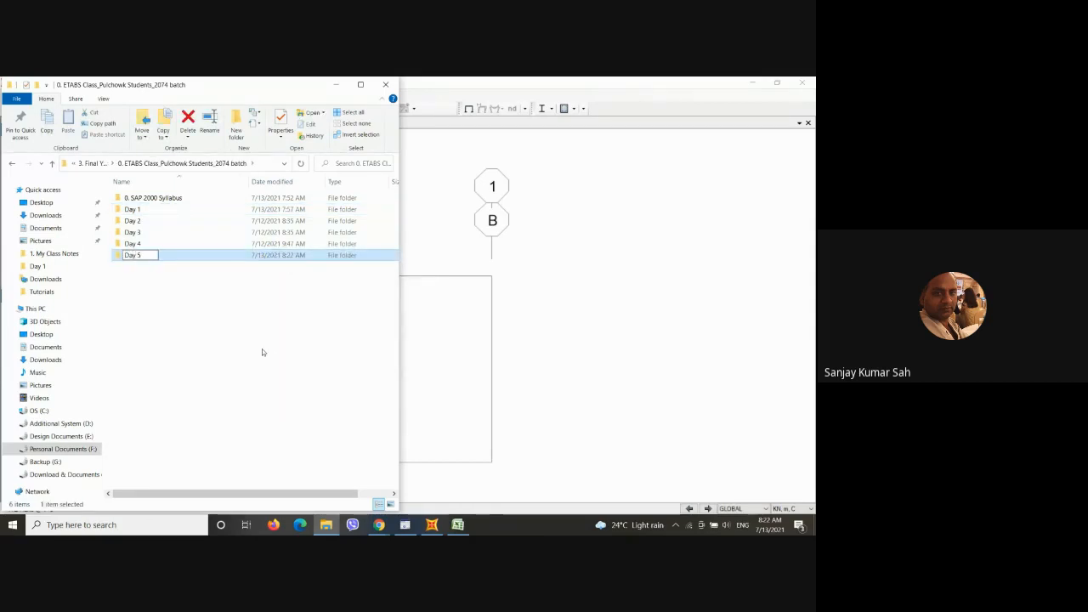
Step: Copy the EQ behaviour & EQ load Calculation presentation from the Day 1 folder into Day 5 and open the copy
{"action": "left_click", "coordinate": [131, 209]}
{"action": "double_click", "coordinate": [132, 209]}
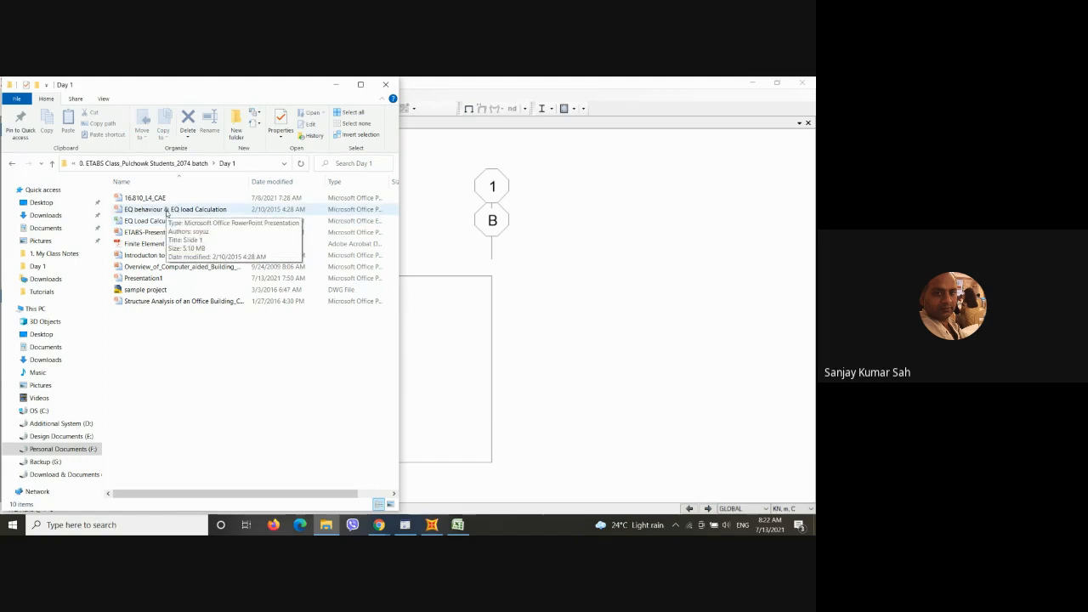
{"action": "left_click", "coordinate": [168, 212]}
{"action": "right_click", "coordinate": [168, 213]}
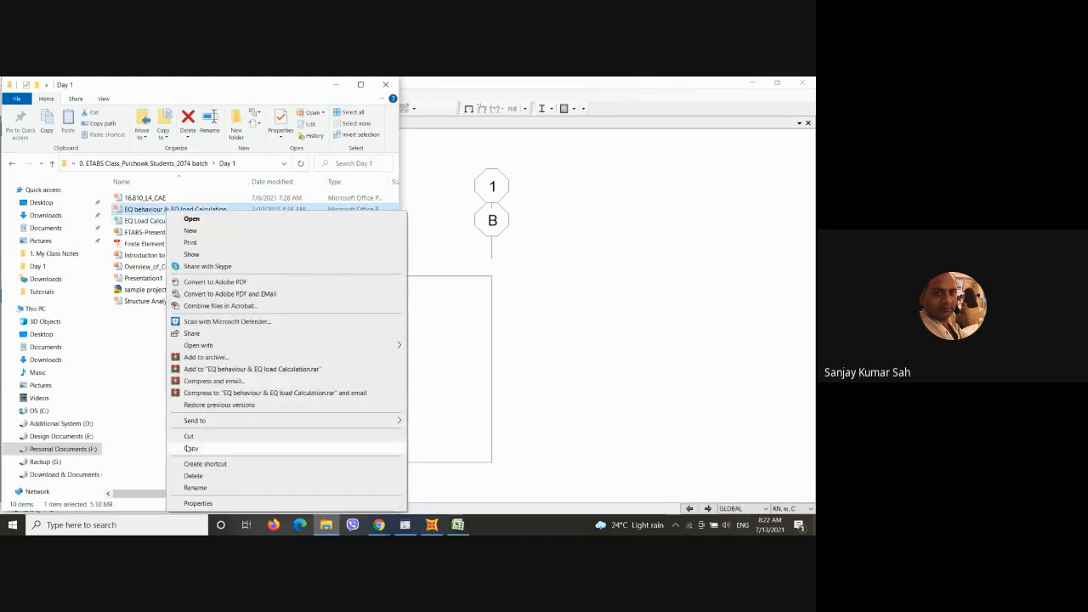
{"action": "left_click", "coordinate": [189, 448]}
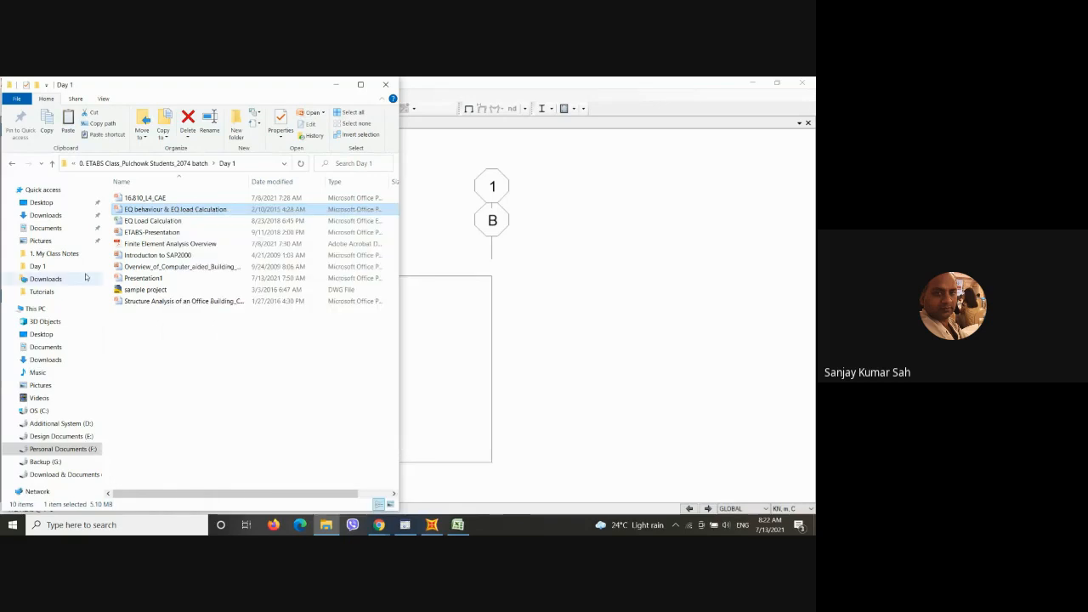
{"action": "left_click", "coordinate": [51, 162]}
{"action": "double_click", "coordinate": [136, 255]}
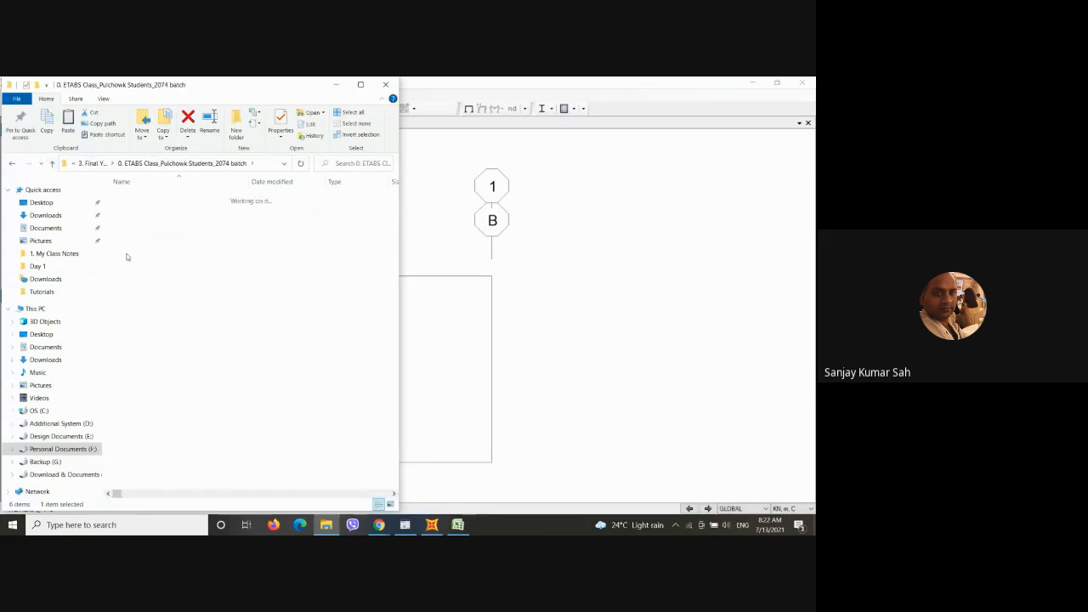
{"action": "right_click", "coordinate": [132, 284]}
{"action": "left_click", "coordinate": [157, 356]}
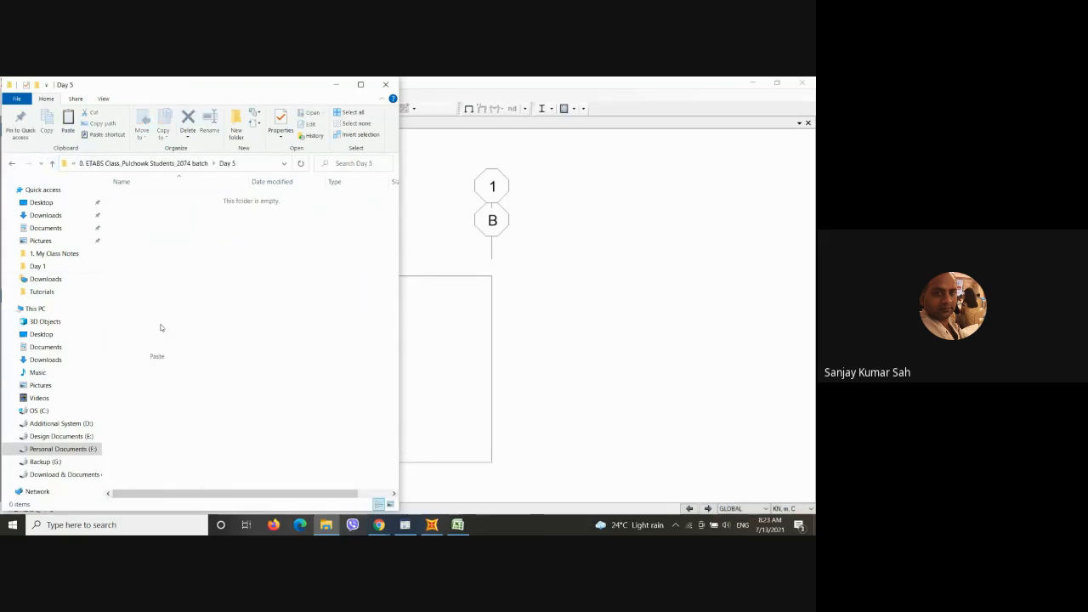
{"action": "double_click", "coordinate": [136, 198]}
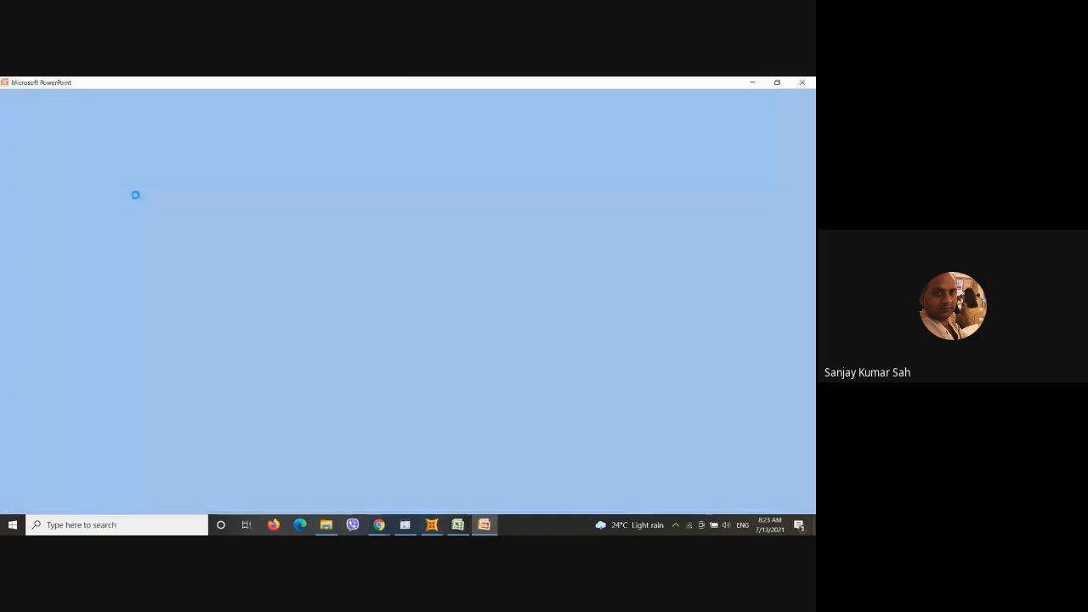
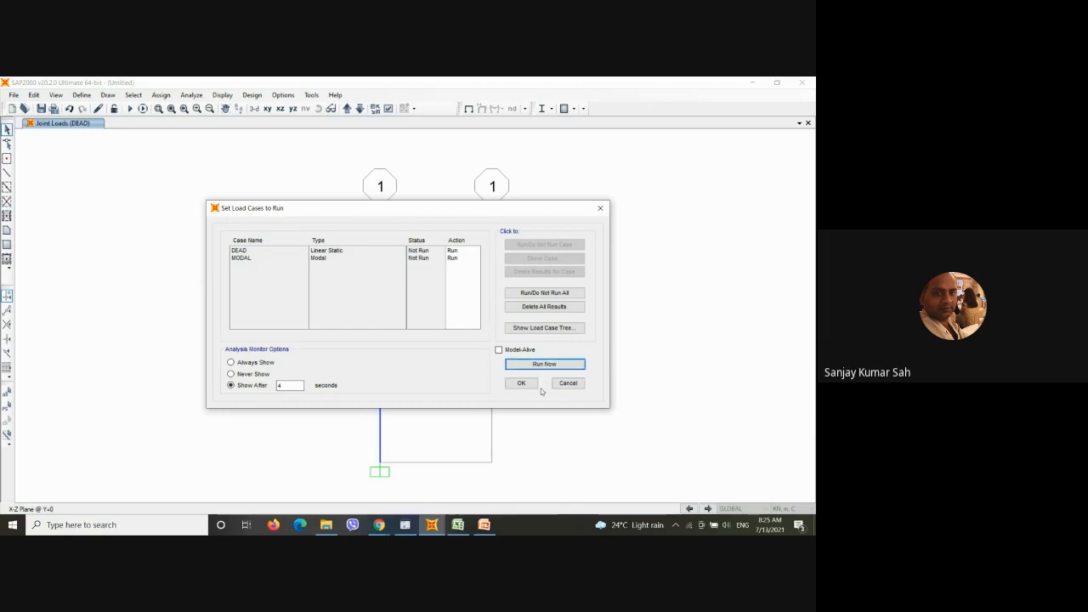
Step: Leave the load case run settings in SAP2000 and set the analysis options to Plane Frame in the XZ plane
{"action": "left_click", "coordinate": [567, 383]}
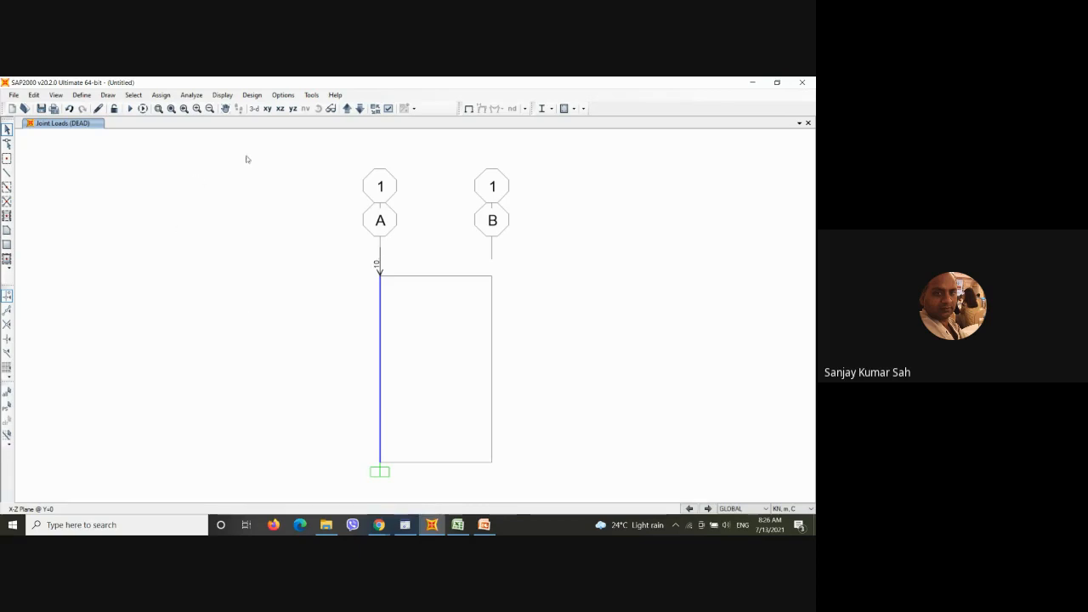
{"action": "left_click", "coordinate": [188, 98]}
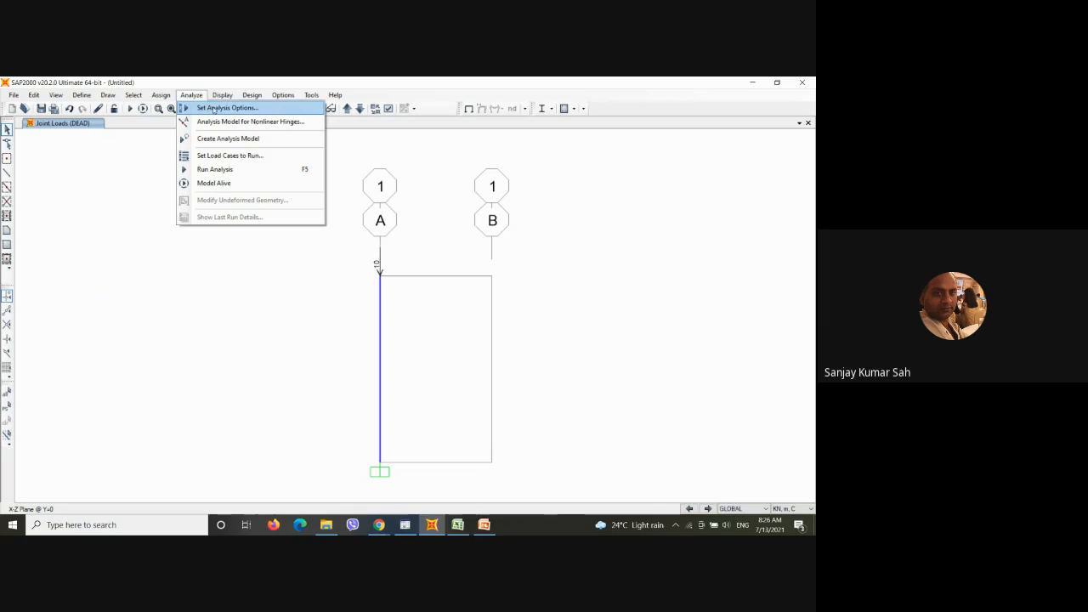
{"action": "left_click", "coordinate": [211, 108]}
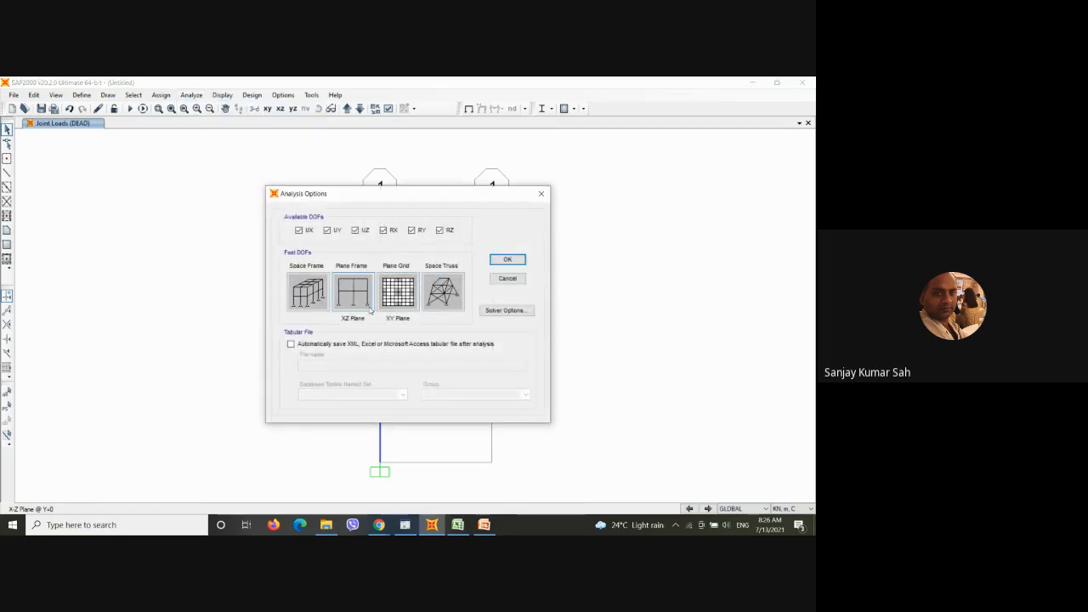
{"action": "left_click", "coordinate": [353, 296]}
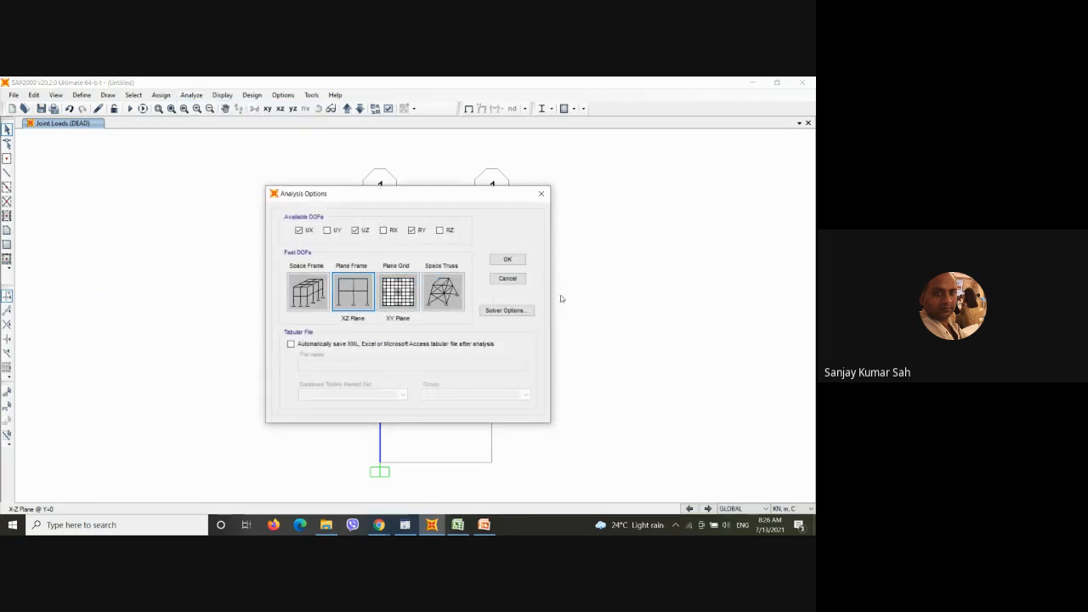
{"action": "left_click", "coordinate": [507, 260]}
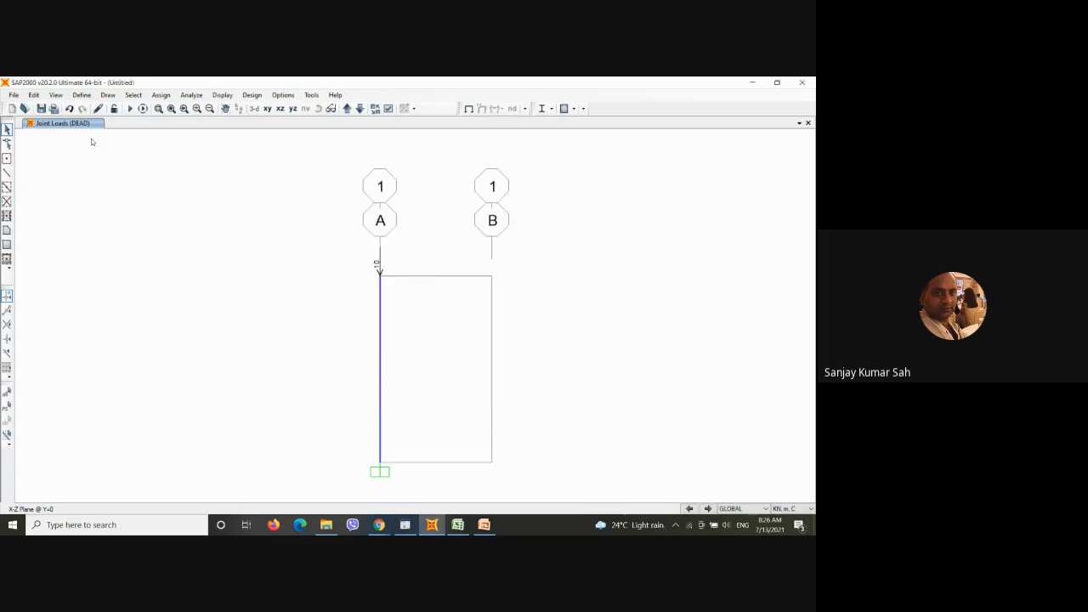
Step: Run the analysis for the DEAD and MODAL cases, saving the model as Column-vibration in the Day 5 folder
{"action": "left_click", "coordinate": [129, 109]}
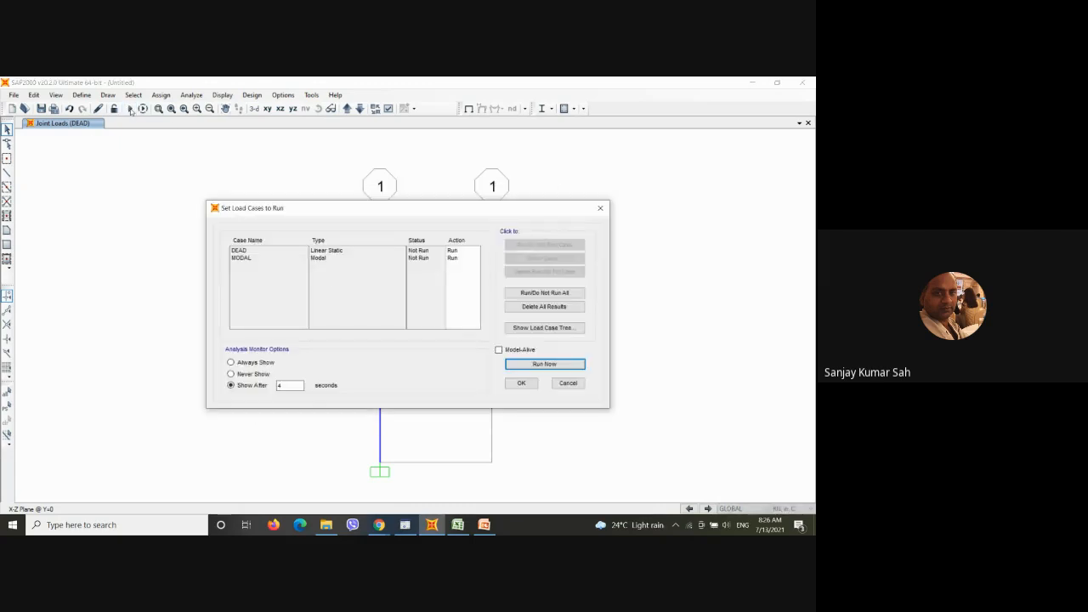
{"action": "left_click", "coordinate": [535, 364]}
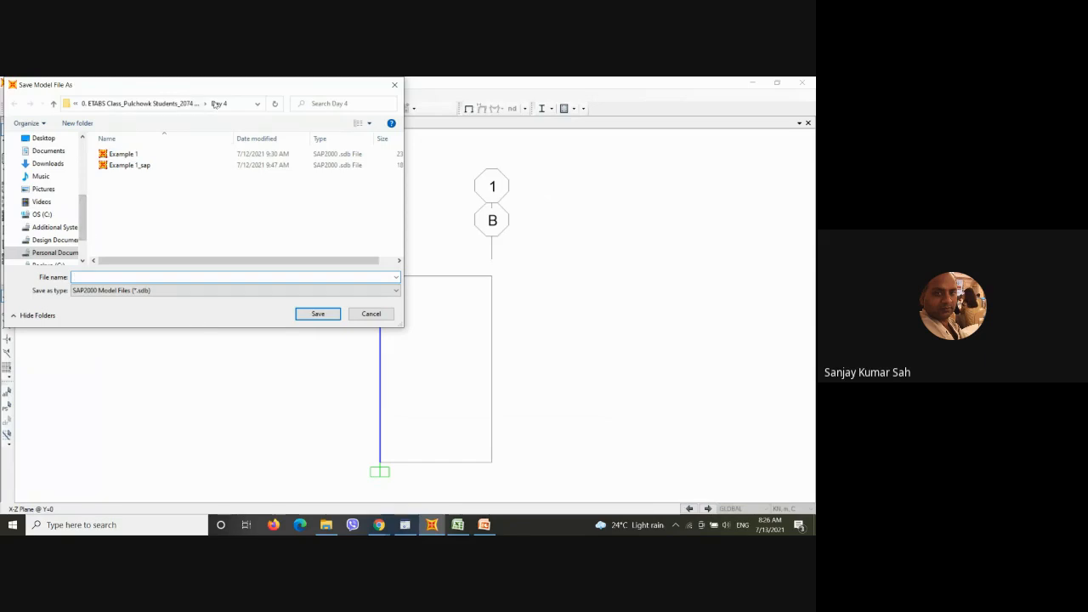
{"action": "left_click", "coordinate": [143, 105]}
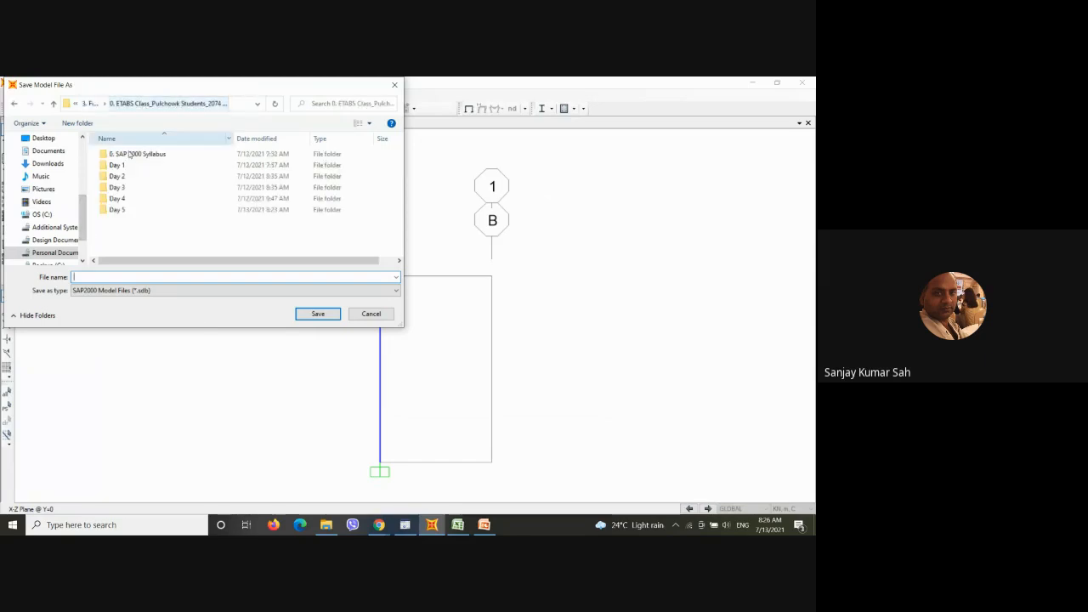
{"action": "double_click", "coordinate": [119, 210]}
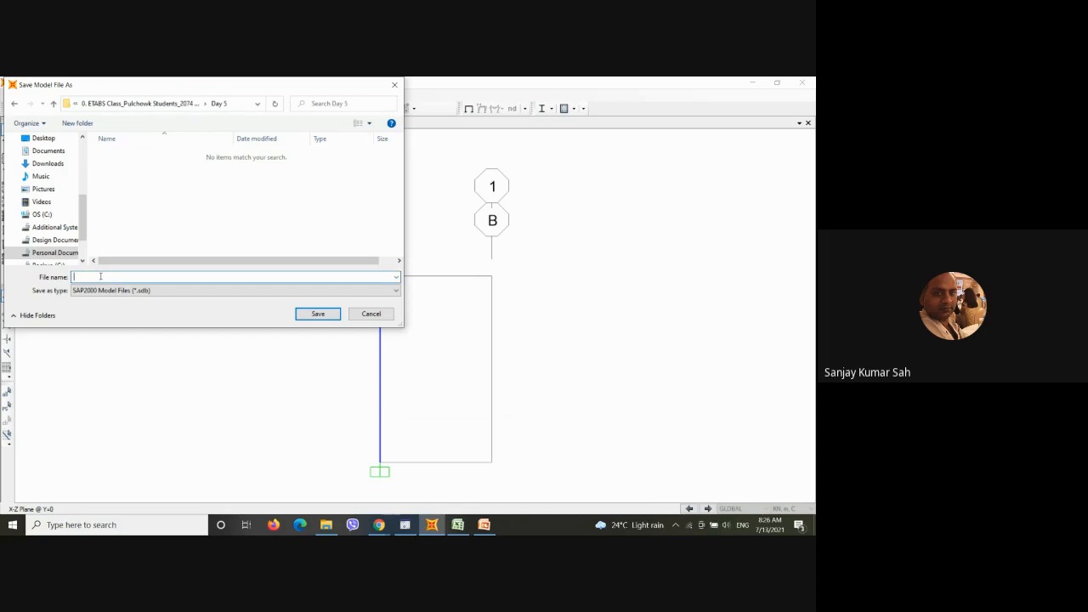
{"action": "type", "text": "C"}
{"action": "type", "text": "o"}
{"action": "type", "text": "db"}
{"action": "type", "text": "ra"}
{"action": "type", "text": "ion"}
{"action": "left_click", "coordinate": [317, 313]}
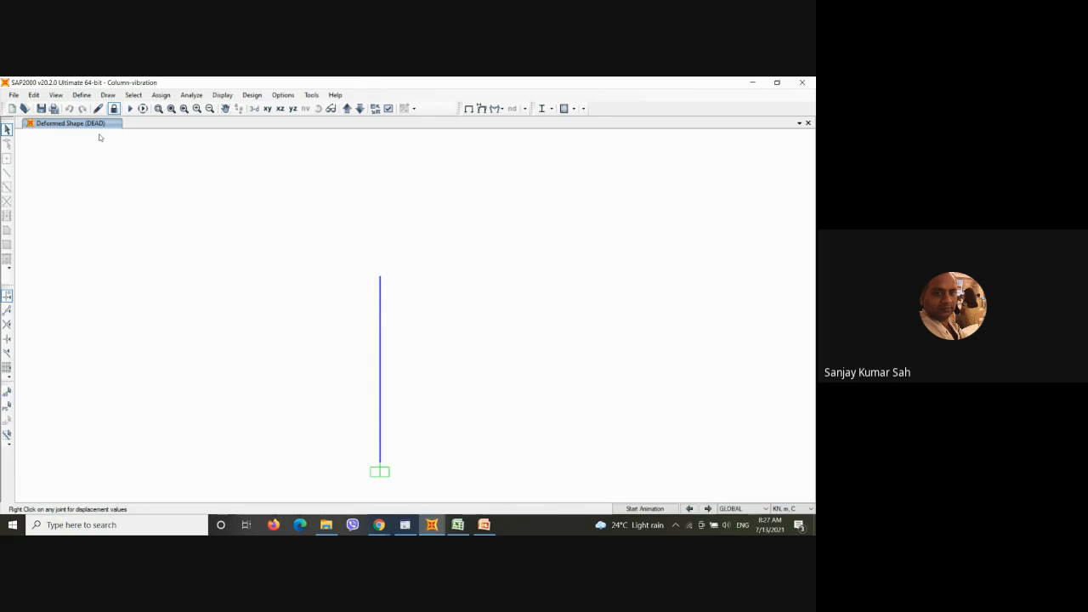
Step: Display the deformed shape of the MODAL case for mode 1 and briefly play its animation
{"action": "left_click", "coordinate": [482, 109]}
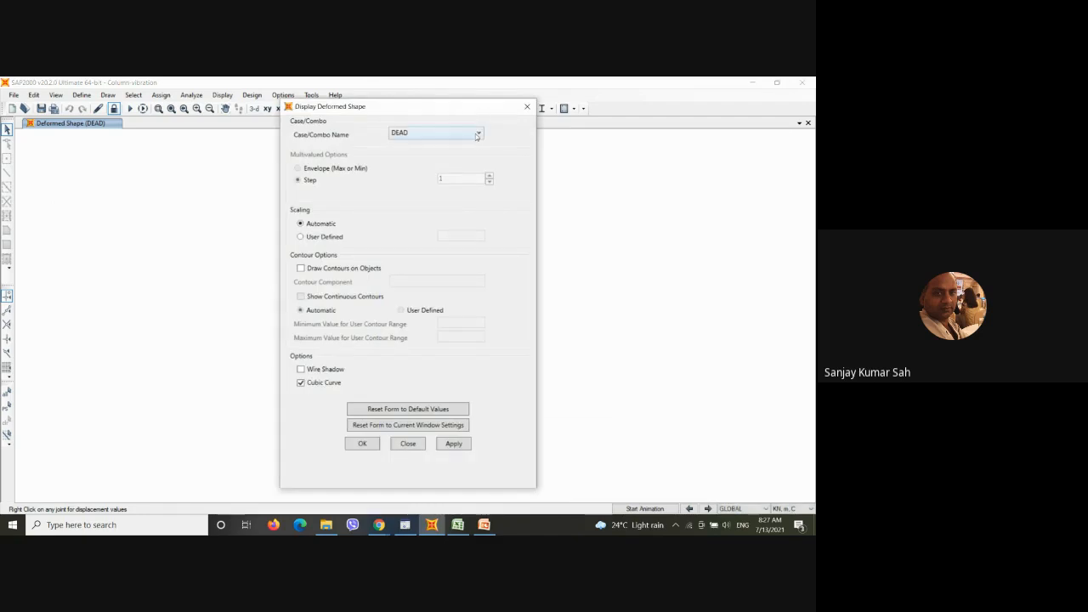
{"action": "left_click", "coordinate": [477, 136]}
{"action": "left_click", "coordinate": [418, 158]}
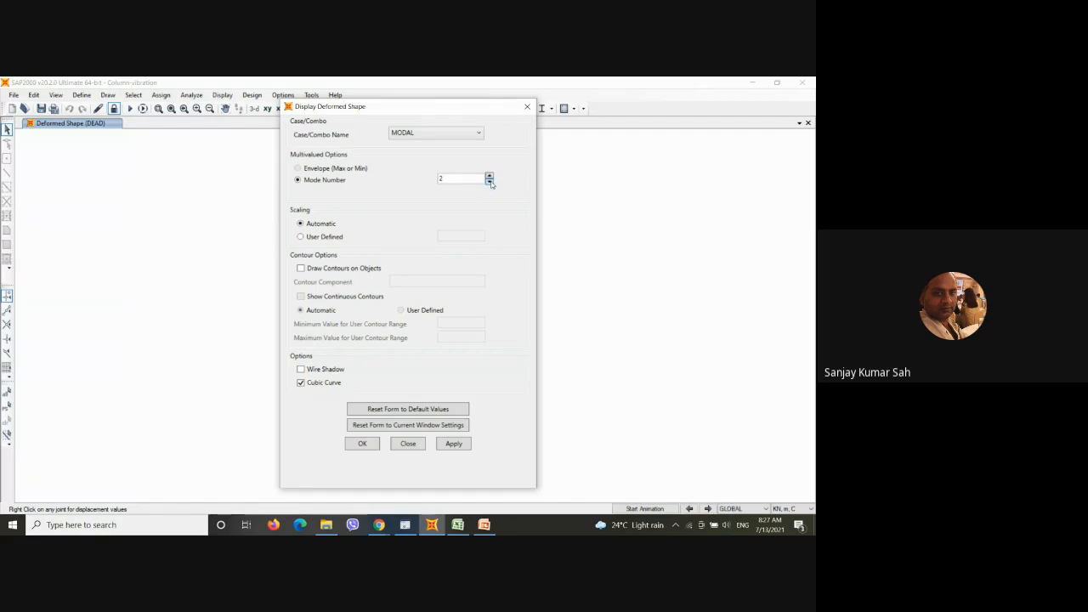
{"action": "left_click", "coordinate": [361, 443]}
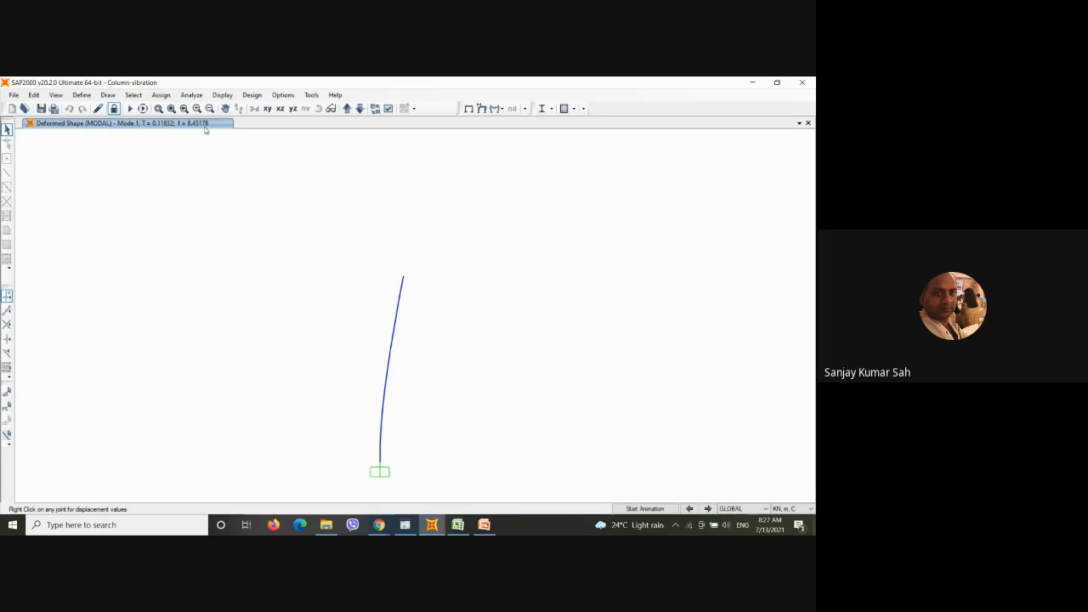
{"action": "left_click", "coordinate": [643, 508]}
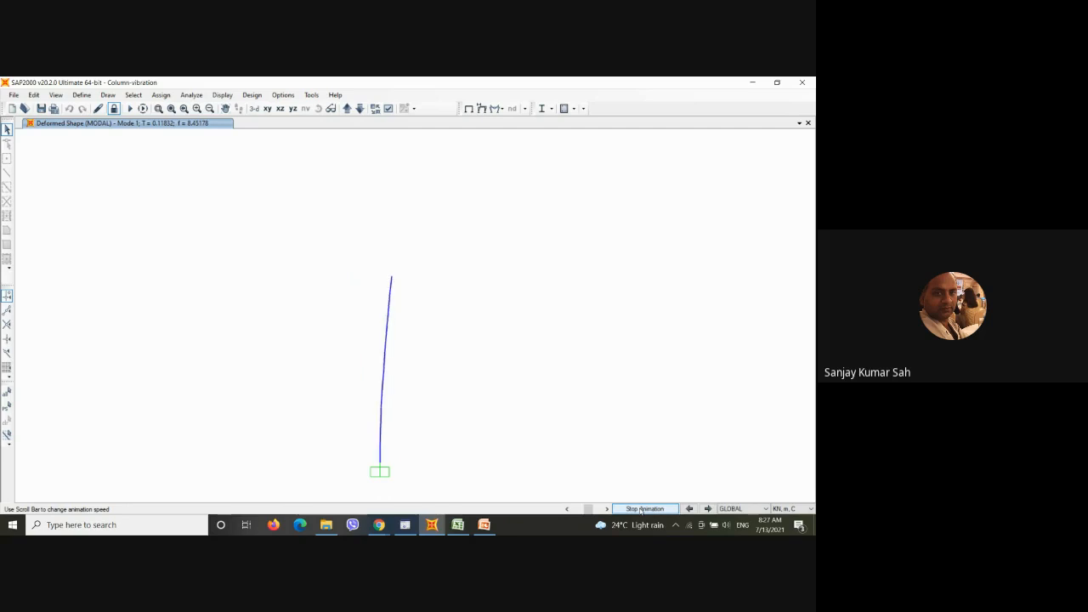
{"action": "left_click", "coordinate": [642, 508]}
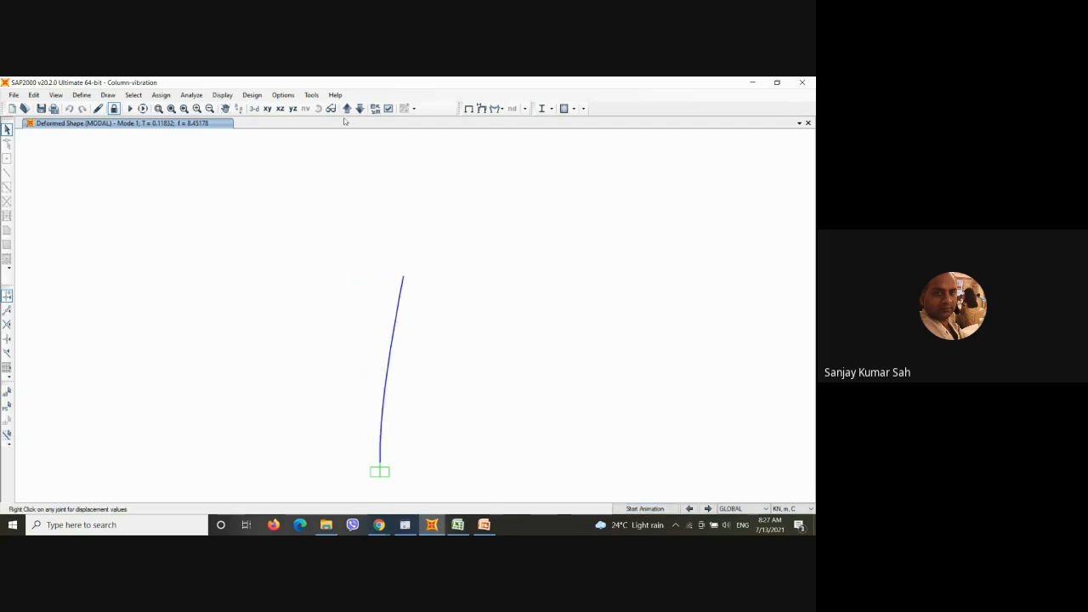
Step: Turn off the Invisible display option for joints so they are drawn on the deformed column
{"action": "left_click", "coordinate": [388, 108]}
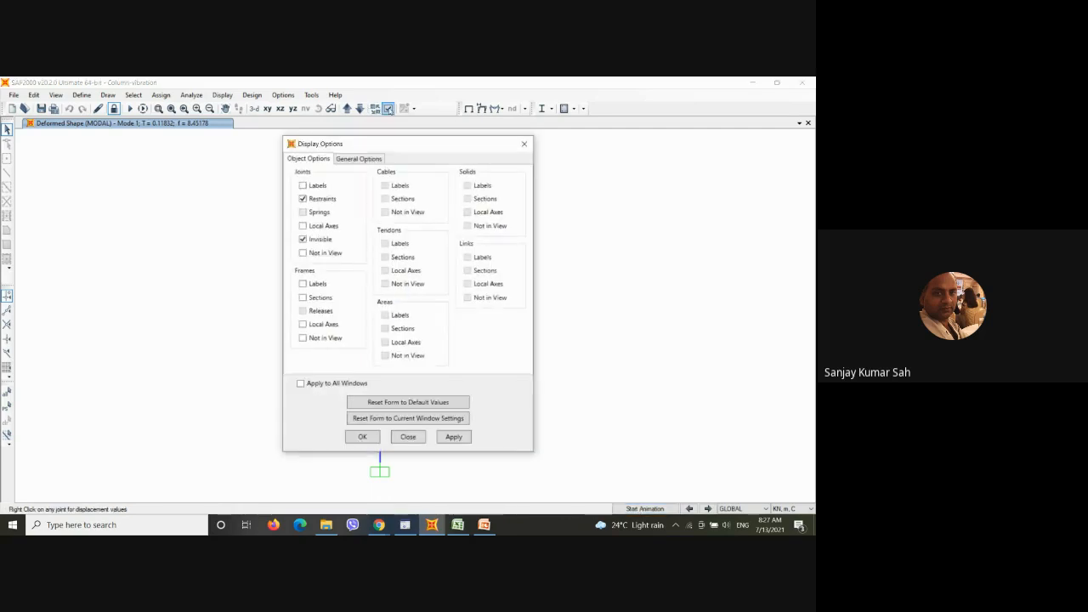
{"action": "left_click", "coordinate": [303, 240]}
{"action": "left_click", "coordinate": [362, 437]}
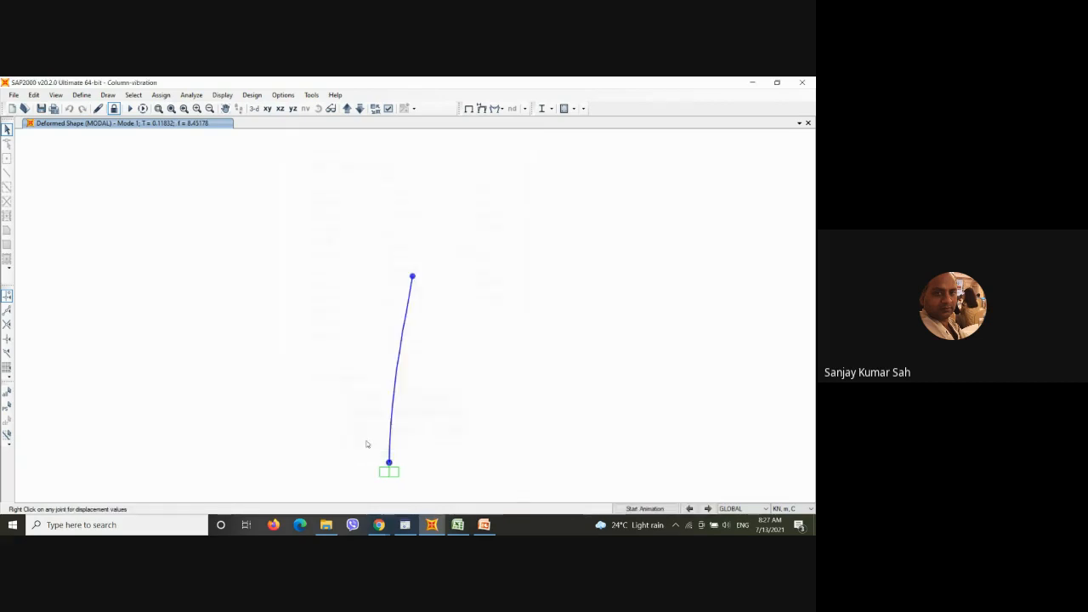
Step: Play the mode 1 animation of the column with its joints shown
{"action": "left_click", "coordinate": [645, 509]}
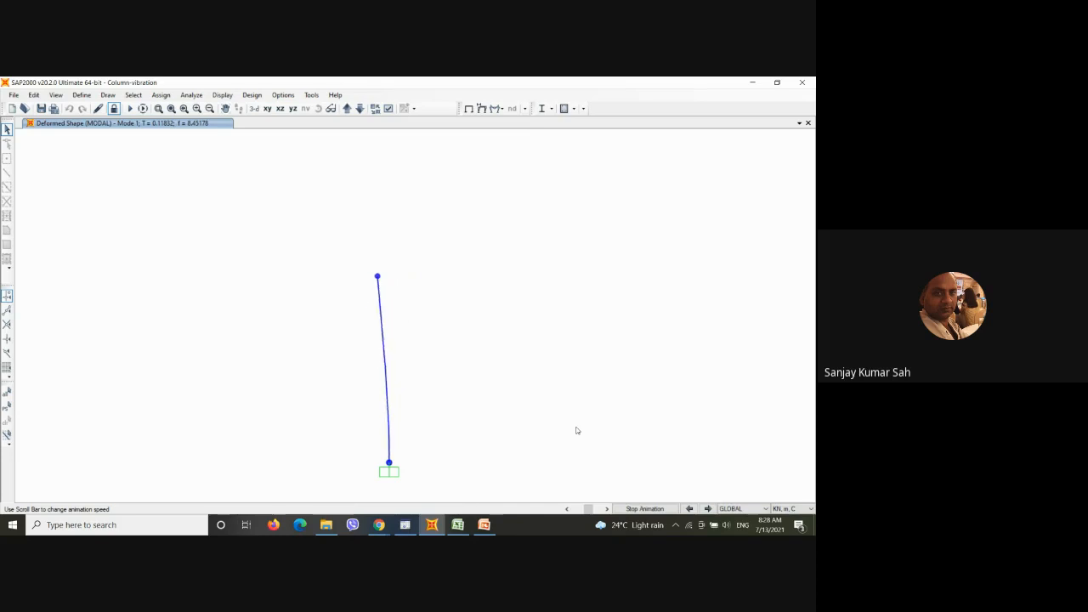
{"action": "left_click", "coordinate": [727, 528]}
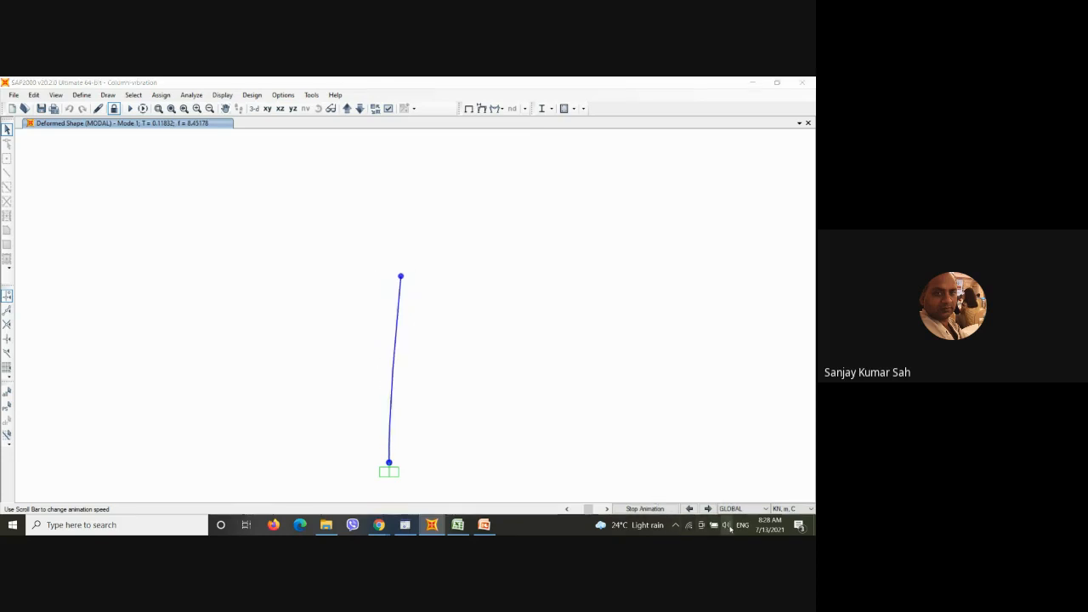
{"action": "left_click", "coordinate": [634, 372]}
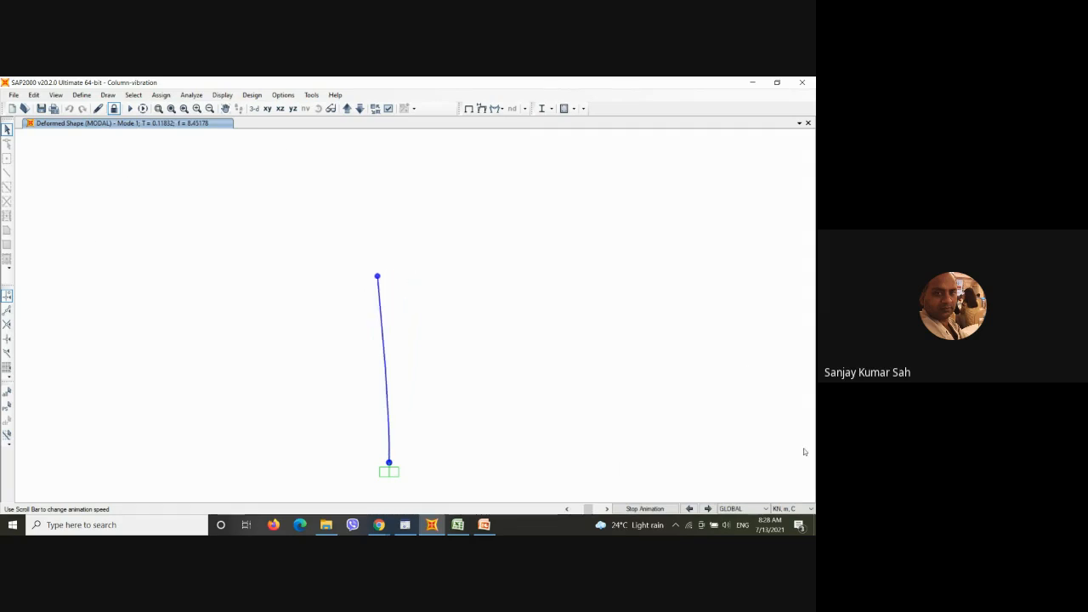
Step: Advance the MODAL deformed shape to mode 2, then play and stop its animation
{"action": "left_click", "coordinate": [708, 508]}
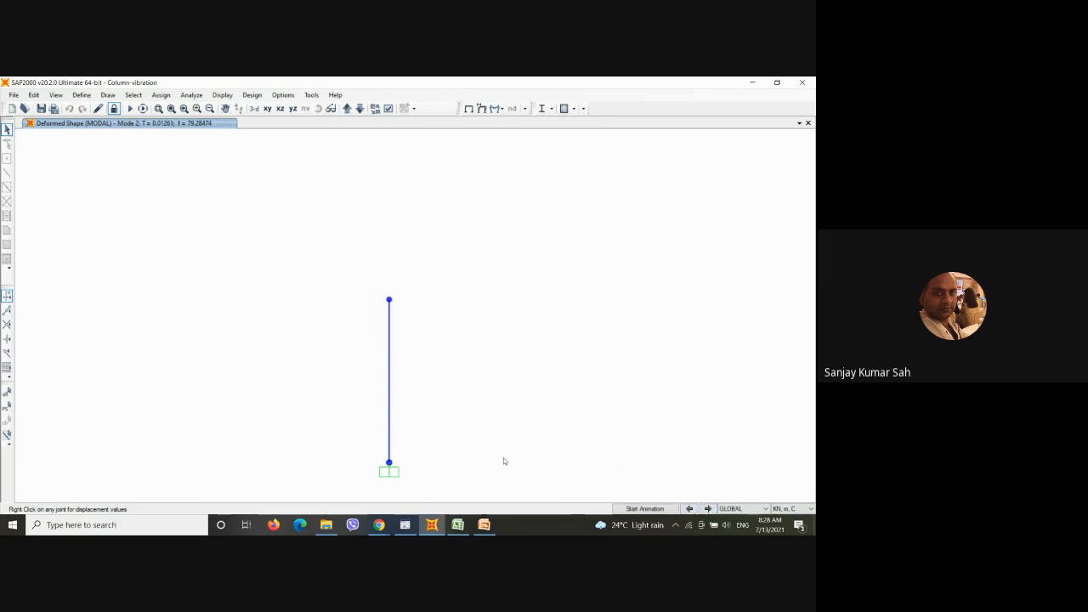
{"action": "left_click", "coordinate": [638, 509]}
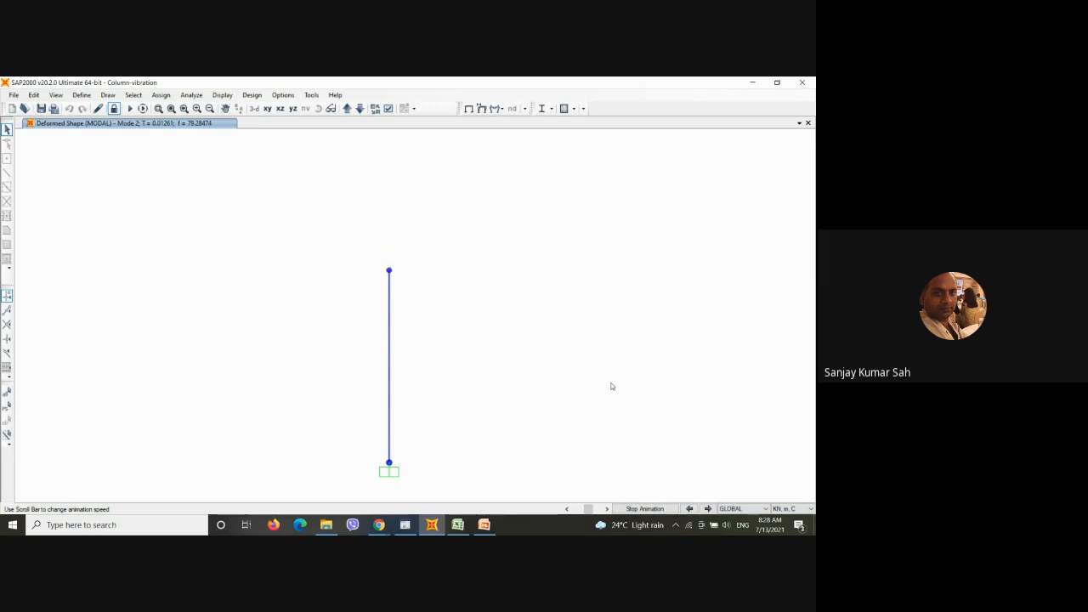
{"action": "left_click", "coordinate": [645, 508]}
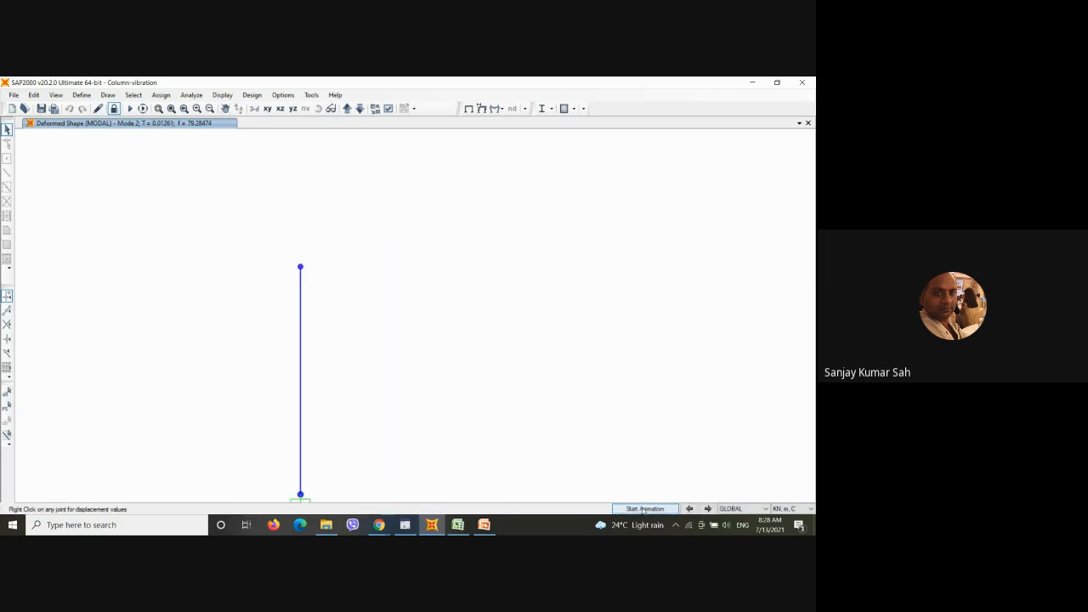
Step: Play the mode 2 animation, return to mode 1 of the MODAL deformed shape, and play and stop its animation
{"action": "left_click", "coordinate": [644, 508]}
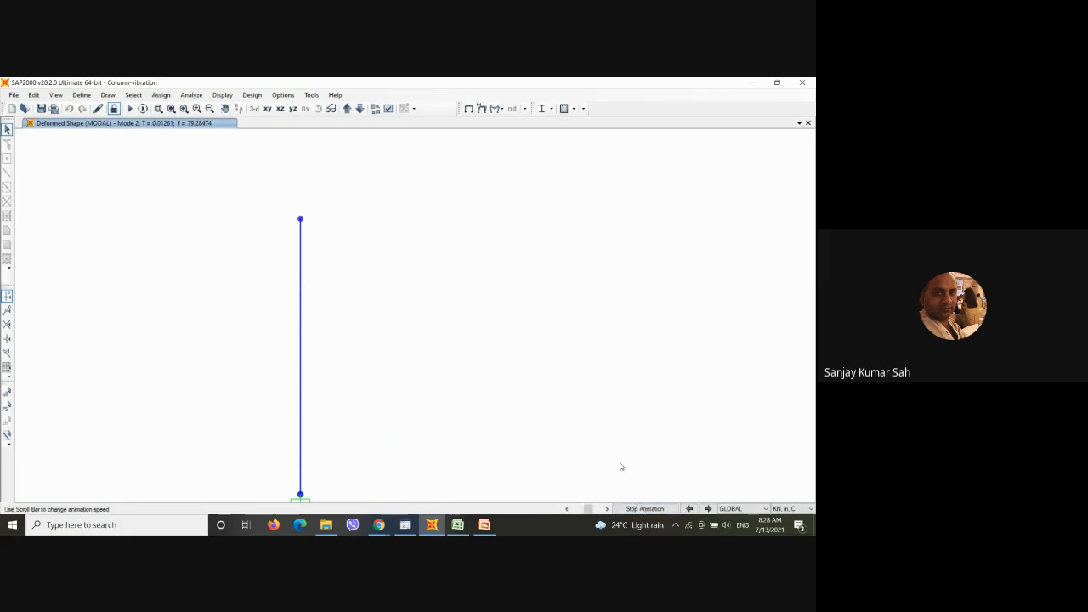
{"action": "left_click", "coordinate": [690, 509]}
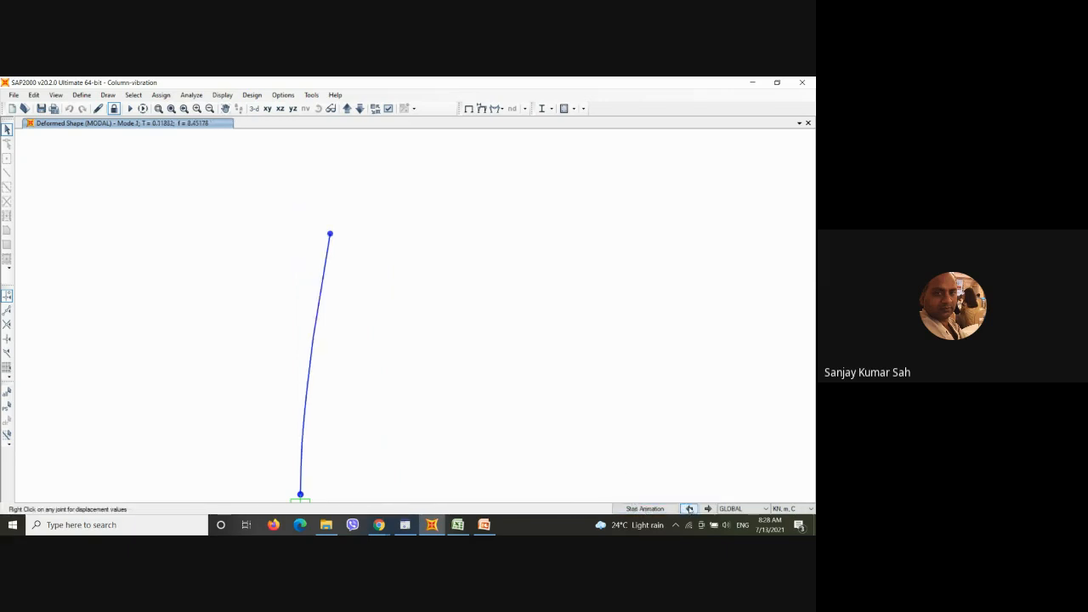
{"action": "left_click", "coordinate": [648, 510]}
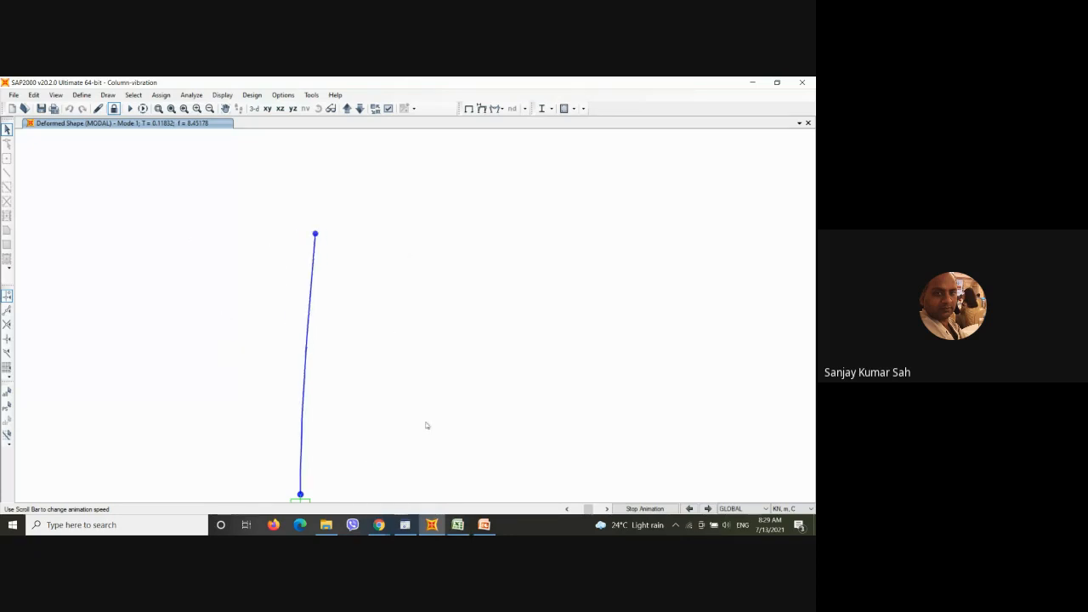
{"action": "left_click", "coordinate": [644, 509]}
Step: Switch to the Excel workbook and enter the label E in cell A3
{"action": "left_click", "coordinate": [458, 524]}
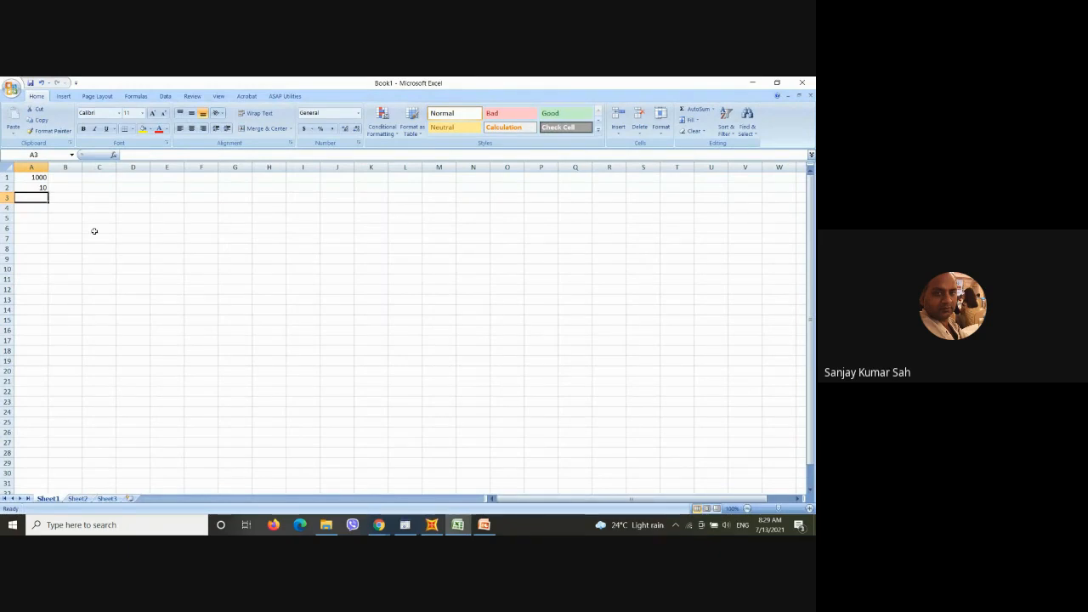
{"action": "type", "text": "E"}
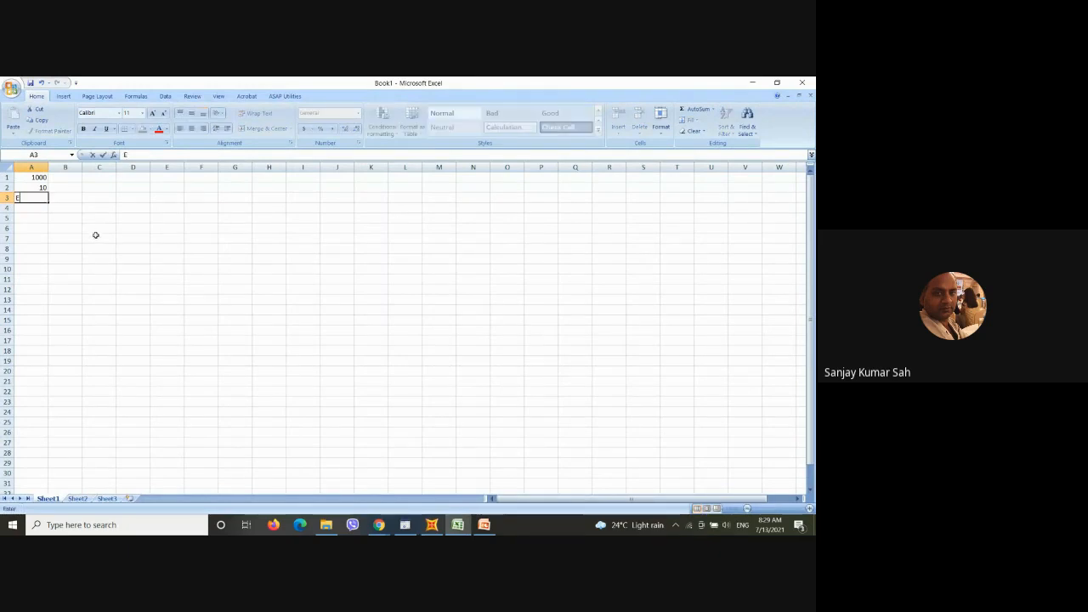
{"action": "left_click", "coordinate": [95, 234]}
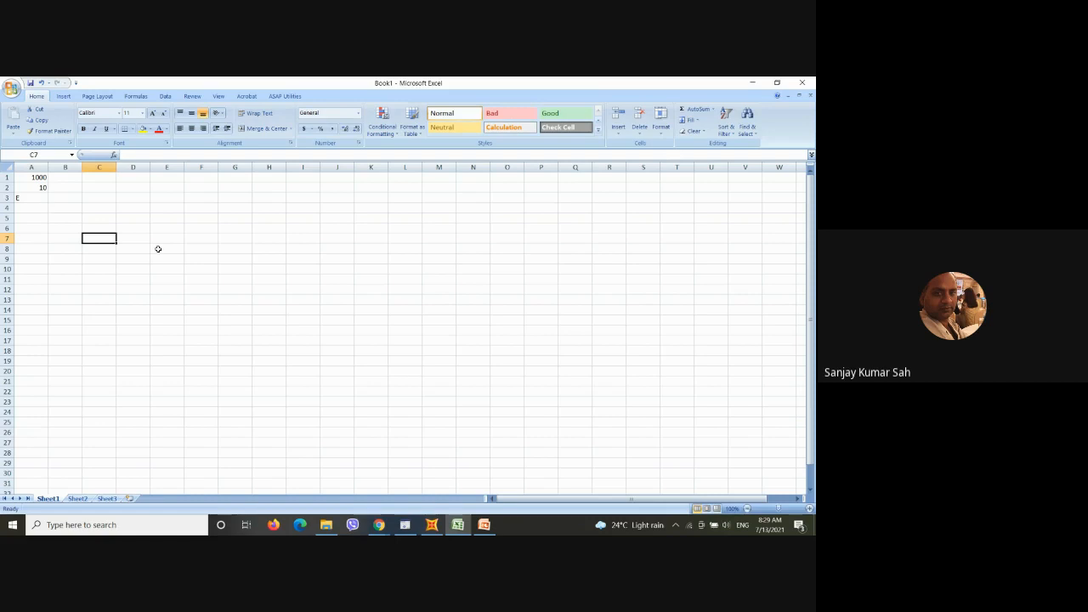
Step: Switch to SAP2000 and show the M40 material's property data in N, m, C units
{"action": "left_click", "coordinate": [432, 525]}
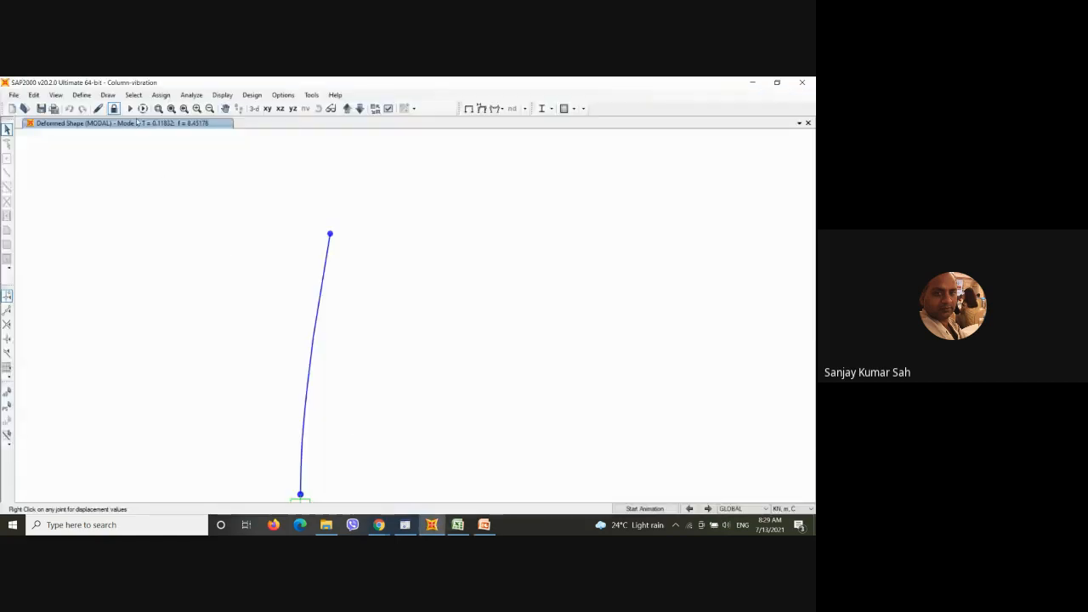
{"action": "left_click", "coordinate": [82, 94]}
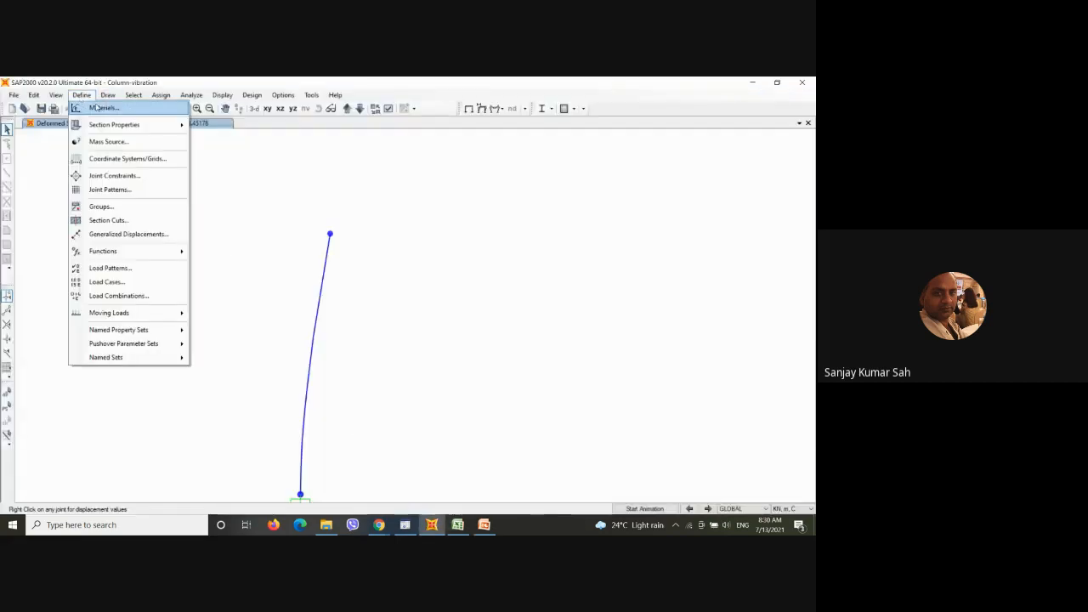
{"action": "left_click", "coordinate": [96, 107]}
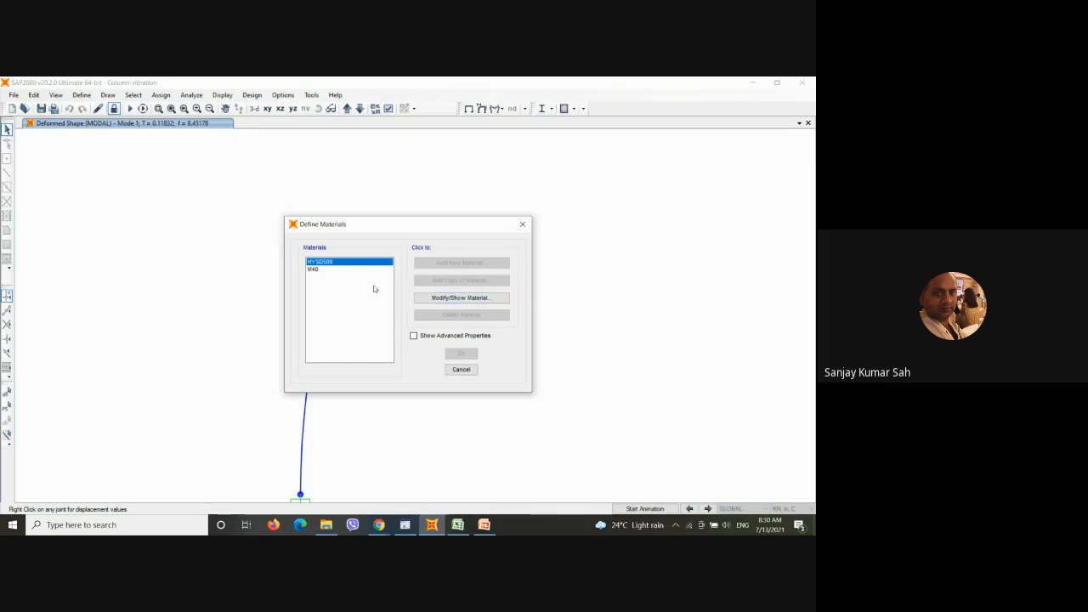
{"action": "left_click", "coordinate": [313, 268]}
{"action": "left_click", "coordinate": [435, 299]}
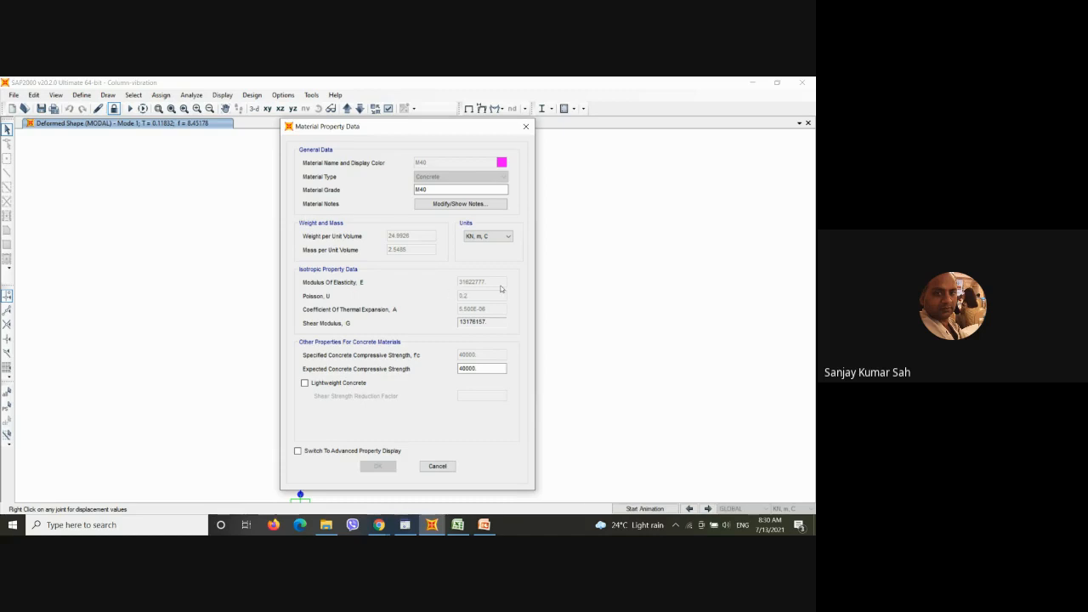
{"action": "left_click", "coordinate": [508, 238]}
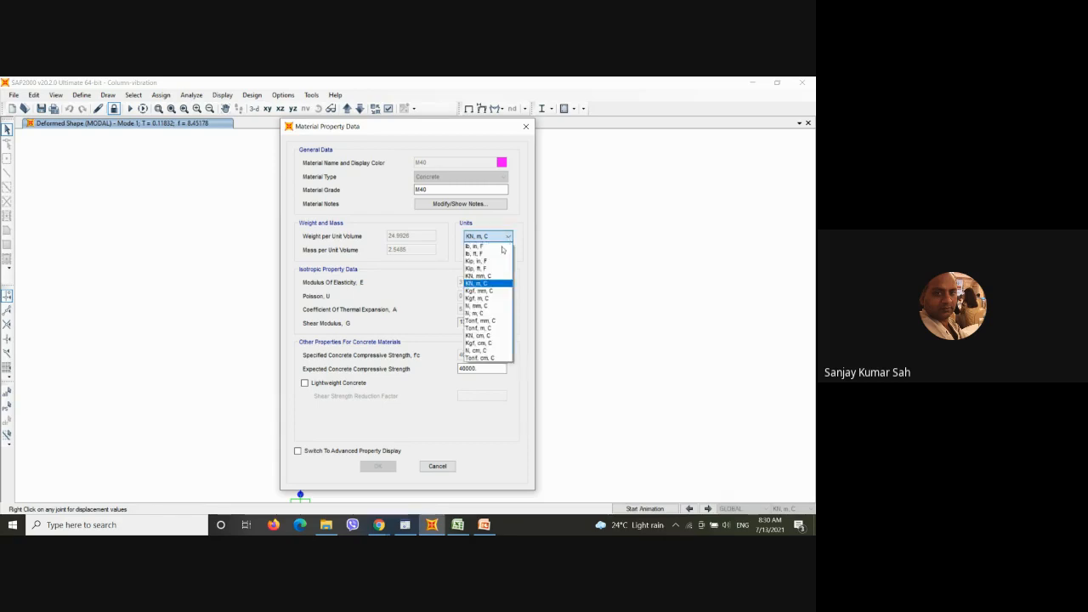
{"action": "left_click", "coordinate": [522, 248]}
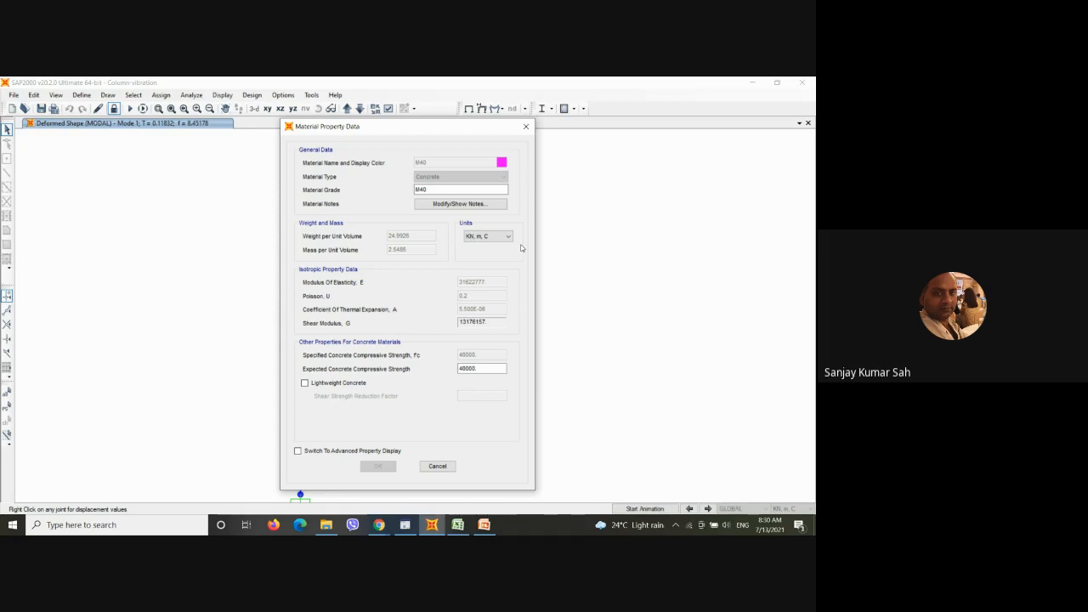
{"action": "left_click", "coordinate": [507, 237]}
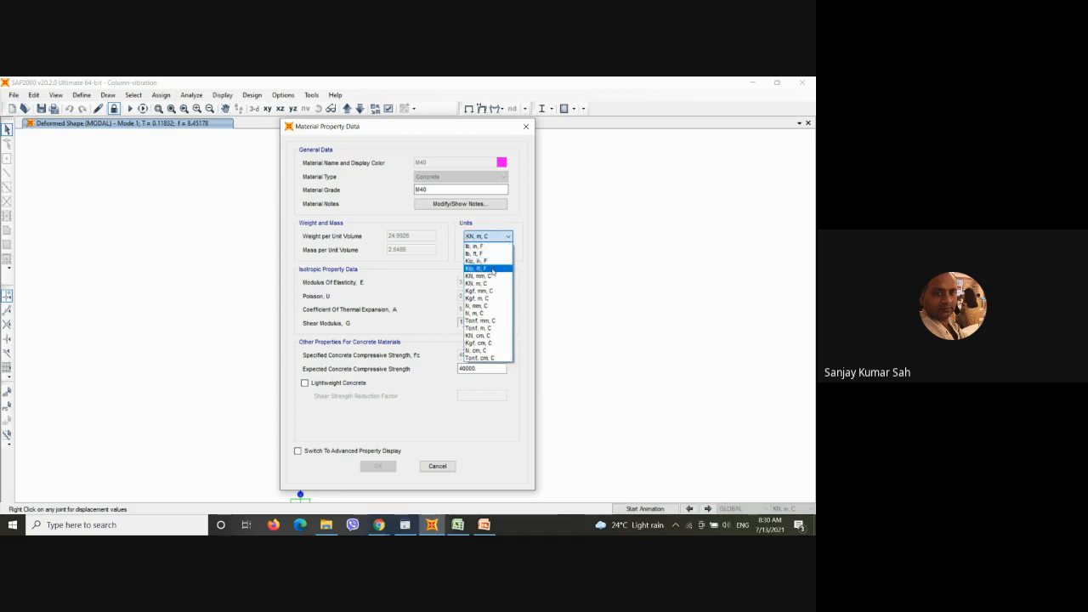
{"action": "left_click", "coordinate": [481, 314]}
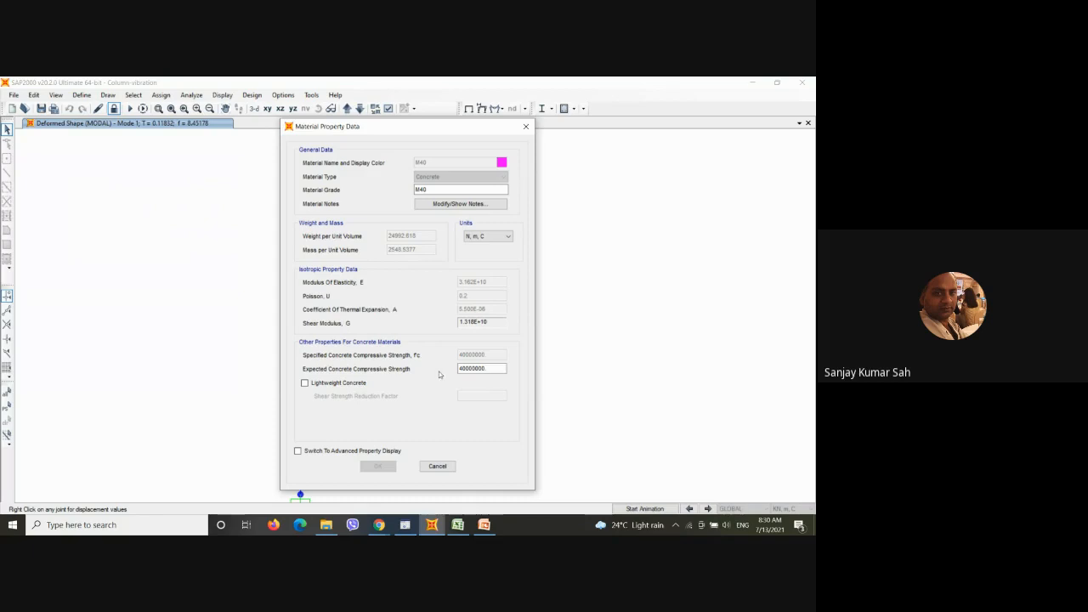
Step: Switch to Excel and enter the elastic modulus 3.162e10 in cell B3 with the unit N.m in C3
{"action": "left_click", "coordinate": [458, 525]}
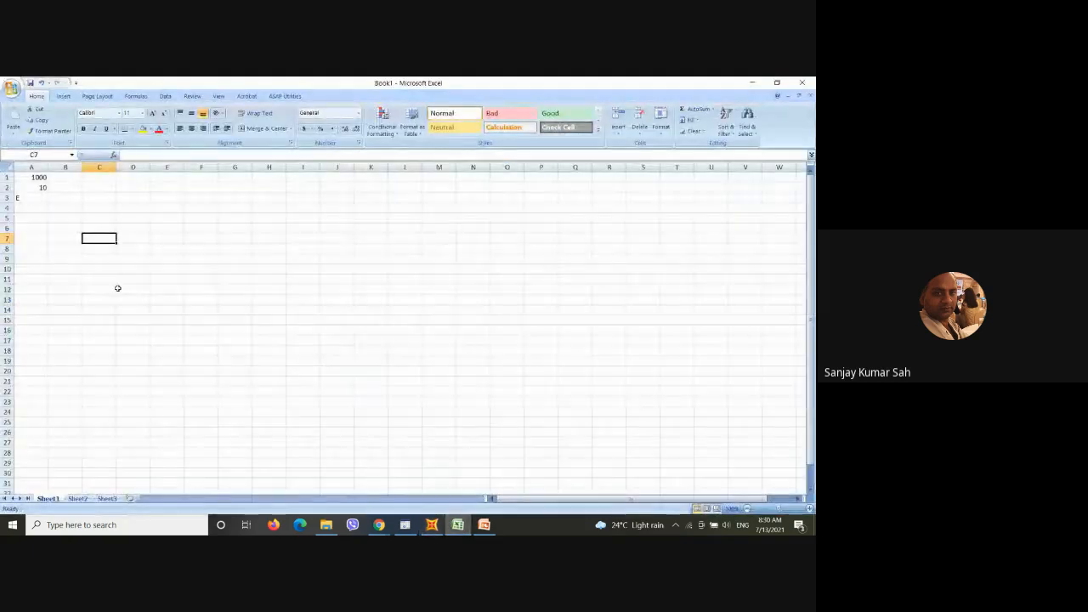
{"action": "left_click", "coordinate": [53, 198]}
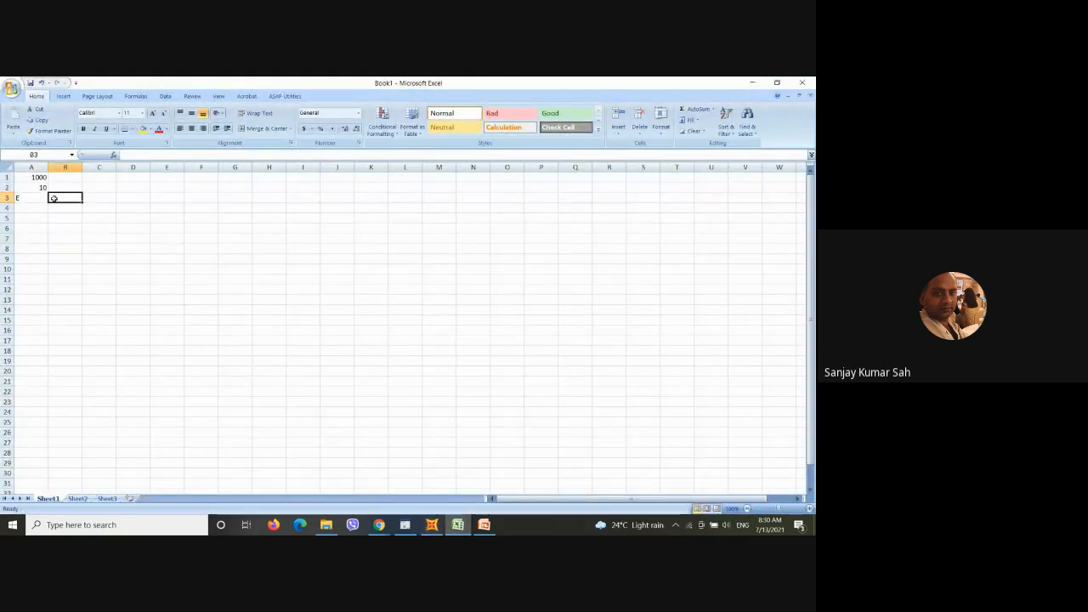
{"action": "type", "text": "3.162"}
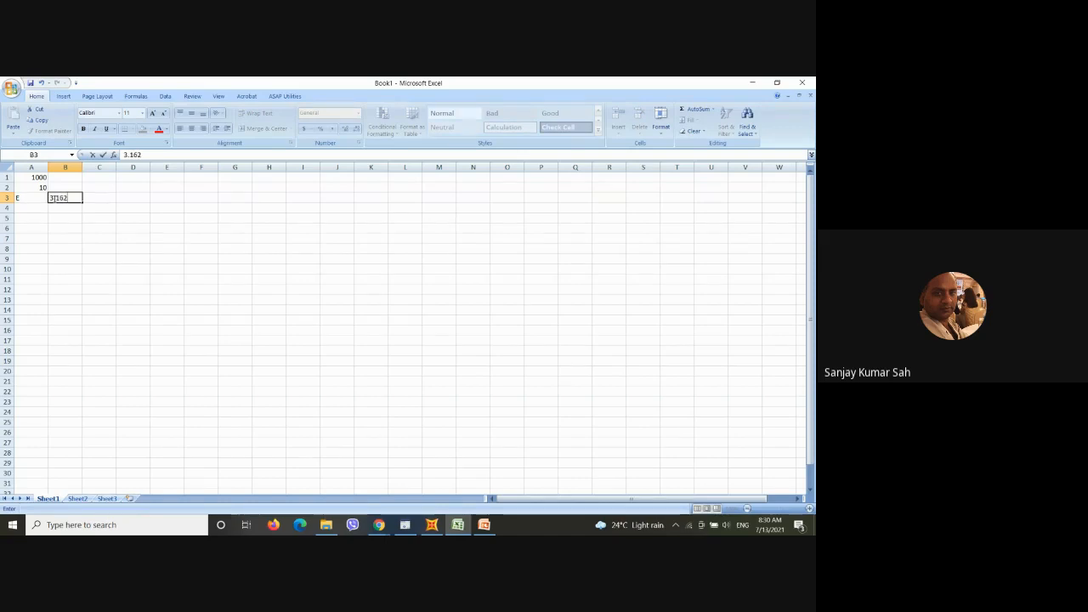
{"action": "type", "text": "e10"}
{"action": "key", "text": "Return"}
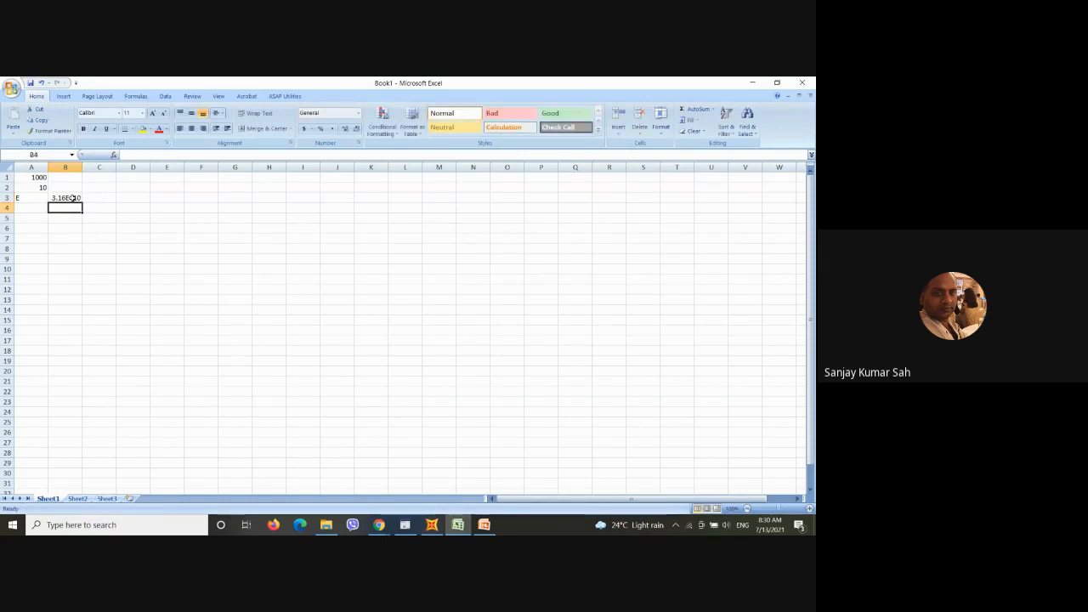
{"action": "left_click", "coordinate": [111, 196]}
{"action": "type", "text": "N.m"}
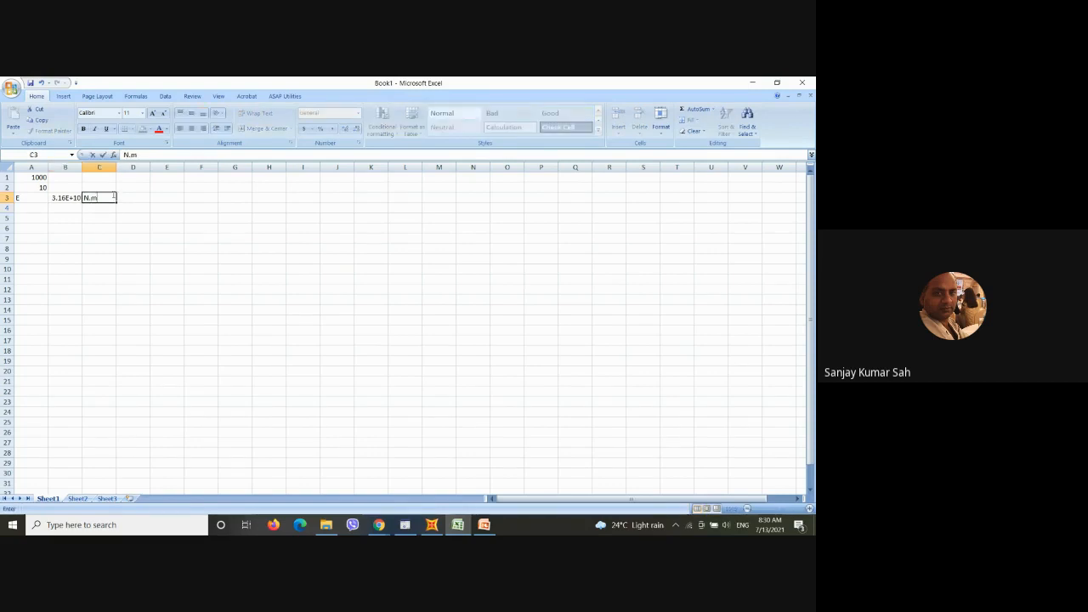
{"action": "key", "text": "Return"}
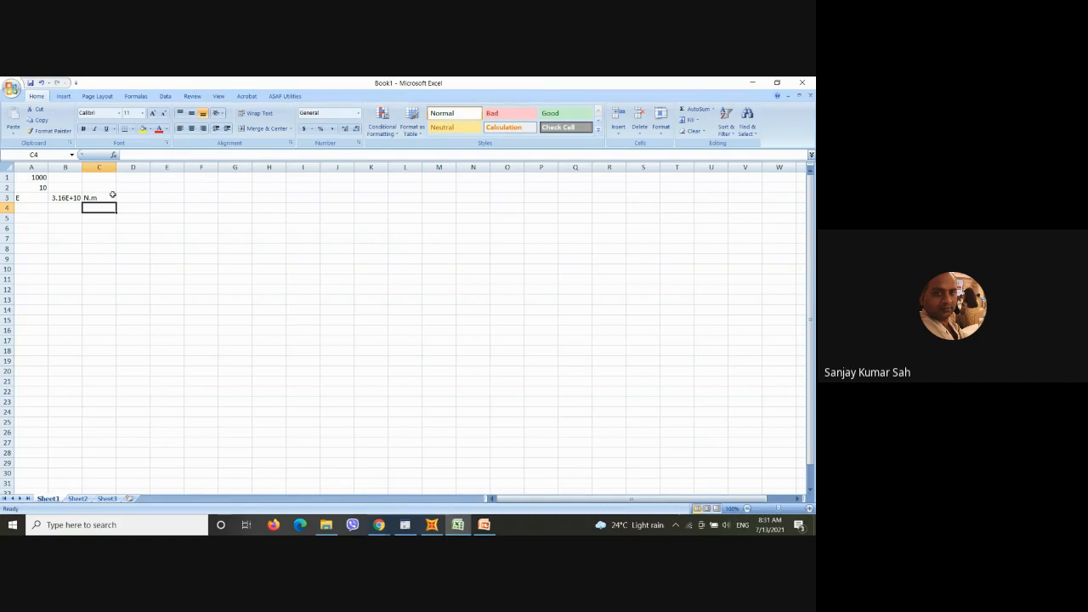
Step: Enter the label I in cell A4 for the moment of inertia
{"action": "left_click", "coordinate": [33, 207]}
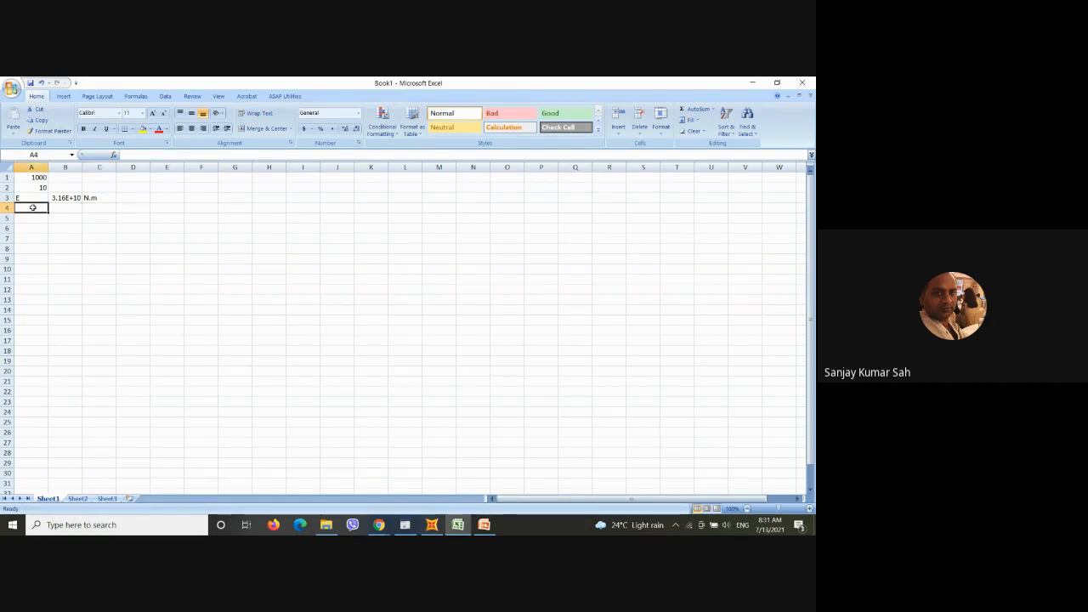
{"action": "type", "text": "I"}
{"action": "key", "text": "Return"}
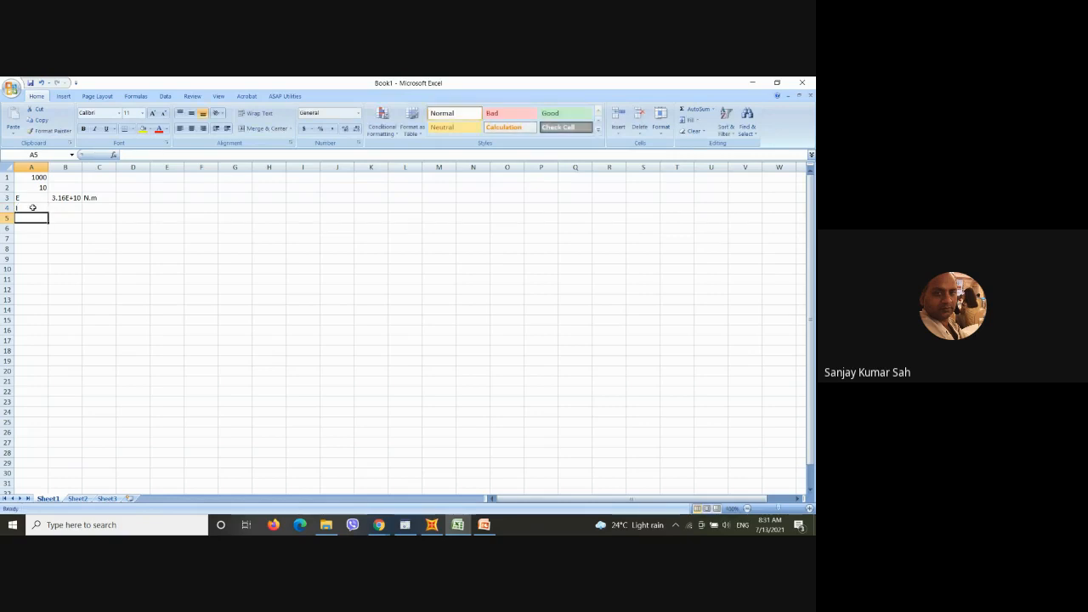
Step: Switch to SAP2000, close the material dialogs and show the computed section properties of the C 2.5m dia frame section
{"action": "left_click", "coordinate": [432, 525]}
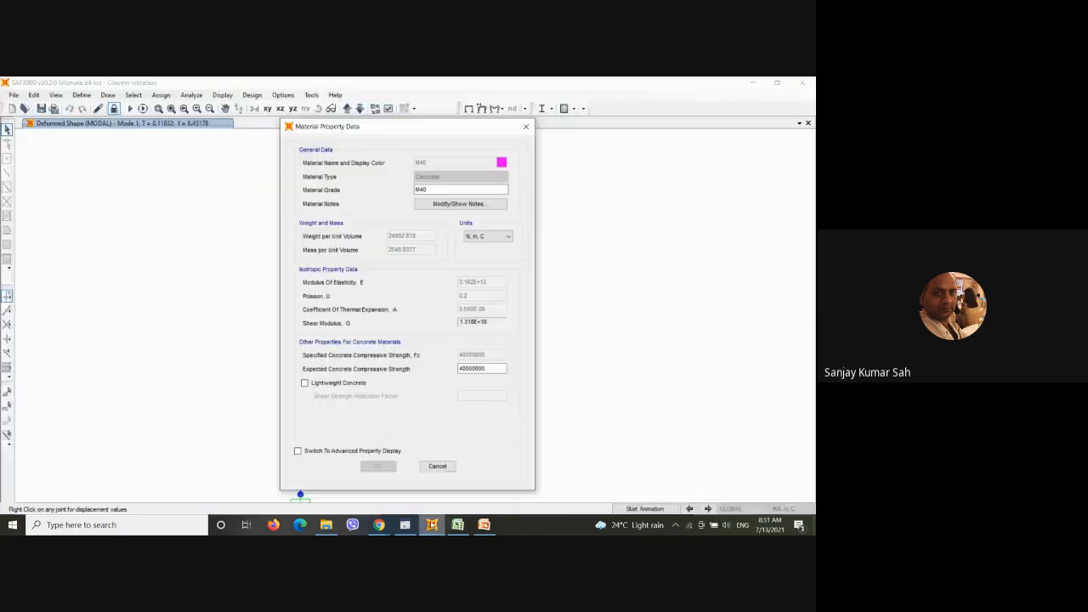
{"action": "left_click", "coordinate": [438, 467]}
{"action": "left_click", "coordinate": [460, 370]}
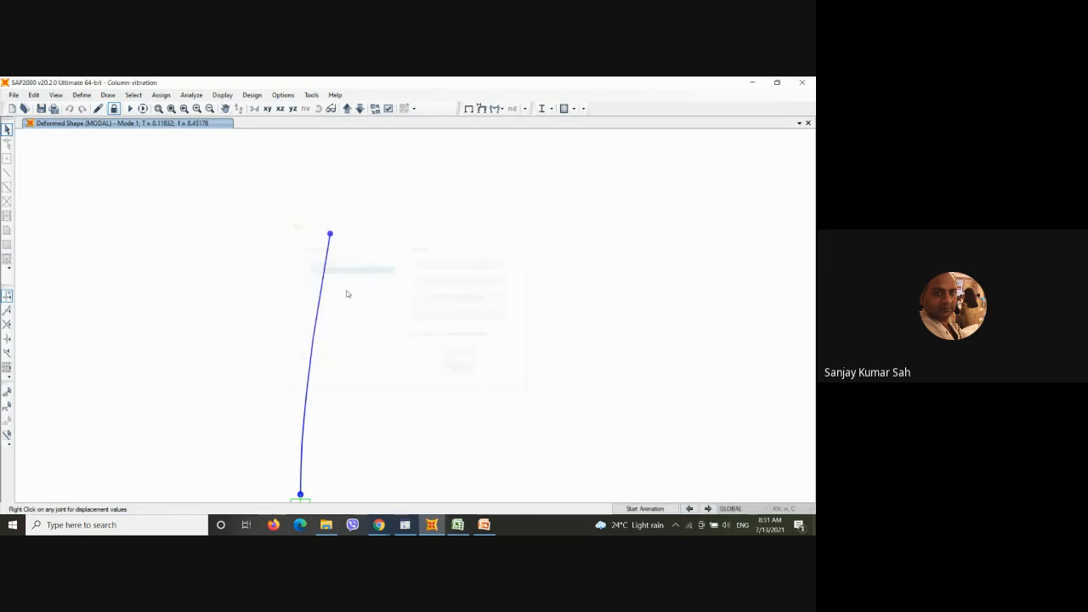
{"action": "left_click", "coordinate": [81, 95]}
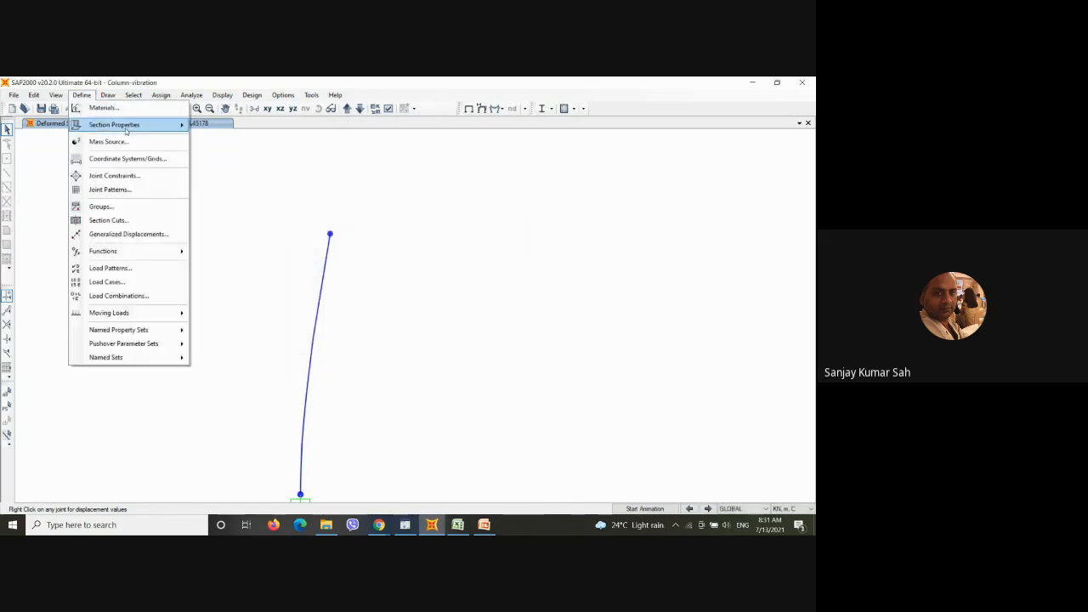
{"action": "mouse_move", "coordinate": [127, 125]}
{"action": "left_click", "coordinate": [221, 126]}
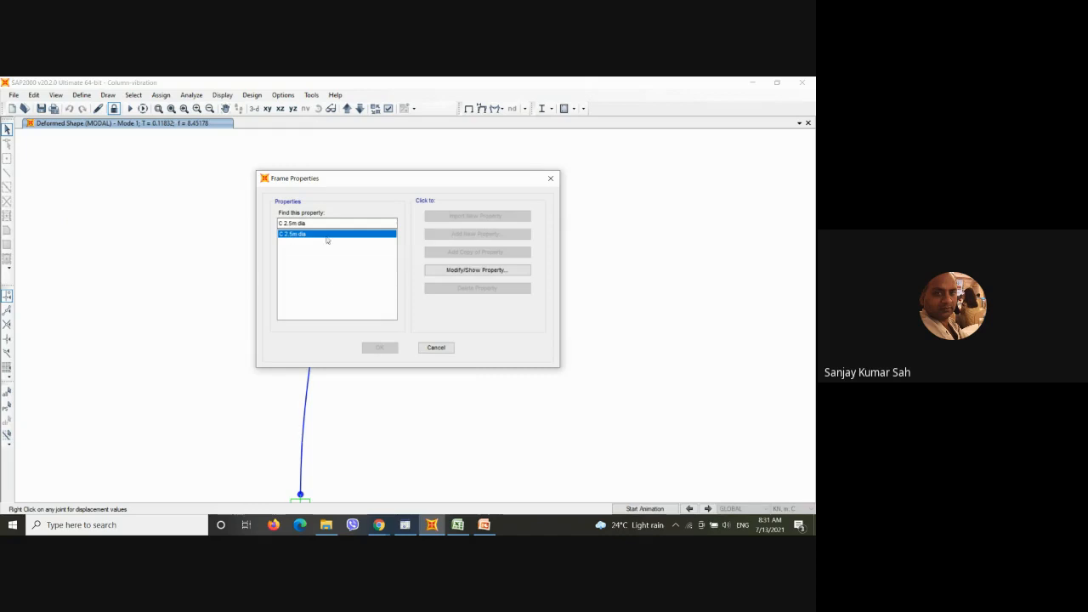
{"action": "left_click", "coordinate": [458, 270]}
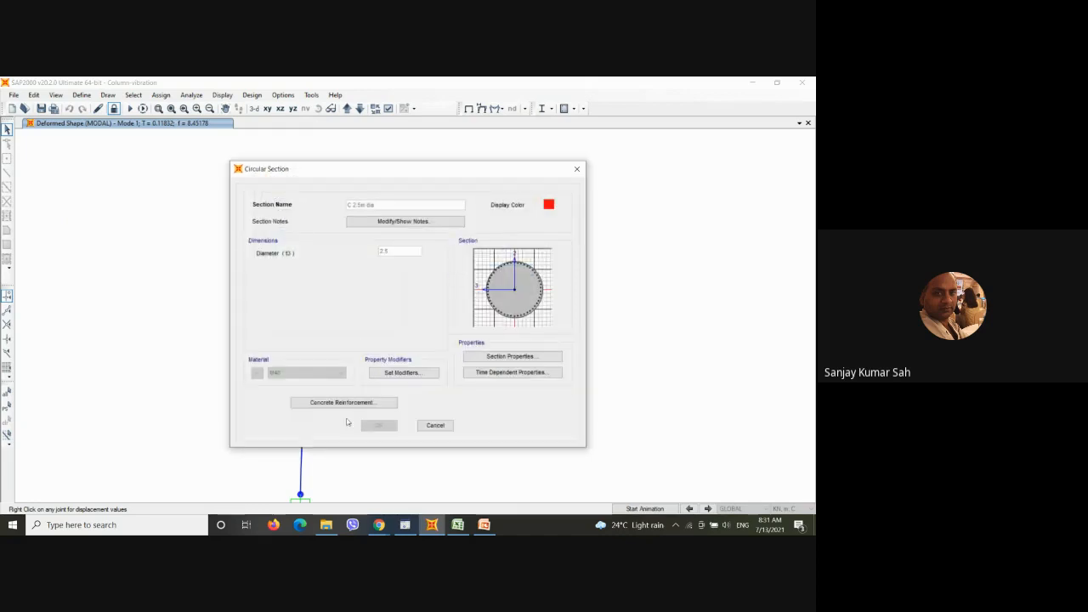
{"action": "left_click", "coordinate": [507, 357]}
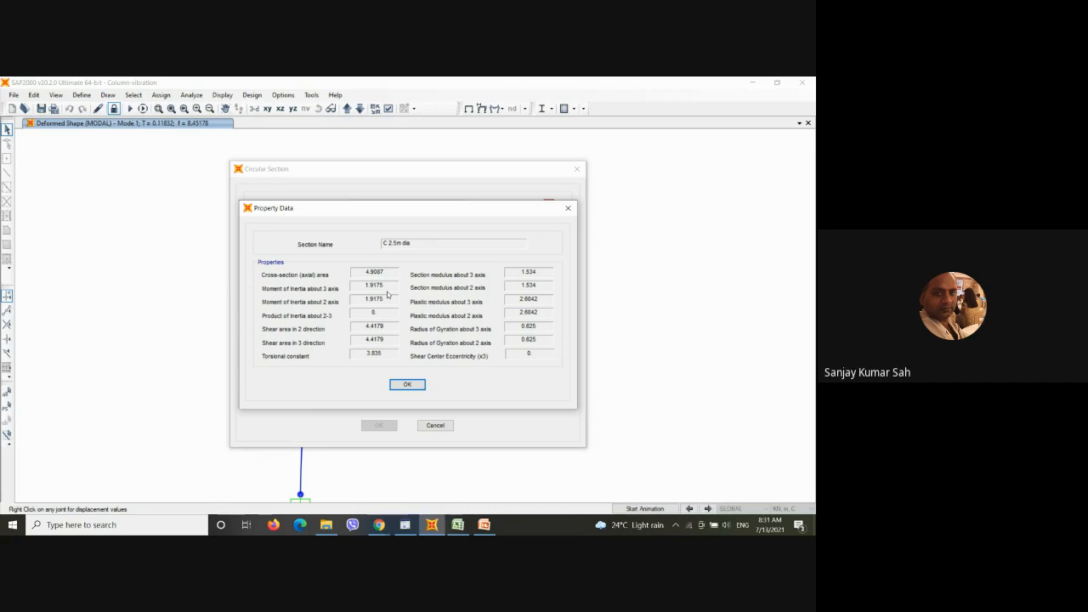
Step: Switch to Excel and enter the moment of inertia 1.9175 in cell B4 with the unit m4 in C4
{"action": "left_click", "coordinate": [458, 525]}
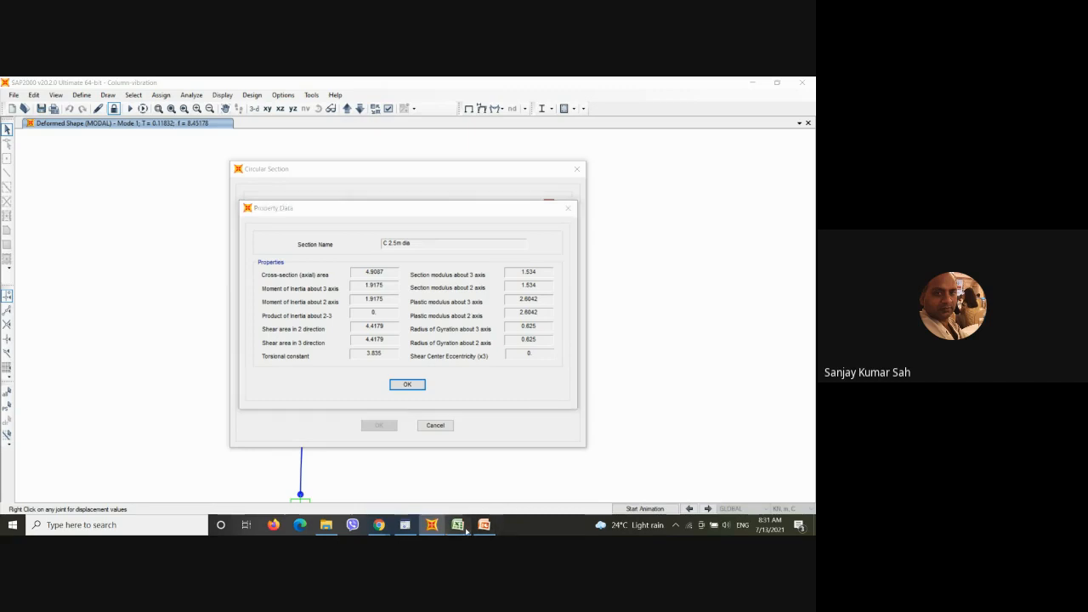
{"action": "left_click", "coordinate": [64, 209]}
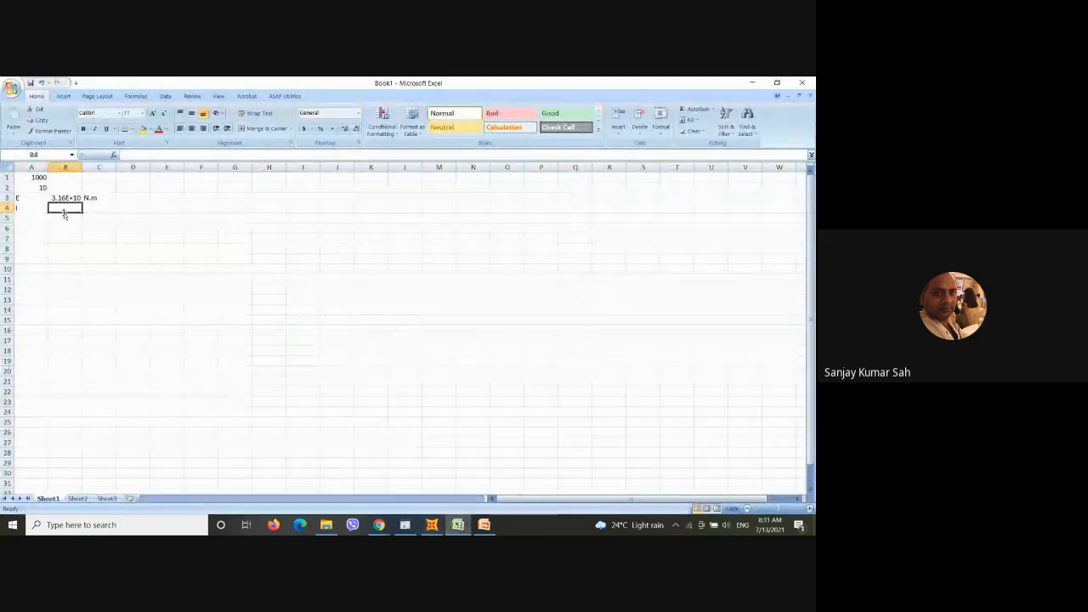
{"action": "type", "text": "1.9175"}
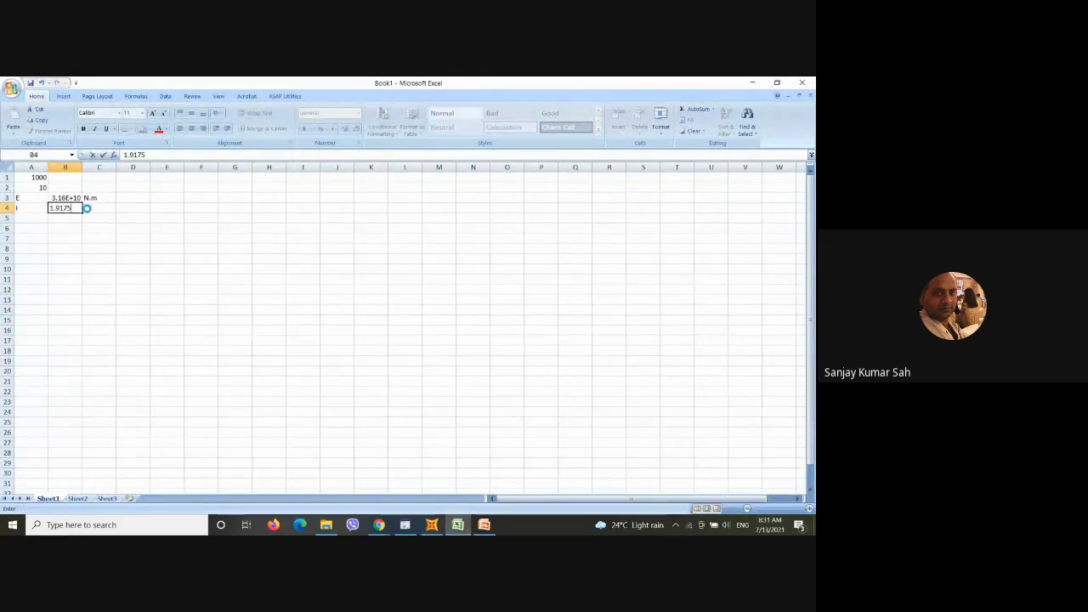
{"action": "left_click", "coordinate": [86, 208]}
{"action": "type", "text": "m4"}
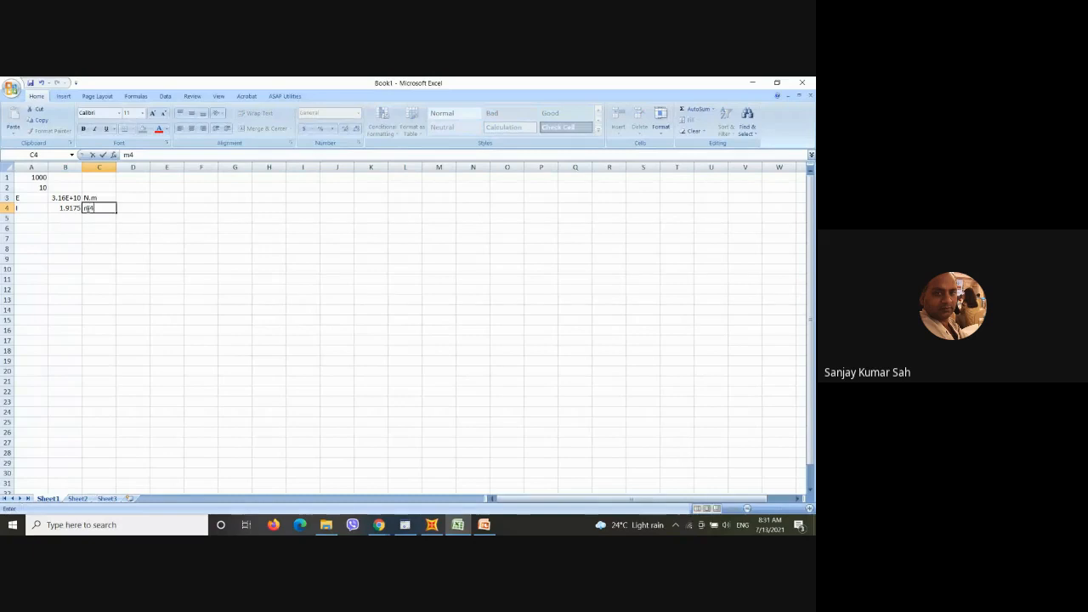
{"action": "key", "text": "Return"}
Step: Format the 4 of the unit m4 in cell C4 as superscript
{"action": "left_click", "coordinate": [87, 209]}
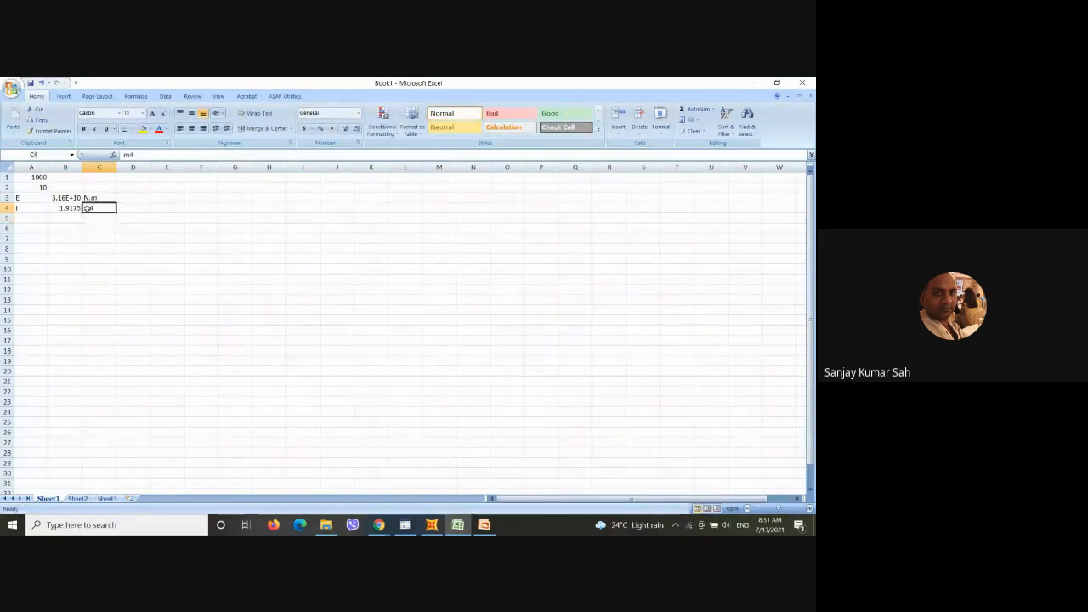
{"action": "double_click", "coordinate": [88, 208]}
{"action": "left_click_drag", "start_coordinate": [89, 208], "coordinate": [96, 208]}
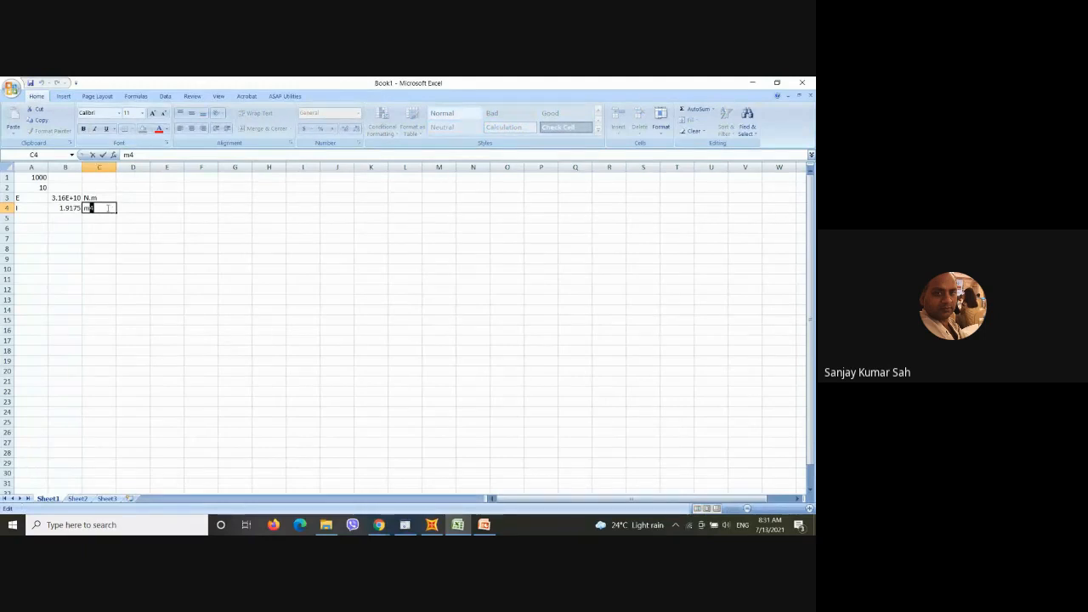
{"action": "left_click", "coordinate": [167, 144]}
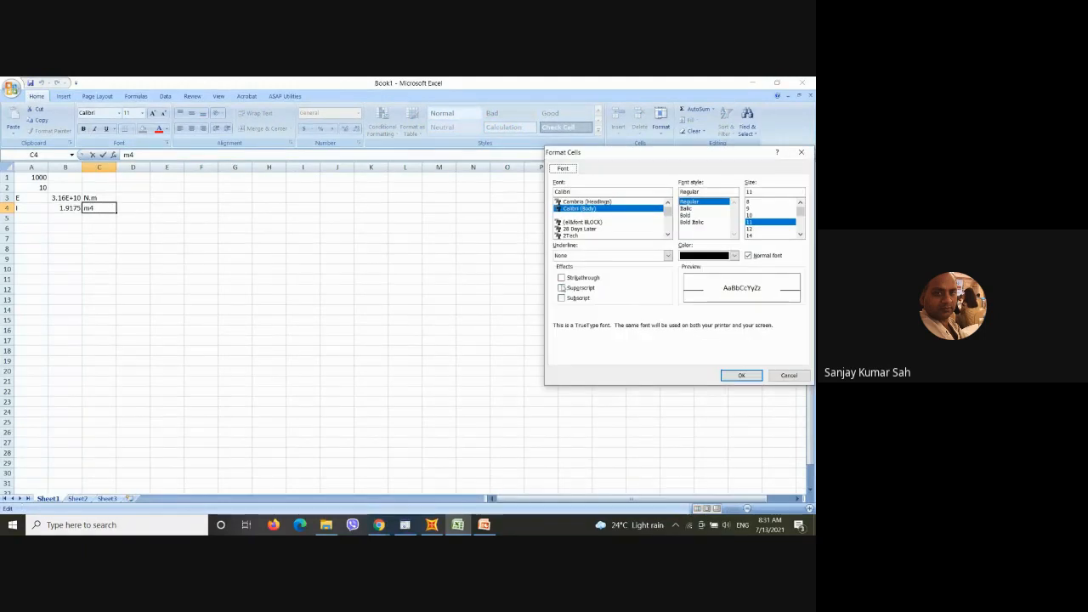
{"action": "left_click", "coordinate": [562, 288]}
{"action": "left_click", "coordinate": [742, 375]}
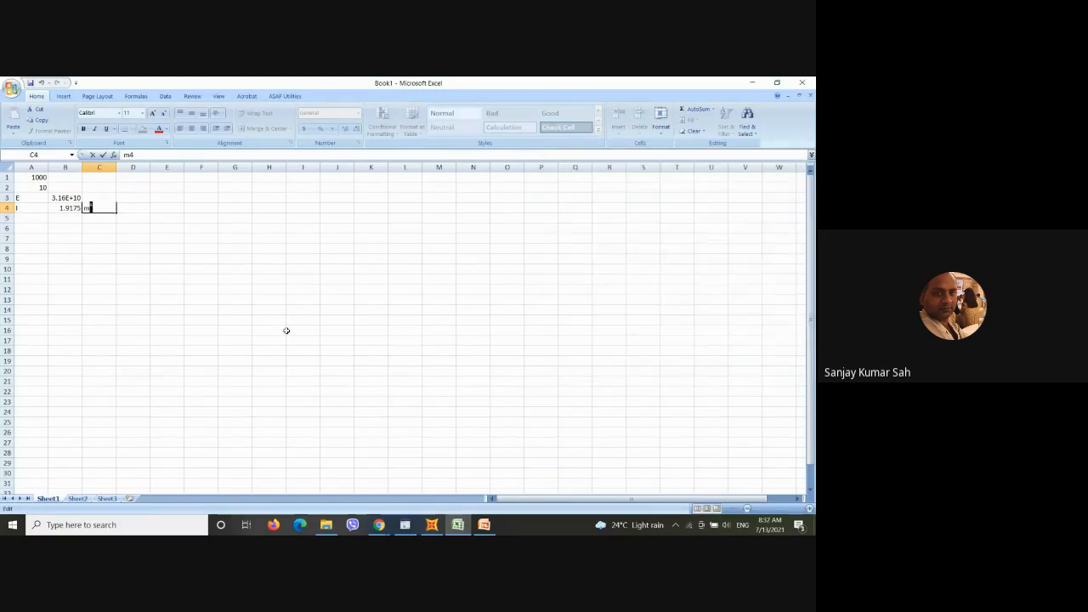
{"action": "left_click", "coordinate": [236, 322]}
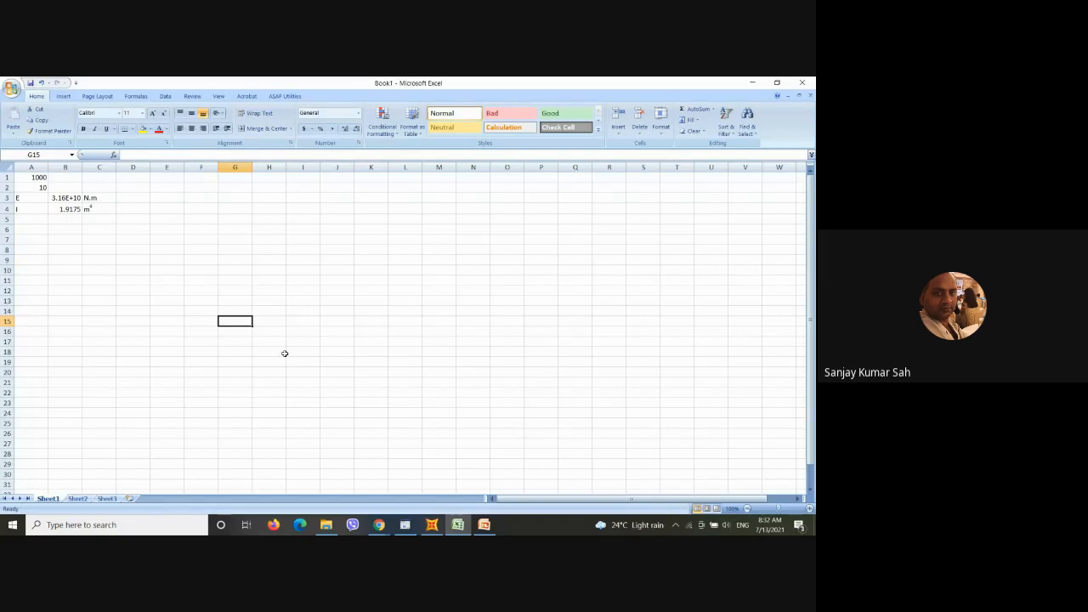
Step: Enter the length row with label L in A5, value 10 in B5 and unit m in C5
{"action": "left_click", "coordinate": [35, 221]}
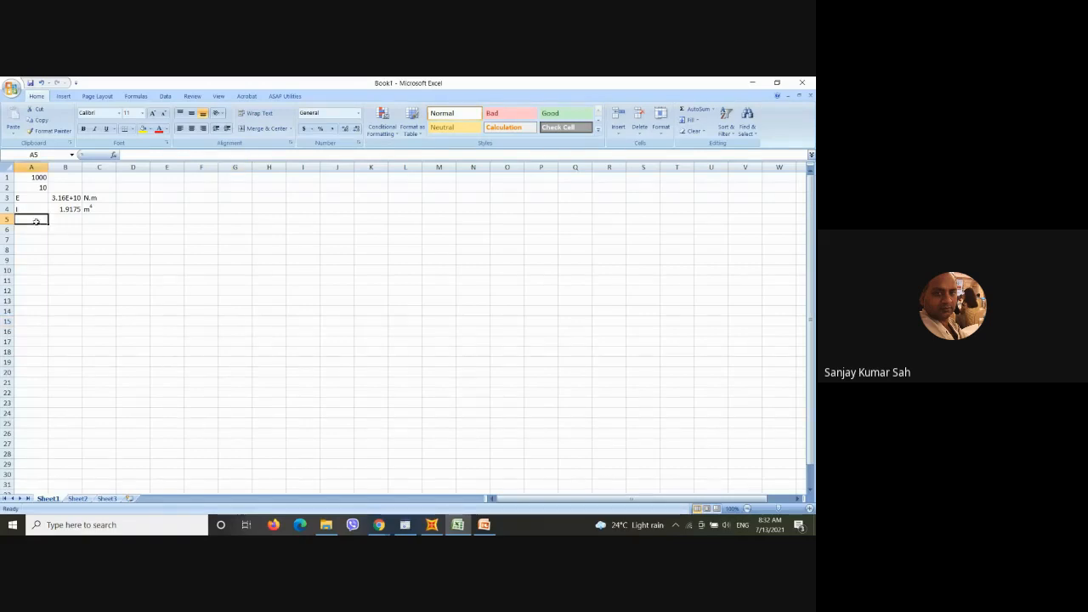
{"action": "type", "text": "L"}
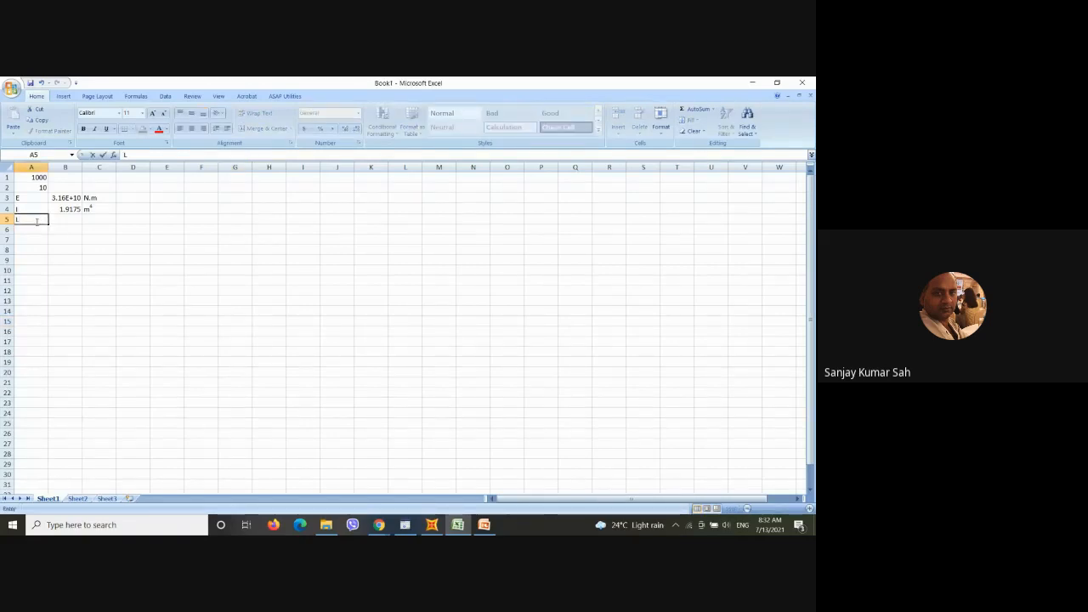
{"action": "key", "text": "Tab"}
{"action": "type", "text": "10"}
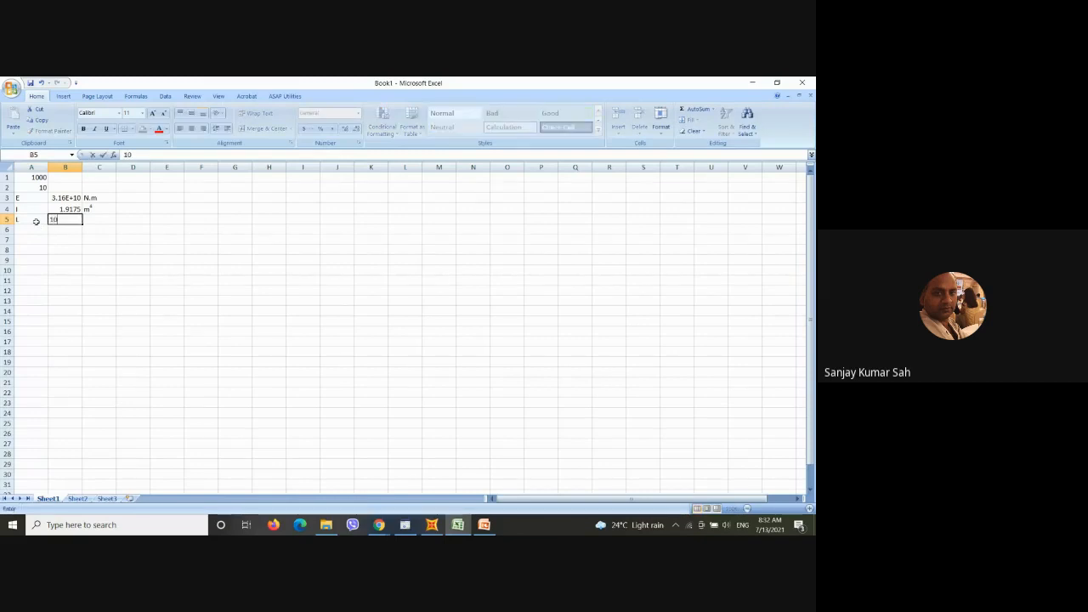
{"action": "type", "text": "m"}
{"action": "key", "text": "Tab"}
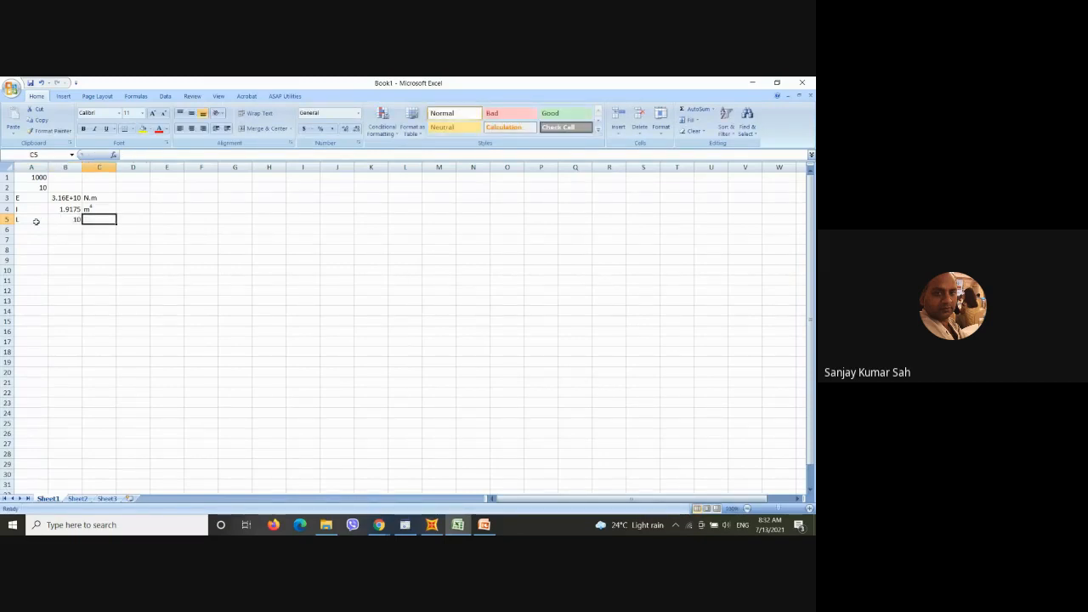
{"action": "type", "text": "m4"}
{"action": "key", "text": "Return"}
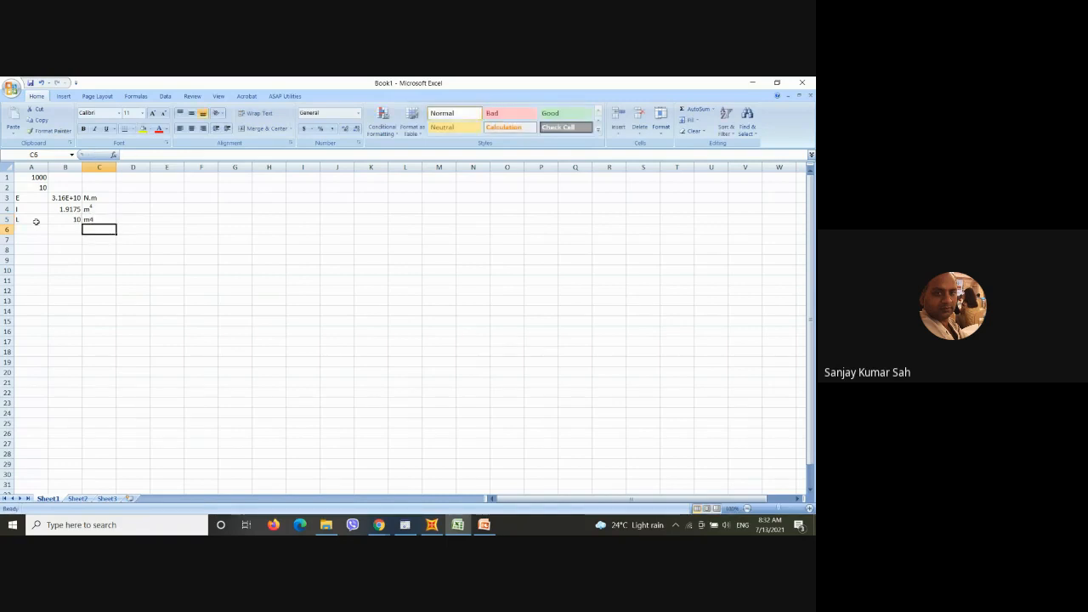
{"action": "double_click", "coordinate": [96, 219]}
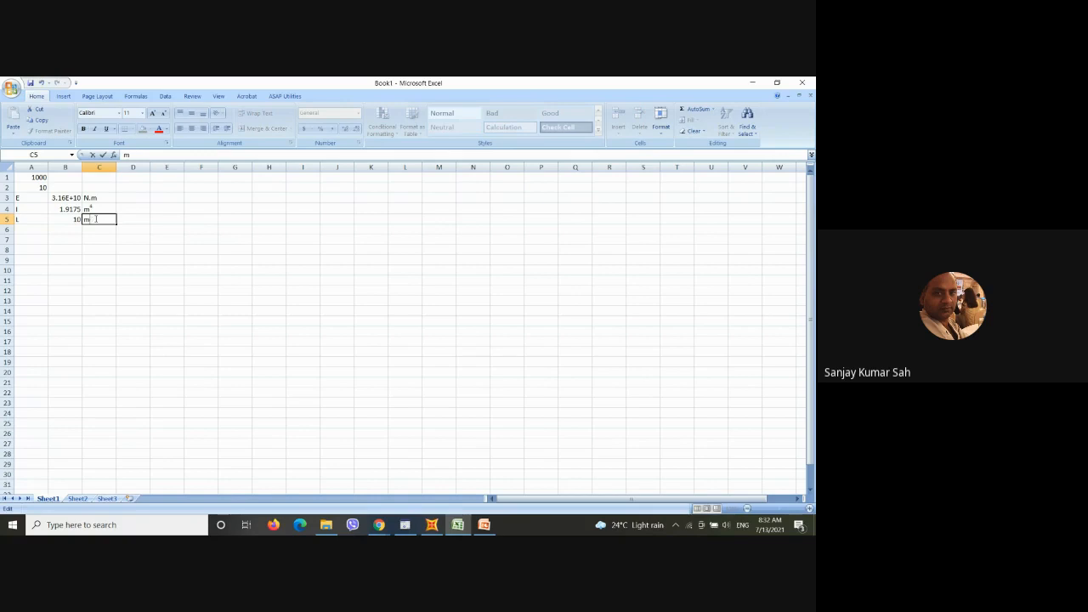
{"action": "key", "text": "Return"}
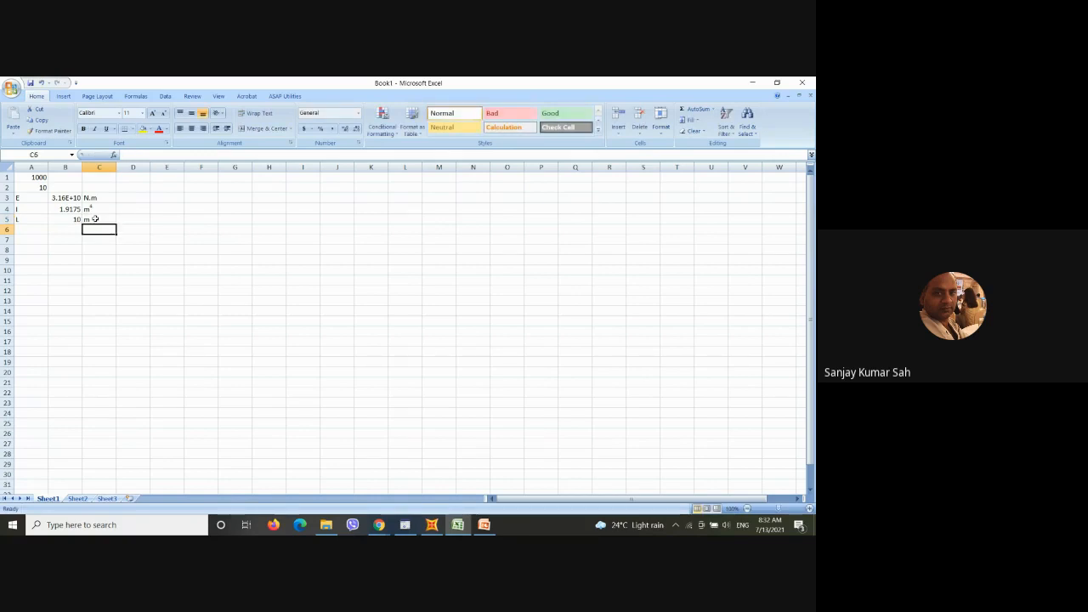
{"action": "left_click", "coordinate": [32, 239]}
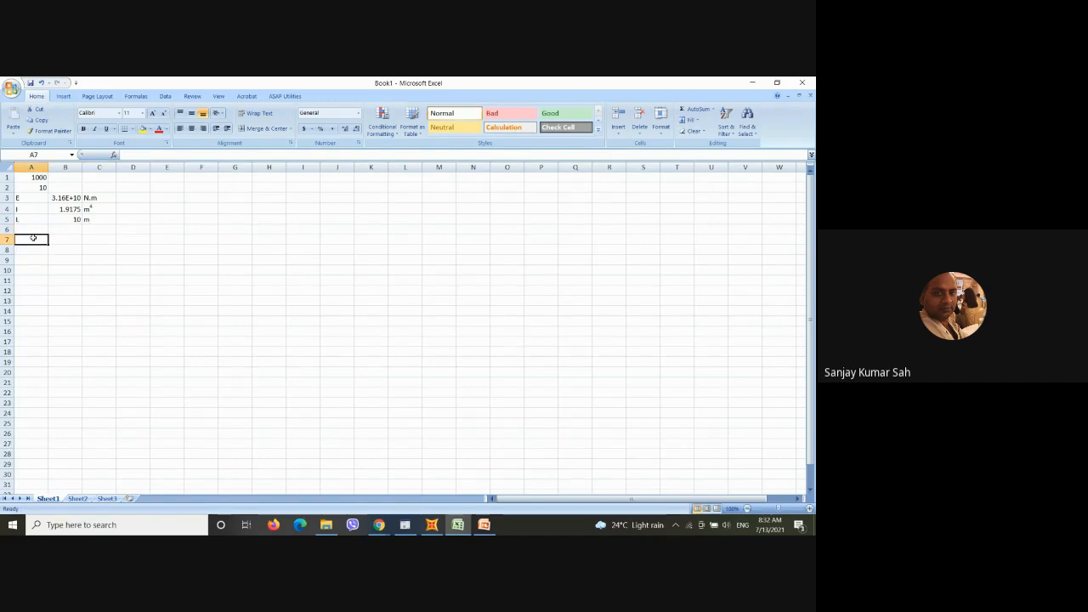
{"action": "type", "text": "T"}
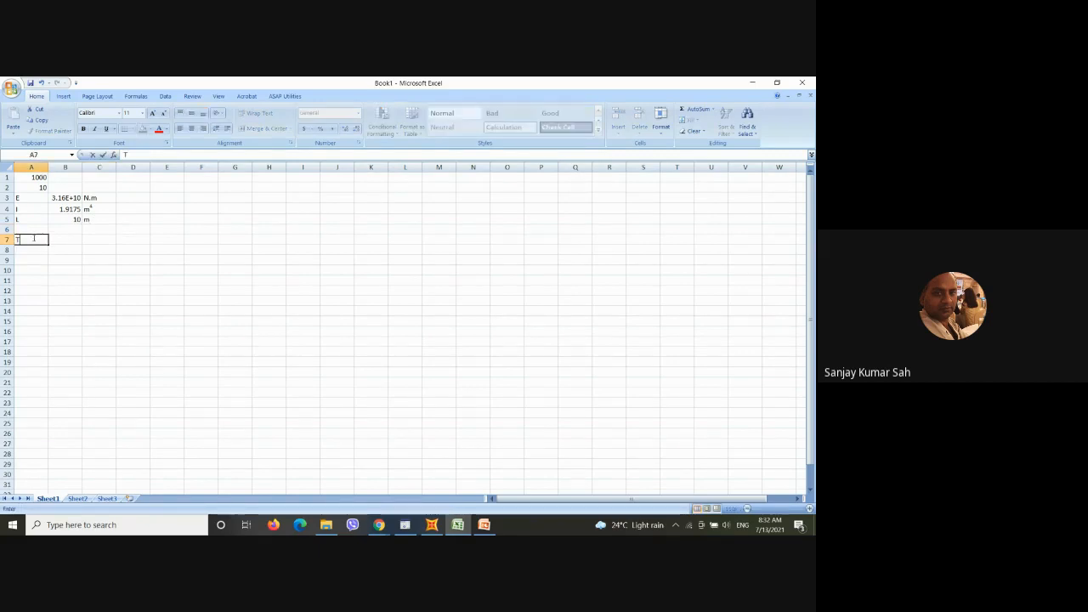
{"action": "key", "text": "Escape"}
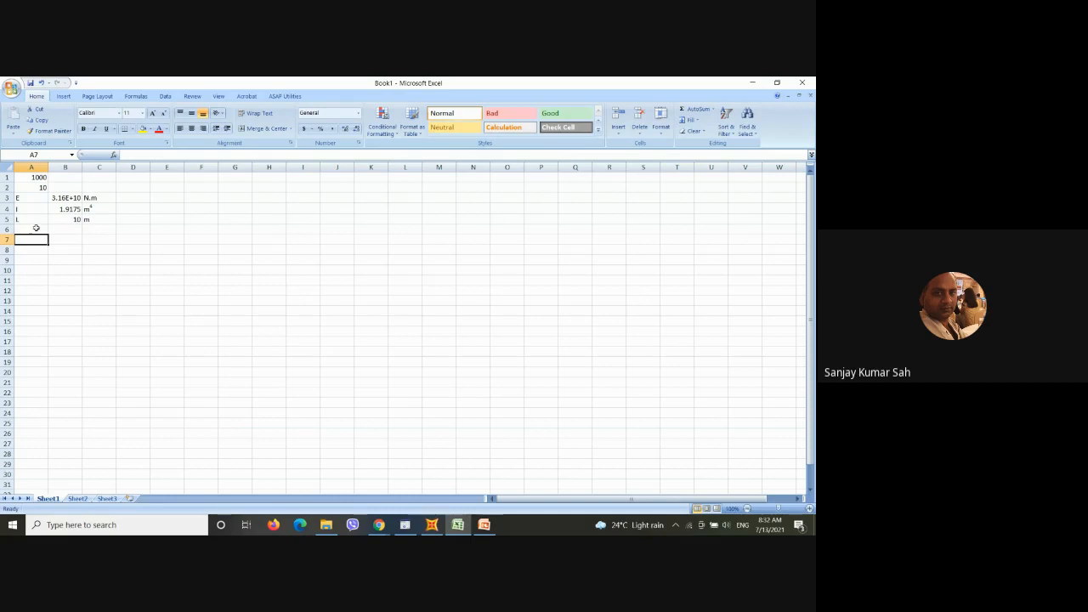
Step: Enter the mass row with label m in A6, formula =10*1000/9.81 in B6 and unit Kg in C6
{"action": "left_click", "coordinate": [36, 230]}
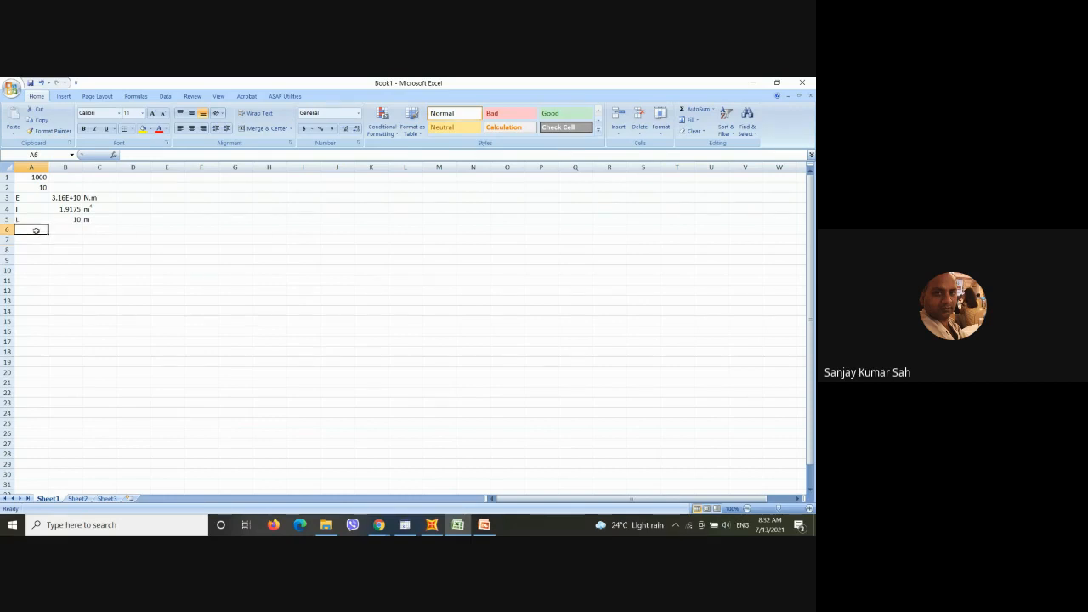
{"action": "type", "text": "m"}
{"action": "key", "text": "Tab"}
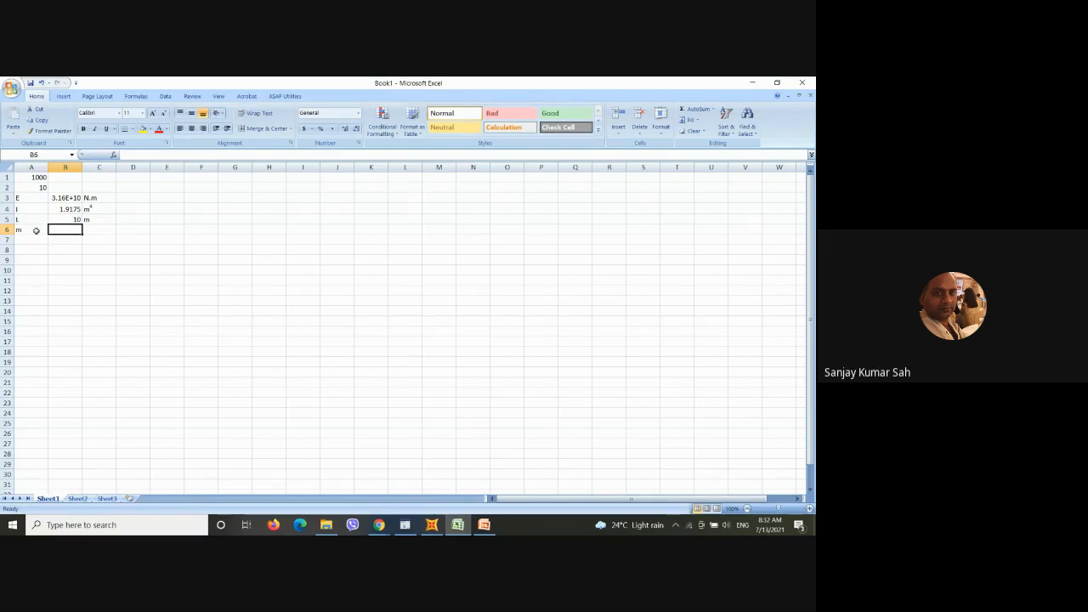
{"action": "type", "text": "=10"}
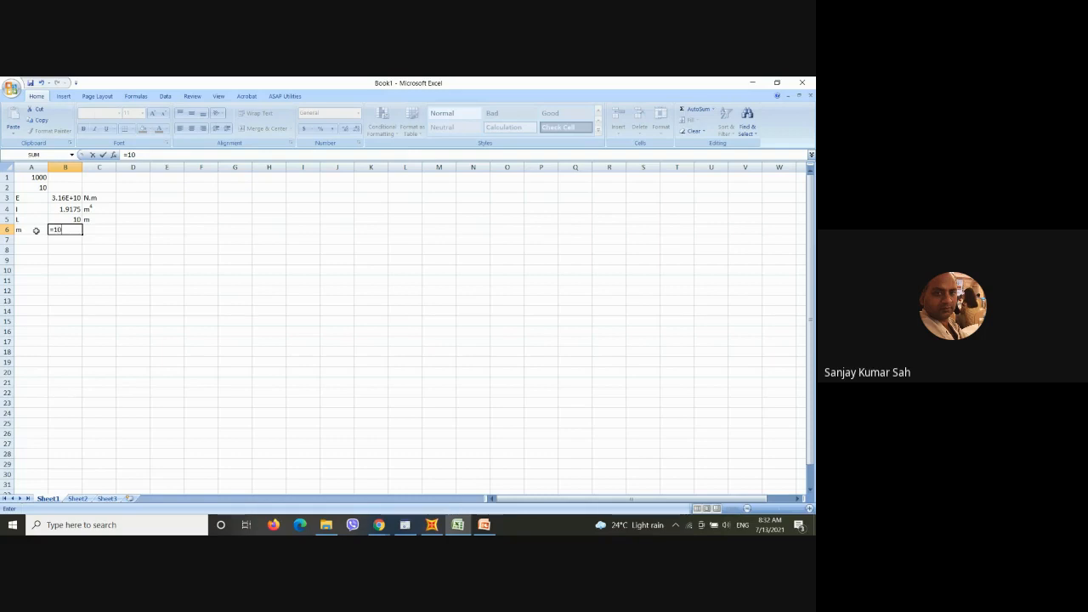
{"action": "type", "text": "*1000"}
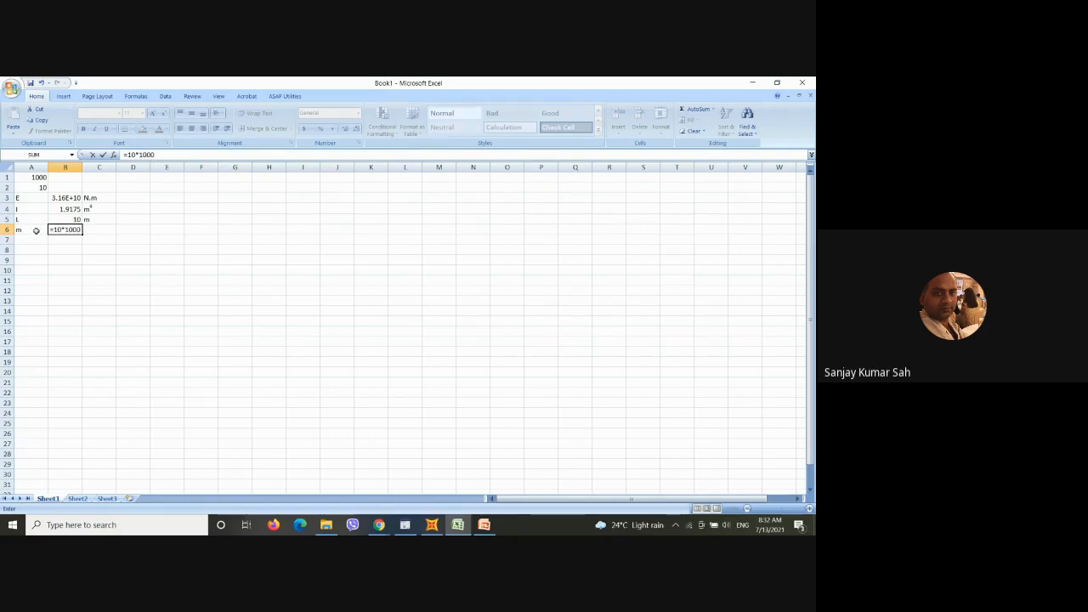
{"action": "type", "text": "/9.81"}
{"action": "key", "text": "Return"}
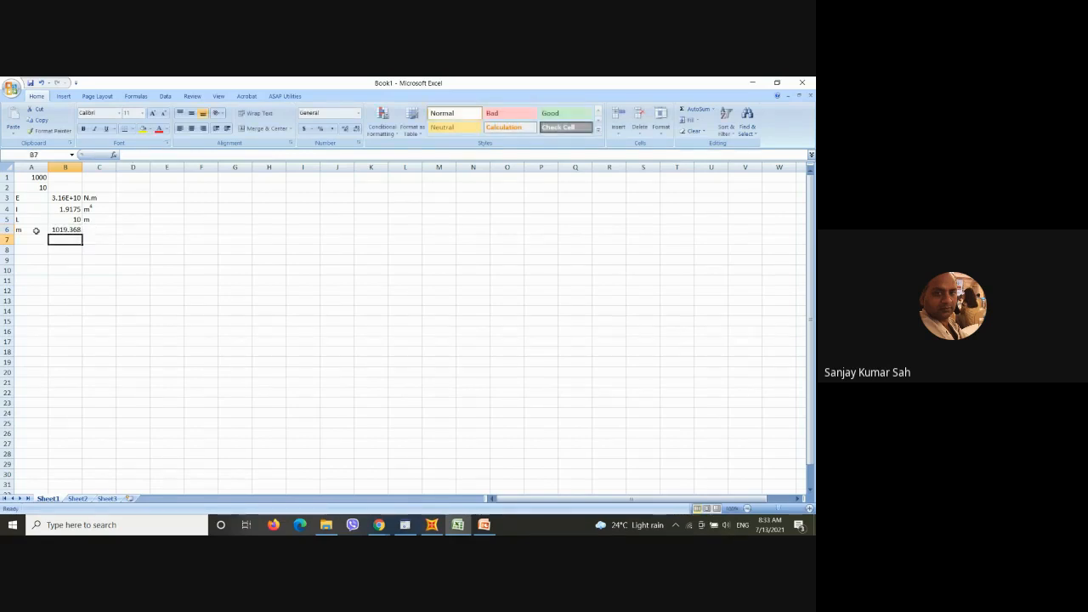
{"action": "left_click", "coordinate": [99, 229]}
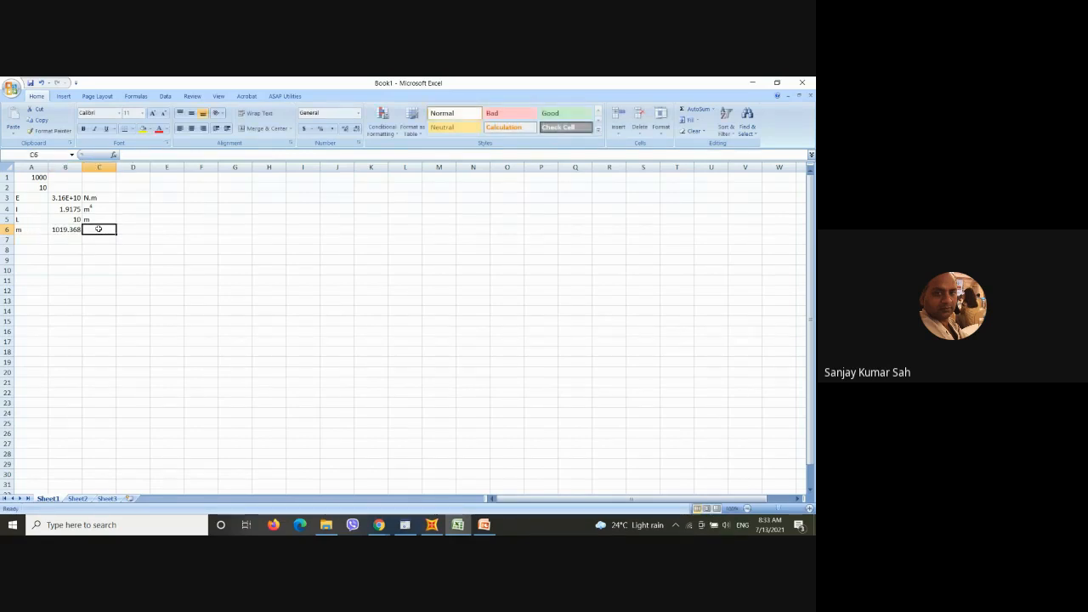
{"action": "type", "text": "Kg"}
{"action": "key", "text": "Return"}
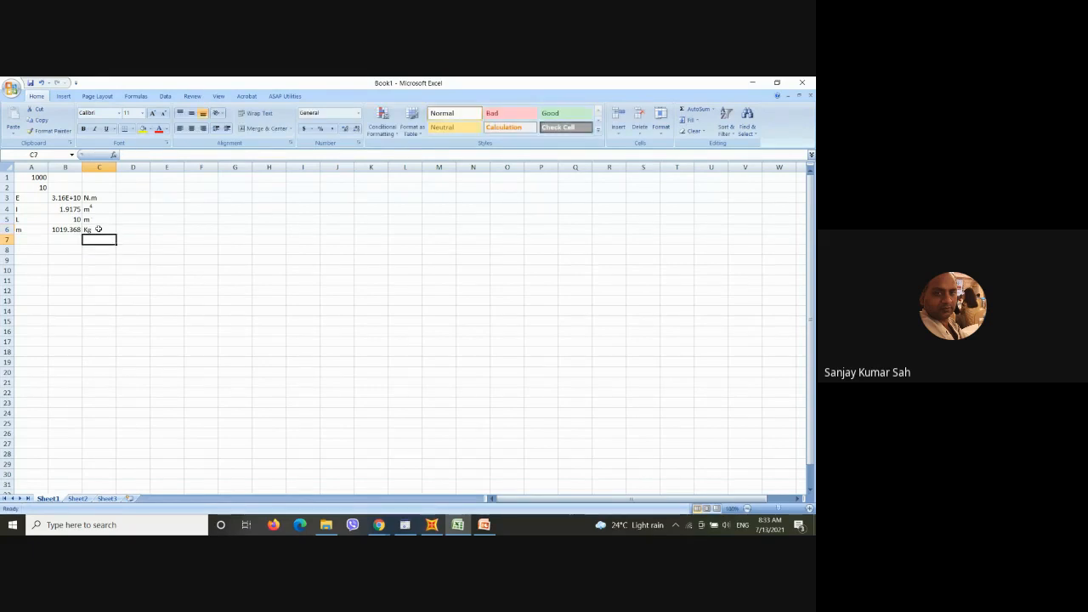
Step: Label cell A8 as T and enter the period formula =2*PI()*SQRT(B6/B7) in B8
{"action": "left_click", "coordinate": [39, 248]}
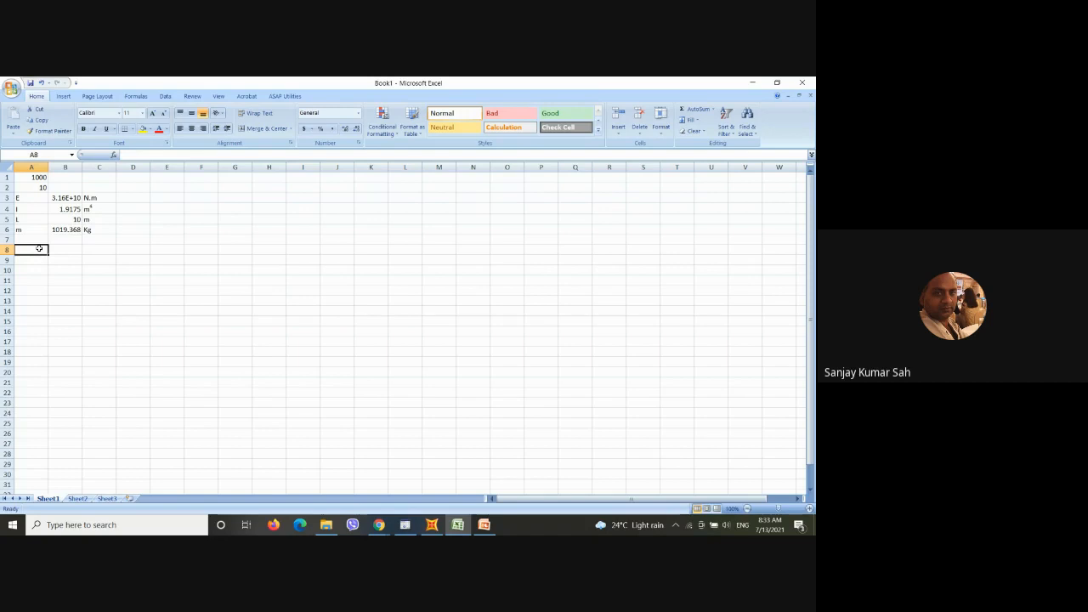
{"action": "type", "text": "T"}
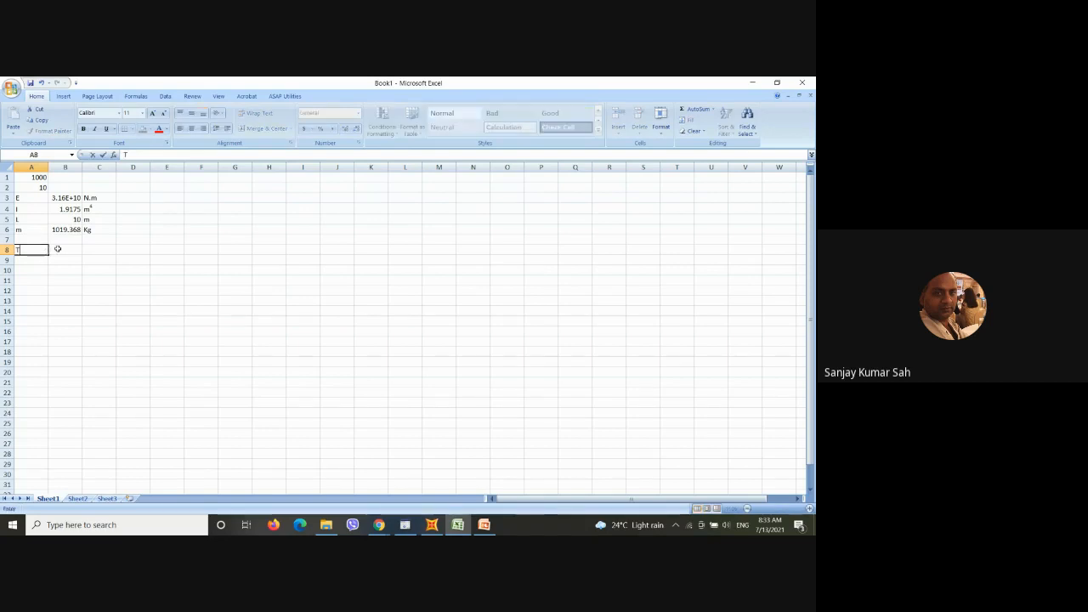
{"action": "left_click", "coordinate": [58, 248]}
{"action": "type", "text": "="}
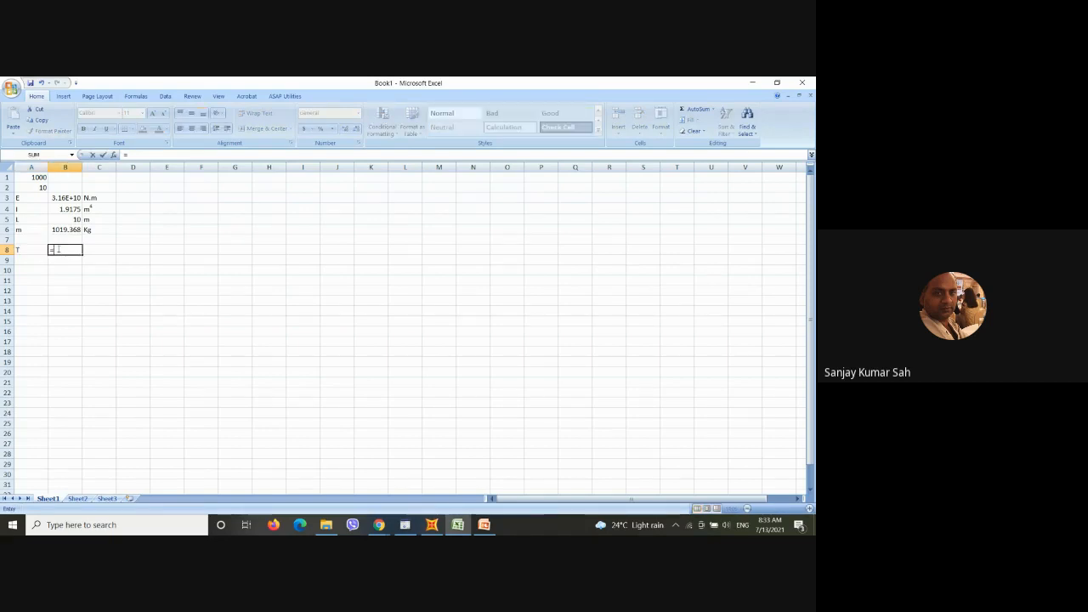
{"action": "type", "text": "2*pi"}
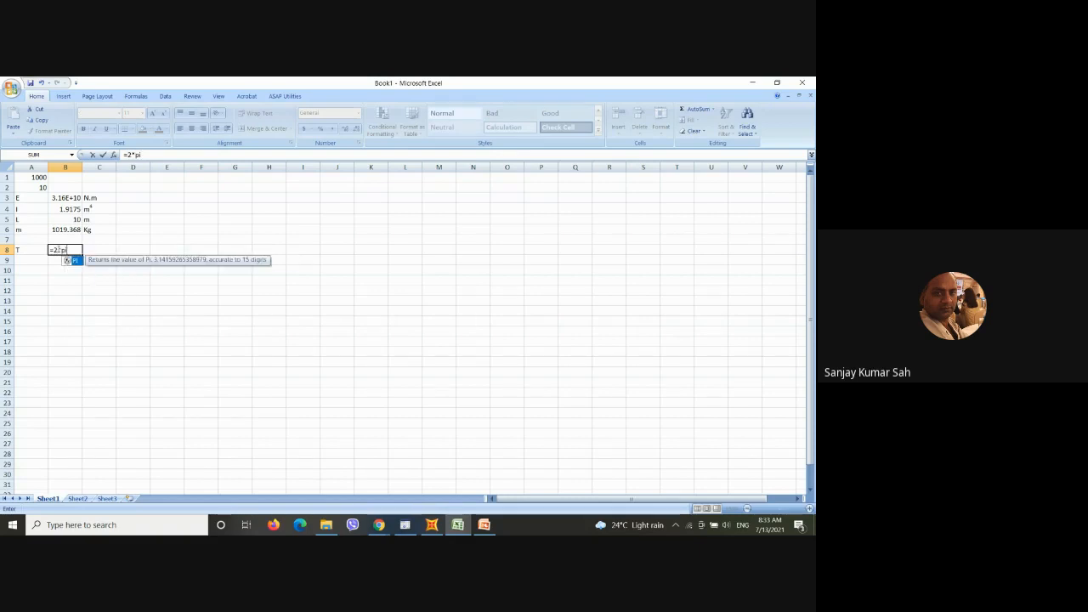
{"action": "double_click", "coordinate": [70, 261]}
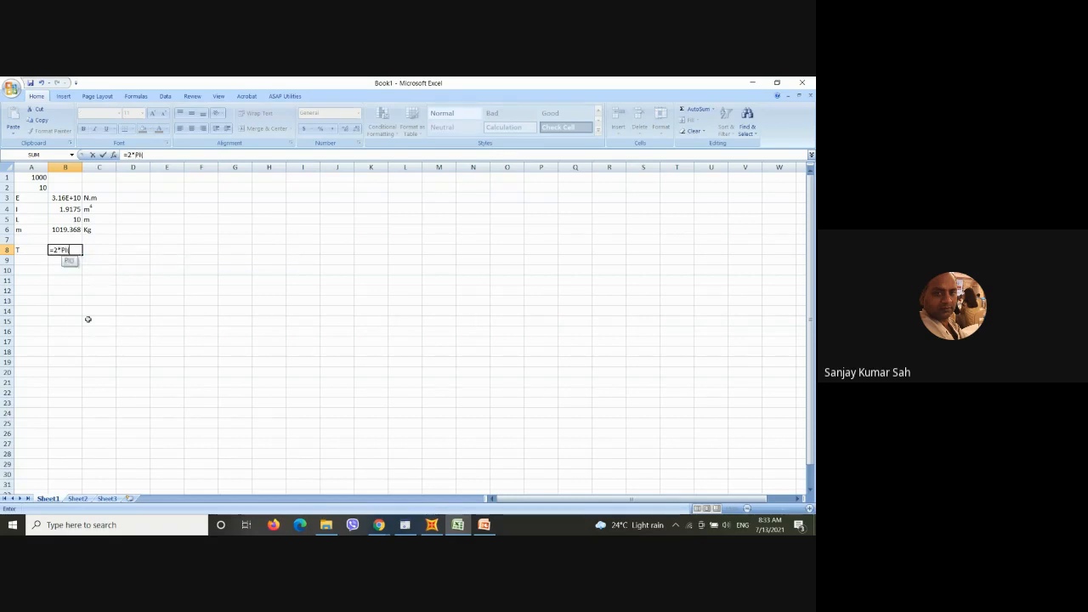
{"action": "type", "text": ")*sq"}
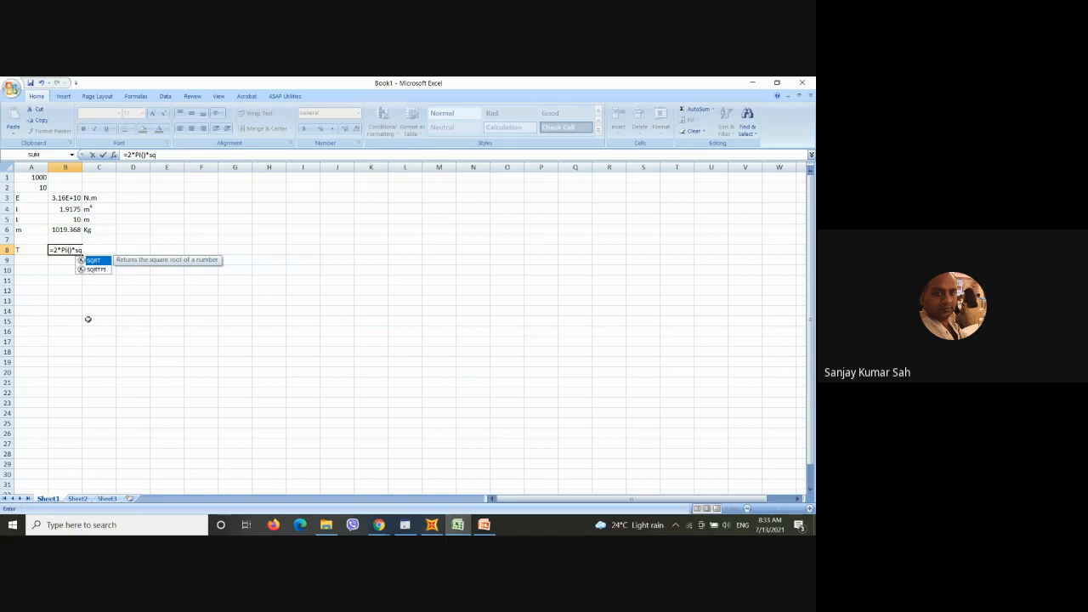
{"action": "double_click", "coordinate": [98, 260]}
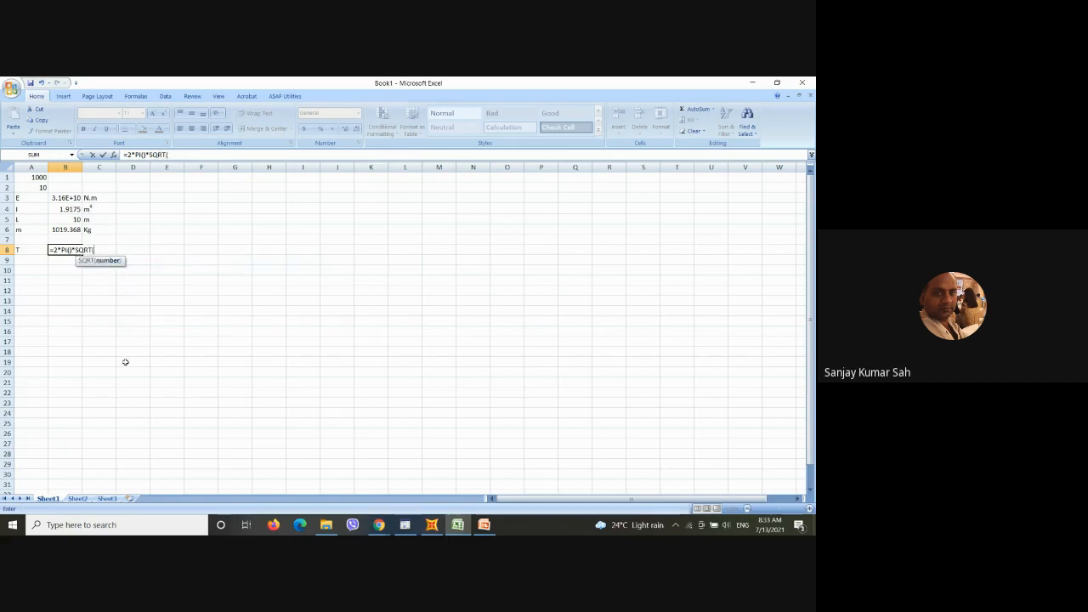
{"action": "left_click", "coordinate": [74, 228]}
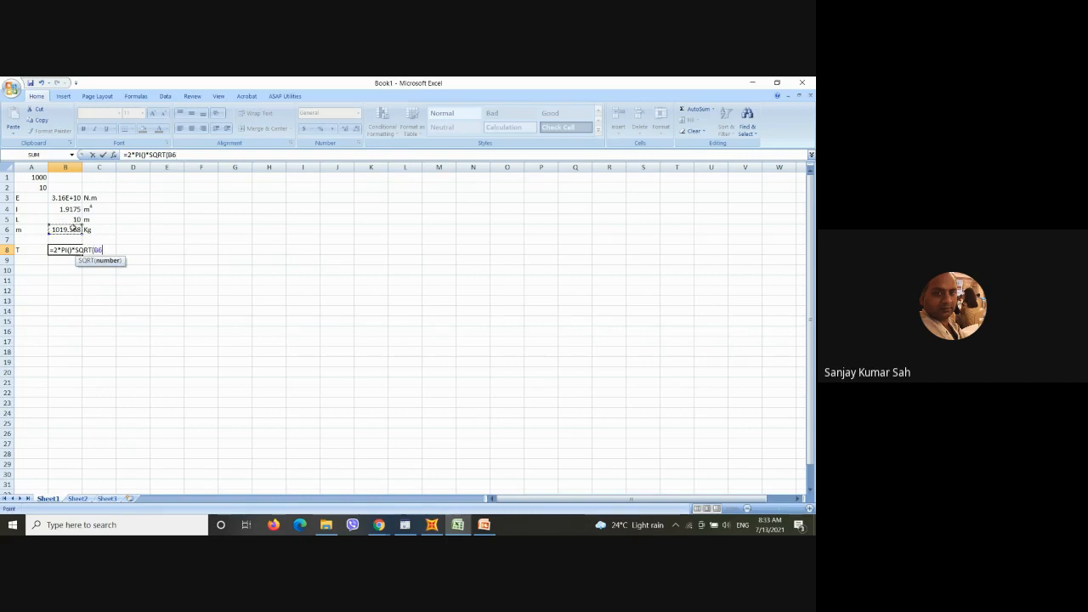
{"action": "type", "text": "/"}
{"action": "left_click", "coordinate": [68, 239]}
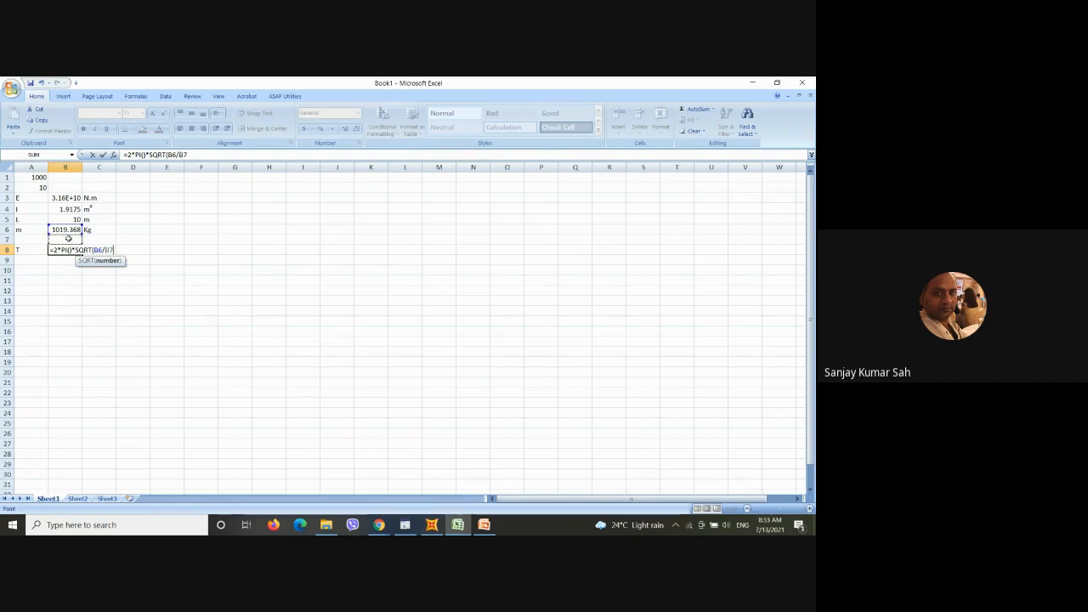
{"action": "type", "text": ")"}
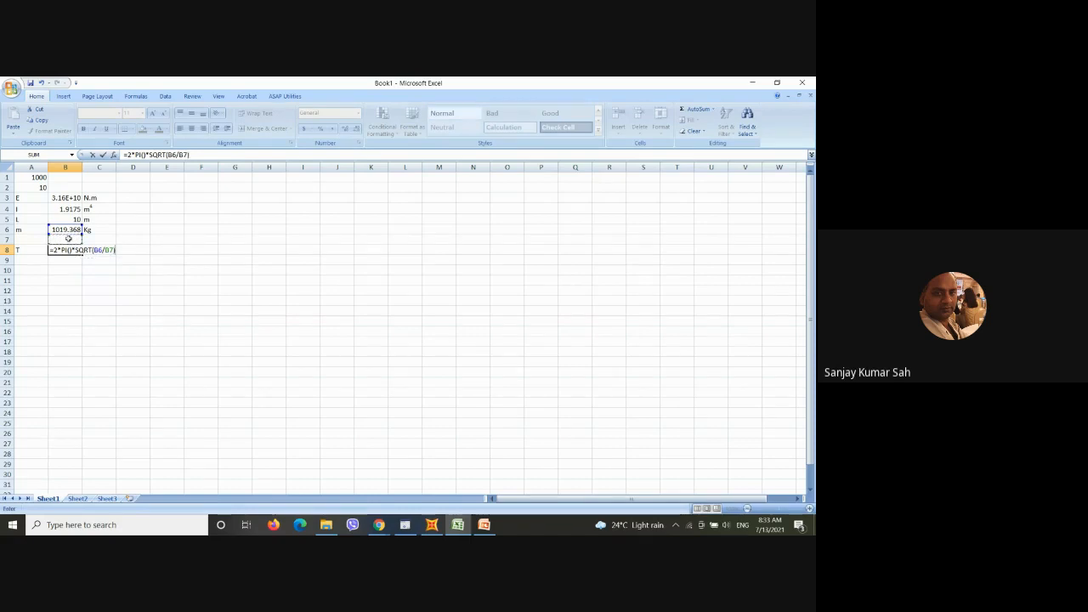
{"action": "key", "text": "Return"}
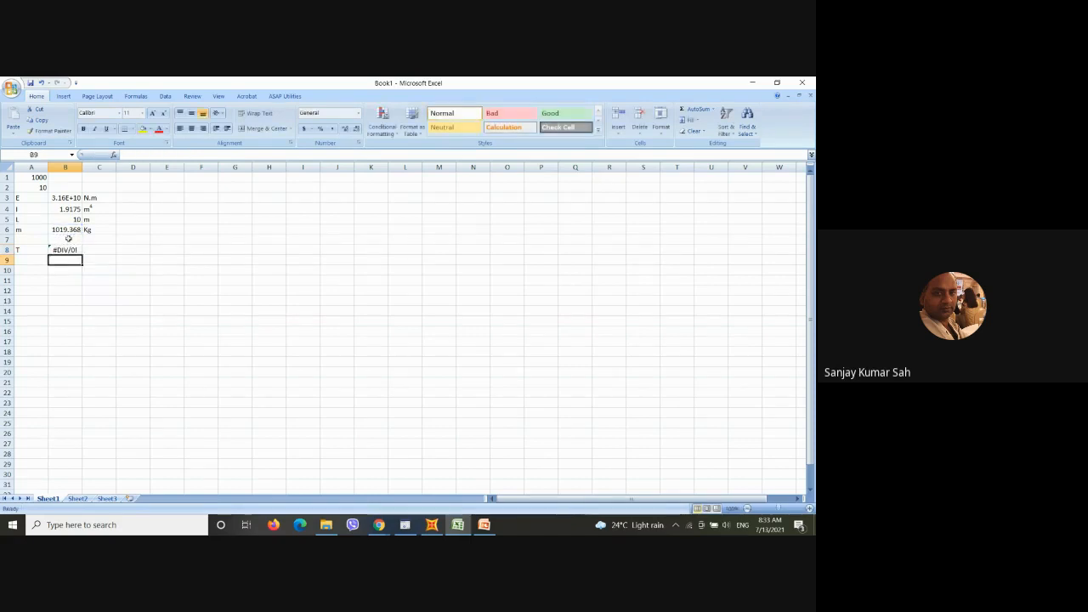
Step: Enter the label K in cell A7 for the stiffness
{"action": "left_click", "coordinate": [25, 239]}
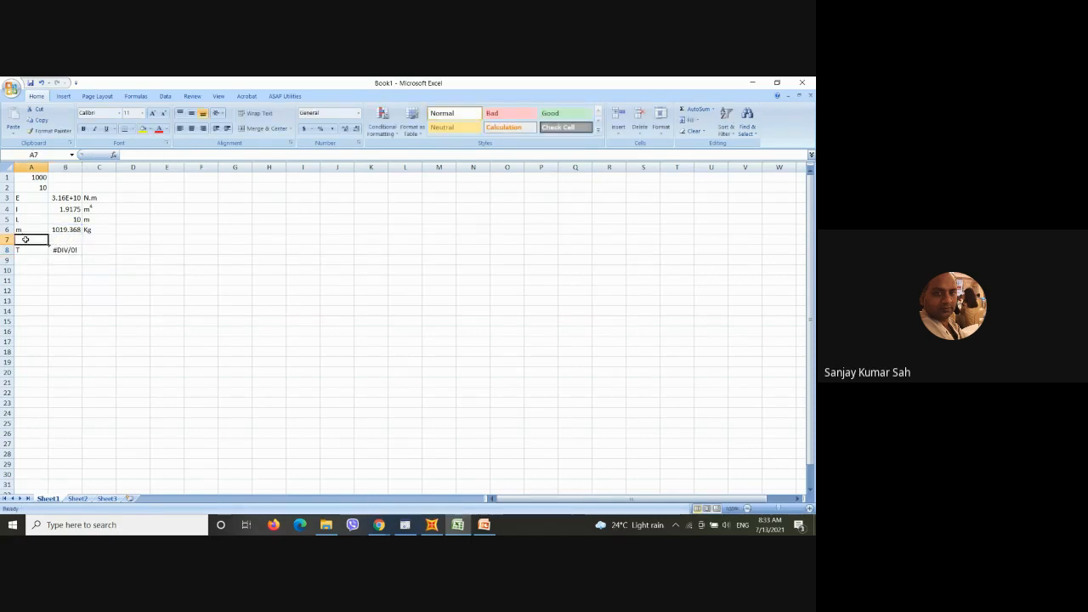
{"action": "type", "text": "K"}
{"action": "key", "text": "Return"}
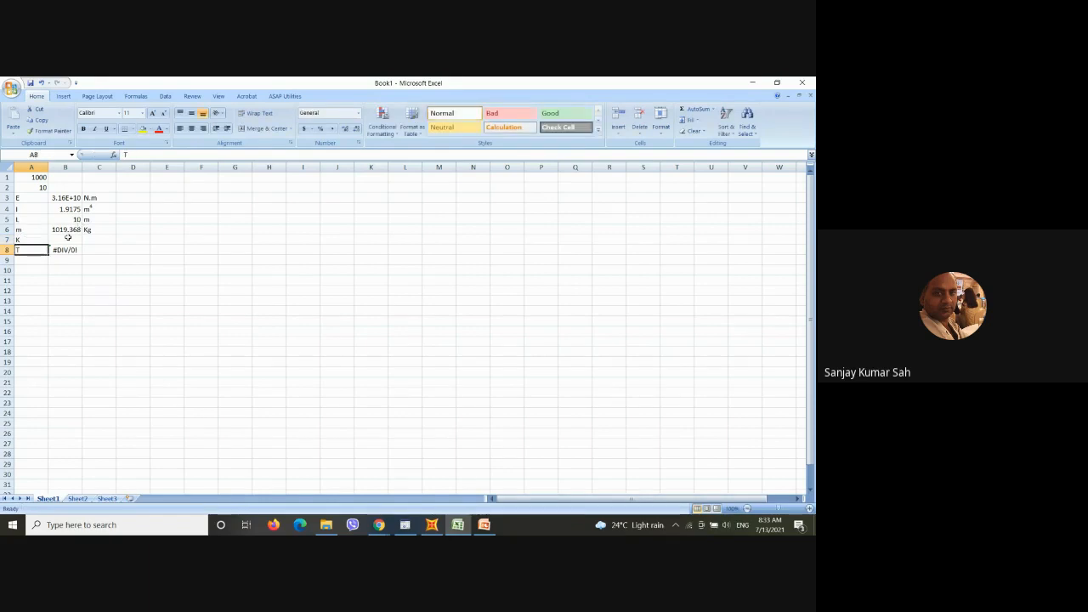
Step: Enter the stiffness formula =12*B3*B4/B5^3 in cell B7
{"action": "left_click", "coordinate": [68, 241]}
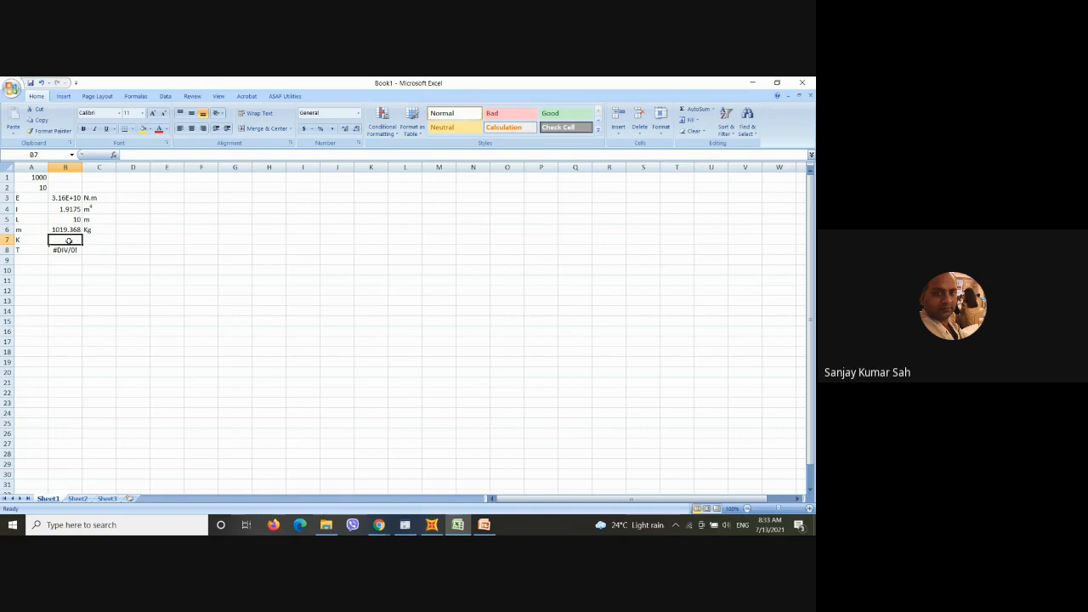
{"action": "type", "text": "="}
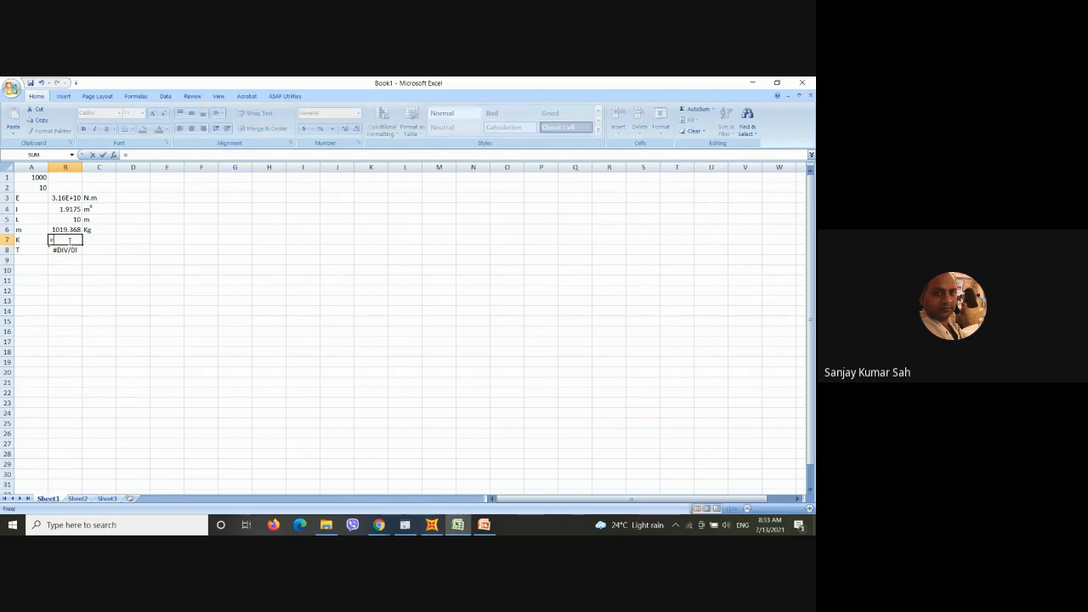
{"action": "type", "text": "12*"}
{"action": "left_click", "coordinate": [73, 198]}
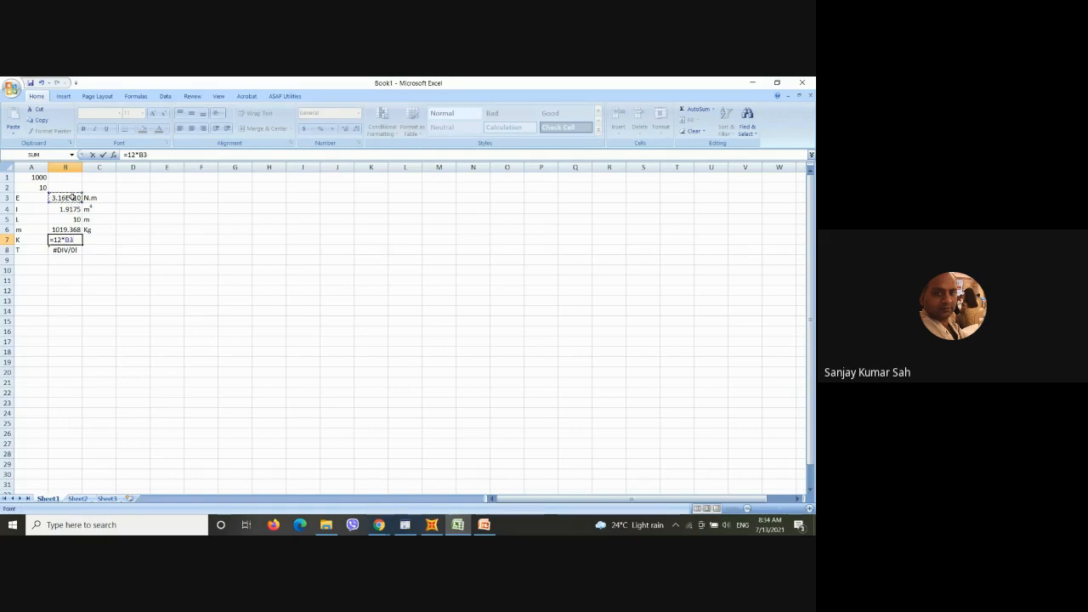
{"action": "type", "text": "*"}
{"action": "left_click", "coordinate": [74, 208]}
{"action": "type", "text": "/"}
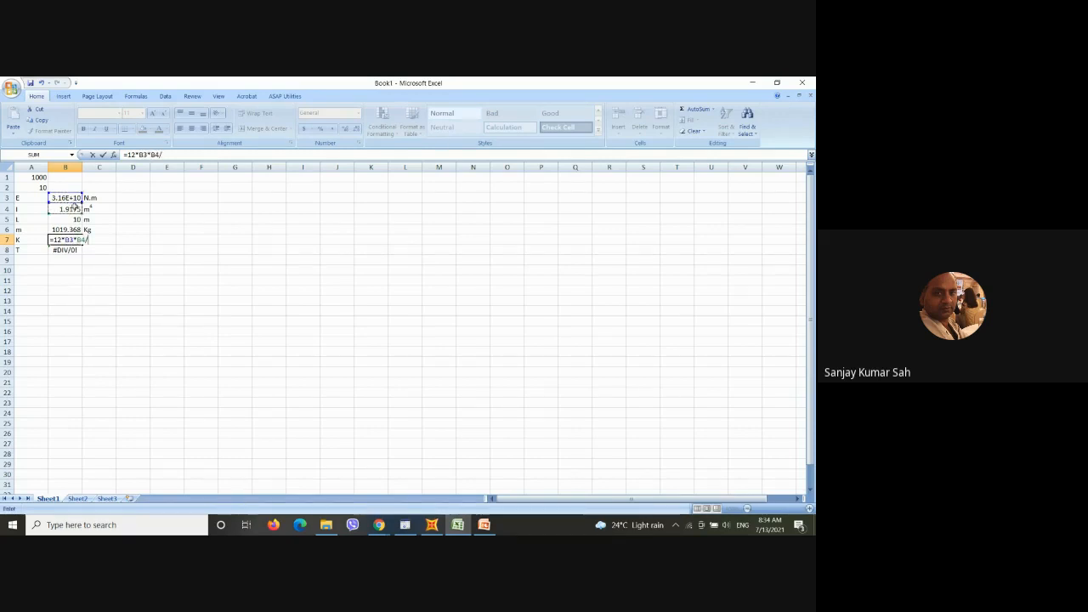
{"action": "left_click", "coordinate": [77, 219]}
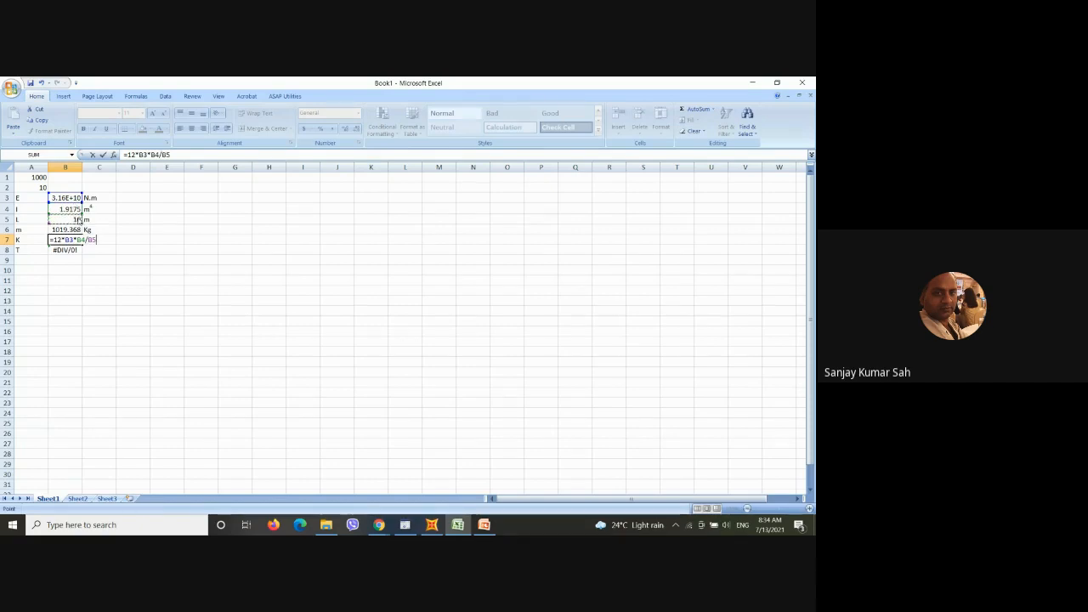
{"action": "type", "text": "^3"}
{"action": "key", "text": "Return"}
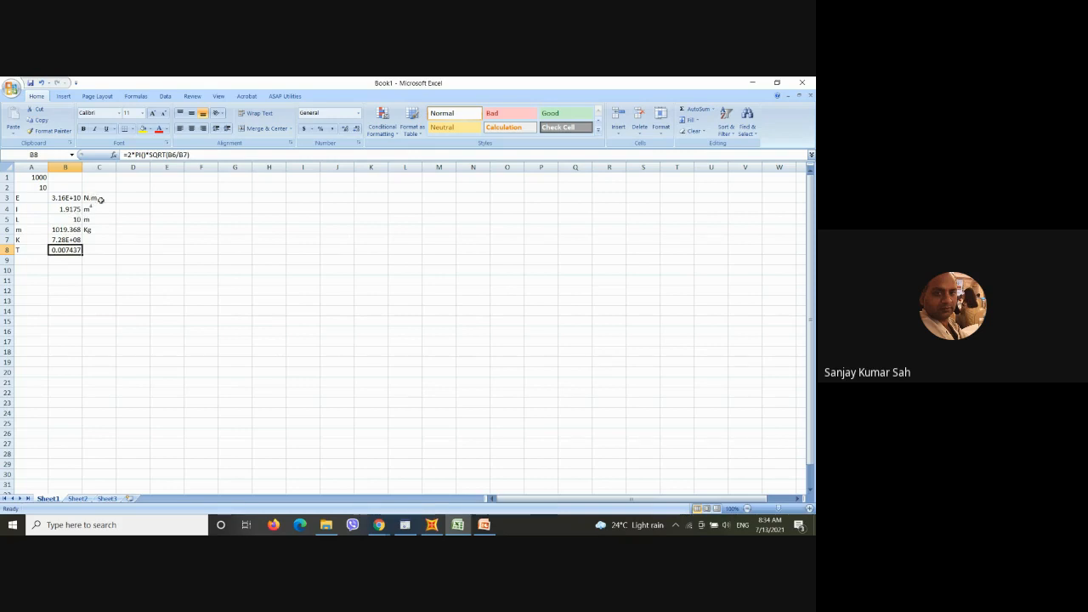
Step: Format the period result in cell B8 as a Number with six decimal places
{"action": "double_click", "coordinate": [70, 250]}
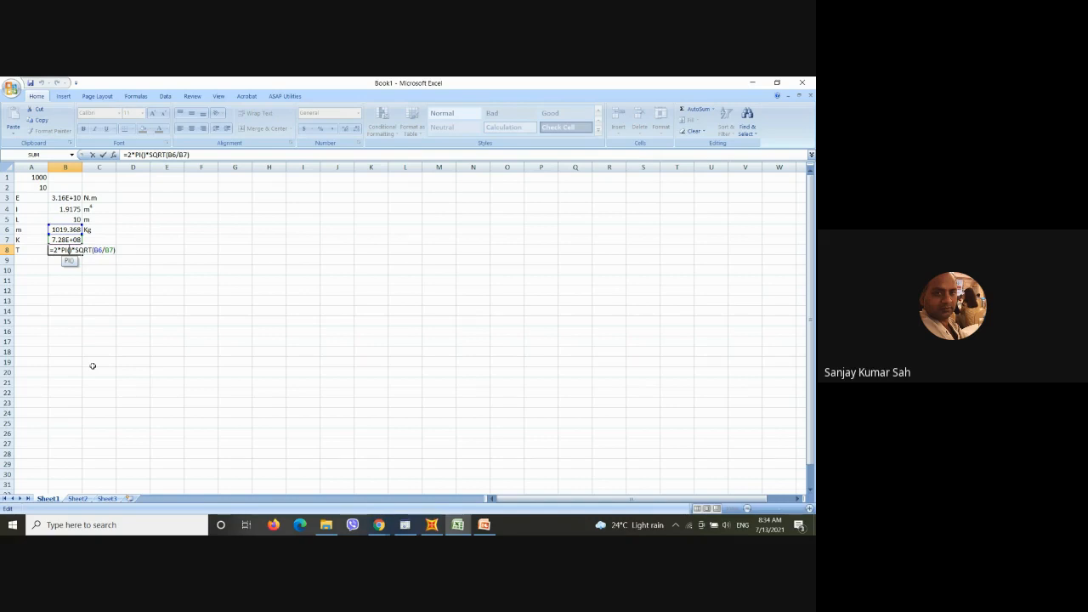
{"action": "key", "text": "Return"}
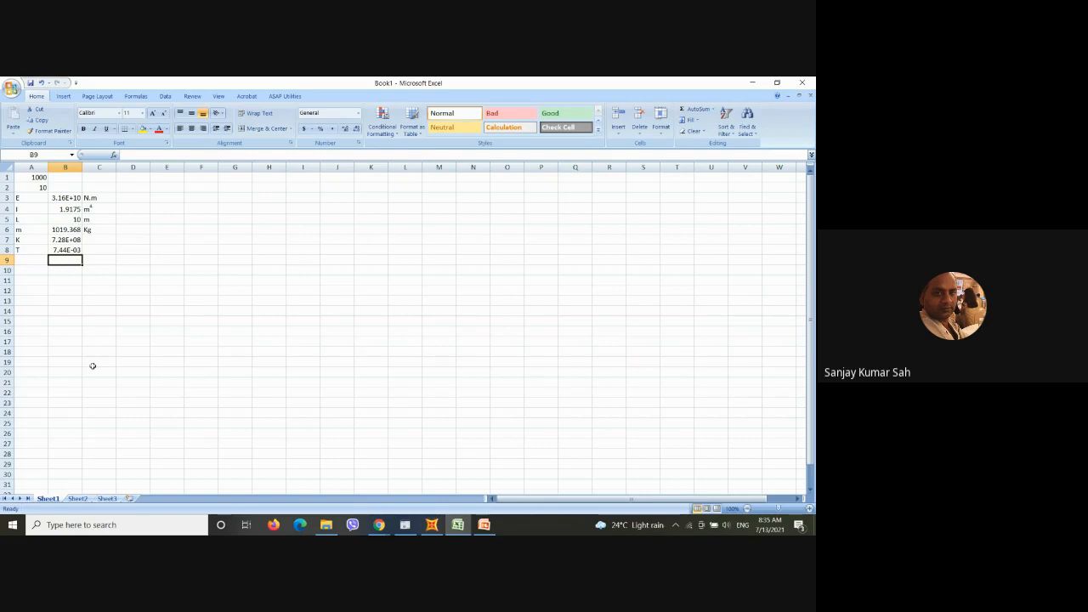
{"action": "left_click", "coordinate": [73, 252]}
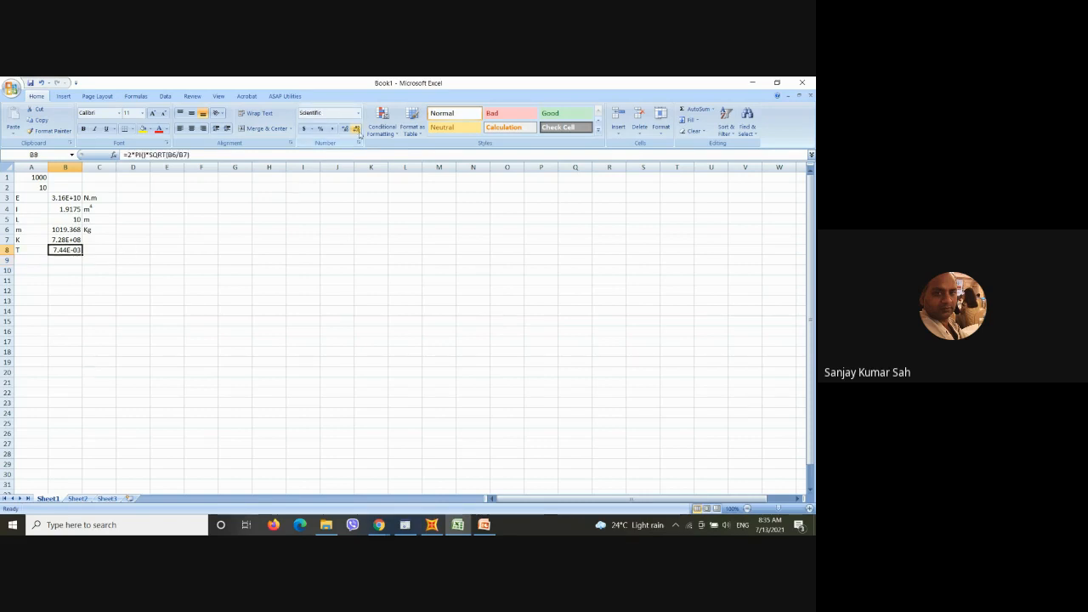
{"action": "left_click", "coordinate": [356, 129]}
{"action": "left_click", "coordinate": [358, 143]}
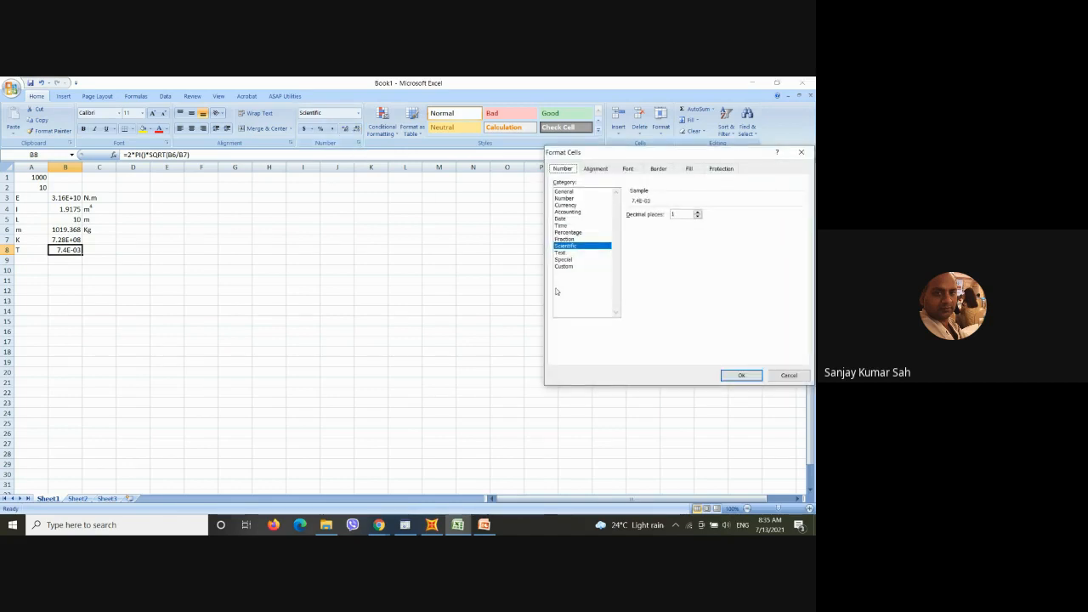
{"action": "left_click", "coordinate": [564, 199]}
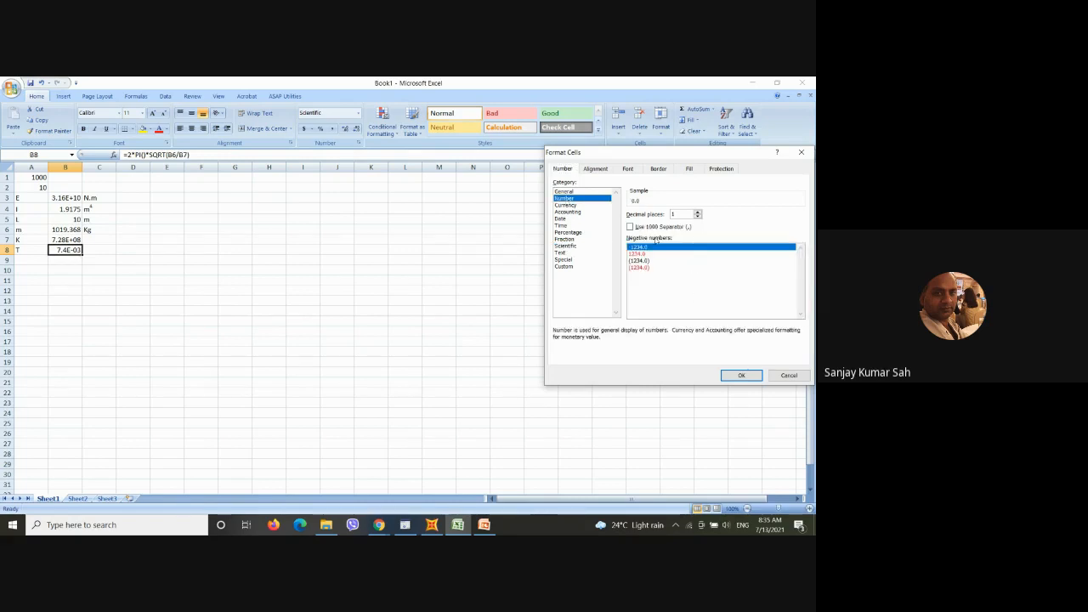
{"action": "left_click", "coordinate": [698, 212]}
{"action": "left_click", "coordinate": [698, 212]}
{"action": "left_click", "coordinate": [698, 212]}
{"action": "left_click", "coordinate": [698, 211]}
{"action": "left_click", "coordinate": [698, 211]}
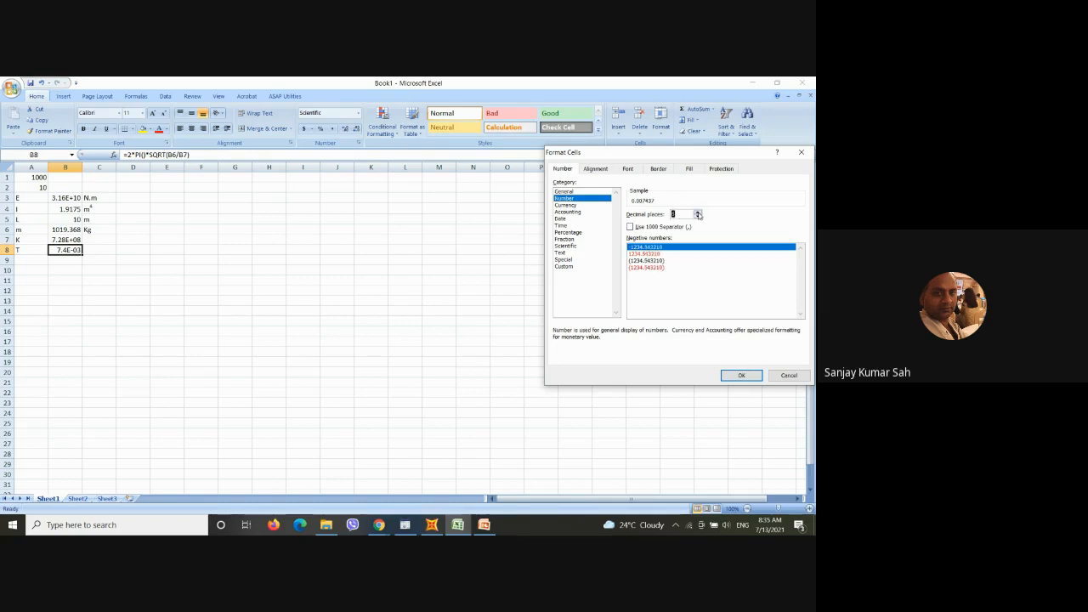
{"action": "left_click", "coordinate": [740, 376]}
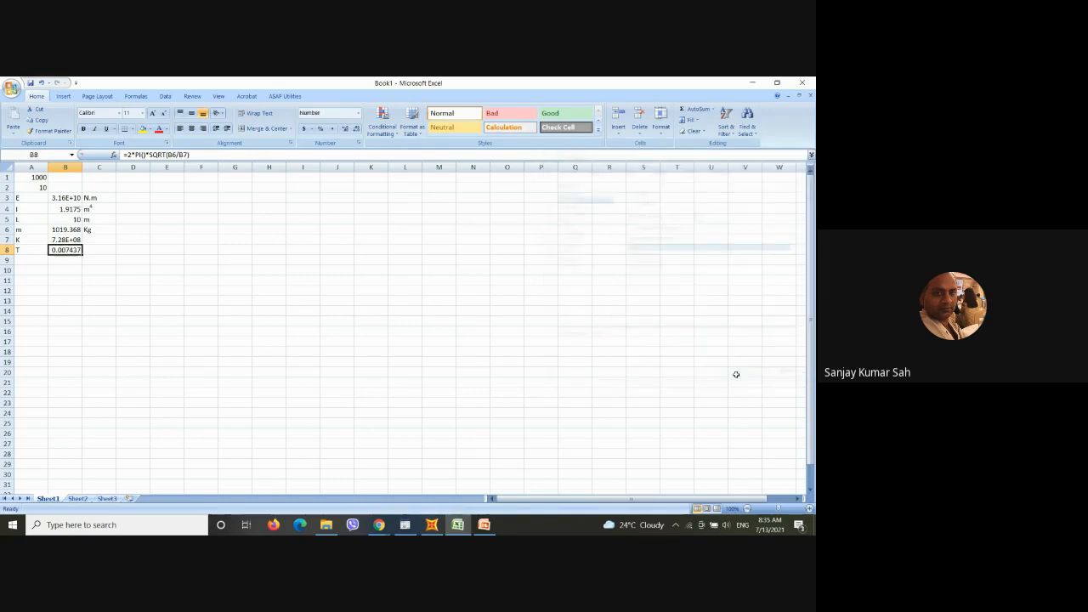
{"action": "left_click", "coordinate": [268, 372]}
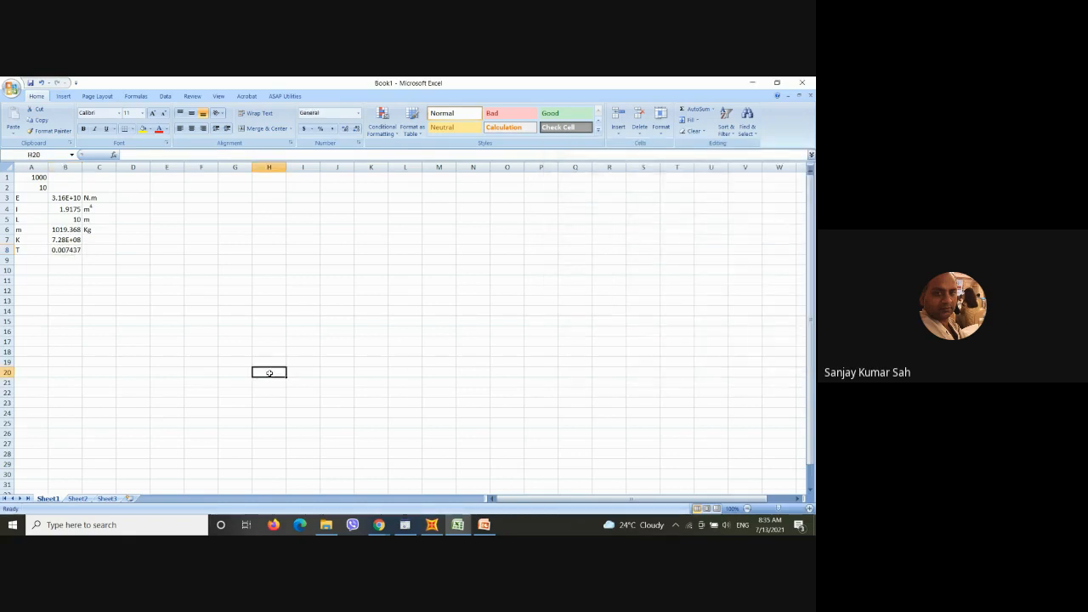
Step: Switch to SAP2000 and leave the section property data, Circular Section and Frame Properties dialogs without changes
{"action": "left_click", "coordinate": [432, 524]}
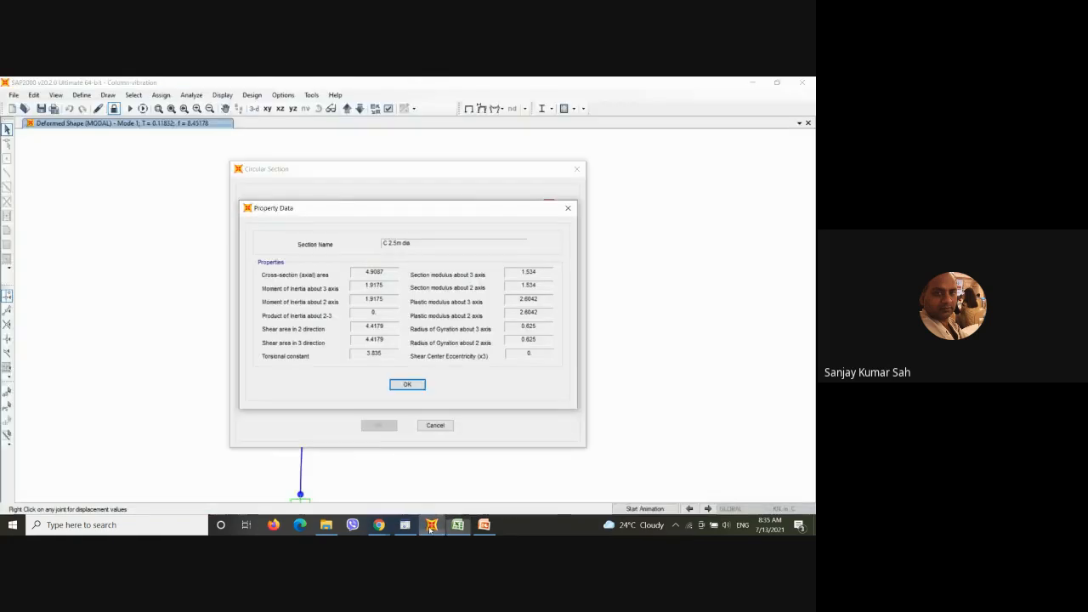
{"action": "left_click", "coordinate": [407, 384]}
{"action": "left_click", "coordinate": [435, 425]}
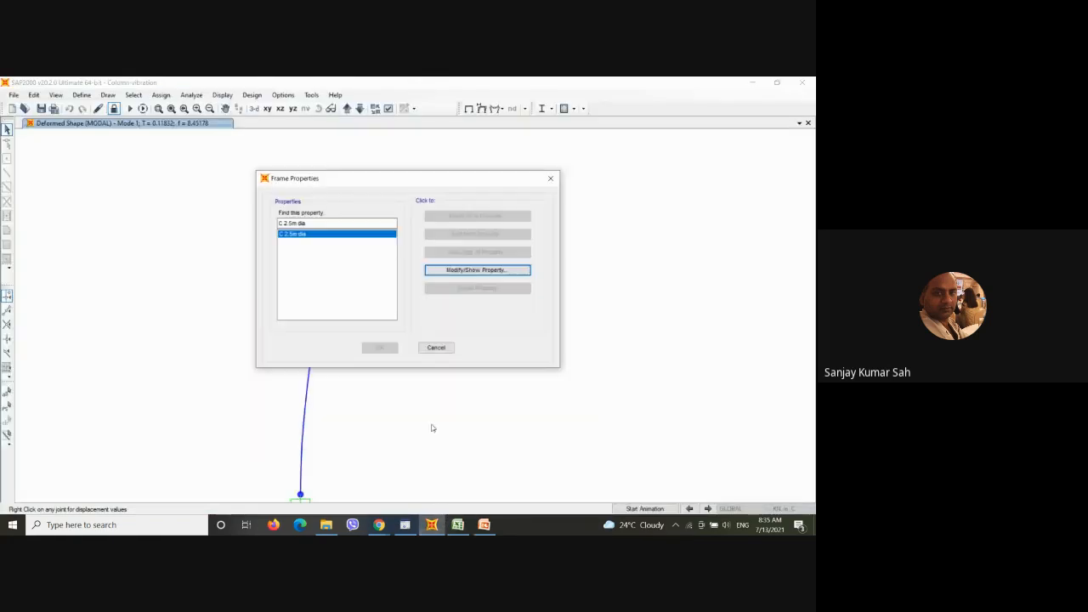
{"action": "left_click", "coordinate": [437, 348]}
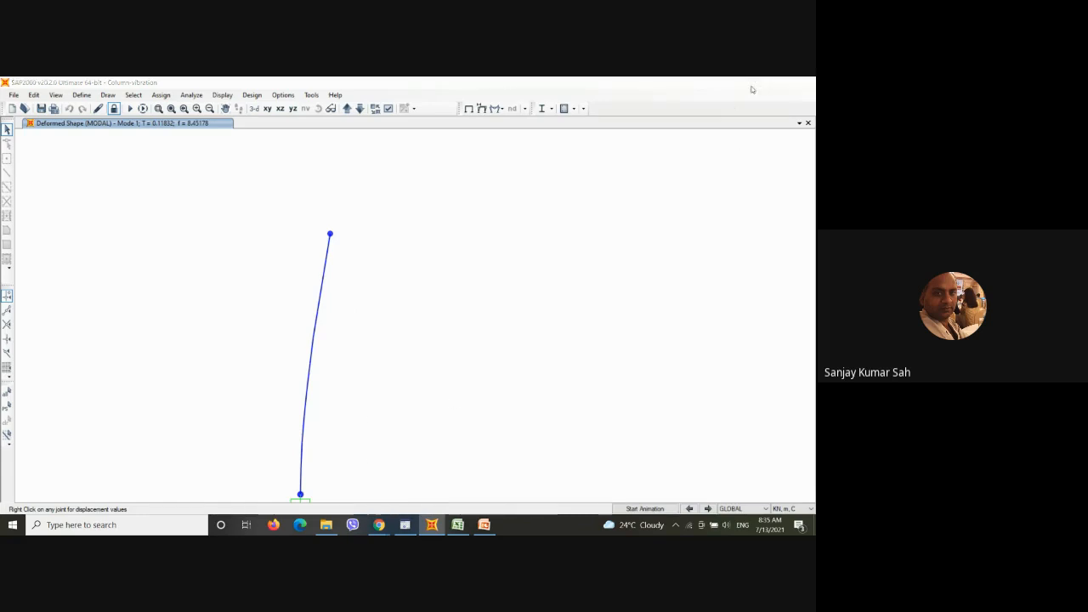
Step: Minimise the open windows to reach the desktop and close the RunAsDate utility
{"action": "left_click", "coordinate": [752, 86]}
{"action": "left_click", "coordinate": [751, 86]}
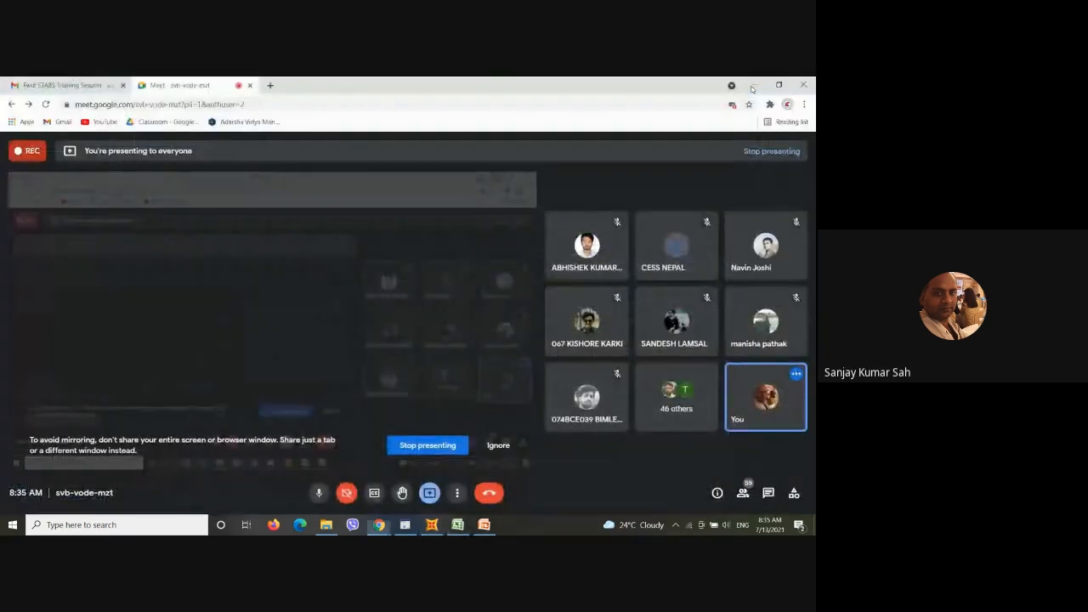
{"action": "left_click", "coordinate": [752, 86]}
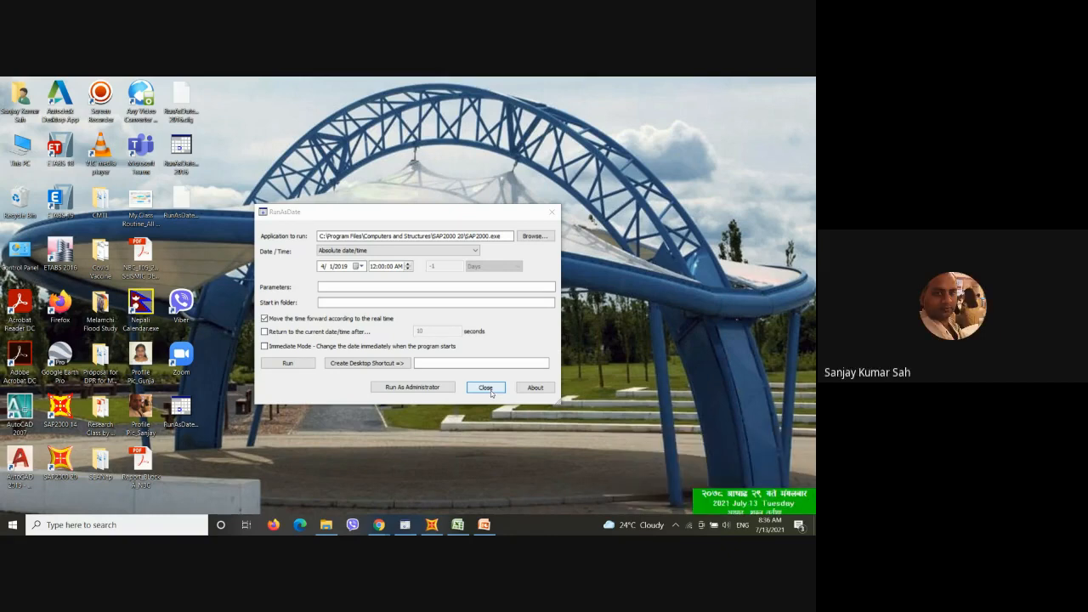
{"action": "left_click", "coordinate": [486, 388]}
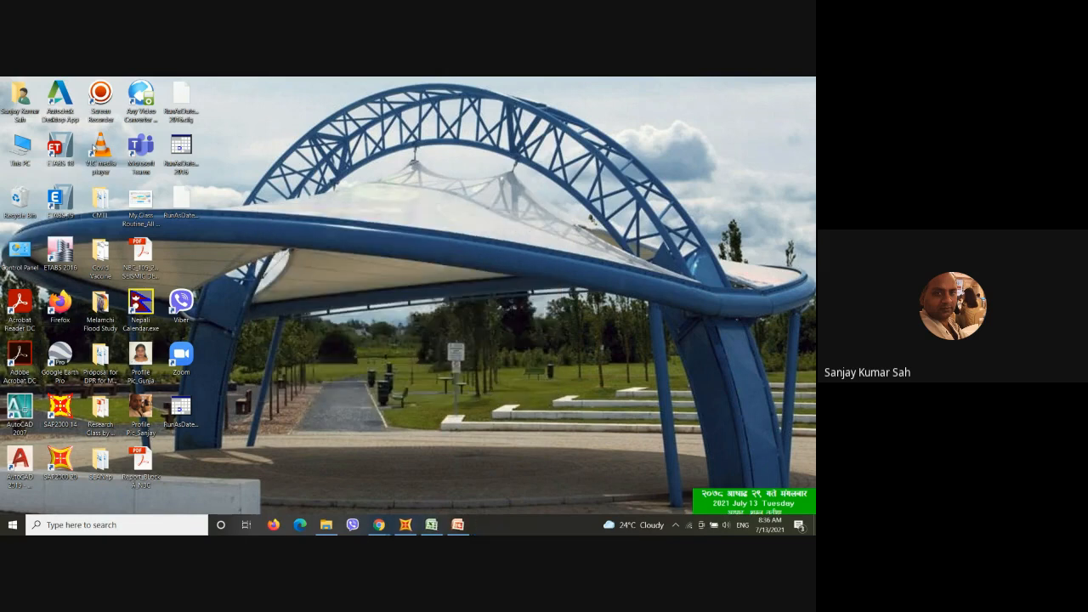
Step: Launch AutoCAD 2019 and sketch an upright S-shaped spline through four points to illustrate the column's deflected shape
{"action": "double_click", "coordinate": [20, 464]}
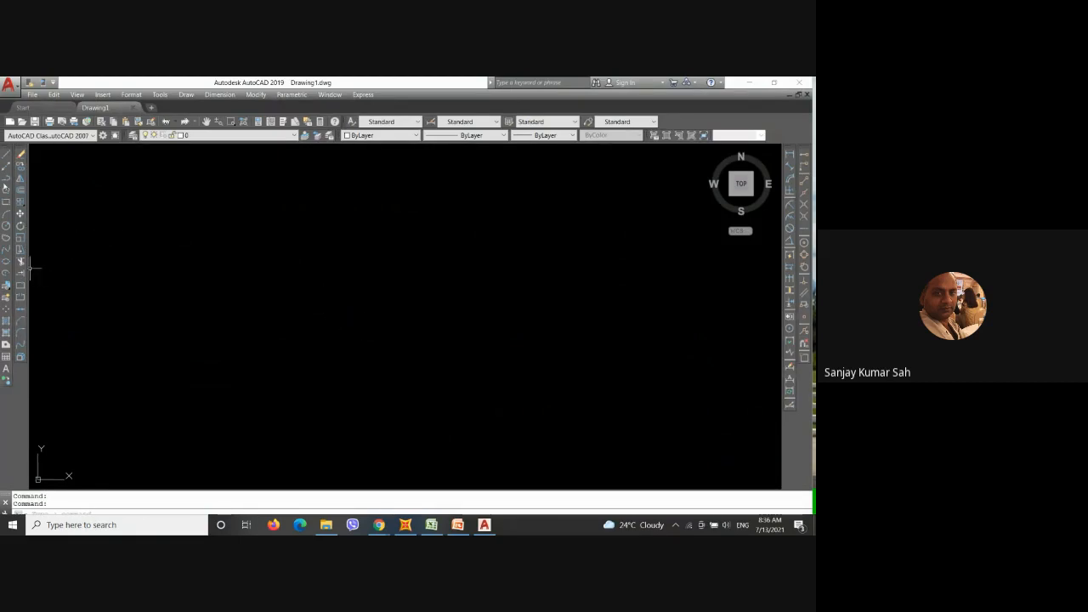
{"action": "left_click", "coordinate": [6, 250]}
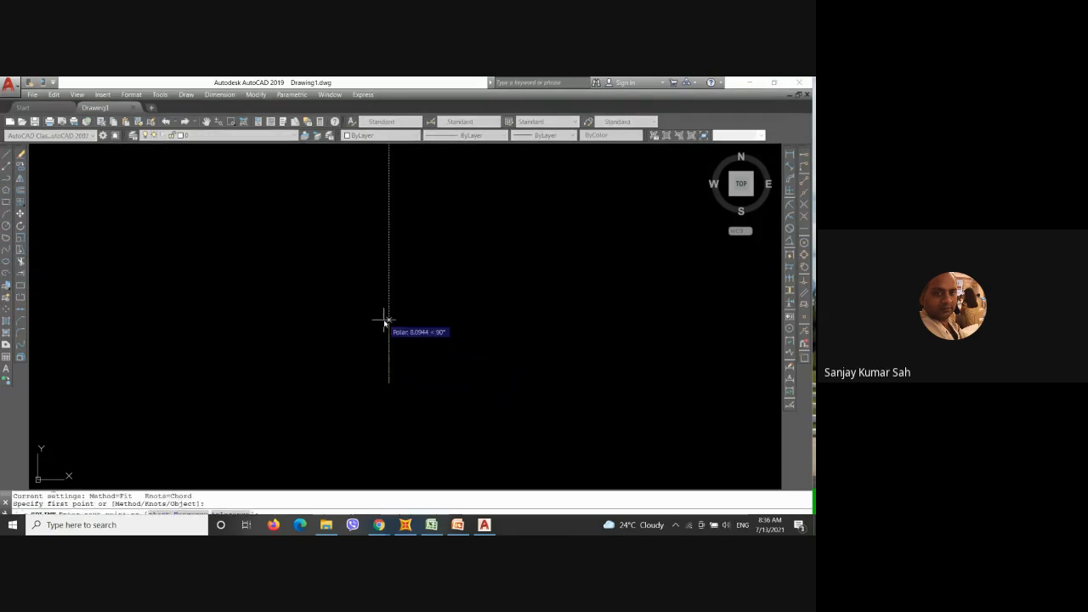
{"action": "left_click", "coordinate": [389, 358]}
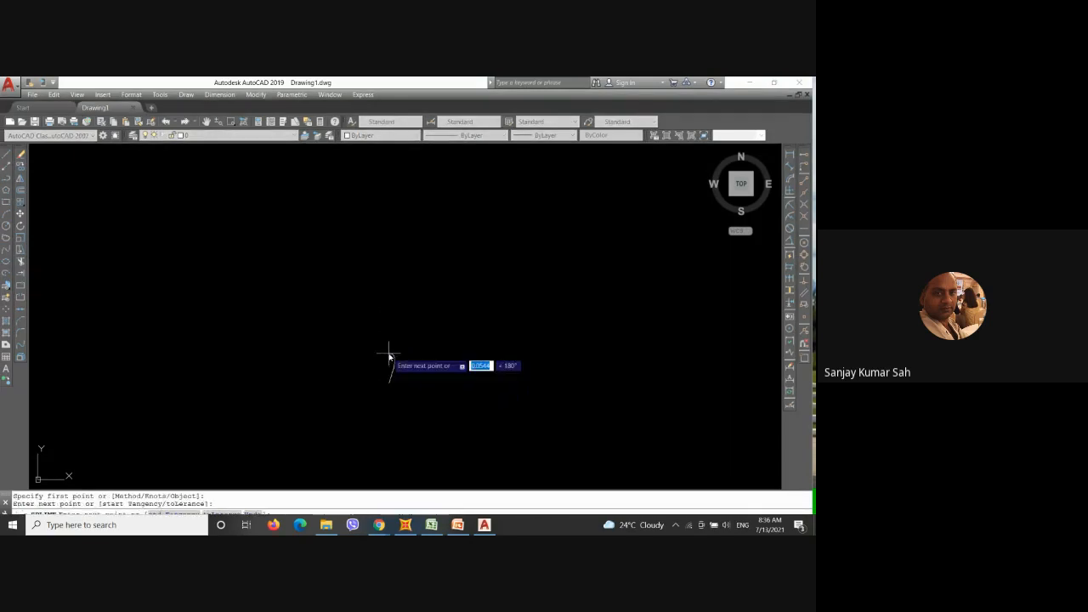
{"action": "left_click", "coordinate": [414, 326]}
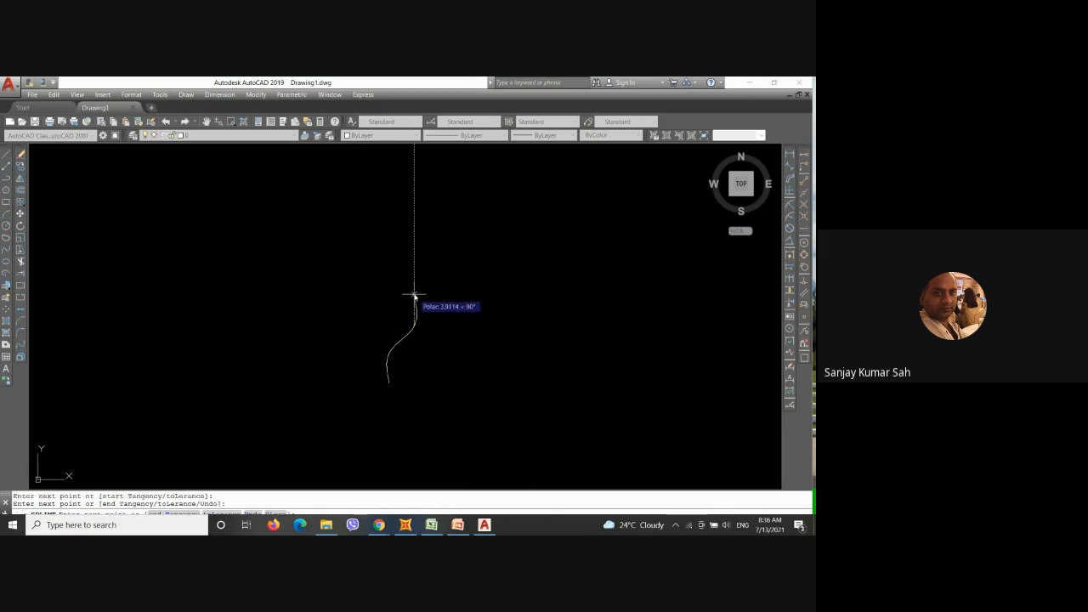
{"action": "left_click", "coordinate": [414, 276]}
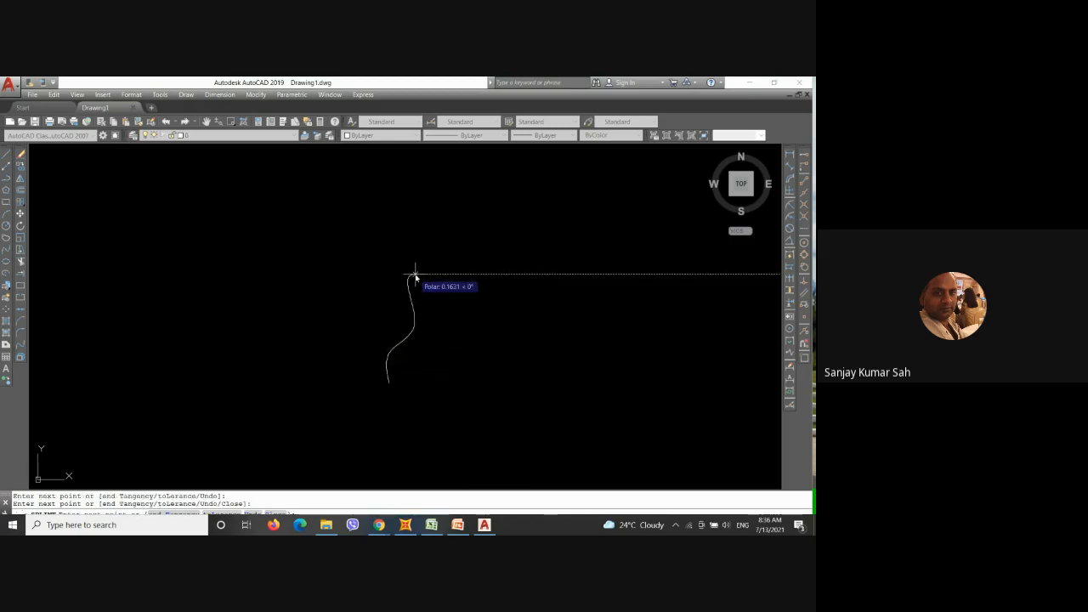
{"action": "key", "text": "Return"}
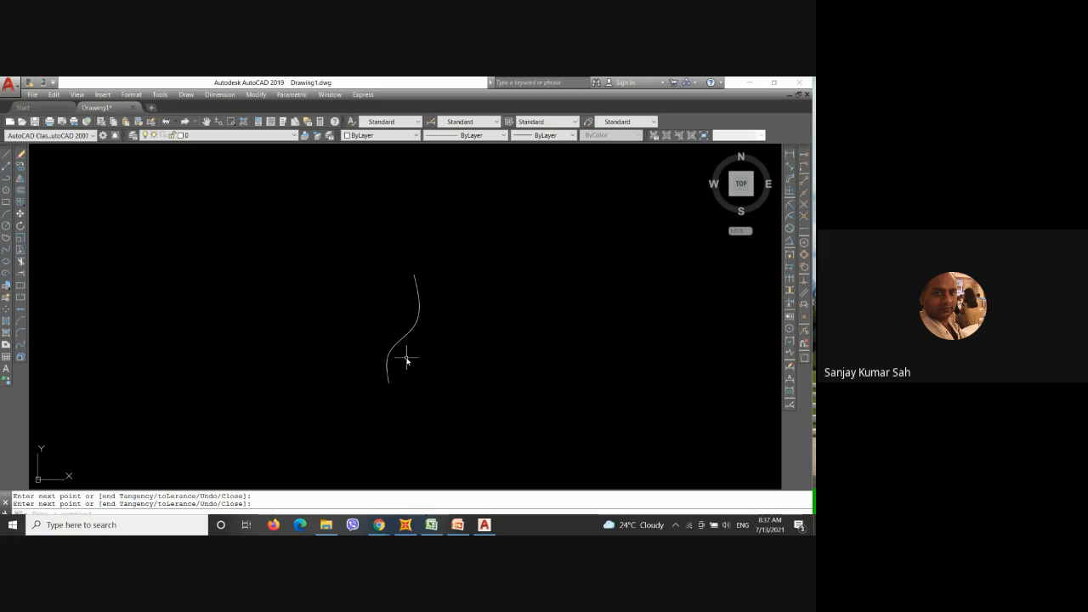
Step: Minimise AutoCAD, switch back to SAP2000 and unlock the column model, accepting deletion of the analysis results
{"action": "left_click", "coordinate": [751, 83]}
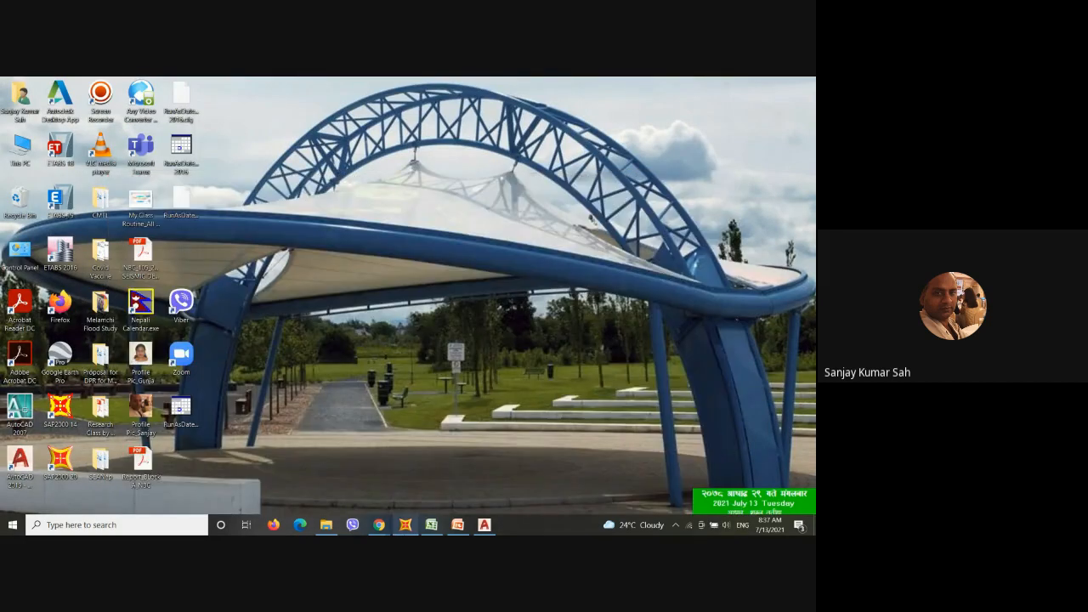
{"action": "left_click", "coordinate": [406, 525]}
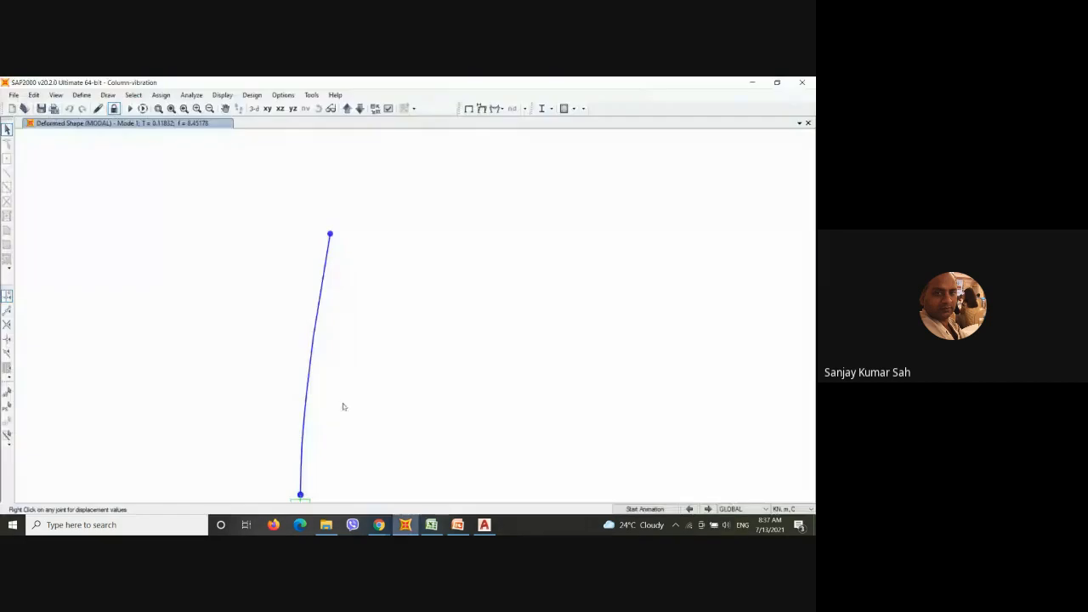
{"action": "left_click", "coordinate": [114, 108]}
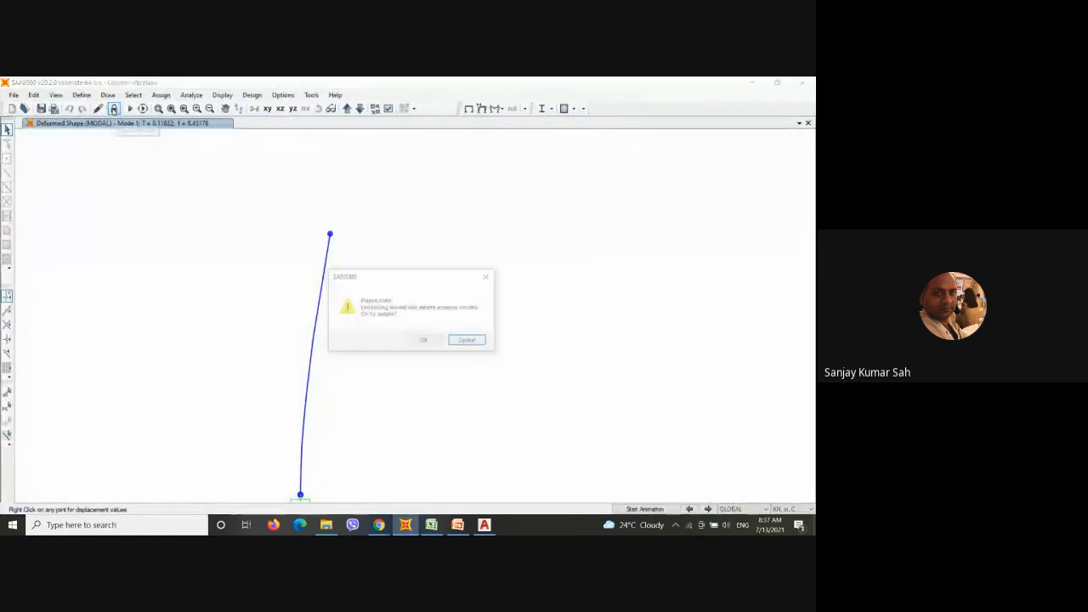
{"action": "left_click", "coordinate": [425, 341]}
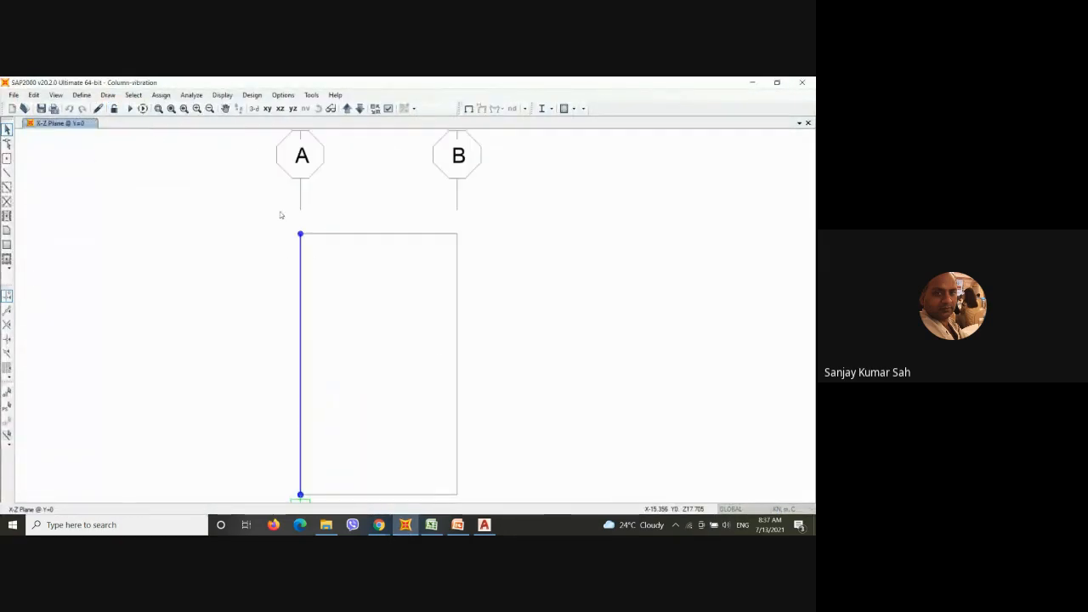
Step: Assign joint restraints to the column's top joint, fixing Translation 2 and all three rotations while leaving Translation 1 and Translation 3 free
{"action": "left_click_drag", "start_coordinate": [279, 208], "coordinate": [332, 289]}
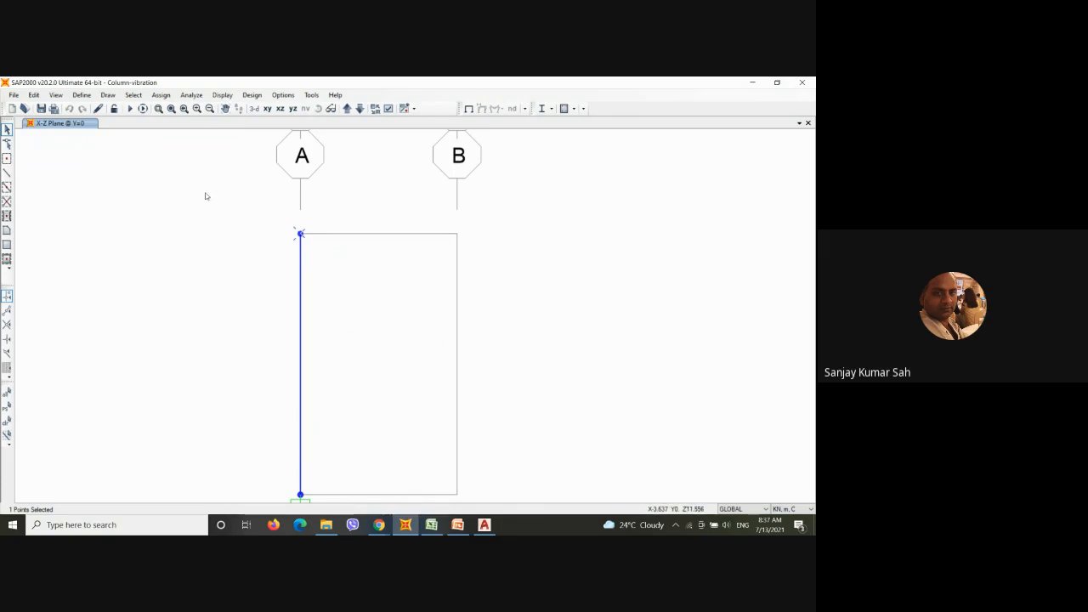
{"action": "left_click", "coordinate": [161, 95]}
{"action": "mouse_move", "coordinate": [180, 108]}
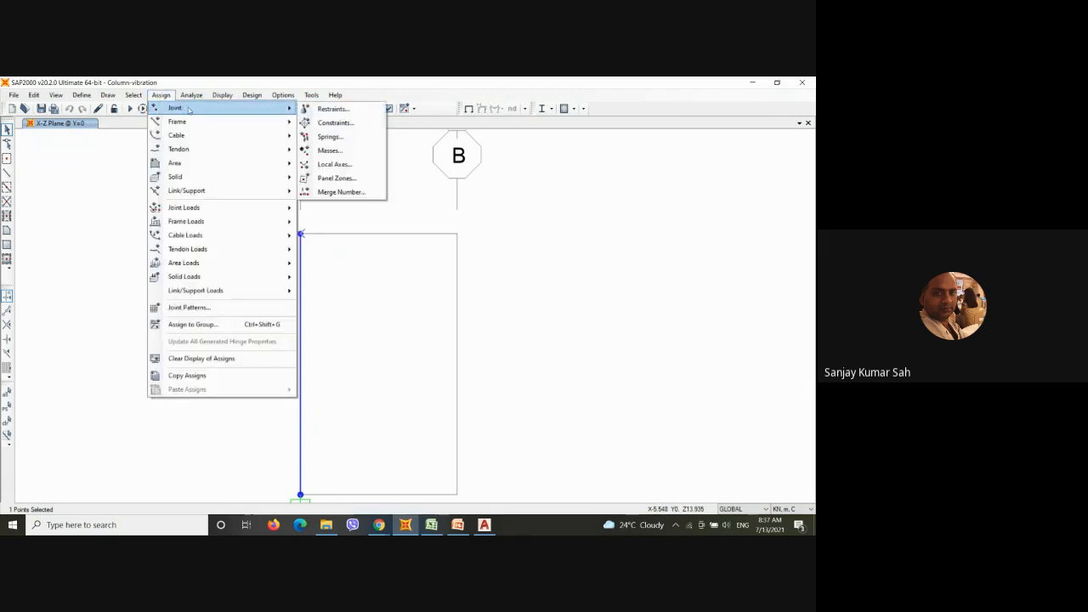
{"action": "left_click", "coordinate": [328, 109]}
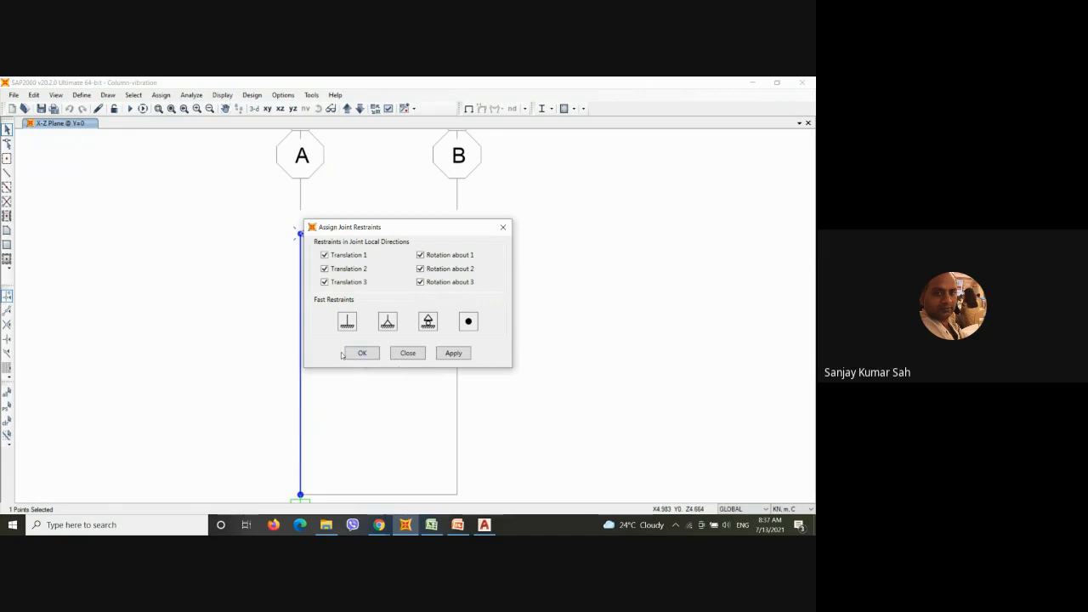
{"action": "left_click", "coordinate": [387, 322]}
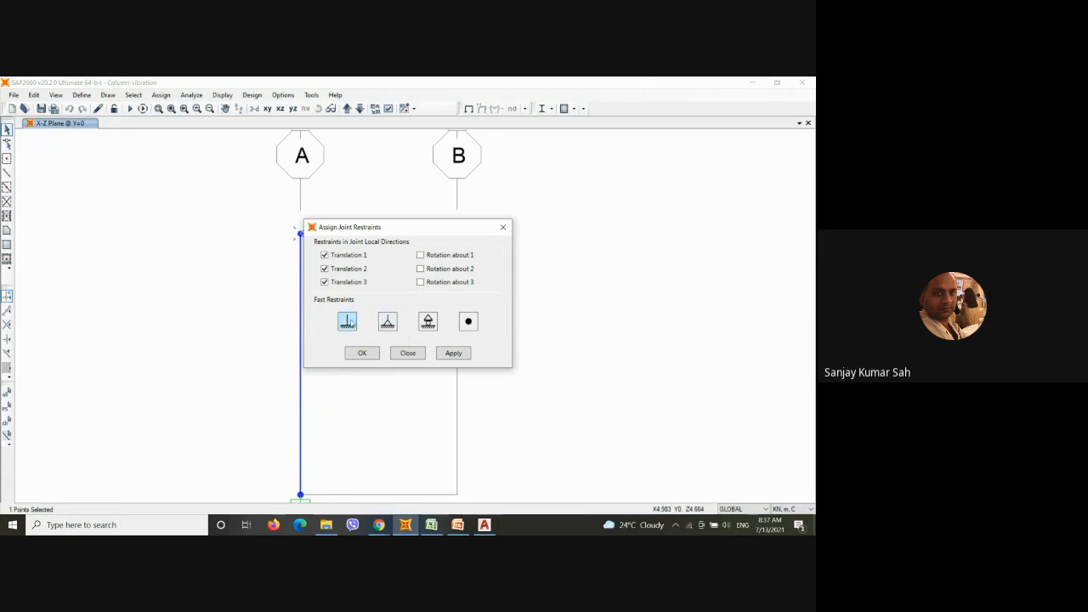
{"action": "left_click", "coordinate": [347, 322]}
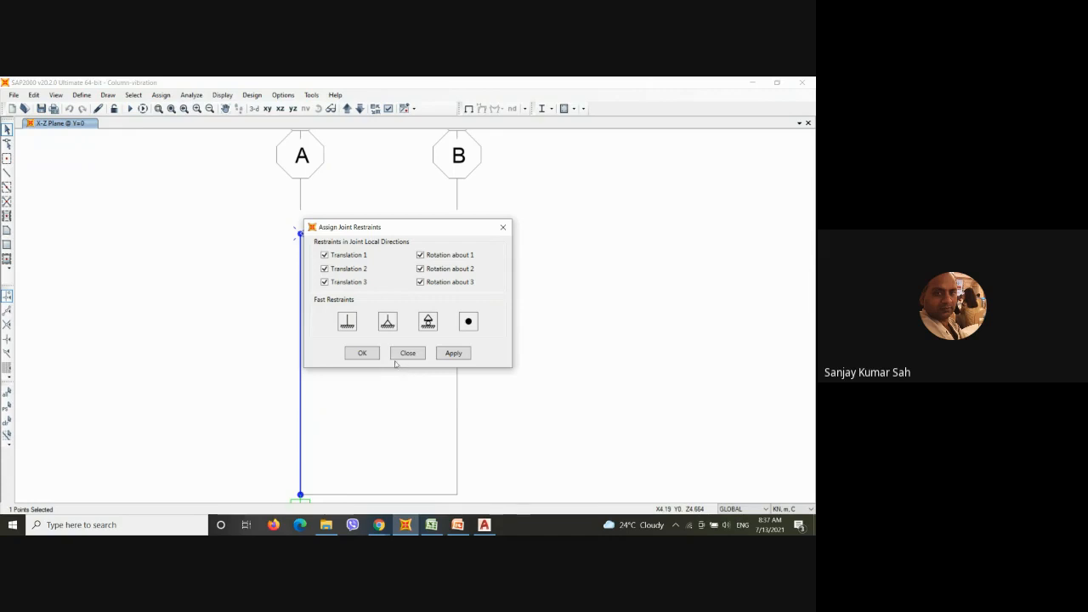
{"action": "left_click", "coordinate": [324, 255]}
{"action": "left_click", "coordinate": [324, 282]}
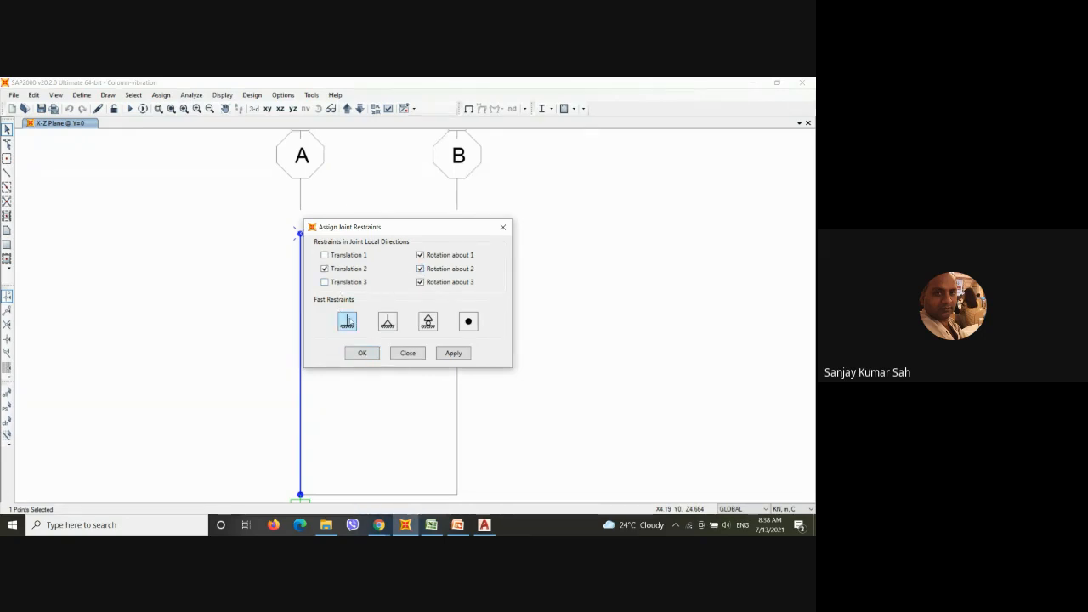
{"action": "left_click", "coordinate": [363, 353]}
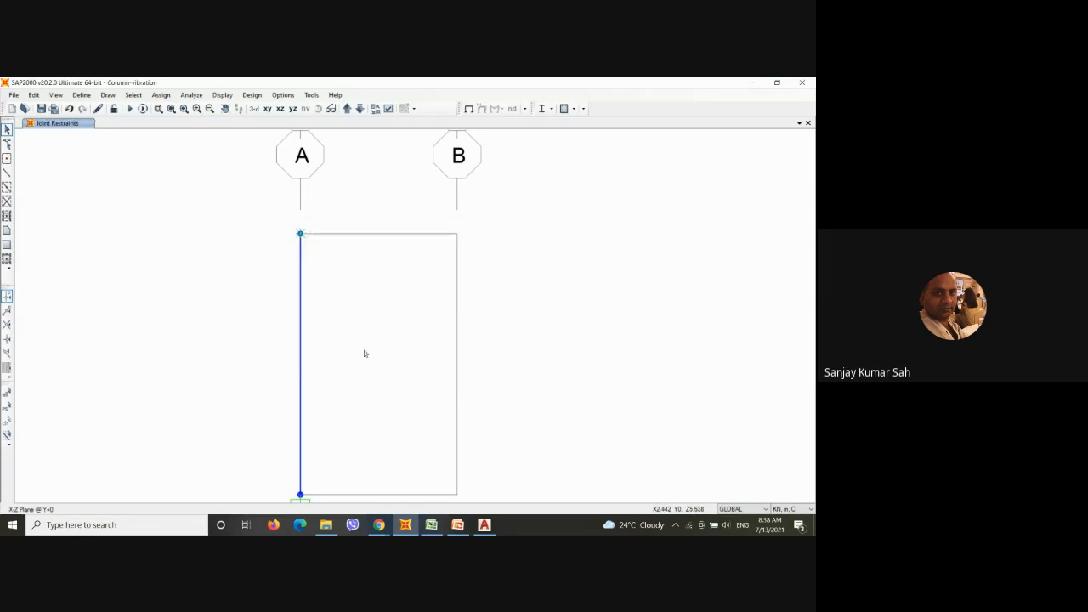
Step: Run the analysis for the DEAD and MODAL load cases with the restrained top joint
{"action": "middle_click_drag", "start_coordinate": [304, 236], "coordinate": [379, 237]}
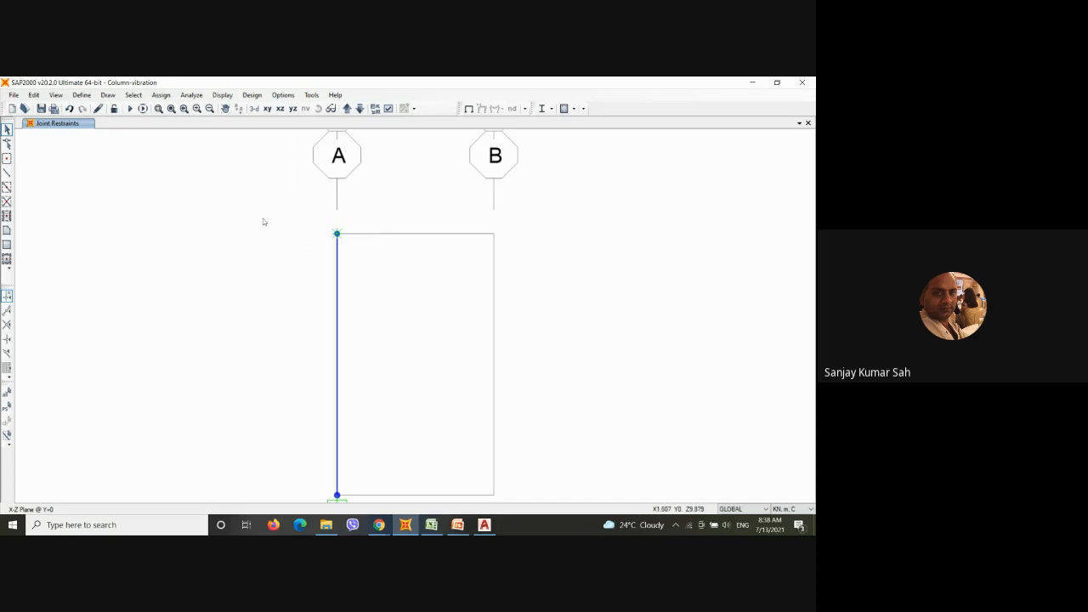
{"action": "left_click", "coordinate": [131, 109]}
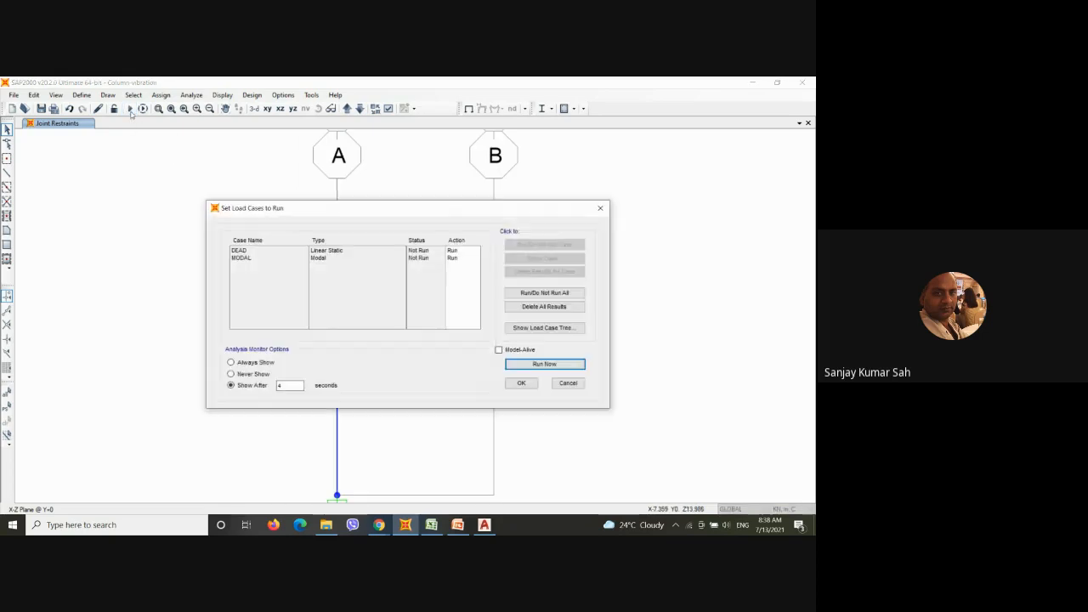
{"action": "left_click", "coordinate": [547, 367]}
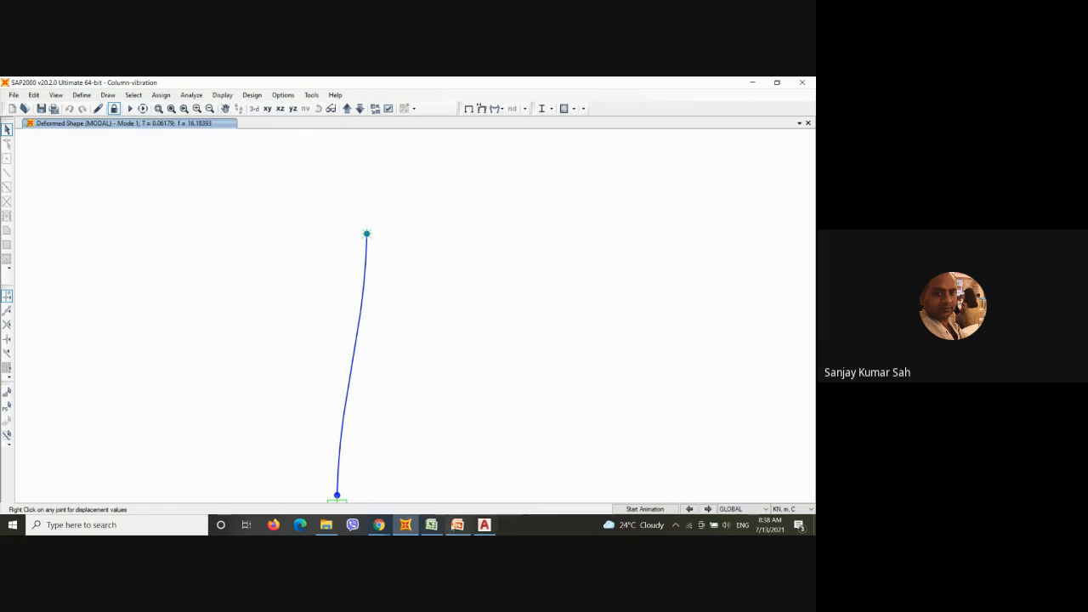
Step: Switch to Excel to compare the natural-period hand calculation with the modal result, and return to SAP2000
{"action": "left_click", "coordinate": [430, 527]}
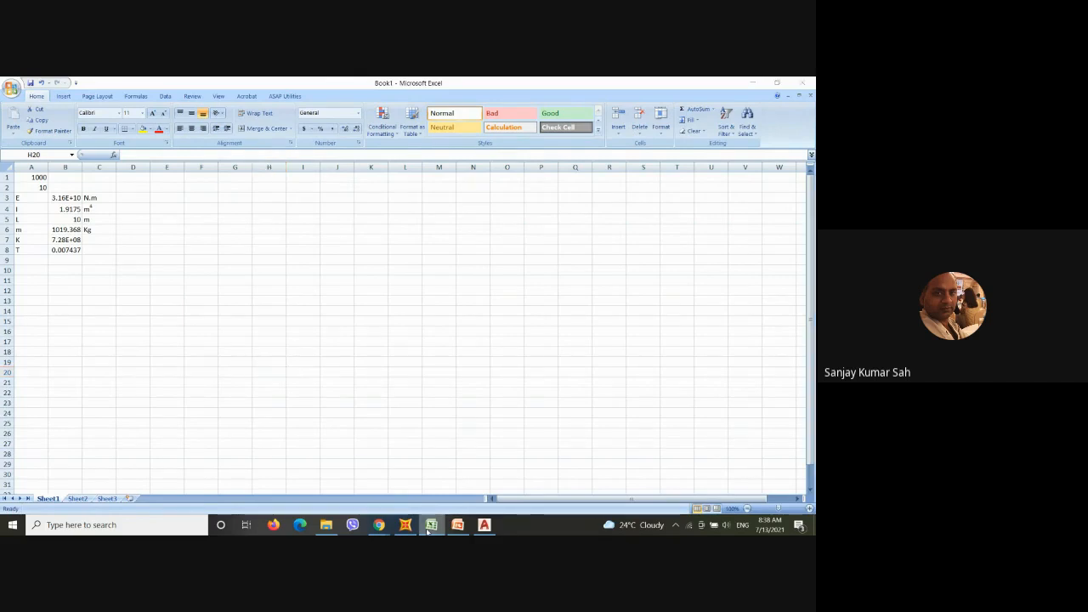
{"action": "left_click", "coordinate": [428, 531]}
{"action": "left_click", "coordinate": [431, 526]}
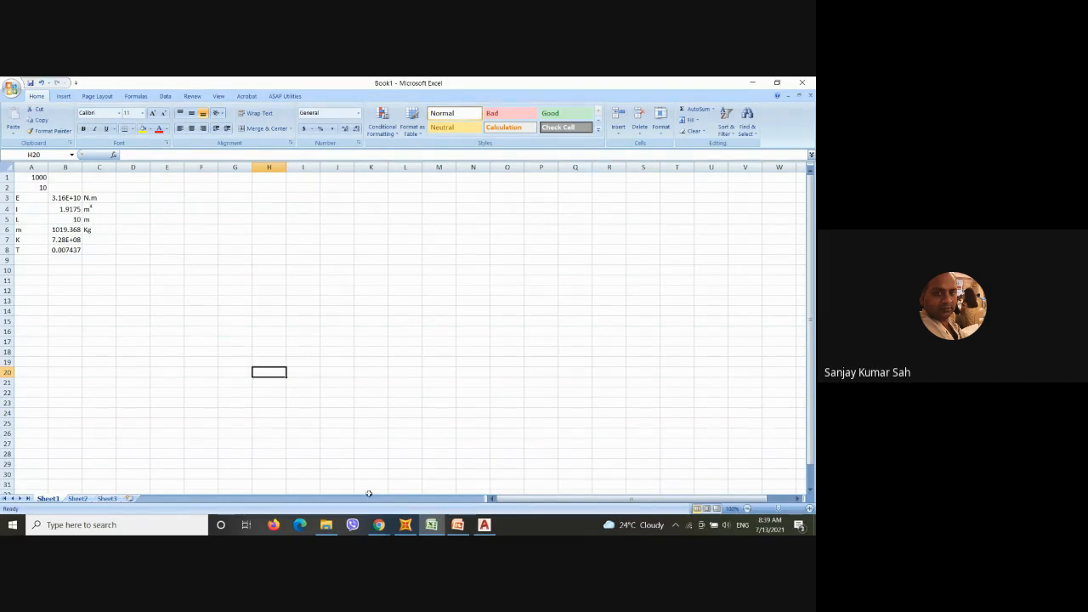
{"action": "left_click", "coordinate": [406, 524]}
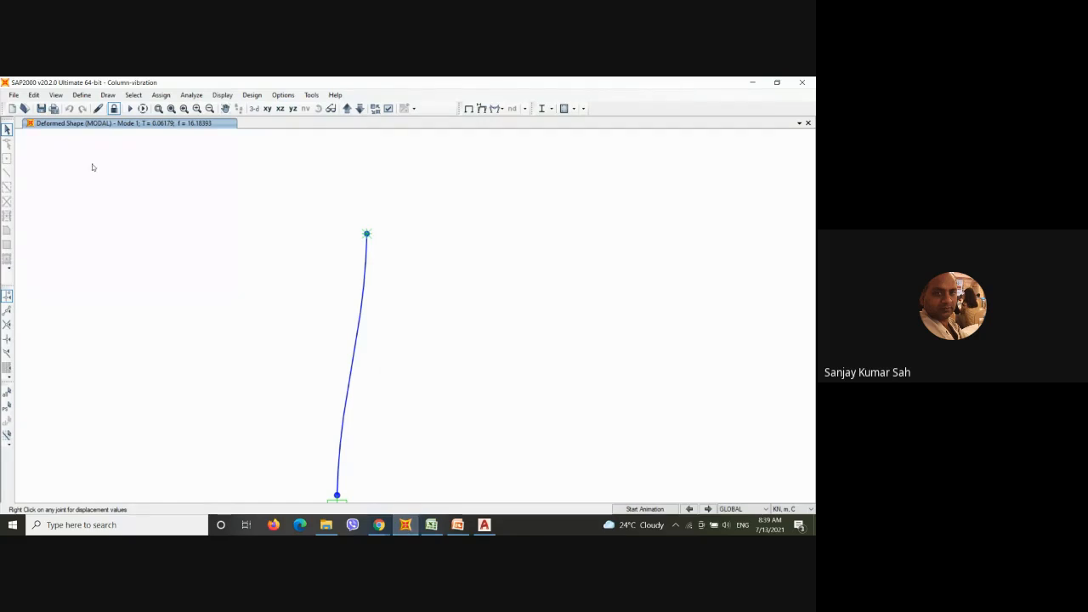
Step: Animate the column's Mode 1 and Mode 2 deformed shapes and stop the animation
{"action": "left_click", "coordinate": [644, 509]}
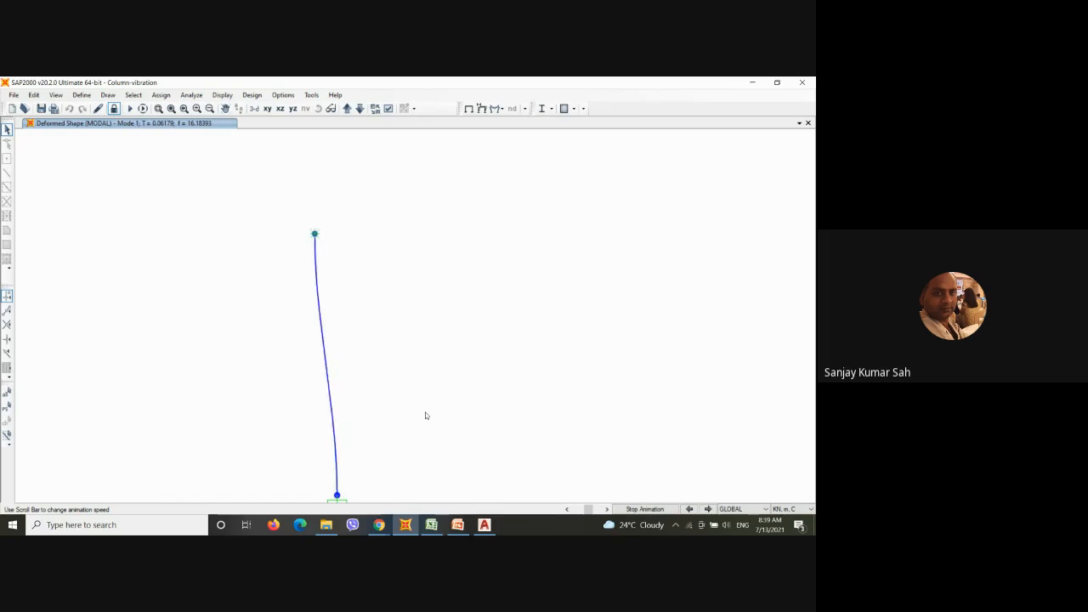
{"action": "left_click", "coordinate": [708, 508]}
{"action": "left_click", "coordinate": [646, 510]}
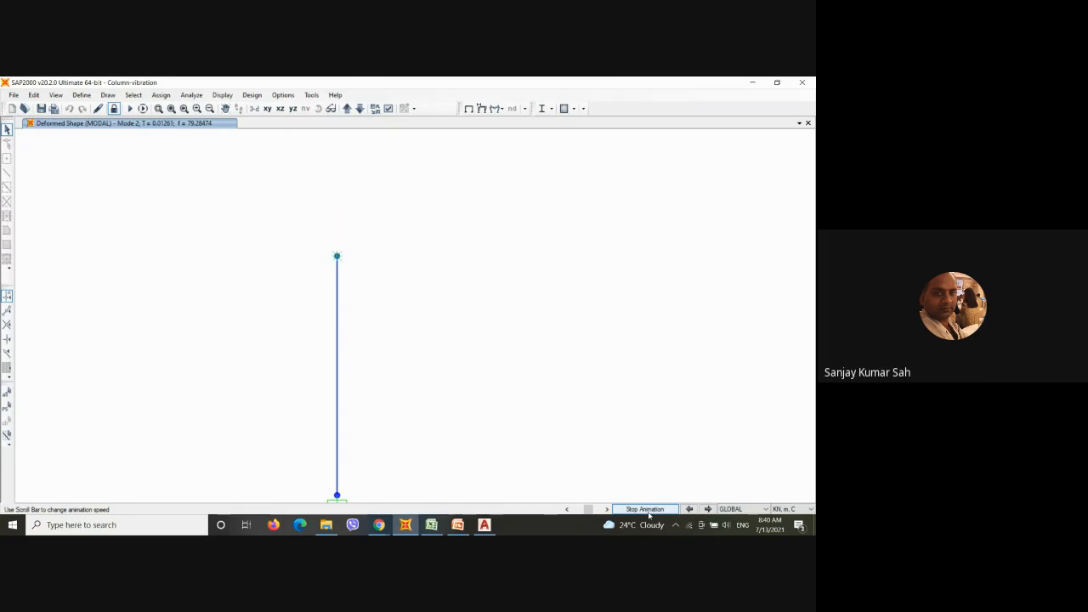
{"action": "left_click", "coordinate": [649, 511]}
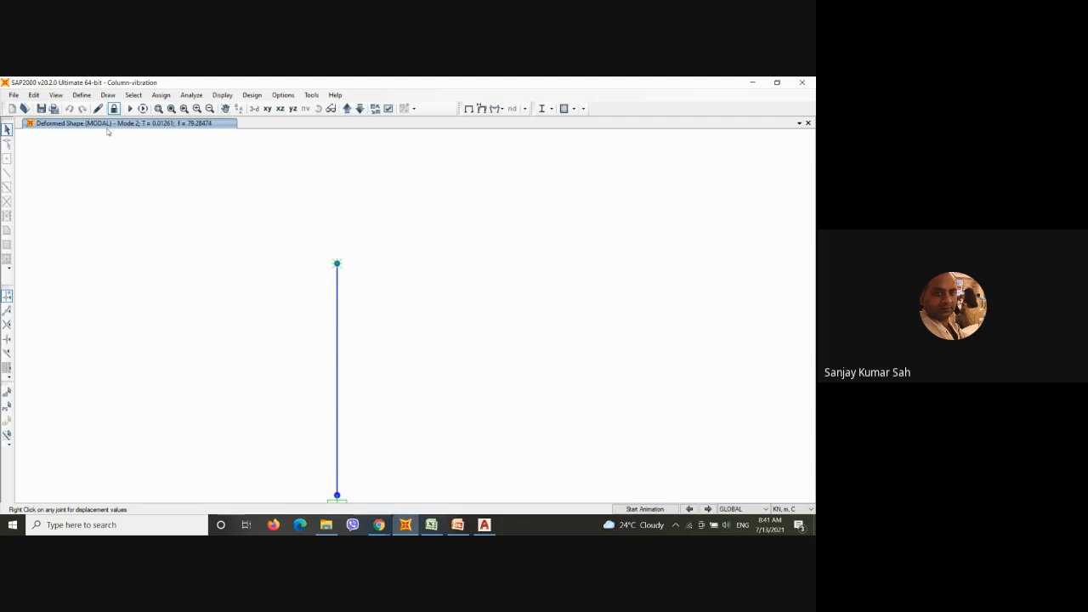
Step: Unlock the model, accepting deletion of the results, and remove all restraints from the column's top joint
{"action": "left_click", "coordinate": [114, 108]}
{"action": "left_click", "coordinate": [424, 340]}
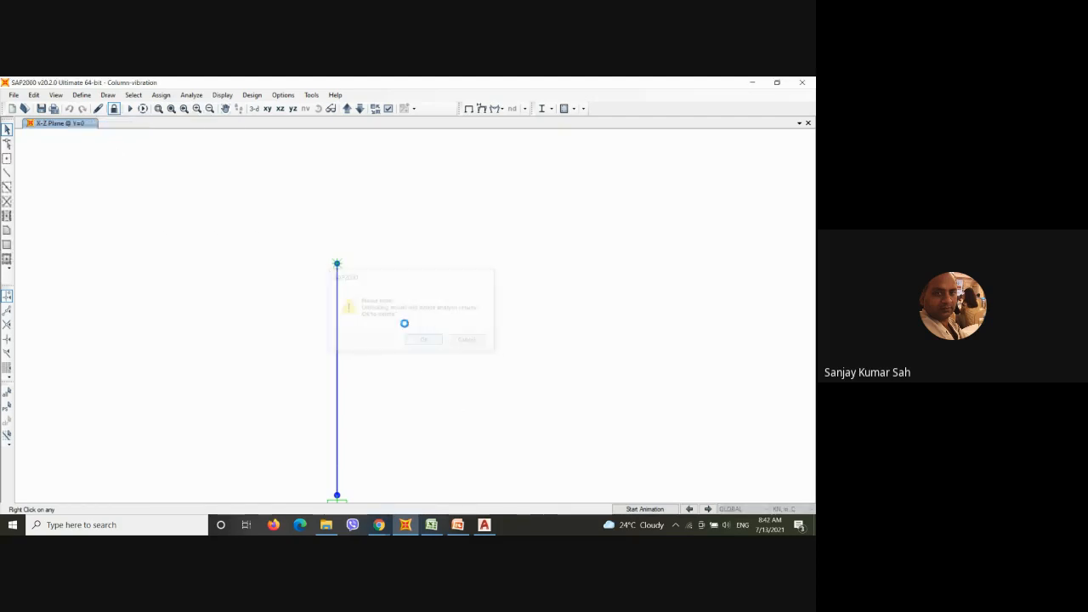
{"action": "left_click_drag", "start_coordinate": [306, 217], "coordinate": [365, 292]}
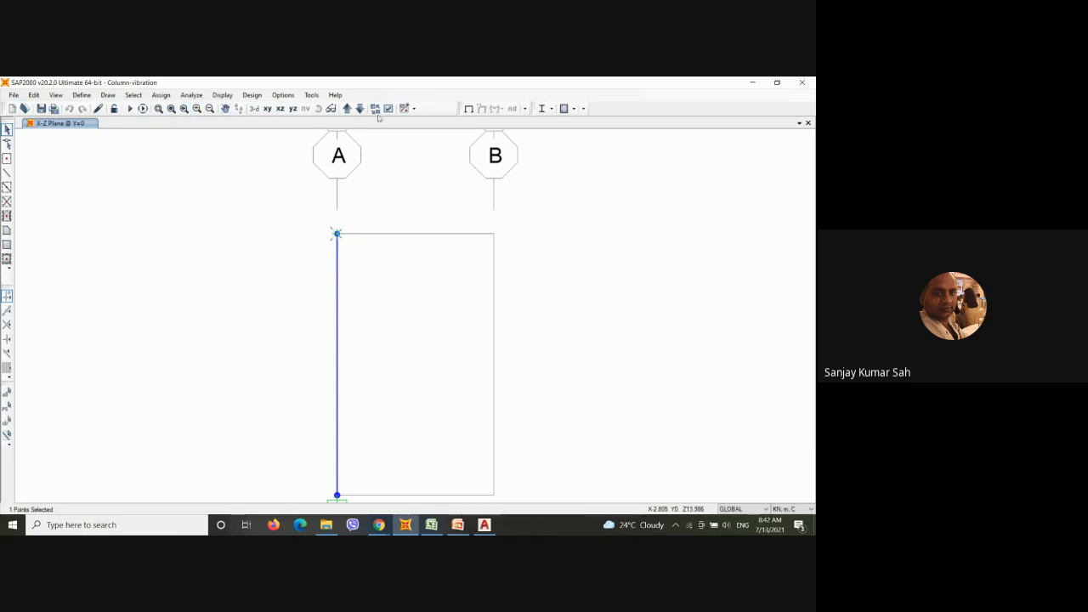
{"action": "left_click", "coordinate": [160, 94]}
{"action": "mouse_move", "coordinate": [177, 113]}
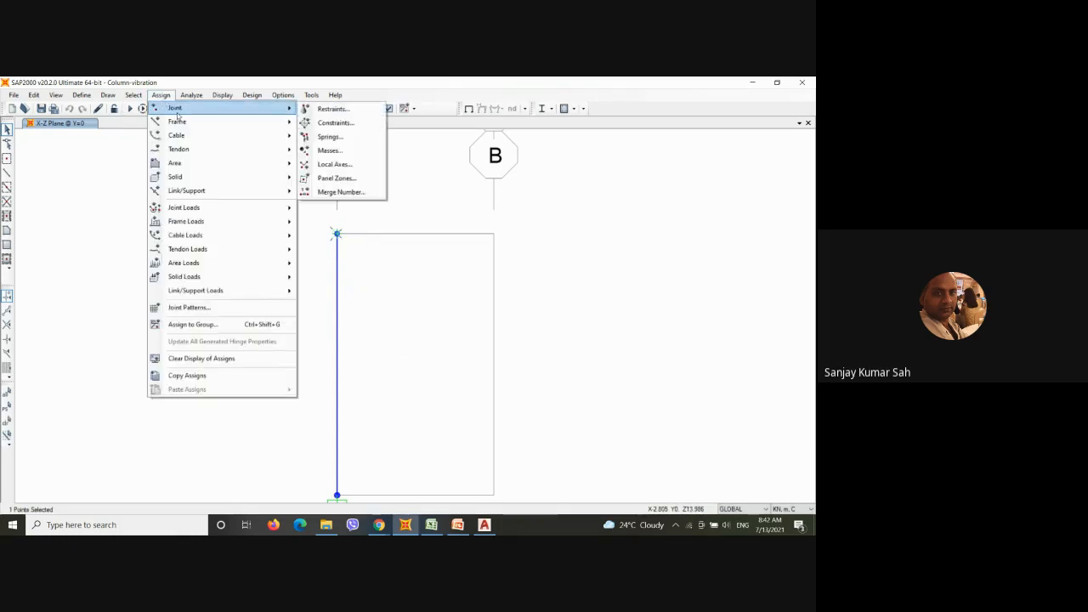
{"action": "left_click", "coordinate": [333, 109]}
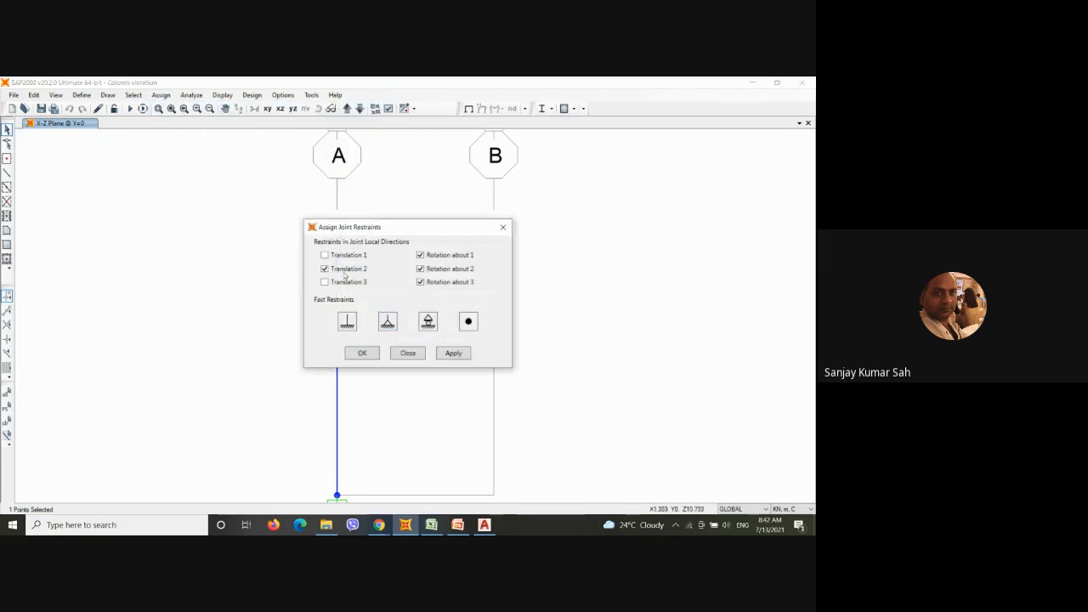
{"action": "left_click", "coordinate": [325, 269]}
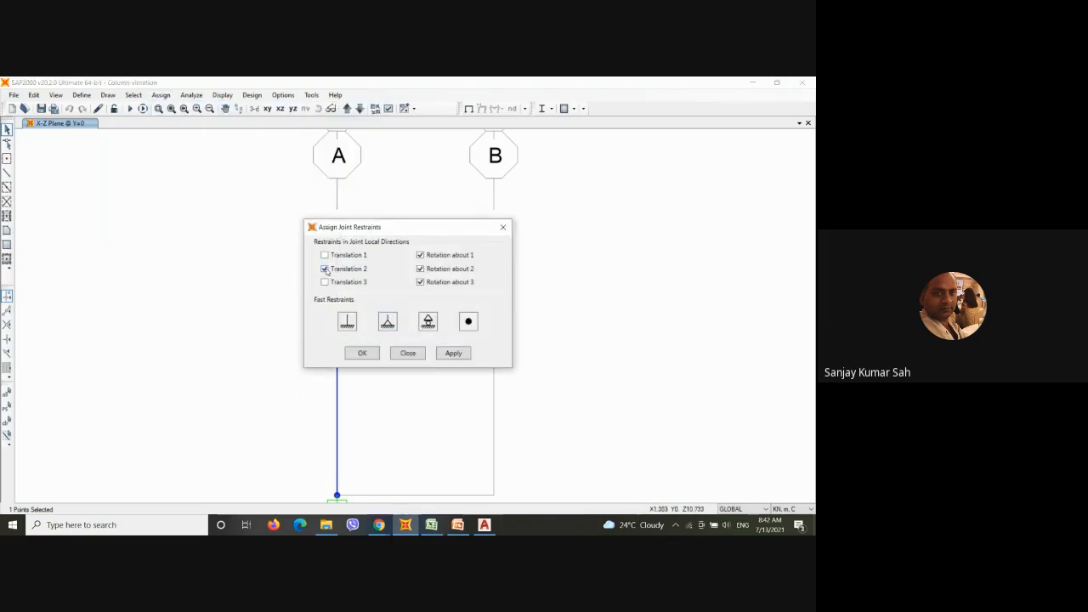
{"action": "left_click", "coordinate": [468, 320]}
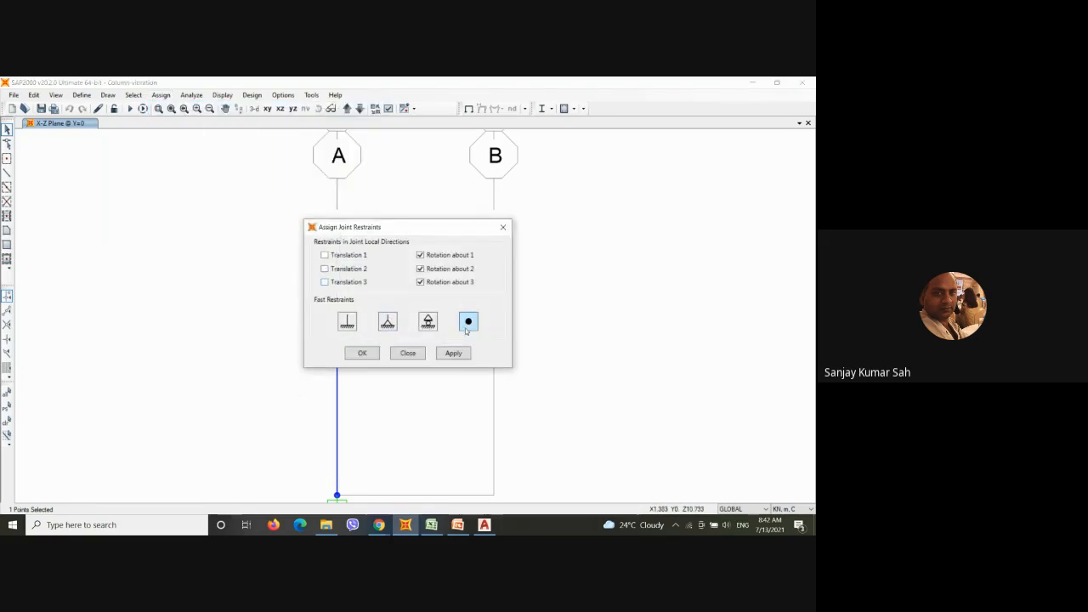
{"action": "left_click", "coordinate": [361, 353]}
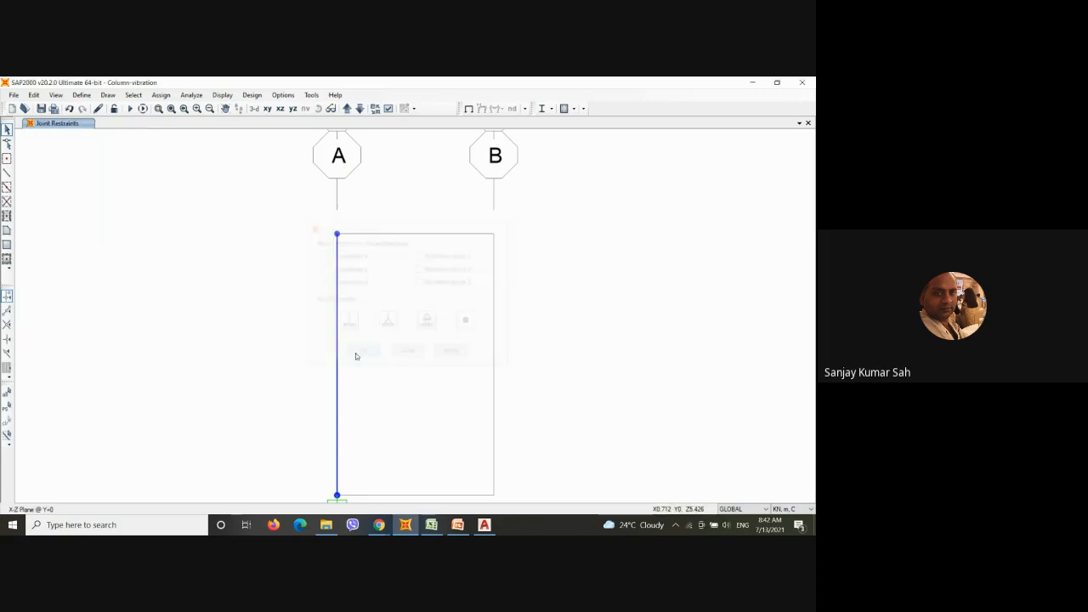
Step: Set the analysis options to Space Frame so that all six degrees of freedom are available
{"action": "left_click", "coordinate": [130, 109]}
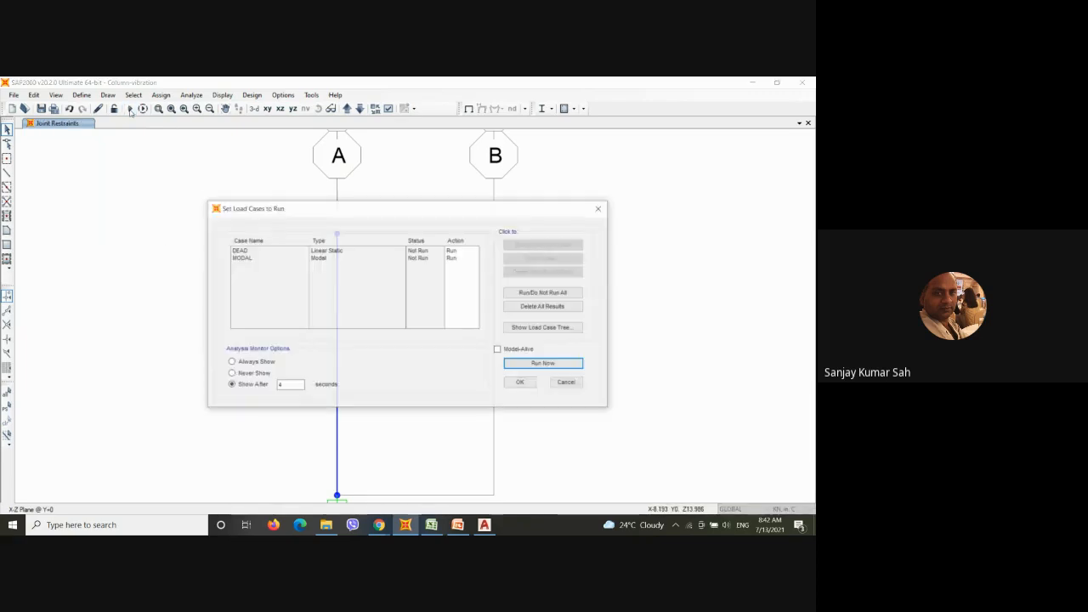
{"action": "left_click", "coordinate": [567, 383]}
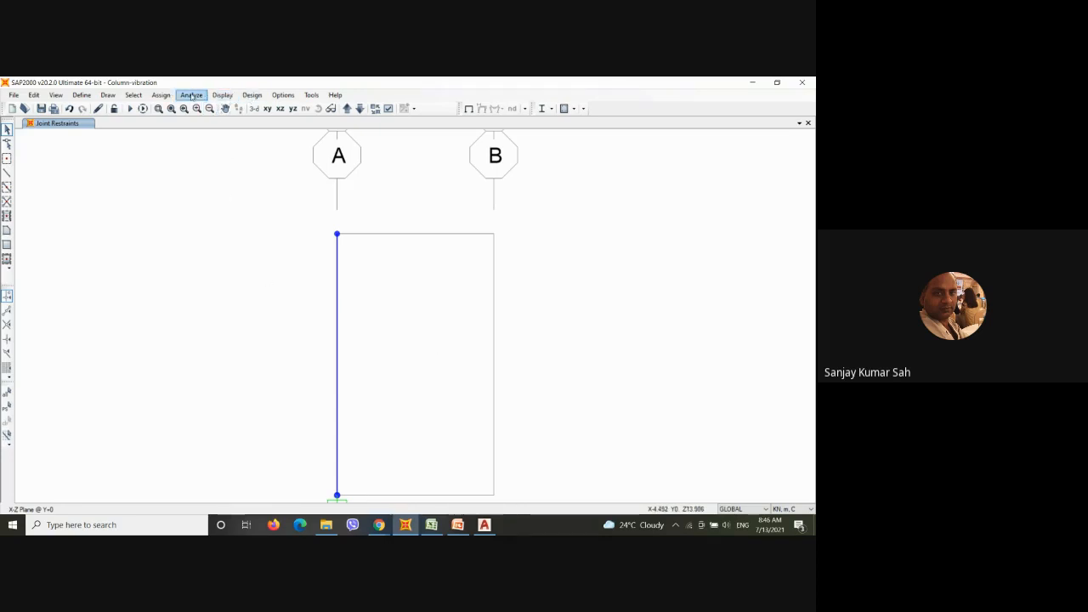
{"action": "left_click", "coordinate": [222, 94]}
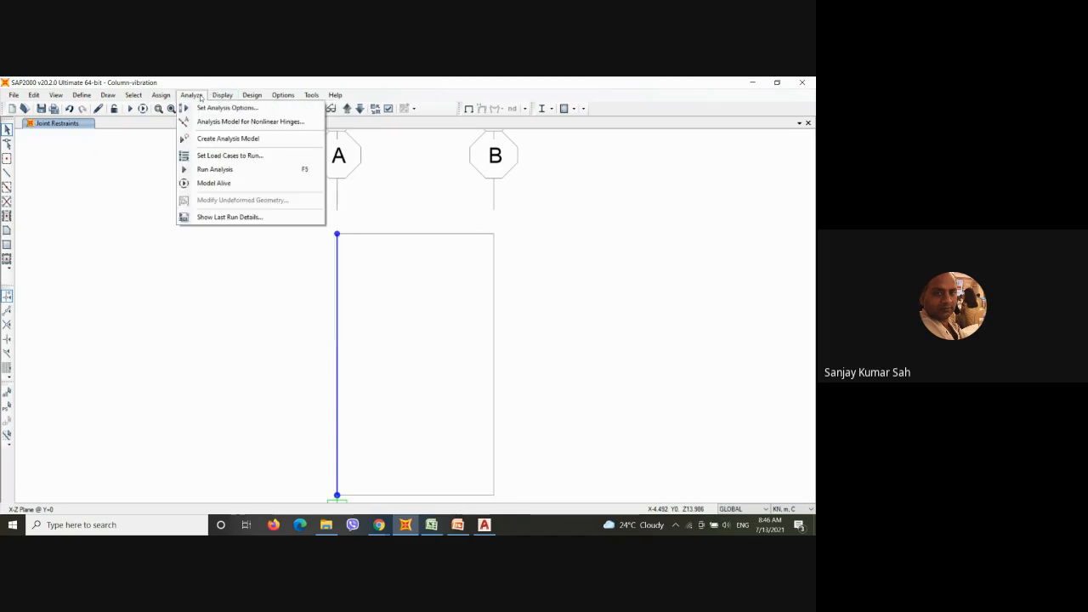
{"action": "left_click", "coordinate": [183, 96]}
{"action": "left_click", "coordinate": [188, 95]}
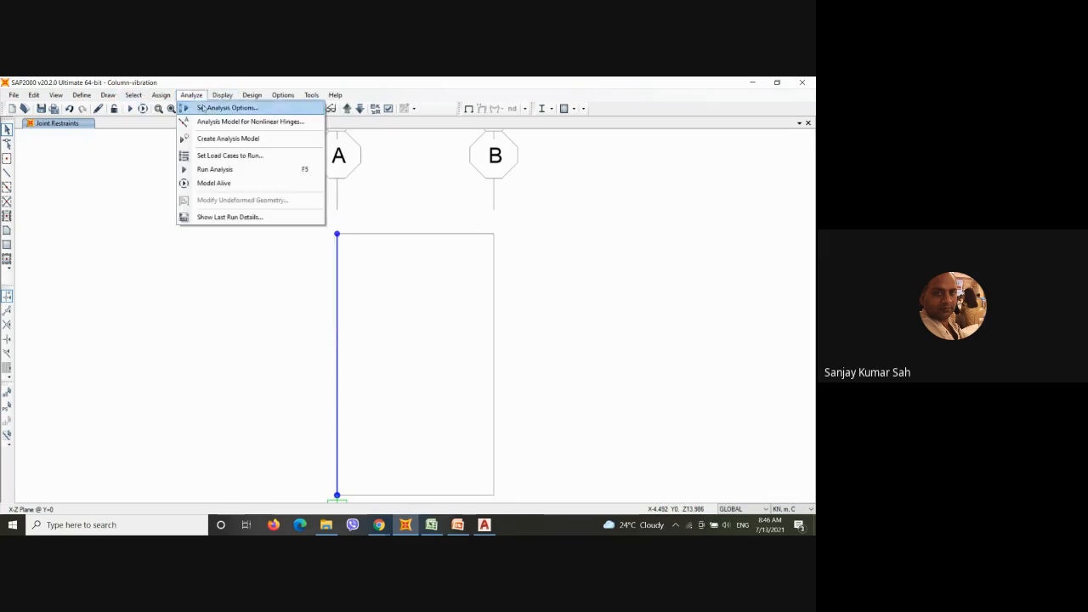
{"action": "left_click", "coordinate": [216, 108]}
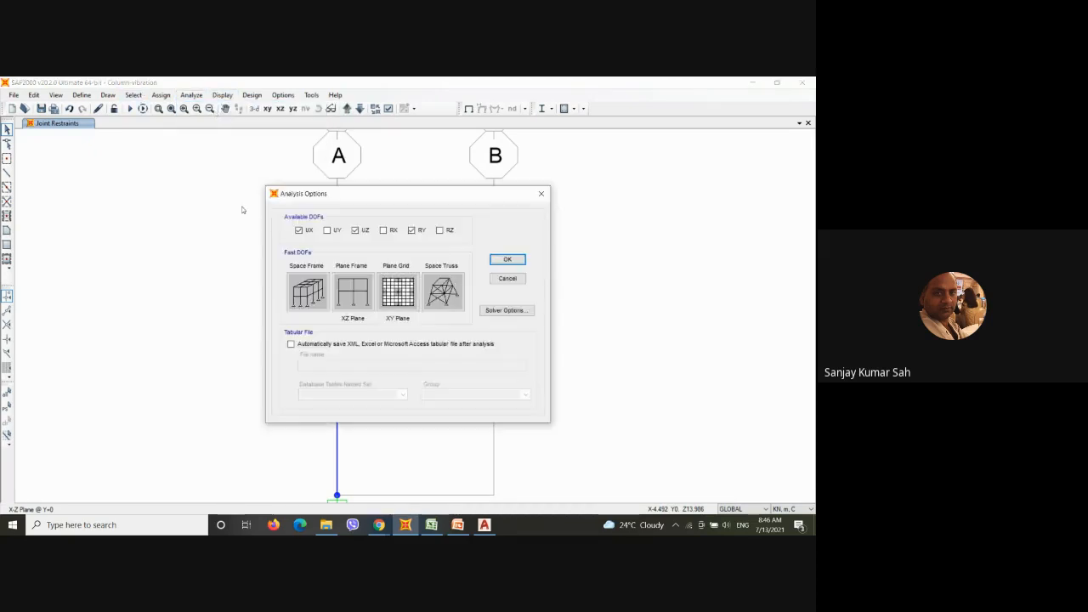
{"action": "left_click", "coordinate": [309, 291]}
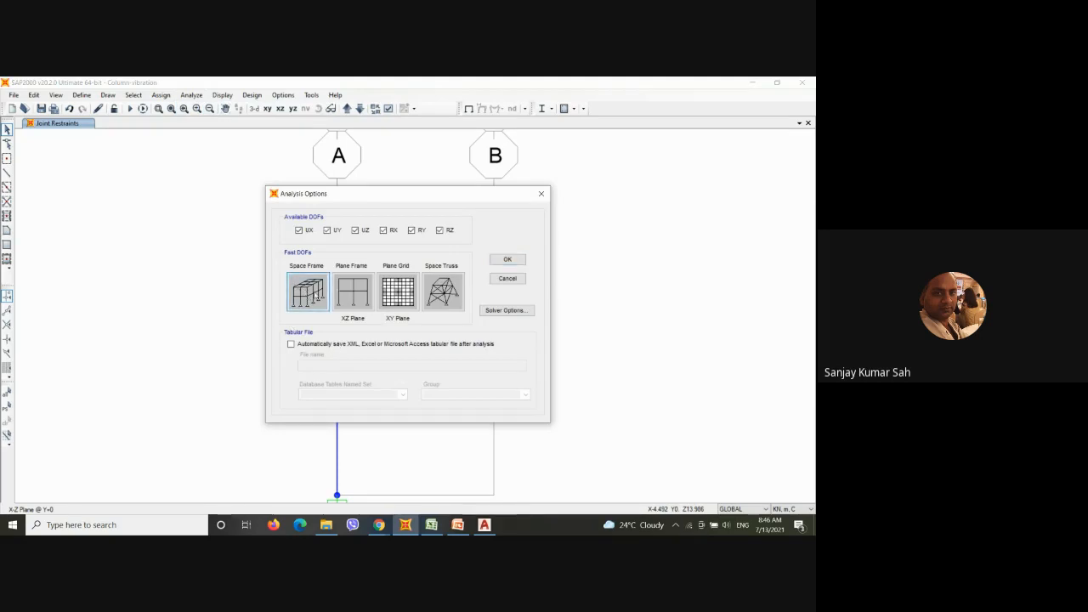
{"action": "left_click", "coordinate": [508, 260]}
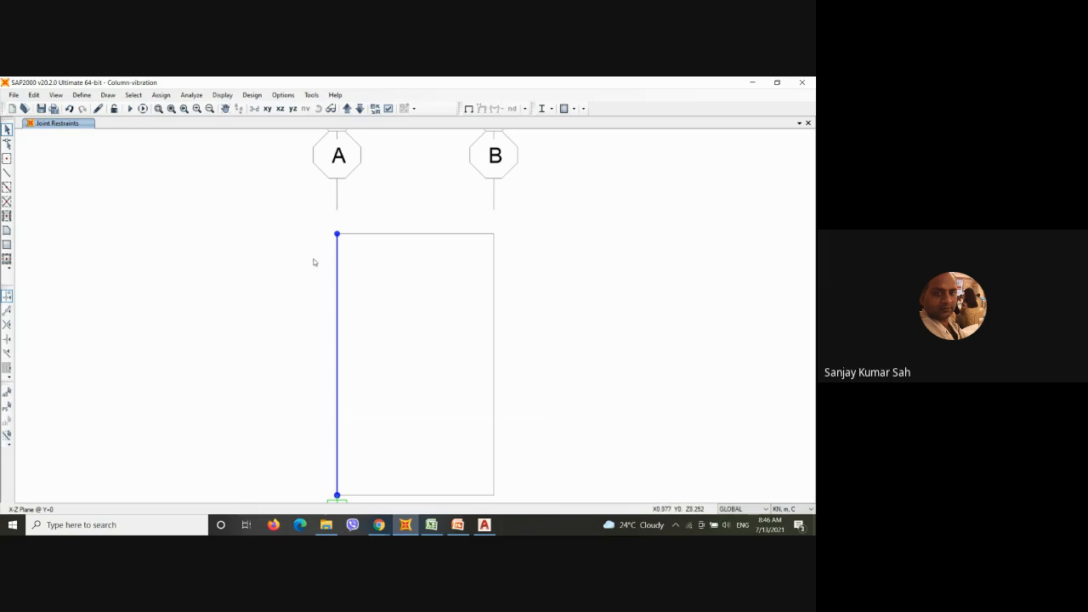
Step: Run the DEAD and MODAL load cases with the free top joint and step through the mode shapes up to Mode 3
{"action": "left_click", "coordinate": [130, 109]}
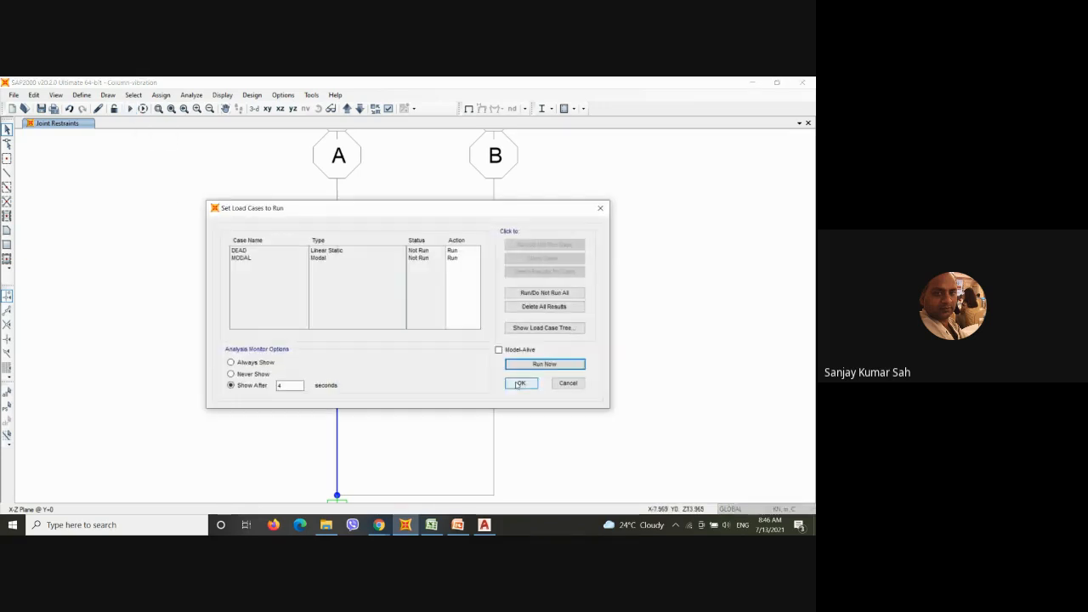
{"action": "left_click", "coordinate": [545, 364]}
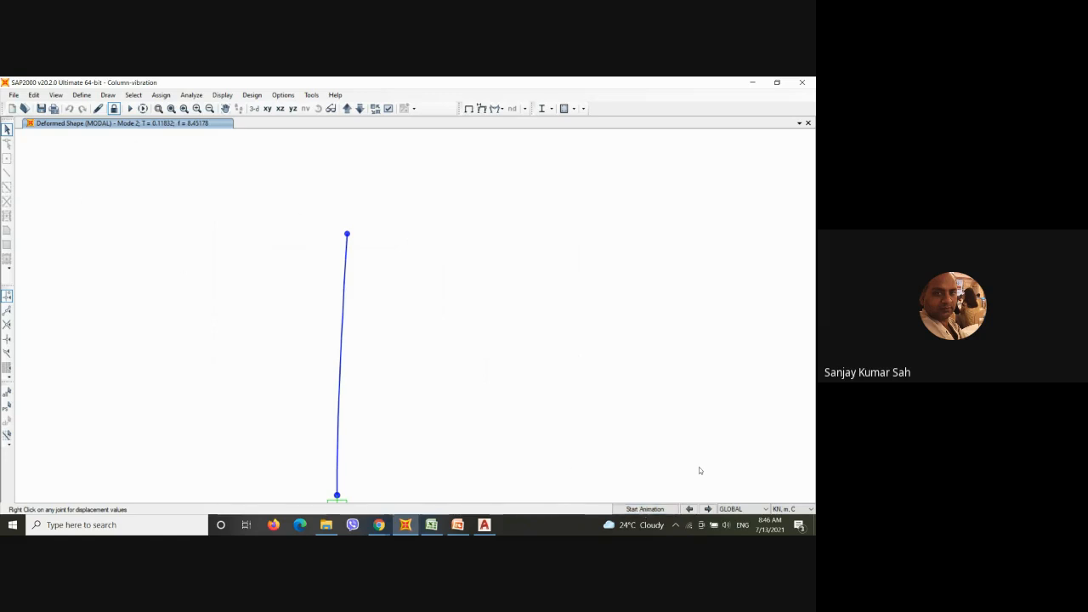
{"action": "left_click", "coordinate": [690, 509]}
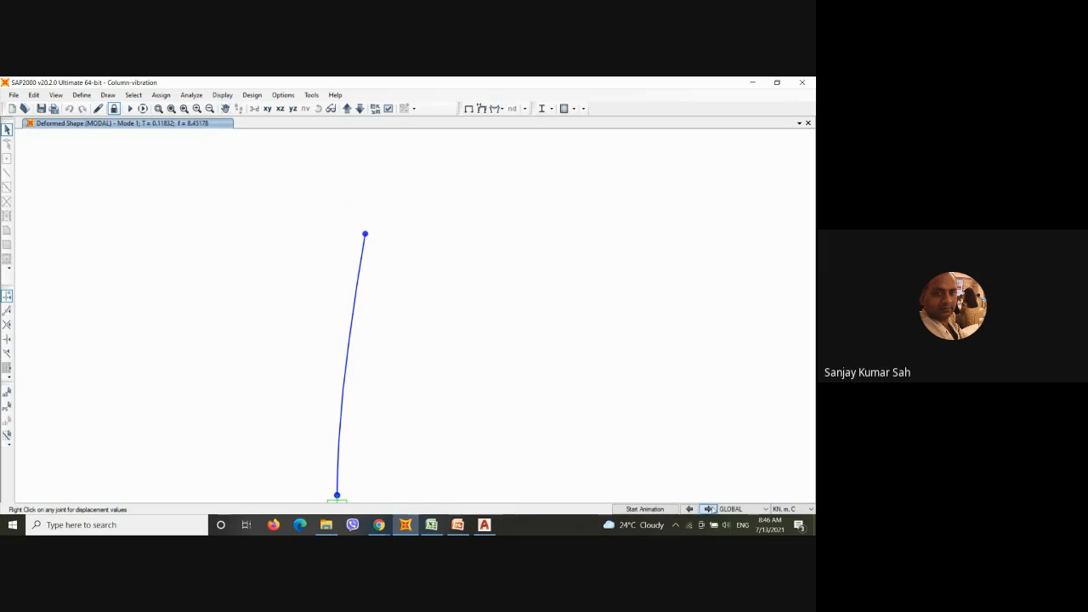
{"action": "left_click", "coordinate": [710, 508]}
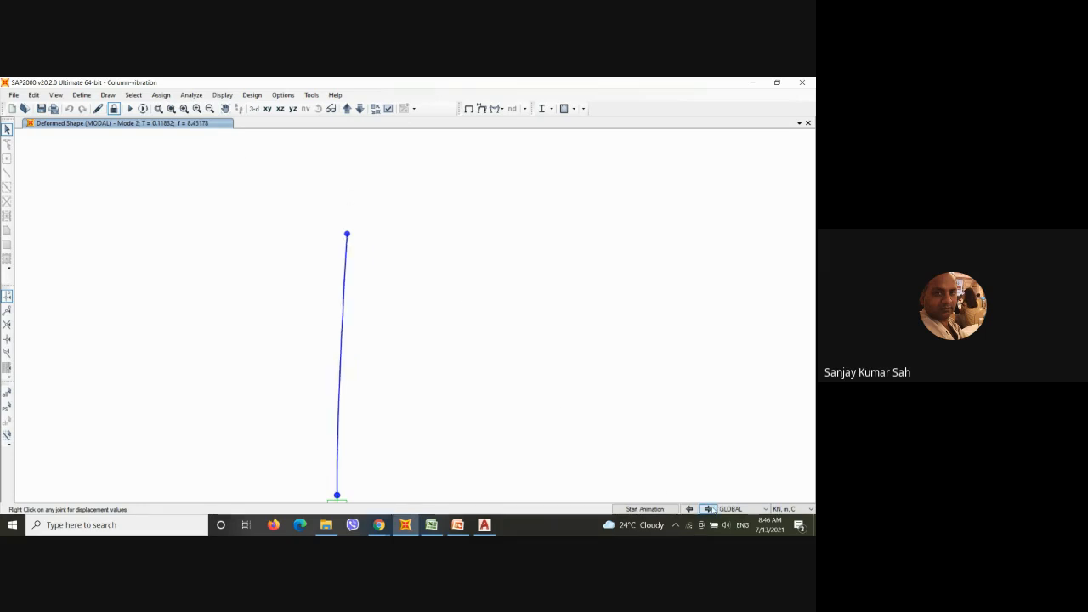
{"action": "left_click", "coordinate": [709, 509]}
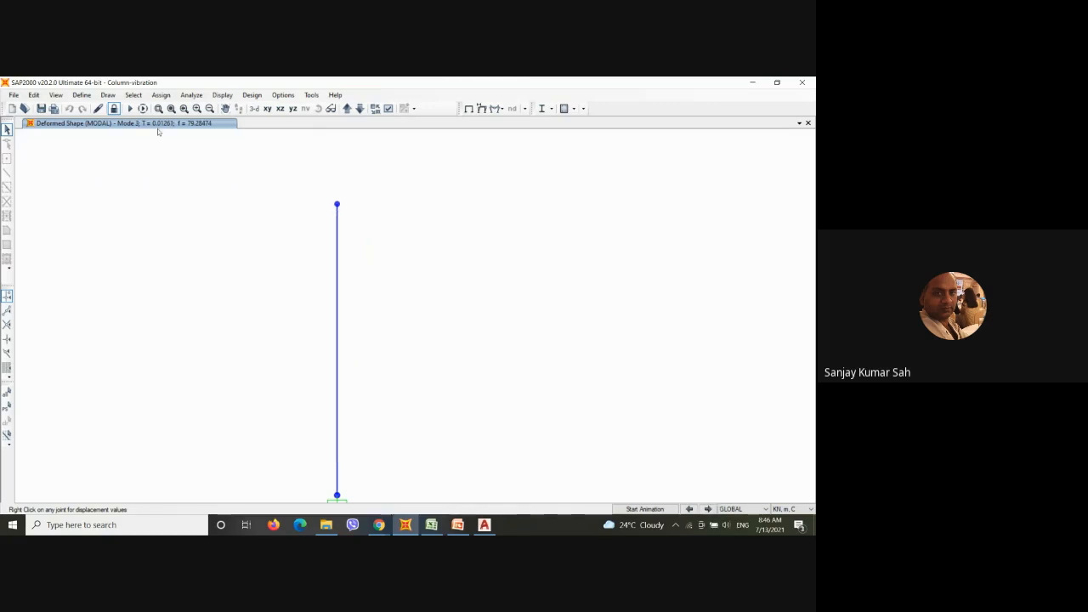
Step: Return to Mode 1 of the MODAL case and show it in a 3-D view with the wire shadow enabled
{"action": "left_click", "coordinate": [690, 509]}
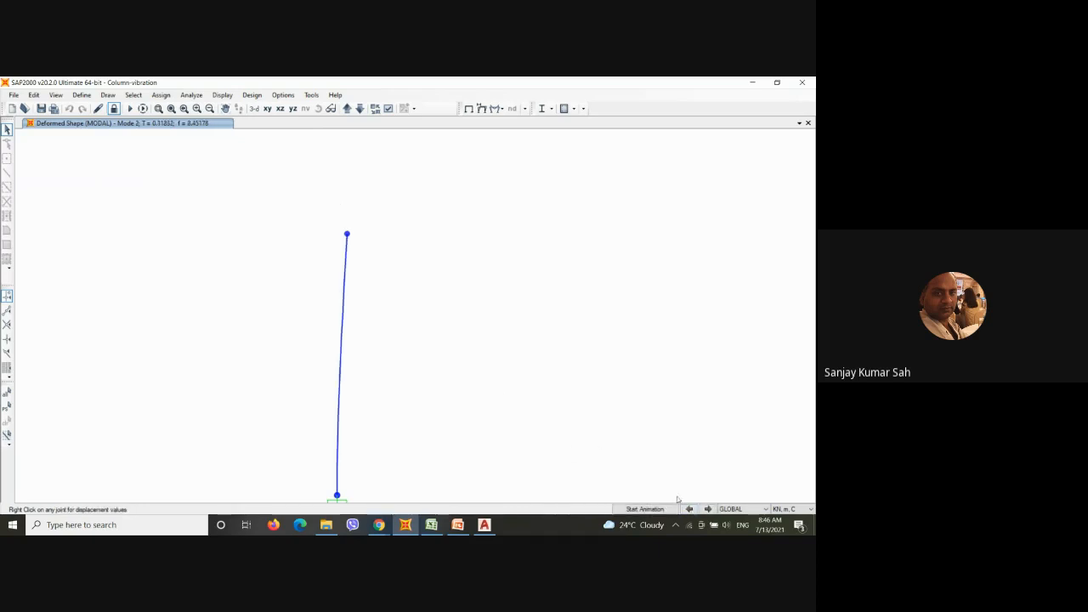
{"action": "left_click", "coordinate": [690, 508]}
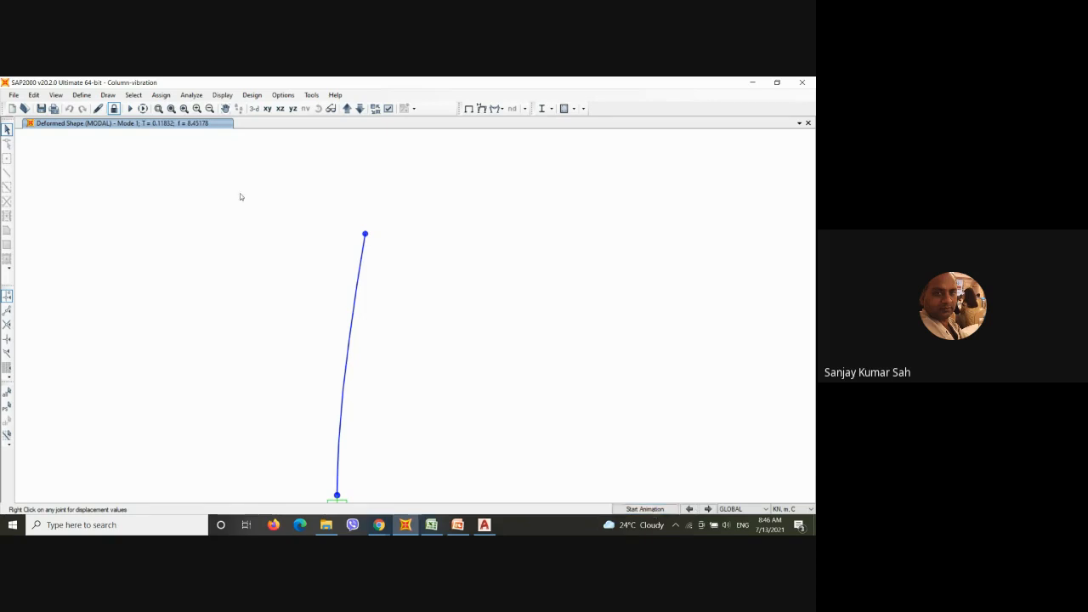
{"action": "left_click", "coordinate": [254, 108]}
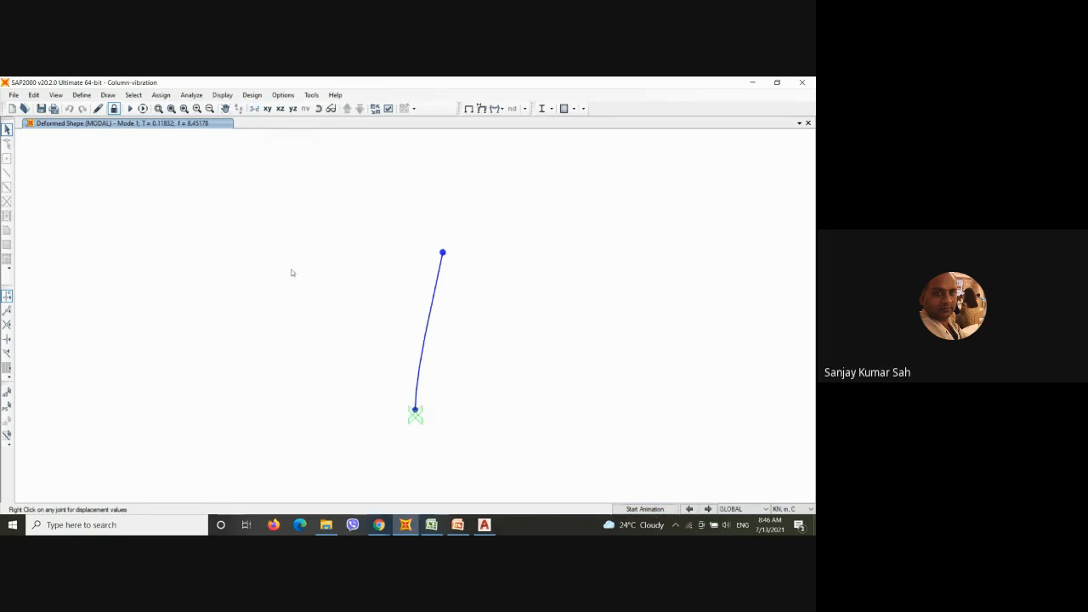
{"action": "right_click", "coordinate": [231, 213]}
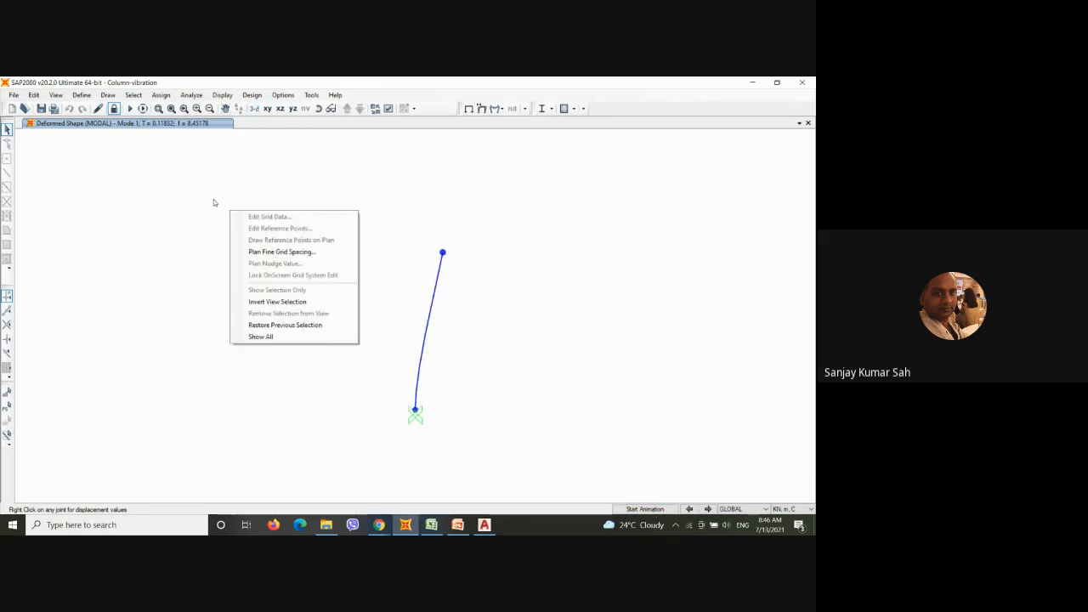
{"action": "left_click", "coordinate": [381, 175]}
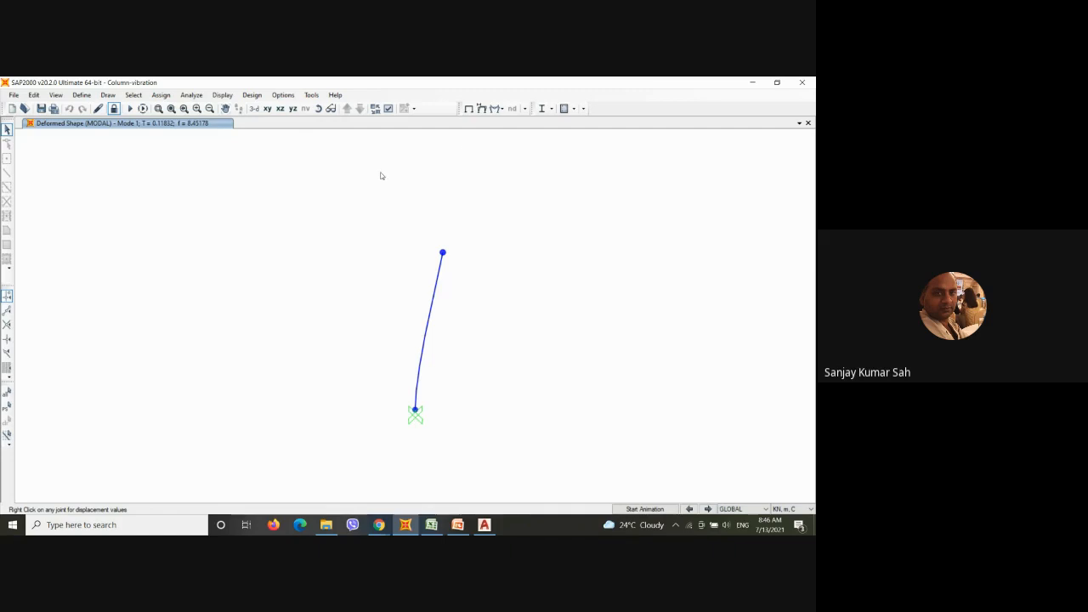
{"action": "left_click", "coordinate": [481, 109]}
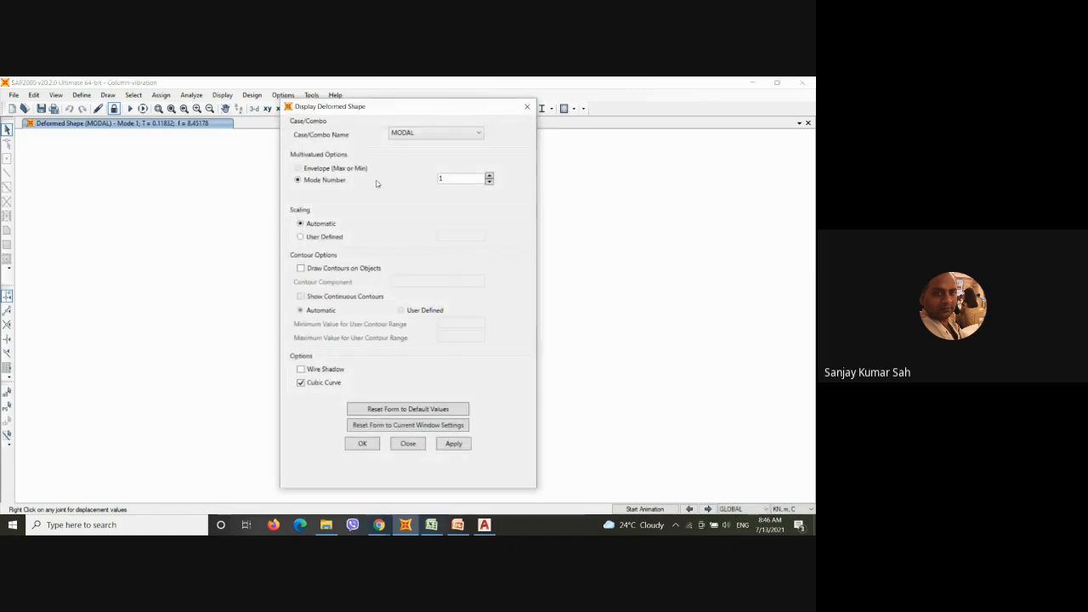
{"action": "left_click", "coordinate": [301, 370]}
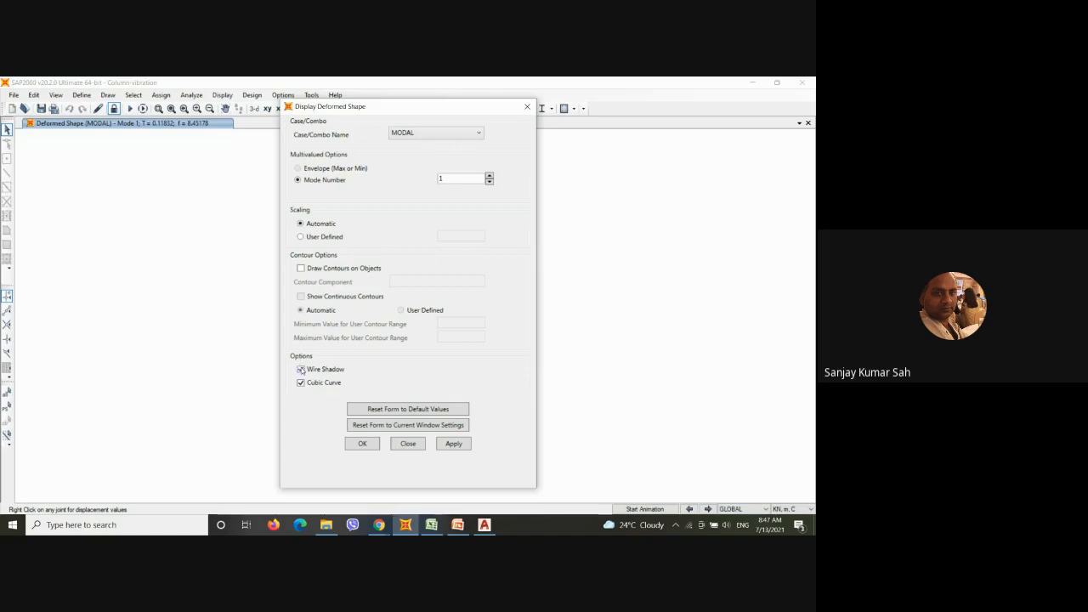
{"action": "left_click", "coordinate": [364, 444]}
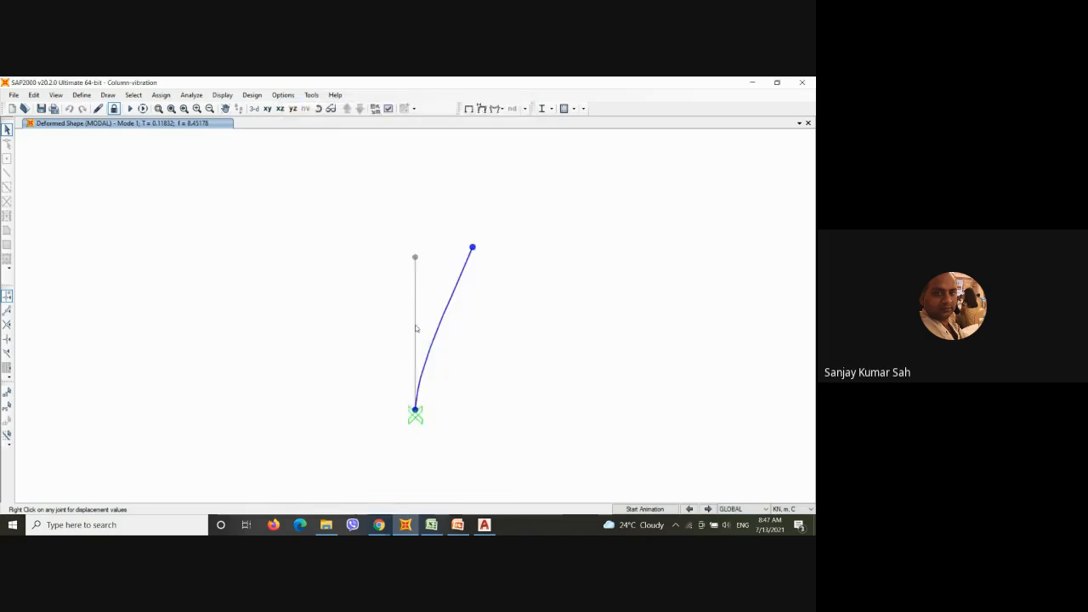
Step: Animate the column's deformed shapes in turn from Mode 1 through Mode 3
{"action": "left_click", "coordinate": [645, 509]}
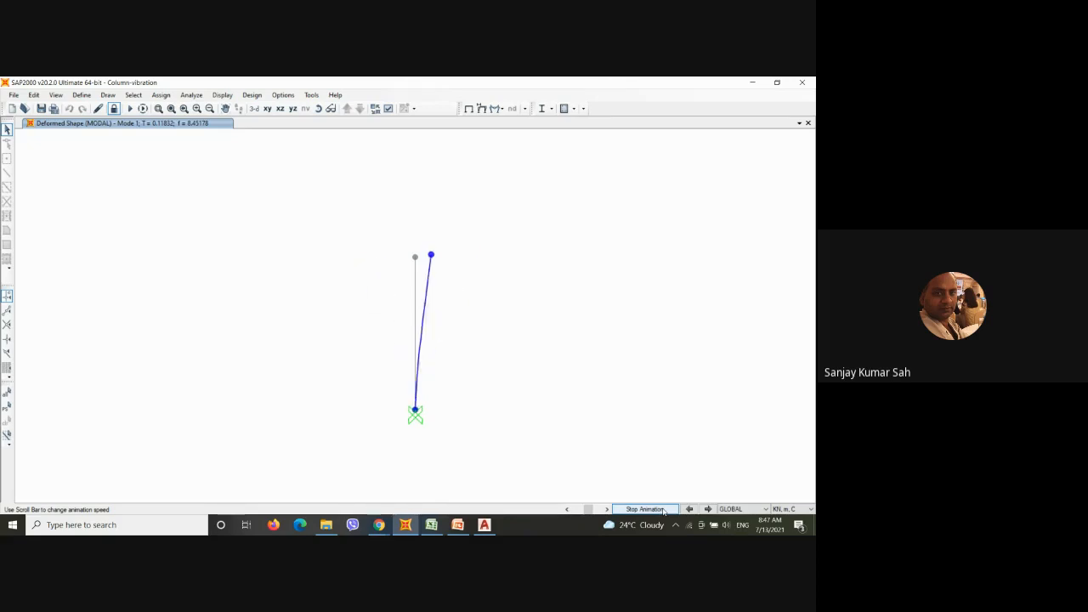
{"action": "left_click", "coordinate": [707, 509]}
{"action": "left_click", "coordinate": [653, 510]}
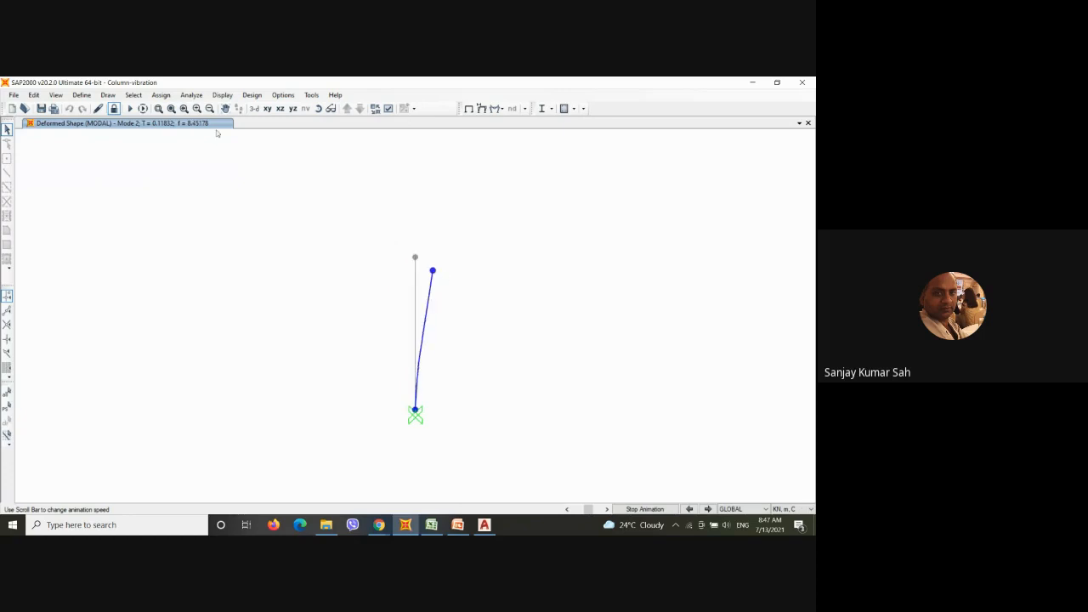
{"action": "left_click", "coordinate": [710, 509]}
{"action": "left_click", "coordinate": [648, 509]}
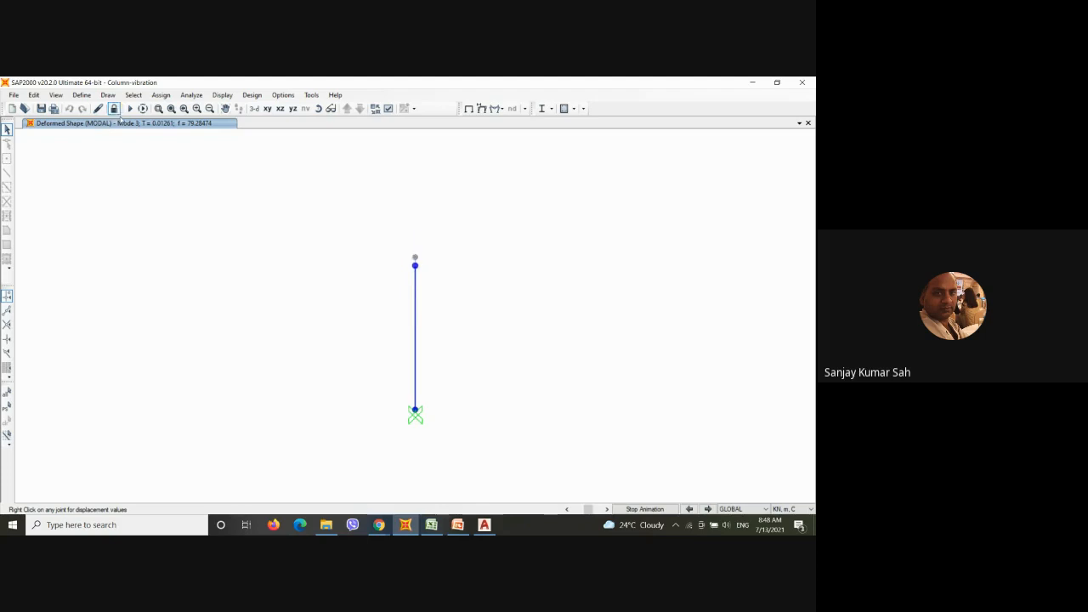
Step: Unlock the model, accepting deletion of the results, and replicate the column with its top joint linearly by dz = 10 m
{"action": "left_click", "coordinate": [114, 109]}
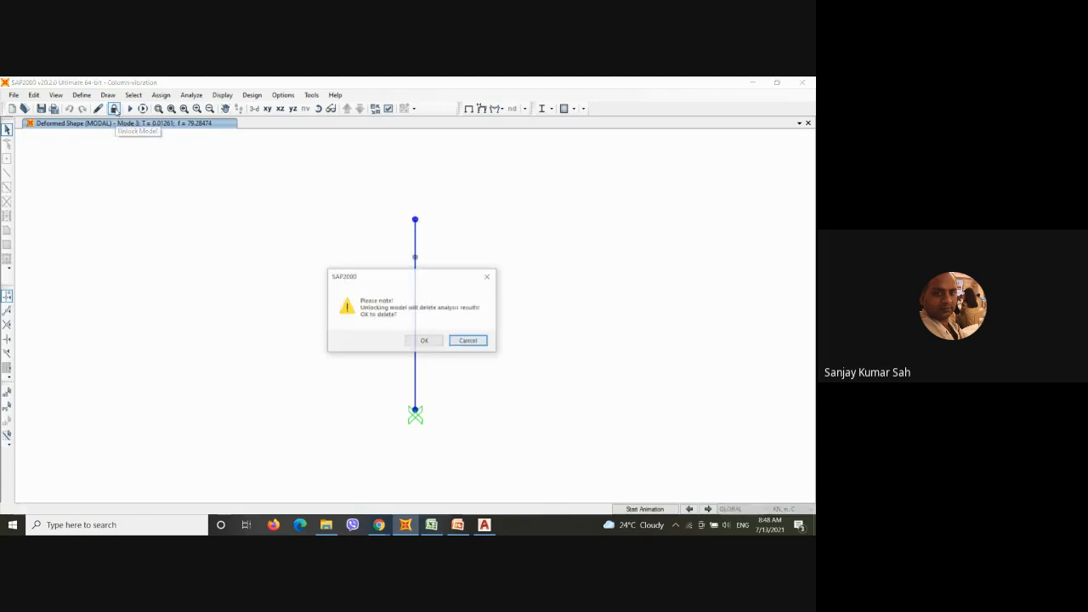
{"action": "left_click", "coordinate": [425, 340]}
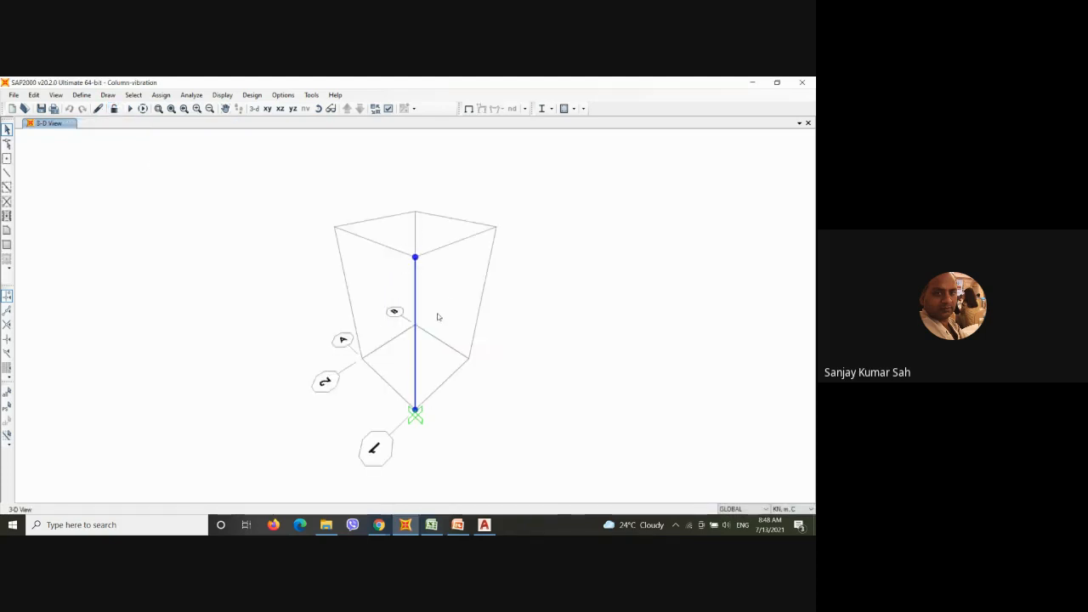
{"action": "left_click_drag", "start_coordinate": [438, 314], "coordinate": [384, 242]}
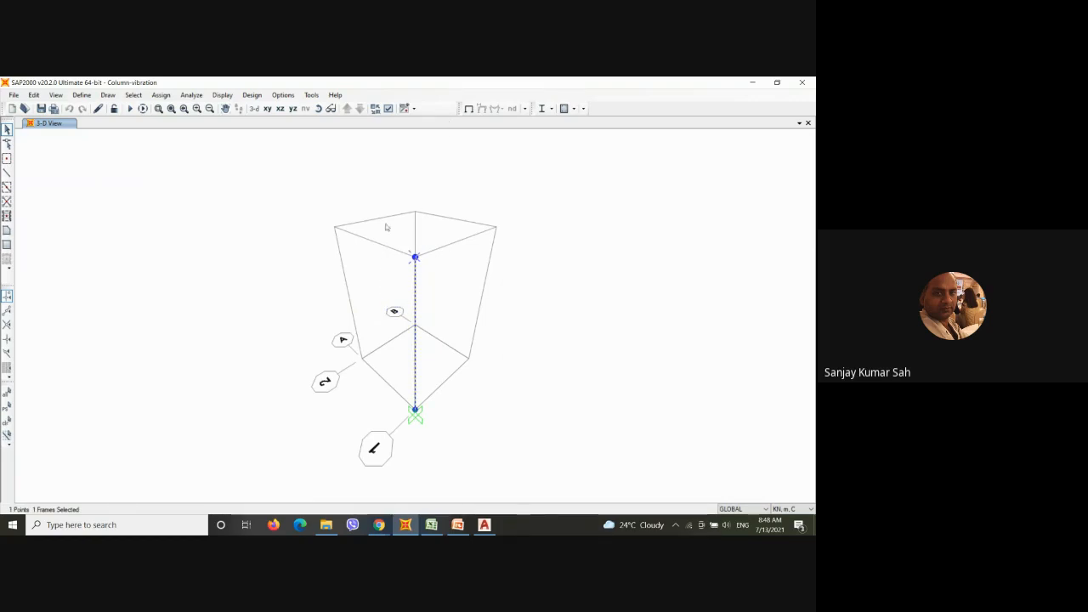
{"action": "left_click", "coordinate": [34, 95]}
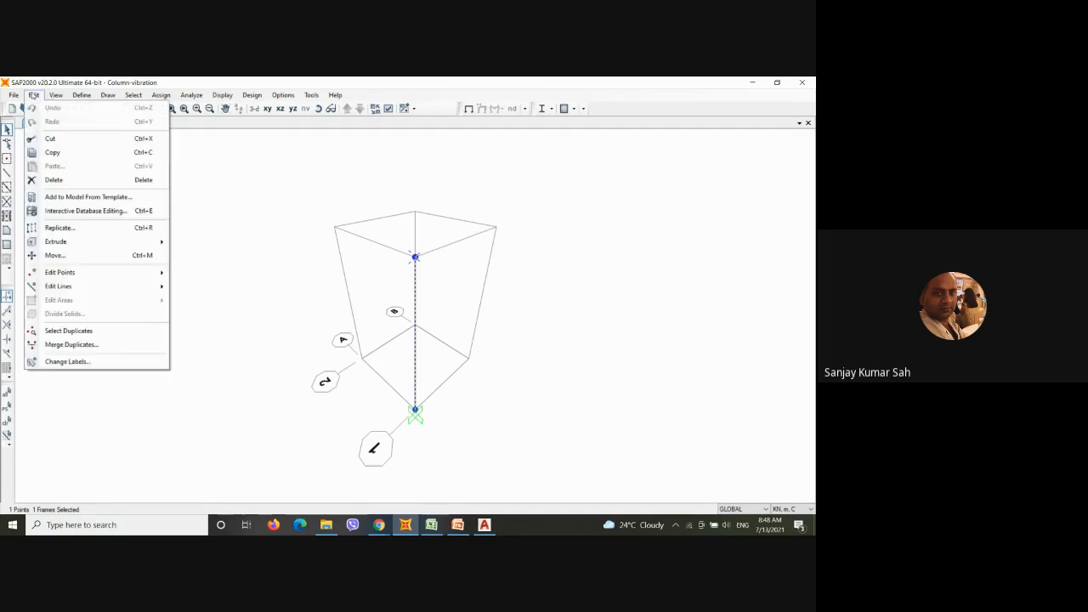
{"action": "left_click", "coordinate": [68, 228]}
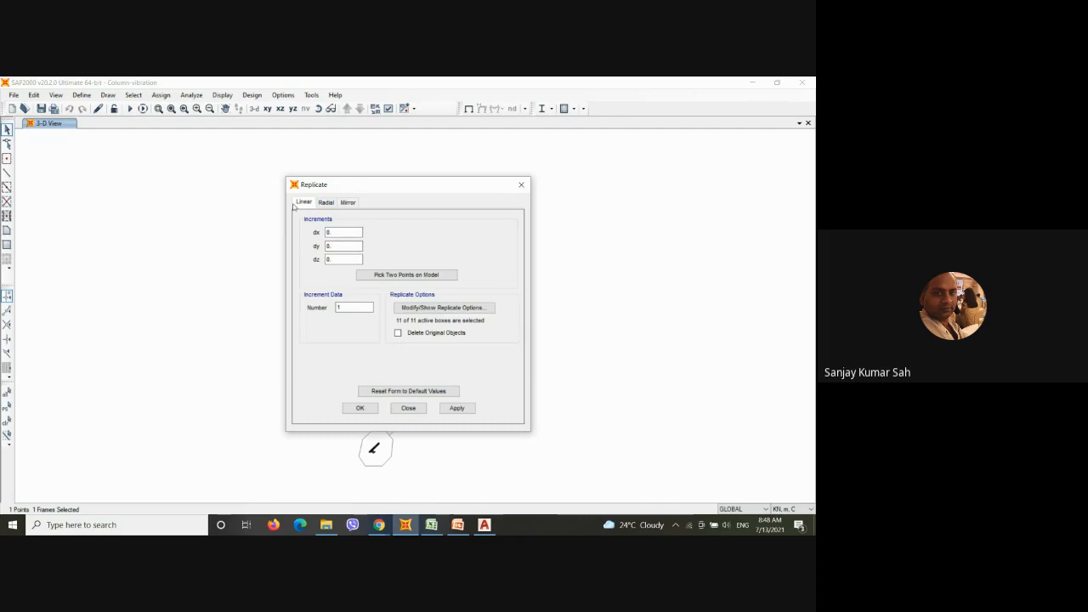
{"action": "left_click_drag", "start_coordinate": [348, 259], "coordinate": [327, 261]}
{"action": "type", "text": "10"}
{"action": "left_click", "coordinate": [361, 409]}
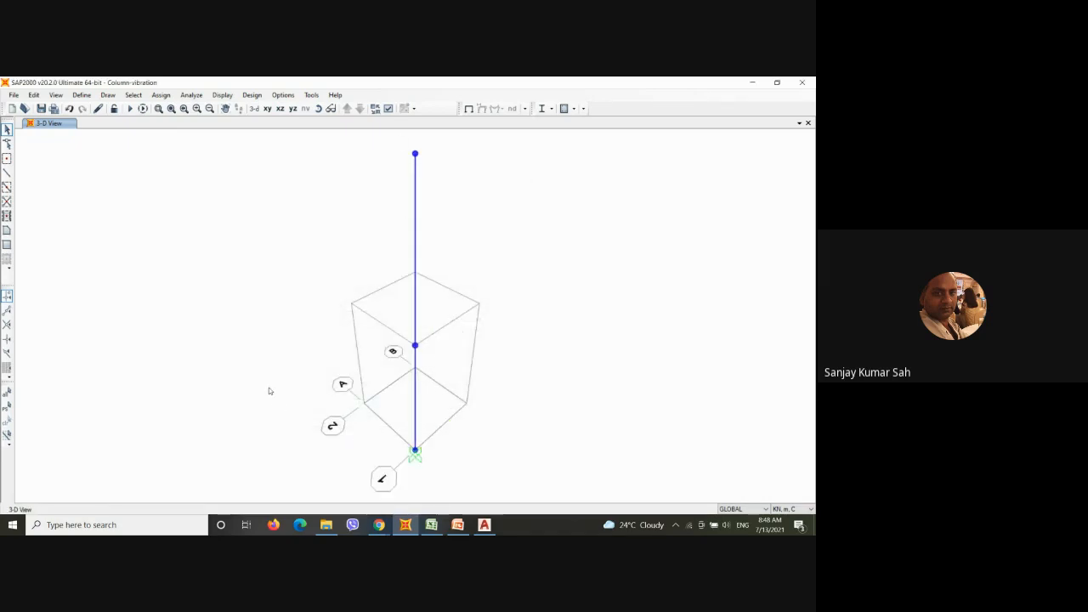
Step: Add a Z grid line with ID Z3 at ordinate 20 m to the GLOBAL grid system
{"action": "right_click", "coordinate": [213, 211]}
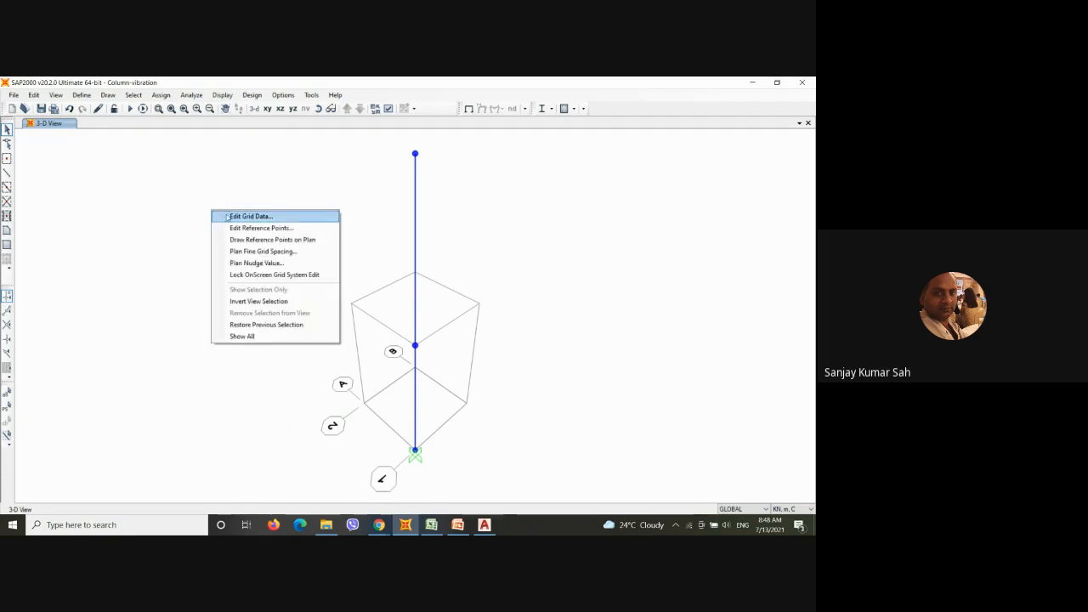
{"action": "left_click", "coordinate": [230, 218]}
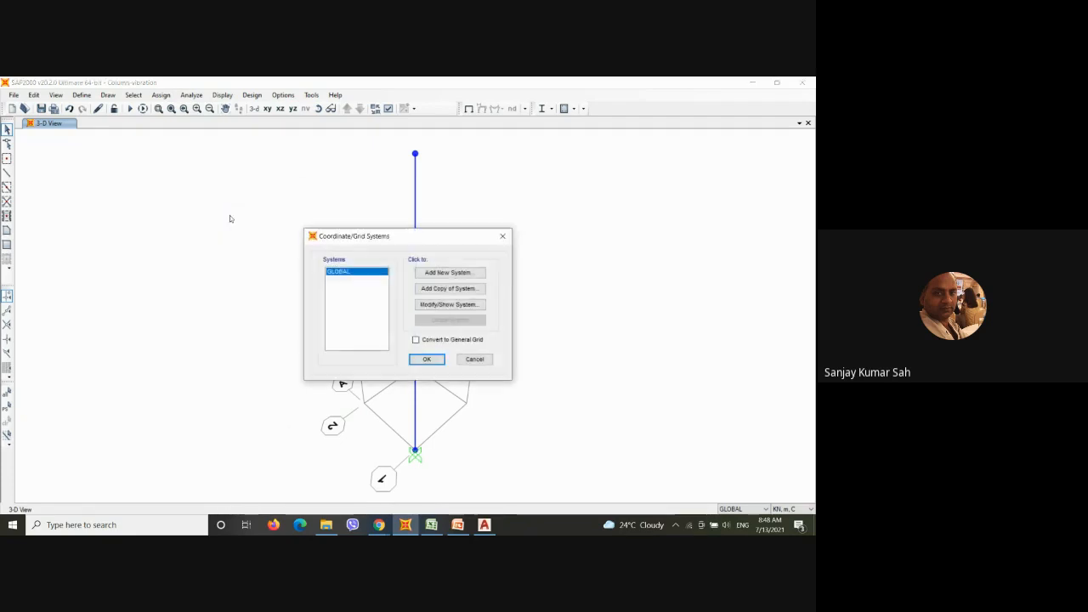
{"action": "left_click", "coordinate": [443, 304]}
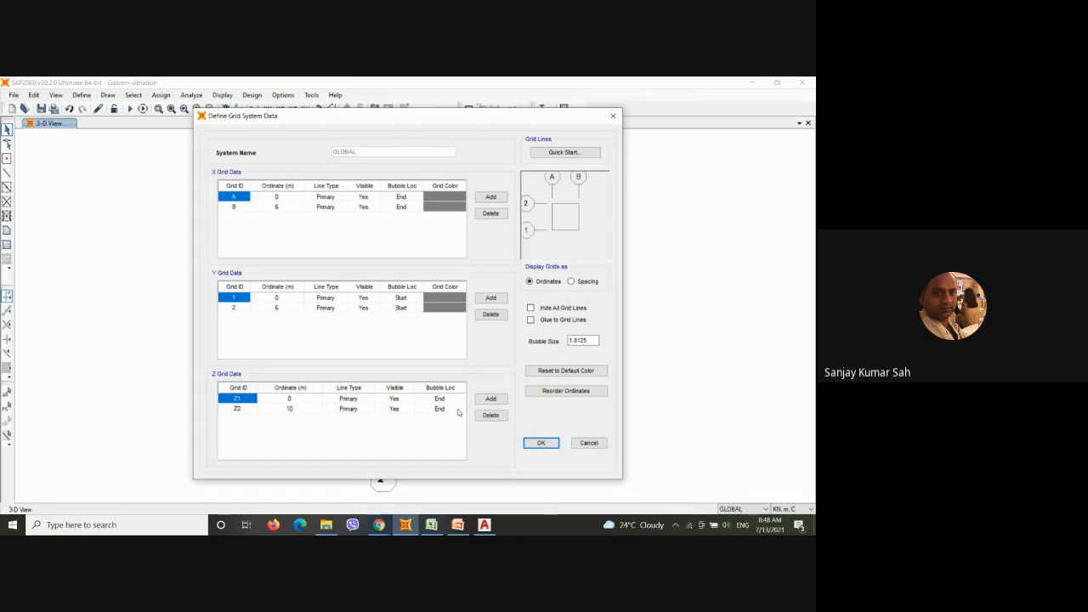
{"action": "left_click", "coordinate": [491, 399]}
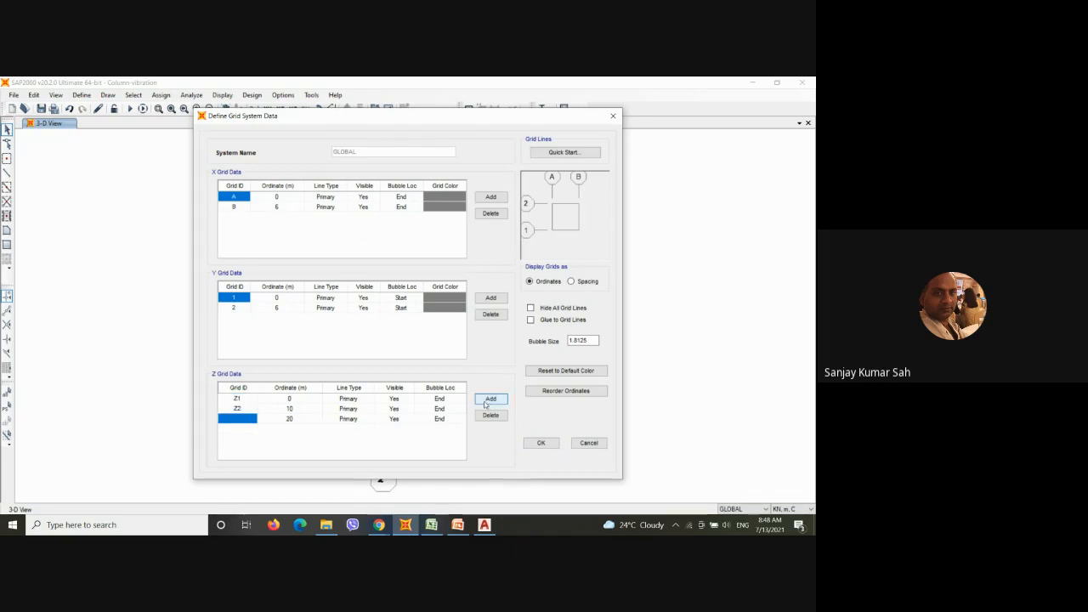
{"action": "left_click", "coordinate": [541, 444]}
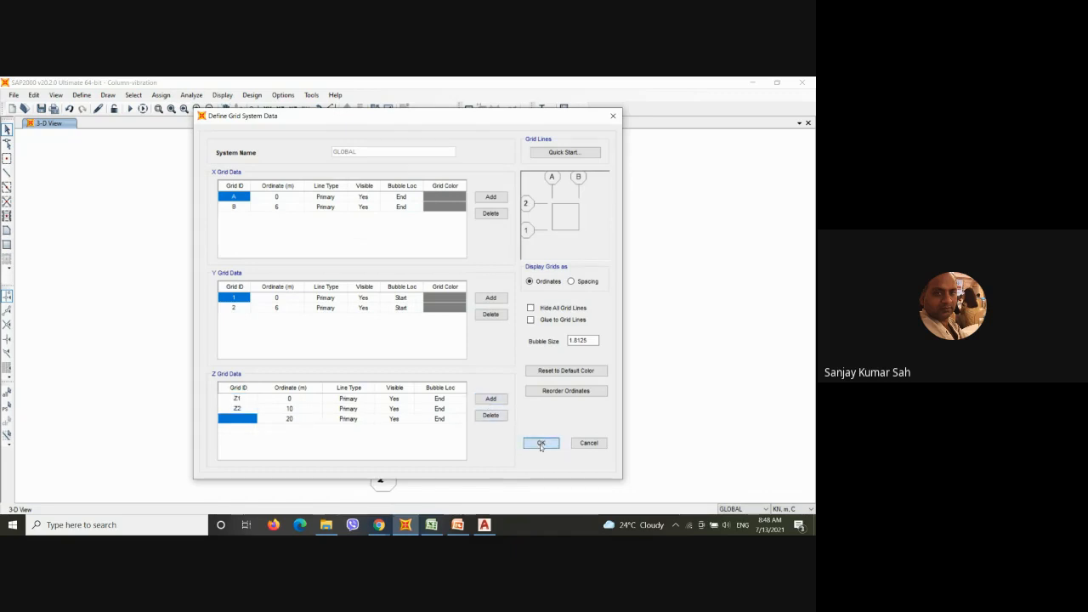
{"action": "left_click", "coordinate": [249, 419]}
{"action": "type", "text": "Z"}
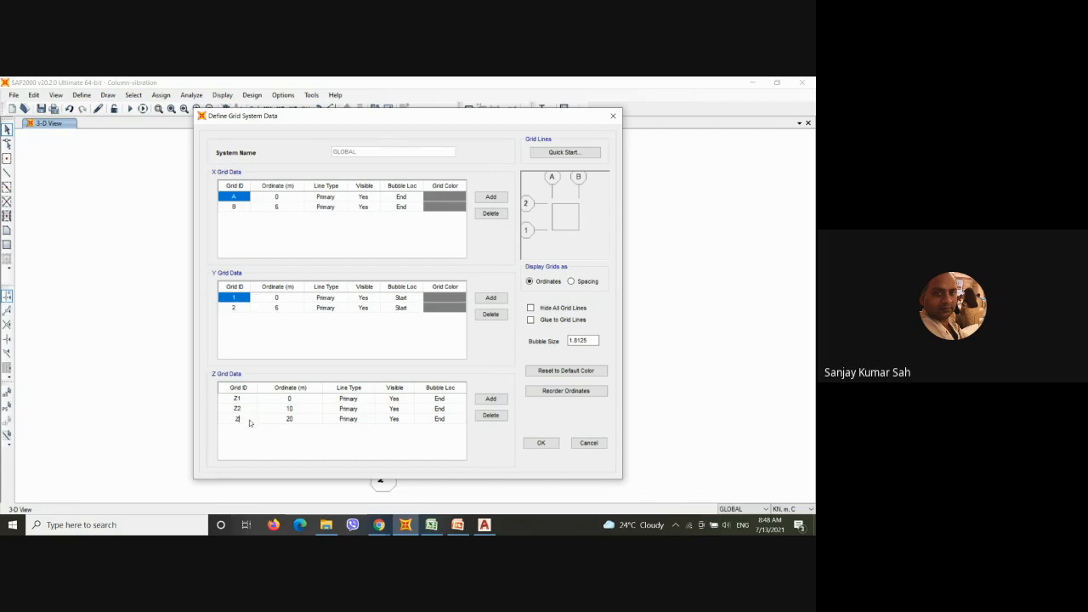
{"action": "type", "text": "3"}
{"action": "left_click", "coordinate": [268, 398]}
{"action": "left_click", "coordinate": [269, 408]}
{"action": "left_click", "coordinate": [269, 419]}
{"action": "left_click", "coordinate": [237, 399]}
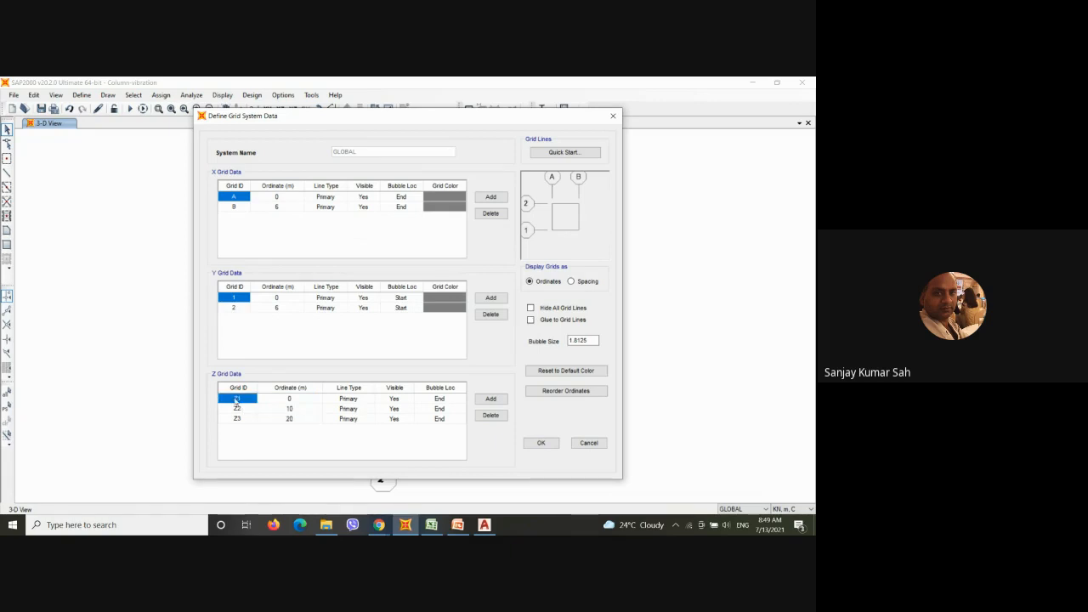
{"action": "left_click", "coordinate": [238, 409]}
{"action": "left_click", "coordinate": [236, 419]}
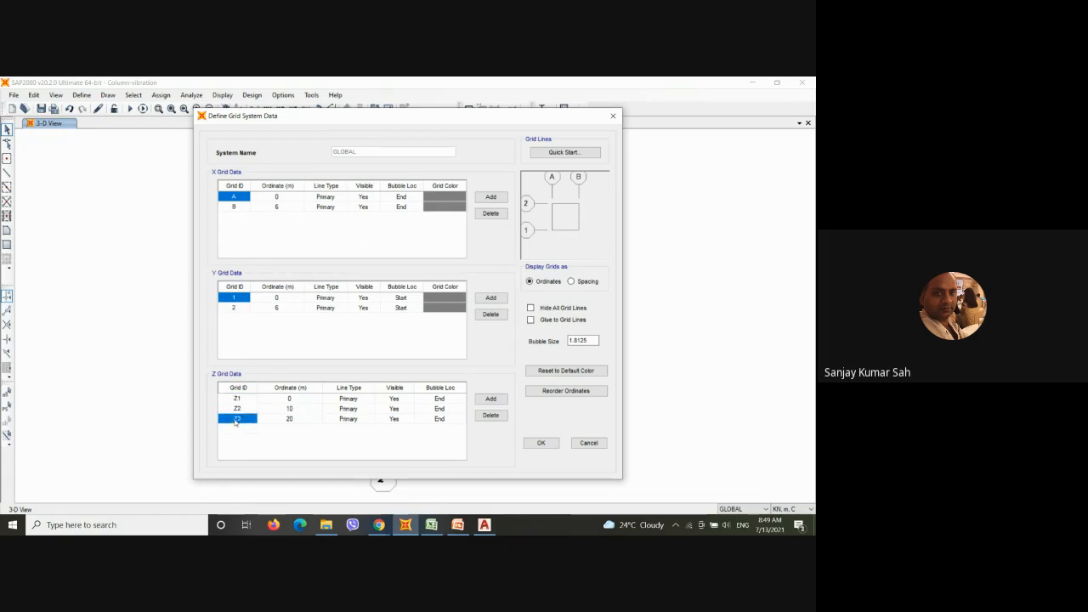
{"action": "left_click", "coordinate": [541, 443]}
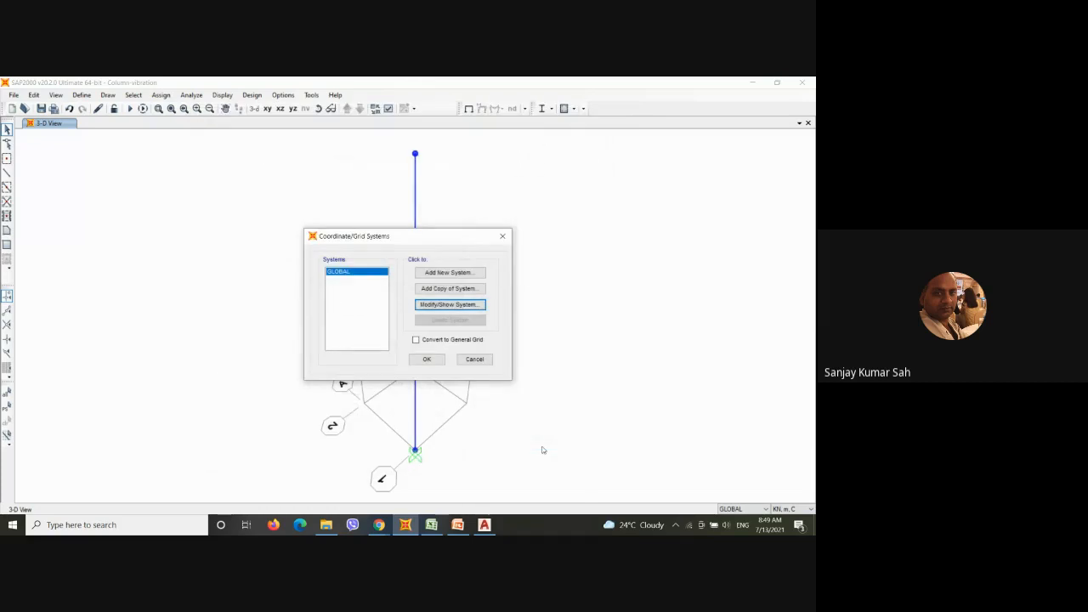
{"action": "left_click", "coordinate": [427, 359]}
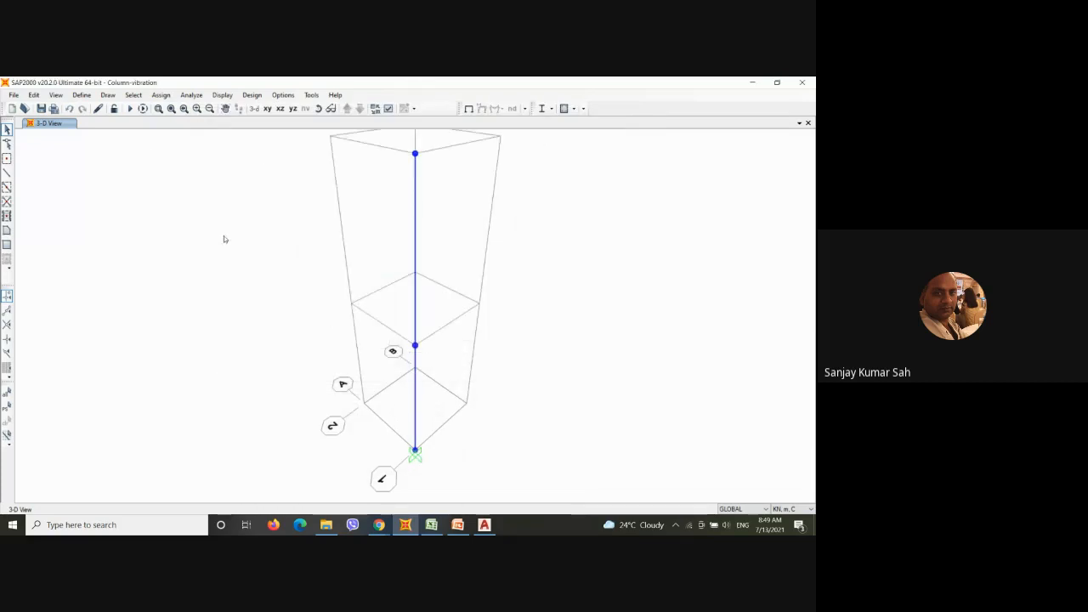
Step: Run the DEAD and MODAL load cases for the two-segment column and step back to the Mode 1 shape
{"action": "left_click", "coordinate": [130, 109]}
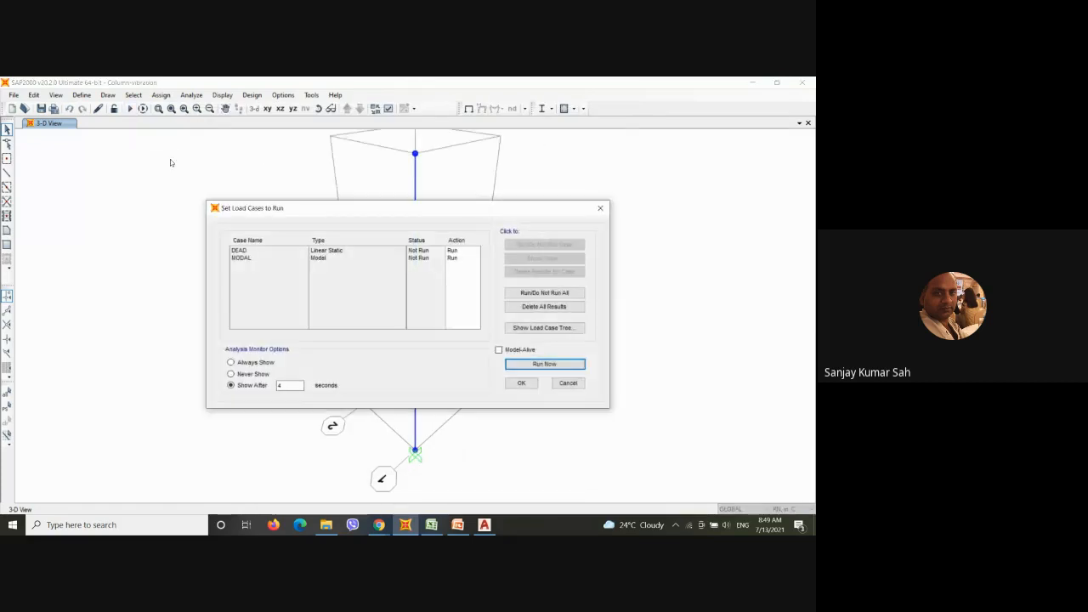
{"action": "left_click", "coordinate": [544, 364]}
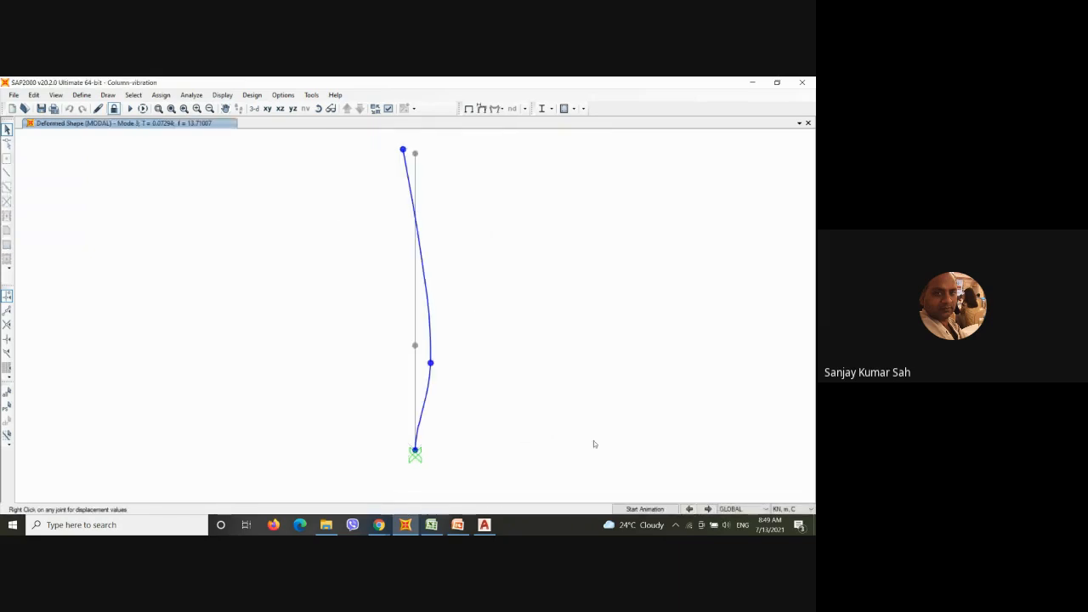
{"action": "left_click", "coordinate": [690, 508]}
{"action": "left_click", "coordinate": [690, 509]}
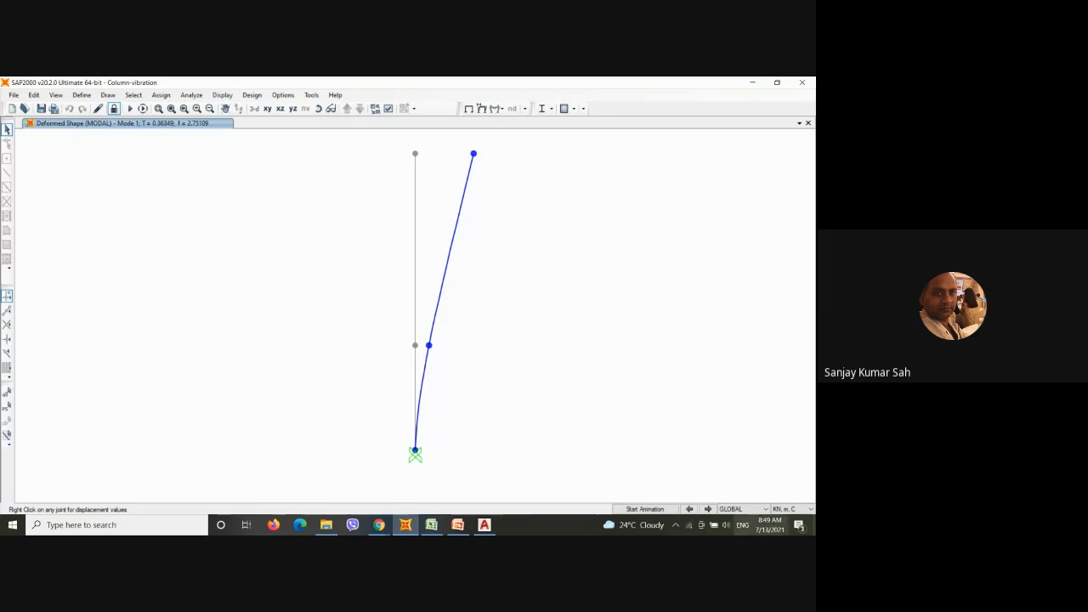
Step: Animate Mode 1 and Mode 2 of the two-segment column, and step through the static mode shapes up to Mode 3
{"action": "left_click", "coordinate": [645, 509]}
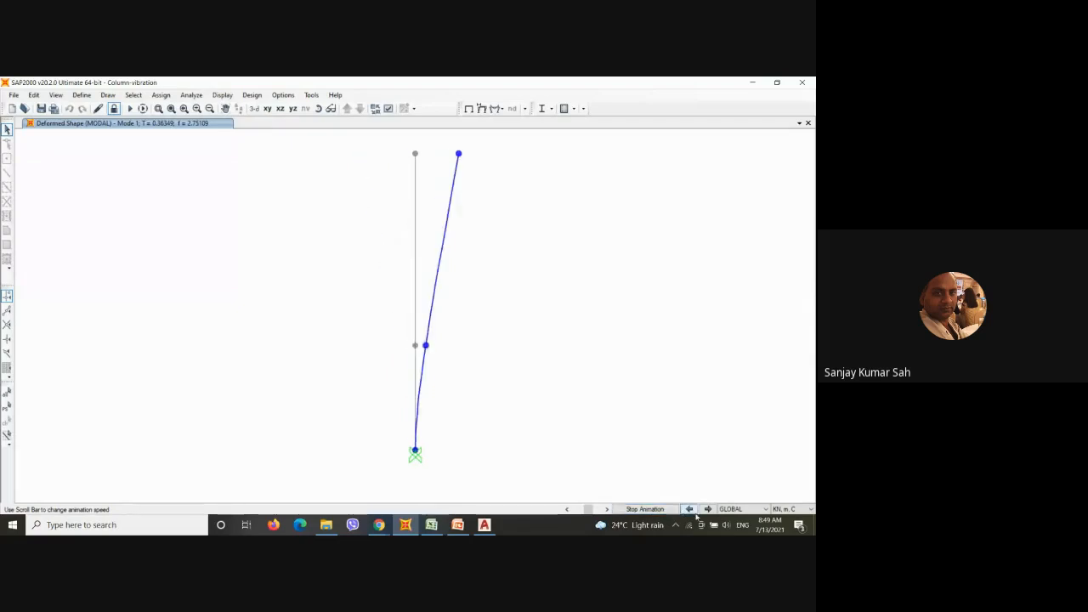
{"action": "left_click", "coordinate": [707, 509]}
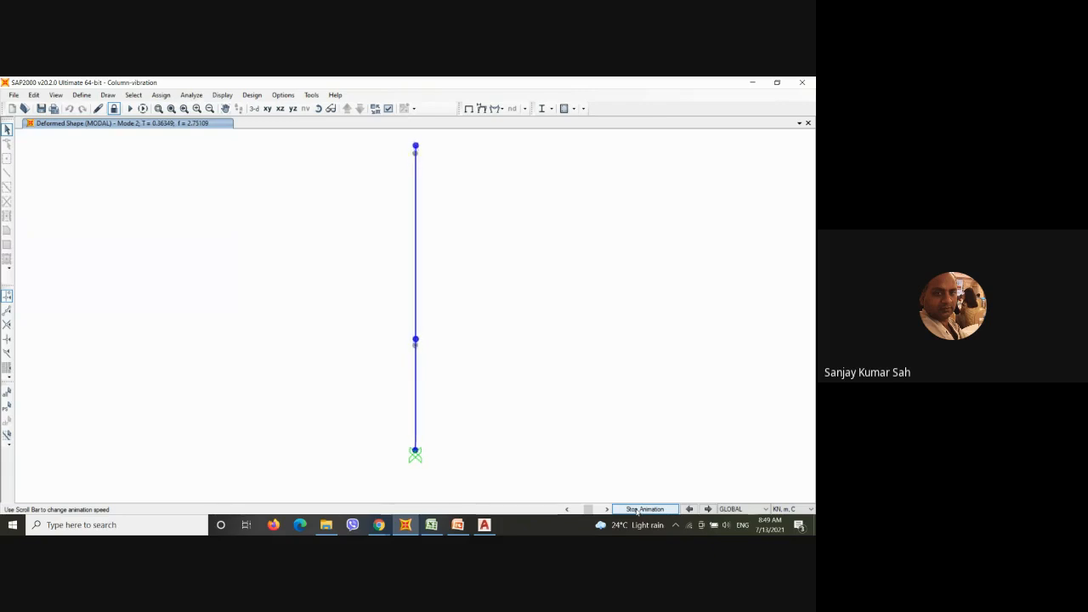
{"action": "left_click", "coordinate": [691, 509]}
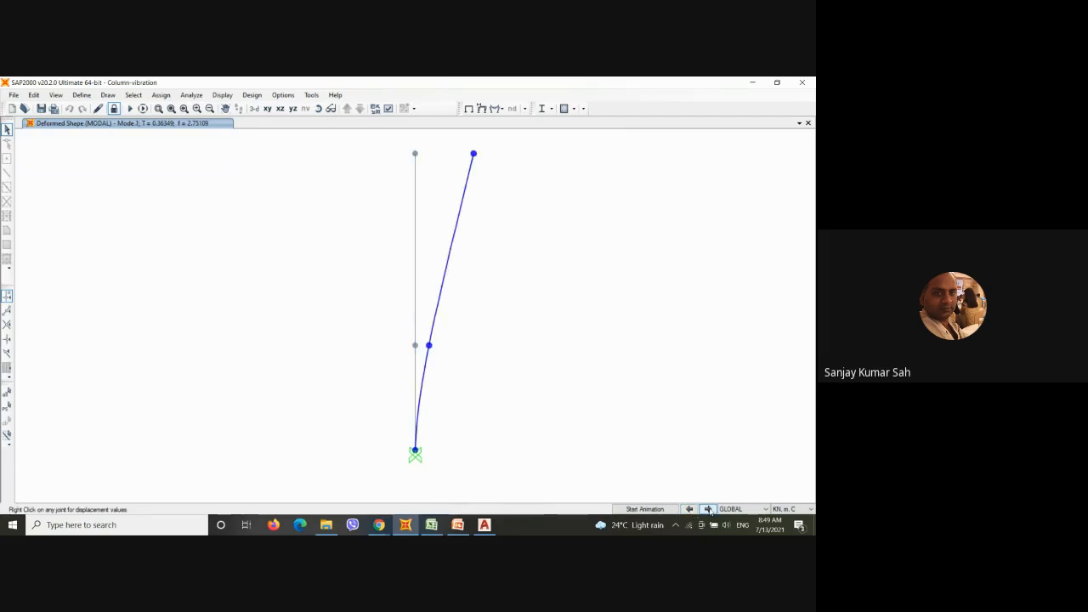
{"action": "left_click", "coordinate": [708, 510]}
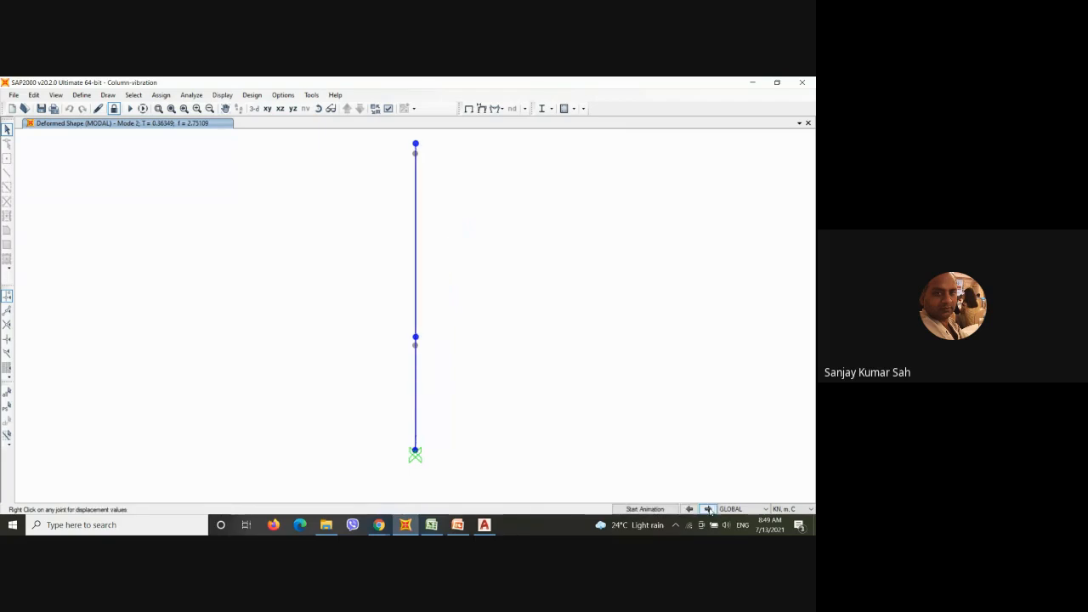
{"action": "left_click", "coordinate": [709, 509]}
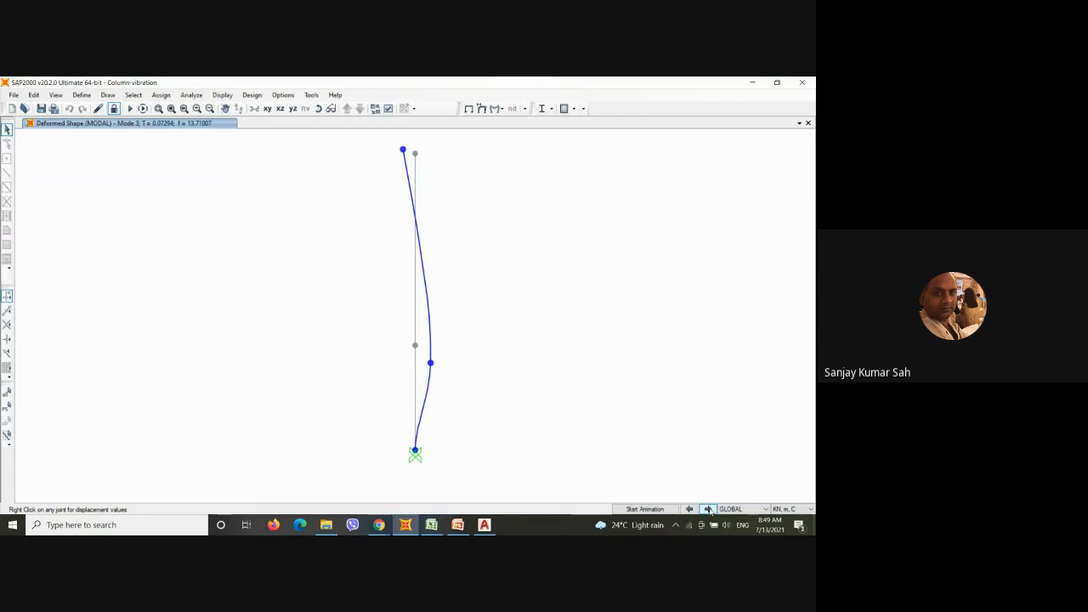
Step: Step through the static mode shapes of the two-segment column up to Mode 6 and animate Mode 6
{"action": "left_click", "coordinate": [709, 509]}
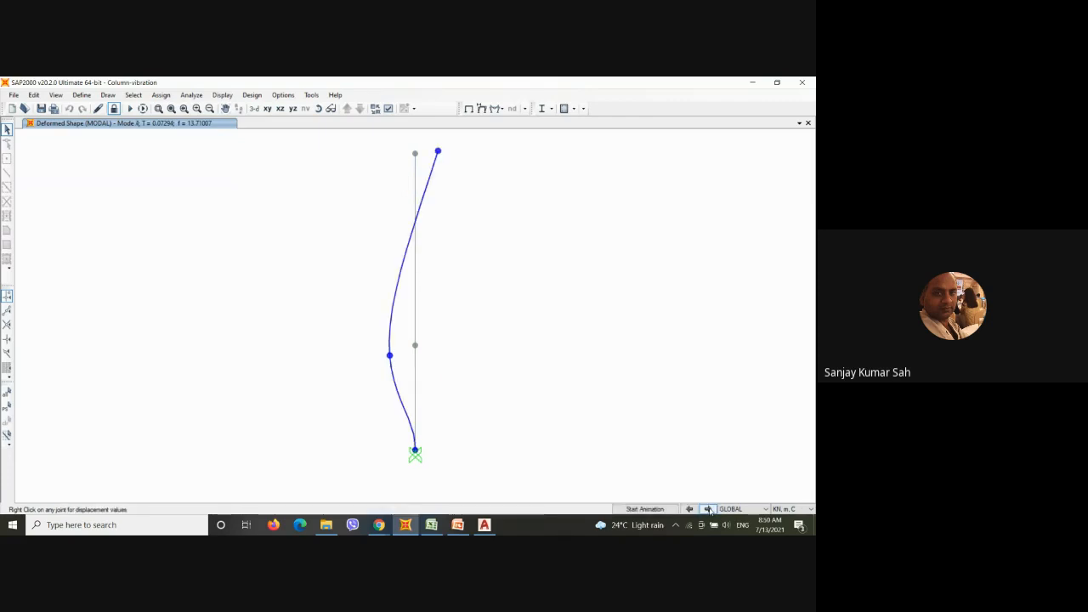
{"action": "left_click", "coordinate": [709, 510]}
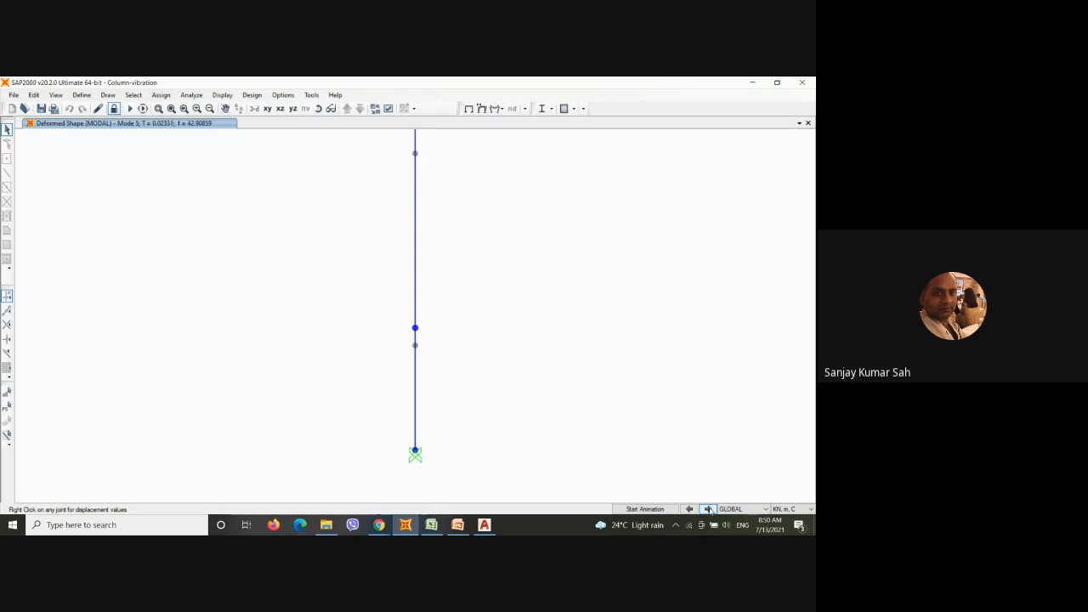
{"action": "left_click", "coordinate": [710, 509]}
{"action": "left_click", "coordinate": [634, 508]}
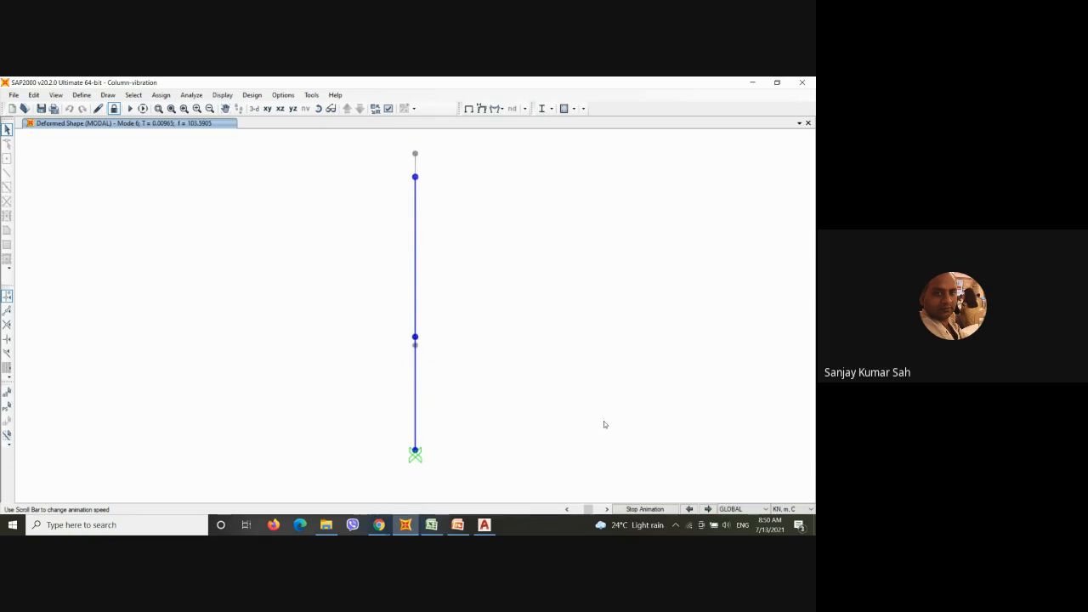
Step: Return to the Mode 1 shape and animate Mode 1, followed by Mode 2, of the two-segment column
{"action": "left_click", "coordinate": [691, 511]}
{"action": "left_click", "coordinate": [690, 510]}
{"action": "left_click", "coordinate": [691, 510]}
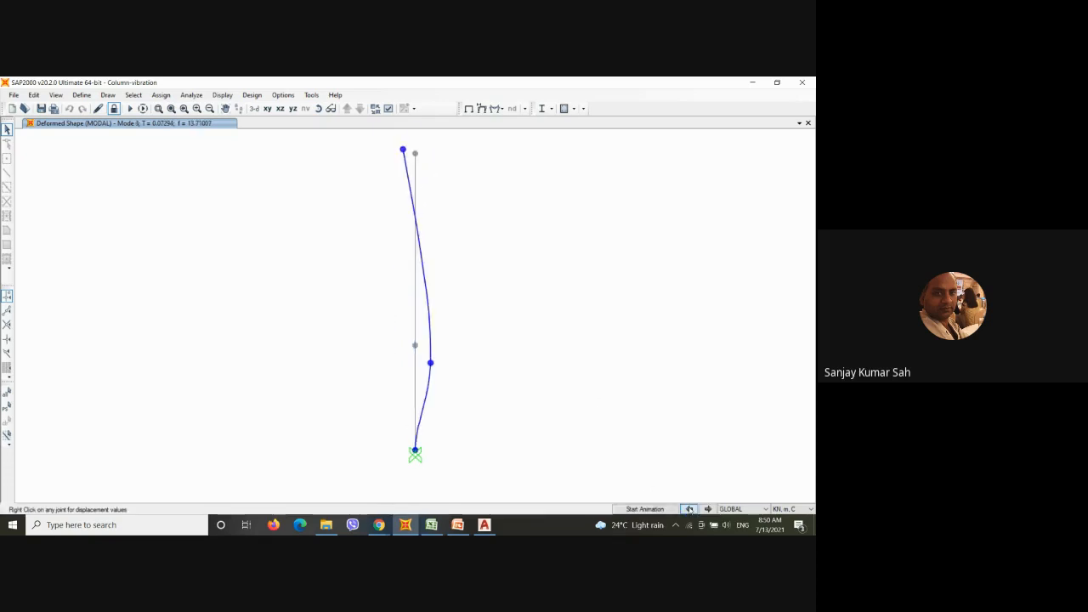
{"action": "left_click", "coordinate": [690, 510]}
{"action": "left_click", "coordinate": [690, 510]}
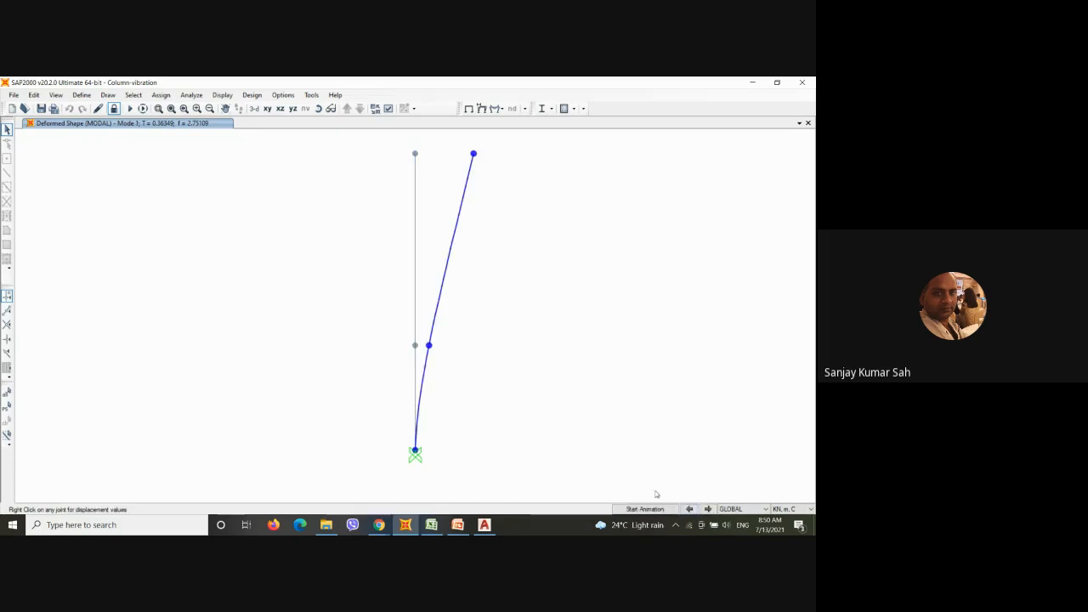
{"action": "left_click", "coordinate": [644, 509]}
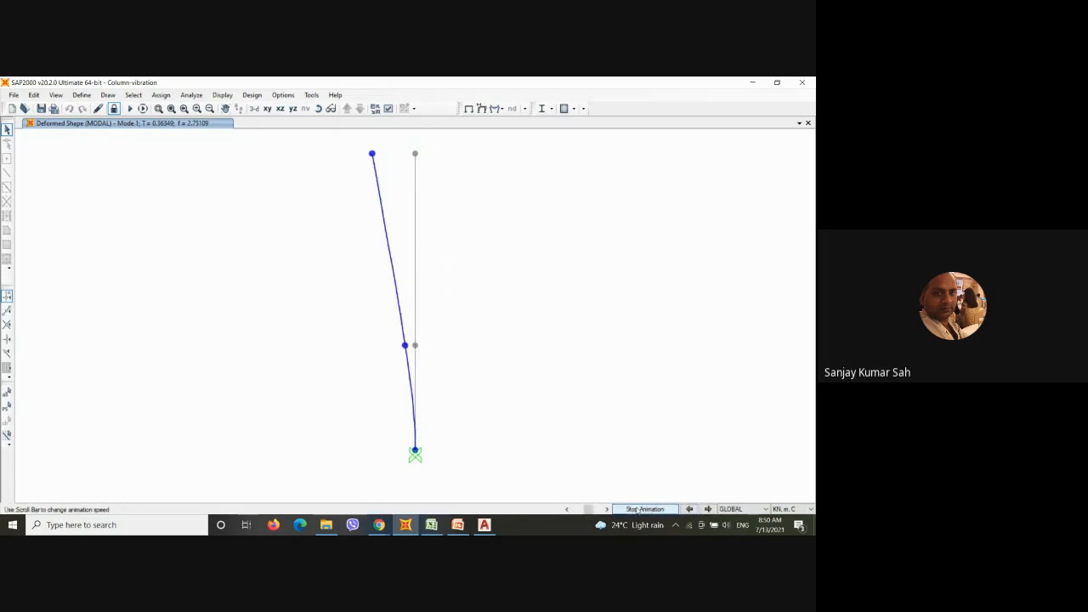
{"action": "left_click", "coordinate": [639, 509]}
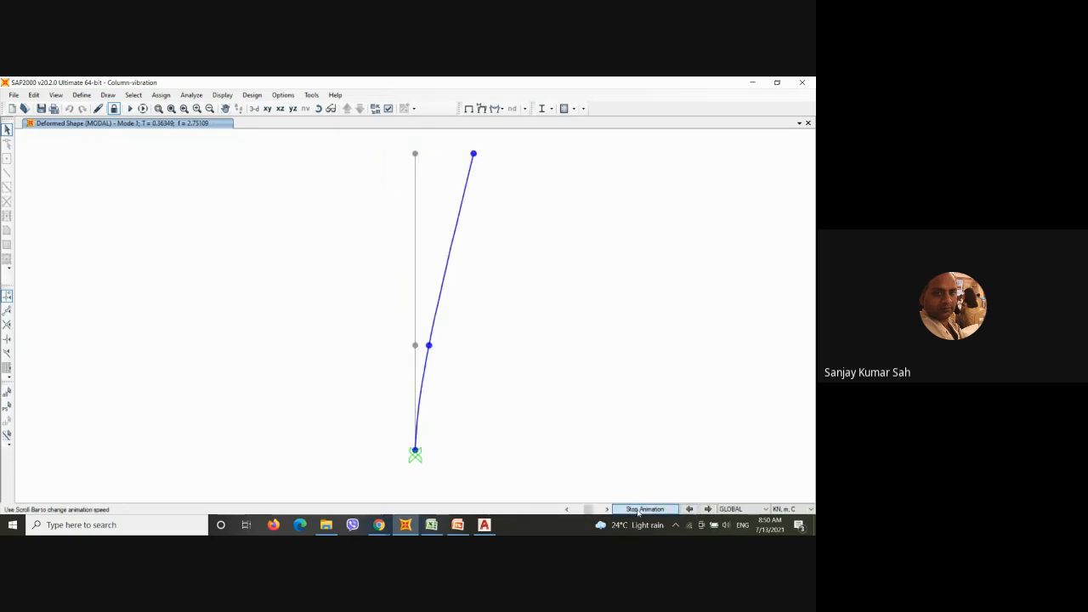
{"action": "left_click", "coordinate": [708, 509]}
{"action": "left_click", "coordinate": [648, 509]}
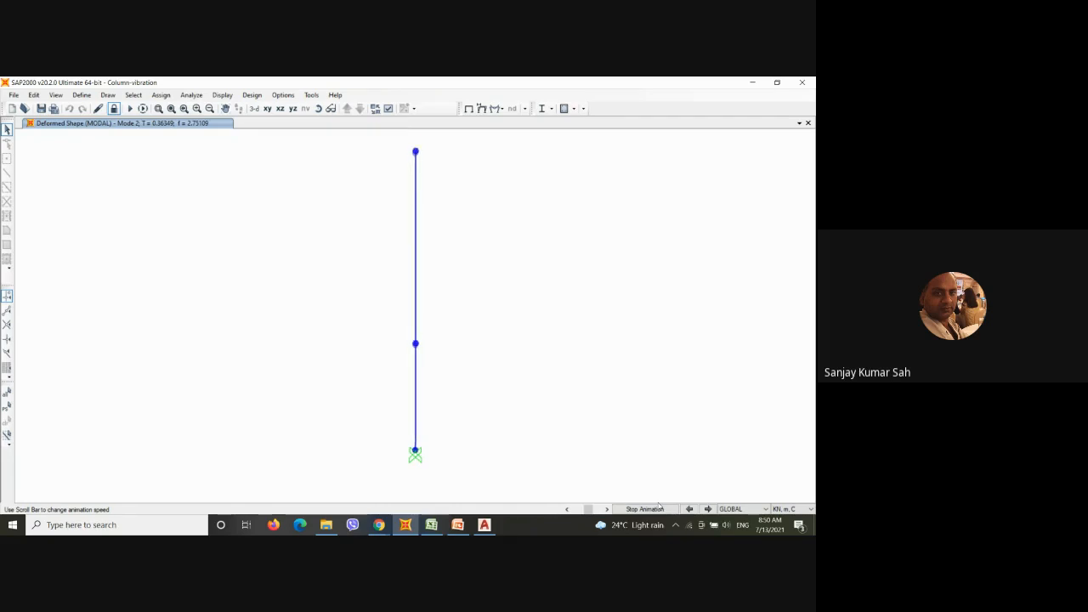
Step: Go back to Mode 1 and animate Modes 1, 2 and 3 in turn to compare their vibration directions and periods
{"action": "left_click", "coordinate": [689, 508]}
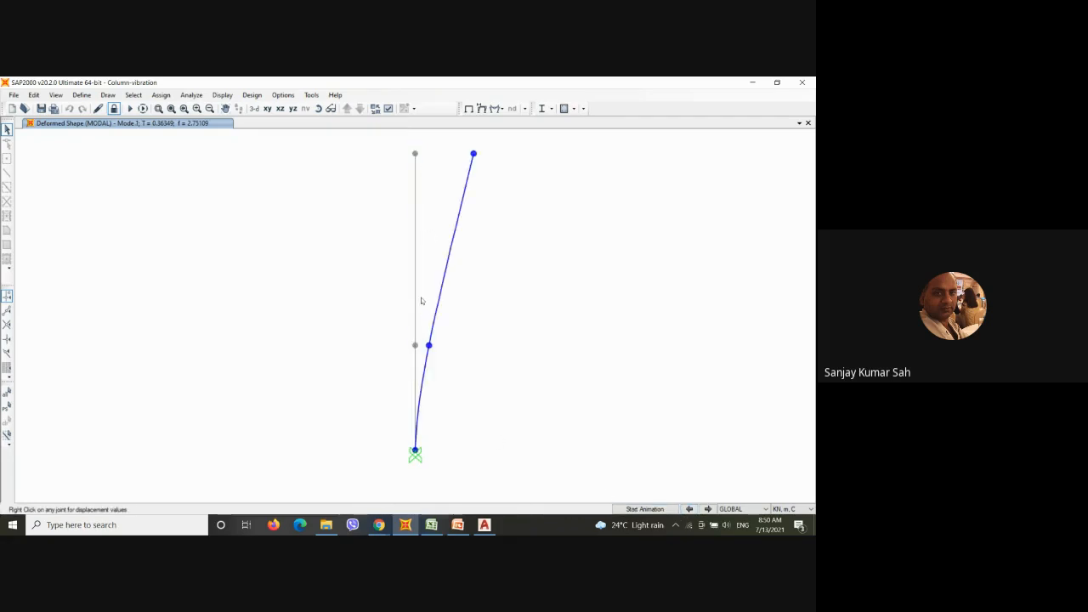
{"action": "left_click", "coordinate": [647, 509]}
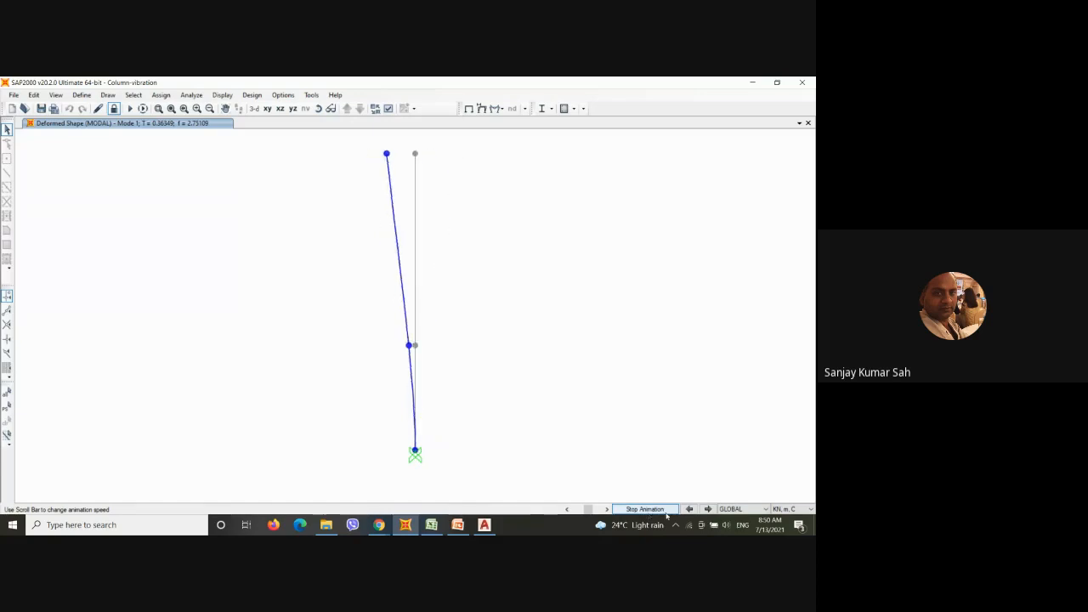
{"action": "left_click", "coordinate": [709, 509]}
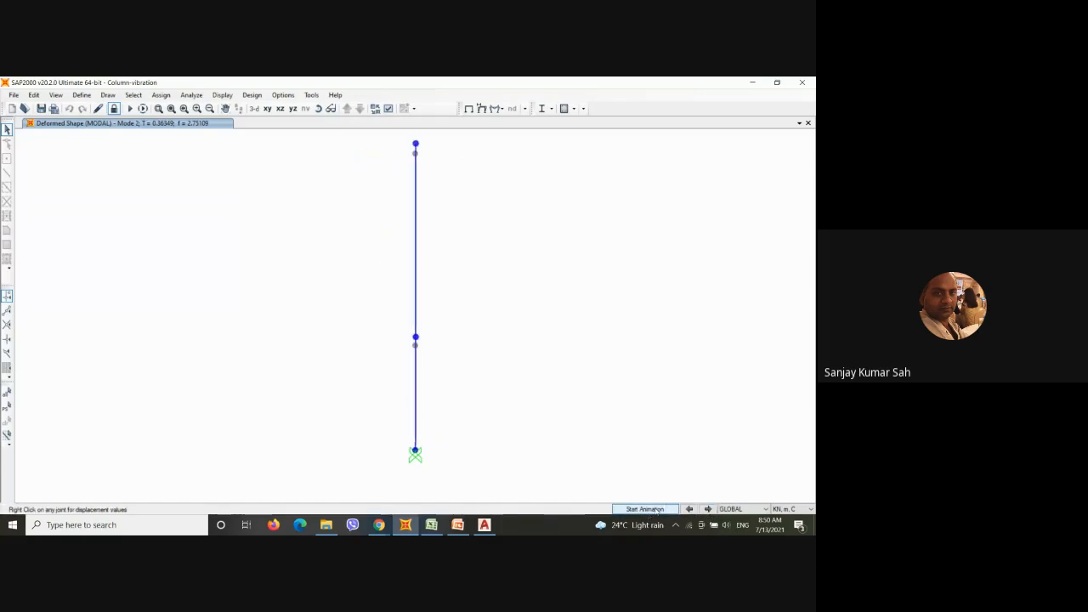
{"action": "left_click", "coordinate": [655, 509]}
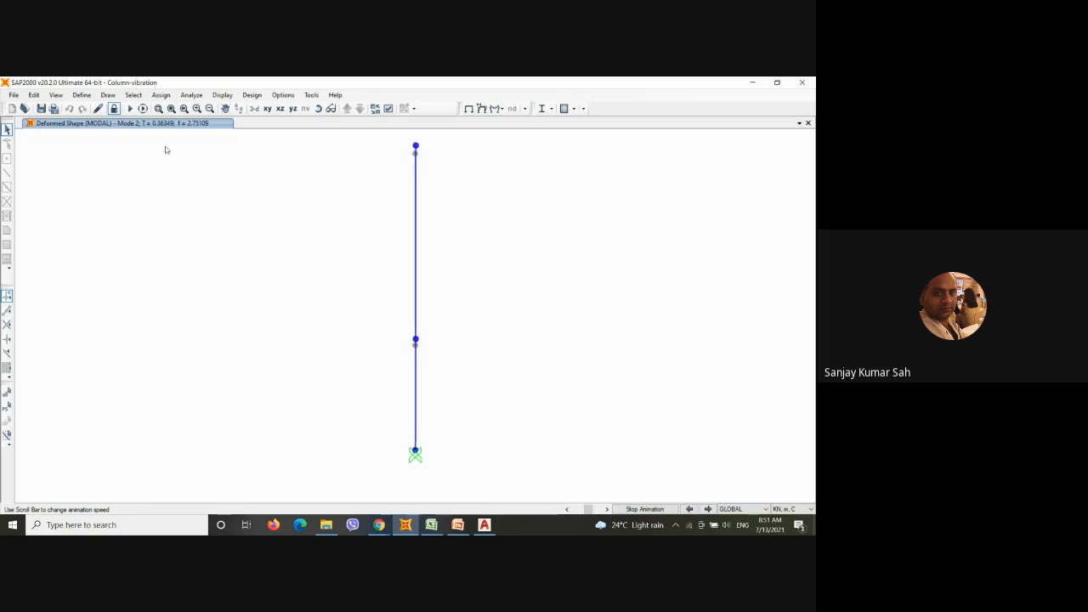
{"action": "left_click", "coordinate": [708, 509]}
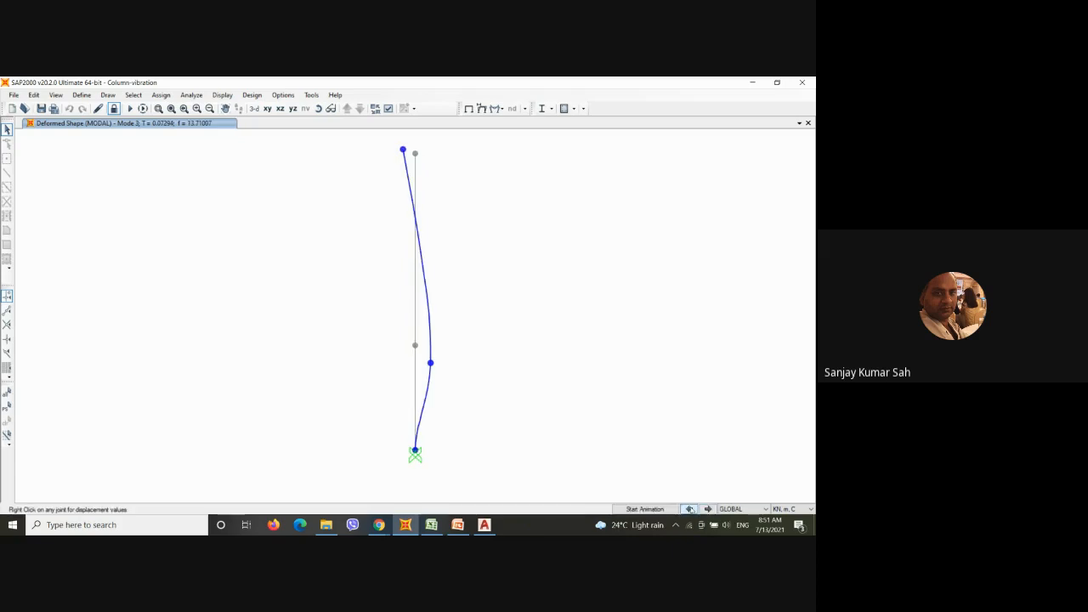
{"action": "left_click", "coordinate": [648, 508]}
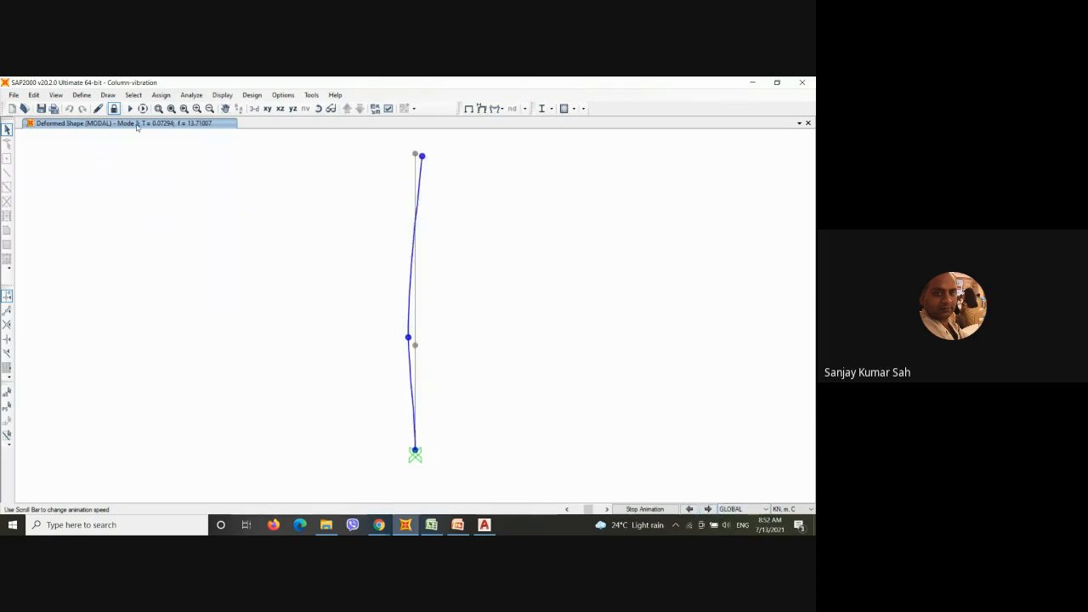
Step: Animate Mode 4 and Mode 5 of the two-segment column, and stop the Mode 5 animation
{"action": "left_click", "coordinate": [709, 508]}
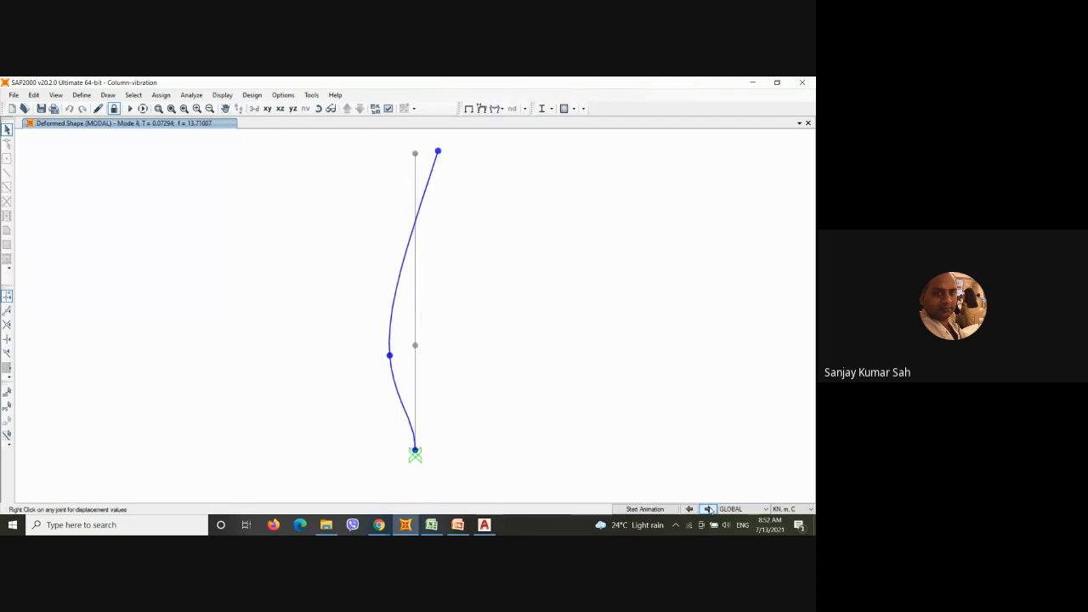
{"action": "left_click", "coordinate": [647, 509]}
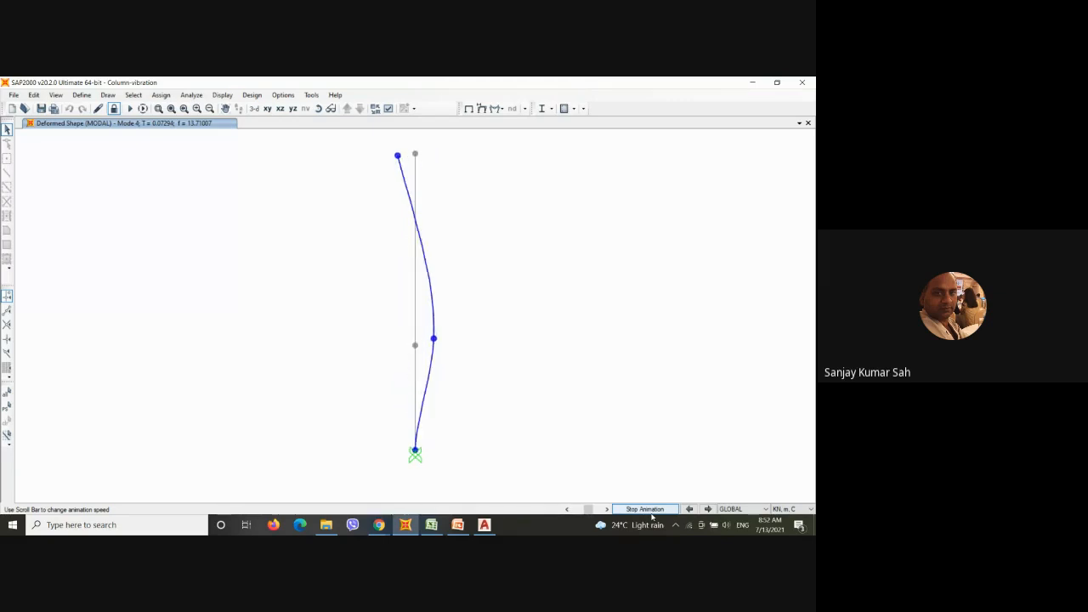
{"action": "left_click", "coordinate": [708, 509]}
{"action": "left_click", "coordinate": [664, 509]}
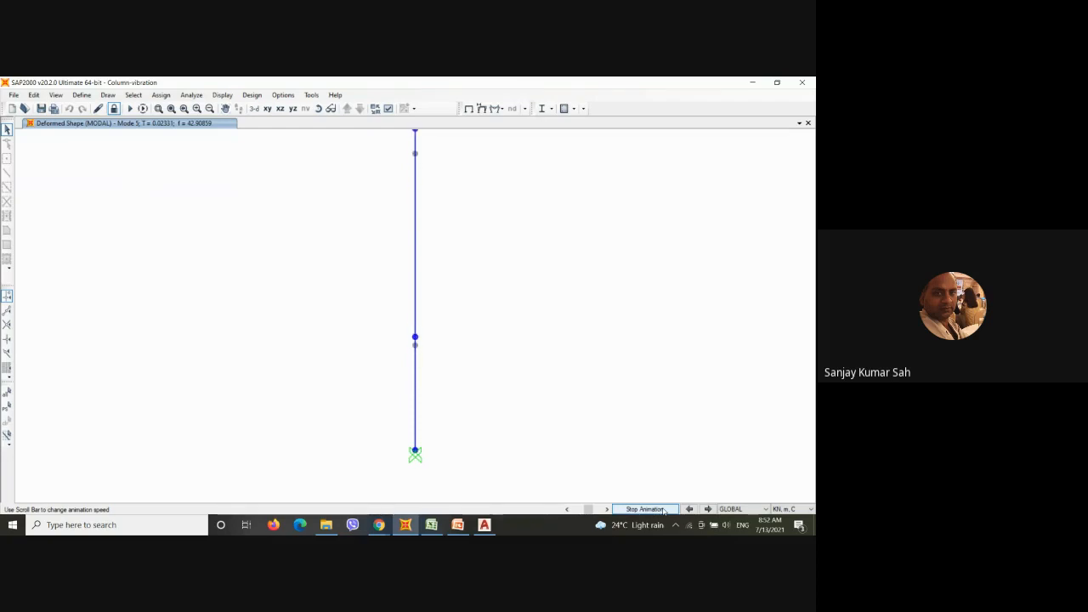
{"action": "left_click", "coordinate": [646, 509]}
Step: Step back through the mode shapes to Mode 2 and animate it again
{"action": "left_click", "coordinate": [690, 509]}
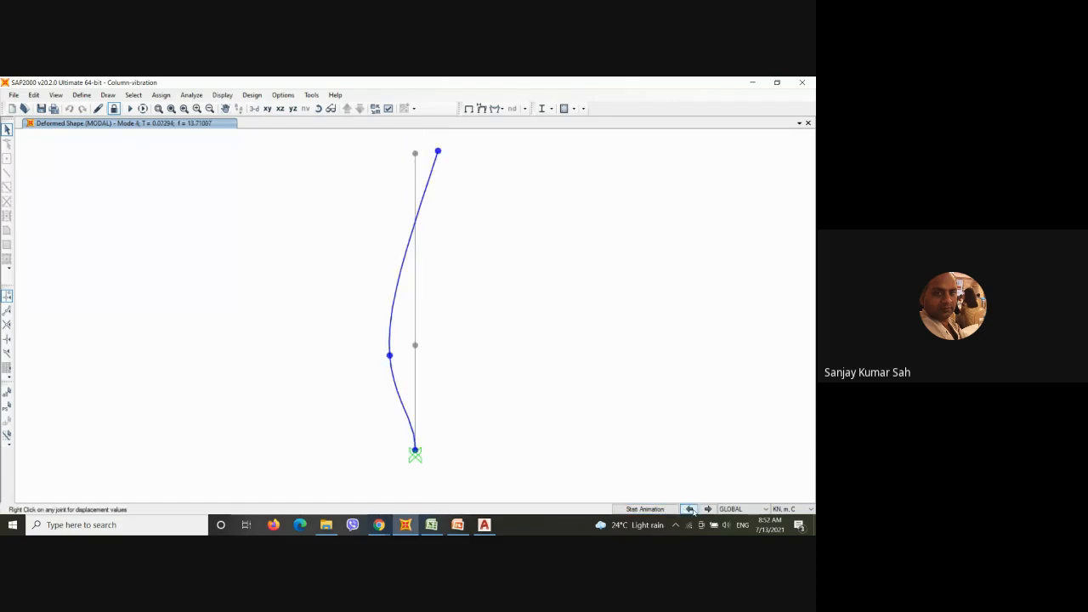
{"action": "left_click", "coordinate": [689, 508]}
{"action": "left_click", "coordinate": [689, 509]}
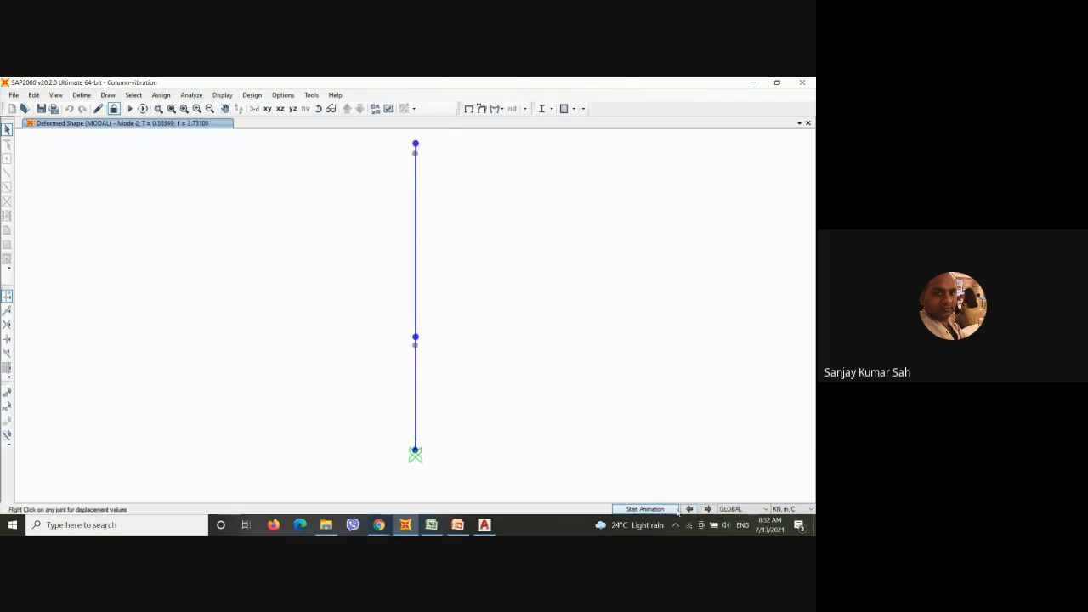
{"action": "left_click", "coordinate": [662, 510]}
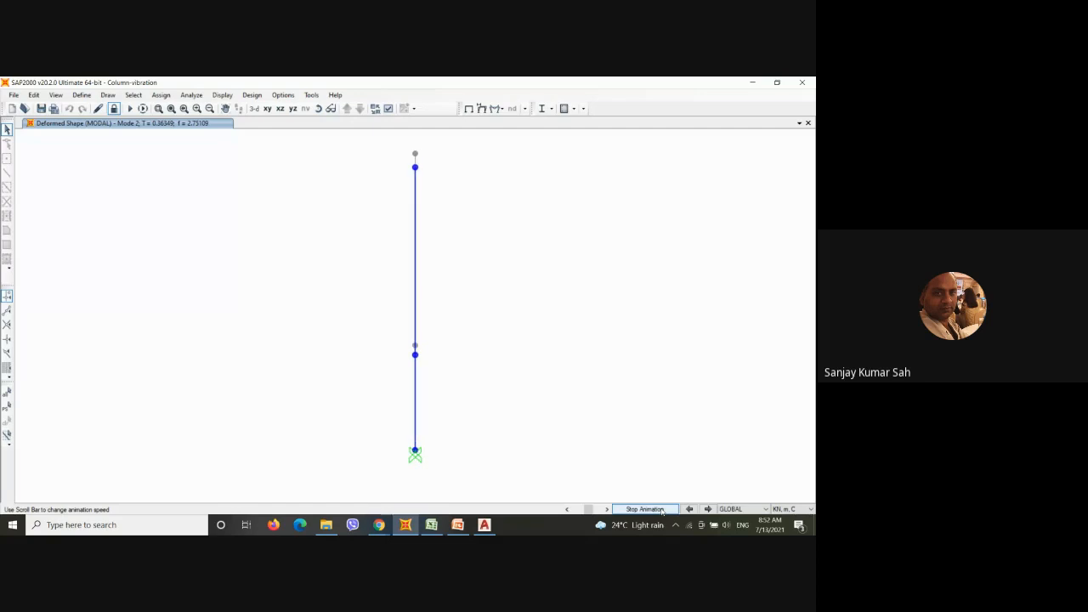
Step: Advance to Mode 6 and animate its axial vibration with the whole deformed column in view
{"action": "left_click", "coordinate": [707, 508]}
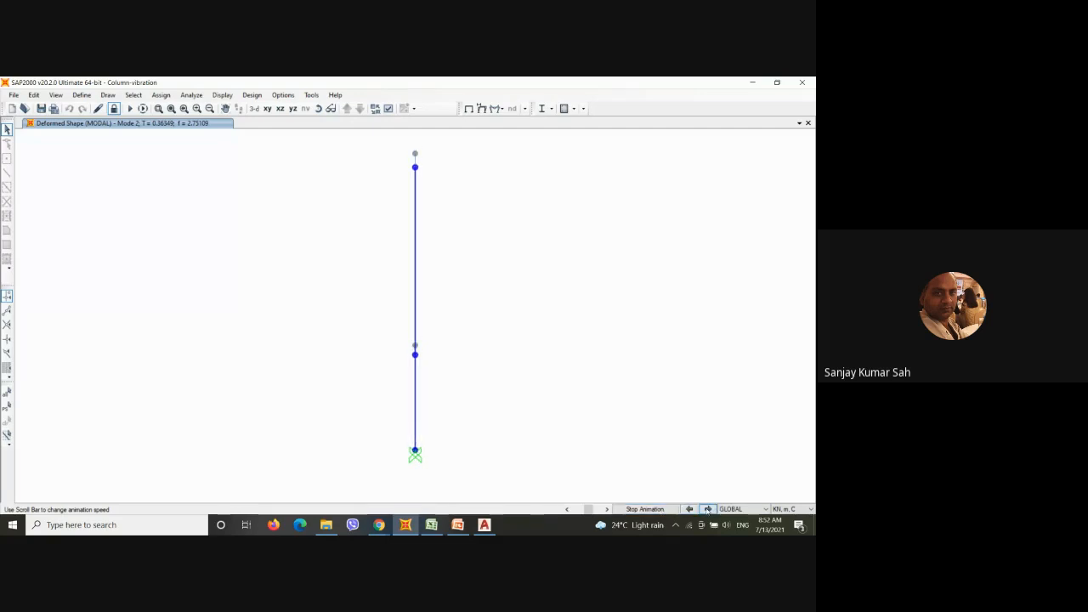
{"action": "left_click", "coordinate": [707, 508]}
{"action": "left_click", "coordinate": [707, 509]}
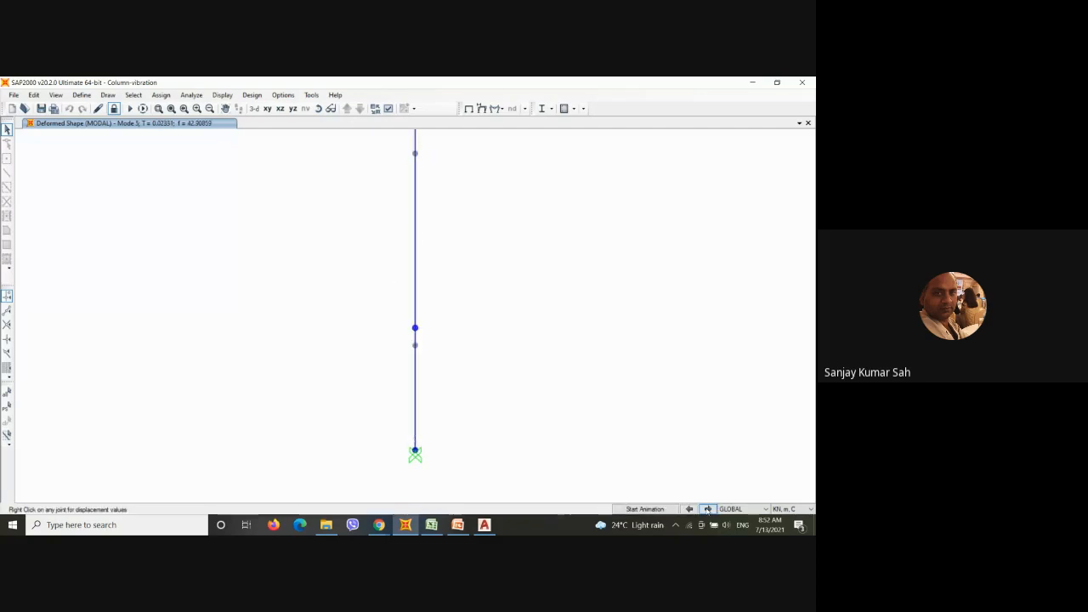
{"action": "left_click", "coordinate": [708, 509]}
{"action": "left_click", "coordinate": [644, 510]}
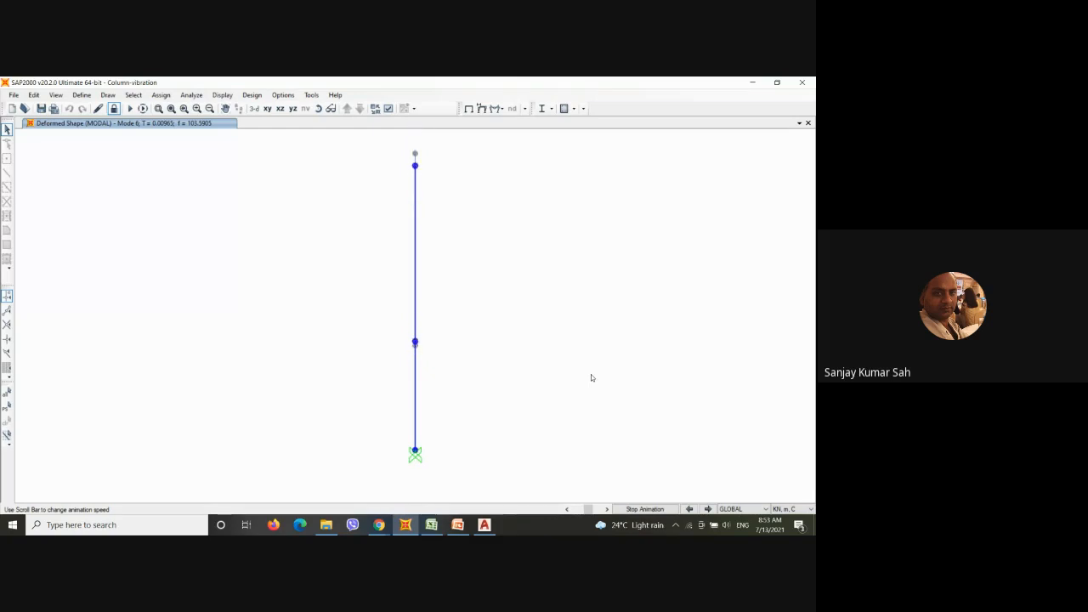
{"action": "left_click", "coordinate": [641, 511]}
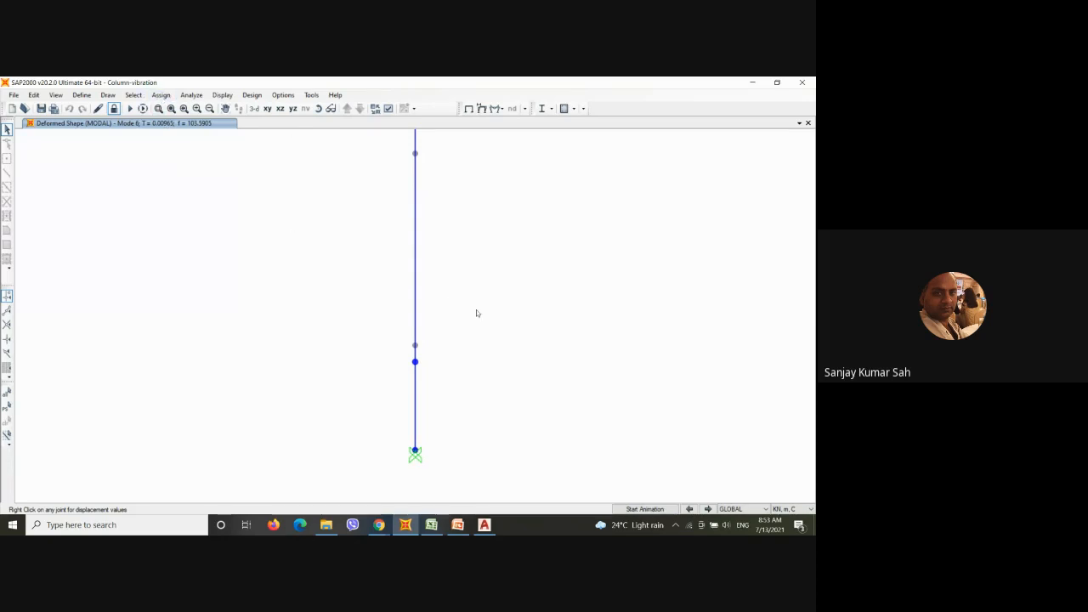
{"action": "scroll", "coordinate": [404, 352], "scroll_direction": "down", "scroll_amount": 2}
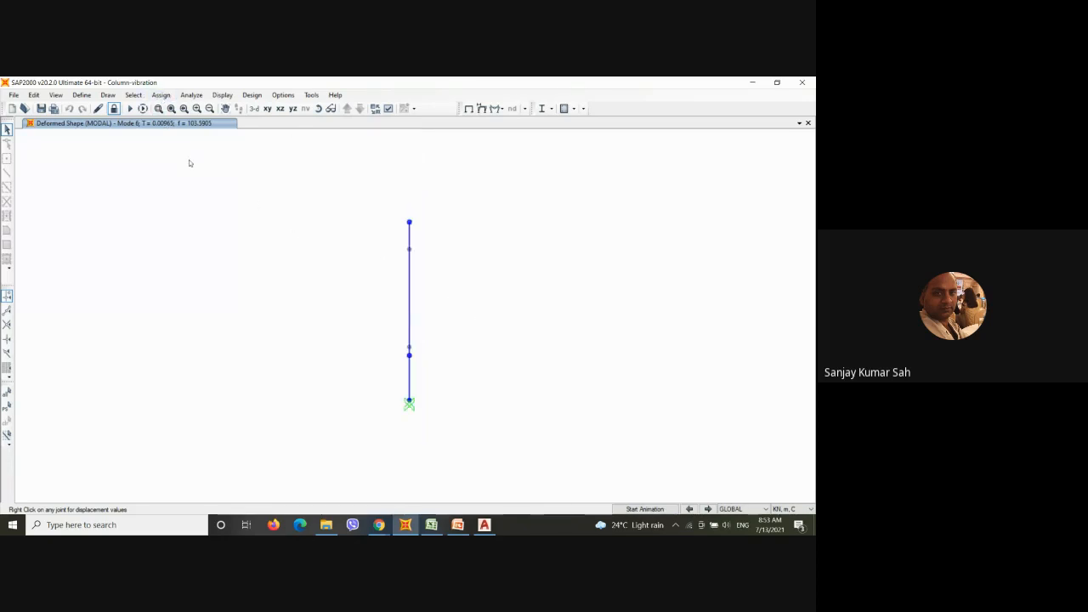
{"action": "left_click", "coordinate": [645, 508]}
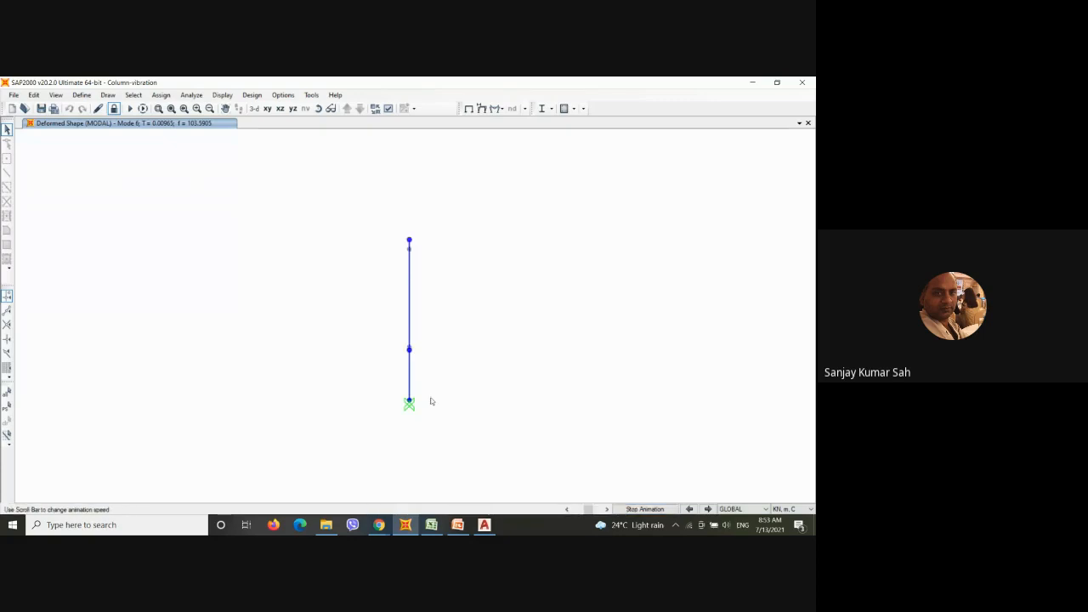
Step: Unlock the model, accepting deletion of the results, and accept the analysis options with all six degrees of freedom available
{"action": "left_click", "coordinate": [114, 107]}
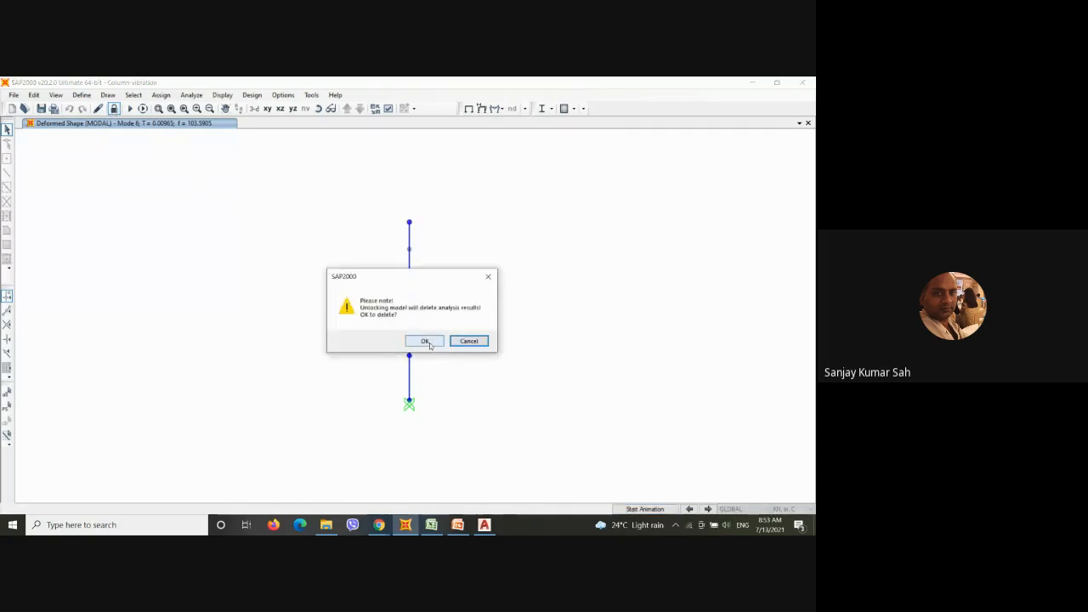
{"action": "left_click", "coordinate": [424, 341]}
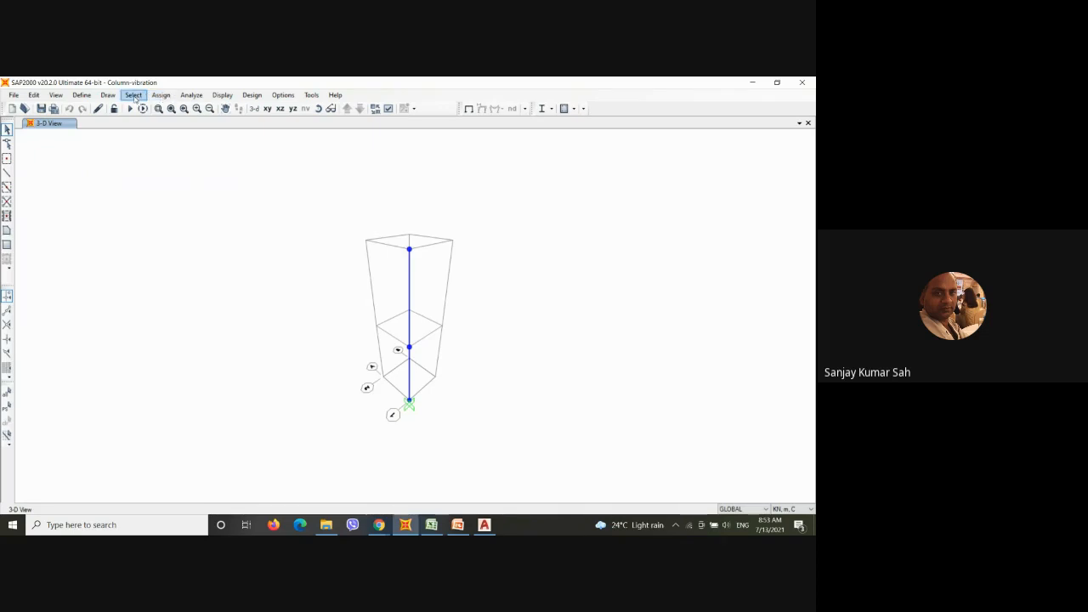
{"action": "left_click", "coordinate": [160, 95]}
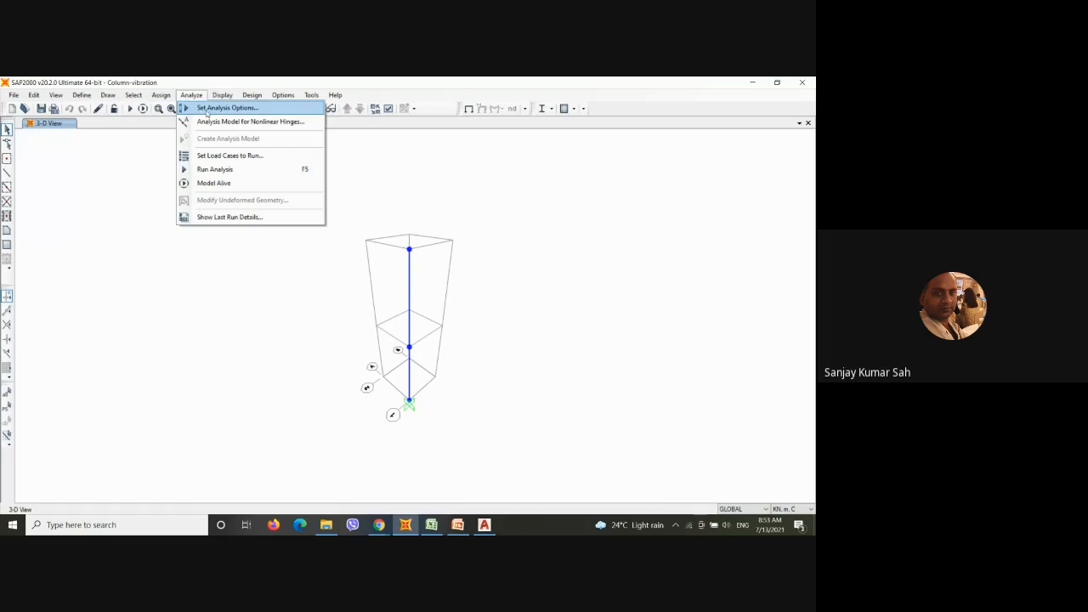
{"action": "left_click", "coordinate": [205, 108]}
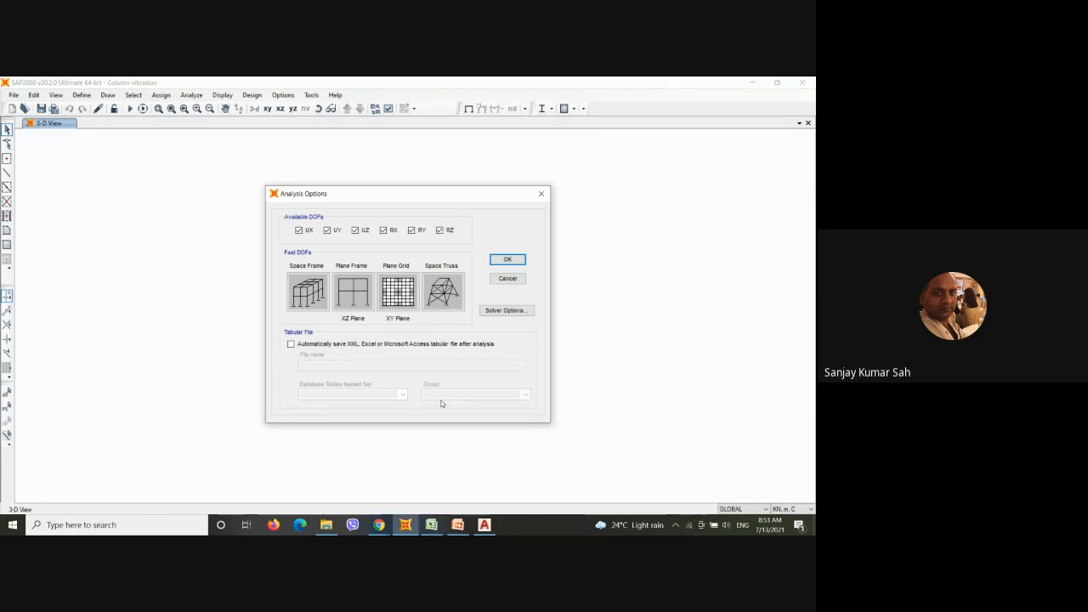
{"action": "left_click", "coordinate": [518, 262]}
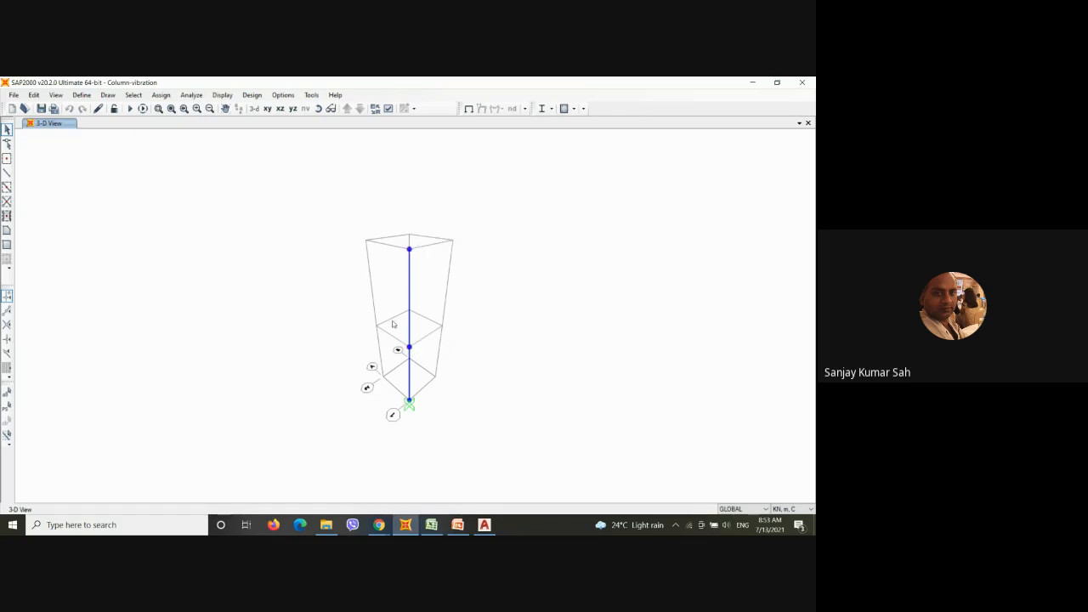
Step: Assign a DEAD joint force of -50 kN in Global Z to the column's middle and top joints, replacing existing loads
{"action": "left_click_drag", "start_coordinate": [392, 320], "coordinate": [439, 377]}
{"action": "left_click_drag", "start_coordinate": [394, 232], "coordinate": [421, 277]}
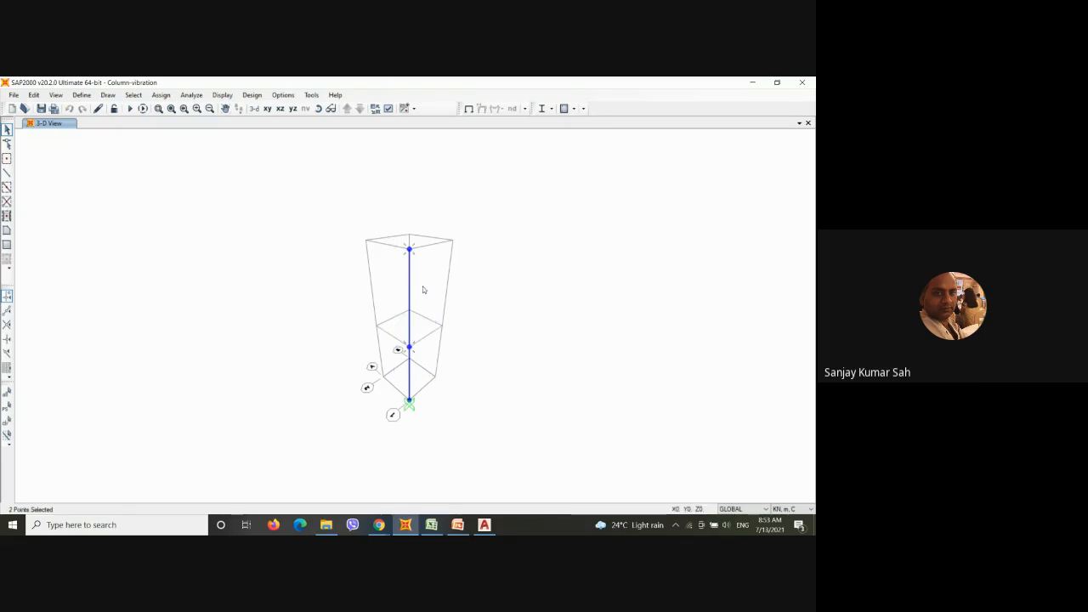
{"action": "left_click", "coordinate": [163, 96]}
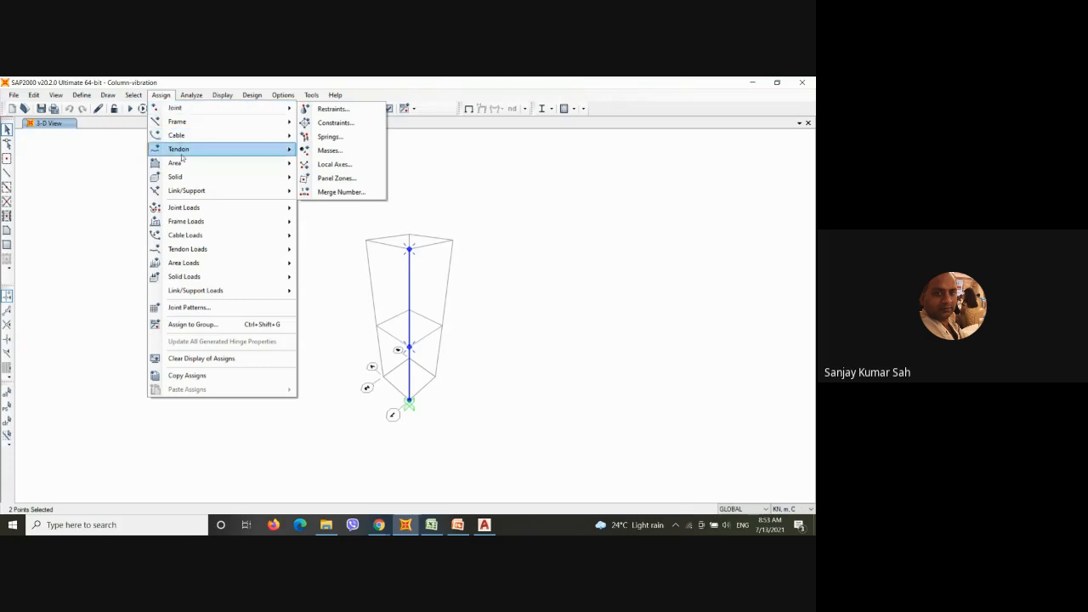
{"action": "mouse_move", "coordinate": [187, 209]}
{"action": "left_click", "coordinate": [330, 210]}
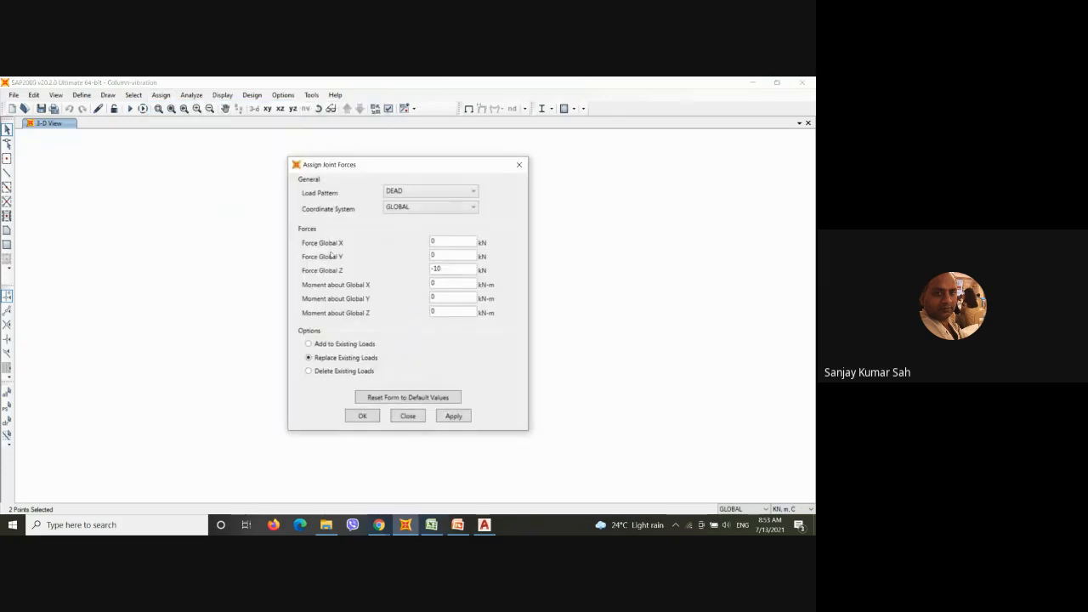
{"action": "double_click", "coordinate": [448, 265]}
{"action": "key", "text": "BackSpace"}
{"action": "type", "text": "-5"}
{"action": "left_click", "coordinate": [377, 420]}
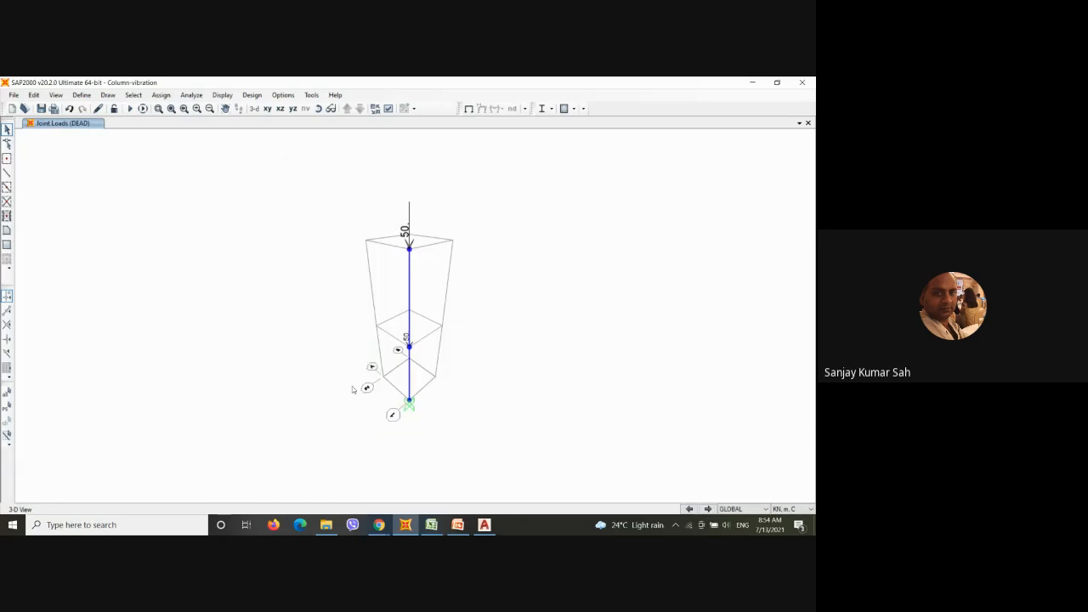
Step: Run the analysis with the joint loads applied and review the column's mode shapes from Mode 1 to Mode 6
{"action": "left_click", "coordinate": [130, 108]}
{"action": "left_click", "coordinate": [523, 364]}
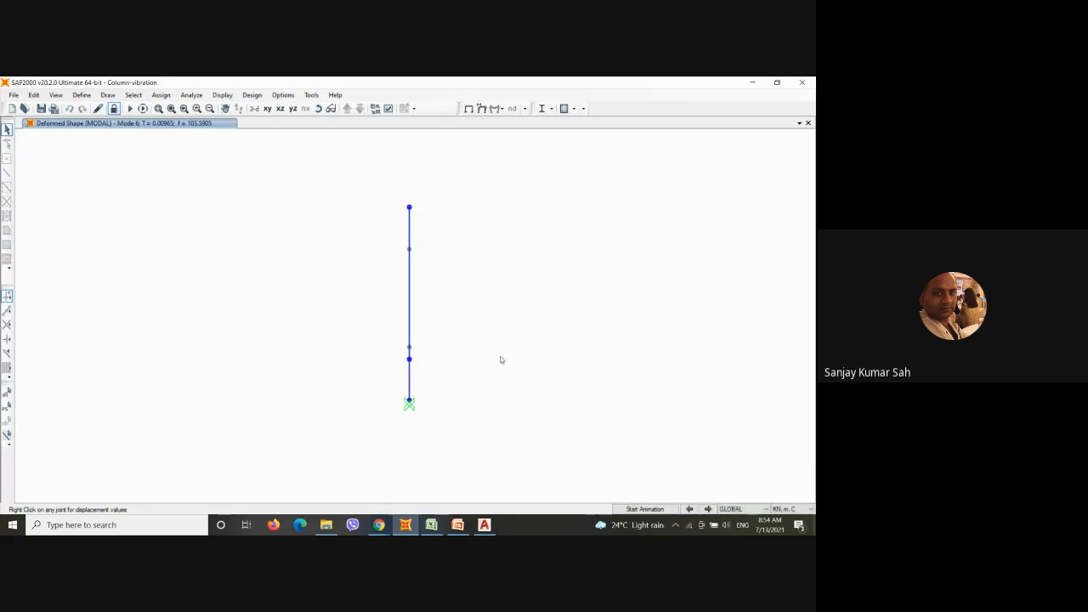
{"action": "left_click", "coordinate": [689, 508]}
{"action": "left_click", "coordinate": [689, 509]}
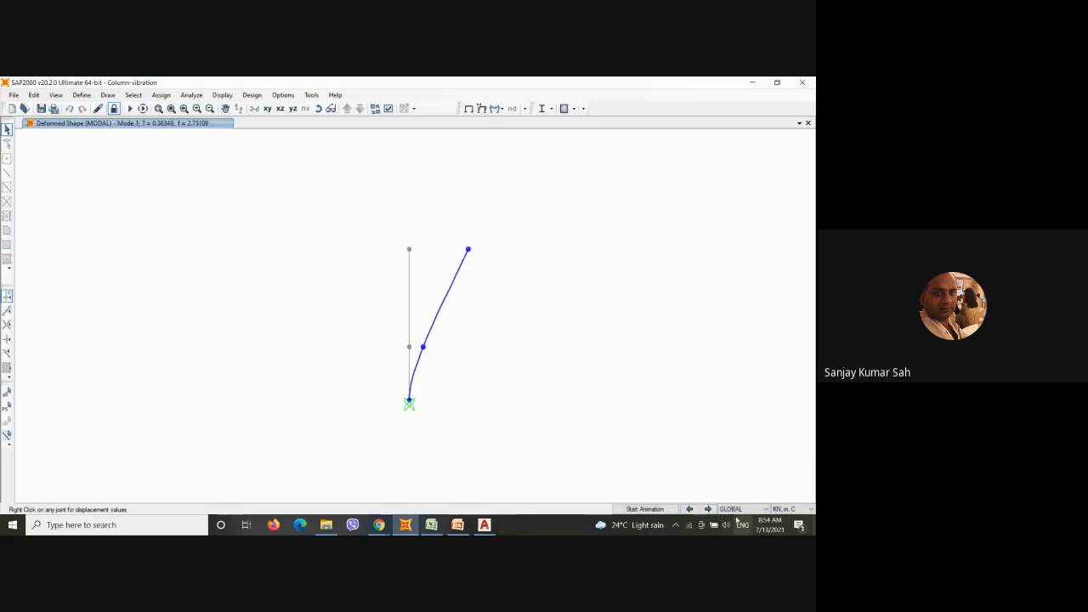
{"action": "left_click", "coordinate": [709, 508]}
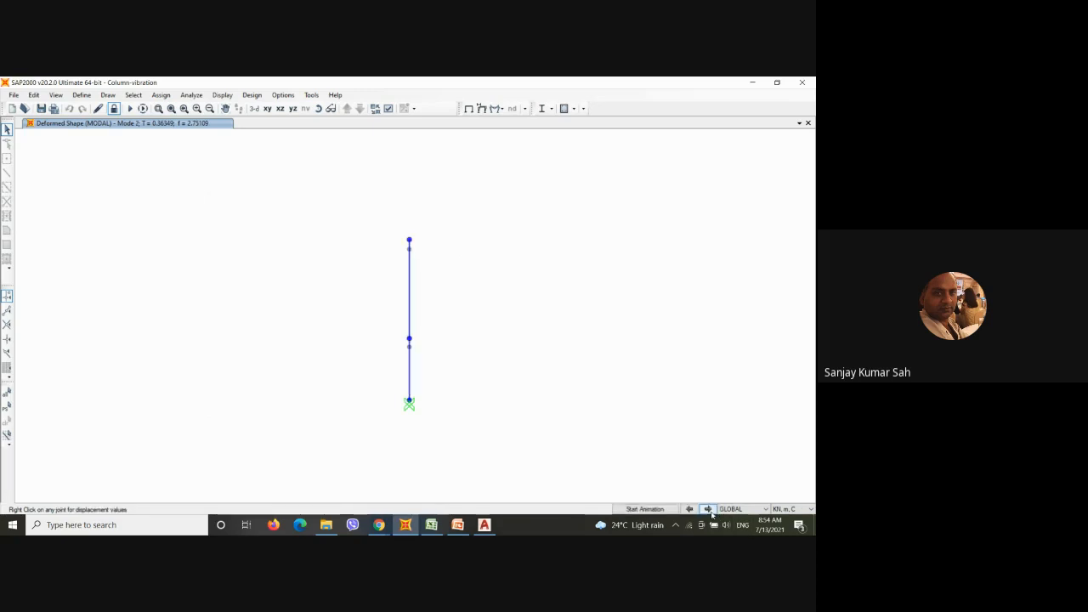
{"action": "left_click", "coordinate": [709, 508]}
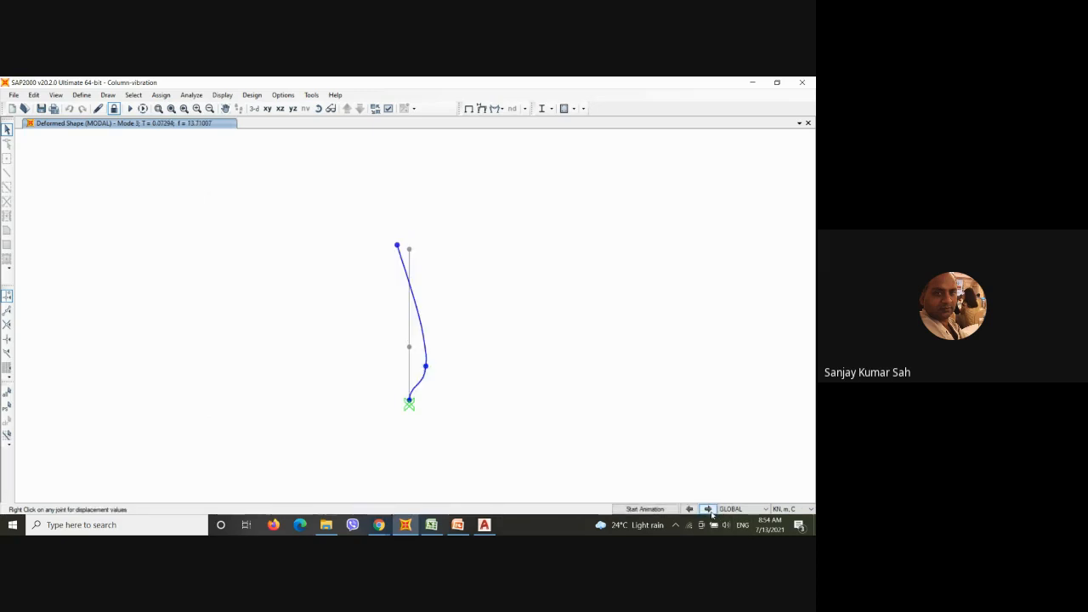
{"action": "left_click", "coordinate": [711, 511]}
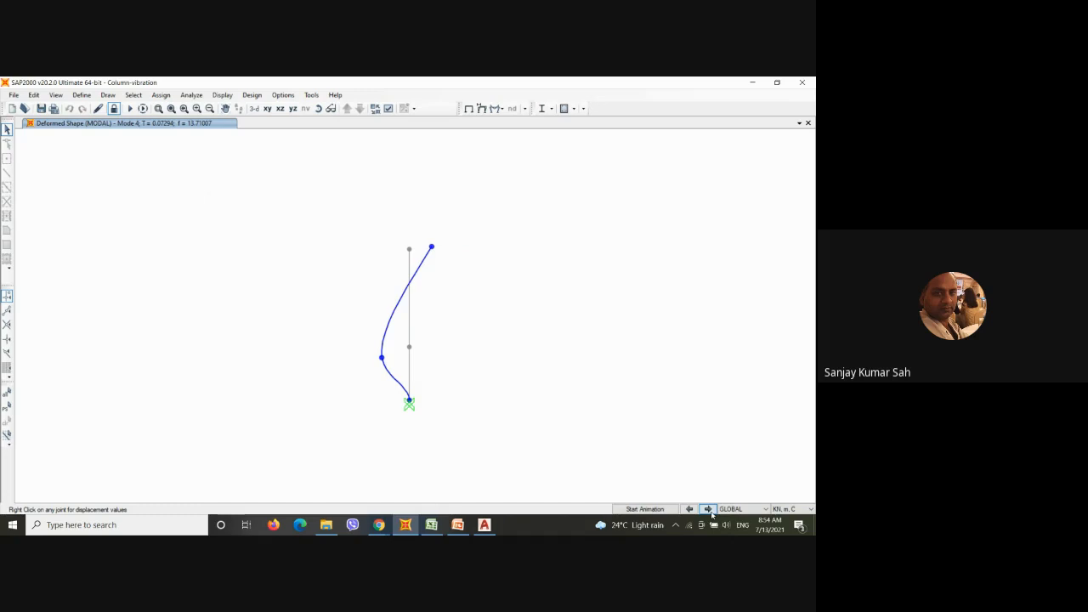
{"action": "left_click", "coordinate": [709, 509]}
{"action": "left_click", "coordinate": [708, 509]}
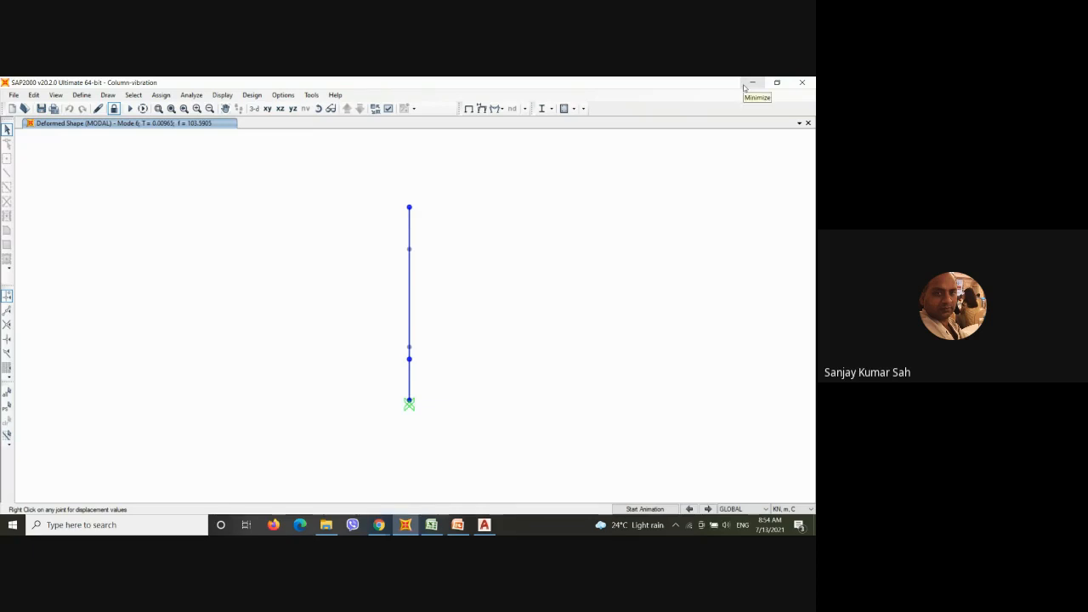
Step: Close SAP2000 and the Excel workbook Book1, discarding the workbook's changes
{"action": "left_click", "coordinate": [799, 82]}
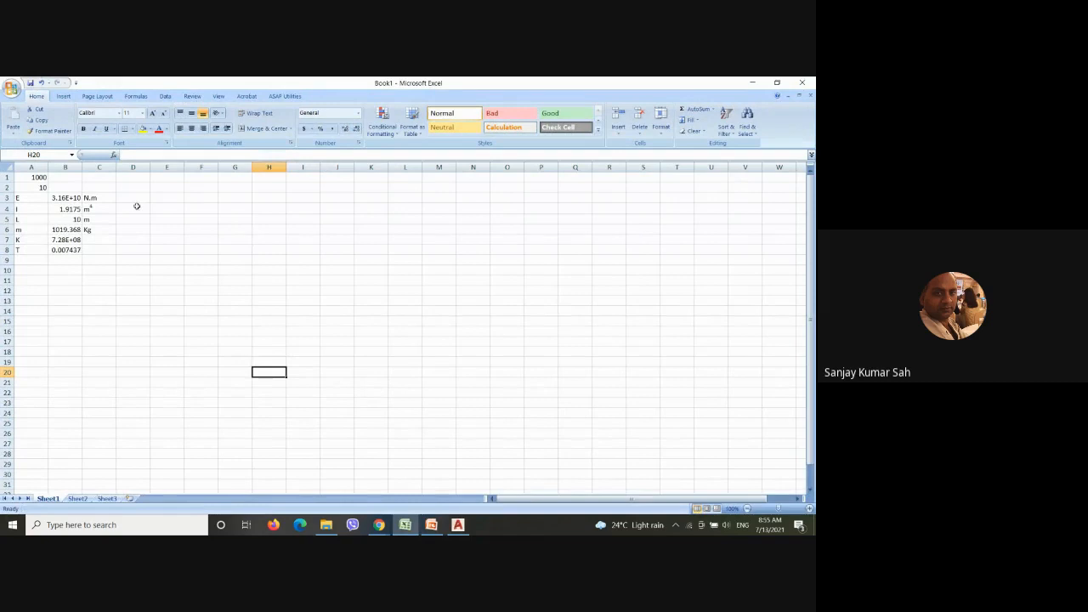
{"action": "left_click", "coordinate": [802, 82]}
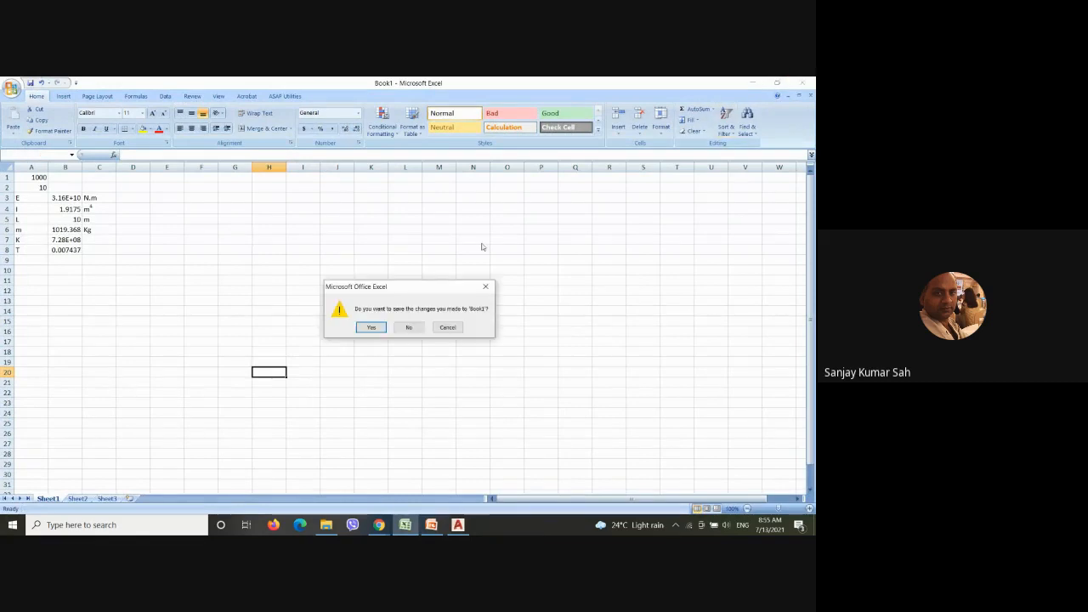
{"action": "left_click", "coordinate": [407, 328]}
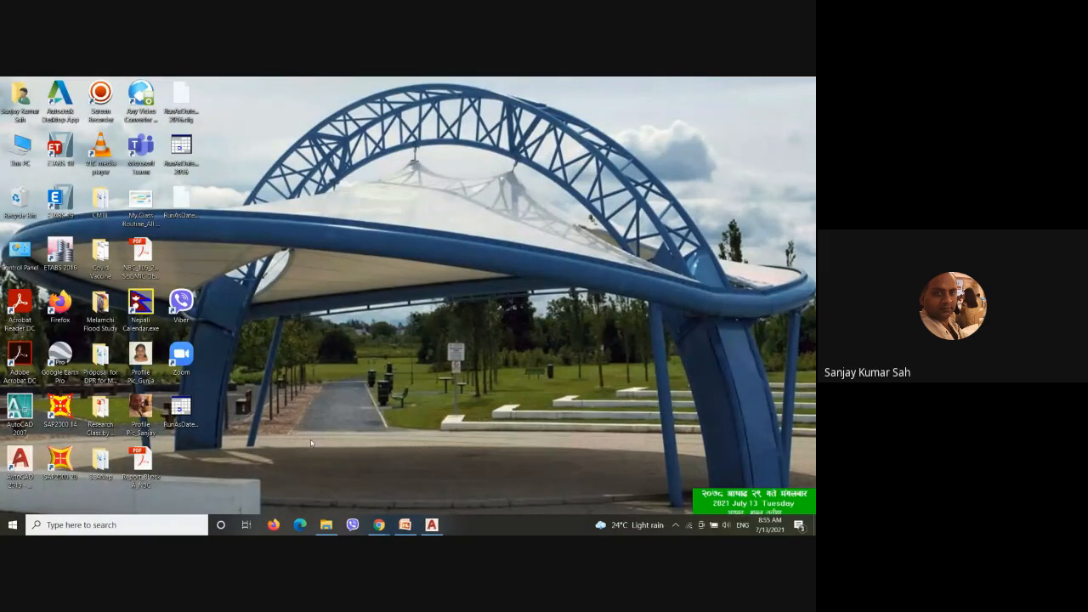
Step: Duplicate the Column-vibration $2K file within the Day 5 folder in File Explorer
{"action": "left_click", "coordinate": [325, 524]}
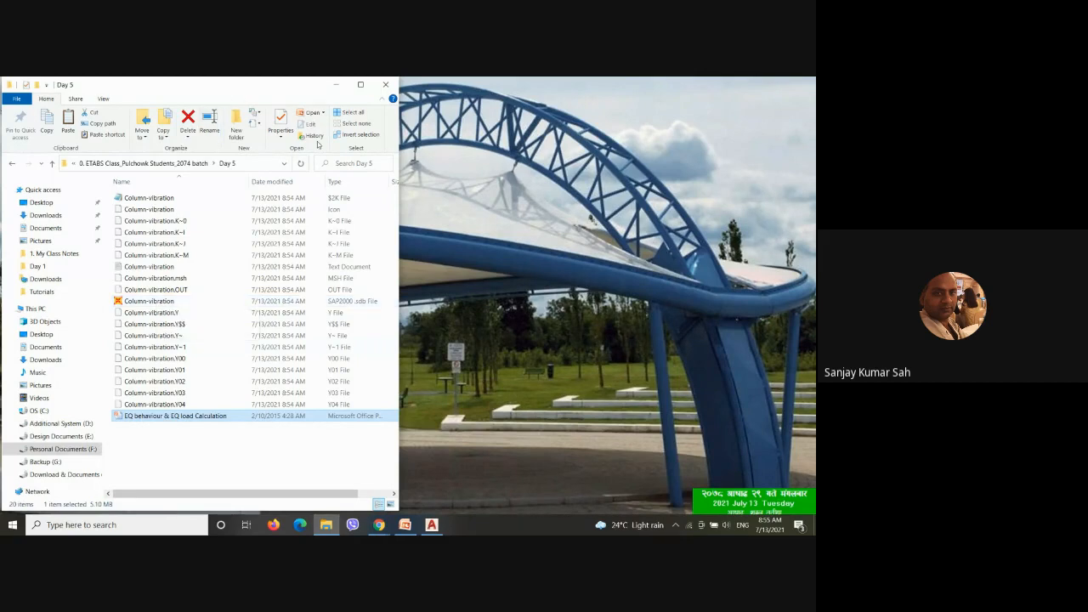
{"action": "left_click_drag", "start_coordinate": [196, 95], "coordinate": [398, 96]}
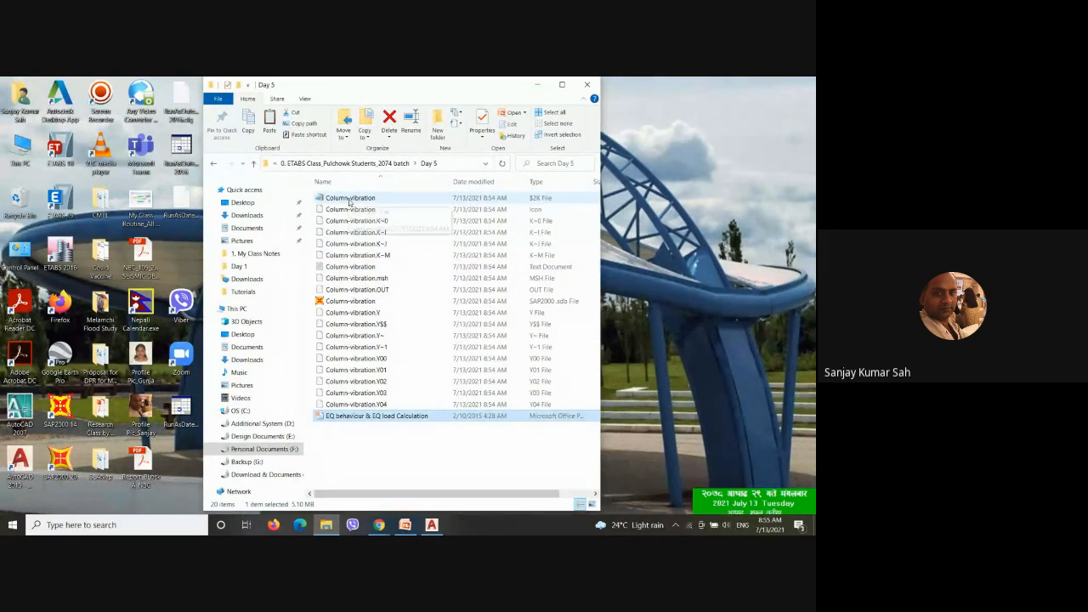
{"action": "right_click", "coordinate": [350, 202]}
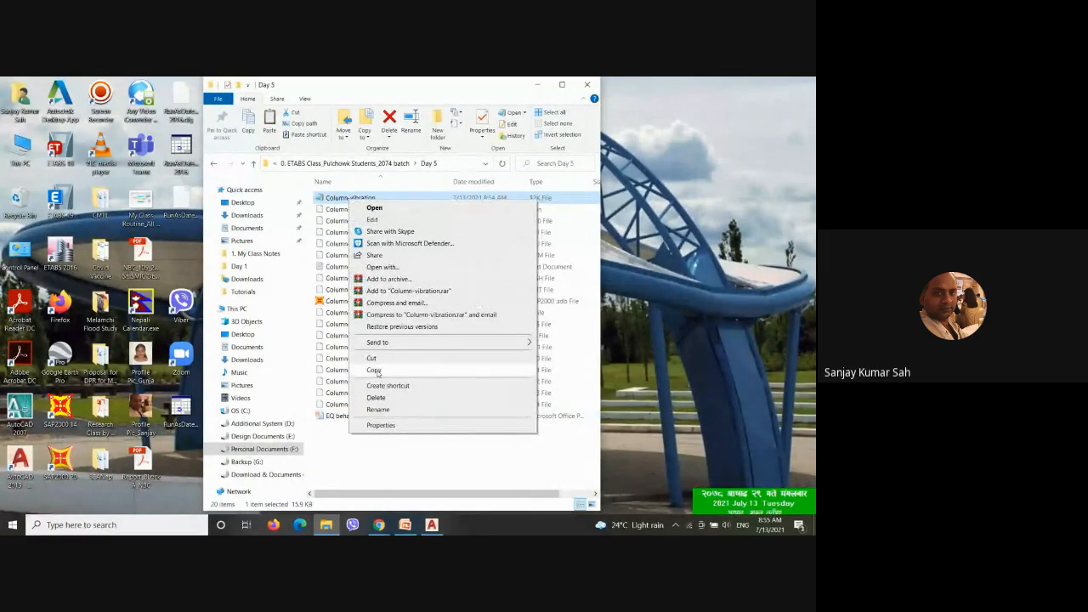
{"action": "left_click", "coordinate": [374, 371]}
{"action": "right_click", "coordinate": [360, 449]}
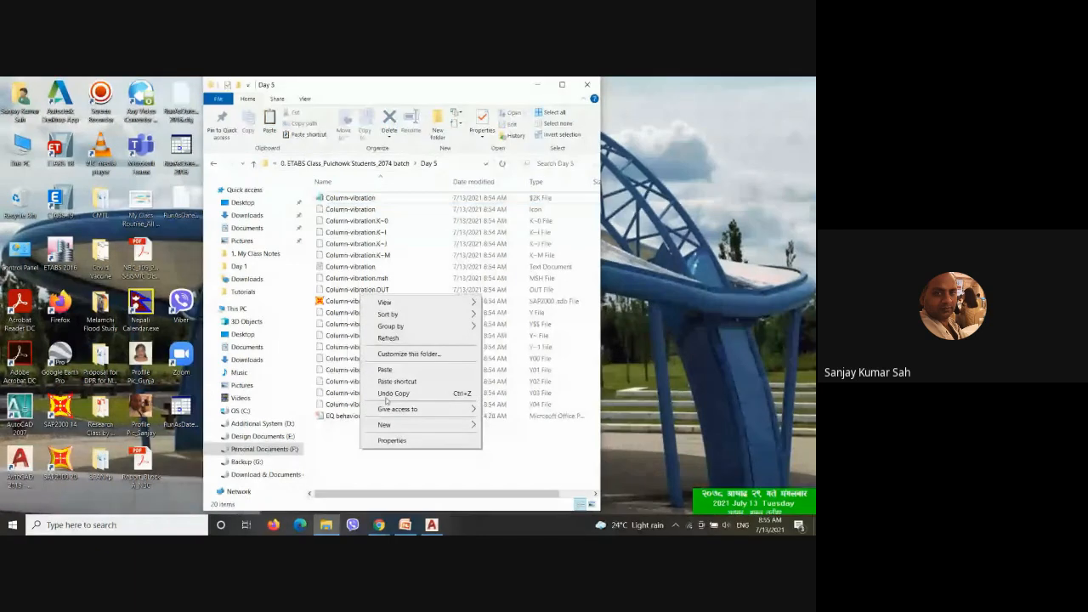
{"action": "left_click", "coordinate": [385, 369]}
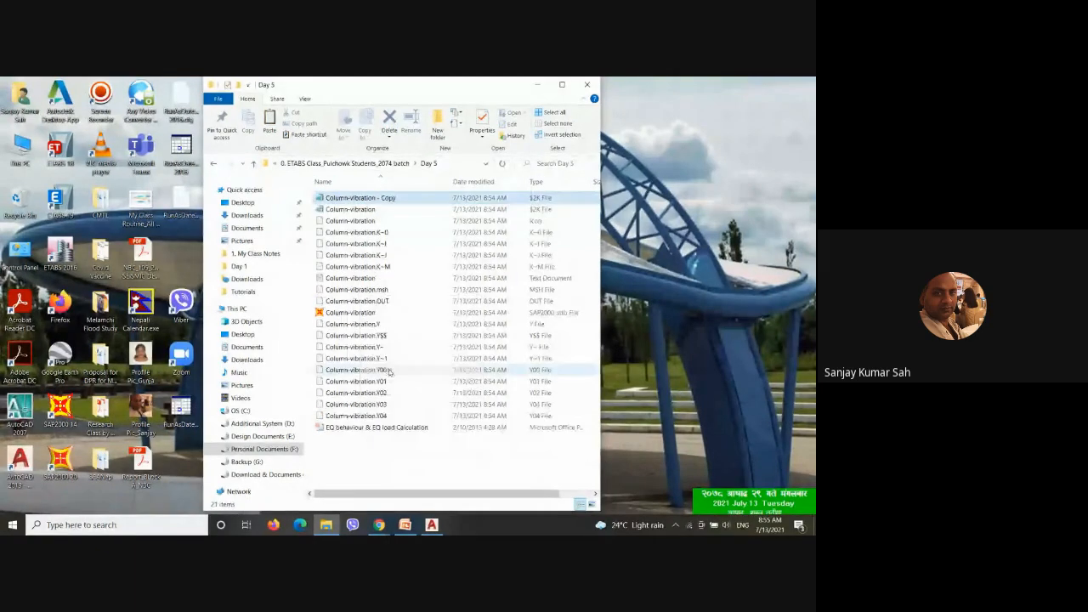
Step: Rename the copied $2K file as Column-vibration_sapv14
{"action": "right_click", "coordinate": [365, 200]}
{"action": "left_click", "coordinate": [397, 410]}
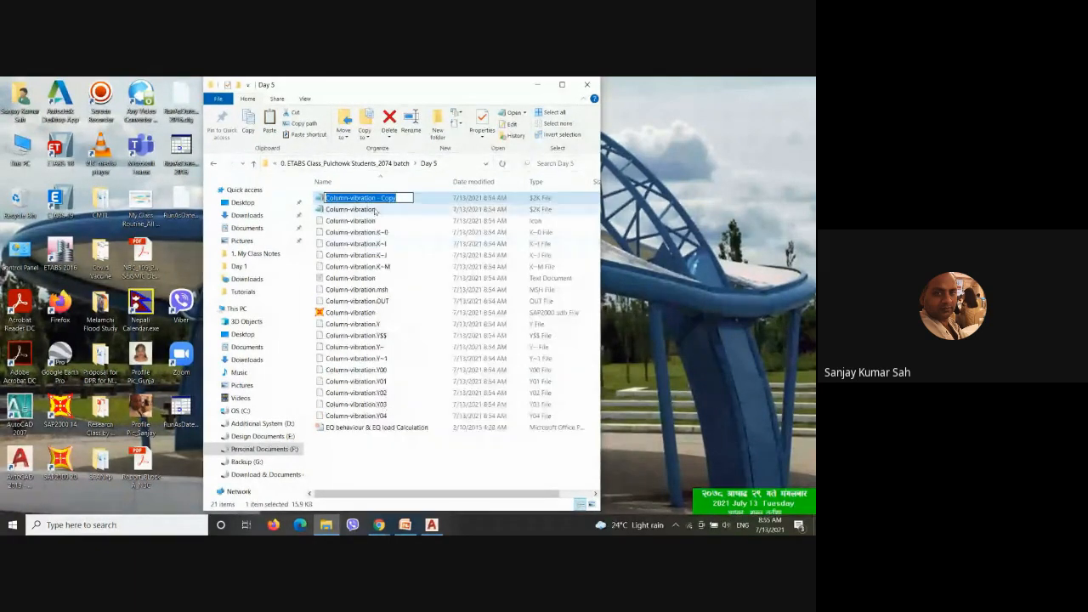
{"action": "left_click_drag", "start_coordinate": [376, 199], "coordinate": [400, 201]}
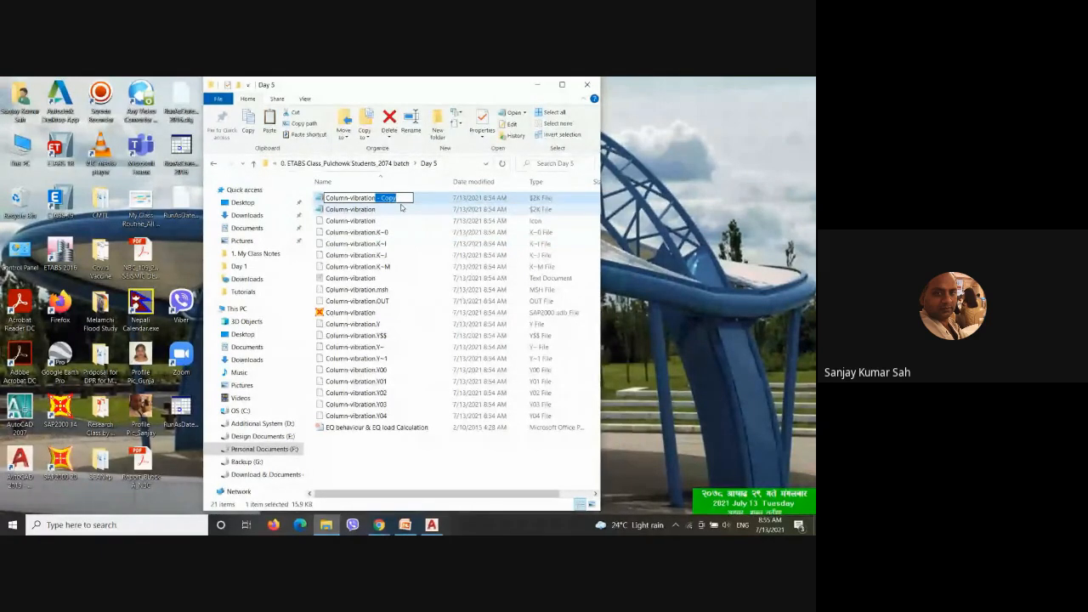
{"action": "type", "text": "_sapv14"}
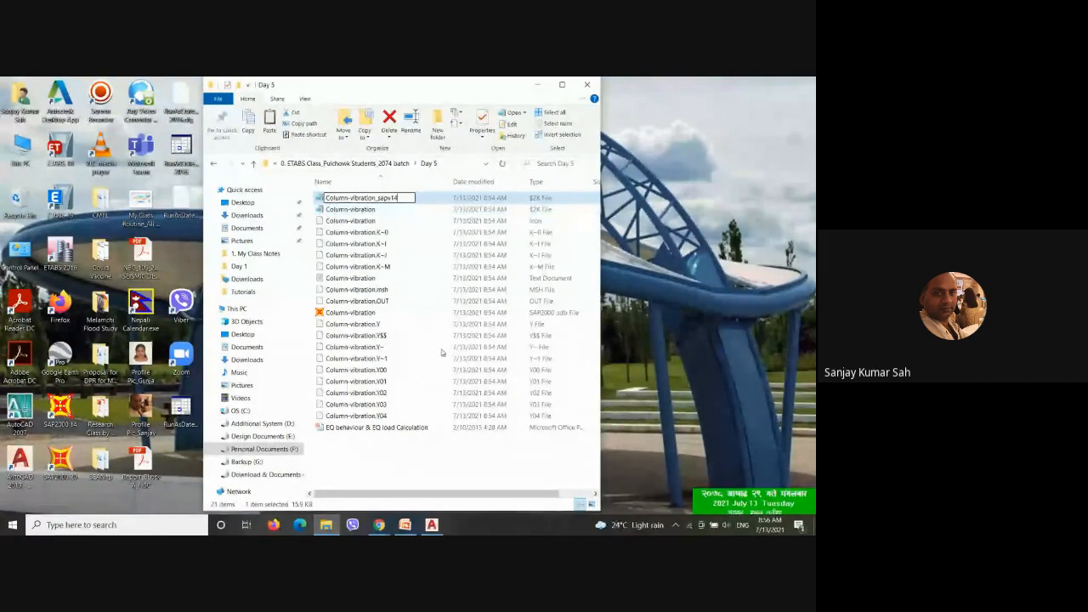
{"action": "key", "text": "Return"}
{"action": "left_click", "coordinate": [418, 479]}
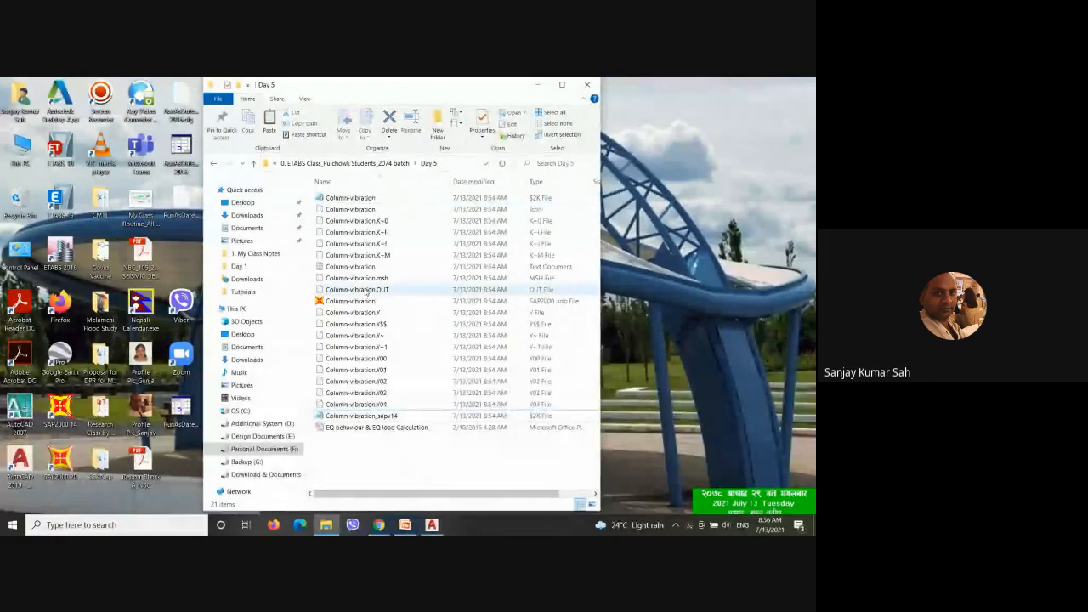
Step: Open the Column-vibration_sapv14 $2K file in Notepad and maximize its window
{"action": "double_click", "coordinate": [362, 418]}
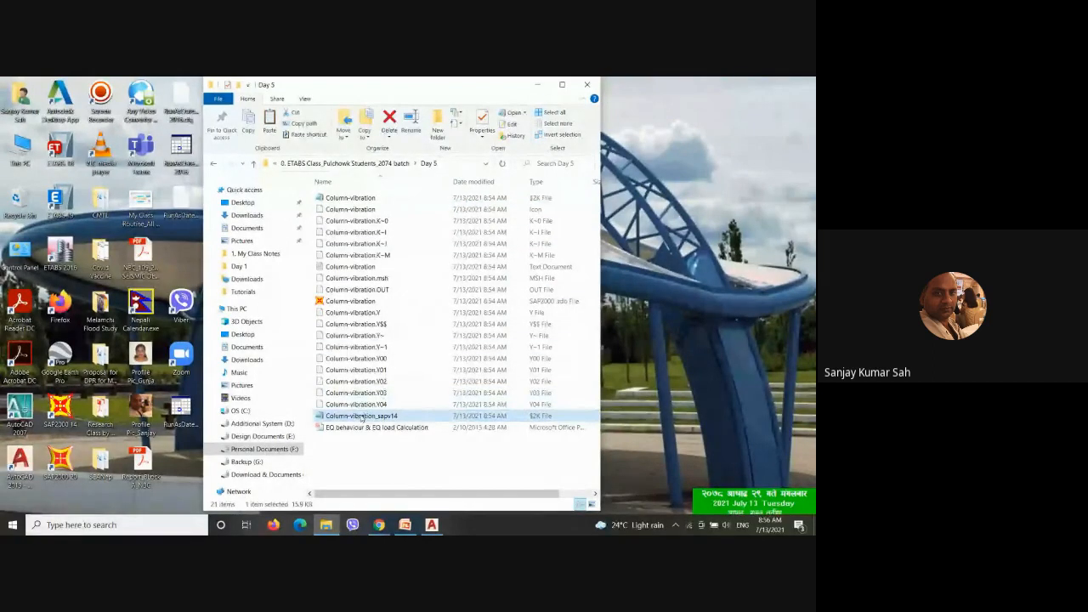
{"action": "left_click_drag", "start_coordinate": [690, 239], "coordinate": [534, 152]}
{"action": "left_click", "coordinate": [621, 150]}
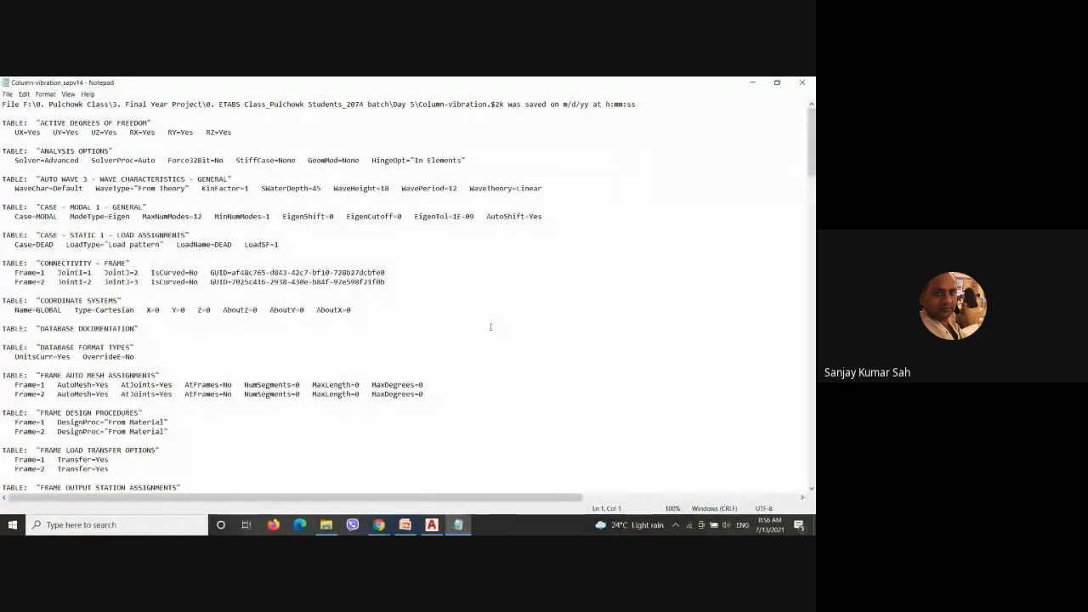
Step: Look through the file's tables and search for "version" to locate the program version entry
{"action": "scroll", "coordinate": [491, 326], "scroll_direction": "down", "scroll_amount": 10}
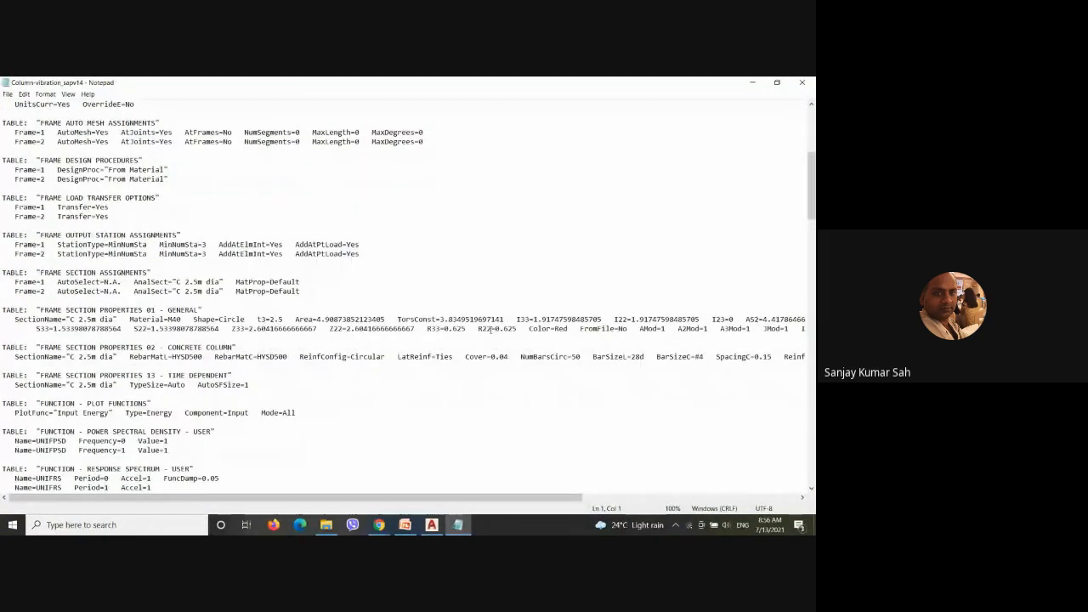
{"action": "scroll", "coordinate": [490, 328], "scroll_direction": "up", "scroll_amount": 10}
{"action": "scroll", "coordinate": [491, 330], "scroll_direction": "down", "scroll_amount": 20}
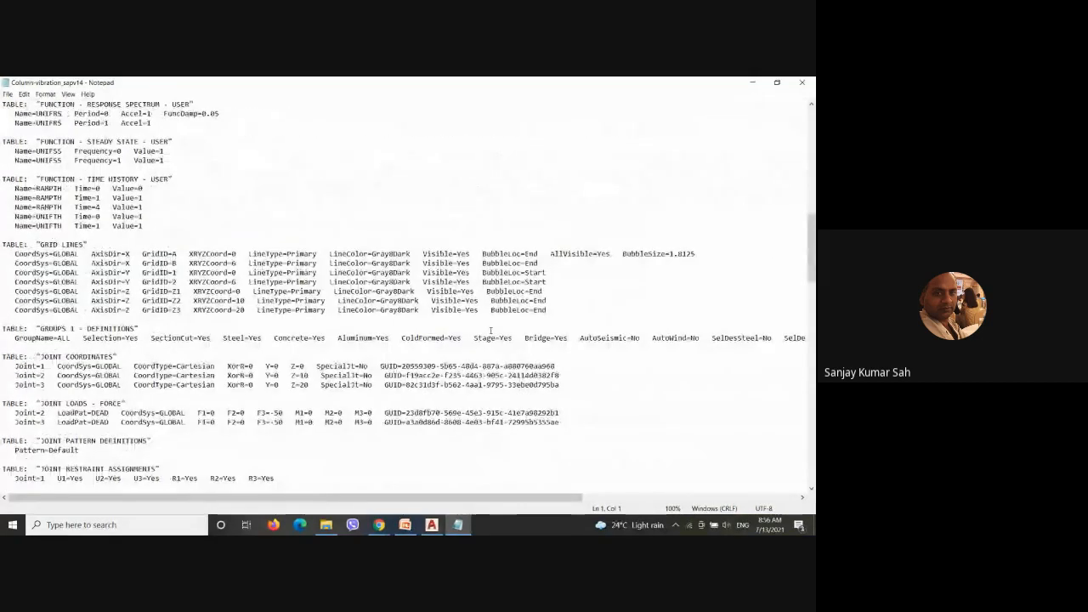
{"action": "scroll", "coordinate": [491, 330], "scroll_direction": "down", "scroll_amount": 17}
{"action": "scroll", "coordinate": [491, 331], "scroll_direction": "down", "scroll_amount": 6}
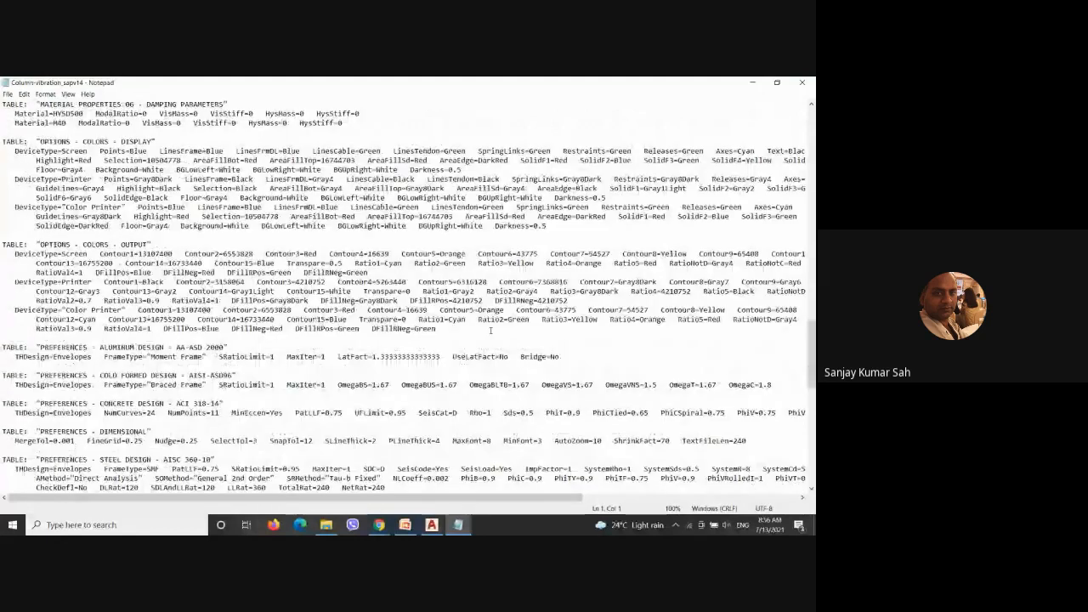
{"action": "scroll", "coordinate": [491, 331], "scroll_direction": "up", "scroll_amount": 20}
{"action": "scroll", "coordinate": [490, 331], "scroll_direction": "up", "scroll_amount": 7}
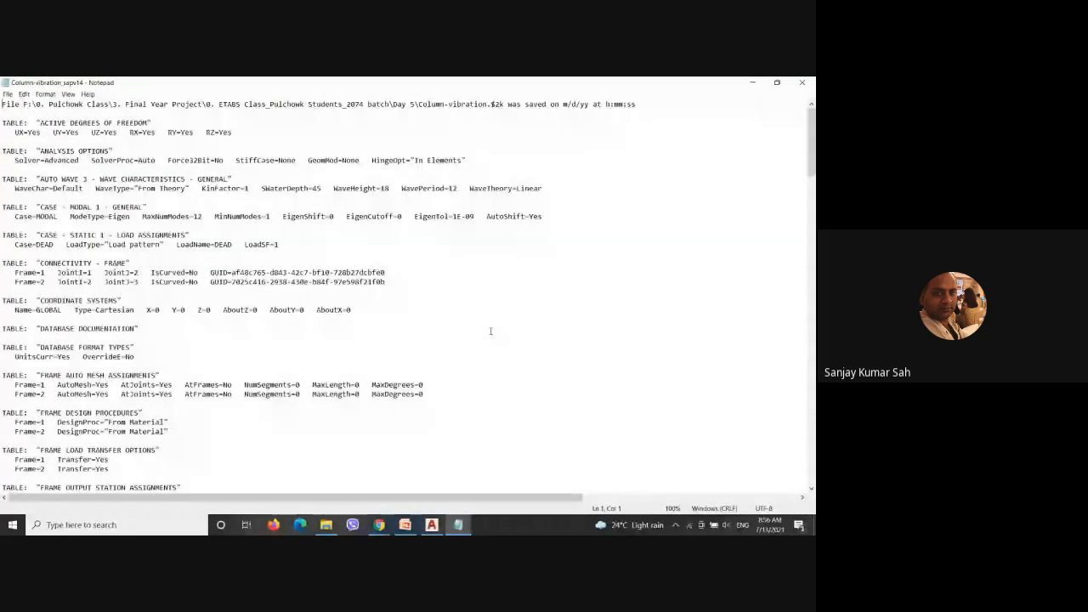
{"action": "key", "text": "ctrl+f"}
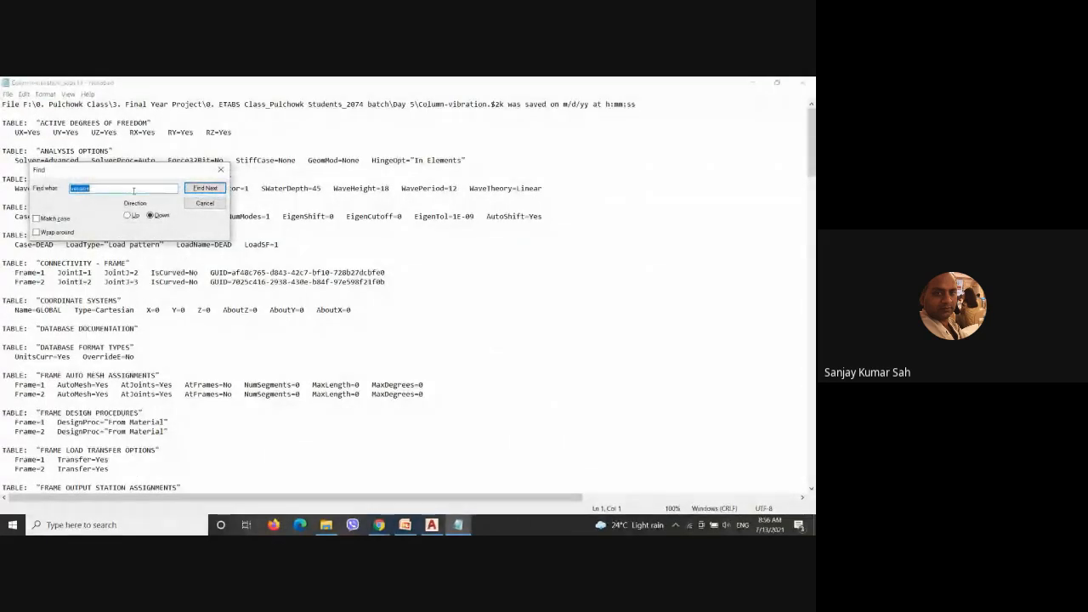
{"action": "left_click", "coordinate": [204, 188]}
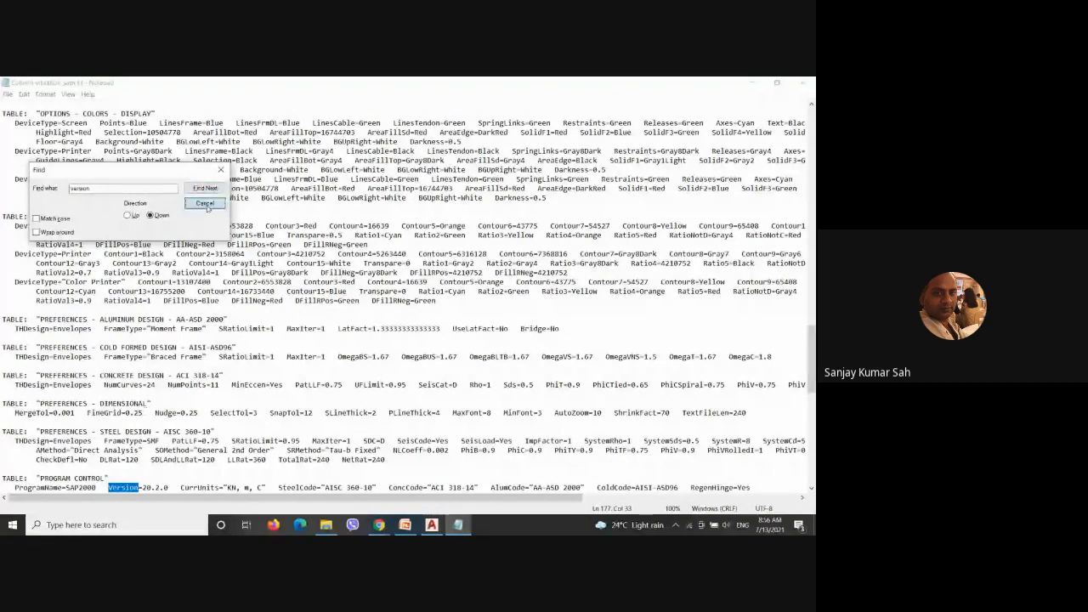
{"action": "key", "text": "Escape"}
{"action": "scroll", "coordinate": [176, 459], "scroll_direction": "down", "scroll_amount": 1}
{"action": "scroll", "coordinate": [176, 459], "scroll_direction": "down", "scroll_amount": 3}
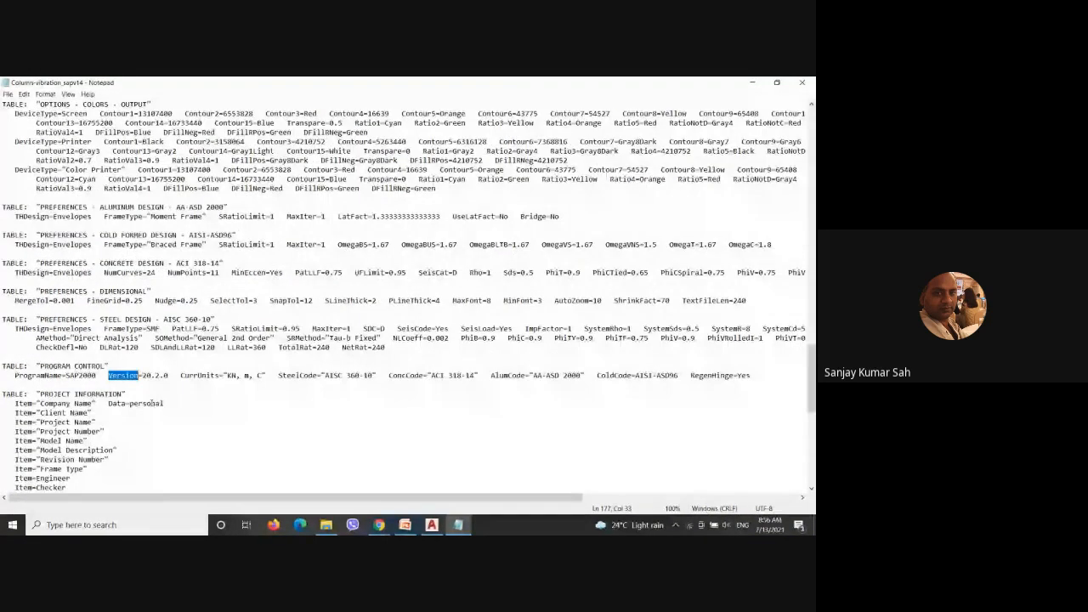
Step: Minimize Notepad, launch SAP2000 14 from the desktop, dismiss its welcome screens and maximize its window
{"action": "left_click", "coordinate": [753, 83]}
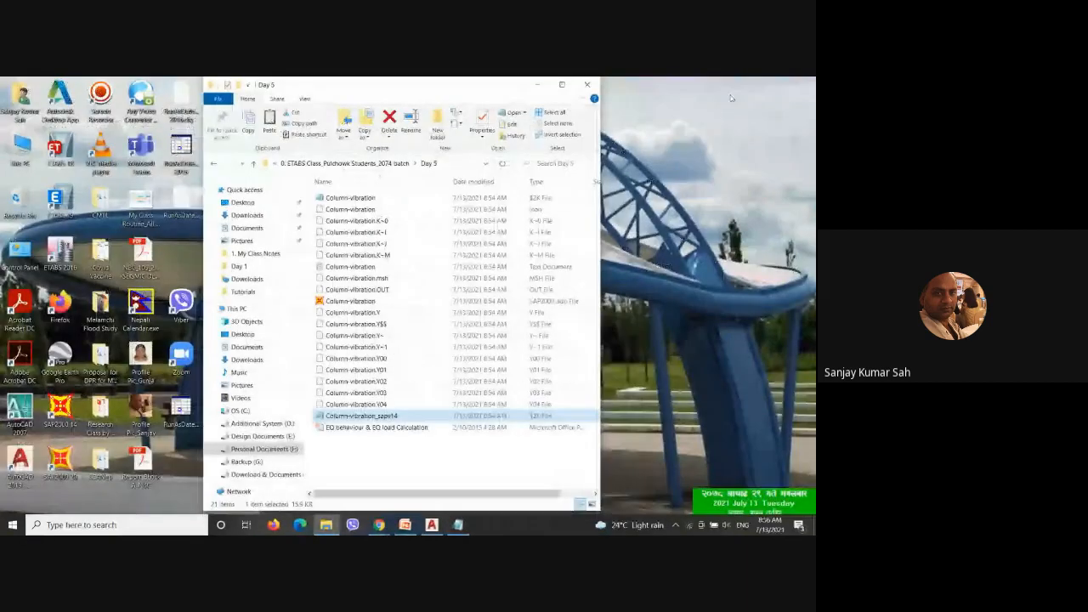
{"action": "left_click", "coordinate": [61, 414]}
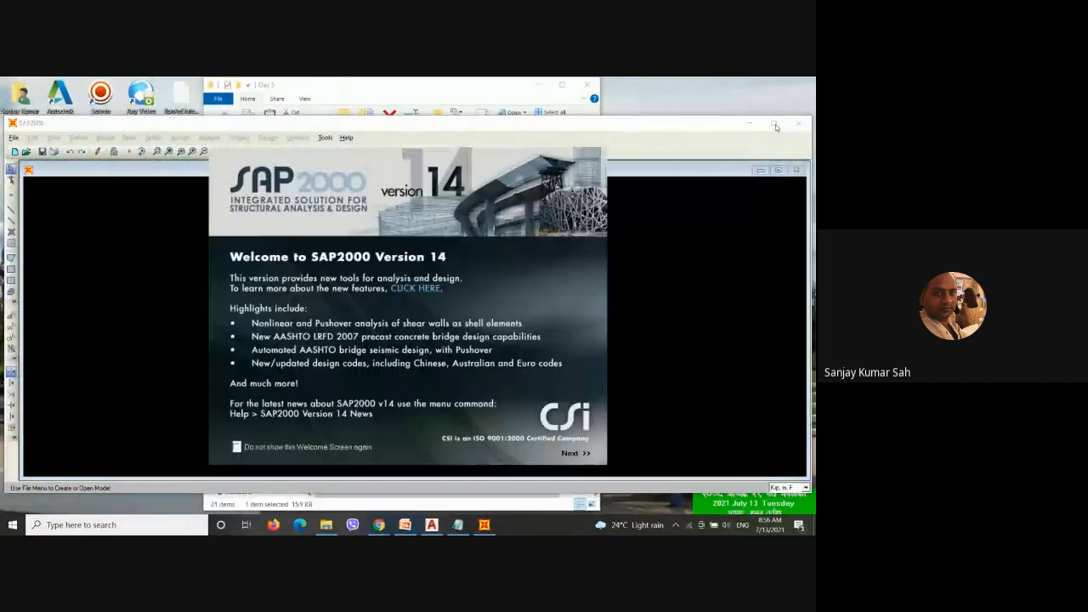
{"action": "left_click", "coordinate": [577, 455]}
{"action": "left_click", "coordinate": [498, 275]}
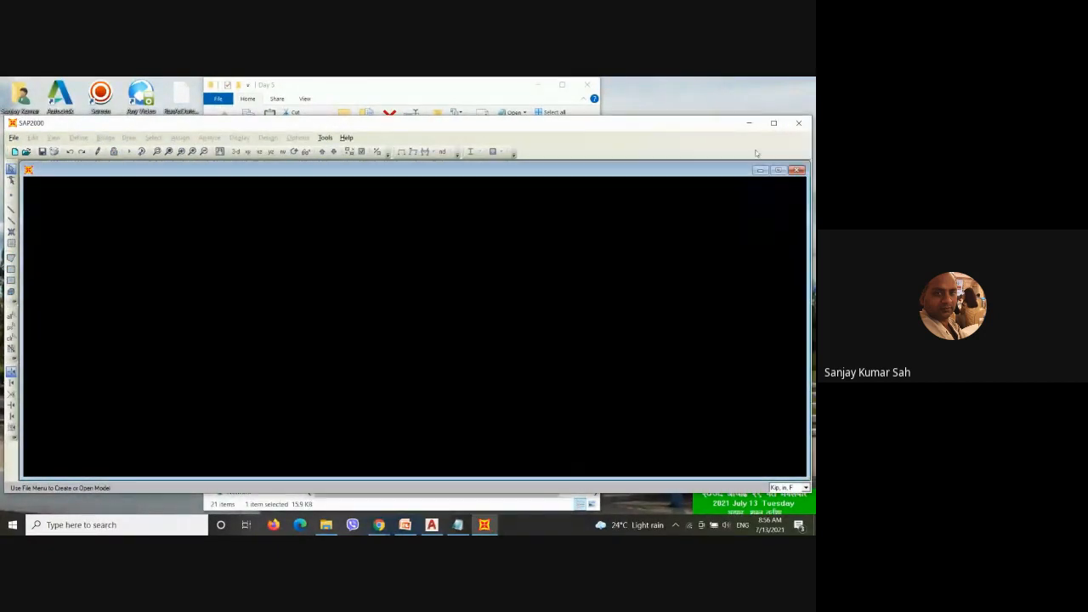
{"action": "left_click", "coordinate": [774, 123]}
{"action": "left_click", "coordinate": [777, 128]}
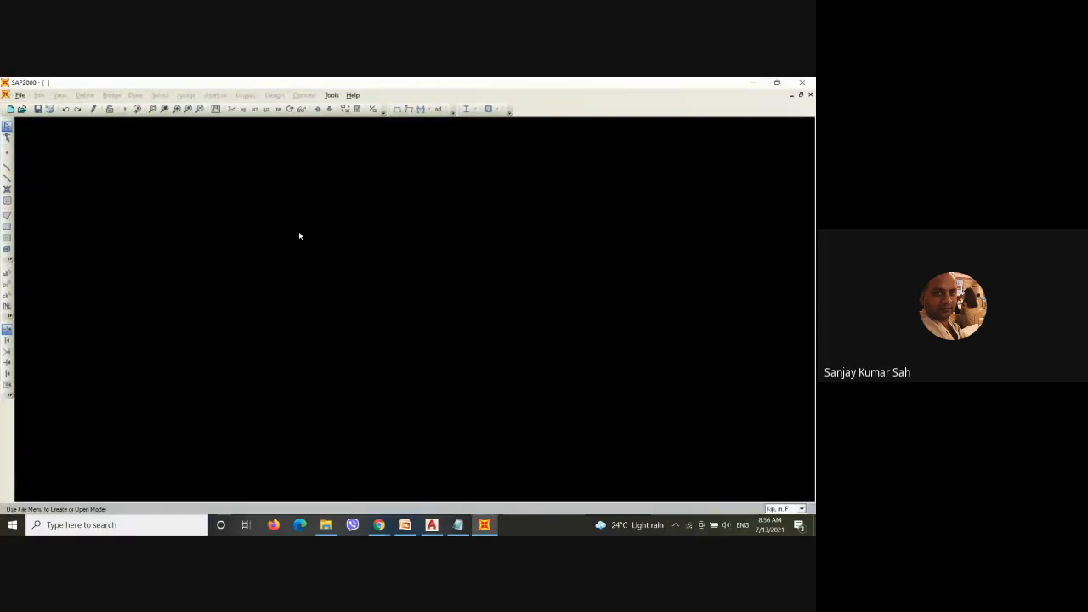
Step: Check the exact release number in the About SAP2000 information and close it
{"action": "left_click", "coordinate": [350, 95]}
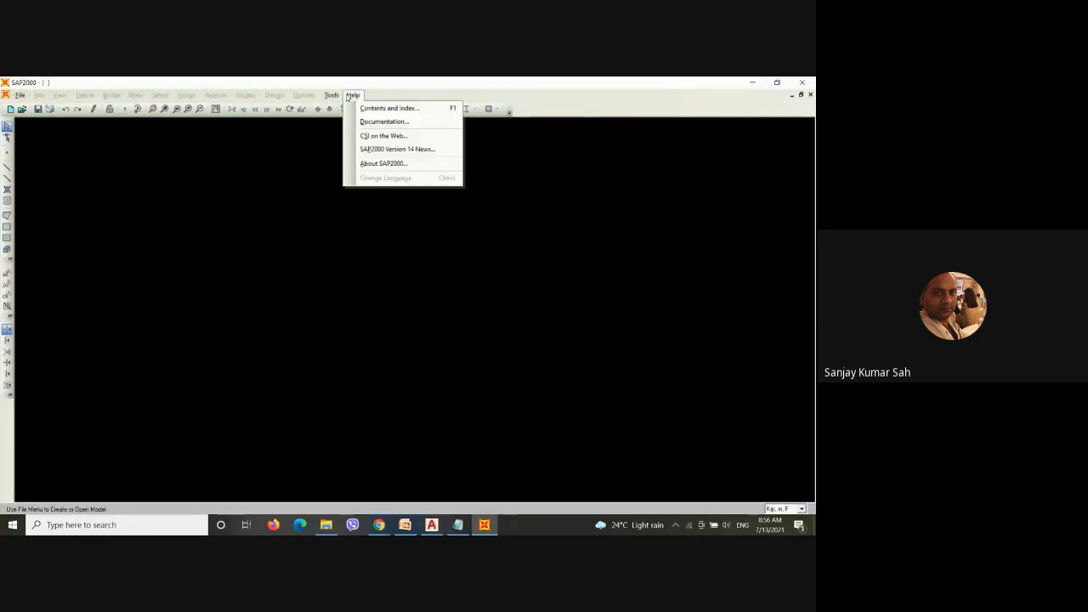
{"action": "left_click", "coordinate": [385, 164]}
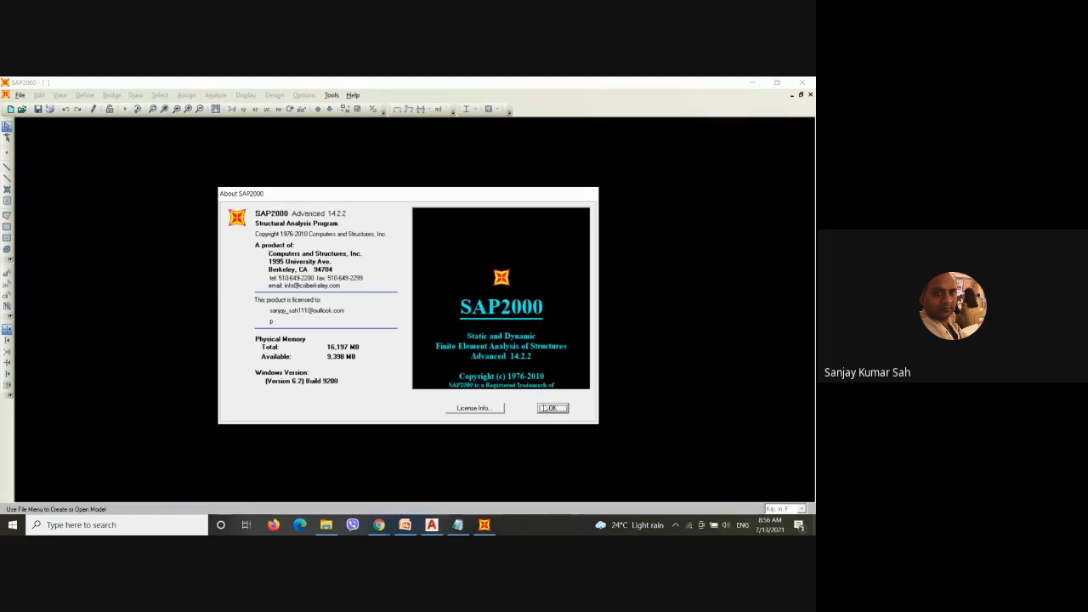
{"action": "left_click", "coordinate": [553, 408]}
Step: Switch to Notepad, set the program control table's Version entry to 14.2.2, save the $2K file and close it
{"action": "left_click", "coordinate": [457, 525]}
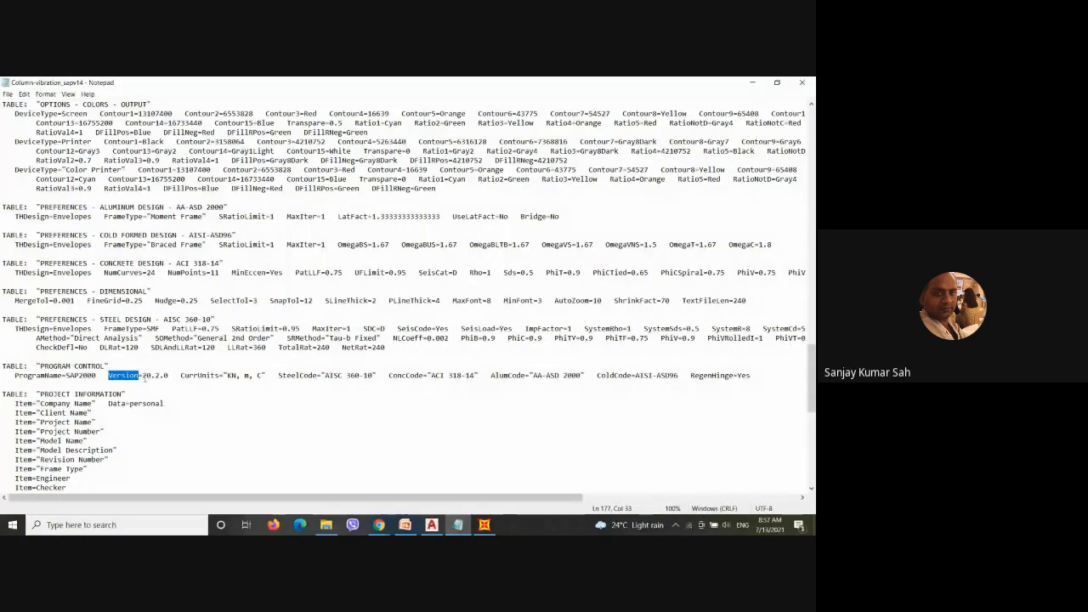
{"action": "double_click", "coordinate": [146, 377]}
{"action": "type", "text": "14."}
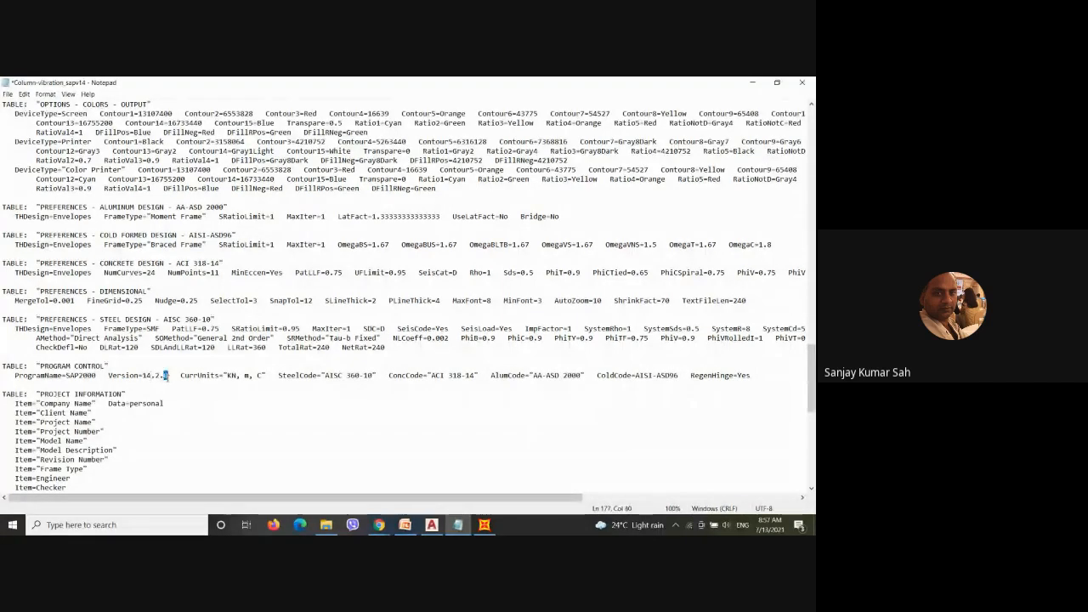
{"action": "type", "text": "2"}
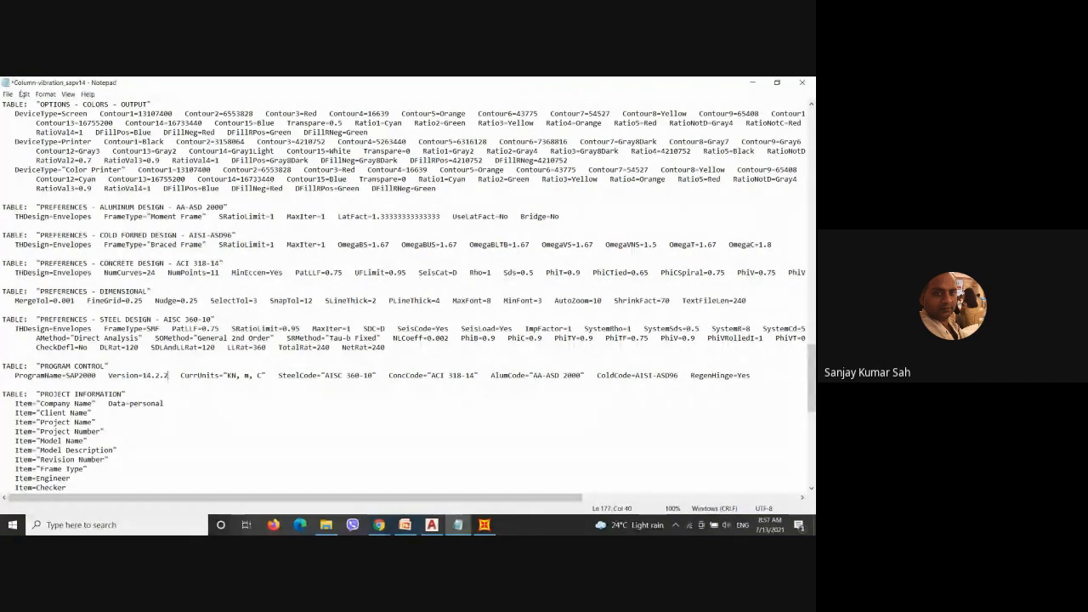
{"action": "left_click", "coordinate": [7, 94]}
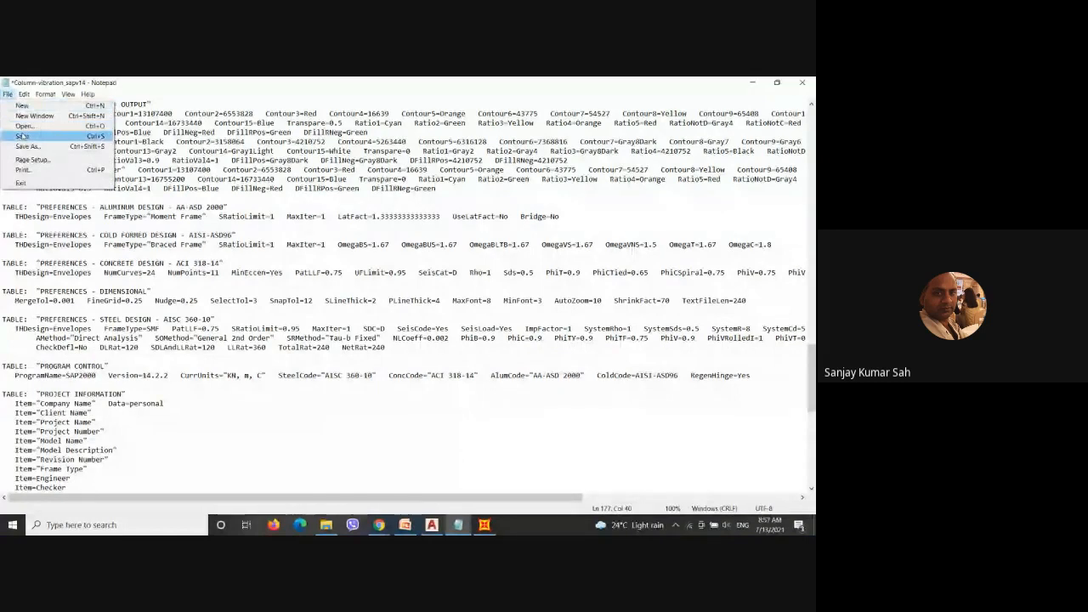
{"action": "left_click", "coordinate": [22, 136]}
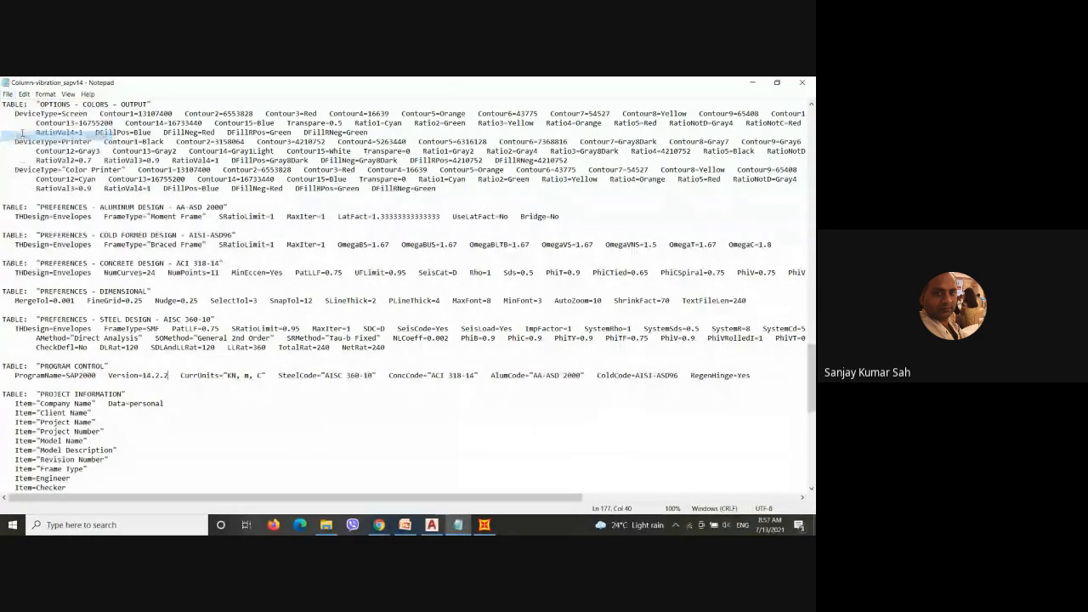
{"action": "left_click", "coordinate": [802, 83]}
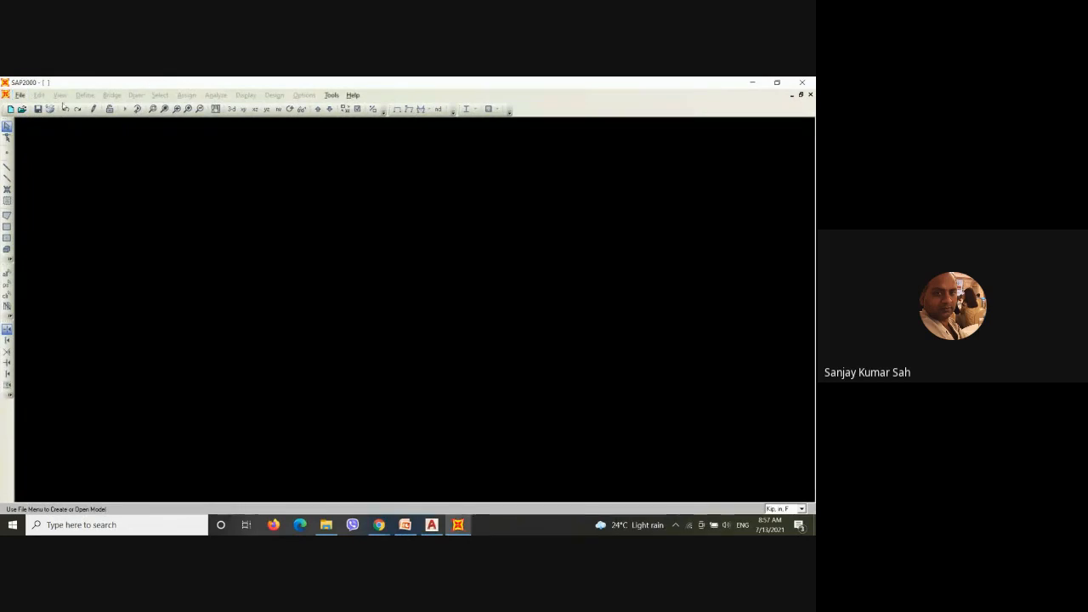
{"action": "left_click", "coordinate": [19, 95]}
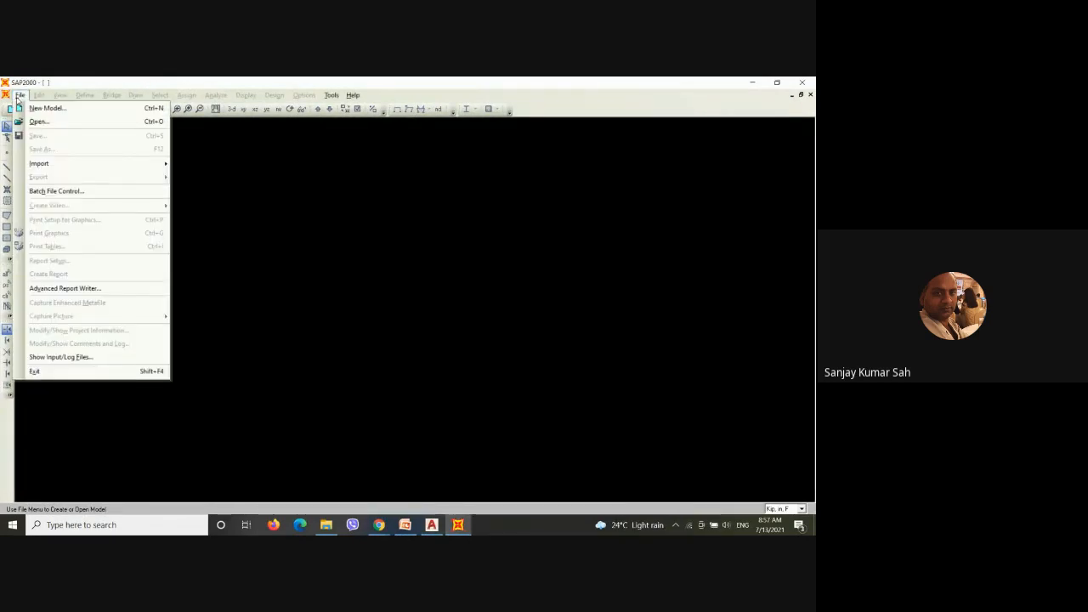
{"action": "mouse_move", "coordinate": [60, 165]}
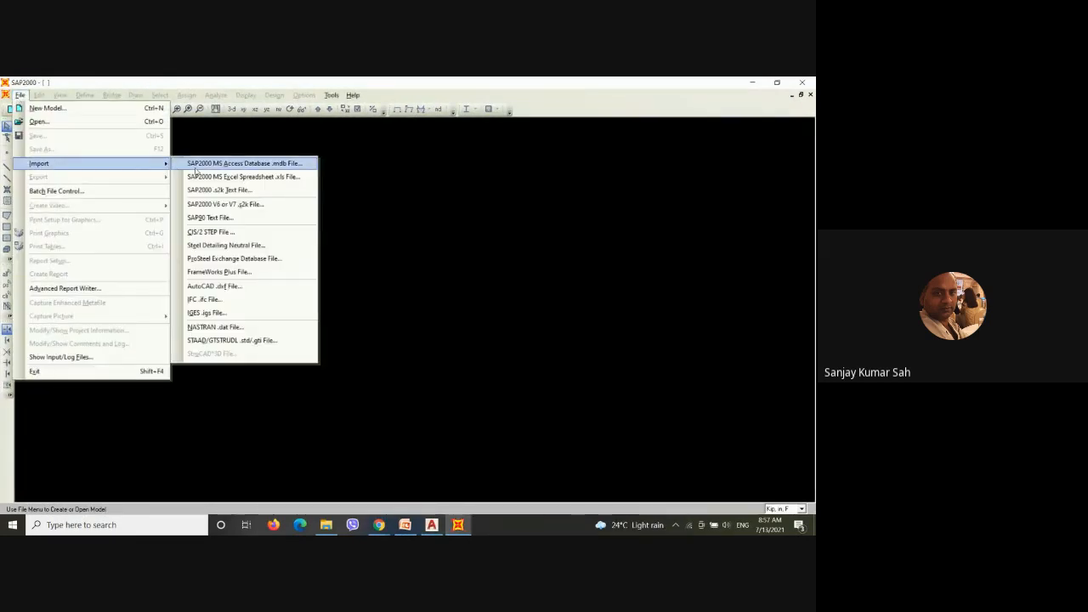
{"action": "left_click", "coordinate": [223, 192]}
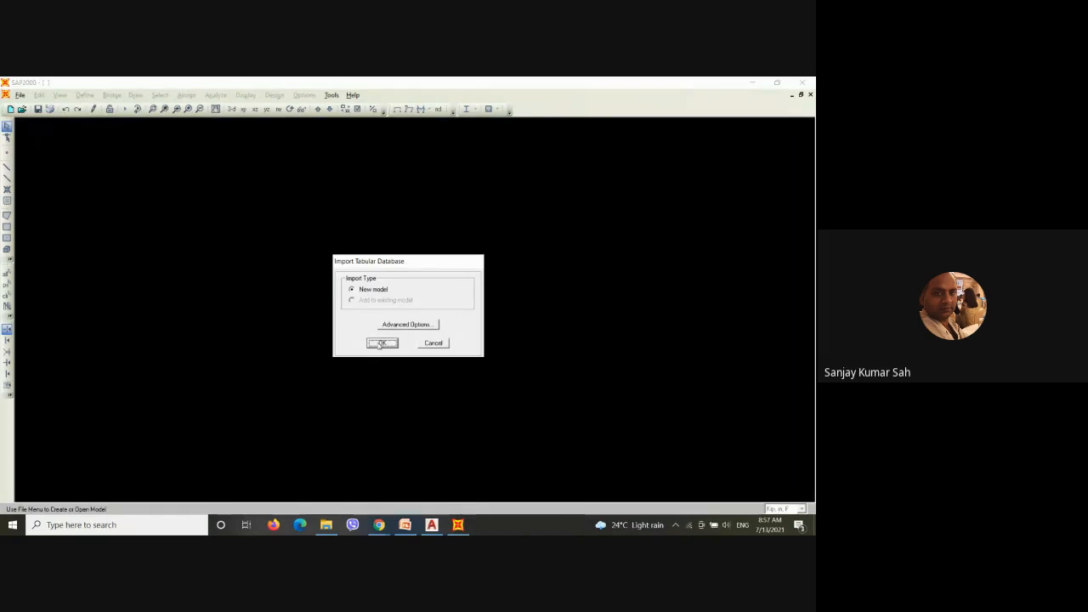
{"action": "left_click", "coordinate": [437, 344]}
{"action": "left_click", "coordinate": [783, 127]}
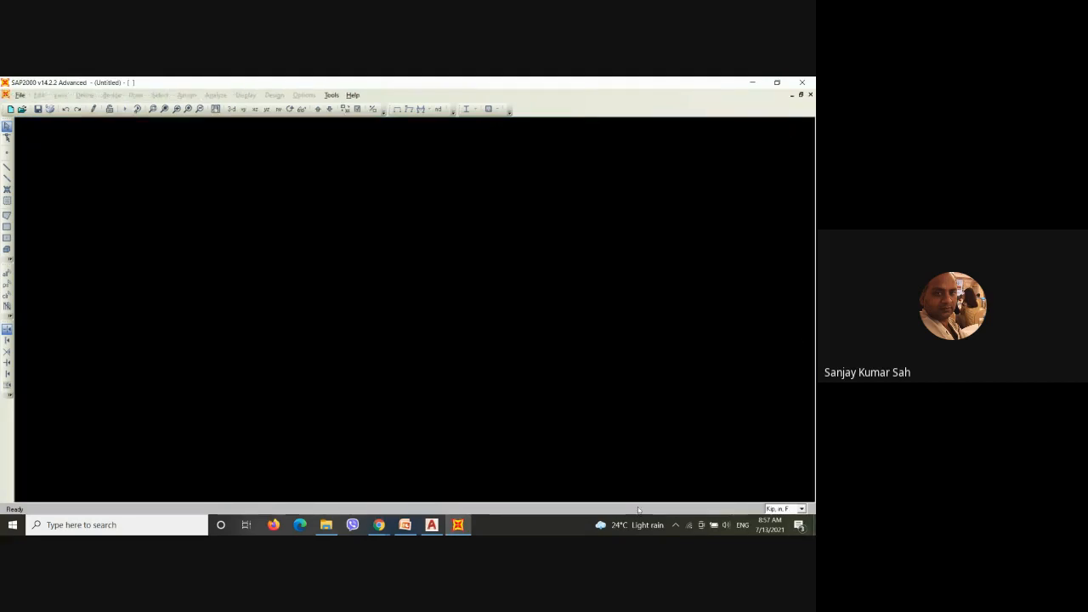
{"action": "left_click", "coordinate": [802, 510]}
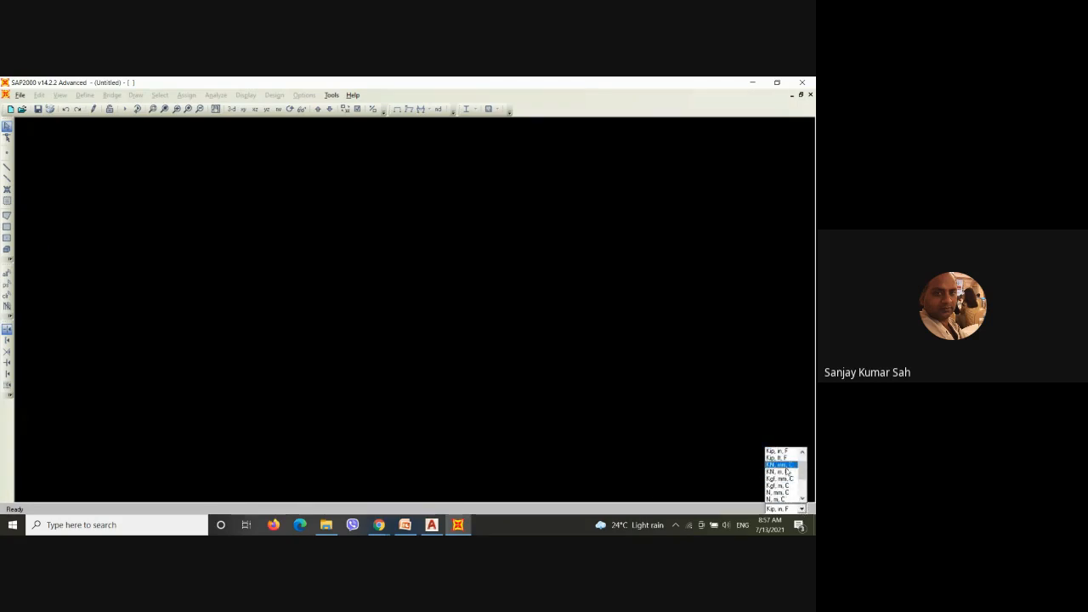
{"action": "left_click", "coordinate": [665, 377]}
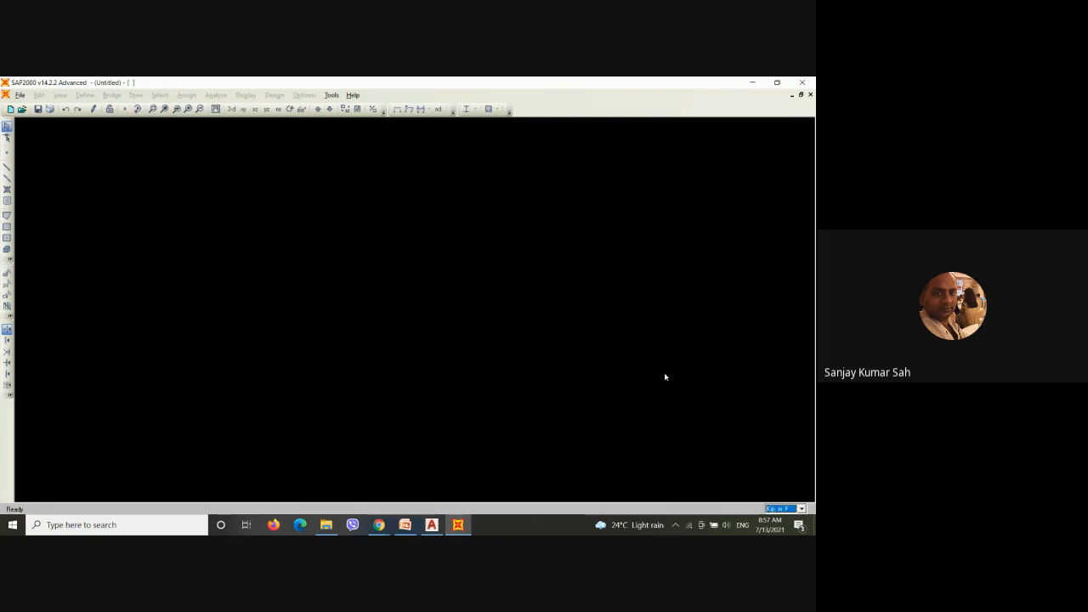
Step: Minimize SAP2000 14 and the Day 5 folder, launch SAP2000 20 through RunAsDate and maximize its window
{"action": "left_click", "coordinate": [752, 83]}
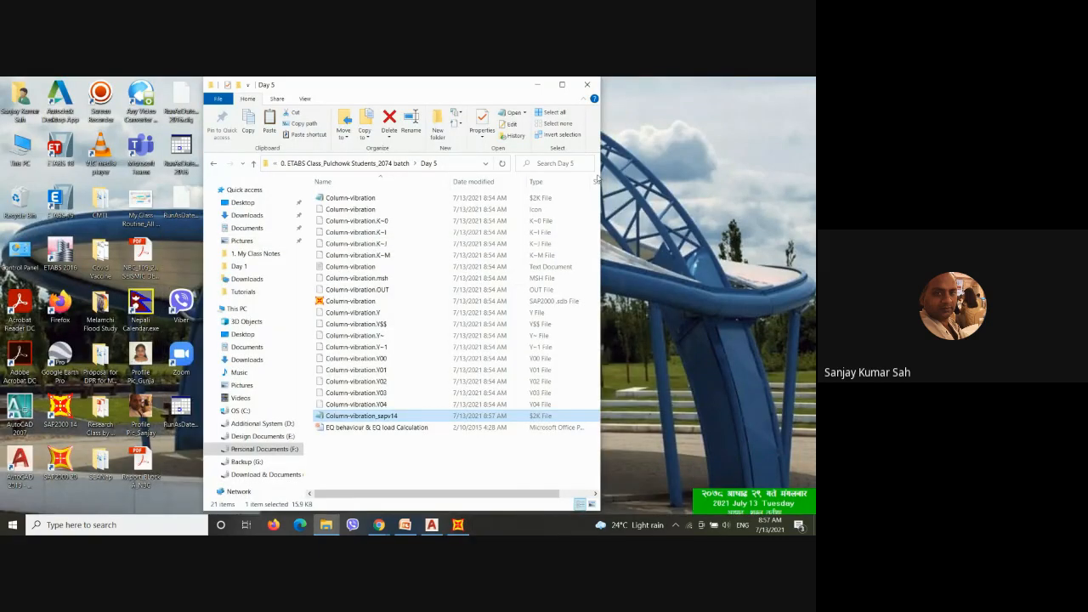
{"action": "left_click", "coordinate": [537, 85]}
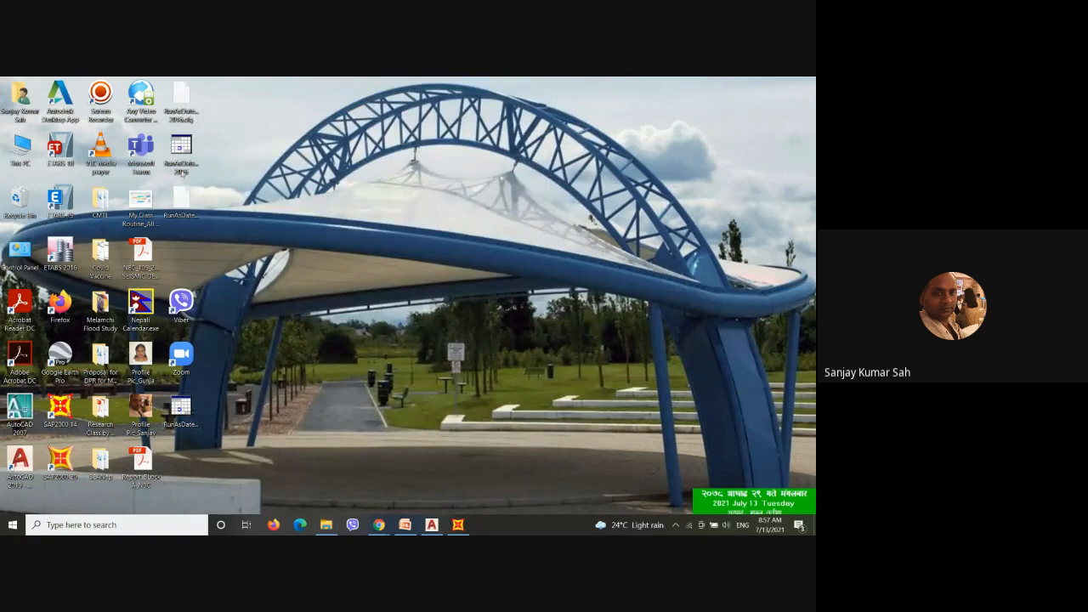
{"action": "double_click", "coordinate": [180, 408]}
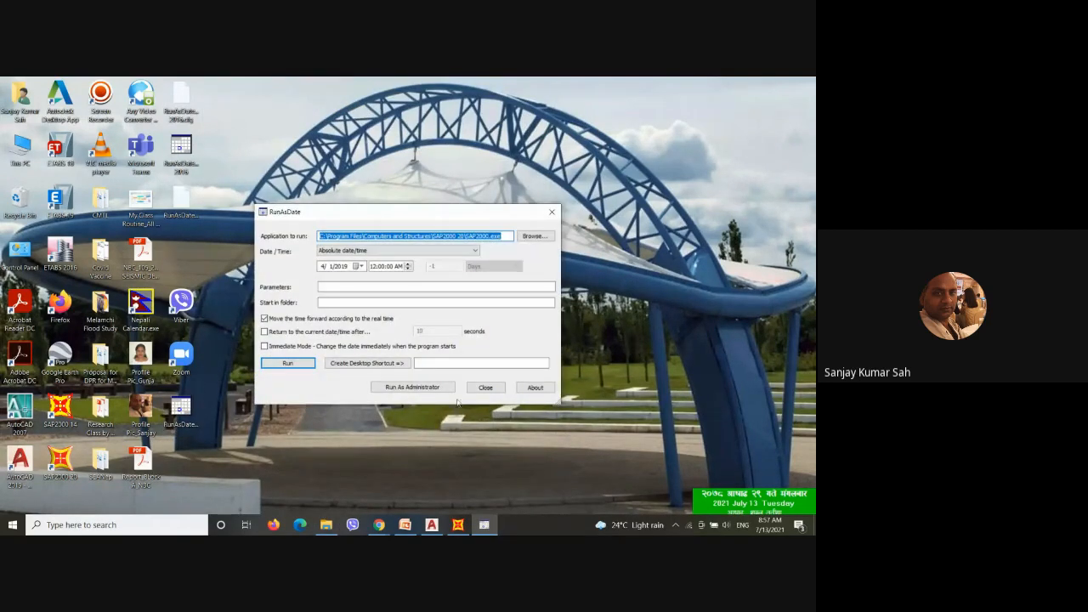
{"action": "left_click", "coordinate": [295, 365]}
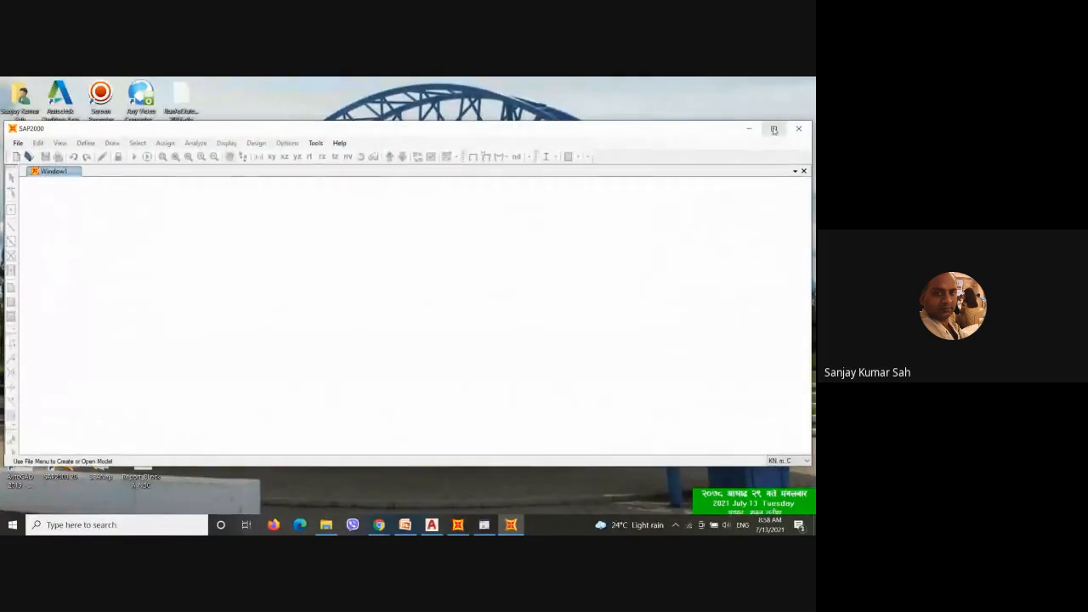
{"action": "left_click", "coordinate": [774, 129]}
Step: Open the Column-vibration model from the Day 5 folder in SAP2000 20
{"action": "left_click", "coordinate": [13, 95]}
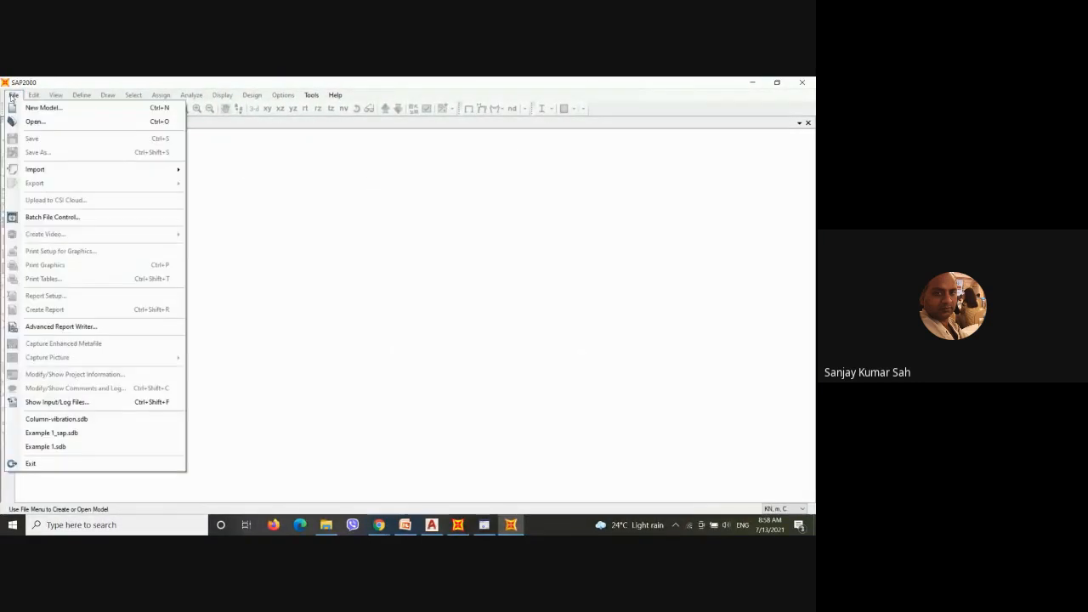
{"action": "left_click", "coordinate": [30, 122]}
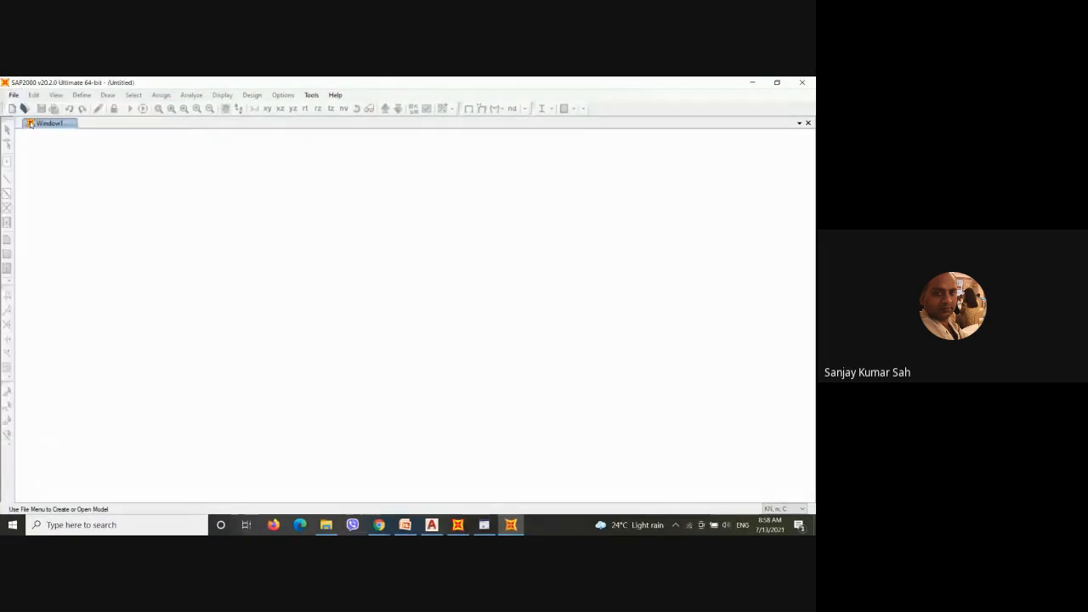
{"action": "left_click", "coordinate": [127, 155]}
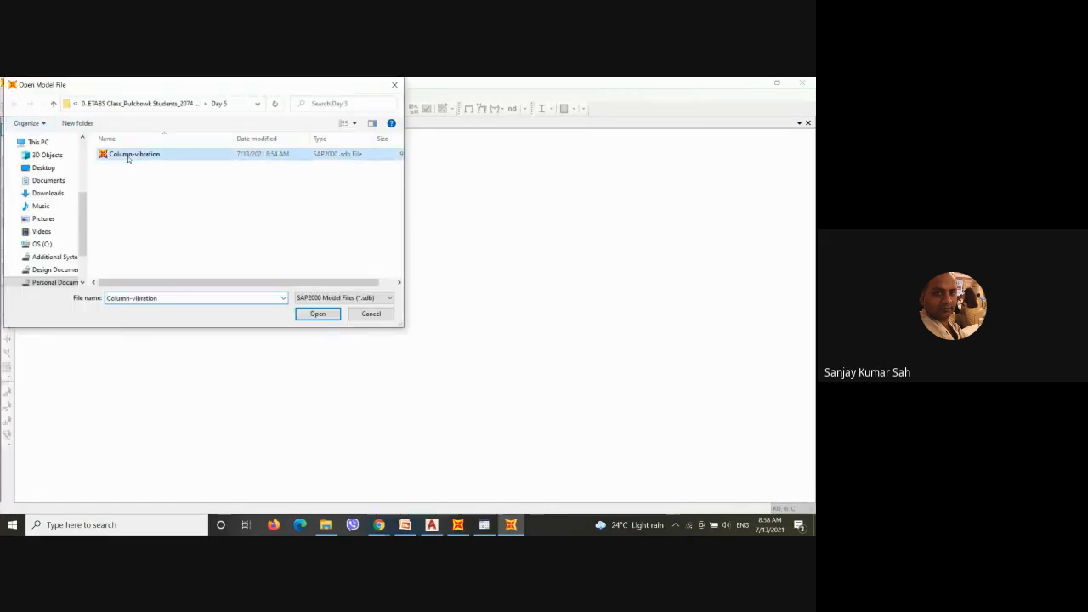
{"action": "left_click", "coordinate": [321, 313]}
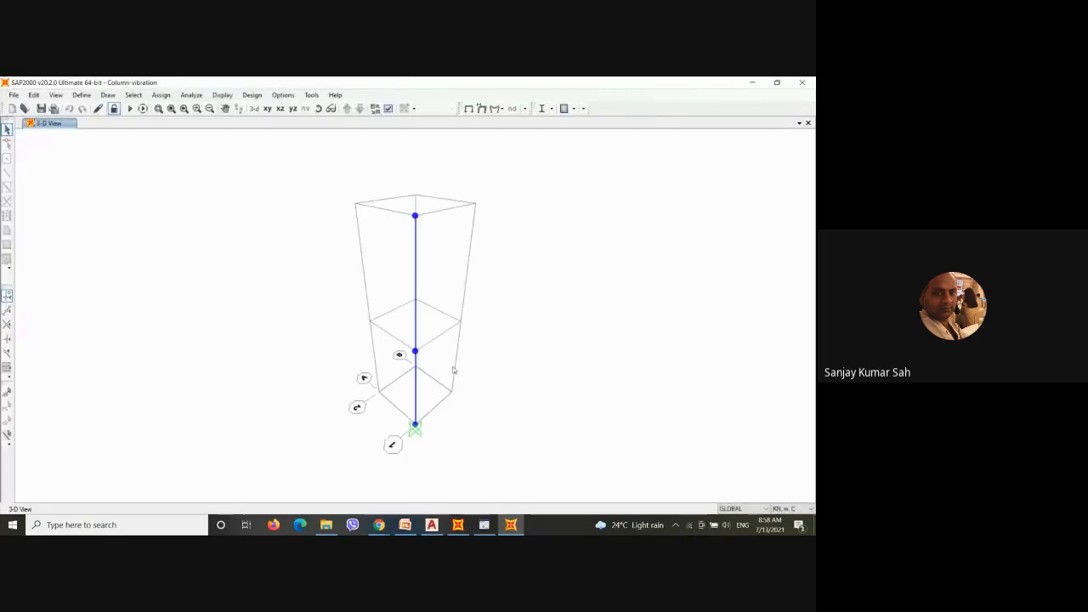
Step: Minimize SAP2000 20, switch back to SAP2000 14 and set its units to KN, m, C
{"action": "left_click", "coordinate": [755, 83]}
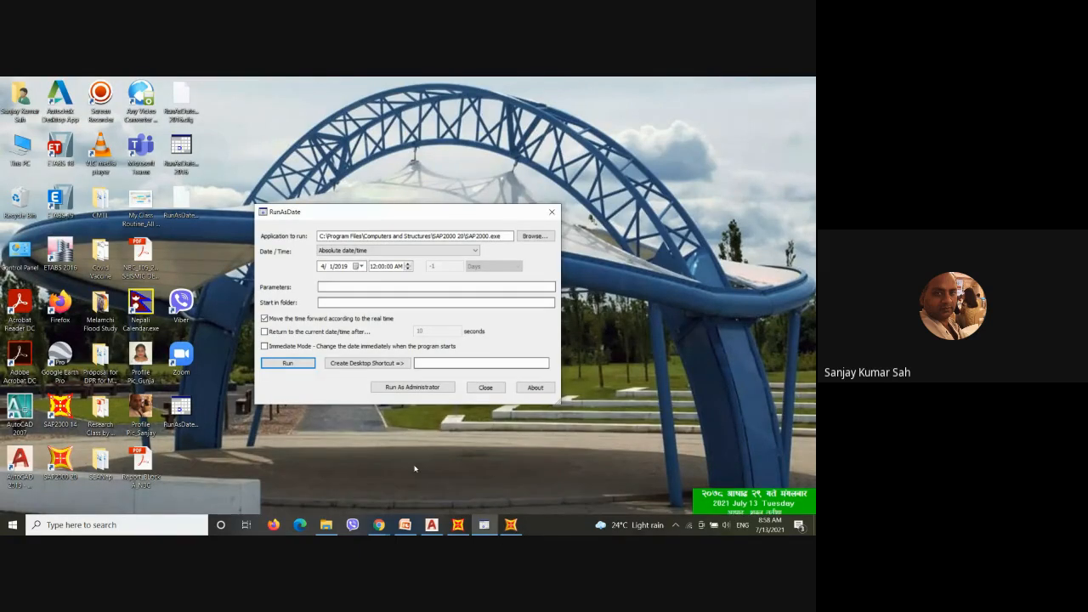
{"action": "left_click", "coordinate": [287, 363]}
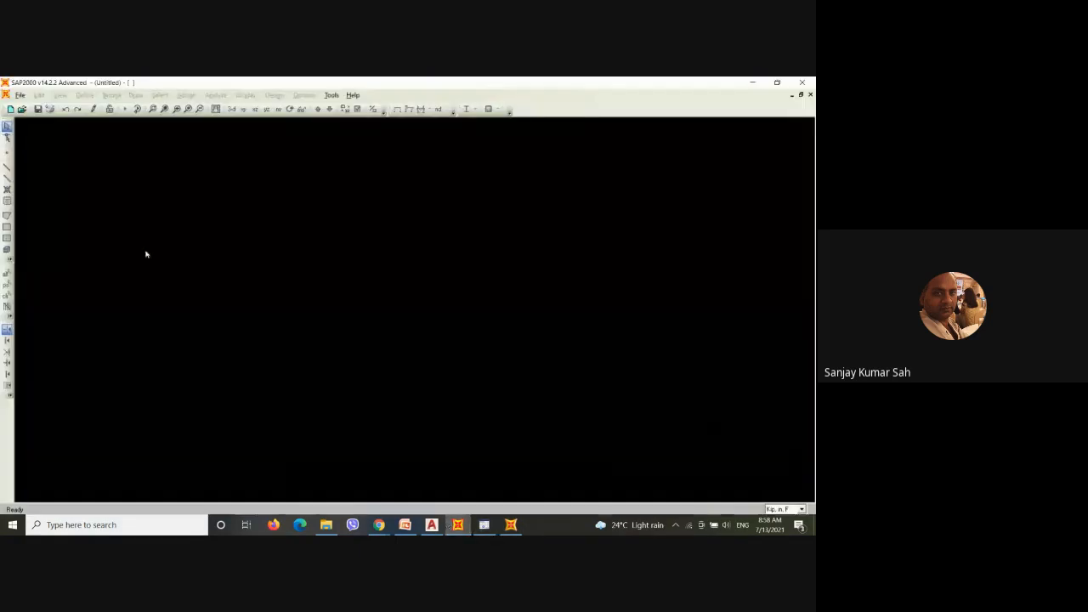
{"action": "left_click", "coordinate": [801, 510]}
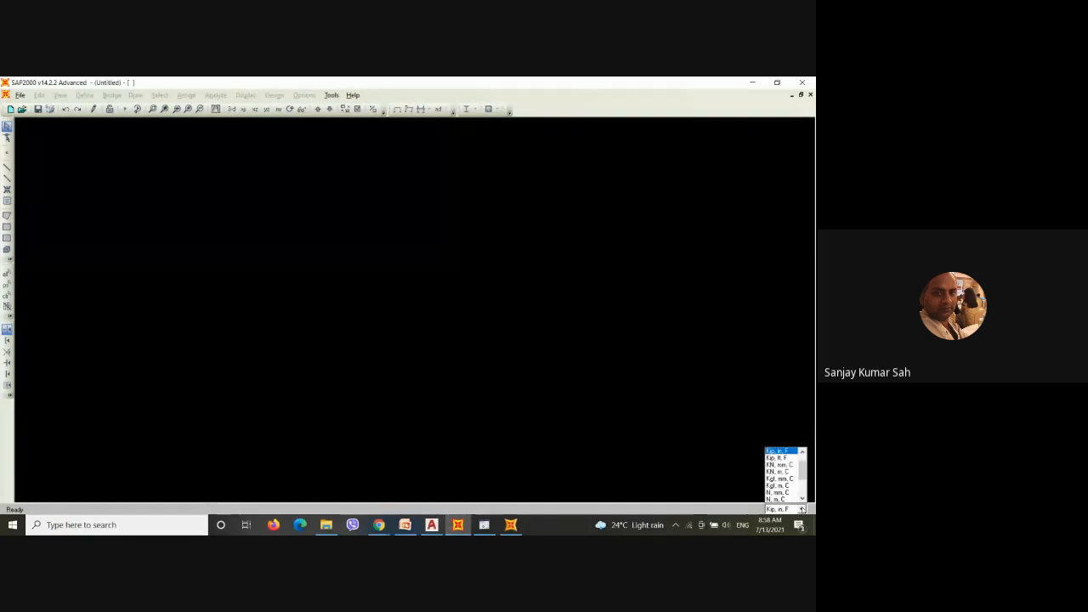
{"action": "left_click", "coordinate": [780, 473]}
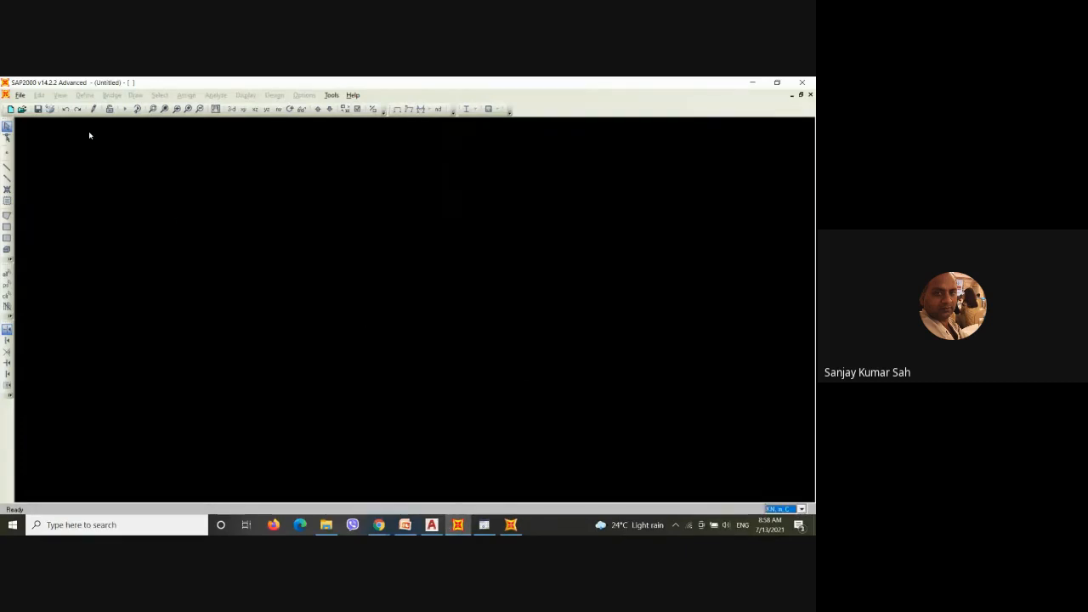
Step: Import the SAP2000 text file Column-vibration_sapv14 as a new model, discarding the untitled model without saving
{"action": "left_click", "coordinate": [21, 96]}
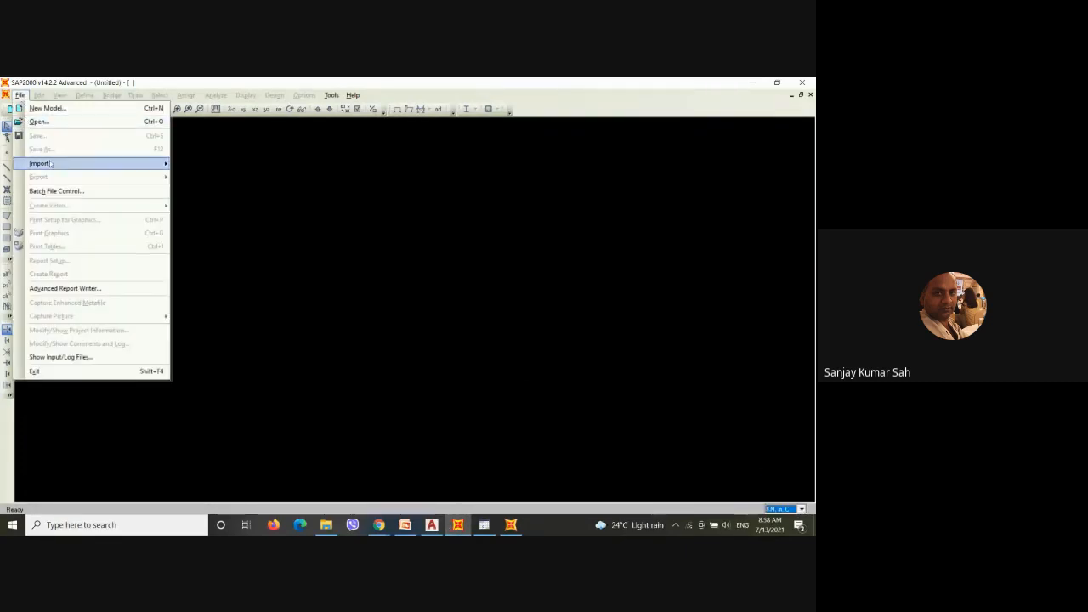
{"action": "mouse_move", "coordinate": [91, 165]}
{"action": "left_click", "coordinate": [216, 191]}
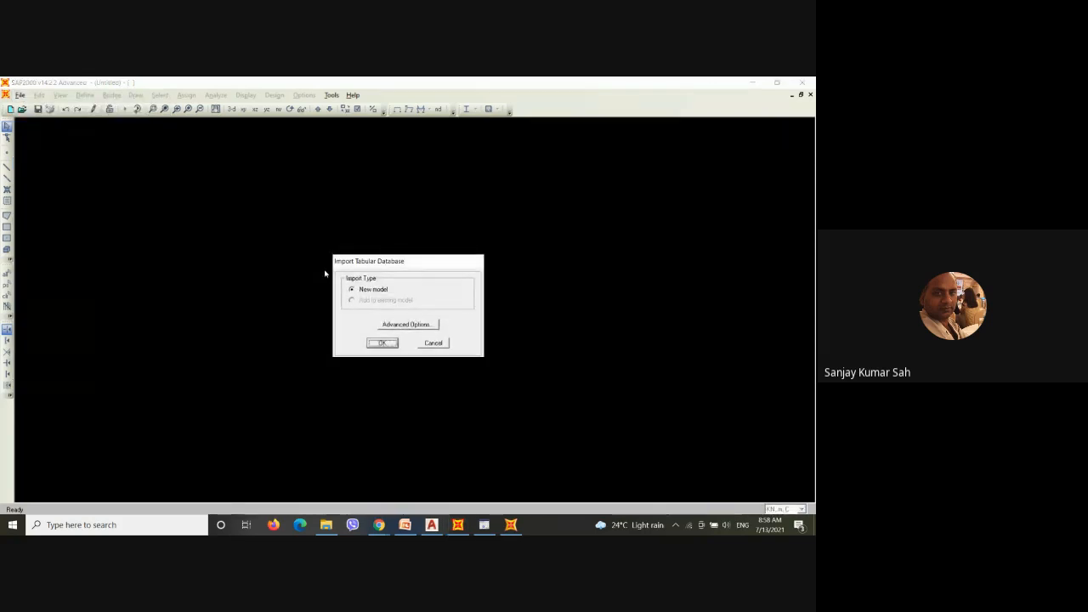
{"action": "left_click", "coordinate": [383, 342]}
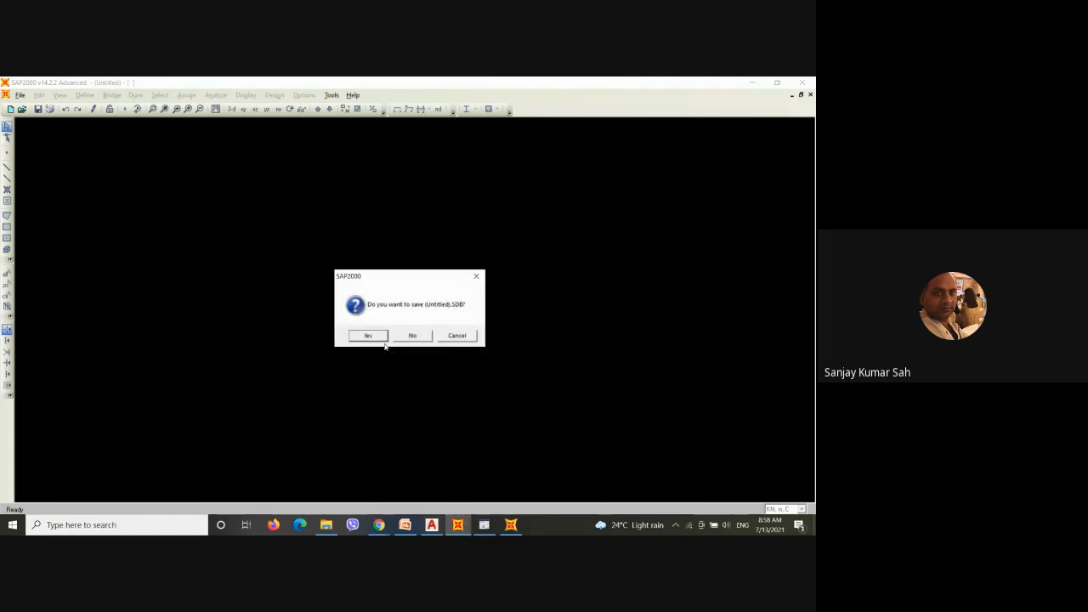
{"action": "left_click", "coordinate": [412, 336]}
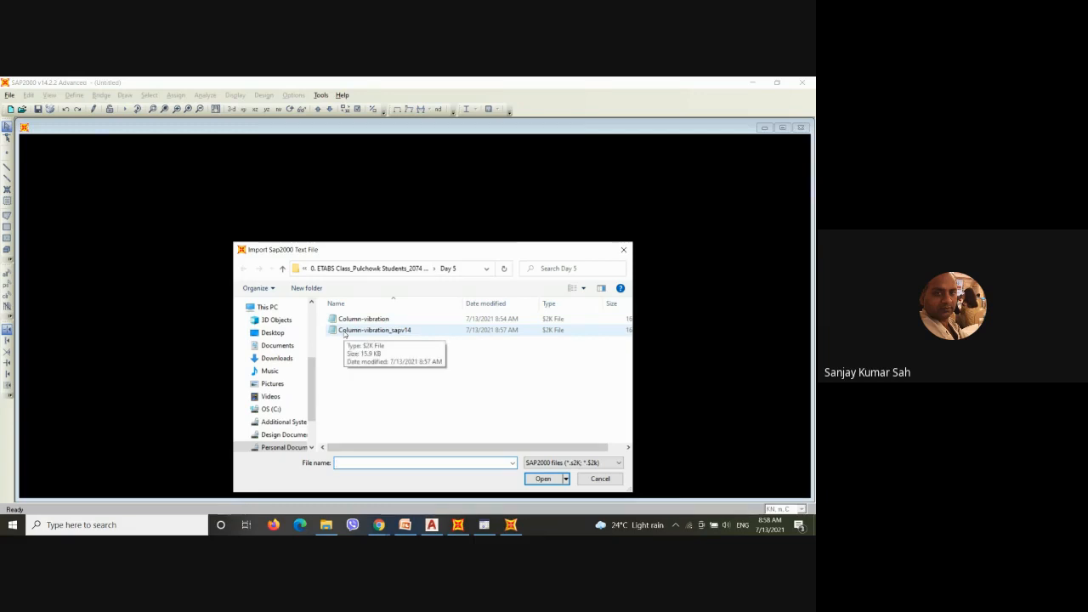
{"action": "left_click", "coordinate": [387, 331]}
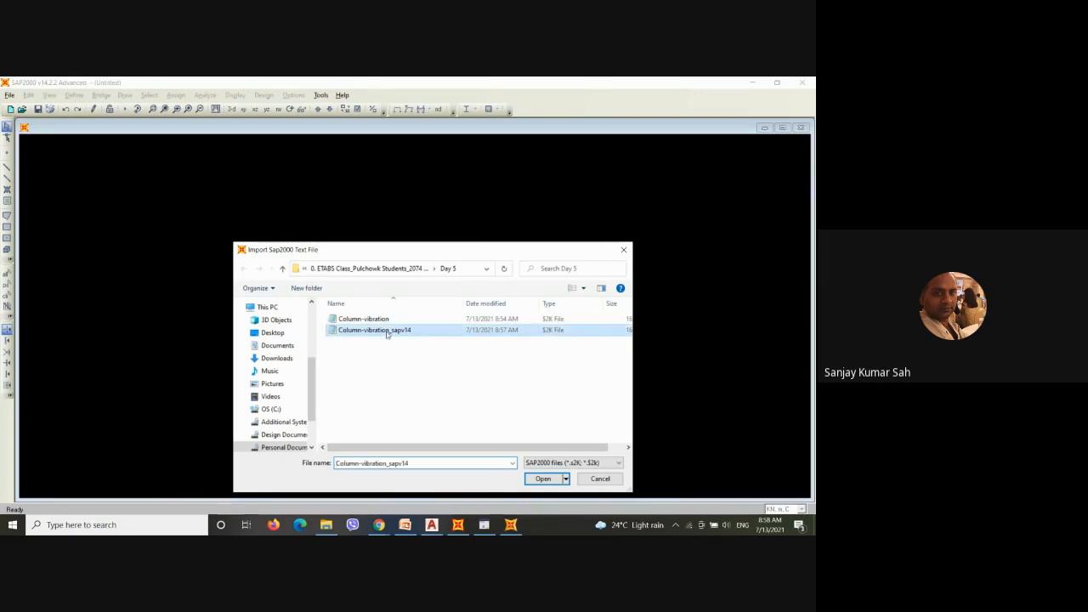
{"action": "left_click", "coordinate": [543, 478]}
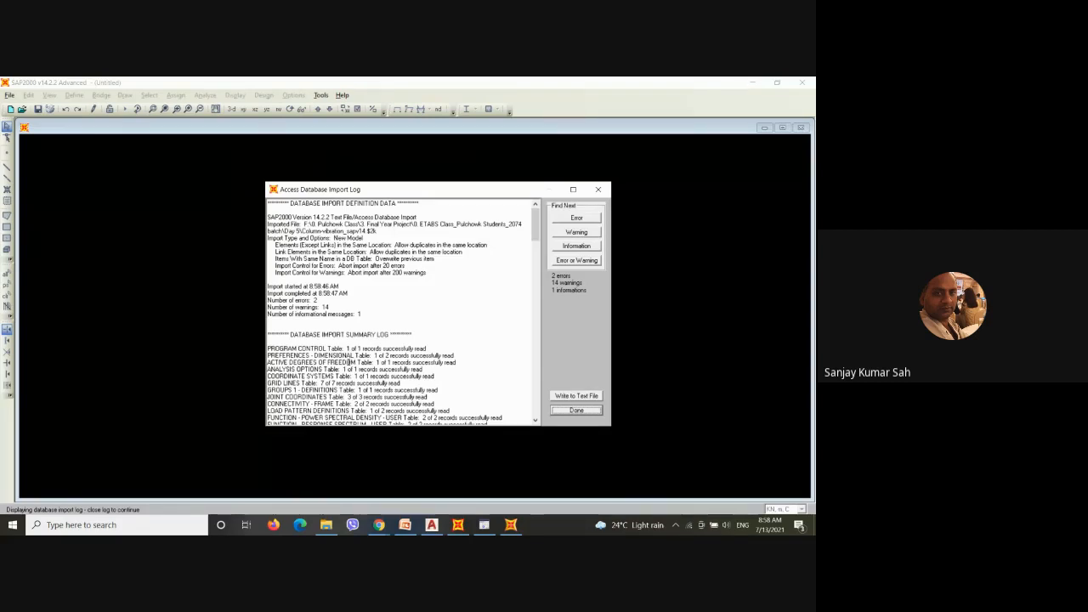
{"action": "left_click", "coordinate": [577, 412]}
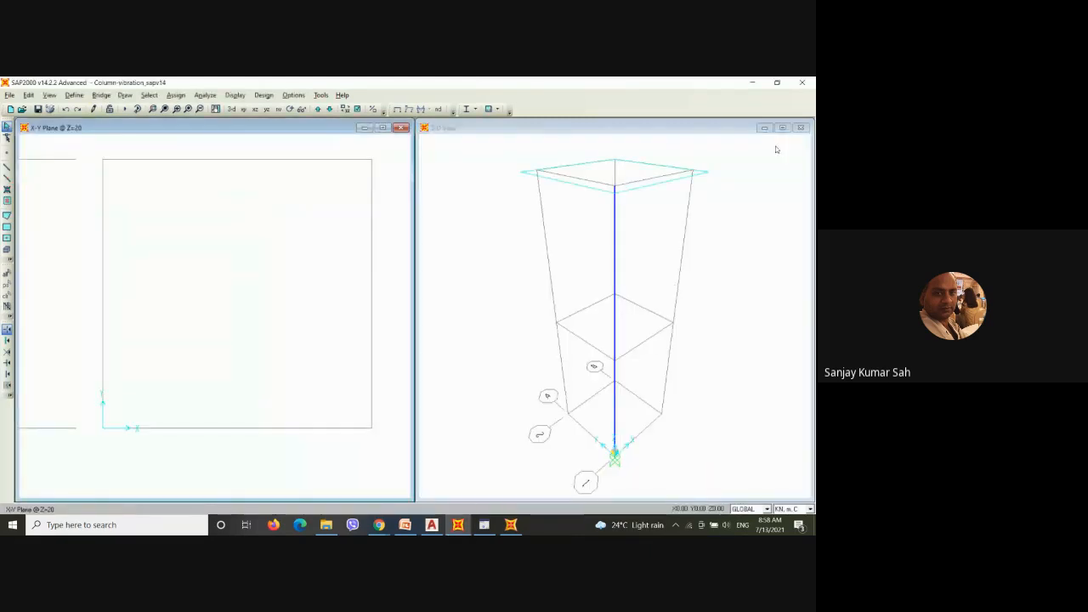
Step: Close the separate 3-D view window, maximize the remaining plan window and switch it to the 3-D view
{"action": "left_click", "coordinate": [800, 128]}
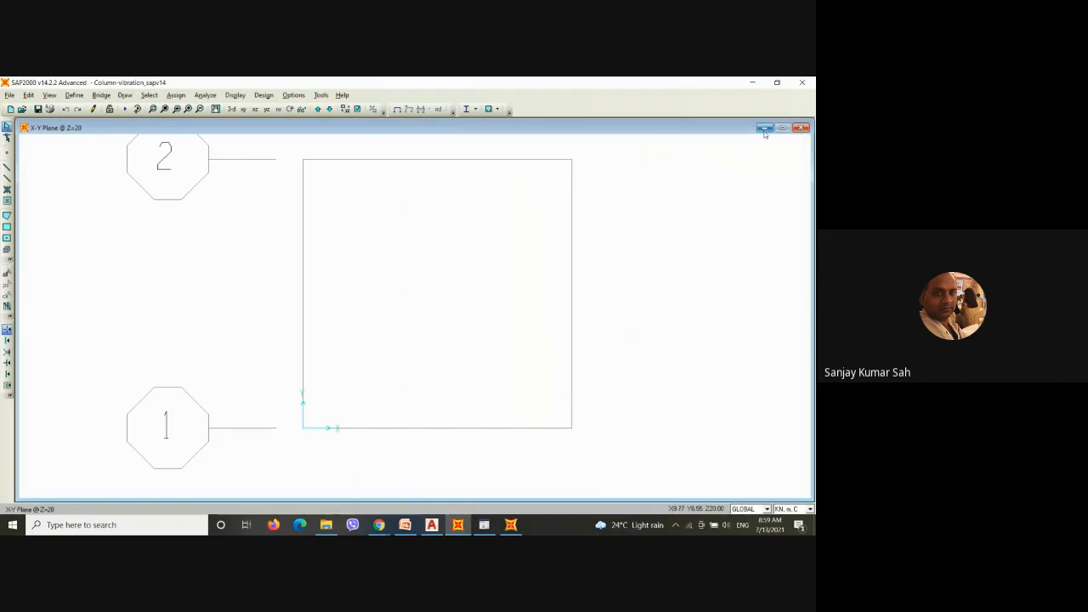
{"action": "left_click", "coordinate": [782, 127]}
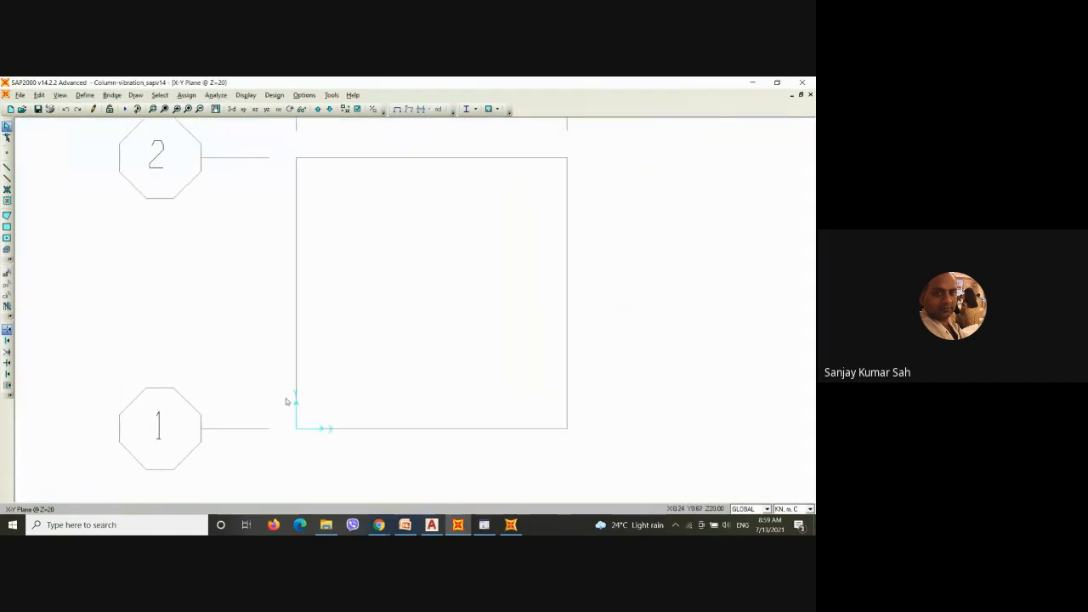
{"action": "left_click", "coordinate": [231, 110]}
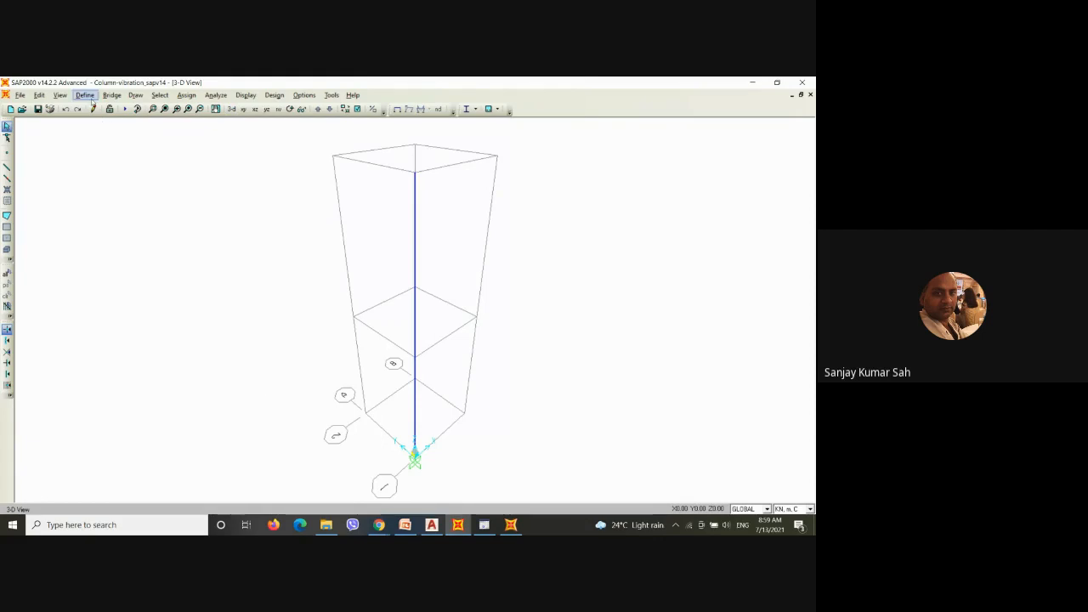
Step: Check the list of materials defined in the imported model, leaving it without changes
{"action": "left_click", "coordinate": [84, 94]}
{"action": "left_click", "coordinate": [98, 107]}
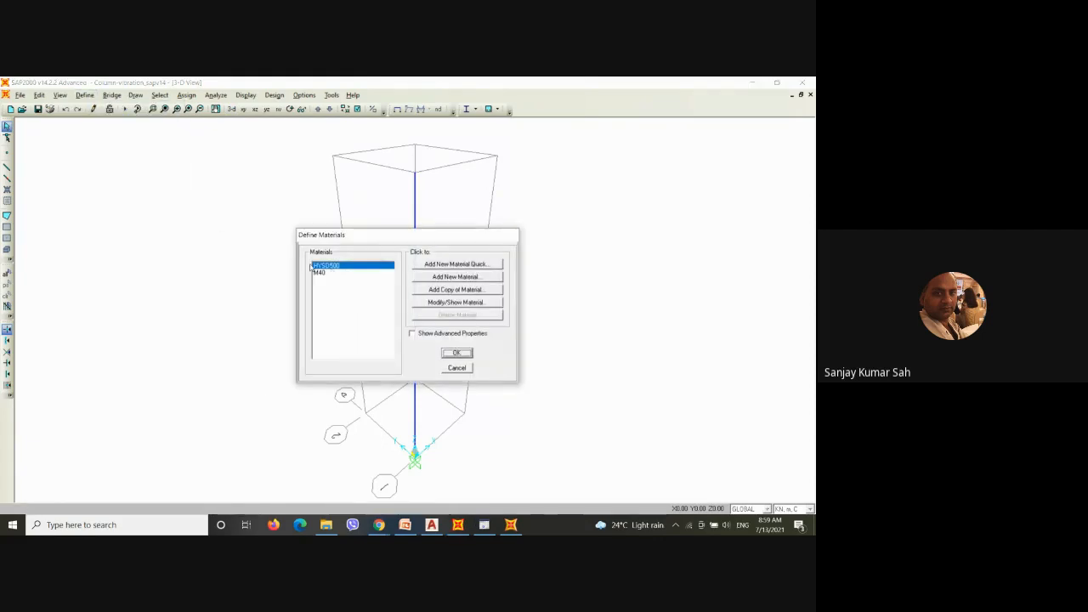
{"action": "left_click", "coordinate": [457, 367]}
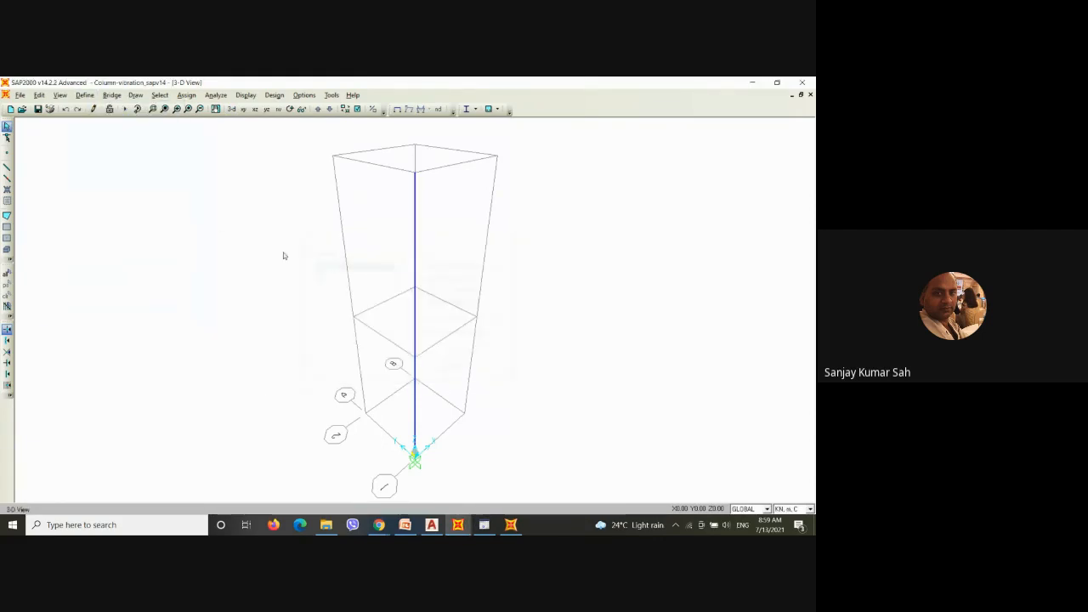
Step: Inspect the circular frame section C 2.5m dia and its dimensions, leaving the definition without changes
{"action": "left_click", "coordinate": [83, 95]}
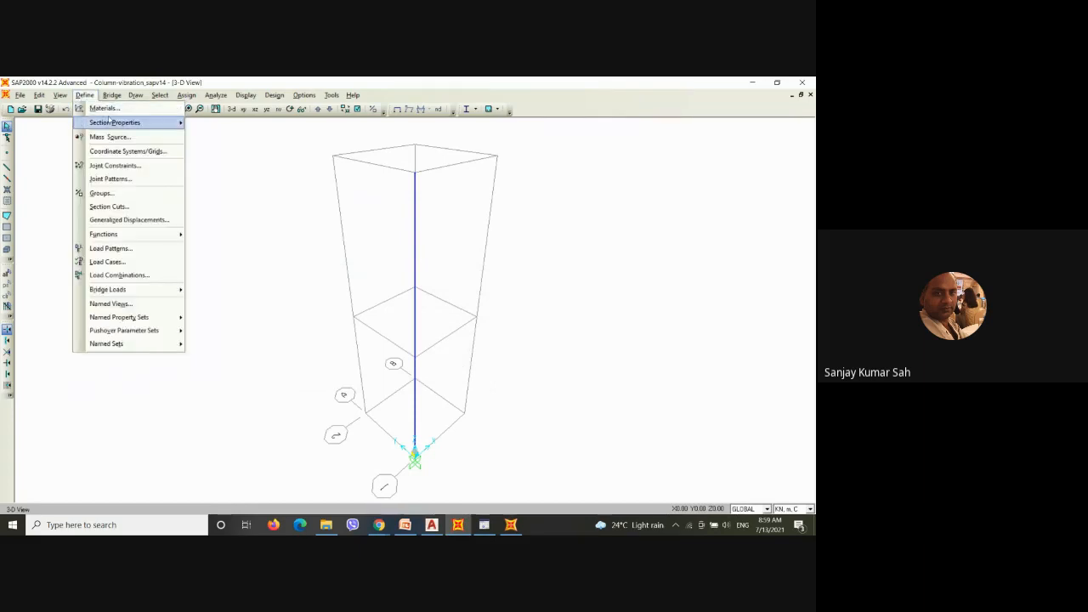
{"action": "mouse_move", "coordinate": [119, 122]}
{"action": "left_click", "coordinate": [223, 127]}
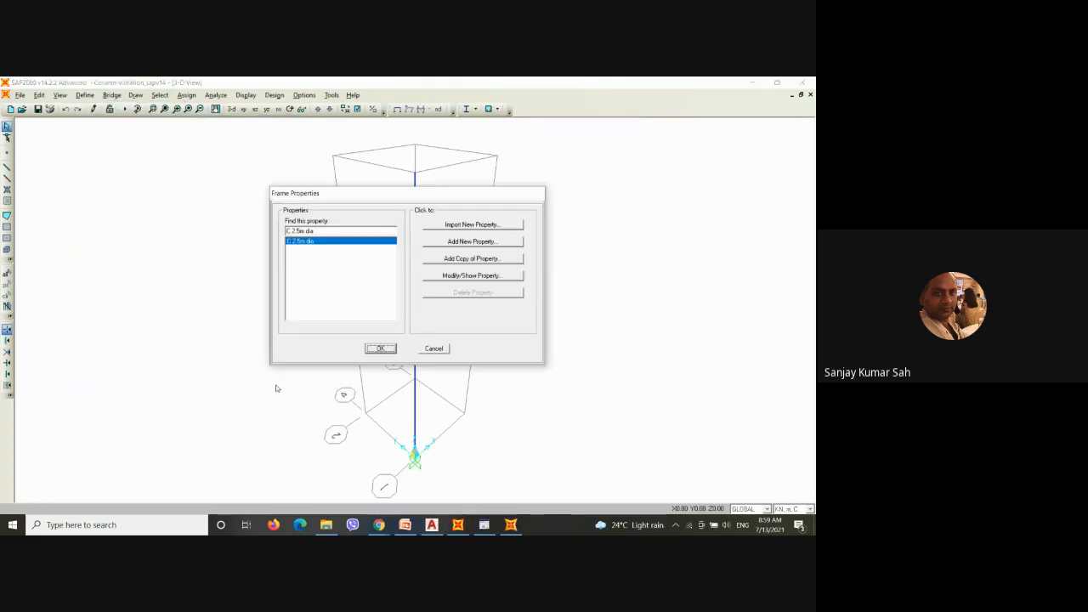
{"action": "left_click", "coordinate": [459, 276]}
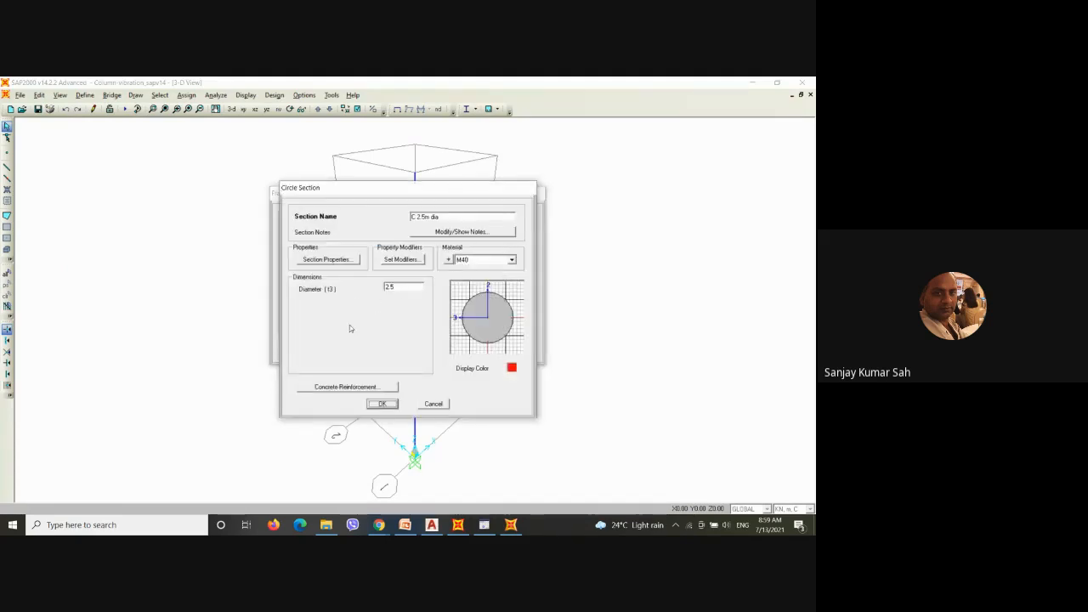
{"action": "left_click", "coordinate": [434, 404]}
{"action": "left_click", "coordinate": [433, 349]}
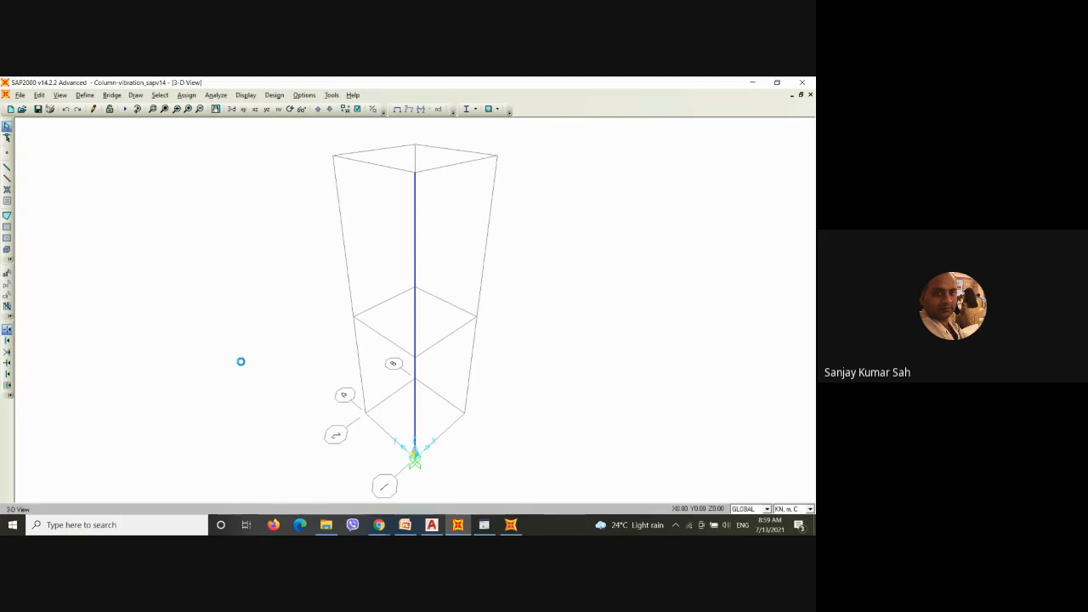
Step: Display the joint forces assigned to the column for the DEAD load pattern, with loading values shown
{"action": "scroll", "coordinate": [243, 360], "scroll_direction": "down", "scroll_amount": 1}
{"action": "scroll", "coordinate": [386, 188], "scroll_direction": "up", "scroll_amount": 1}
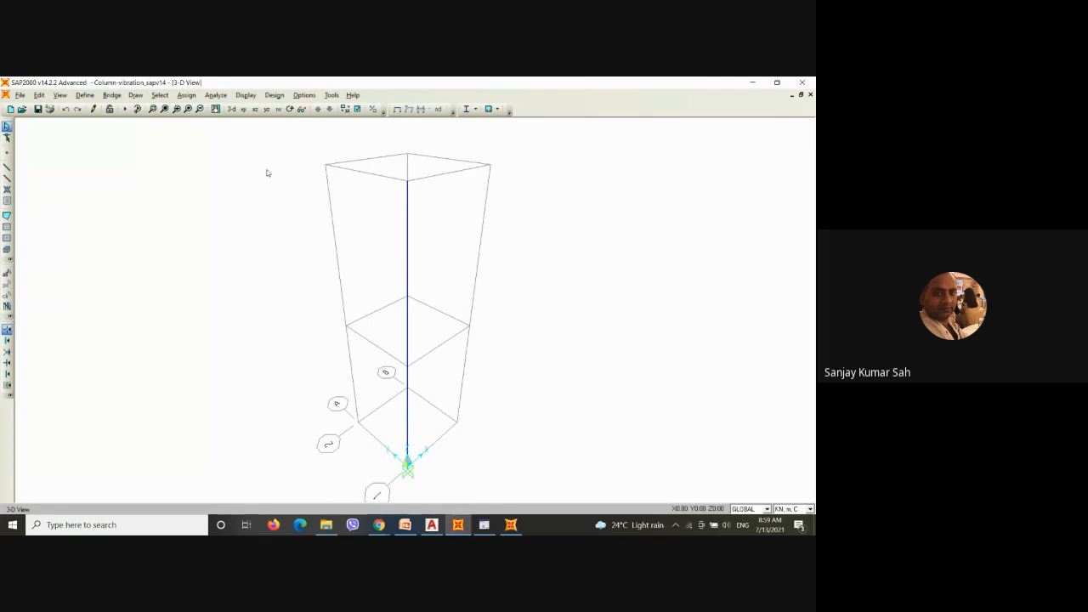
{"action": "left_click", "coordinate": [242, 97]}
{"action": "mouse_move", "coordinate": [296, 123]}
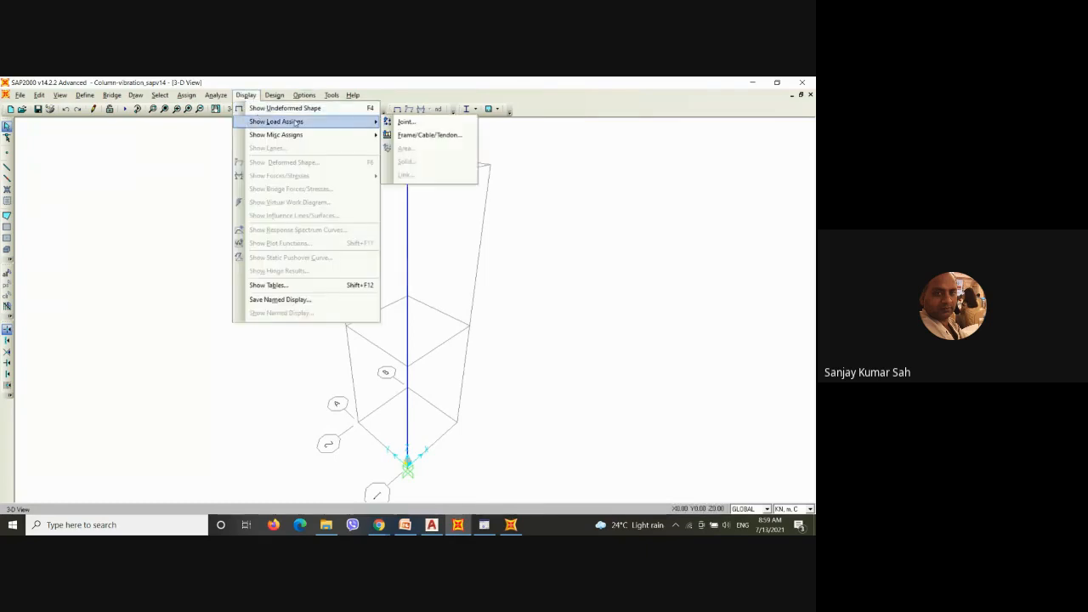
{"action": "left_click", "coordinate": [410, 123]}
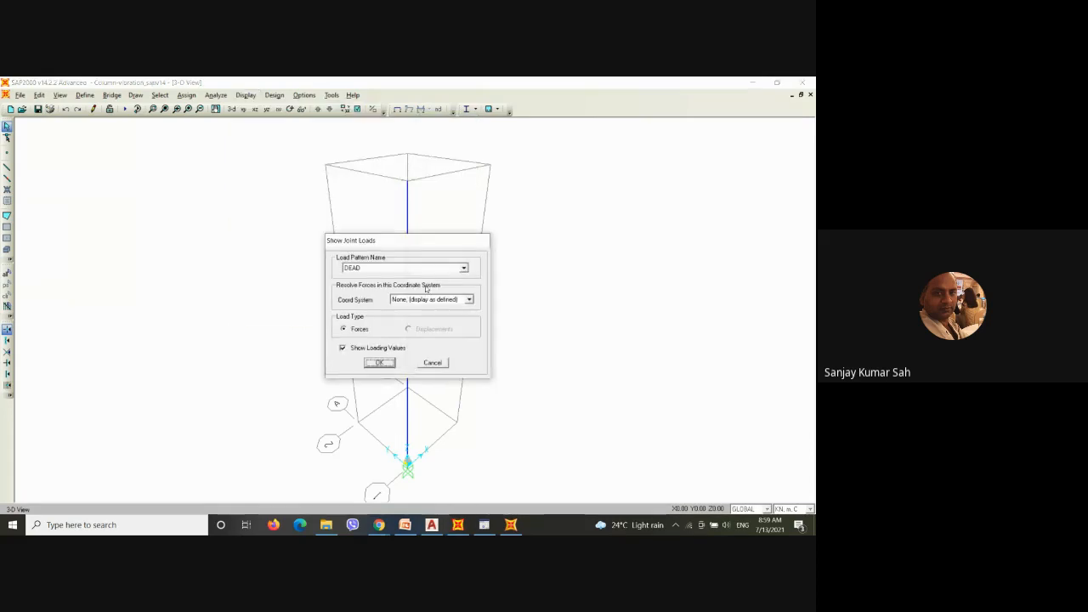
{"action": "left_click", "coordinate": [385, 363]}
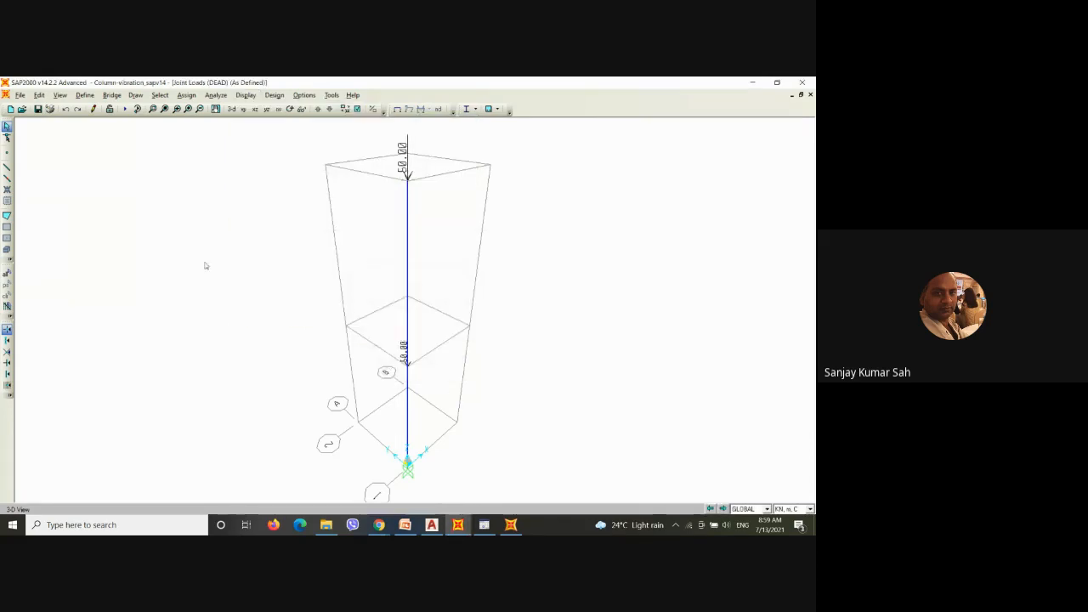
Step: Run the DEAD and MODAL load cases, and turn off the Invisible display option for joints in the active window
{"action": "left_click", "coordinate": [125, 110]}
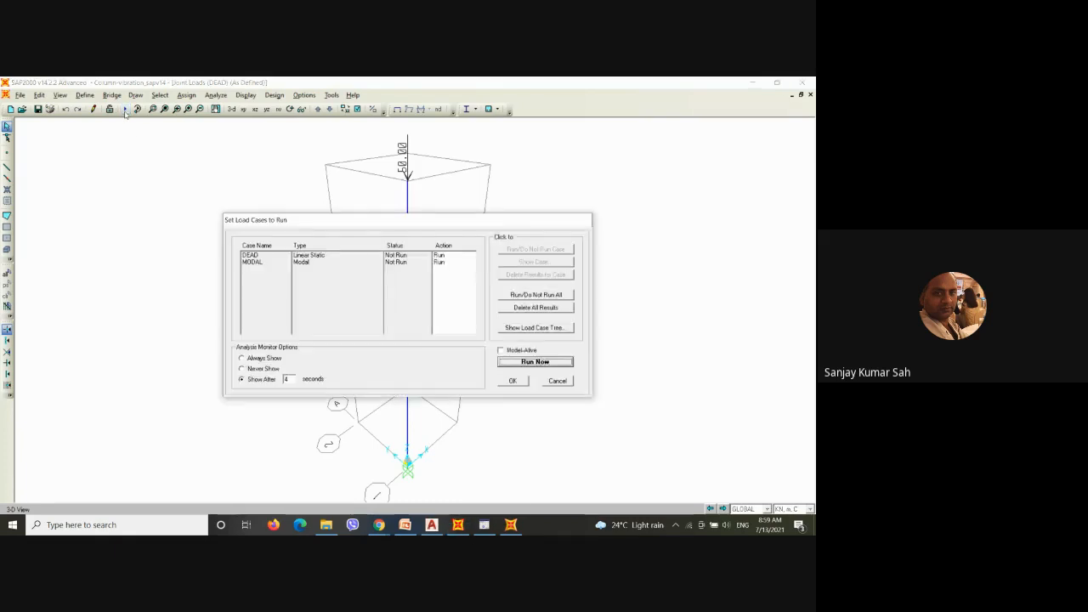
{"action": "left_click", "coordinate": [534, 362]}
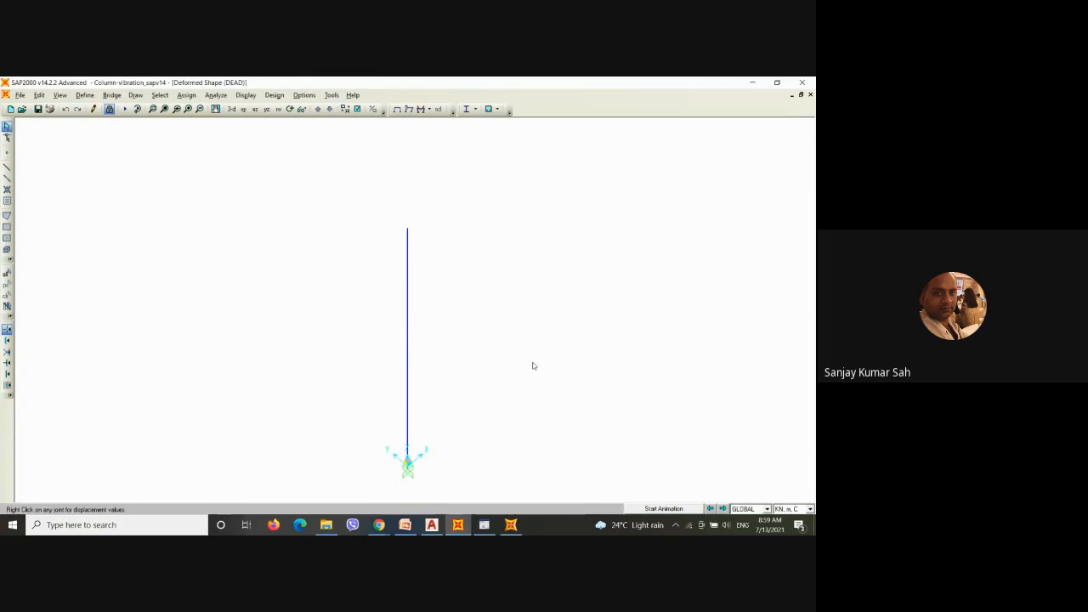
{"action": "left_click", "coordinate": [357, 109]}
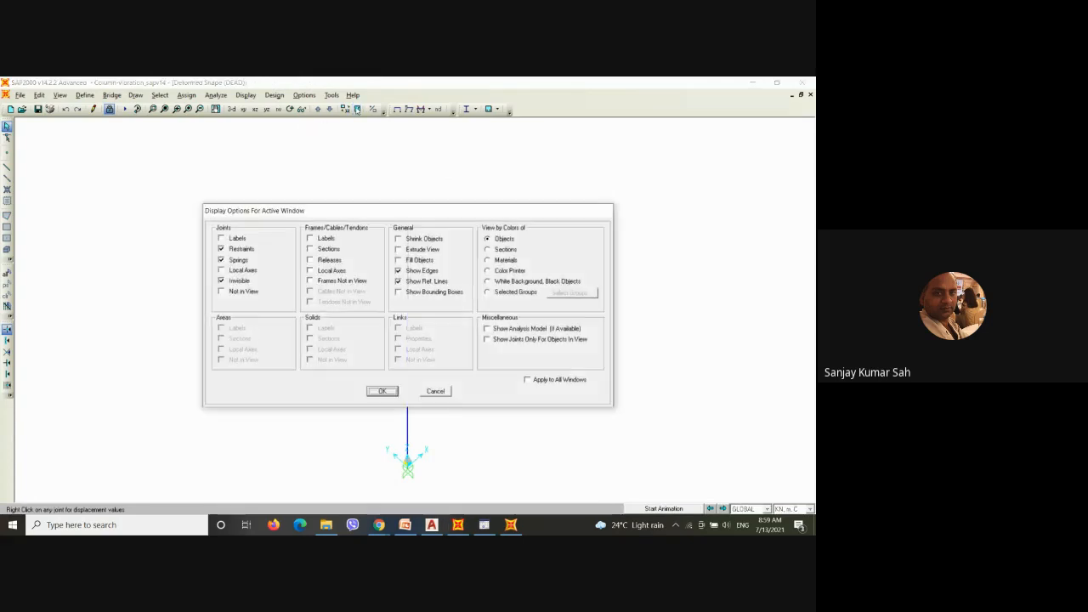
{"action": "left_click", "coordinate": [221, 280]}
{"action": "left_click", "coordinate": [385, 391]}
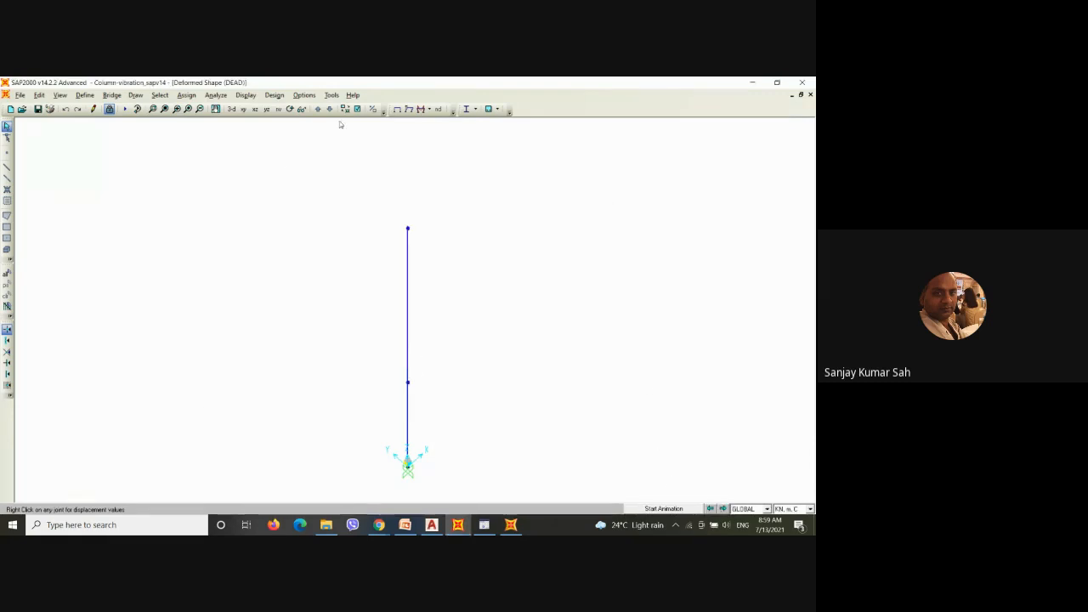
Step: Display the column's deformed shape for the MODAL case at mode number 1 with automatic scaling
{"action": "left_click", "coordinate": [409, 108]}
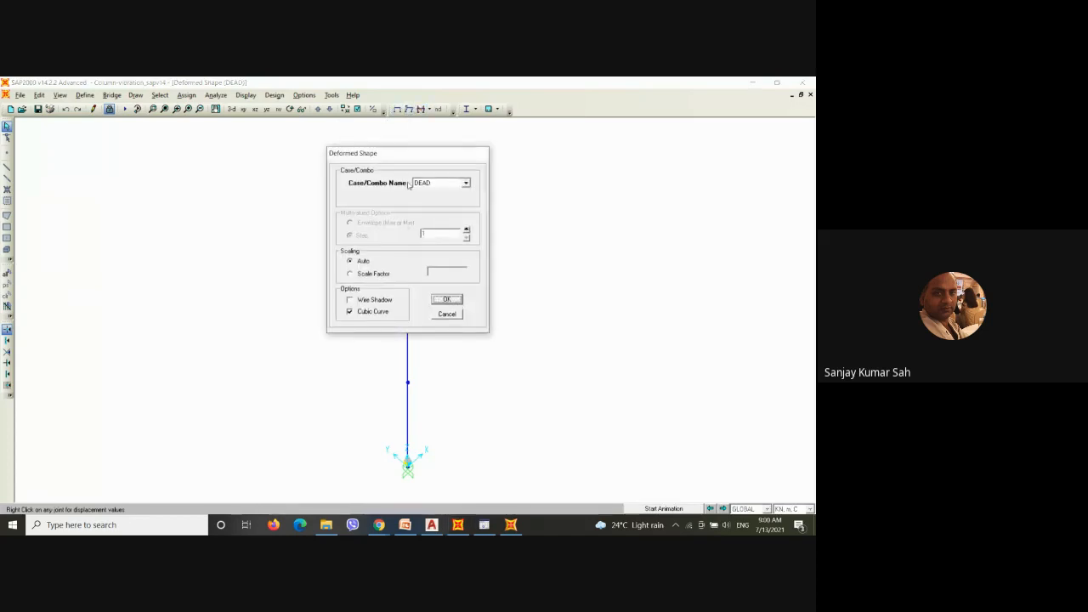
{"action": "left_click", "coordinate": [466, 184]}
{"action": "left_click", "coordinate": [443, 200]}
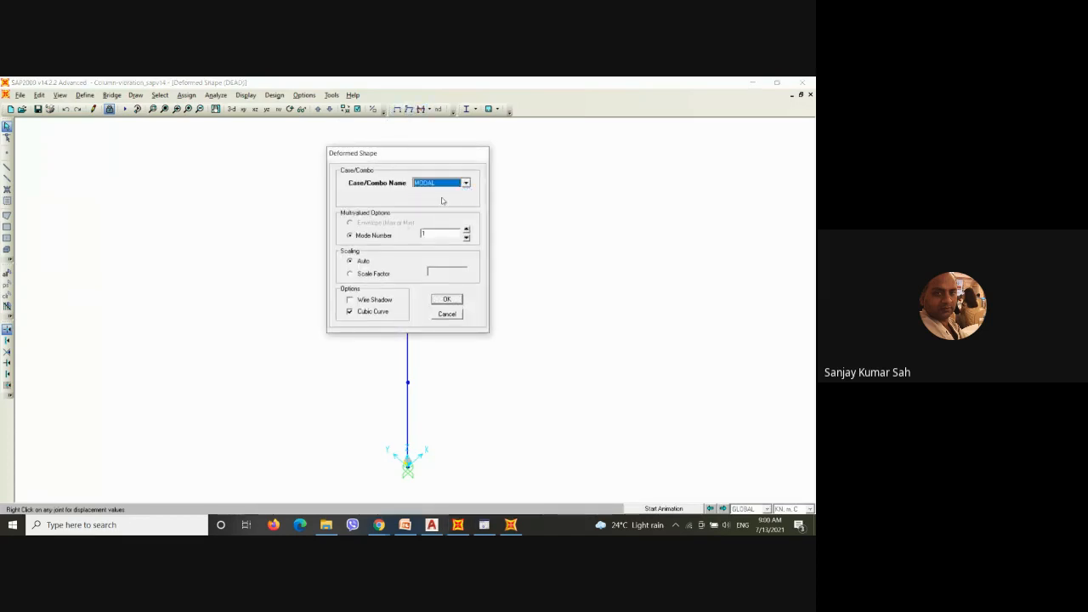
{"action": "left_click", "coordinate": [446, 300]}
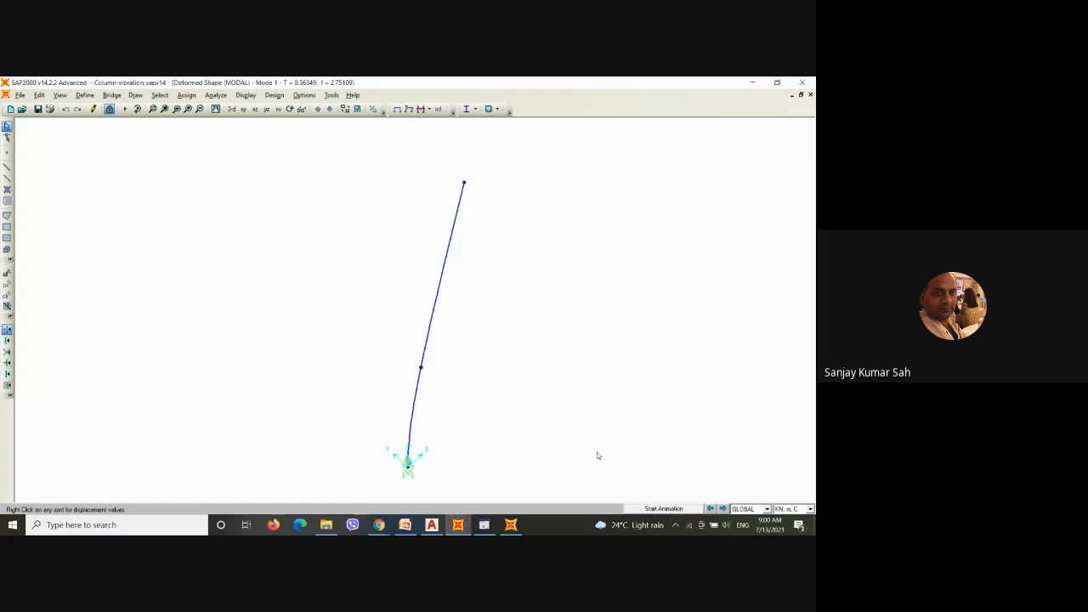
Step: Step forward through the column's mode shapes one at a time from mode 1 to mode 6
{"action": "left_click", "coordinate": [723, 509]}
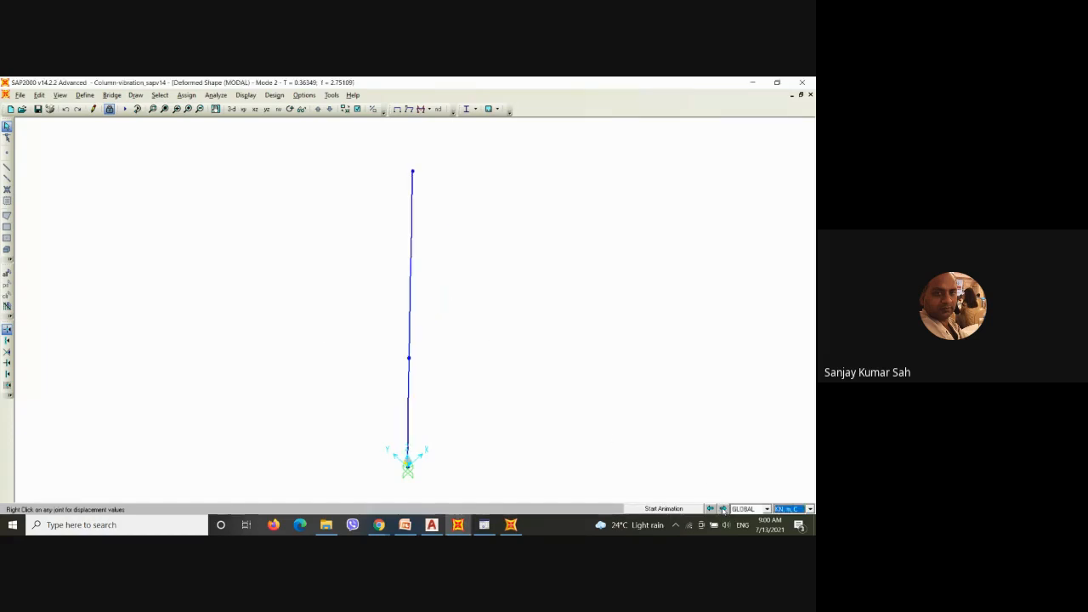
{"action": "left_click", "coordinate": [723, 509]}
{"action": "left_click", "coordinate": [723, 509]}
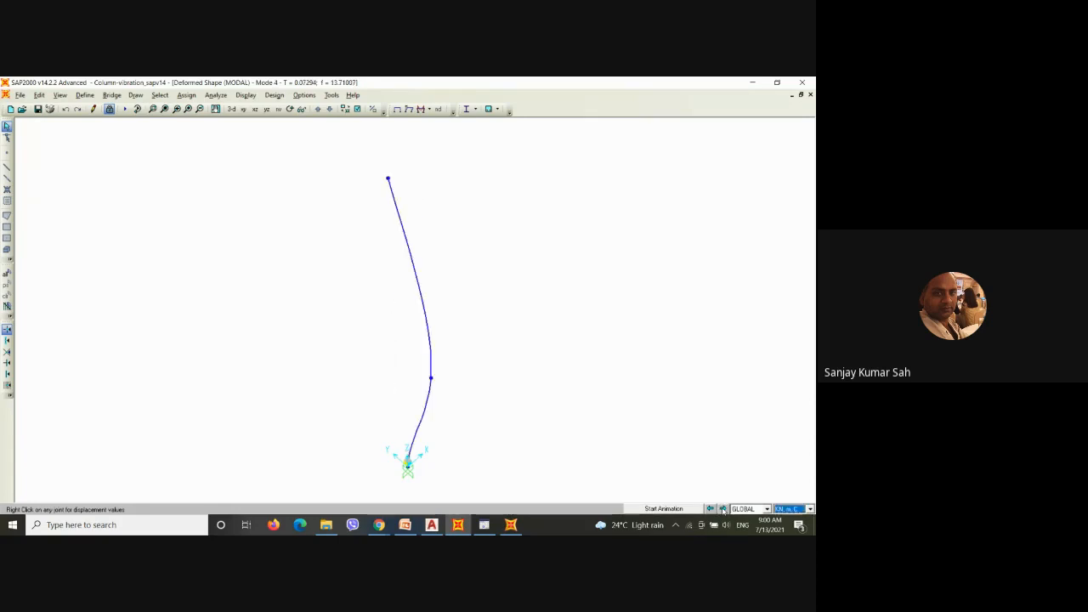
{"action": "left_click", "coordinate": [723, 509]}
{"action": "left_click", "coordinate": [723, 509]}
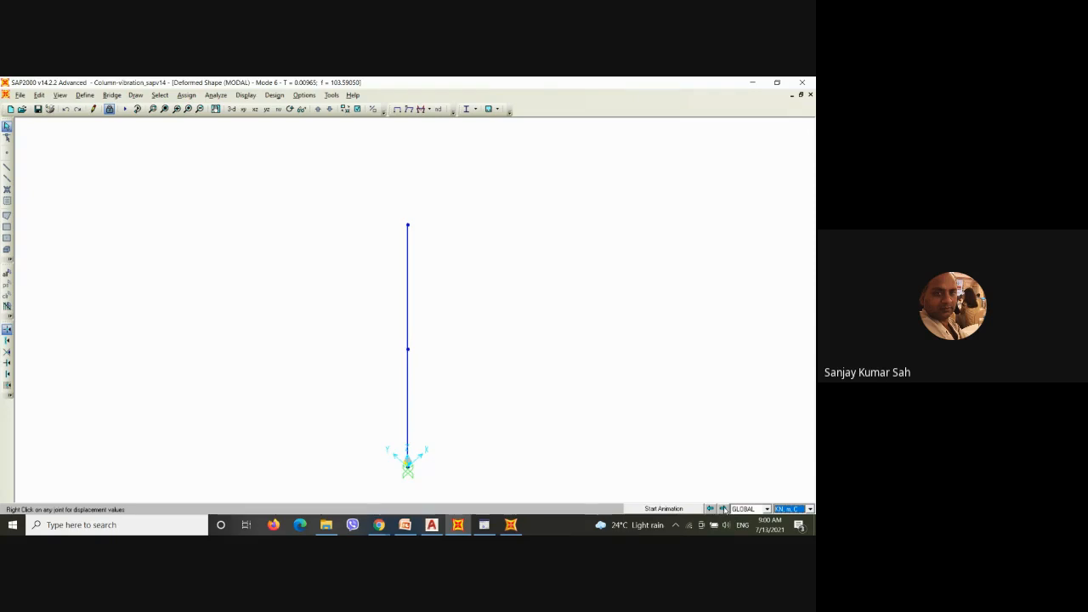
Step: Turn on the wire shadow of the undeformed column in the modal deformed shape display
{"action": "left_click", "coordinate": [409, 109]}
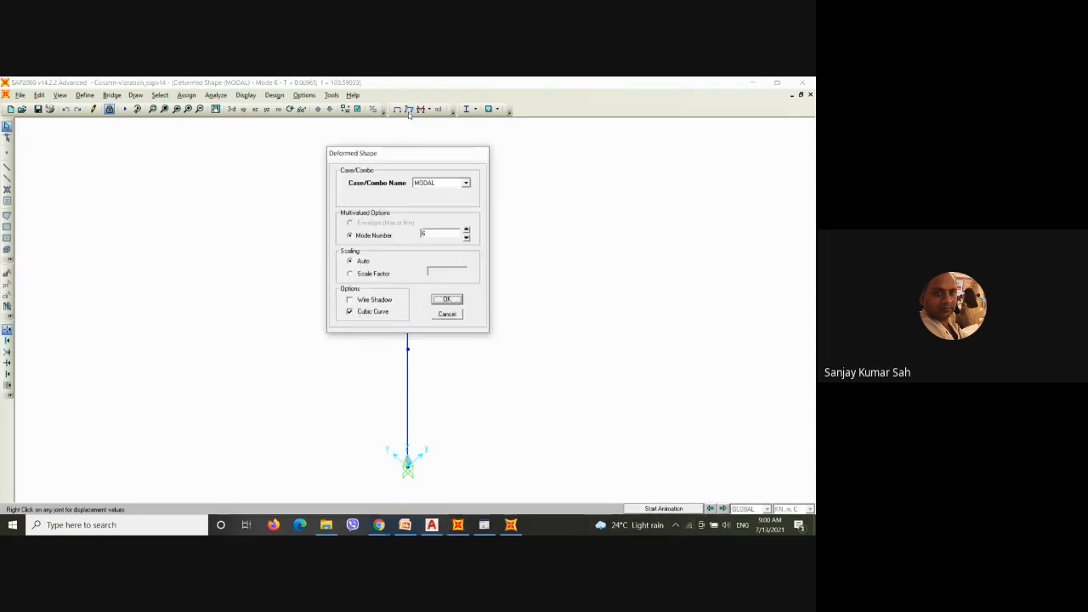
{"action": "left_click", "coordinate": [368, 300]}
{"action": "left_click", "coordinate": [441, 302]}
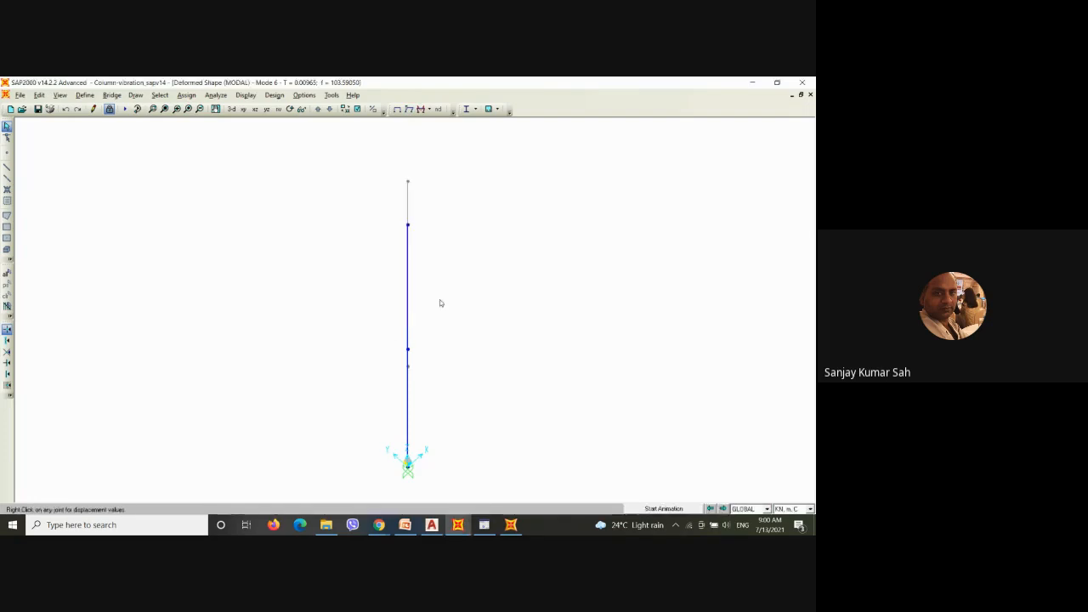
Step: Step back through the mode shapes to mode 1 and start animating its vibration
{"action": "left_click", "coordinate": [712, 509]}
{"action": "left_click", "coordinate": [712, 509]}
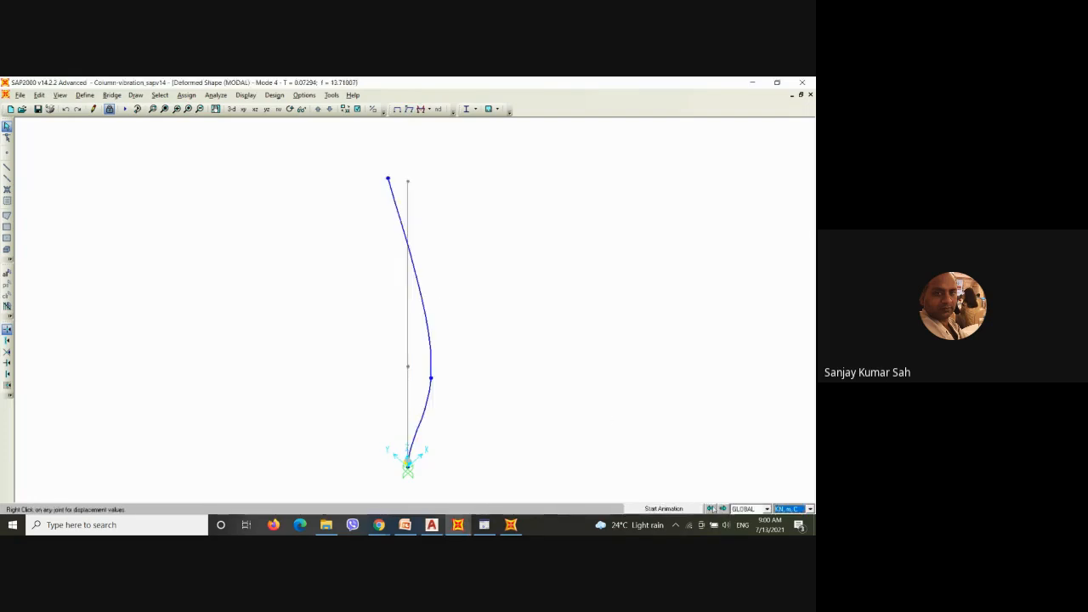
{"action": "left_click", "coordinate": [713, 509]}
{"action": "left_click", "coordinate": [713, 509]}
{"action": "left_click", "coordinate": [713, 509]}
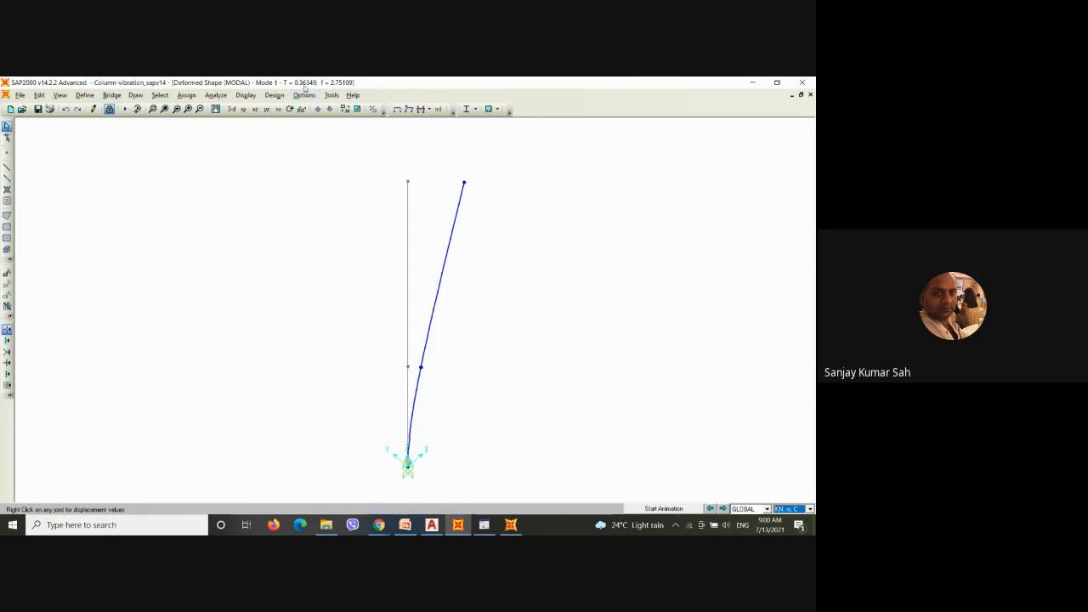
{"action": "left_click", "coordinate": [643, 509]}
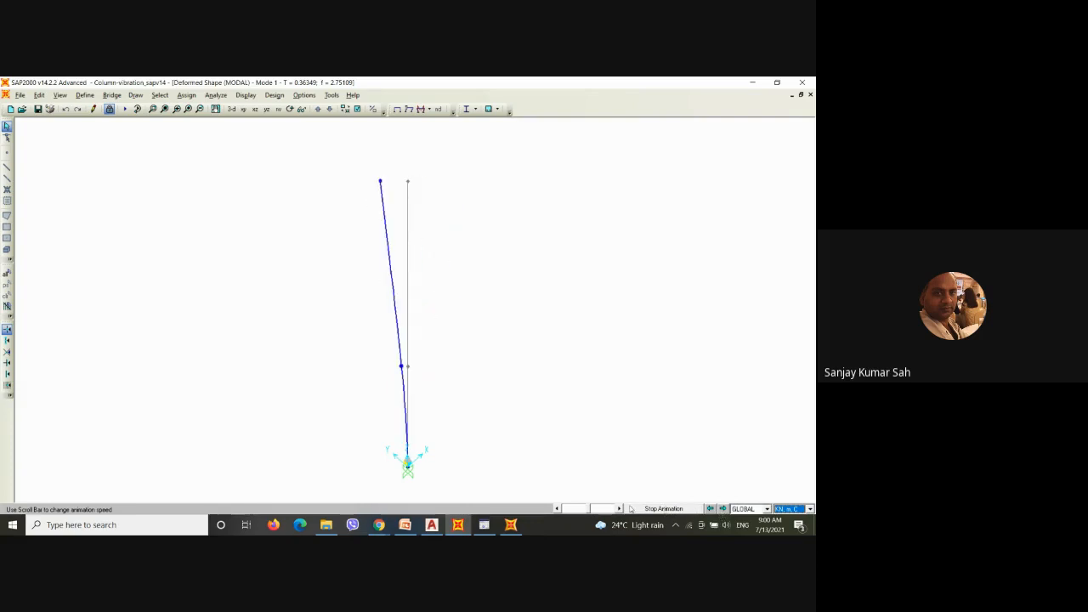
Step: Stop the mode 1 animation, move on to mode 2 and animate the column's vibration in that mode
{"action": "left_click", "coordinate": [663, 509]}
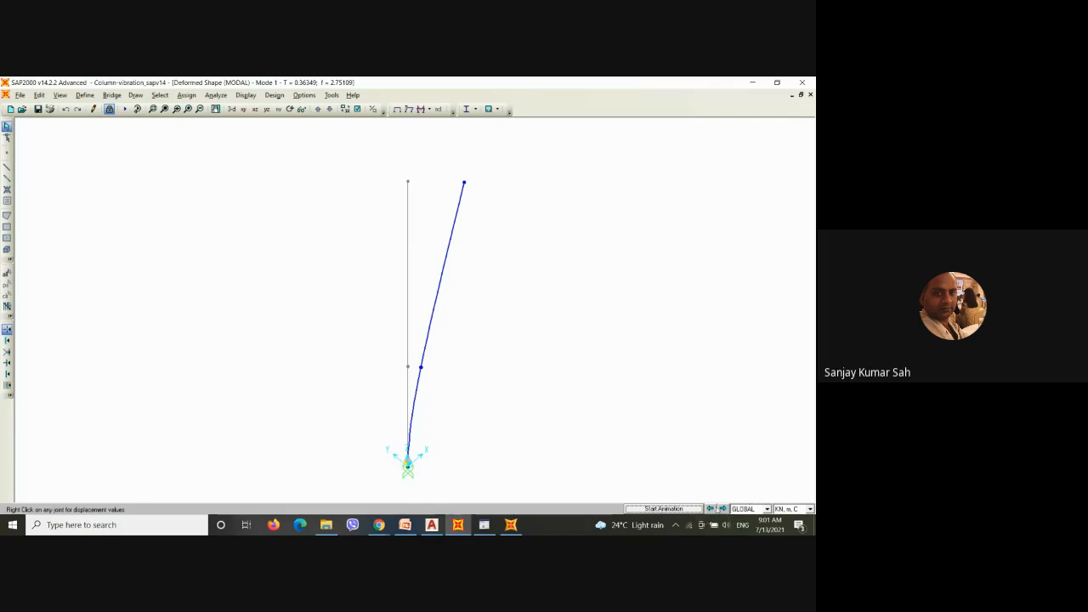
{"action": "left_click", "coordinate": [723, 509]}
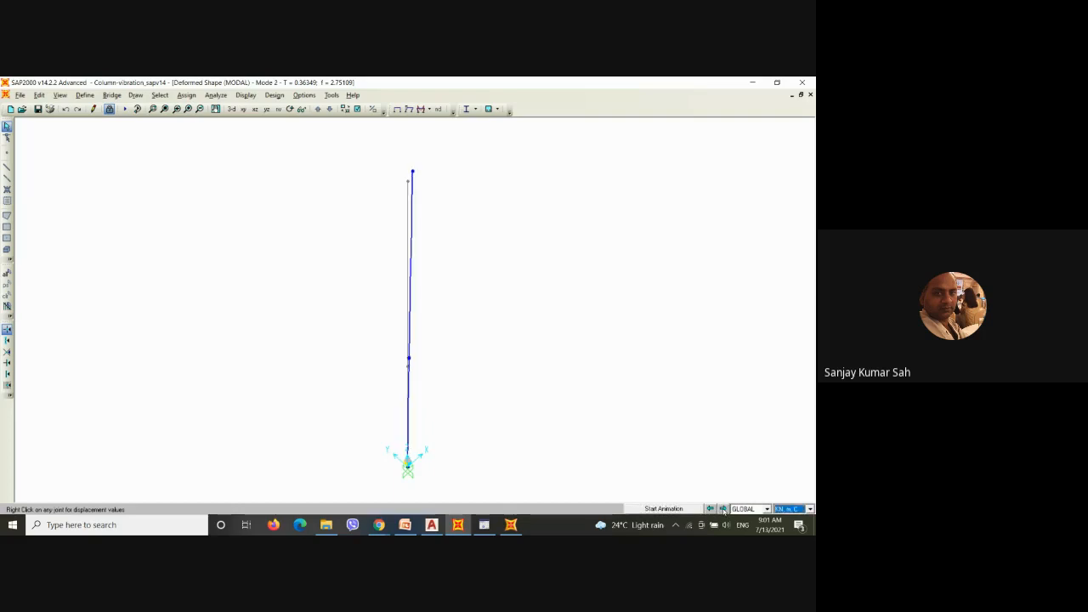
{"action": "left_click", "coordinate": [679, 509]}
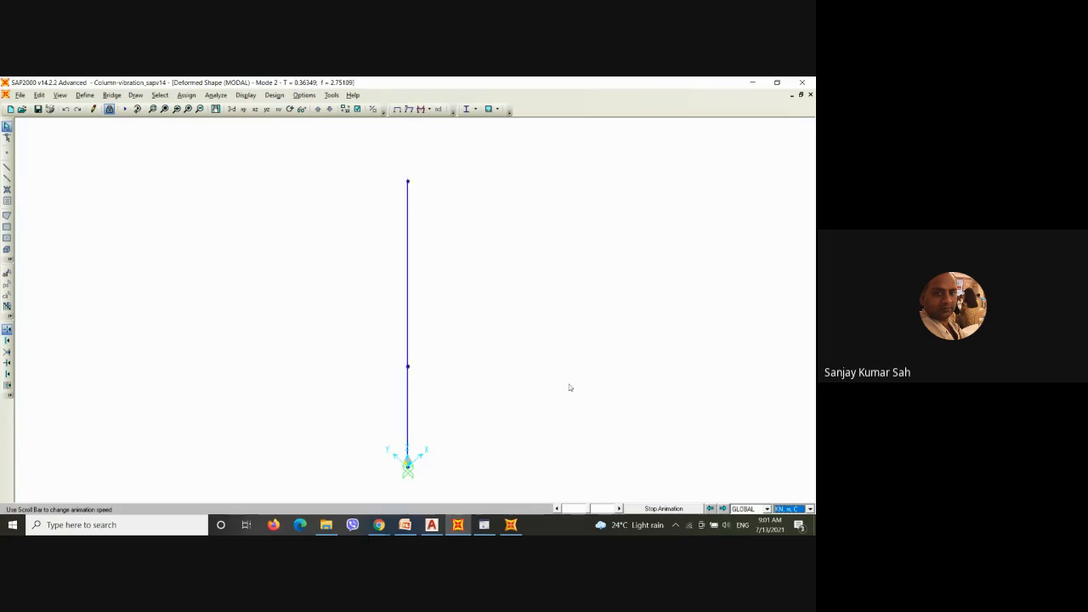
{"action": "left_click", "coordinate": [659, 508]}
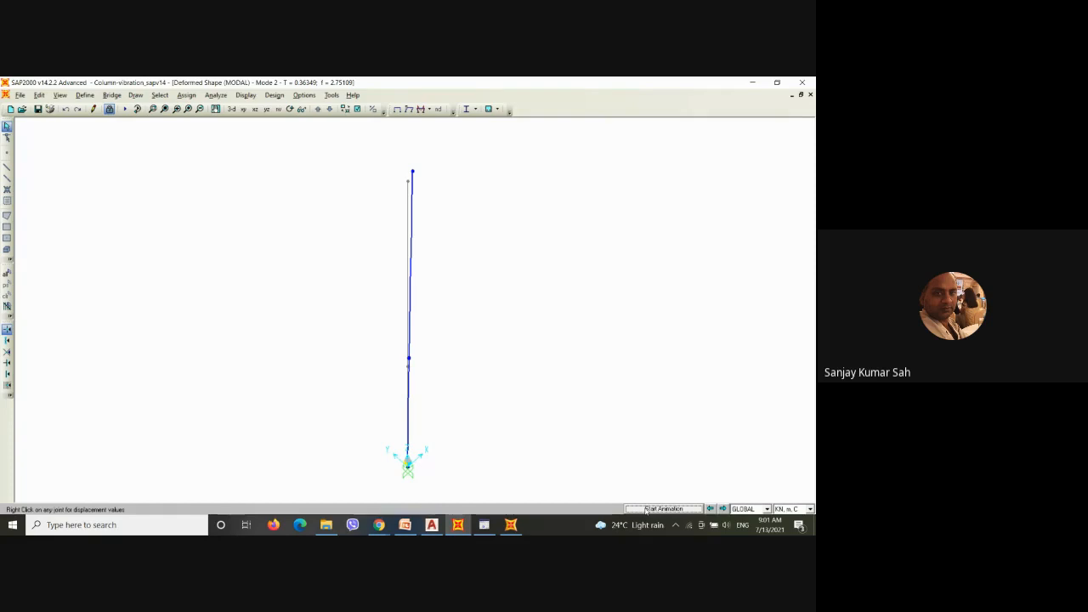
{"action": "left_click", "coordinate": [646, 509]}
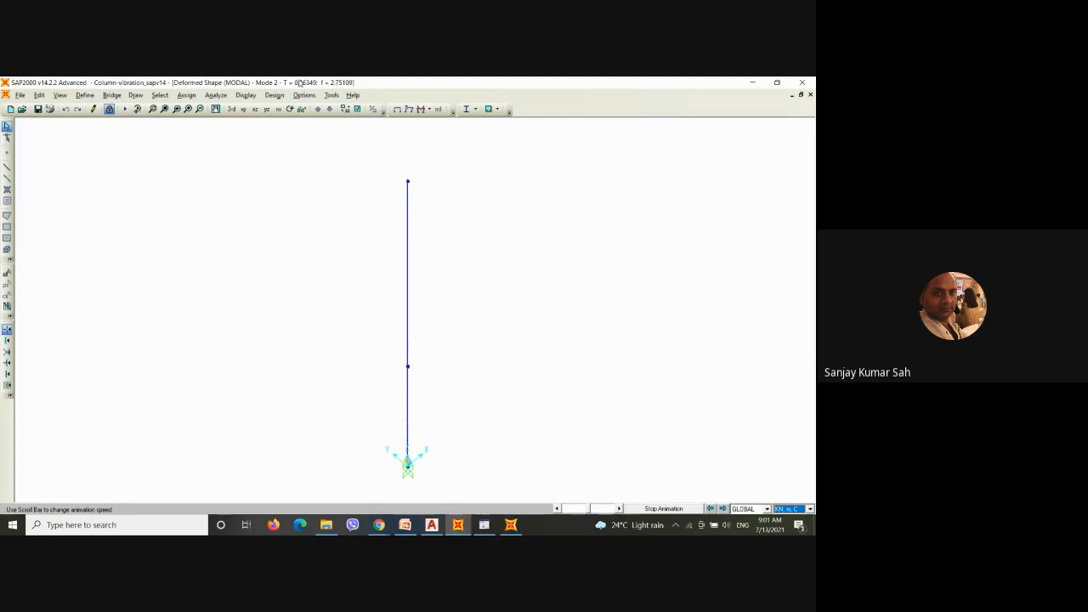
Step: View the mode 2 animation in the XZ plane through the column and in the YZ plane
{"action": "left_click", "coordinate": [255, 109]}
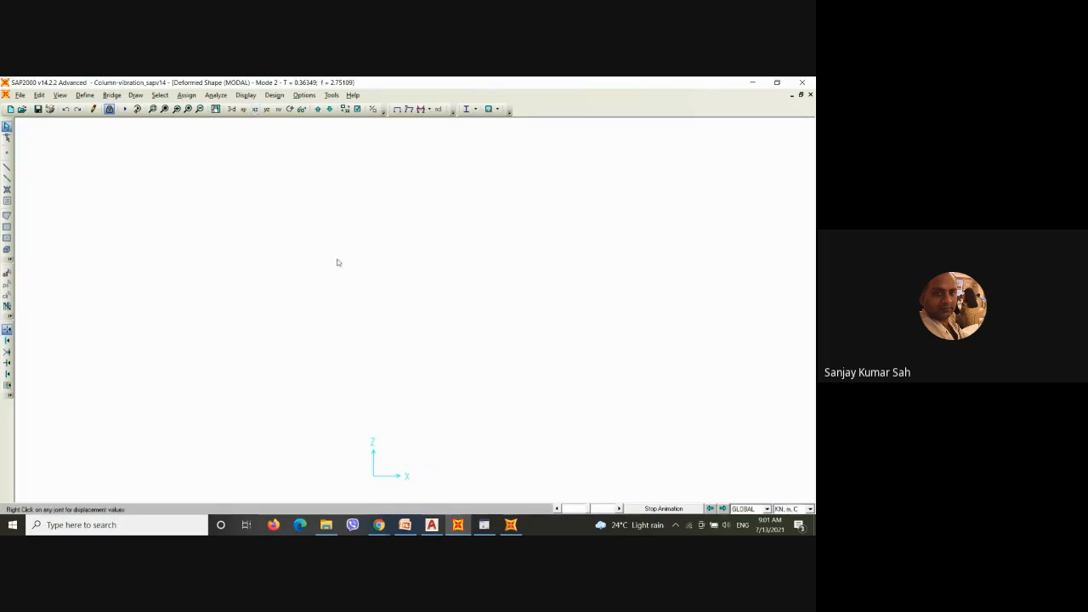
{"action": "left_click", "coordinate": [318, 109]}
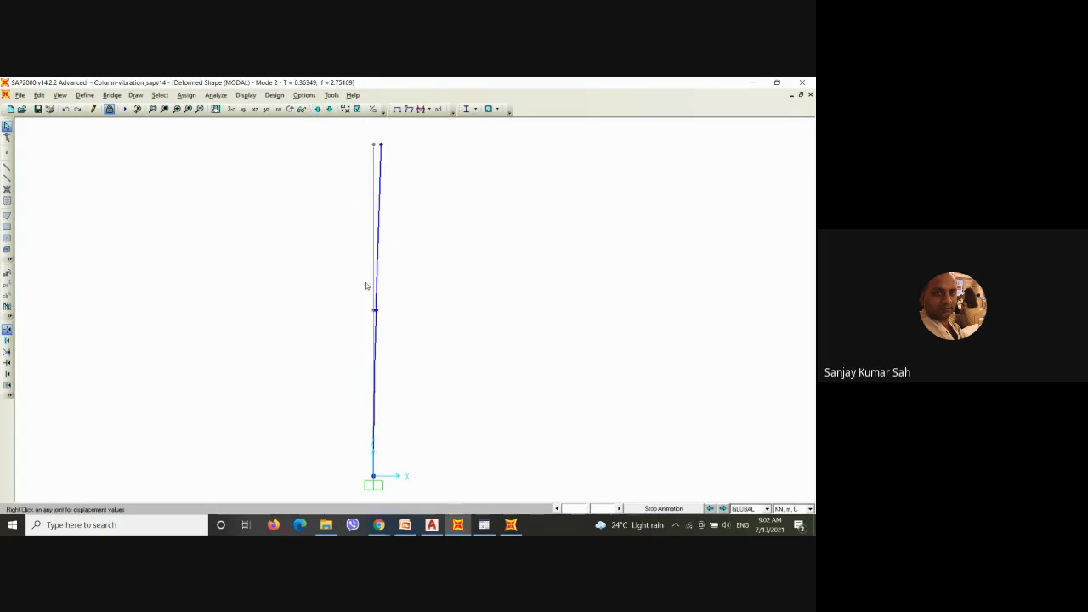
{"action": "left_click", "coordinate": [266, 111]}
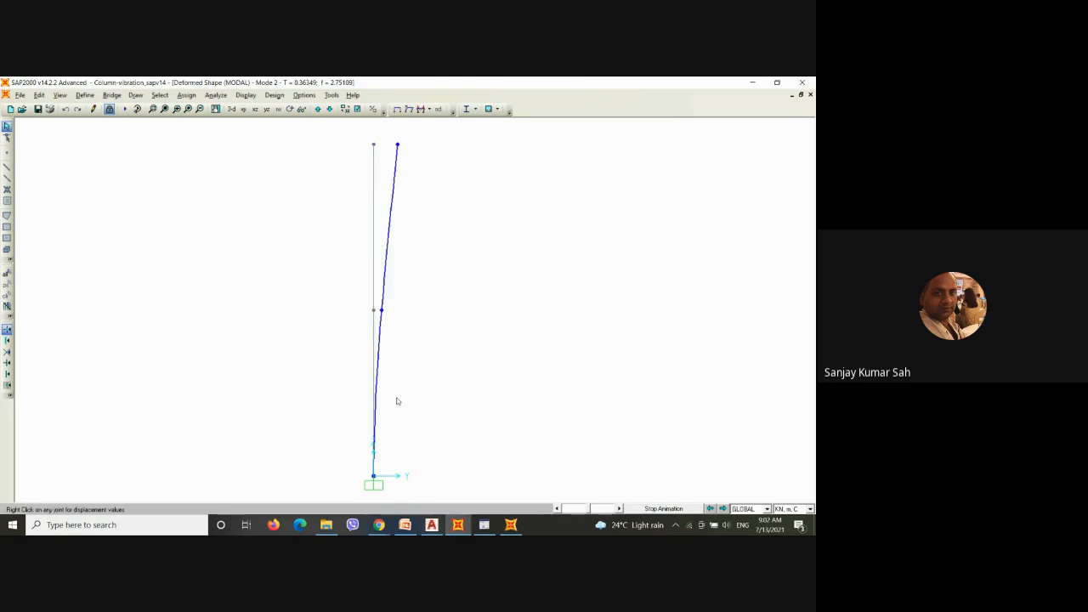
Step: Return to mode 1 of the column's deformed shape and stop the animation
{"action": "left_click", "coordinate": [710, 509]}
{"action": "left_click", "coordinate": [666, 510]}
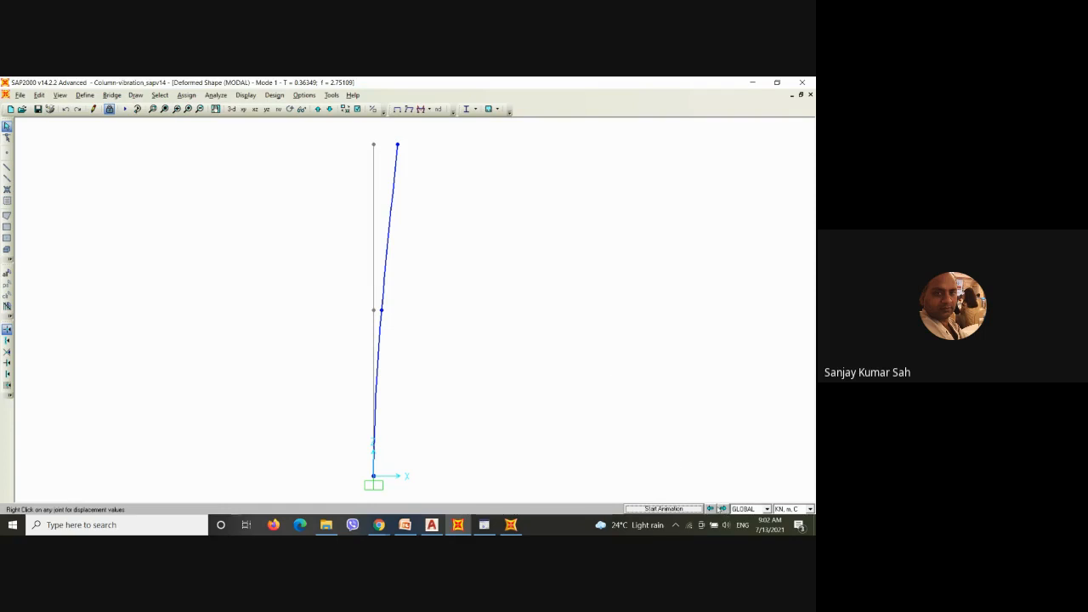
{"action": "left_click", "coordinate": [710, 510]}
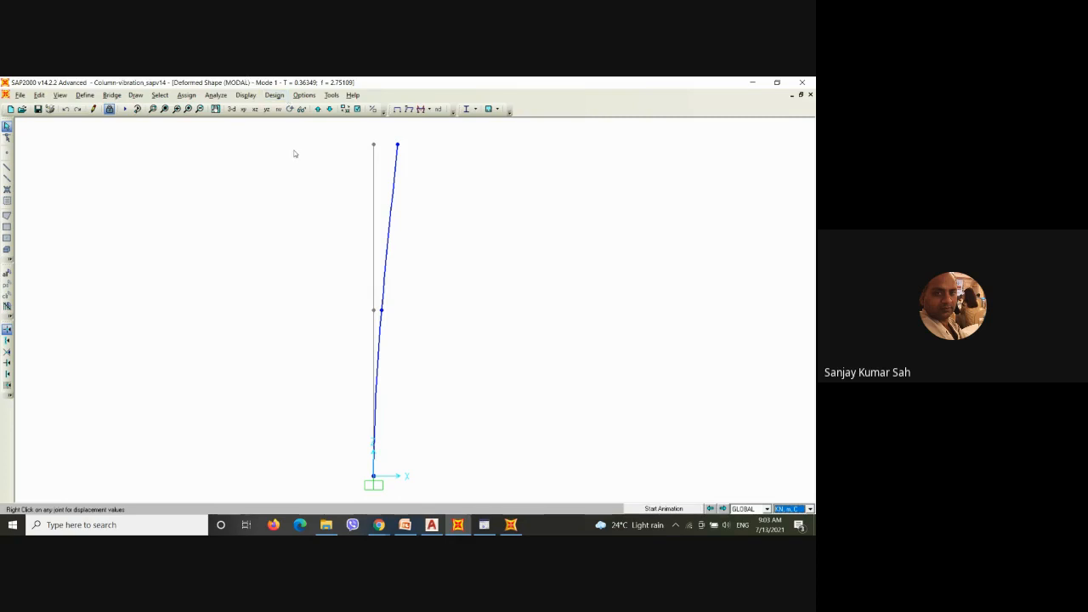
Step: Compare the column's mode 2 and mode 3 shapes in the XZ plane and animate mode 3
{"action": "left_click", "coordinate": [721, 509]}
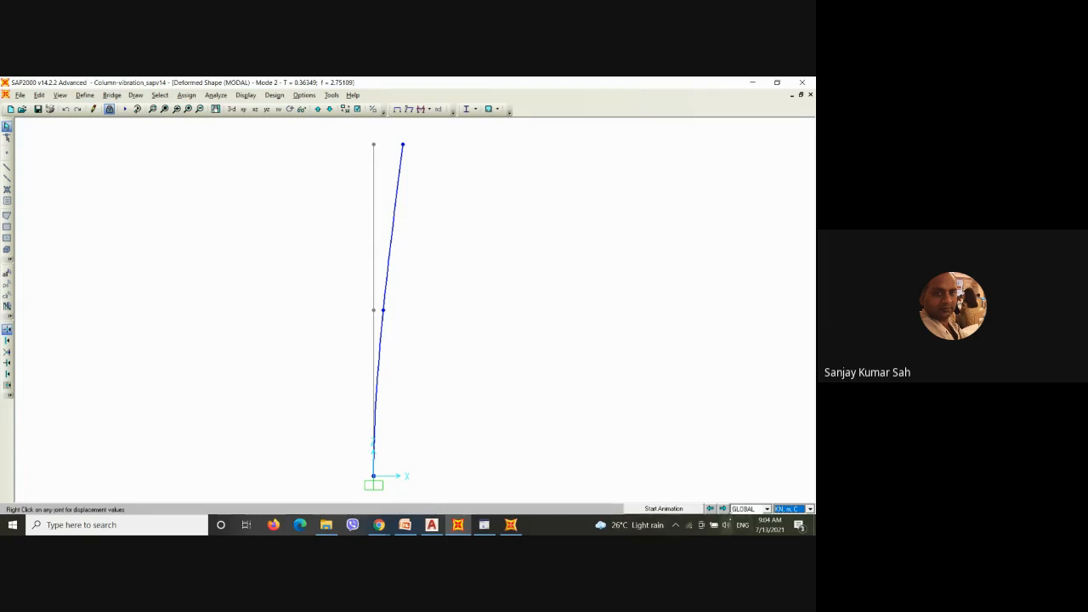
{"action": "left_click", "coordinate": [724, 509]}
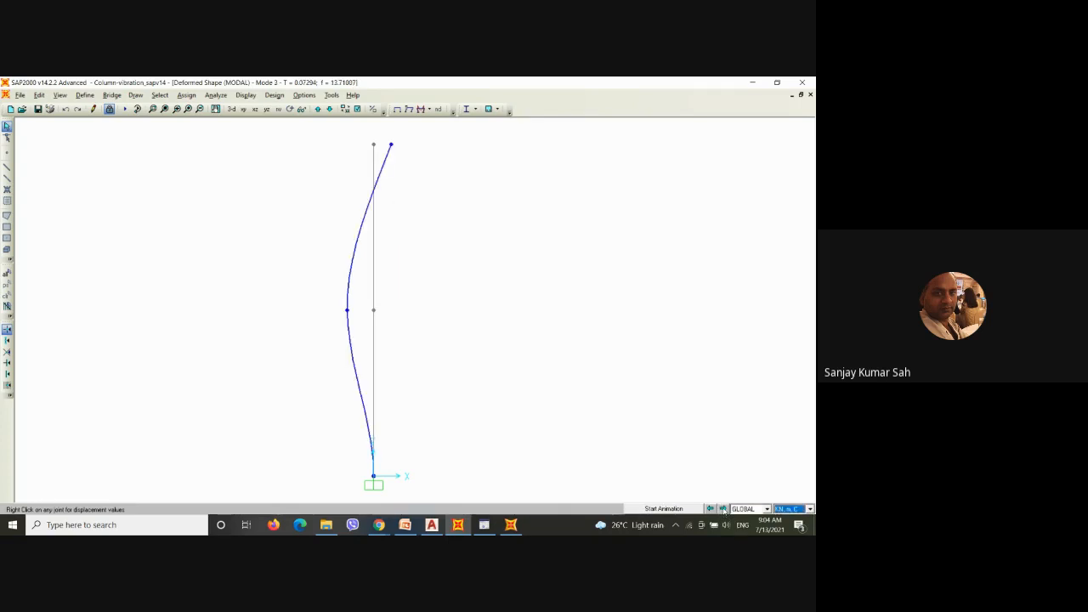
{"action": "left_click", "coordinate": [711, 509]}
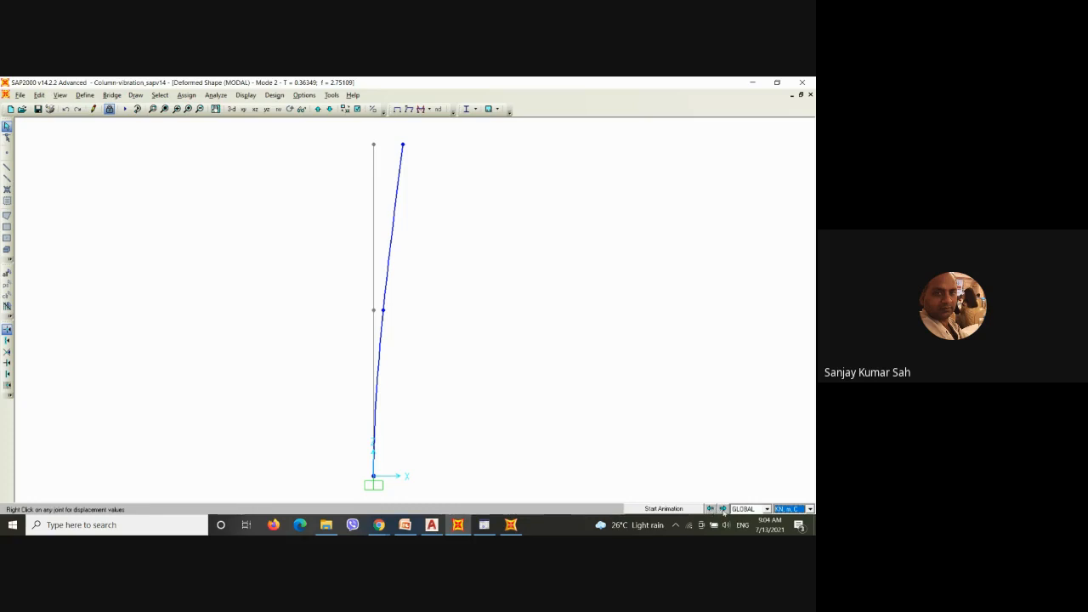
{"action": "left_click", "coordinate": [723, 508]}
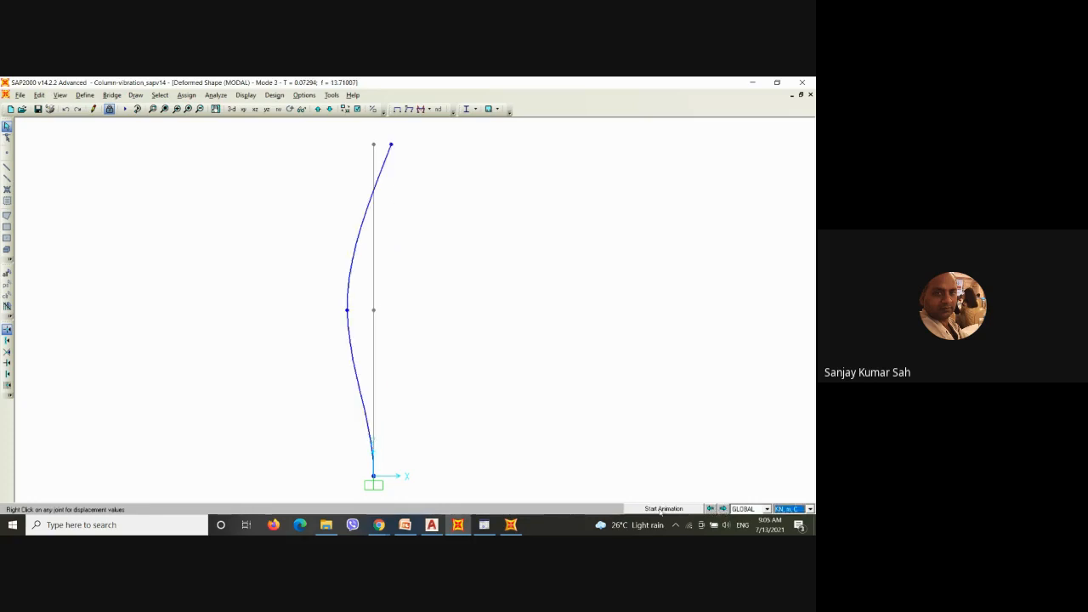
{"action": "left_click", "coordinate": [661, 510]}
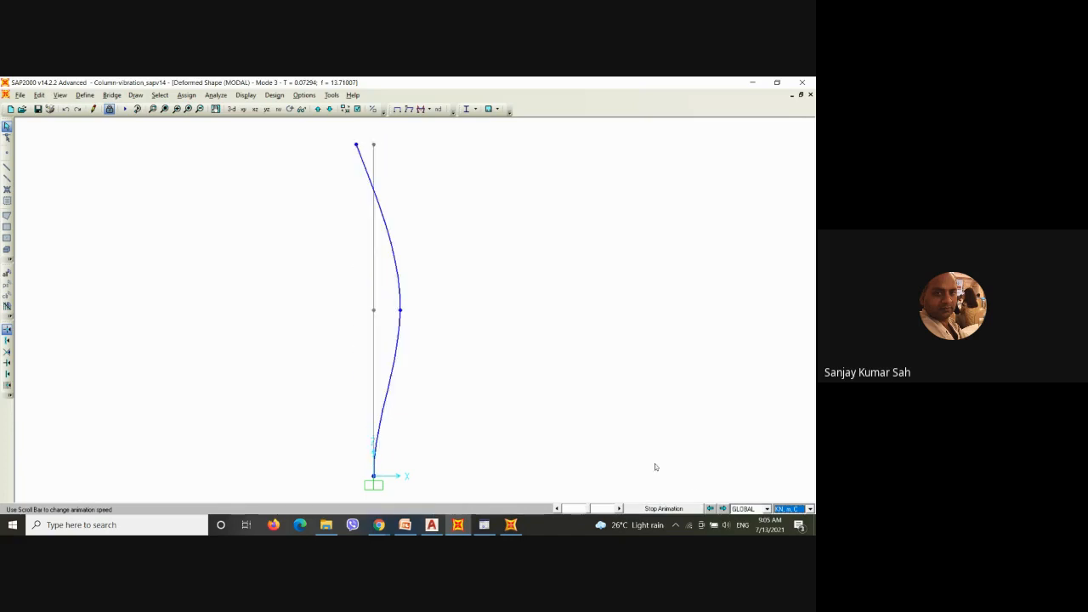
Step: Animate mode 4 of the column, view it in 3-D and stop the animation
{"action": "left_click", "coordinate": [723, 509]}
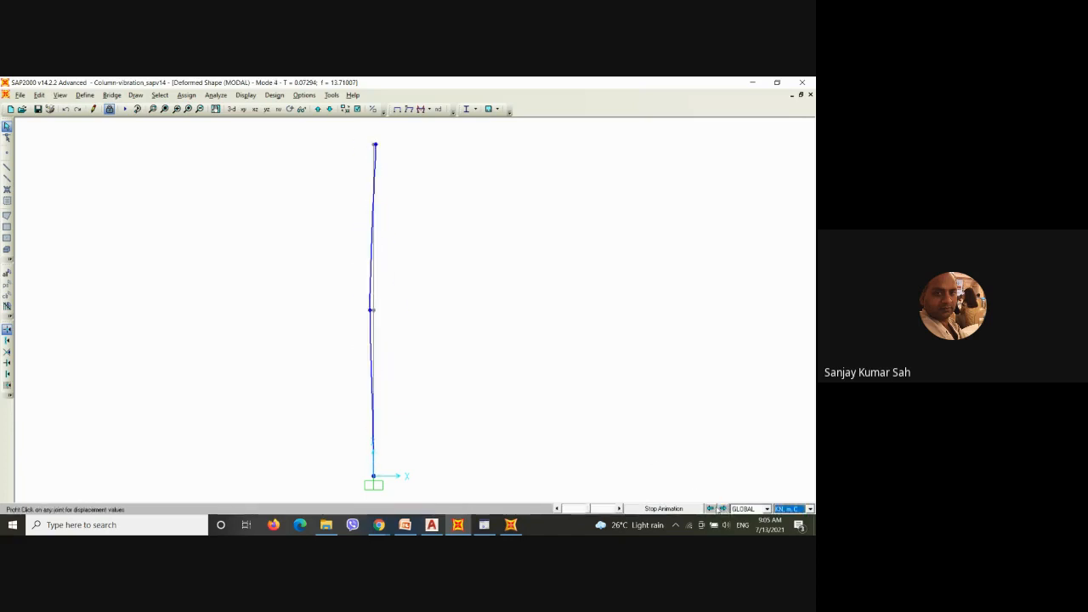
{"action": "left_click", "coordinate": [694, 510]}
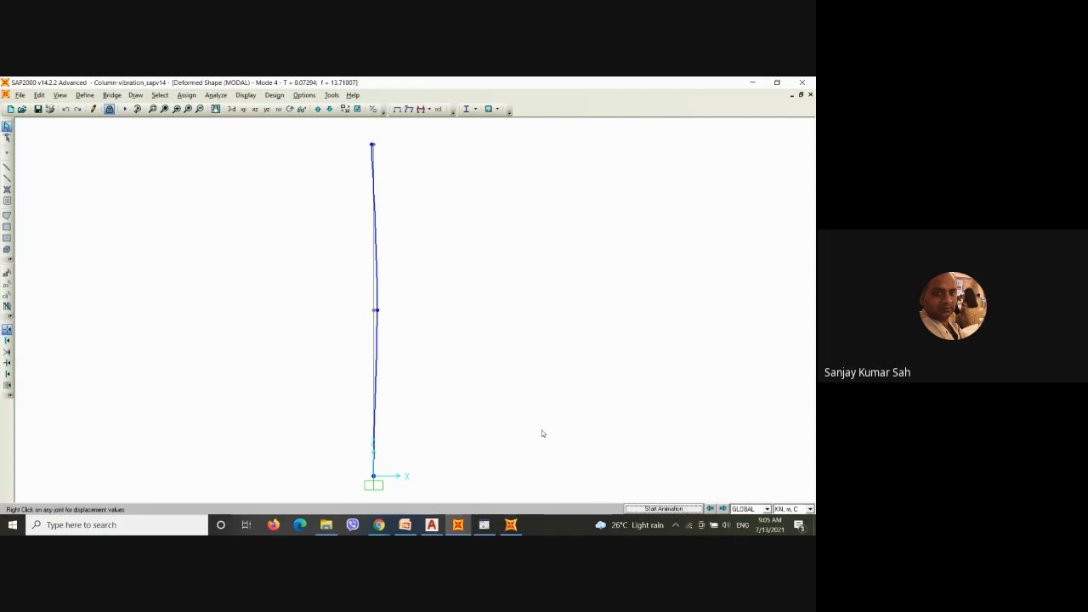
{"action": "left_click", "coordinate": [664, 508]}
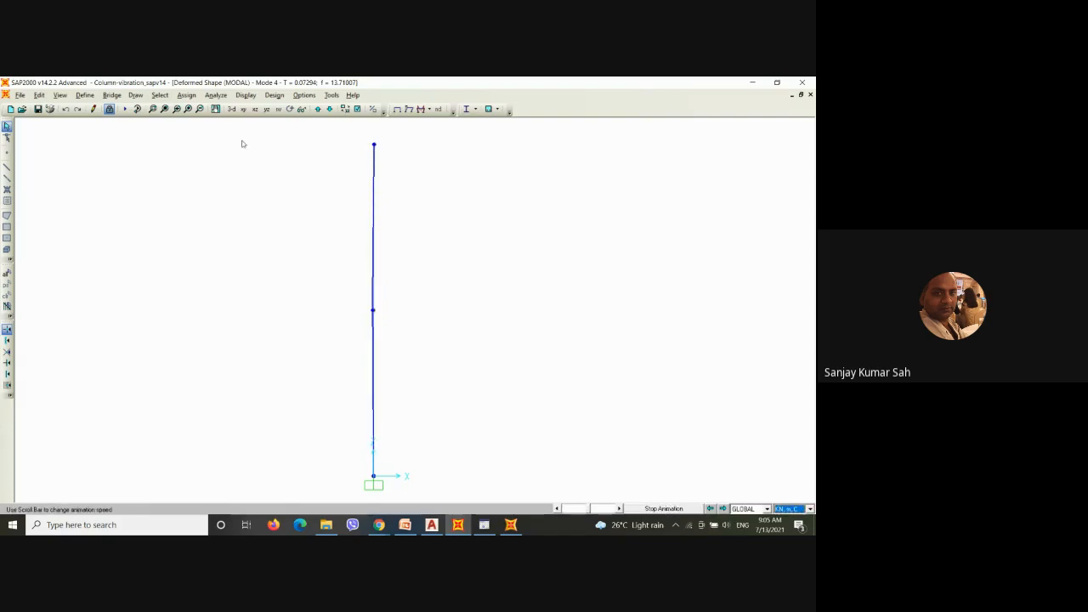
{"action": "left_click", "coordinate": [231, 109]}
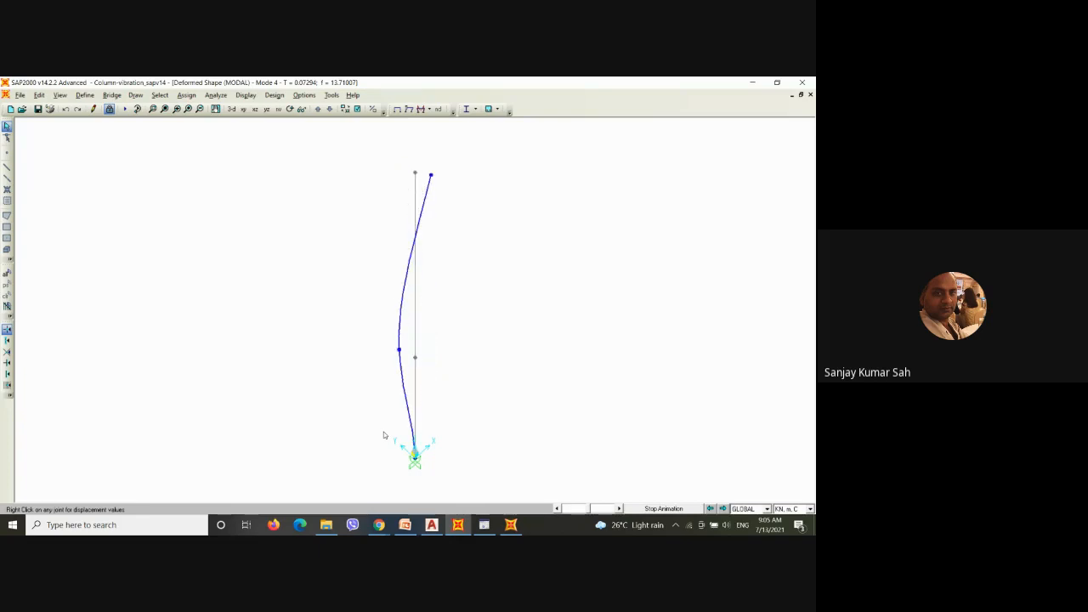
{"action": "left_click", "coordinate": [694, 509]}
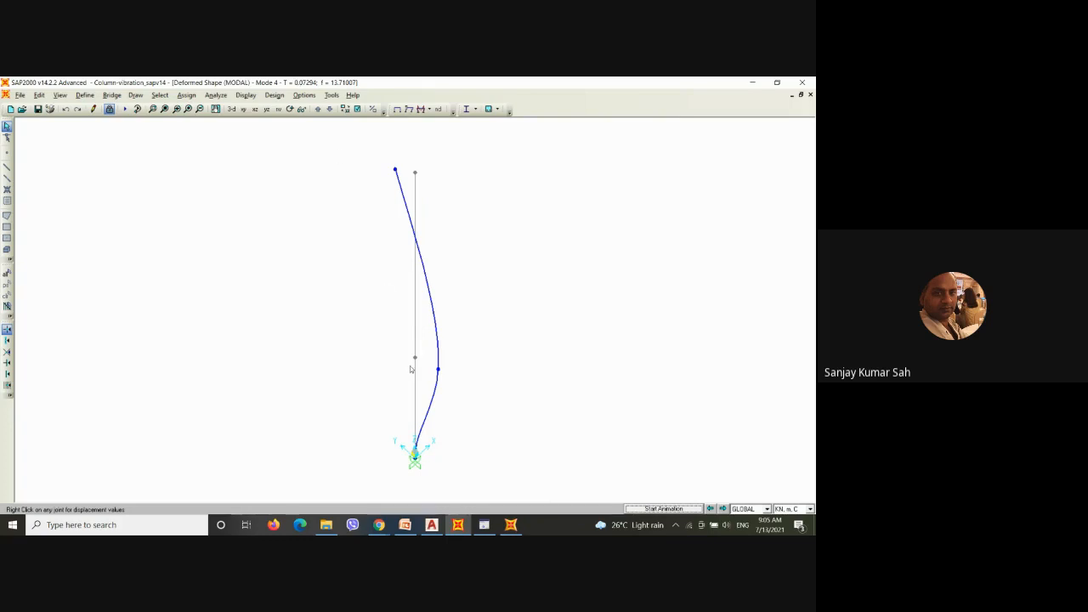
Step: Animate the column's mode 5 and mode 6 shapes one after the other in the 3-D view, stopping each animation
{"action": "left_click", "coordinate": [722, 509]}
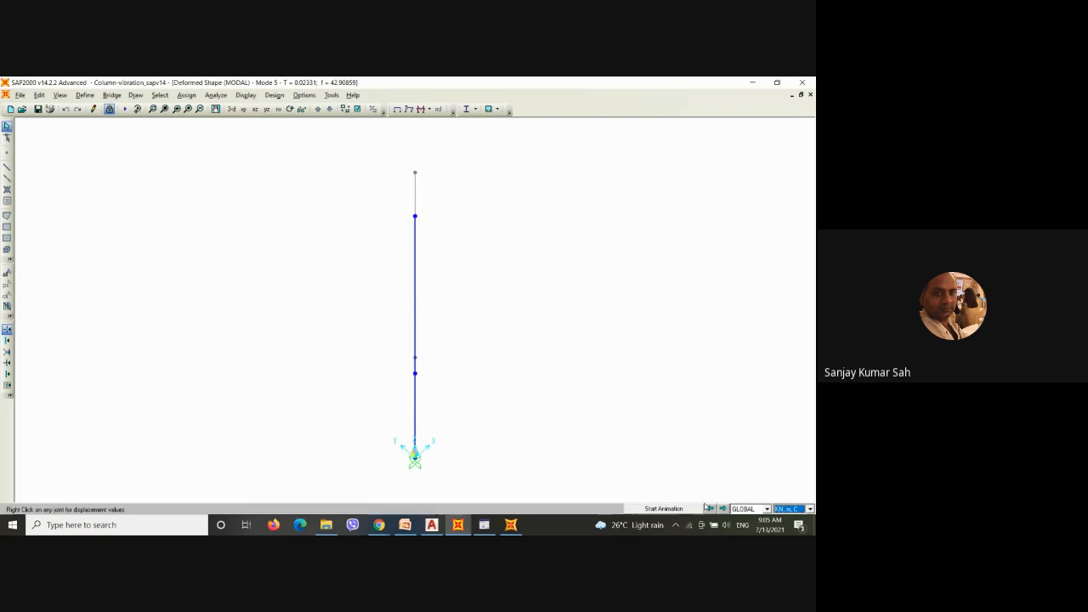
{"action": "left_click", "coordinate": [663, 509]}
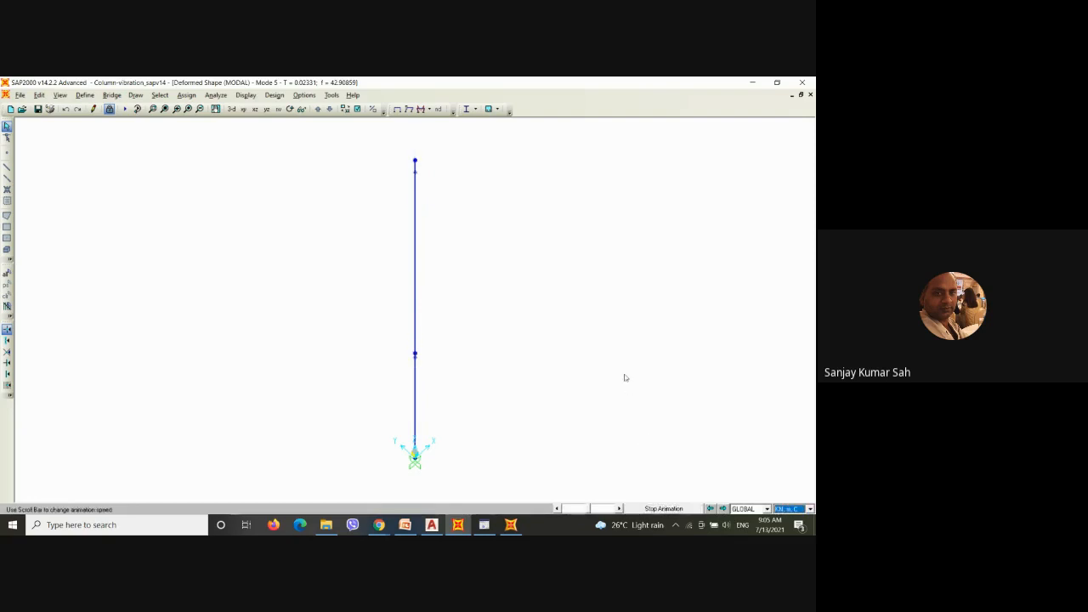
{"action": "left_click", "coordinate": [694, 508]}
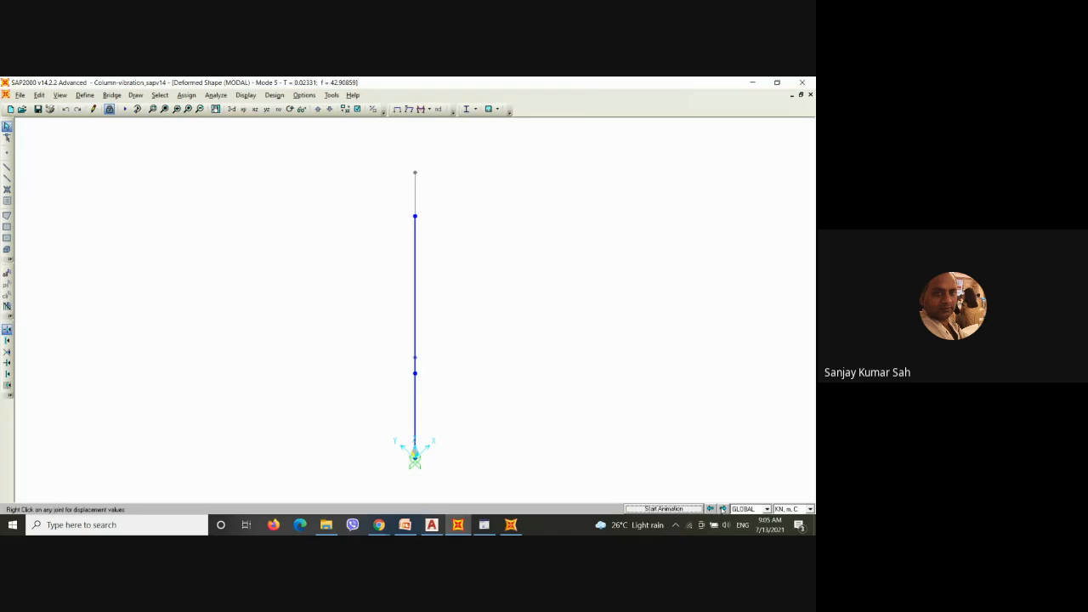
{"action": "left_click", "coordinate": [722, 509]}
{"action": "left_click", "coordinate": [685, 509]}
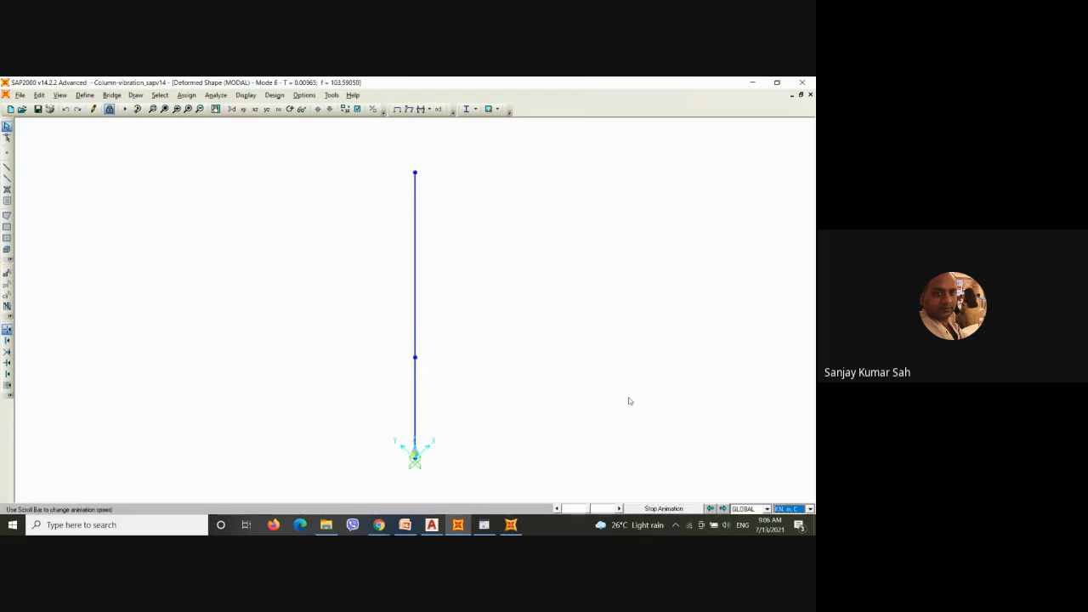
{"action": "left_click", "coordinate": [654, 509]}
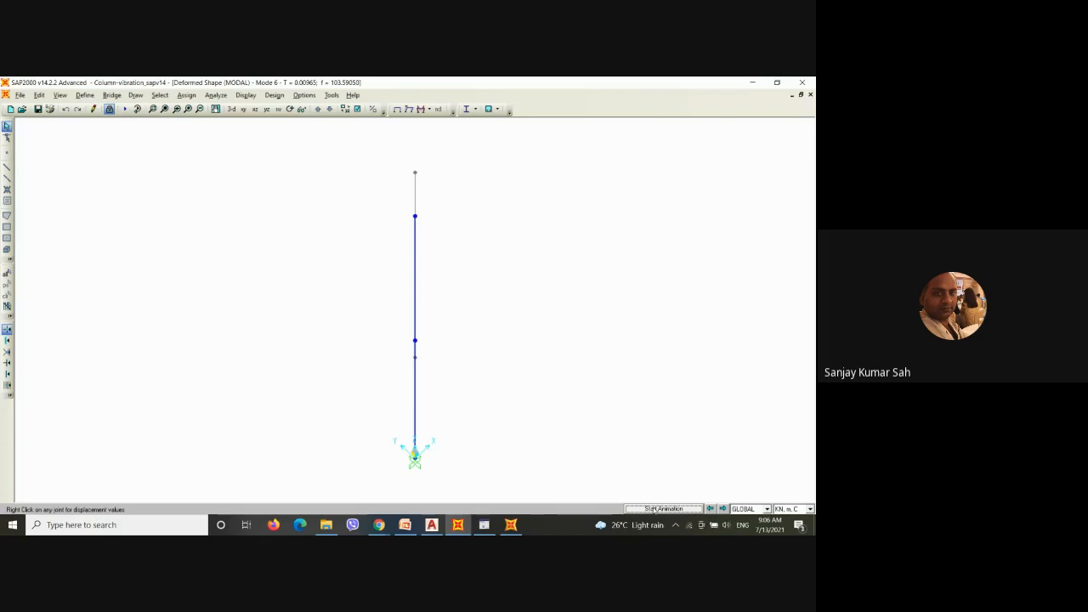
Step: Switch to SAP2000 v20, unlock the Column-vibration model by discarding its analysis results, and delete both column frames
{"action": "left_click", "coordinate": [509, 528]}
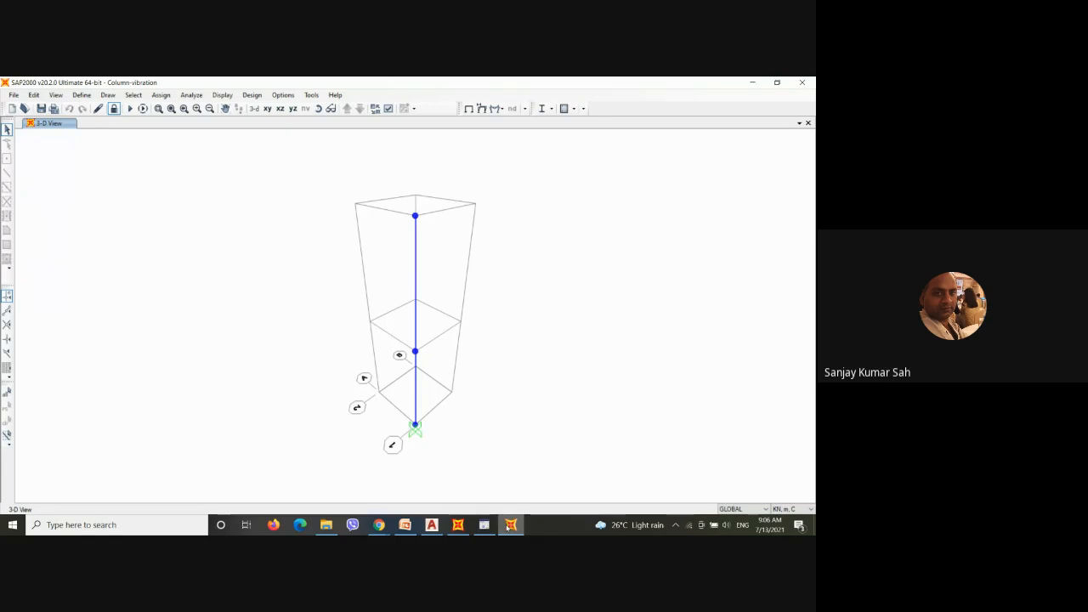
{"action": "left_click", "coordinate": [114, 108]}
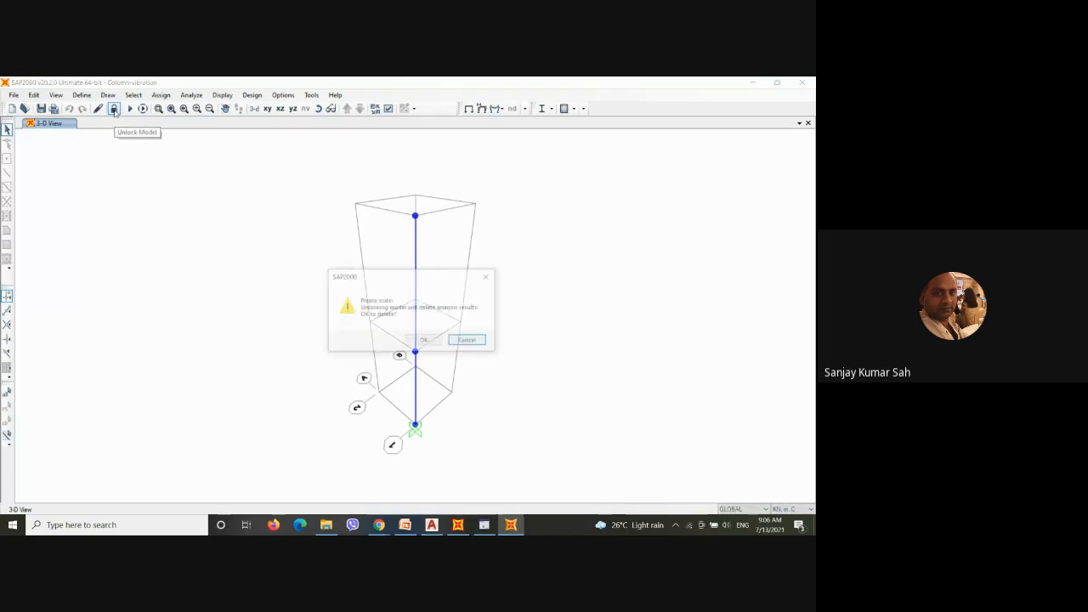
{"action": "left_click", "coordinate": [424, 341]}
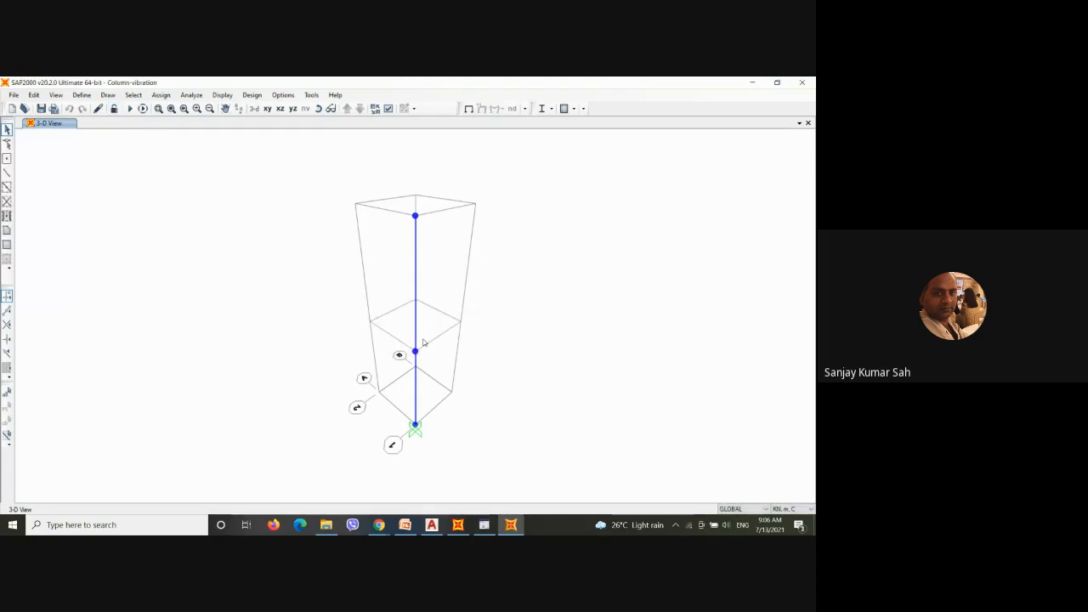
{"action": "left_click_drag", "start_coordinate": [440, 401], "coordinate": [374, 276]}
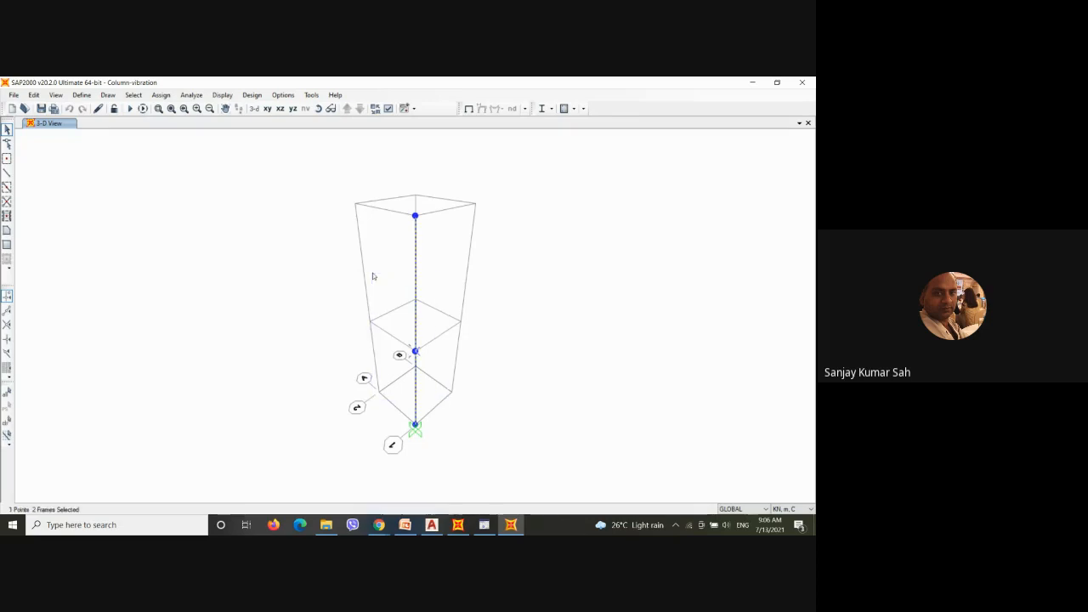
{"action": "key", "text": "Delete"}
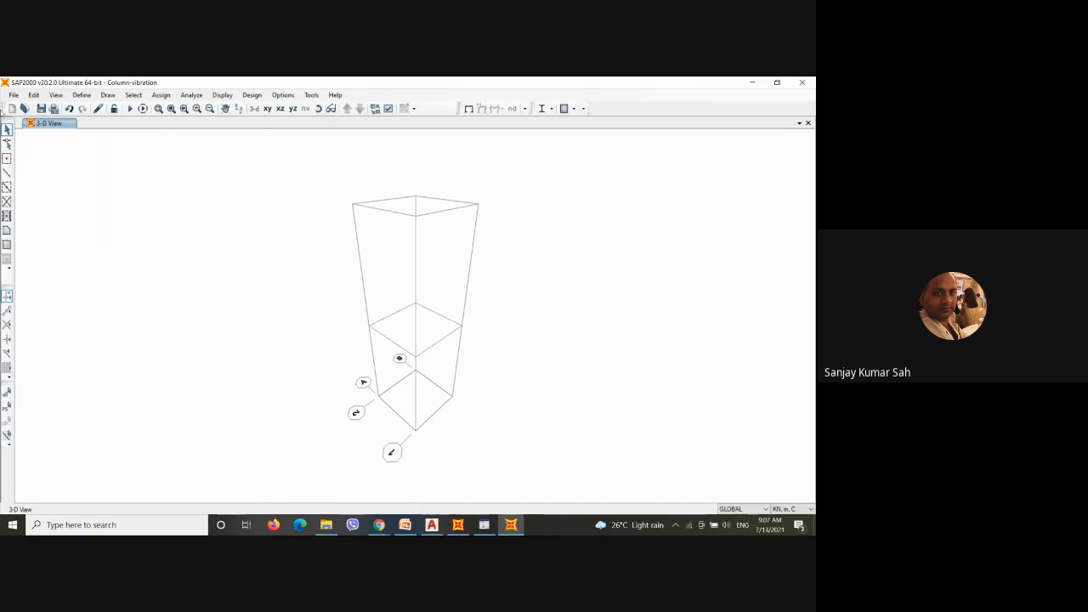
Step: Draw two straight C 2.5m dia frames at X0, Y0, from Z0 to Z10 and from Z10 to Z20
{"action": "left_click", "coordinate": [7, 172]}
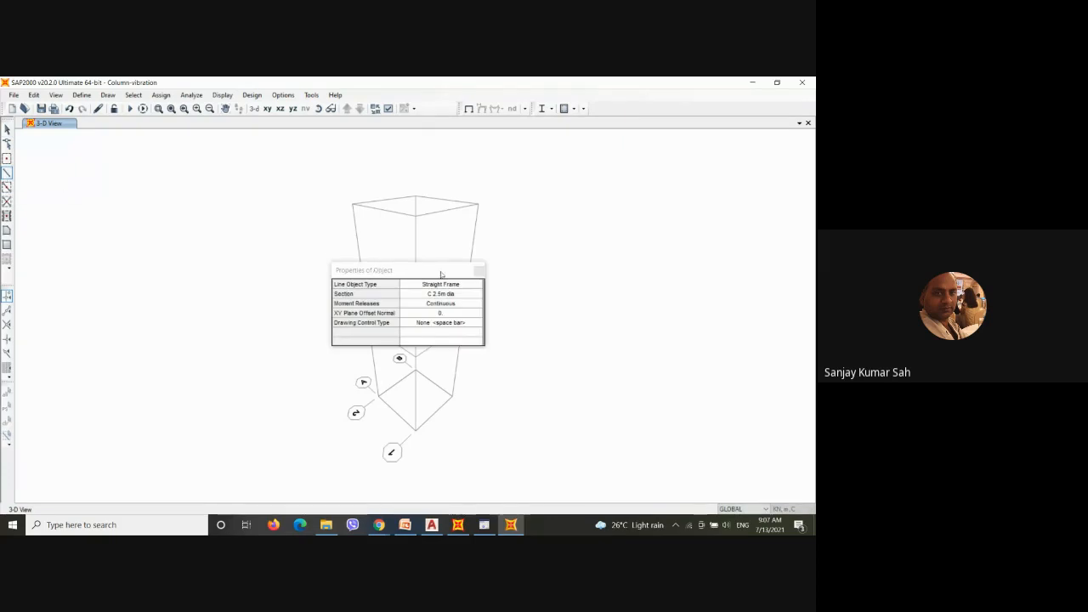
{"action": "left_click_drag", "start_coordinate": [442, 270], "coordinate": [218, 270]}
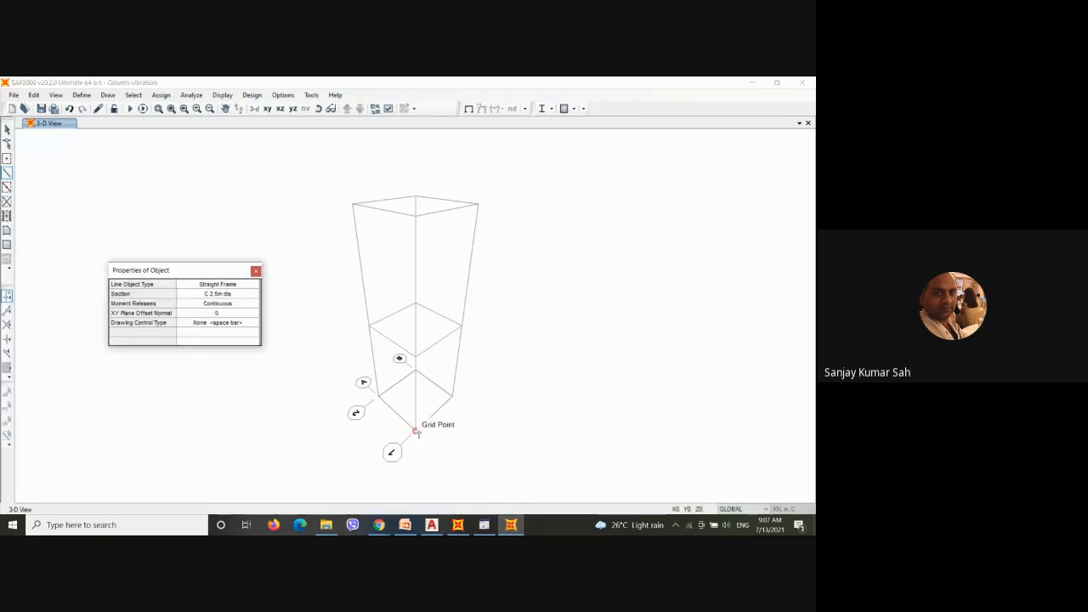
{"action": "left_click", "coordinate": [415, 431]}
{"action": "left_click", "coordinate": [415, 358]}
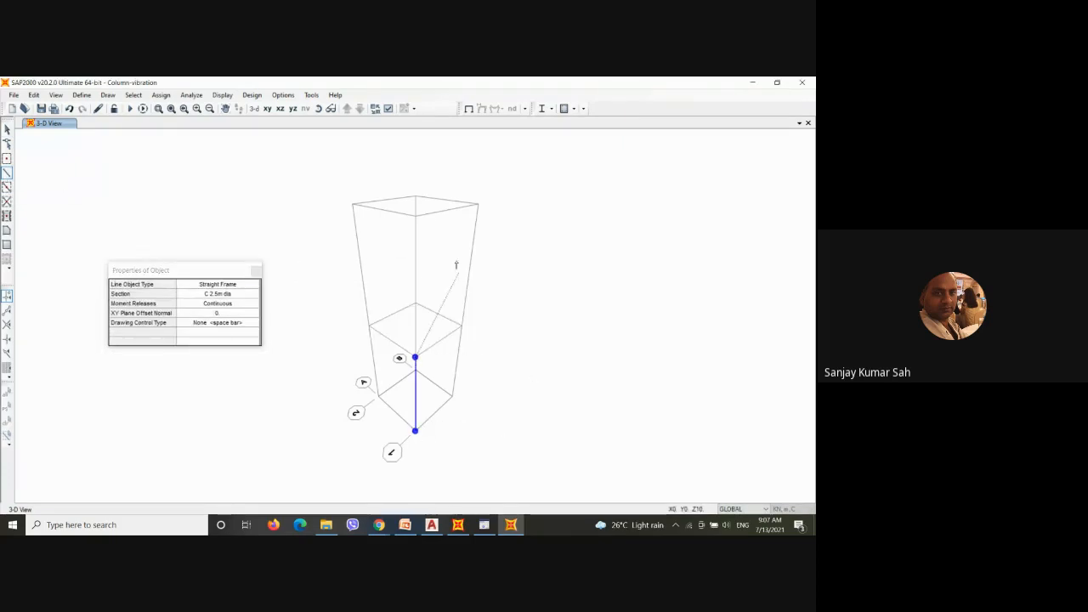
{"action": "left_click", "coordinate": [416, 217]}
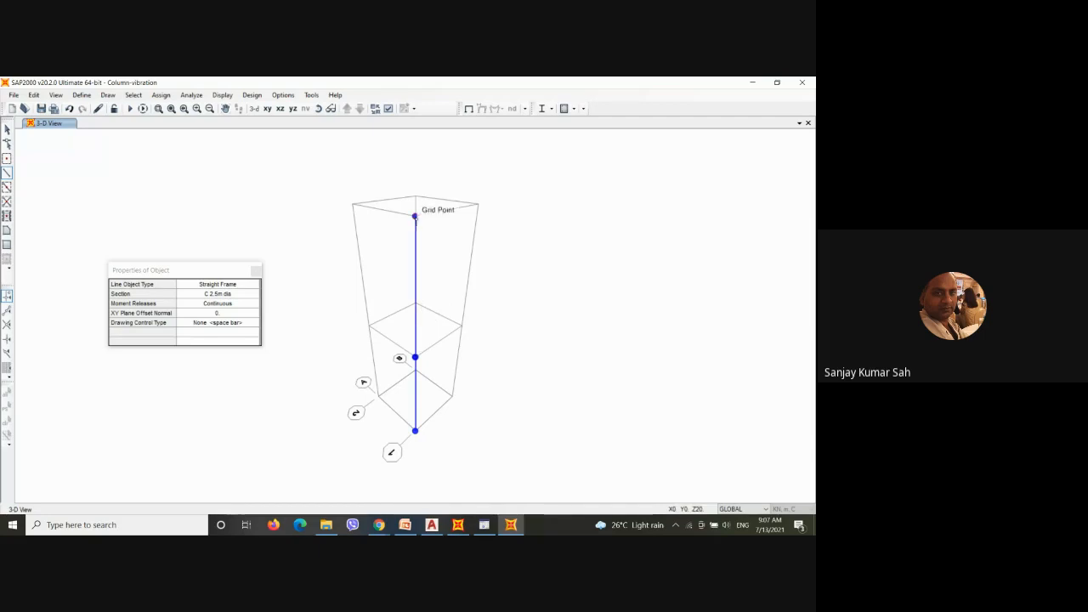
{"action": "key", "text": "Escape"}
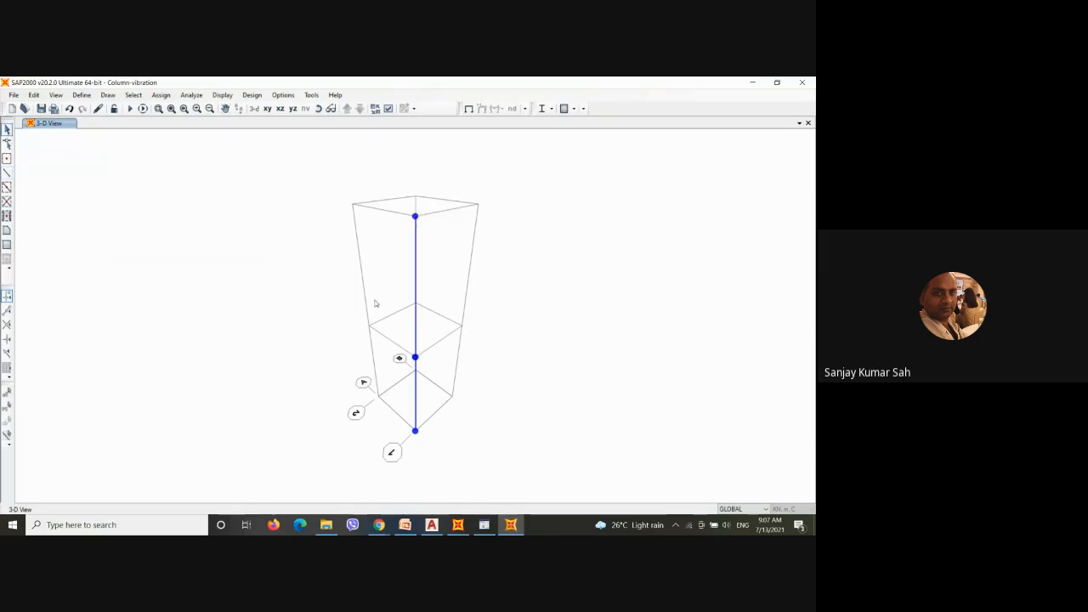
Step: Assign a 50 kN downward Global Z force in the DEAD load pattern to the column's top and middle joints
{"action": "left_click_drag", "start_coordinate": [388, 200], "coordinate": [437, 248]}
{"action": "left_click", "coordinate": [415, 357]}
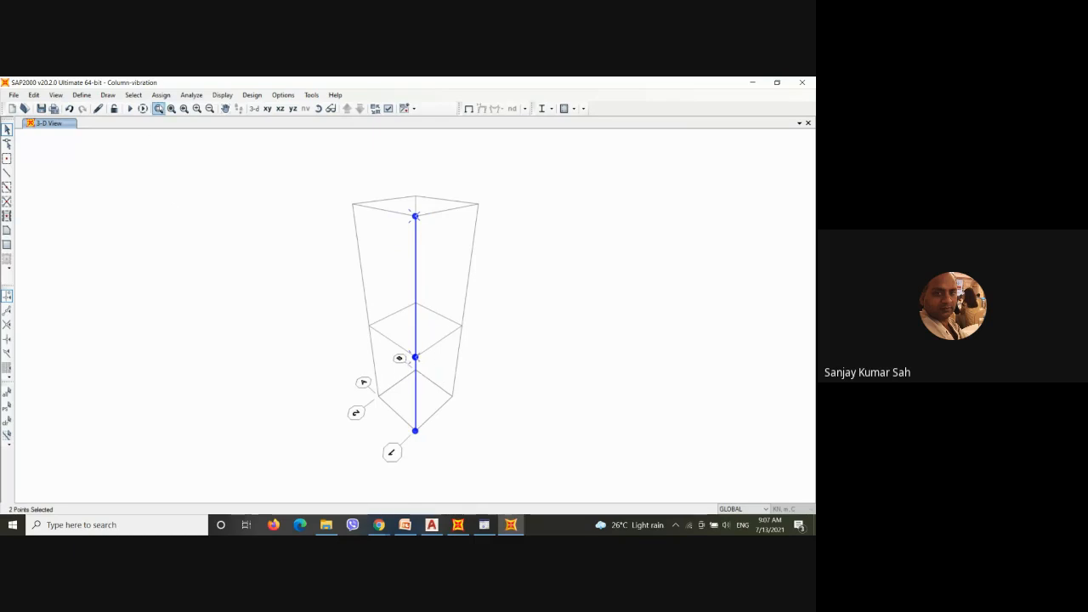
{"action": "left_click", "coordinate": [161, 95]}
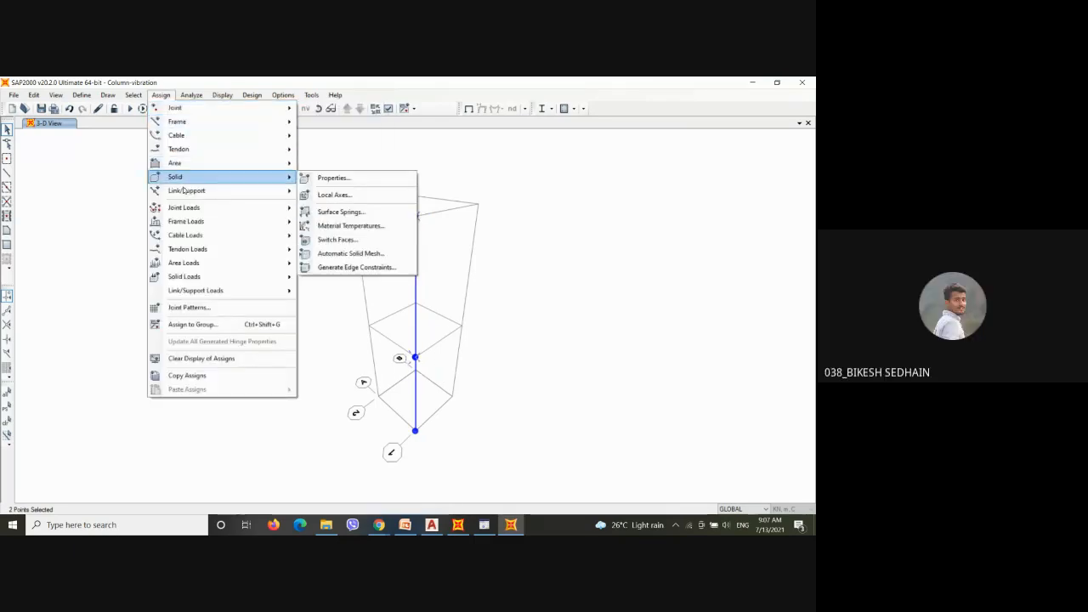
{"action": "mouse_move", "coordinate": [185, 208]}
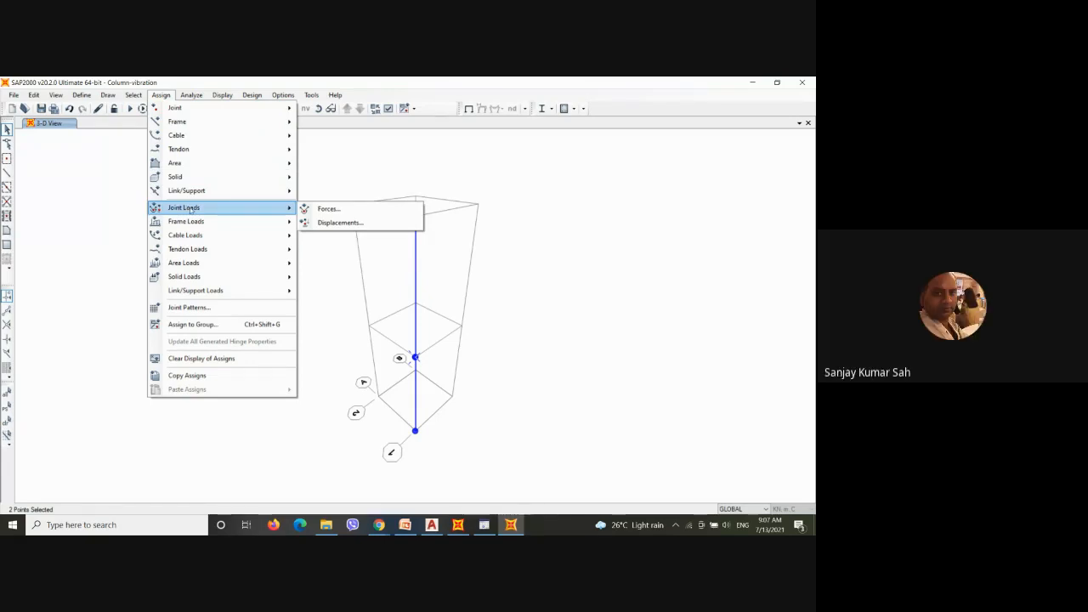
{"action": "left_click", "coordinate": [658, 221]}
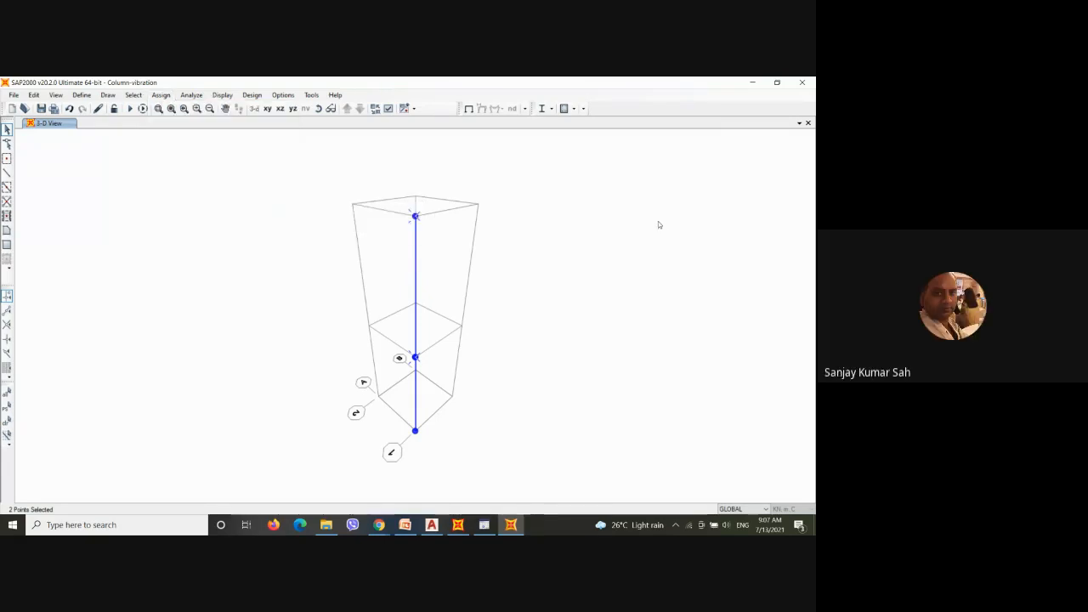
{"action": "left_click", "coordinate": [160, 94]}
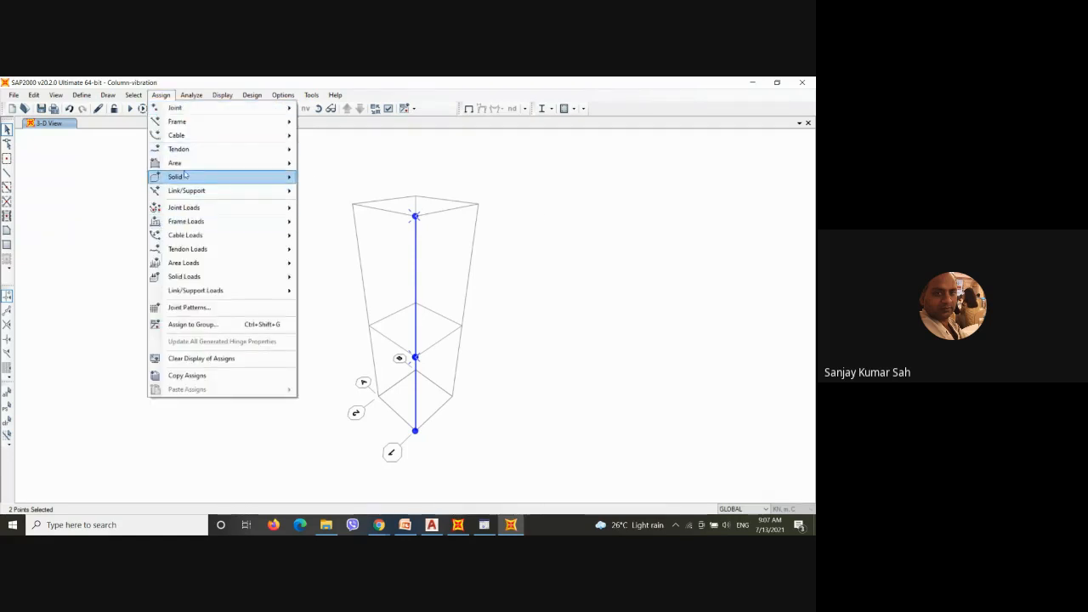
{"action": "mouse_move", "coordinate": [183, 209]}
{"action": "left_click", "coordinate": [330, 209]}
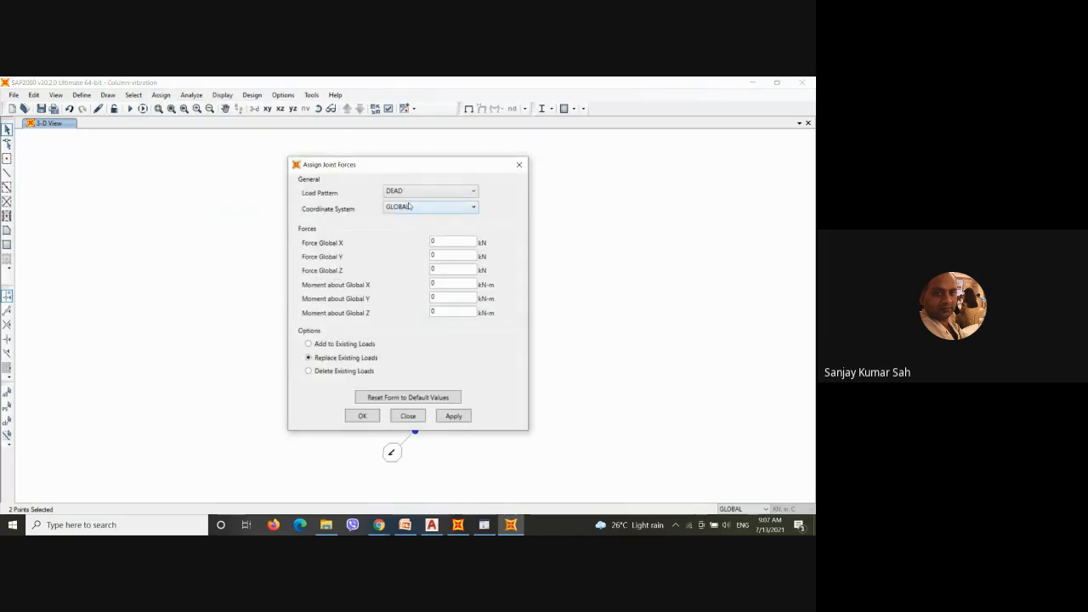
{"action": "double_click", "coordinate": [440, 270]}
{"action": "left_click", "coordinate": [363, 417]}
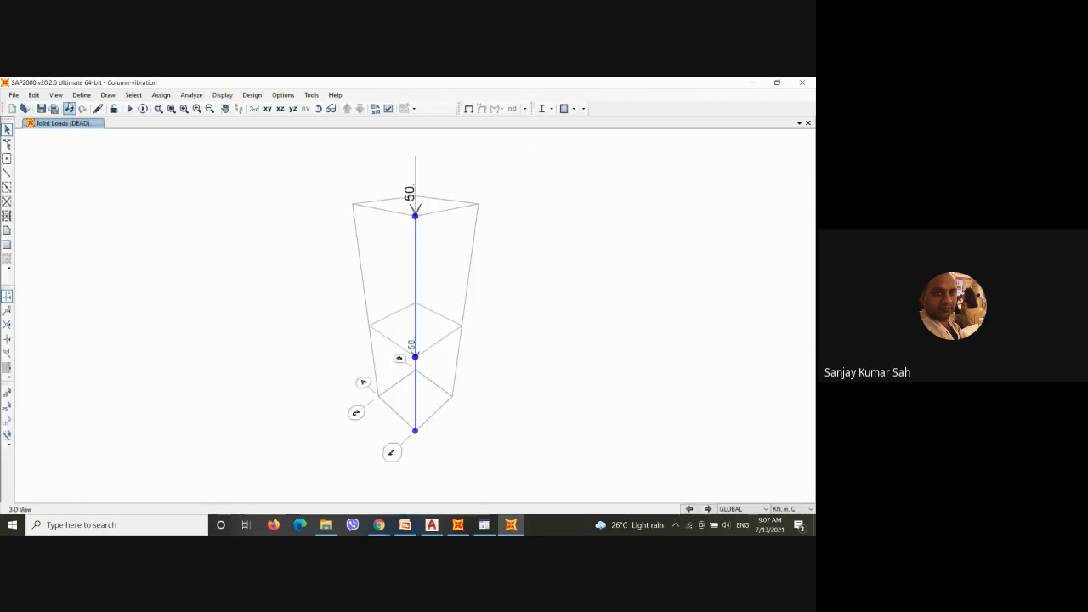
Step: Add a concrete rectangular frame section in M40 with a depth and width of 2.5 m each
{"action": "left_click", "coordinate": [82, 95]}
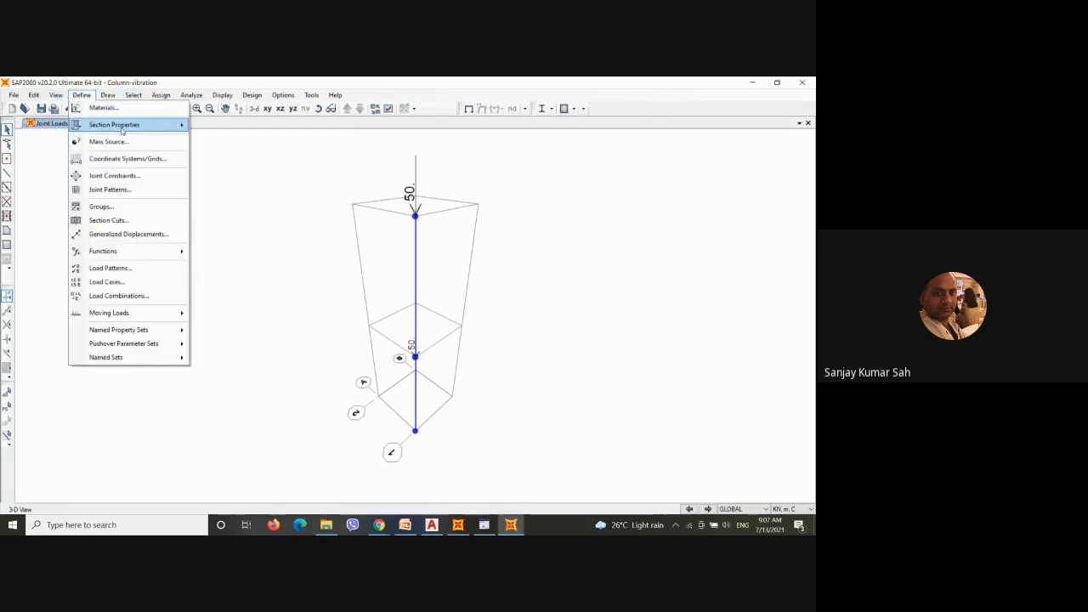
{"action": "mouse_move", "coordinate": [122, 131]}
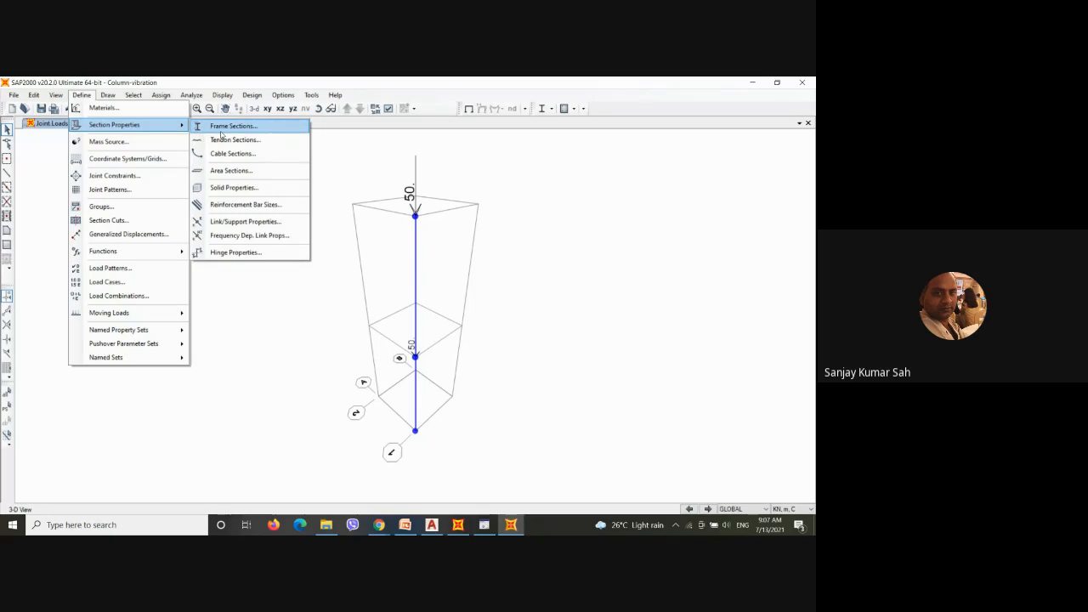
{"action": "left_click", "coordinate": [222, 133]}
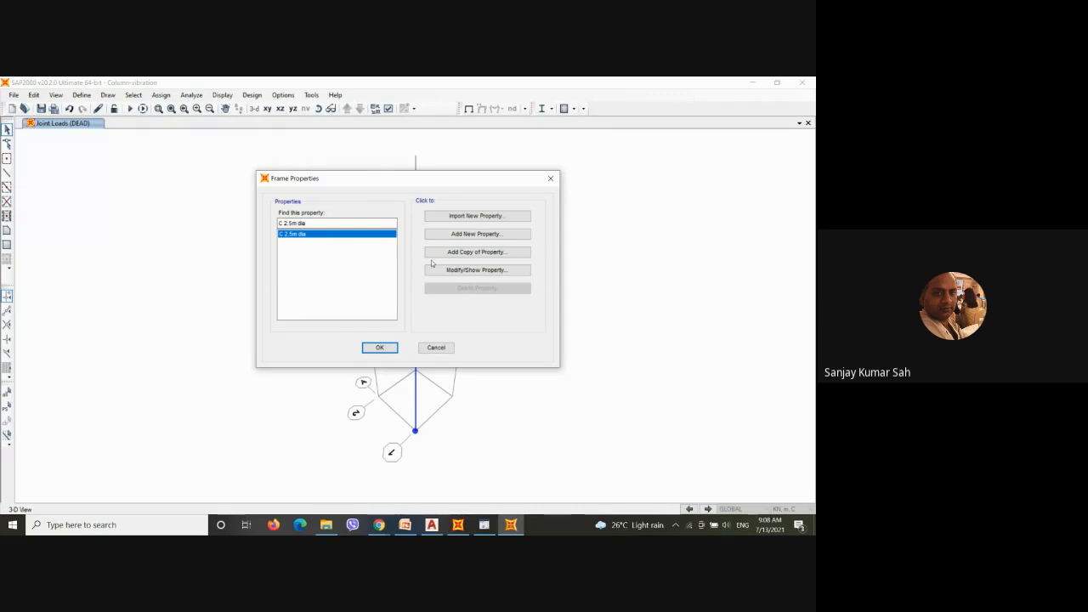
{"action": "left_click", "coordinate": [464, 236]}
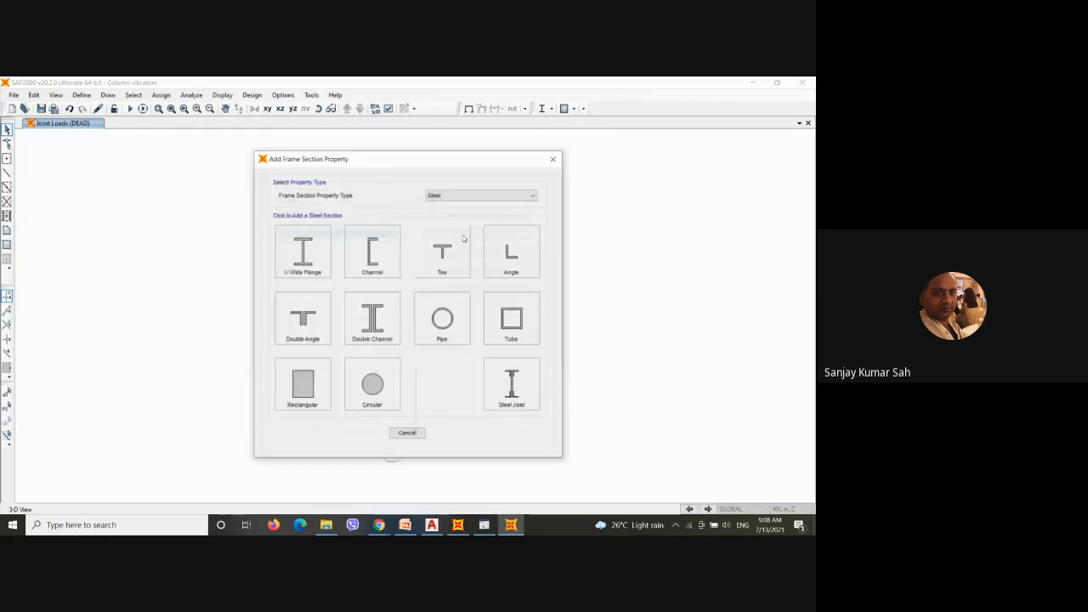
{"action": "left_click", "coordinate": [437, 198]}
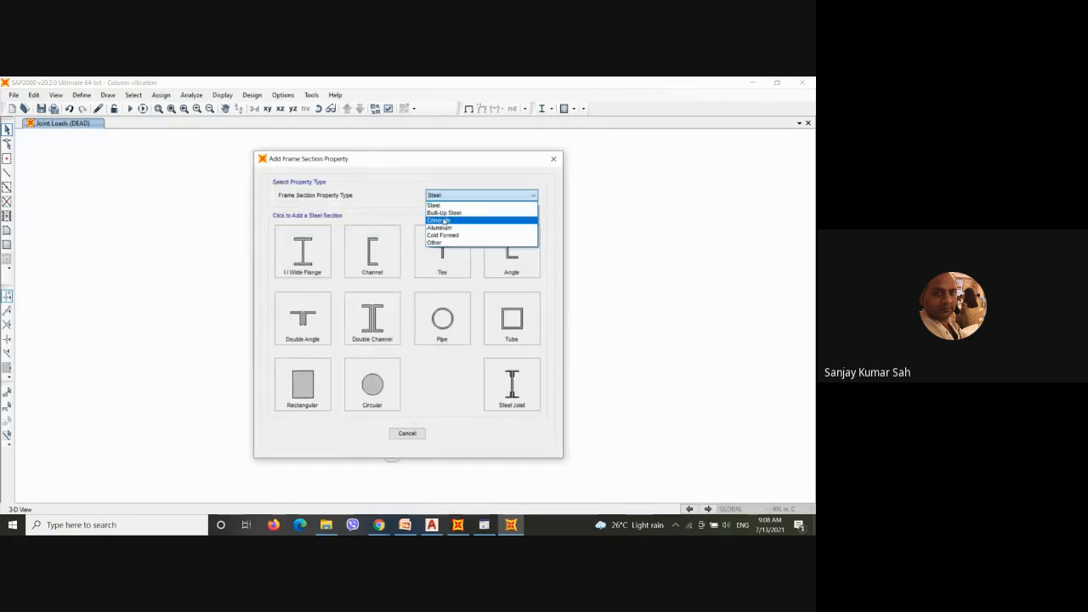
{"action": "left_click", "coordinate": [441, 219]}
{"action": "left_click", "coordinate": [305, 256]}
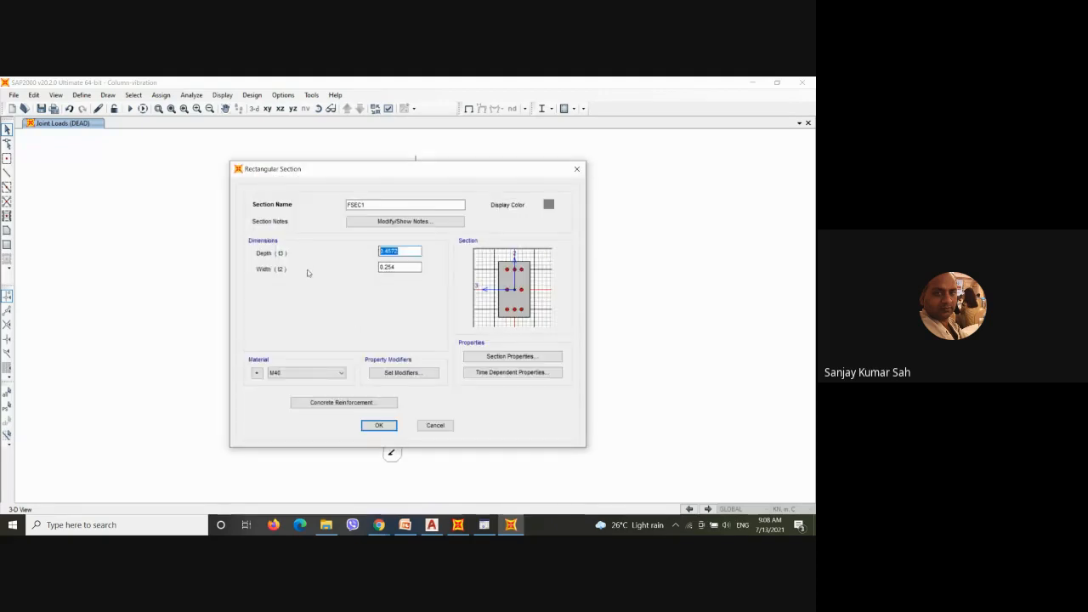
{"action": "type", "text": "2.5"}
{"action": "key", "text": "Tab"}
{"action": "type", "text": "2.5"}
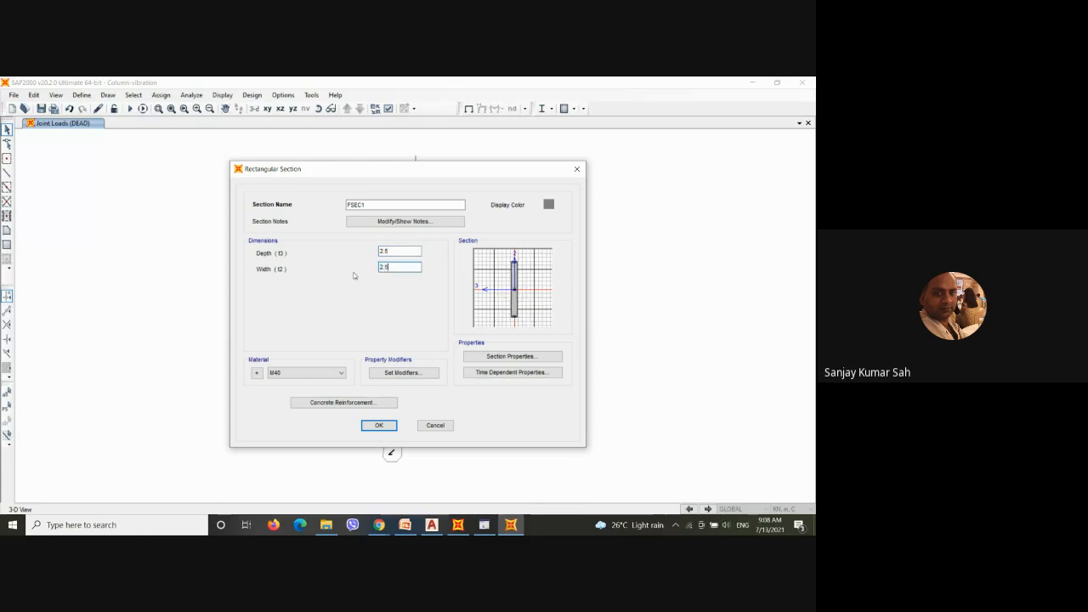
{"action": "key", "text": "Tab"}
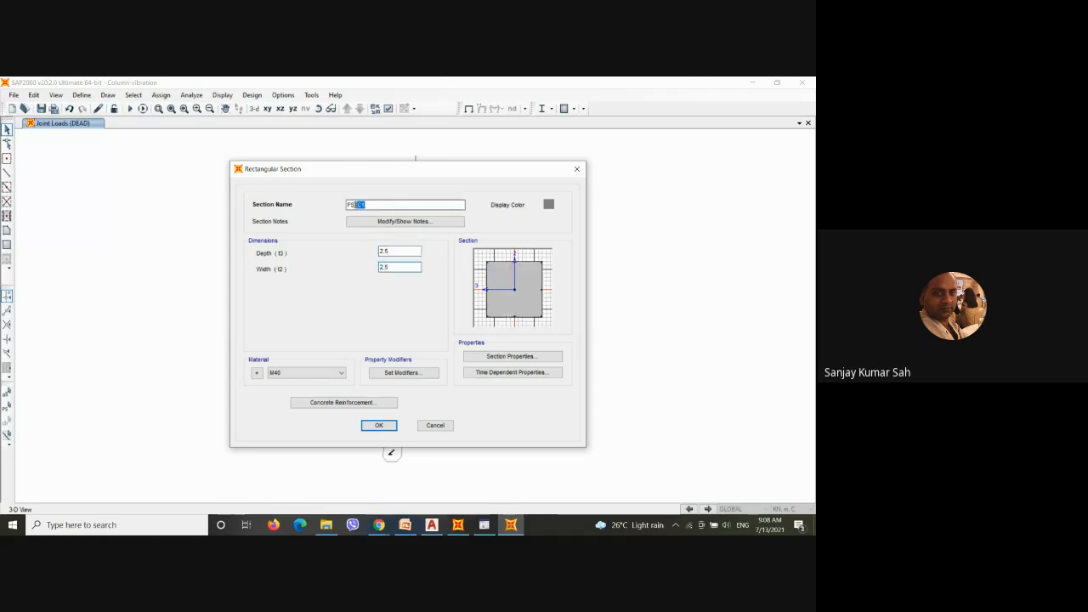
Step: Name the rectangular section C 2.5m x 2.5m and save it to the frame properties
{"action": "type", "text": "C"}
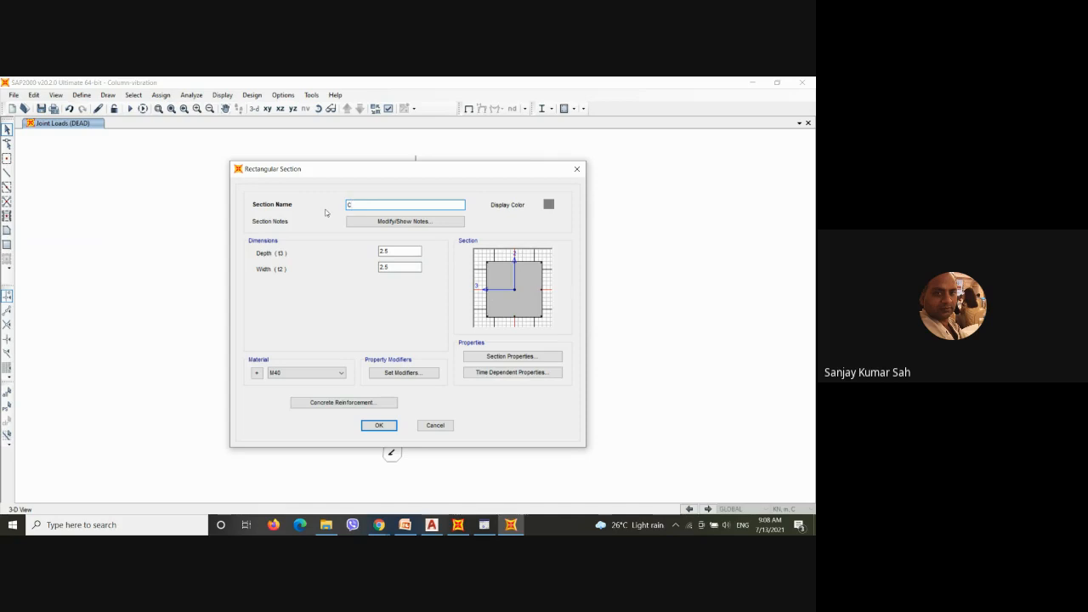
{"action": "type", "text": "2.5"}
{"action": "type", "text": "mm"}
{"action": "type", "text": ".5m"}
{"action": "left_click", "coordinate": [366, 205]}
{"action": "left_click", "coordinate": [371, 205]}
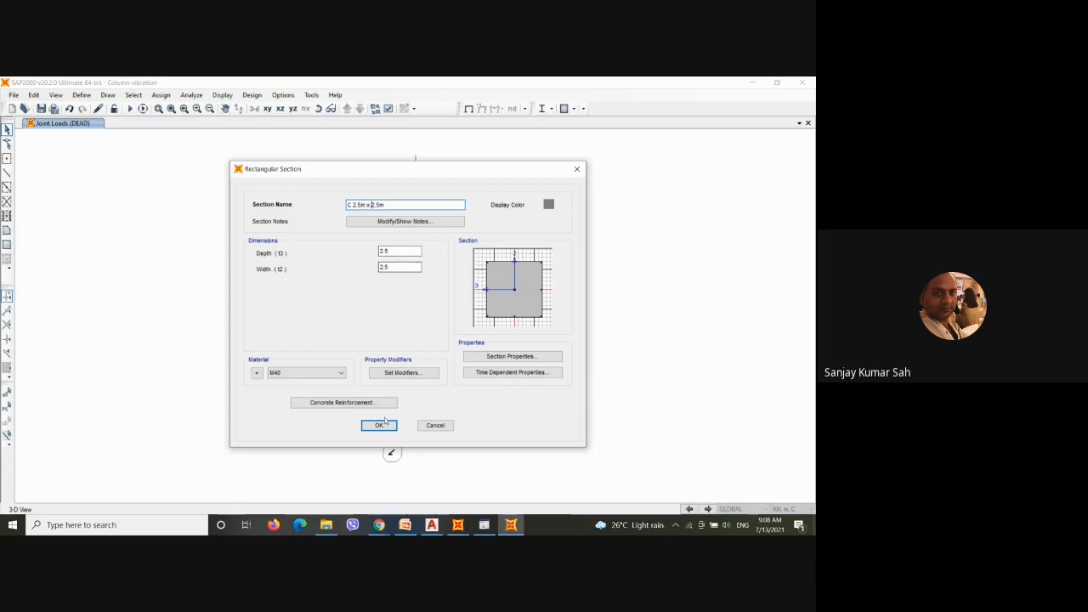
{"action": "left_click", "coordinate": [383, 426]}
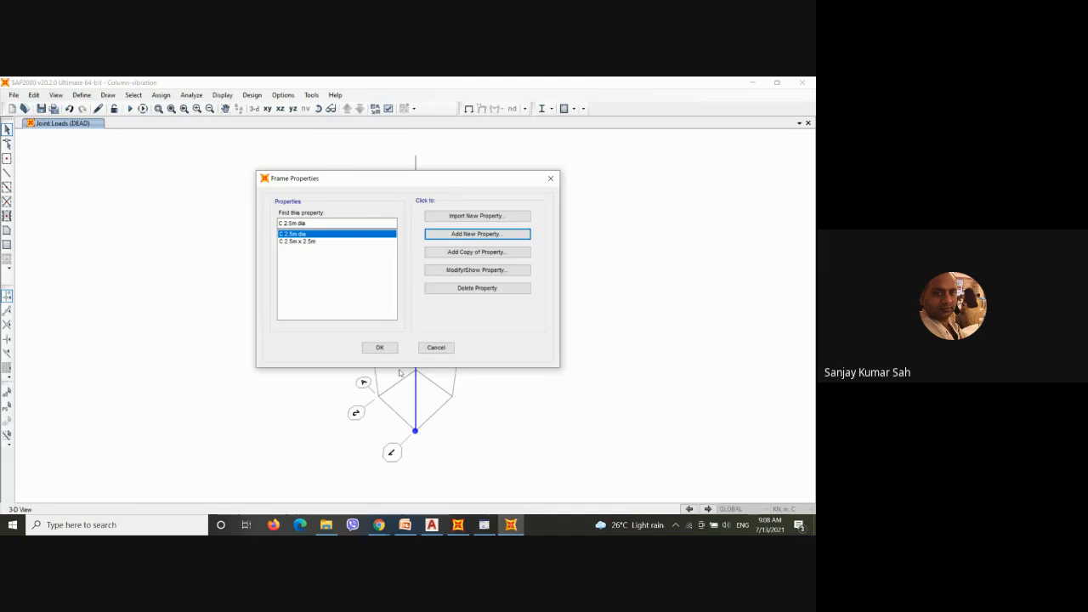
{"action": "left_click", "coordinate": [380, 348]}
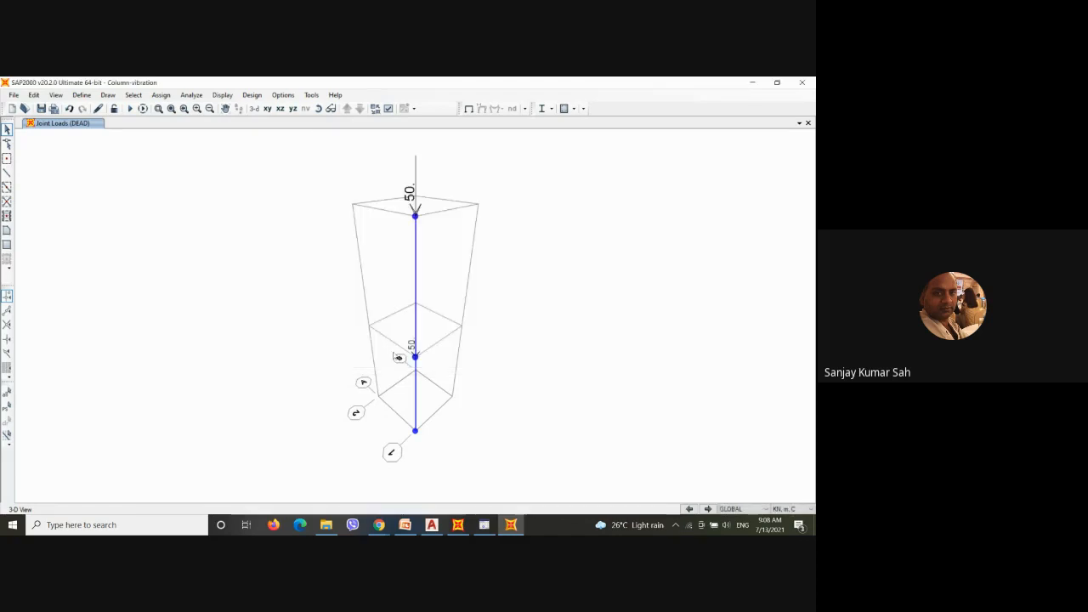
Step: Assign the C 2.5m x 2.5m section to both column frames
{"action": "left_click", "coordinate": [416, 396]}
{"action": "left_click", "coordinate": [414, 307]}
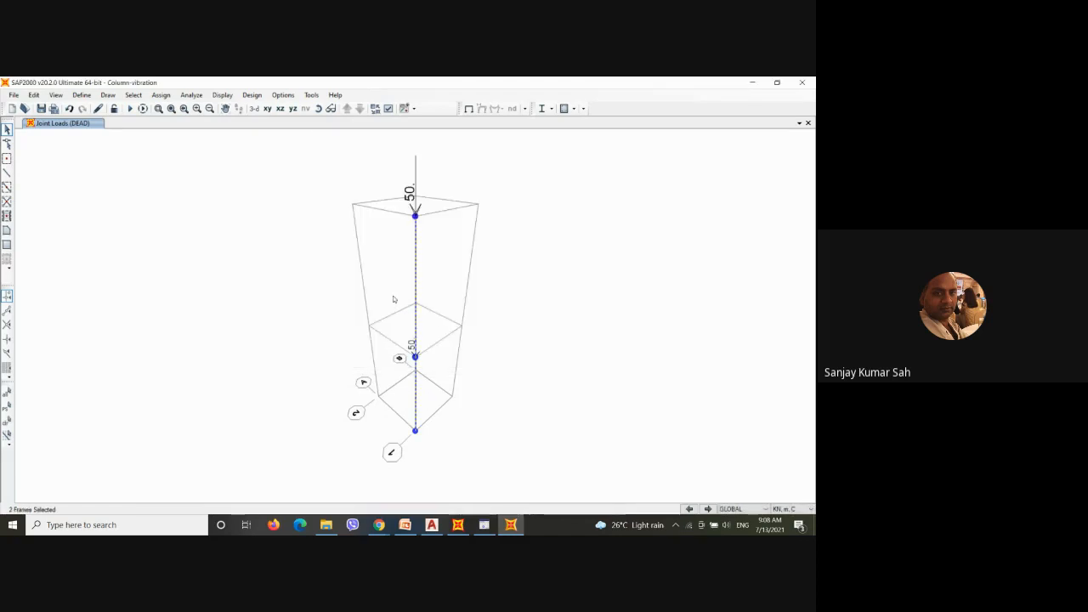
{"action": "left_click", "coordinate": [170, 99]}
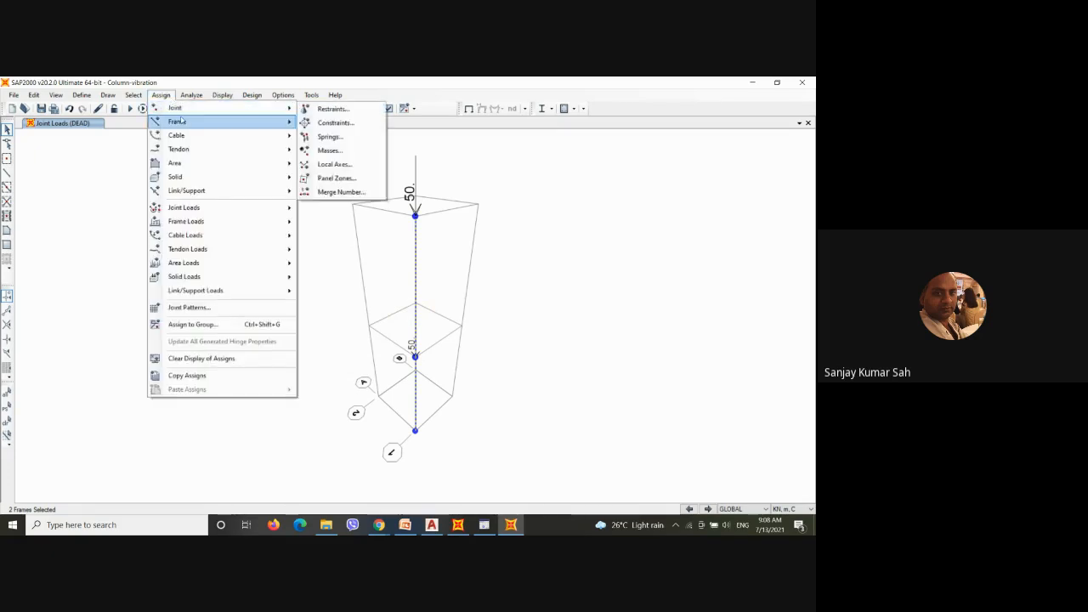
{"action": "mouse_move", "coordinate": [182, 122]}
{"action": "left_click", "coordinate": [330, 125]}
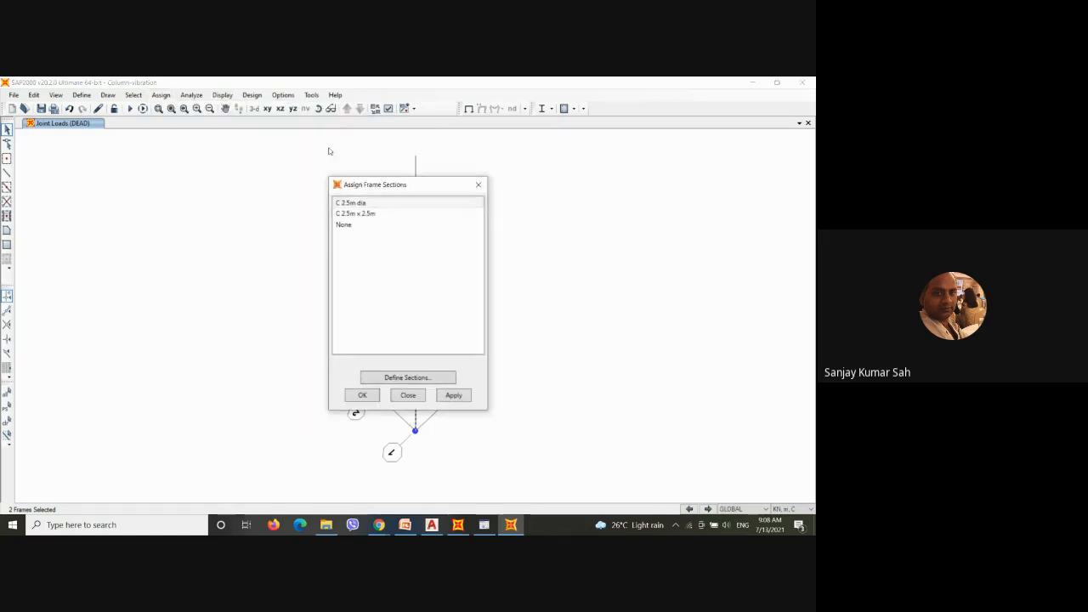
{"action": "left_click", "coordinate": [357, 214]}
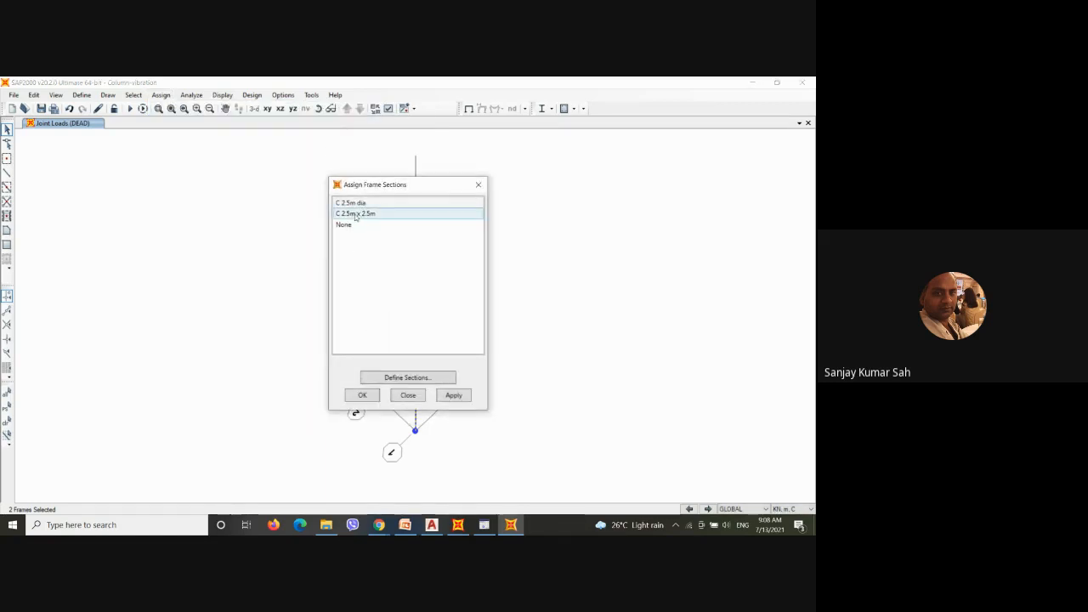
{"action": "left_click", "coordinate": [362, 397]}
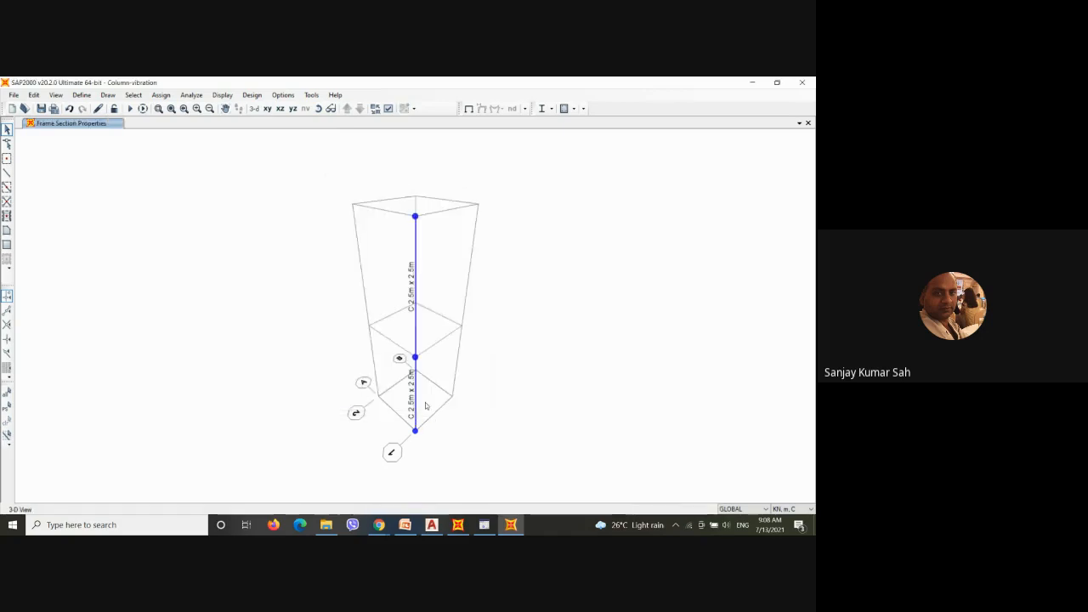
Step: Assign a fixed restraint to the column's base joint, restraining all translations and rotations
{"action": "left_click_drag", "start_coordinate": [403, 419], "coordinate": [443, 455]}
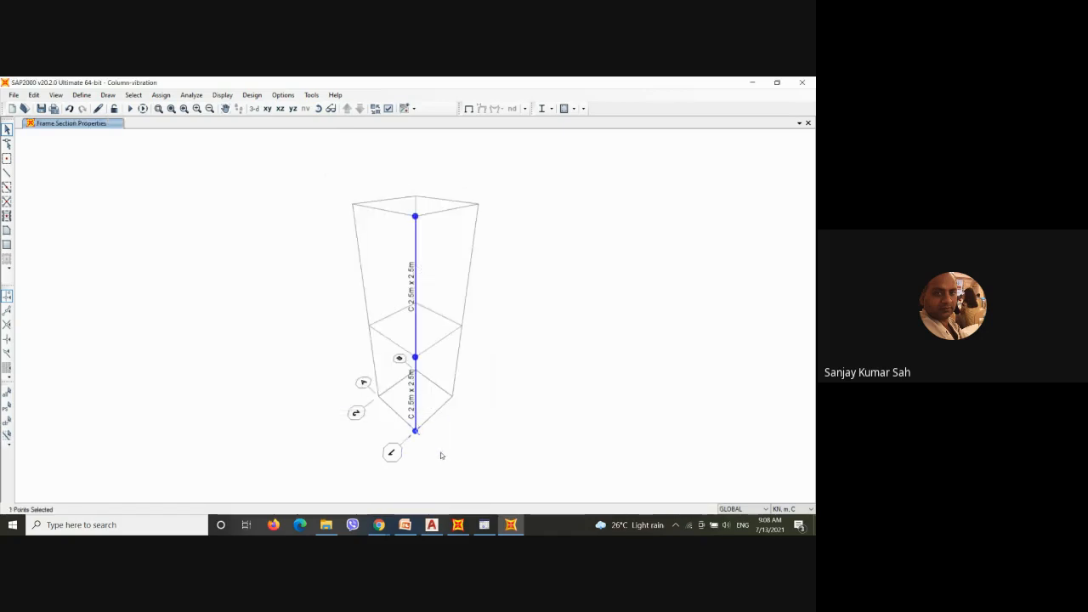
{"action": "left_click", "coordinate": [161, 94]}
{"action": "mouse_move", "coordinate": [276, 110]}
{"action": "left_click", "coordinate": [309, 110]}
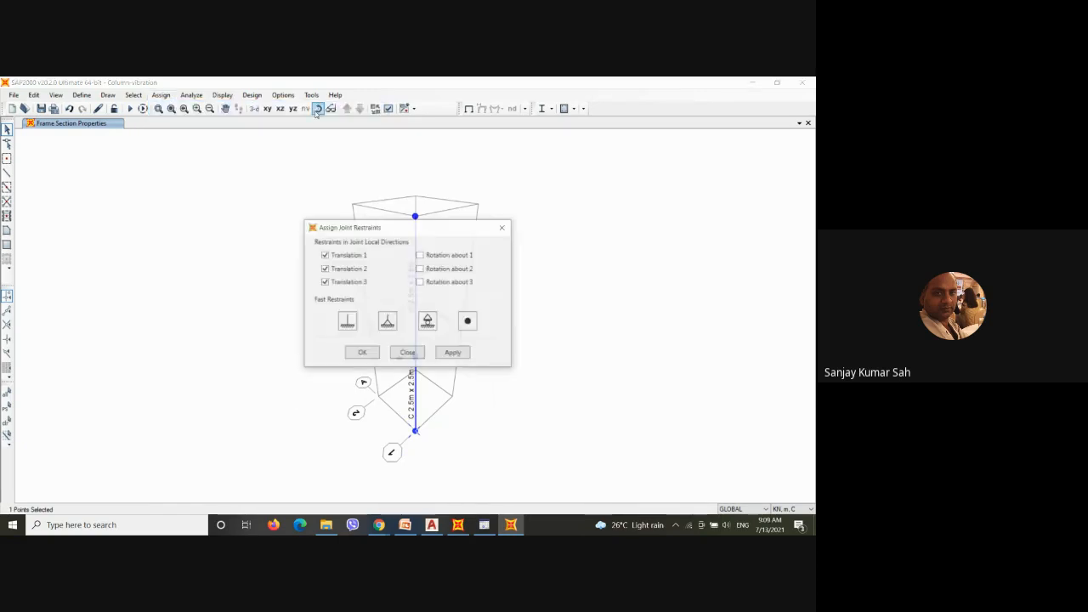
{"action": "left_click", "coordinate": [347, 321]}
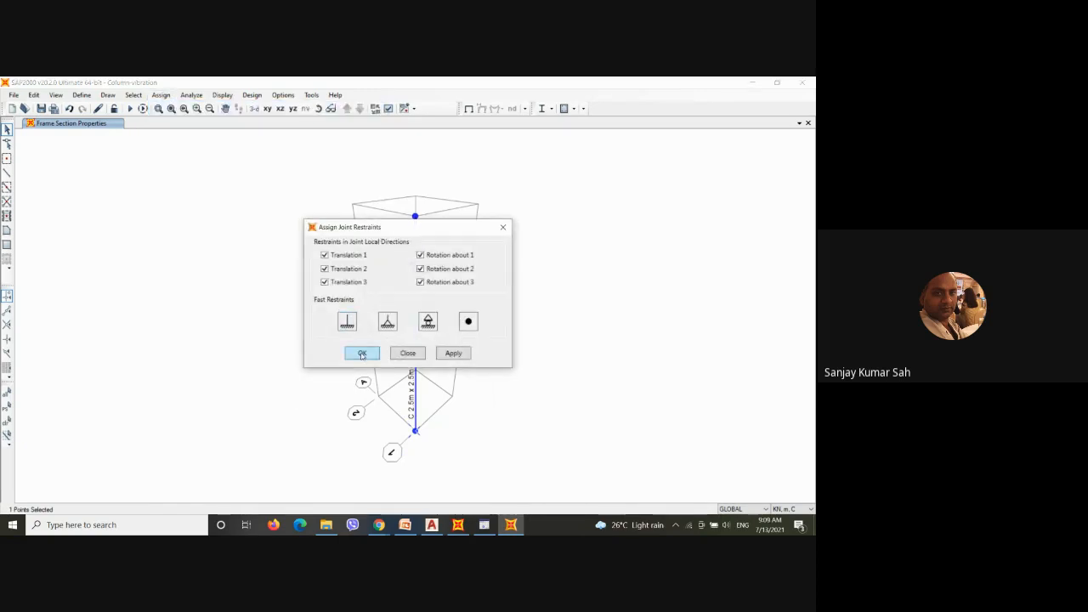
{"action": "left_click", "coordinate": [363, 353]}
Step: Run the analysis and display the column's deformed shape for mode 1 of the MODAL case
{"action": "left_click", "coordinate": [130, 109]}
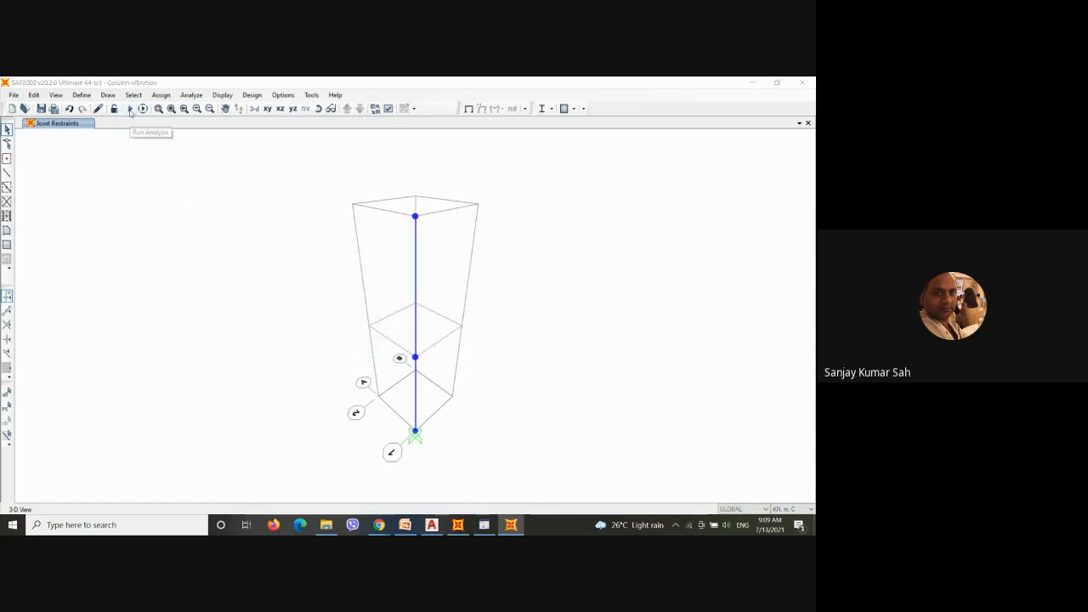
{"action": "left_click", "coordinate": [546, 366]}
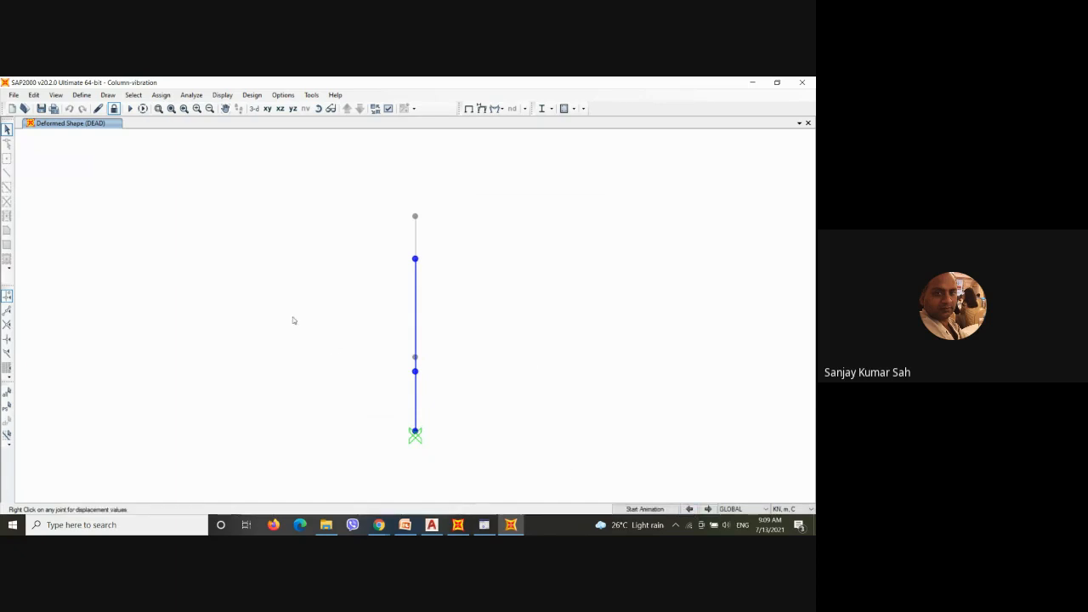
{"action": "left_click", "coordinate": [481, 108]}
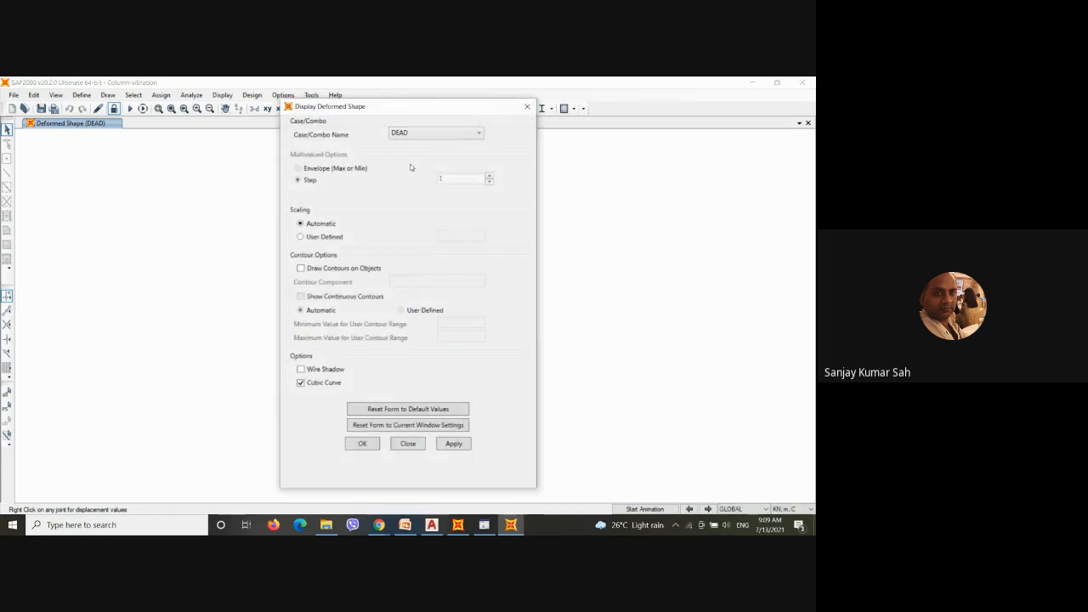
{"action": "left_click", "coordinate": [425, 136]}
{"action": "left_click", "coordinate": [413, 157]}
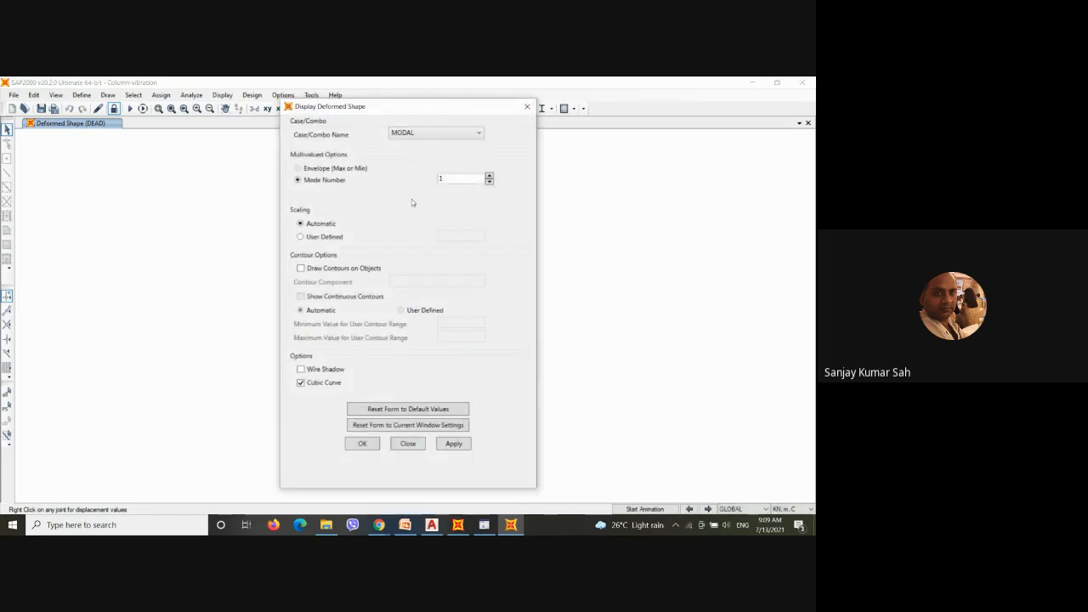
{"action": "left_click", "coordinate": [363, 444]}
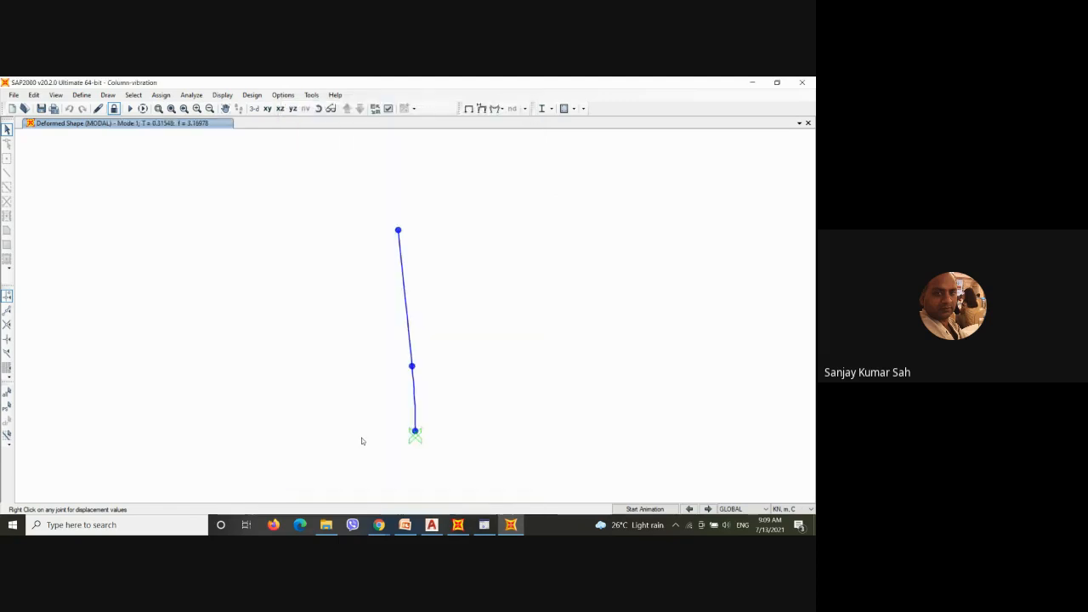
Step: Show the wire shadow with the column's mode 1 deformed shape and start its animation
{"action": "right_click", "coordinate": [437, 236]}
{"action": "left_click", "coordinate": [482, 165]}
{"action": "left_click", "coordinate": [481, 109]}
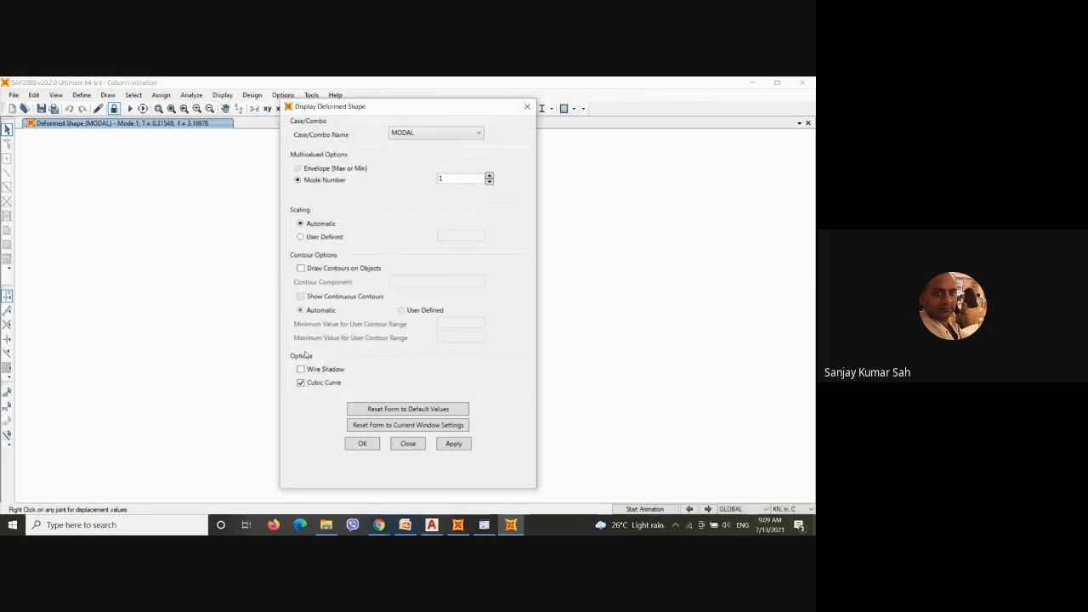
{"action": "left_click", "coordinate": [300, 369]}
{"action": "left_click", "coordinate": [360, 445]}
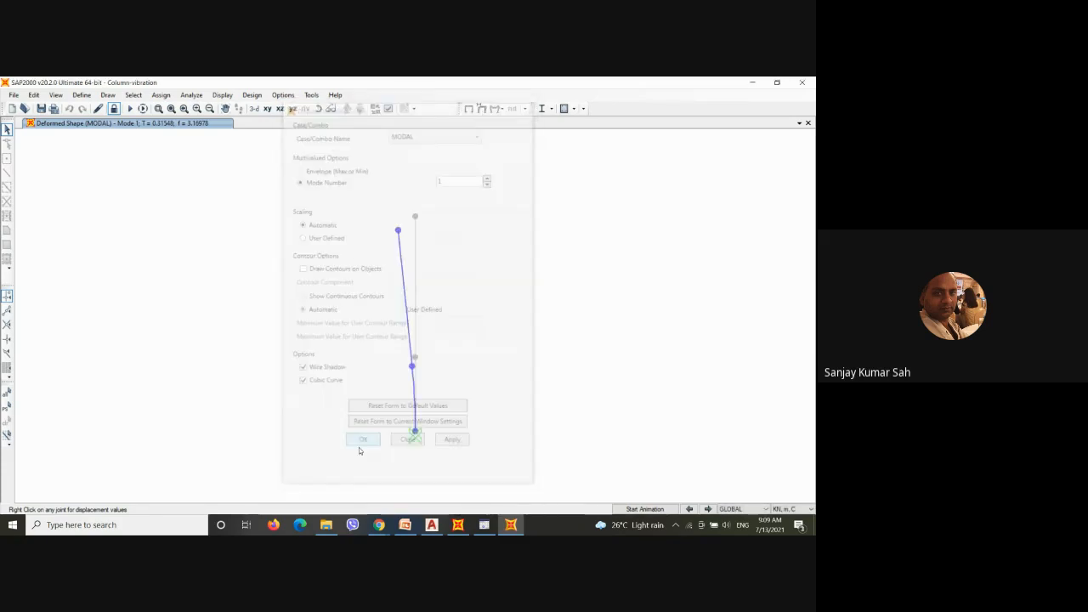
{"action": "left_click", "coordinate": [634, 509]}
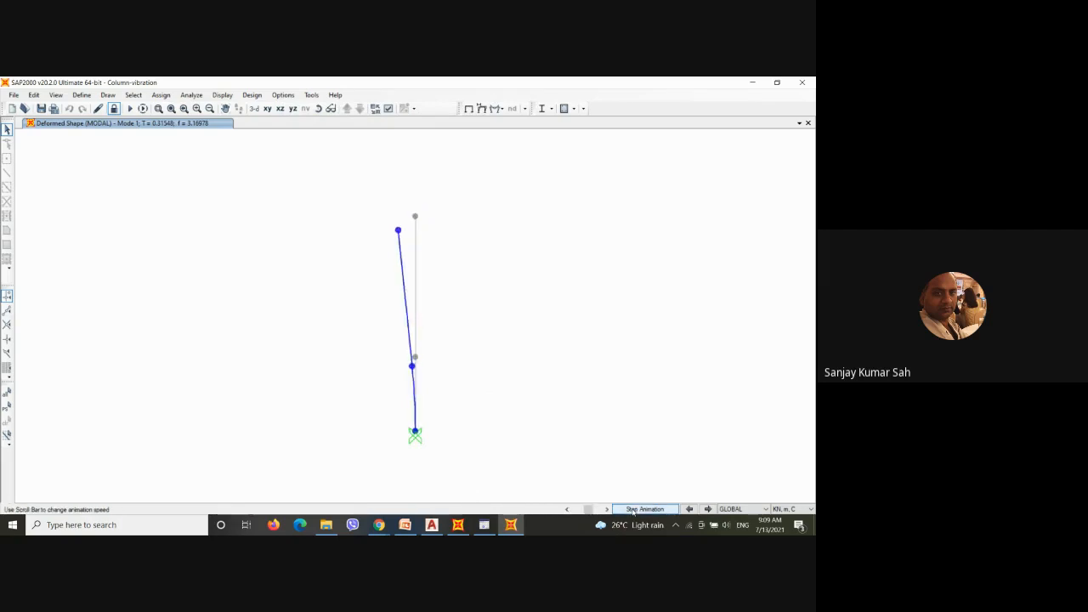
Step: Stop the animation and switch back and forth between the column's mode 1 and mode 2 shapes to compare them
{"action": "left_click", "coordinate": [634, 510]}
{"action": "left_click", "coordinate": [645, 509]}
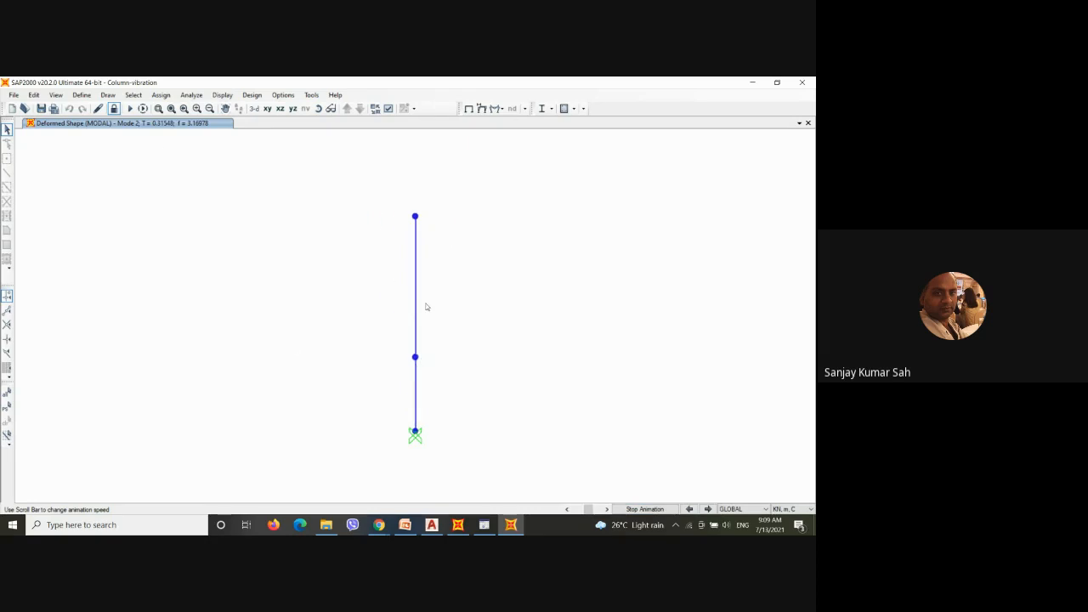
{"action": "left_click", "coordinate": [689, 509]}
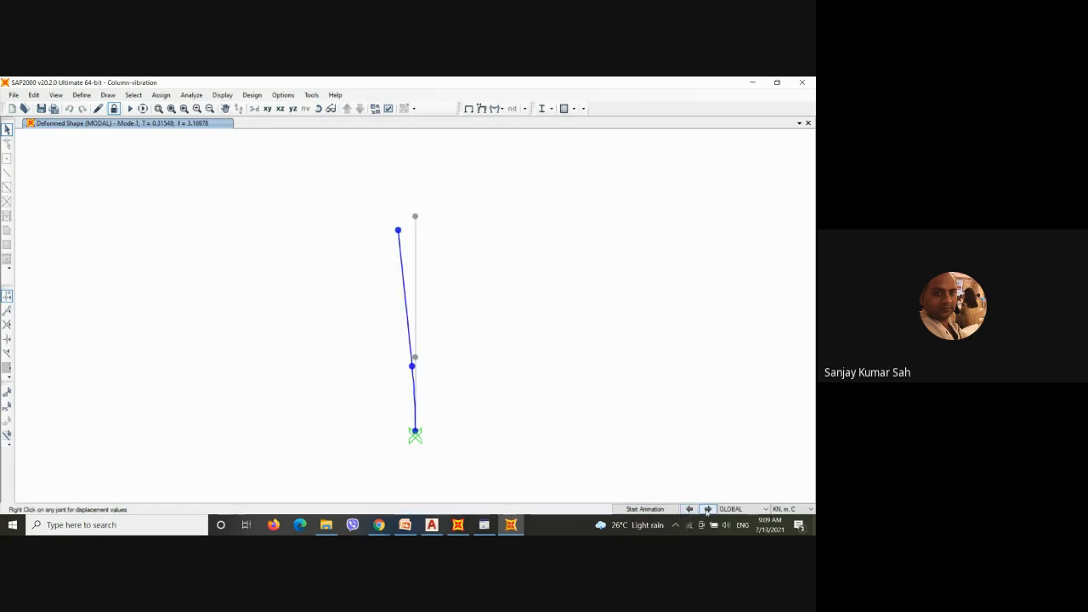
{"action": "left_click", "coordinate": [708, 509]}
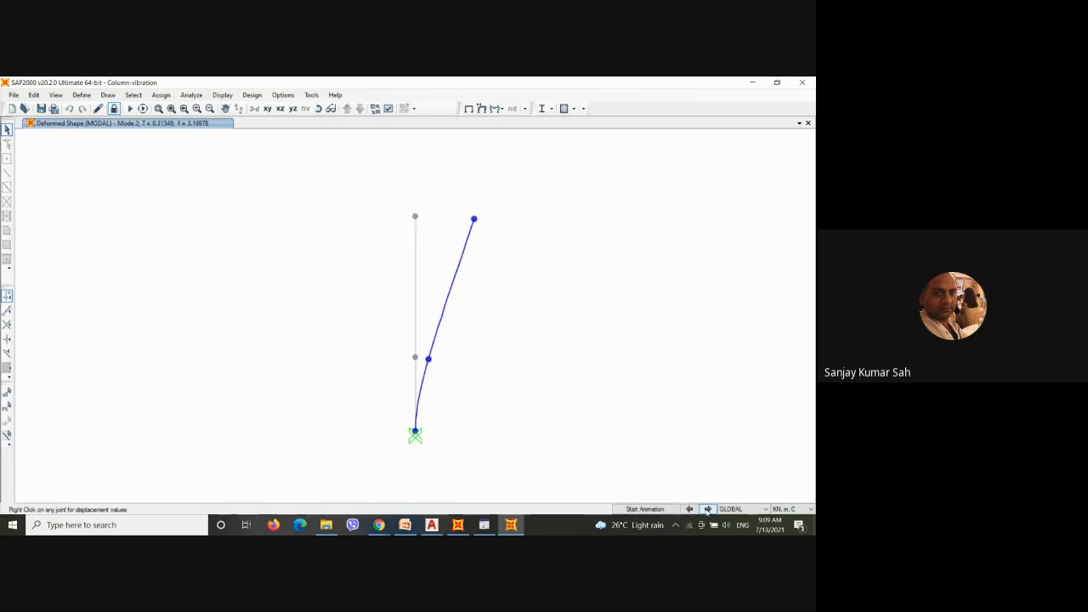
{"action": "left_click", "coordinate": [689, 510]}
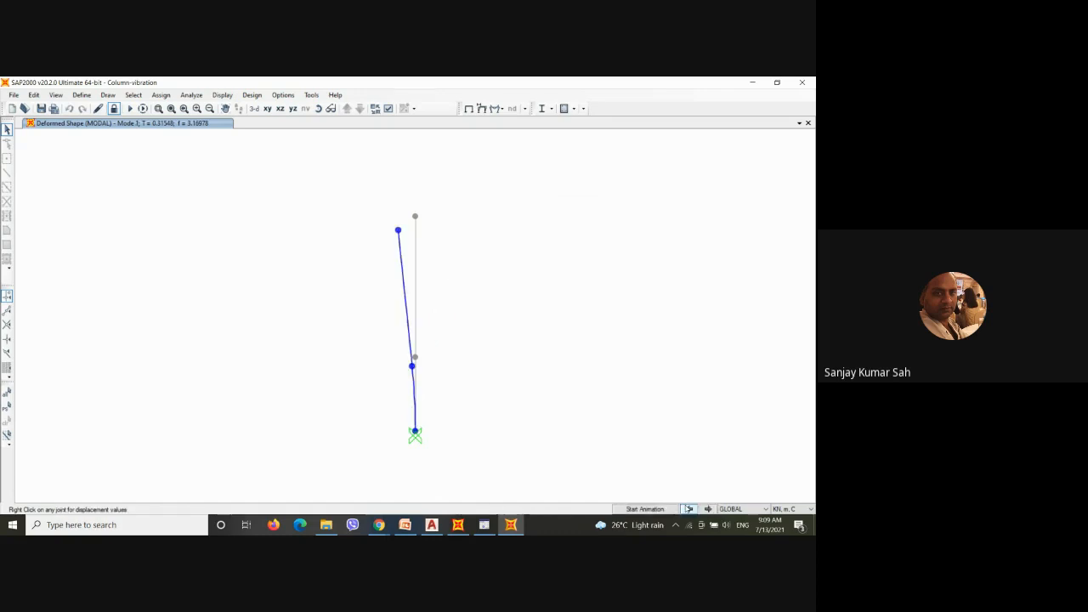
{"action": "left_click", "coordinate": [708, 509]}
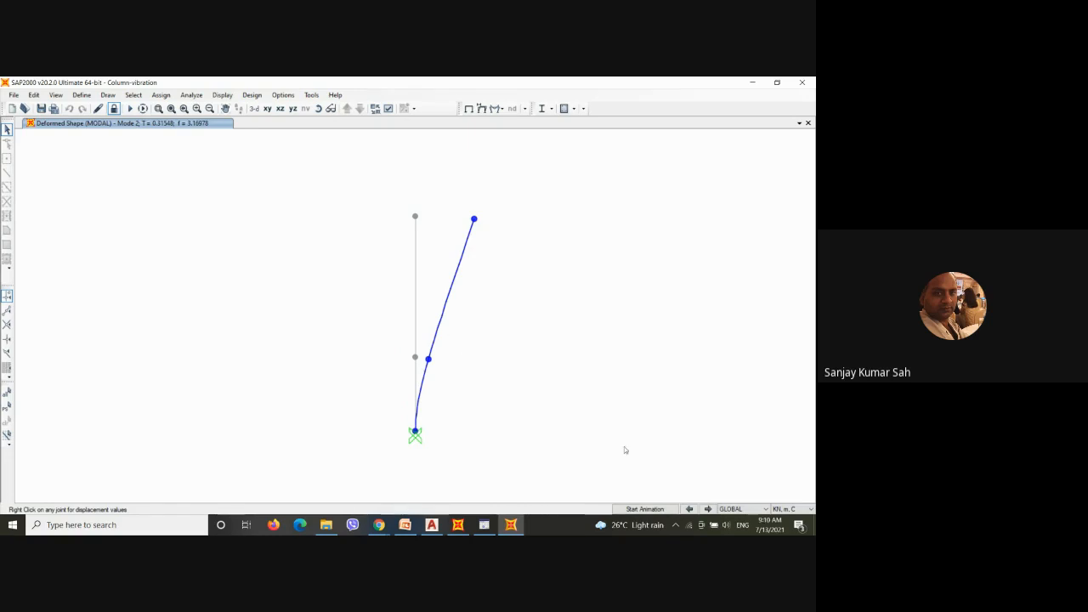
Step: Step through the column's deformed shapes for modes 3 to 6, animating modes 5 and 6
{"action": "left_click", "coordinate": [707, 509]}
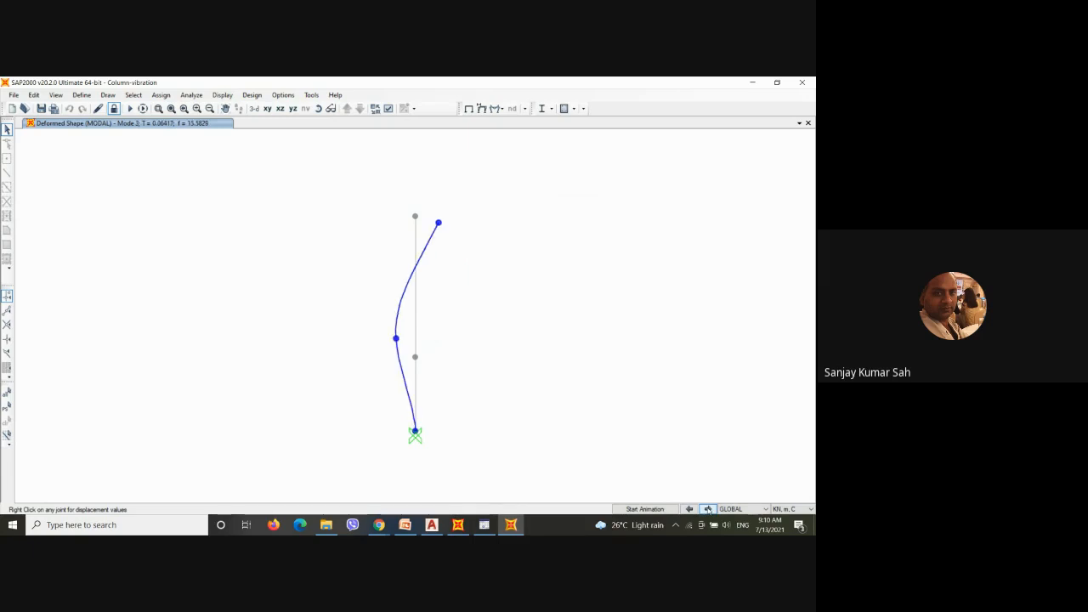
{"action": "left_click", "coordinate": [708, 510]}
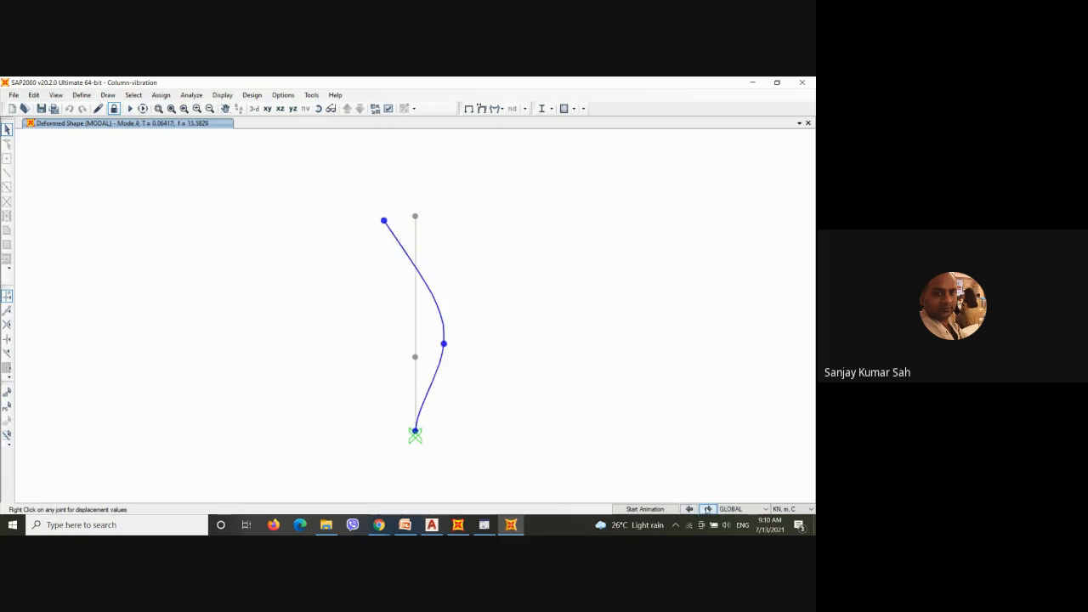
{"action": "left_click", "coordinate": [708, 509]}
{"action": "left_click", "coordinate": [645, 510]}
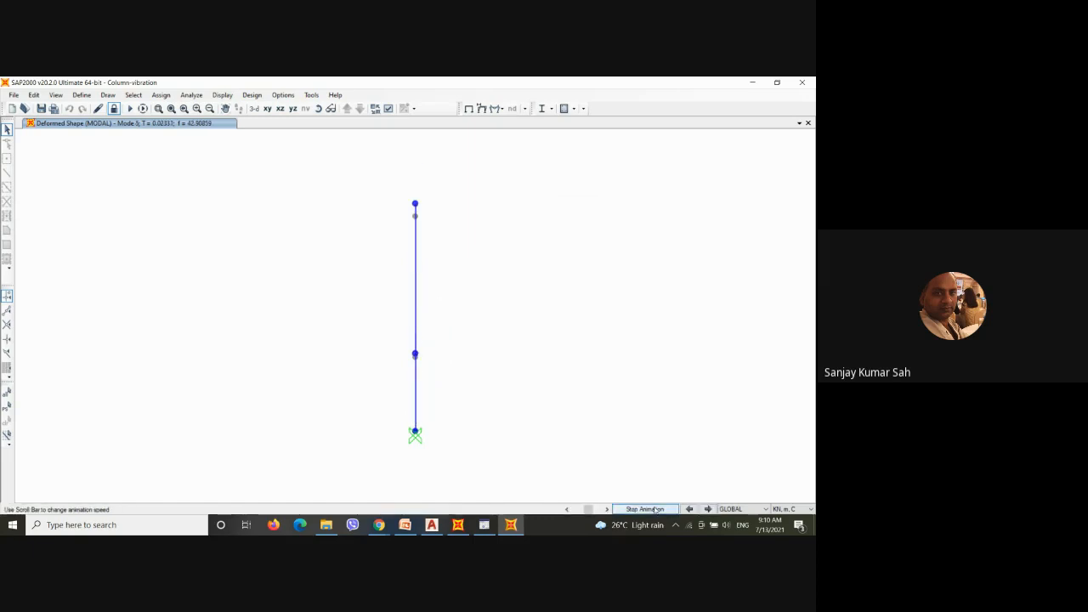
{"action": "left_click", "coordinate": [708, 509]}
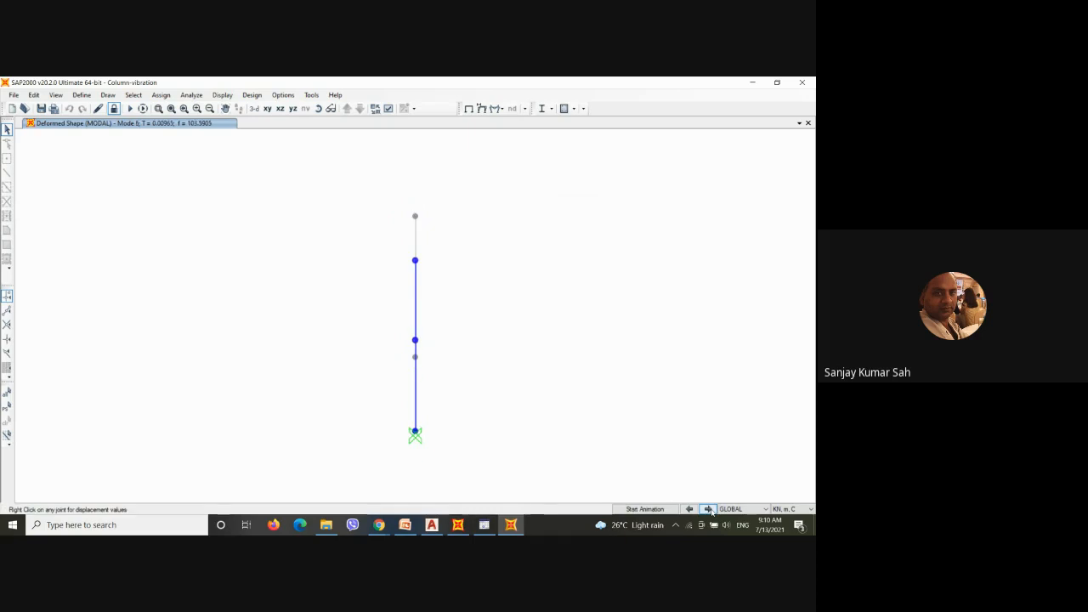
{"action": "left_click", "coordinate": [661, 510]}
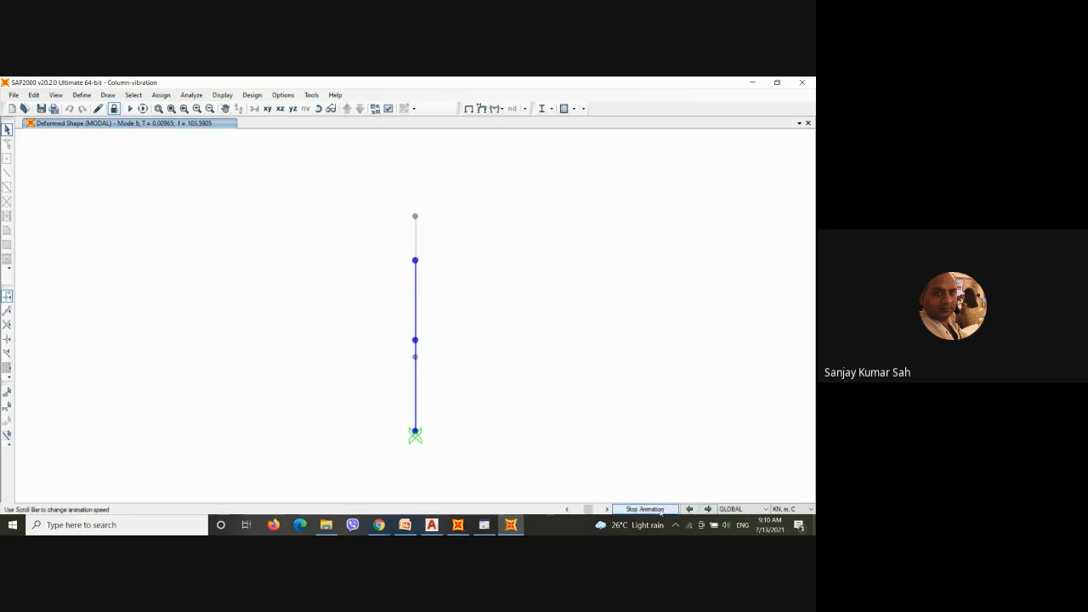
{"action": "left_click", "coordinate": [661, 510]}
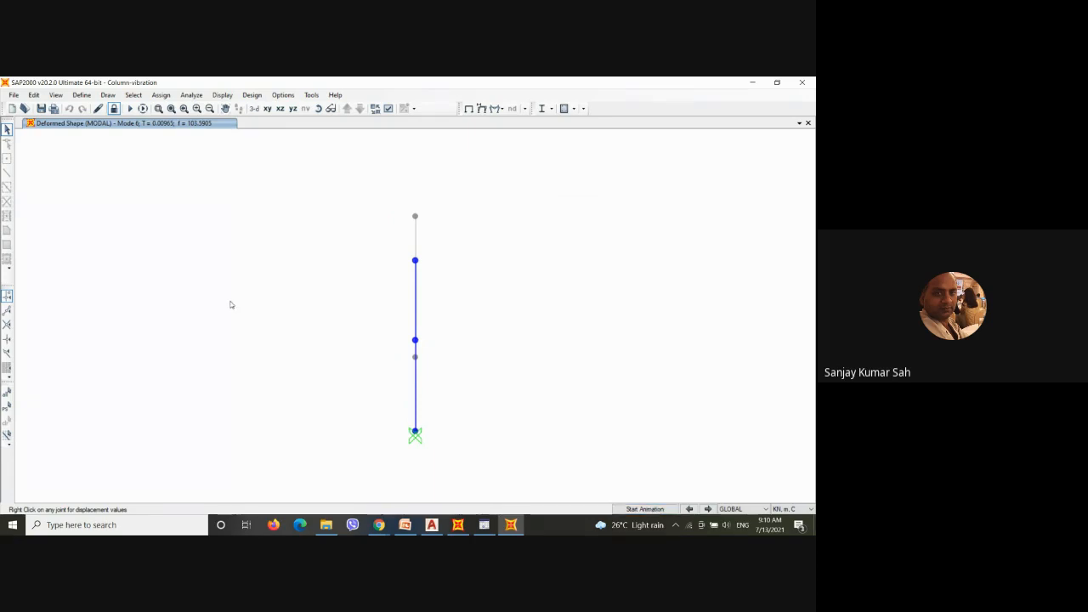
Step: Unlock the model, deleting the analysis results, and assign the C 2.5m dia section to both column frames
{"action": "left_click", "coordinate": [114, 108]}
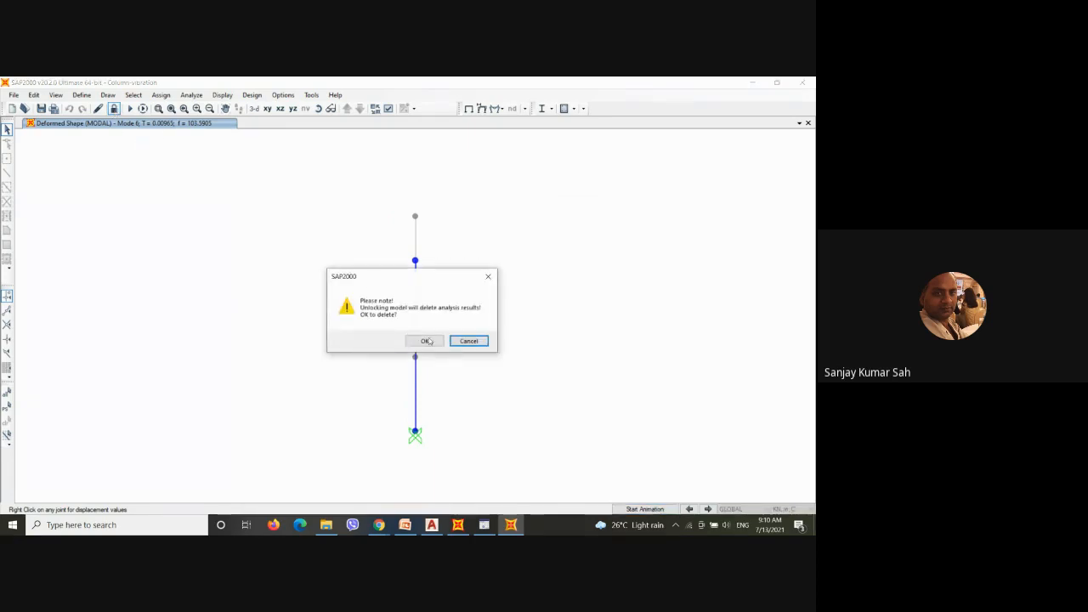
{"action": "left_click", "coordinate": [430, 341]}
{"action": "left_click", "coordinate": [415, 389]}
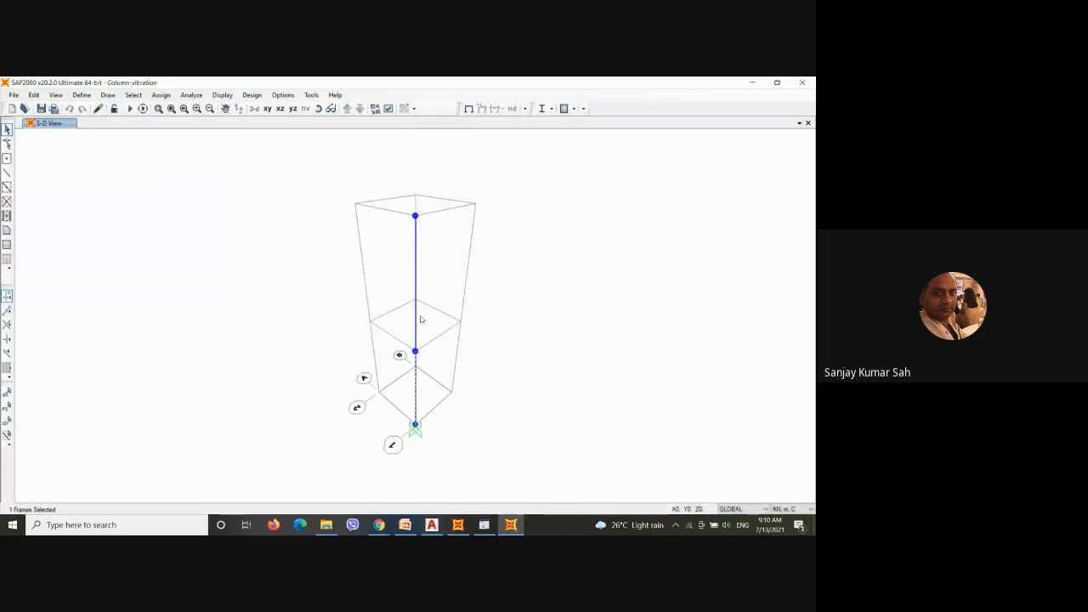
{"action": "left_click", "coordinate": [415, 294]}
{"action": "left_click", "coordinate": [160, 94]}
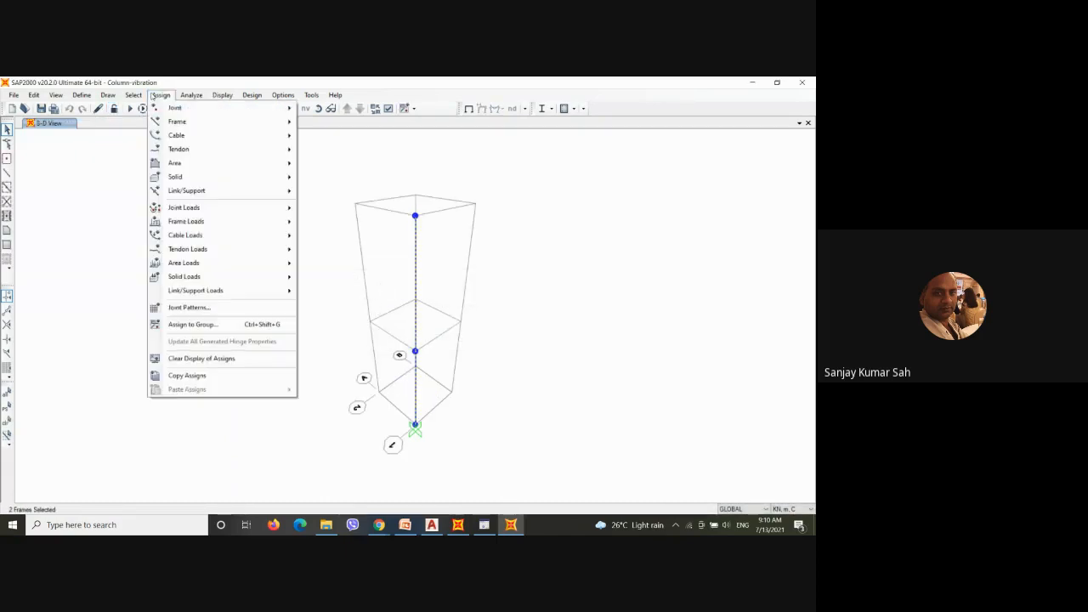
{"action": "mouse_move", "coordinate": [205, 122]}
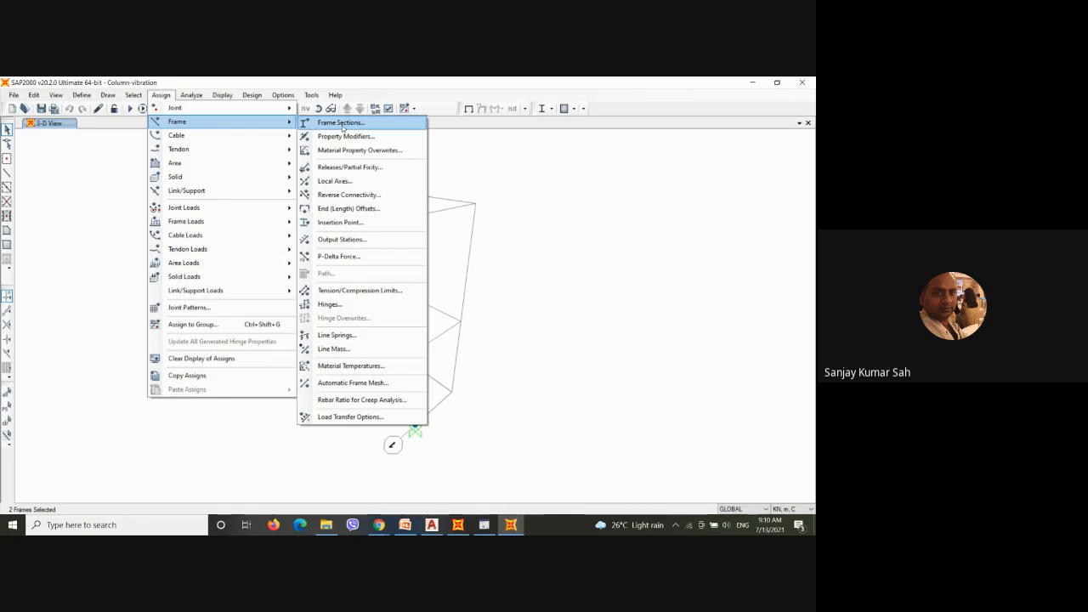
{"action": "left_click", "coordinate": [342, 124]}
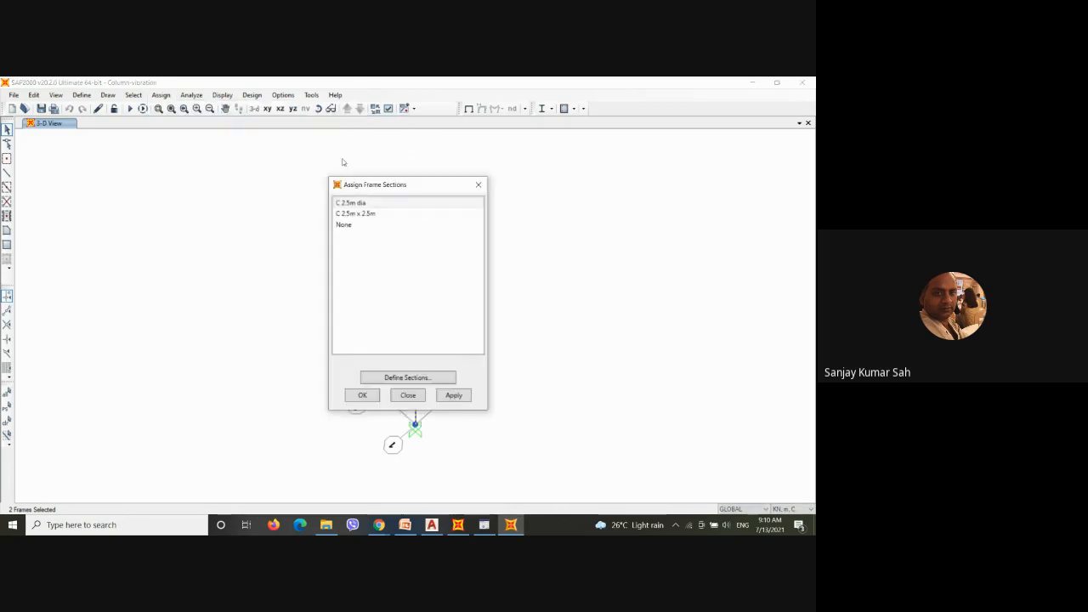
{"action": "left_click", "coordinate": [352, 202]}
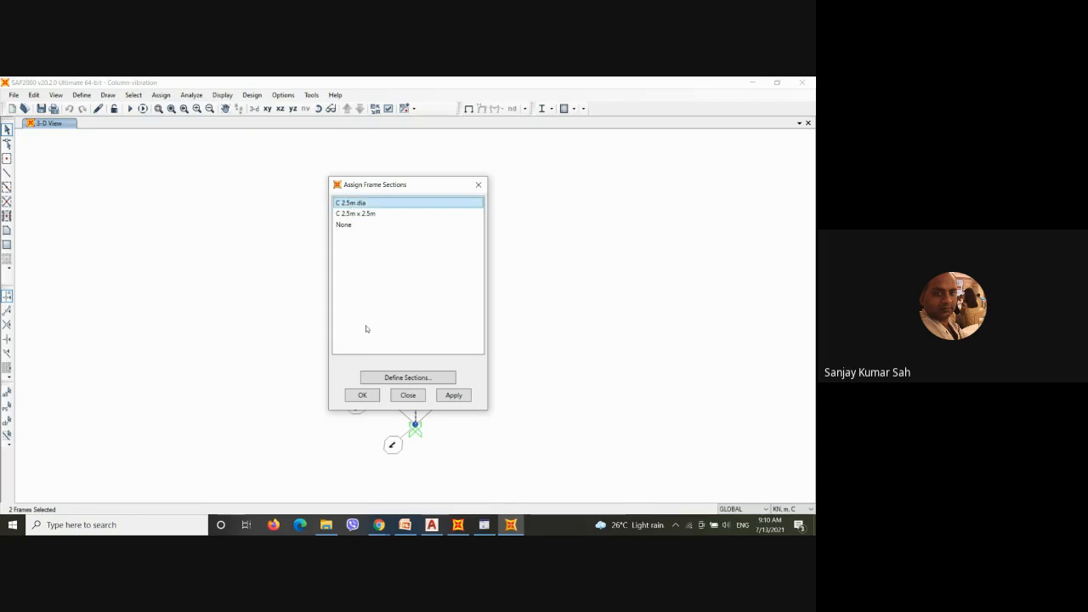
{"action": "left_click", "coordinate": [372, 395]}
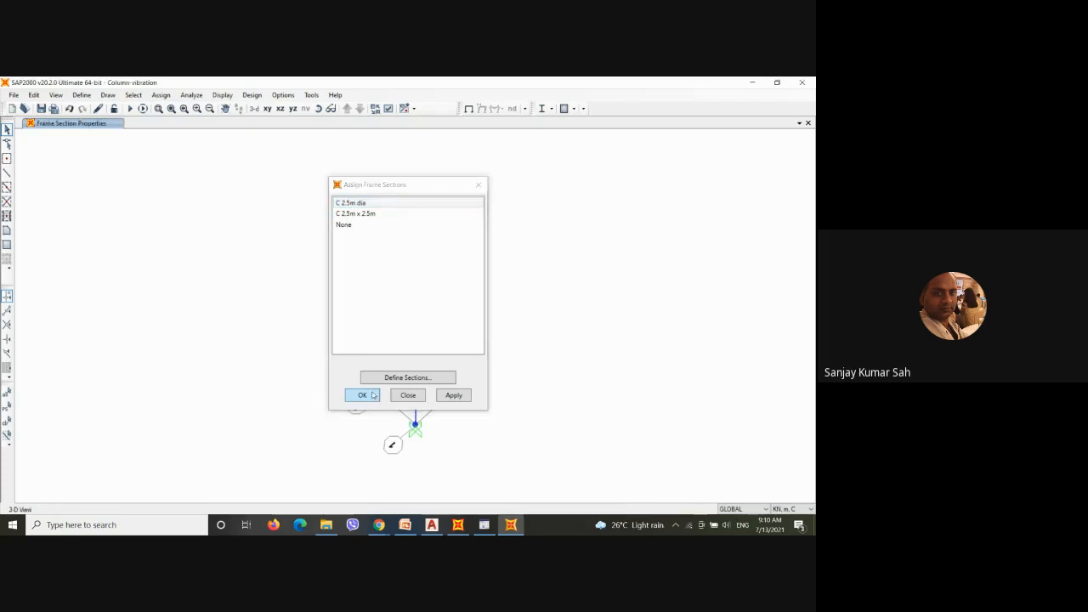
Step: Run the analysis for the circular column and examine its MODAL deformed shapes for modes 1 and 2
{"action": "left_click", "coordinate": [130, 108]}
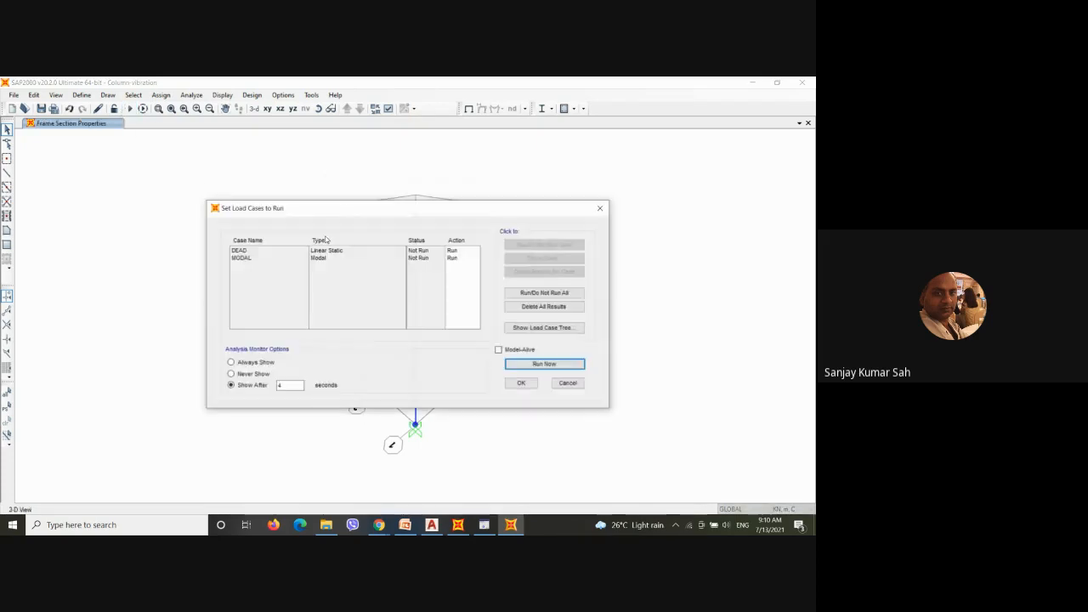
{"action": "left_click", "coordinate": [558, 364]}
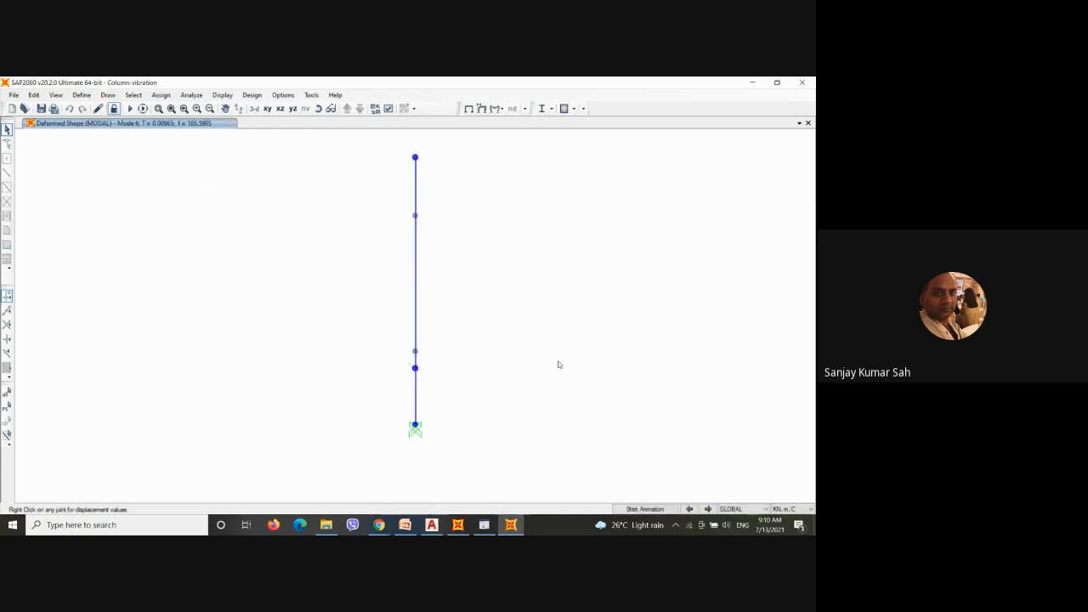
{"action": "left_click", "coordinate": [481, 109]}
{"action": "left_click", "coordinate": [362, 443]}
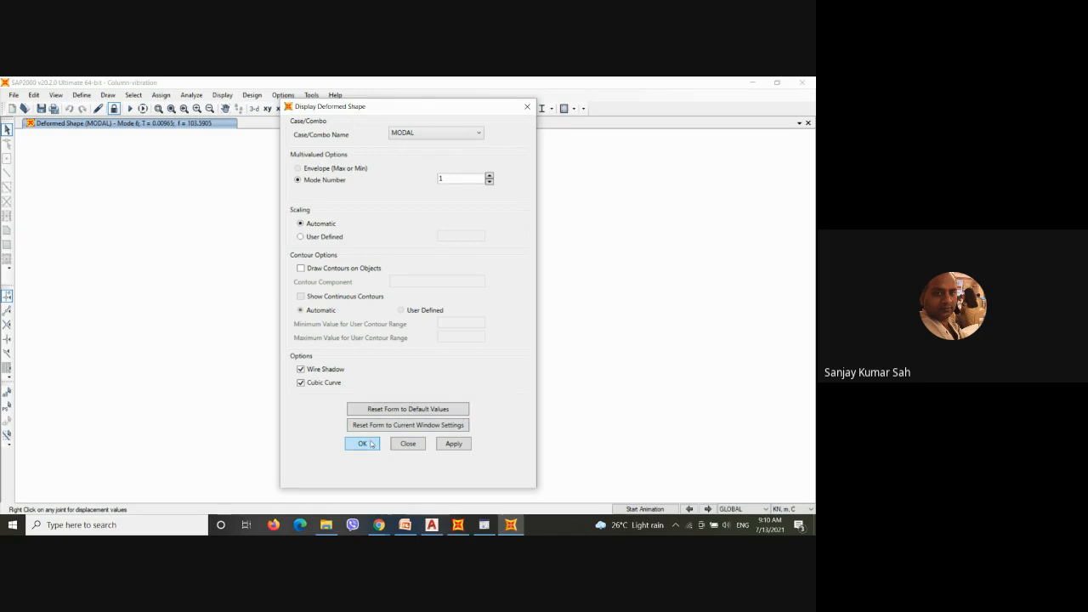
{"action": "left_click", "coordinate": [707, 509]}
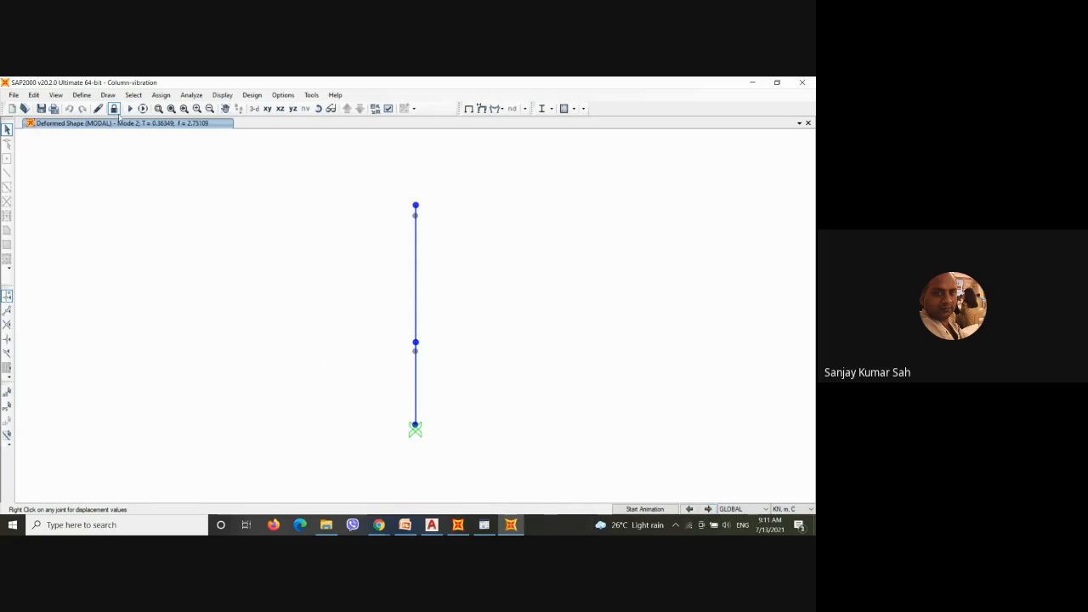
Step: Unlock the model, deleting the analysis results, and reassign the C 2.5m x 2.5m section to both column frames
{"action": "left_click", "coordinate": [114, 109]}
{"action": "left_click", "coordinate": [425, 340]}
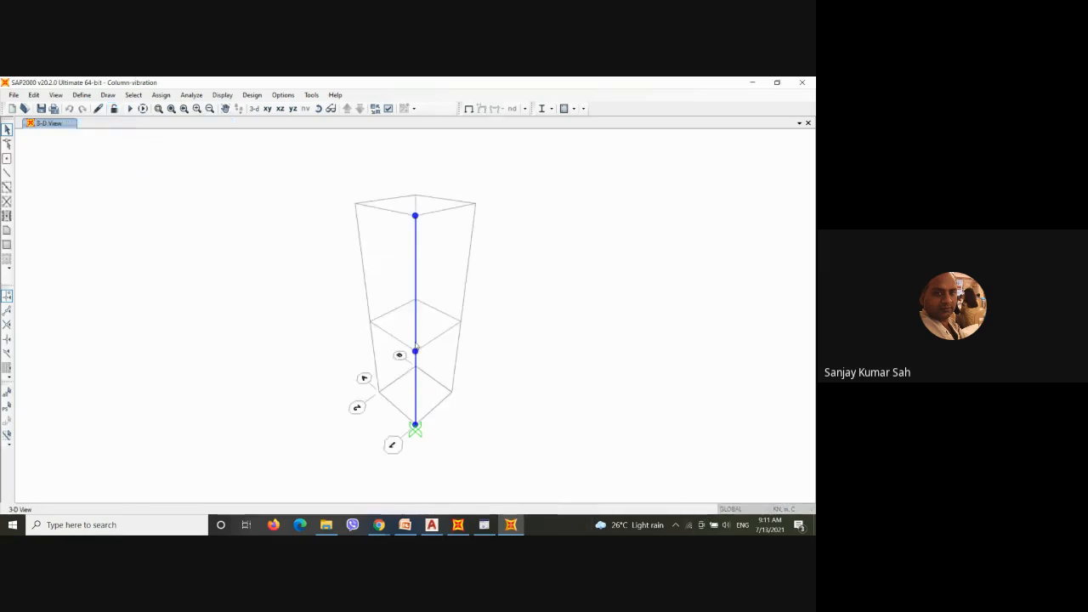
{"action": "left_click", "coordinate": [416, 387]}
{"action": "left_click", "coordinate": [415, 288]}
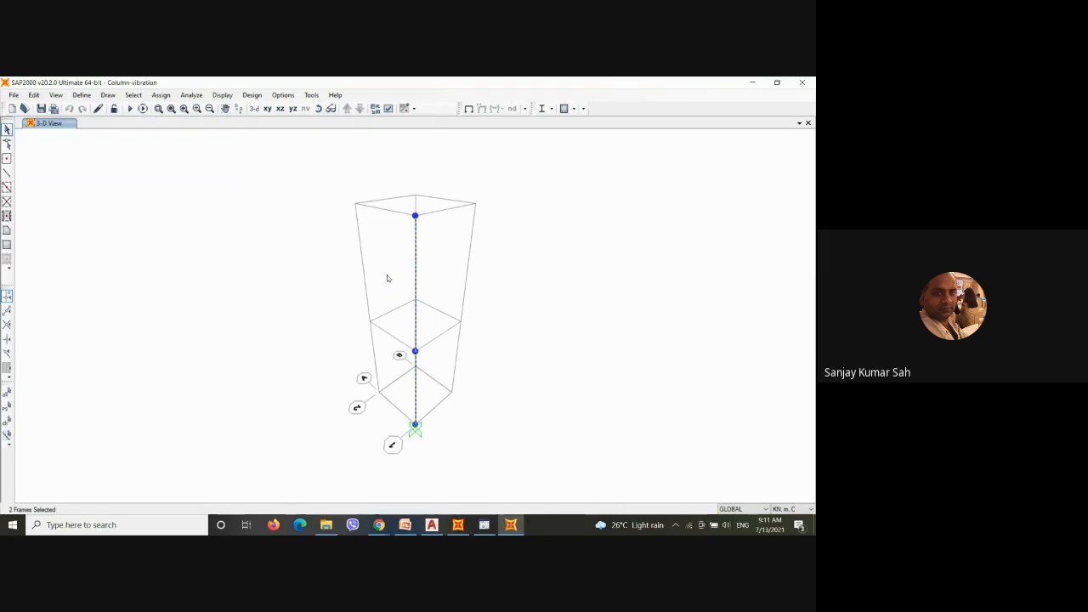
{"action": "left_click", "coordinate": [161, 95]}
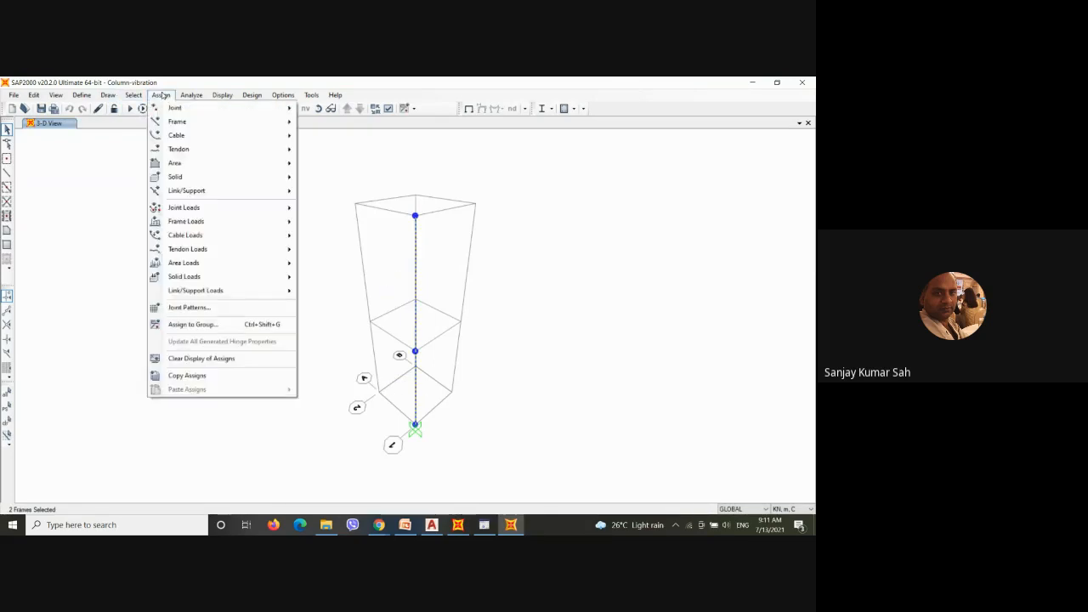
{"action": "mouse_move", "coordinate": [179, 122]}
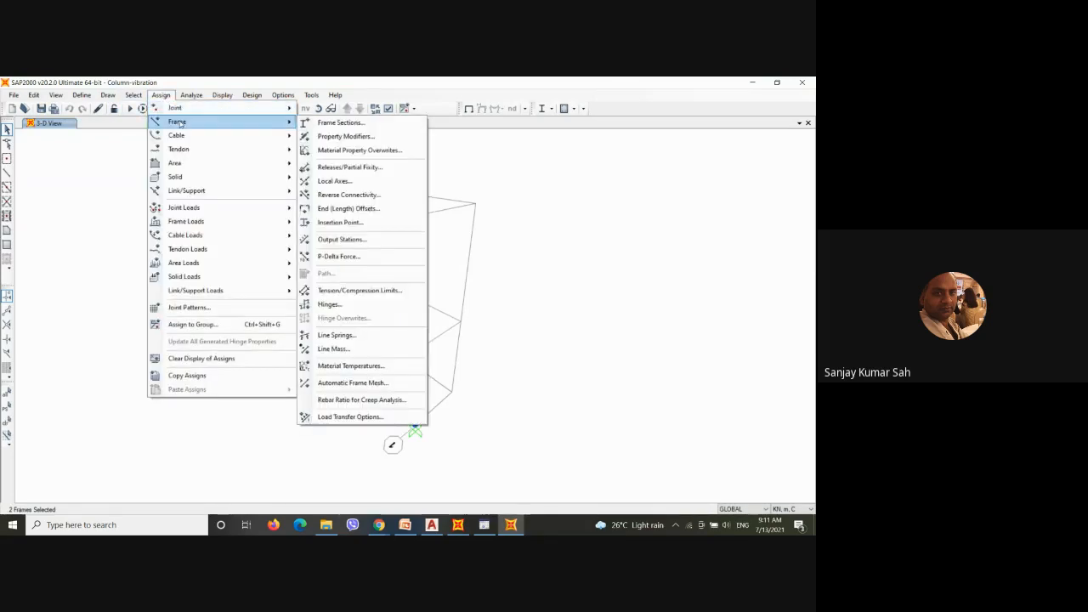
{"action": "left_click", "coordinate": [340, 122]}
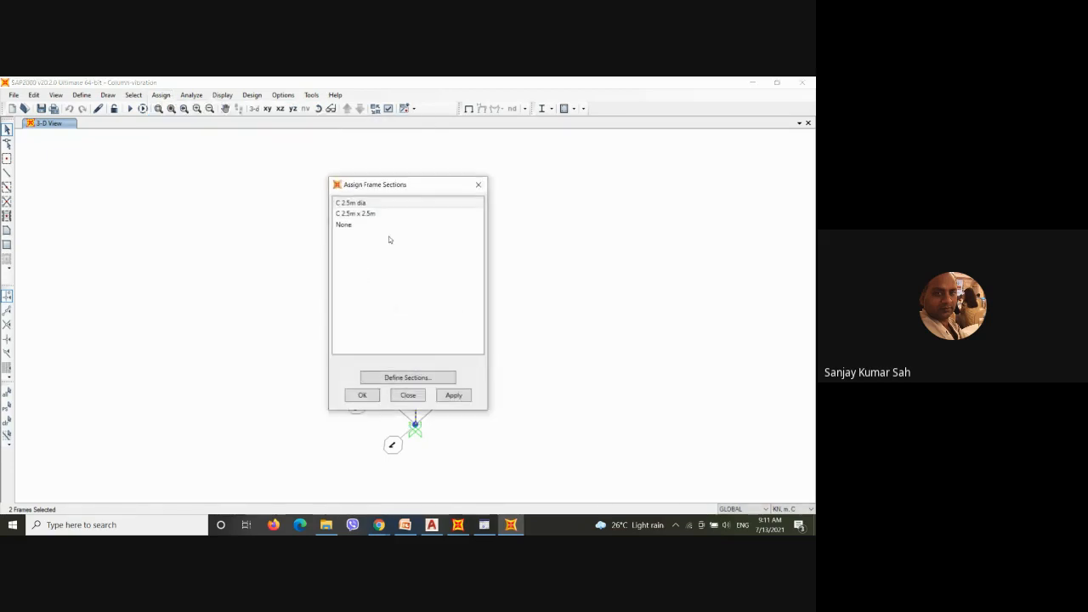
{"action": "left_click", "coordinate": [357, 225]}
{"action": "left_click", "coordinate": [357, 216]}
{"action": "left_click", "coordinate": [362, 396]}
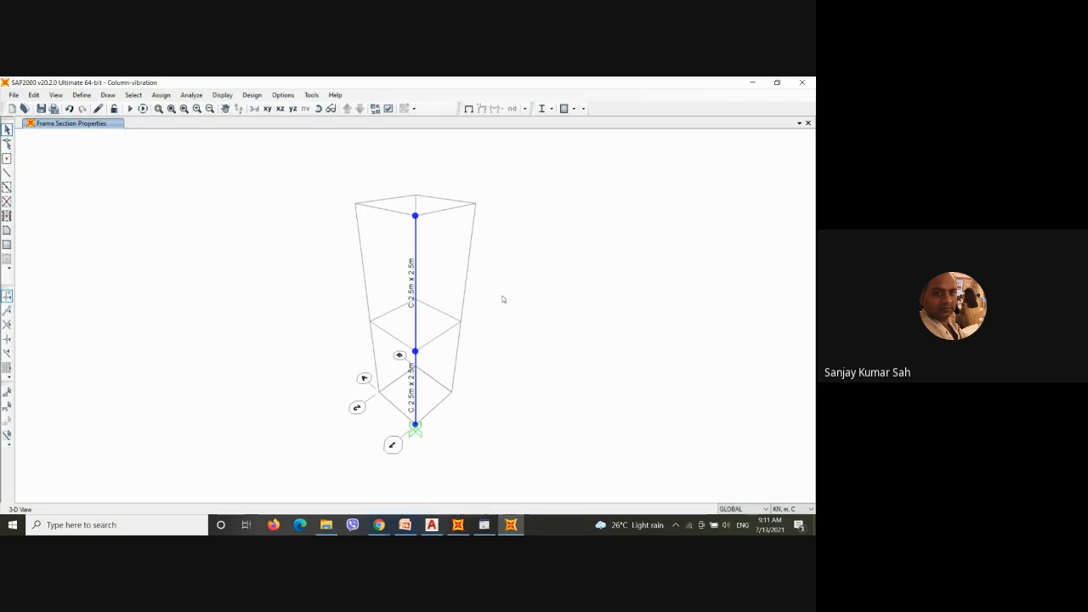
Step: Replicate the upper column frame and its top joint linearly 3 times with a dz increment of 10 m
{"action": "scroll", "coordinate": [377, 421], "scroll_direction": "down", "scroll_amount": 3}
{"action": "scroll", "coordinate": [394, 331], "scroll_direction": "up", "scroll_amount": 3}
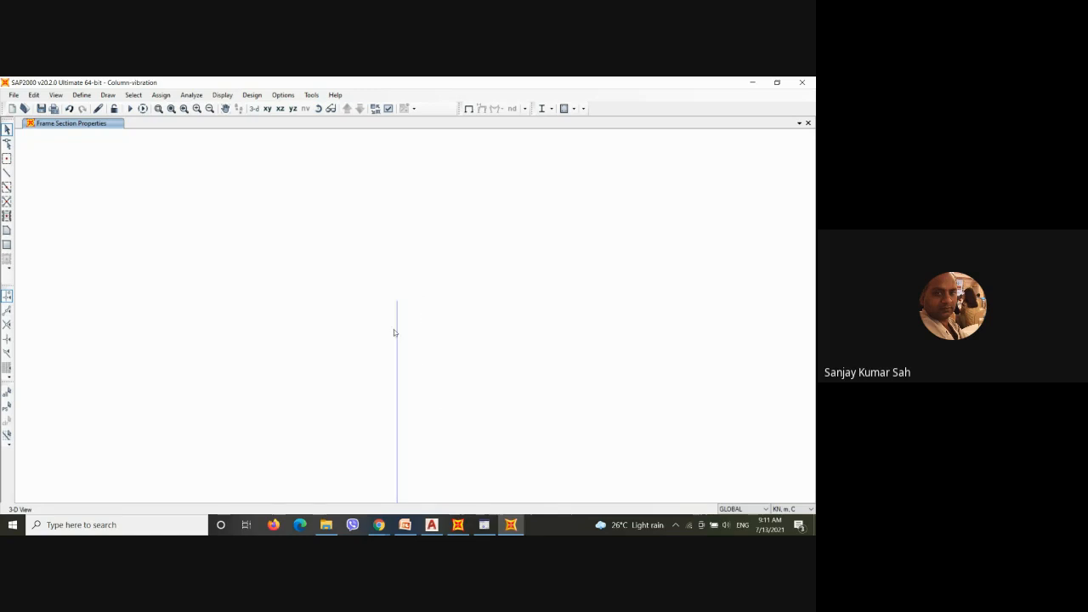
{"action": "scroll", "coordinate": [419, 338], "scroll_direction": "down", "scroll_amount": 2}
{"action": "left_click_drag", "start_coordinate": [419, 338], "coordinate": [346, 268]}
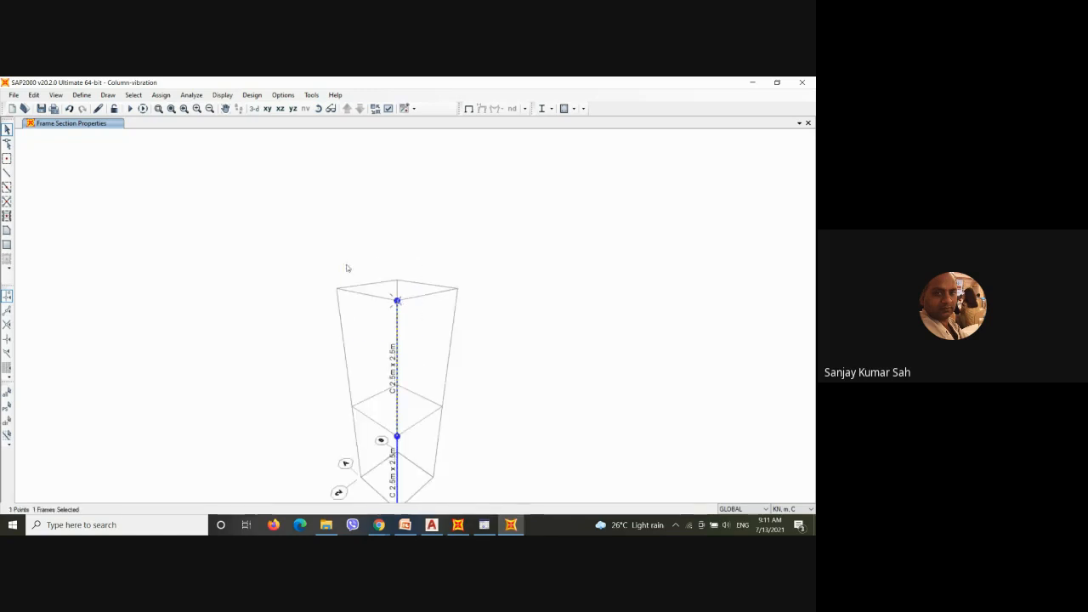
{"action": "scroll", "coordinate": [346, 265], "scroll_direction": "down", "scroll_amount": 3}
{"action": "scroll", "coordinate": [378, 321], "scroll_direction": "up", "scroll_amount": 2}
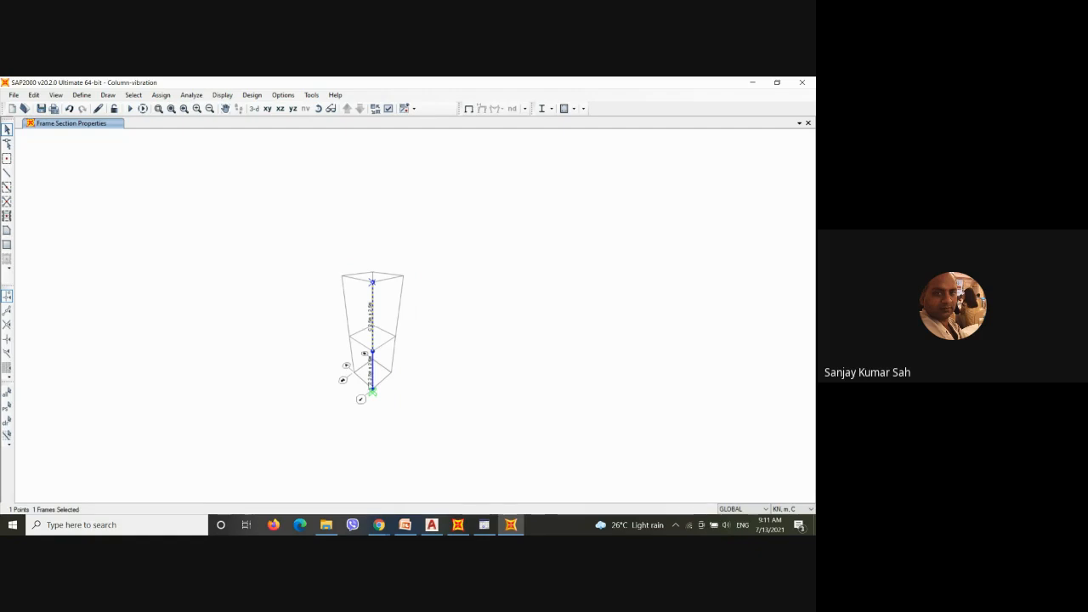
{"action": "left_click", "coordinate": [35, 96]}
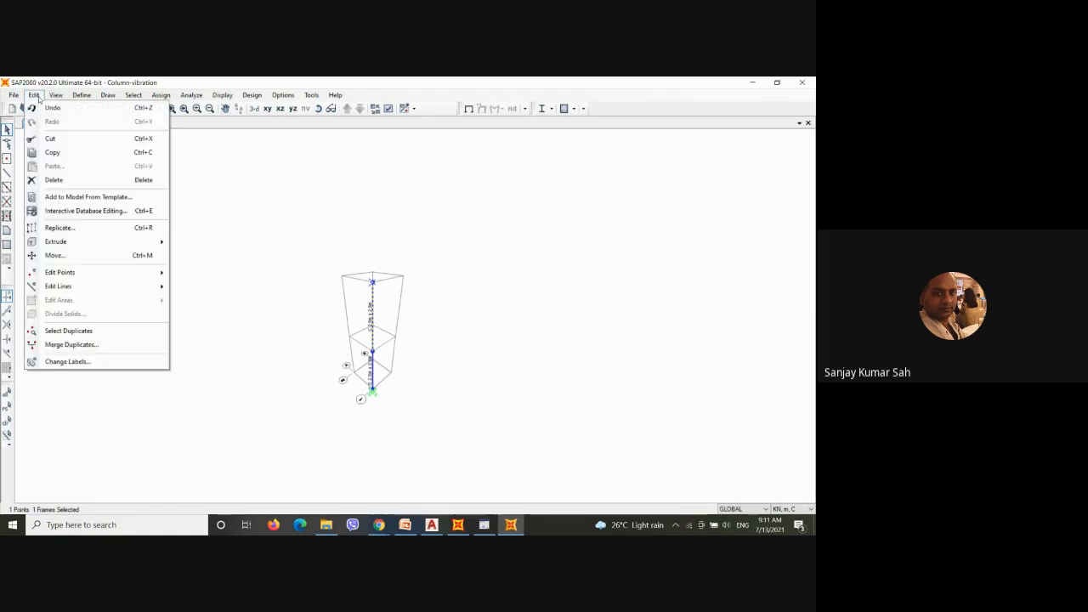
{"action": "left_click", "coordinate": [60, 228]}
{"action": "left_click_drag", "start_coordinate": [344, 260], "coordinate": [311, 260]}
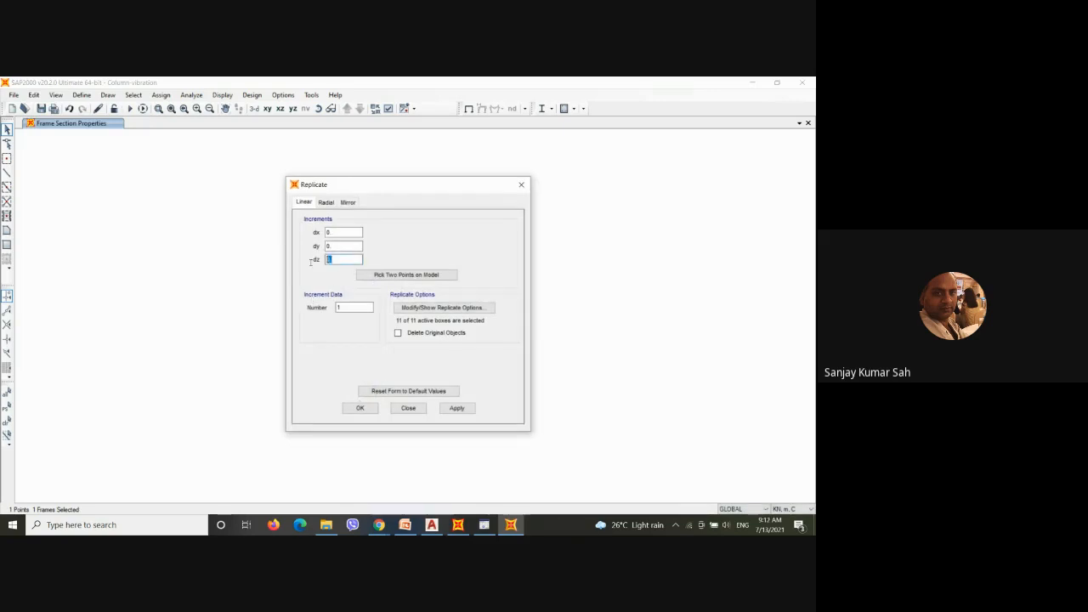
{"action": "type", "text": "10"}
{"action": "left_click_drag", "start_coordinate": [354, 307], "coordinate": [316, 319]}
{"action": "type", "text": "3"}
{"action": "left_click", "coordinate": [372, 409]}
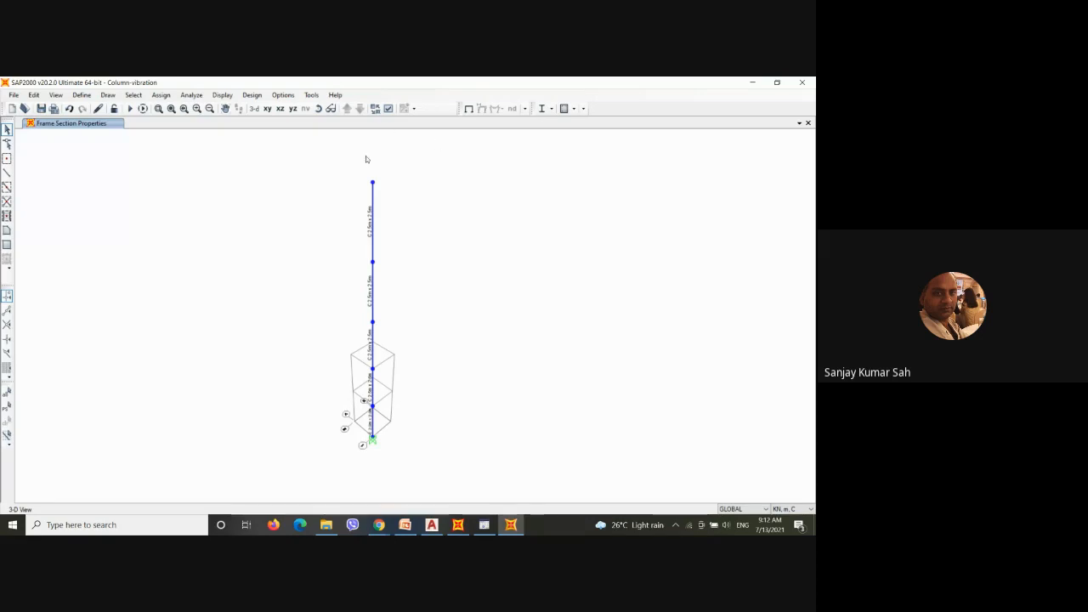
Step: Display the joint object forces for the DEAD load pattern as defined, with loading values shown
{"action": "left_click", "coordinate": [223, 96]}
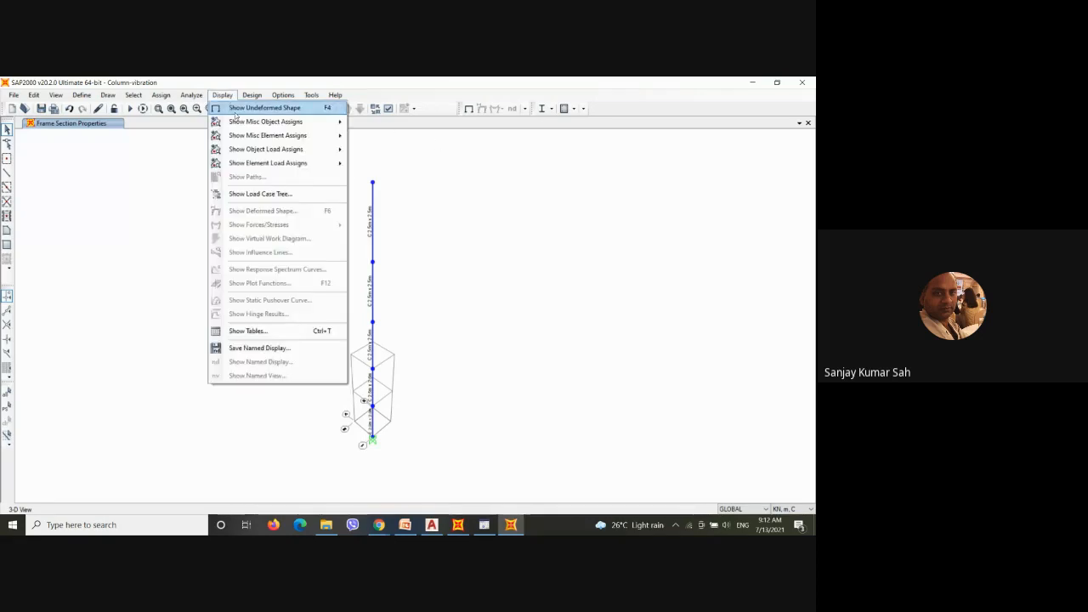
{"action": "mouse_move", "coordinate": [246, 125]}
{"action": "mouse_move", "coordinate": [262, 150]}
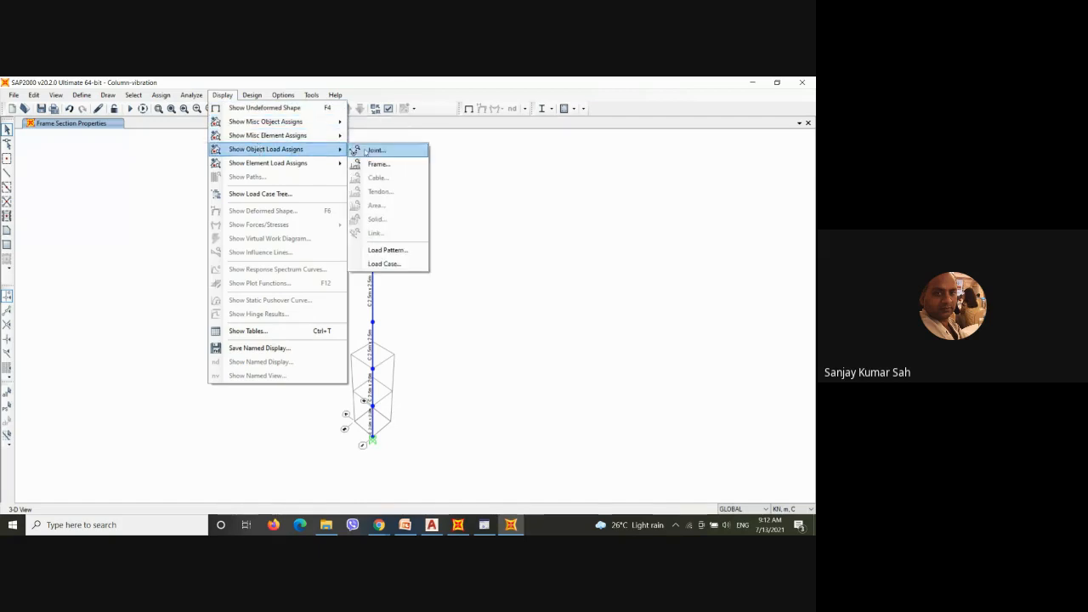
{"action": "left_click", "coordinate": [379, 151]}
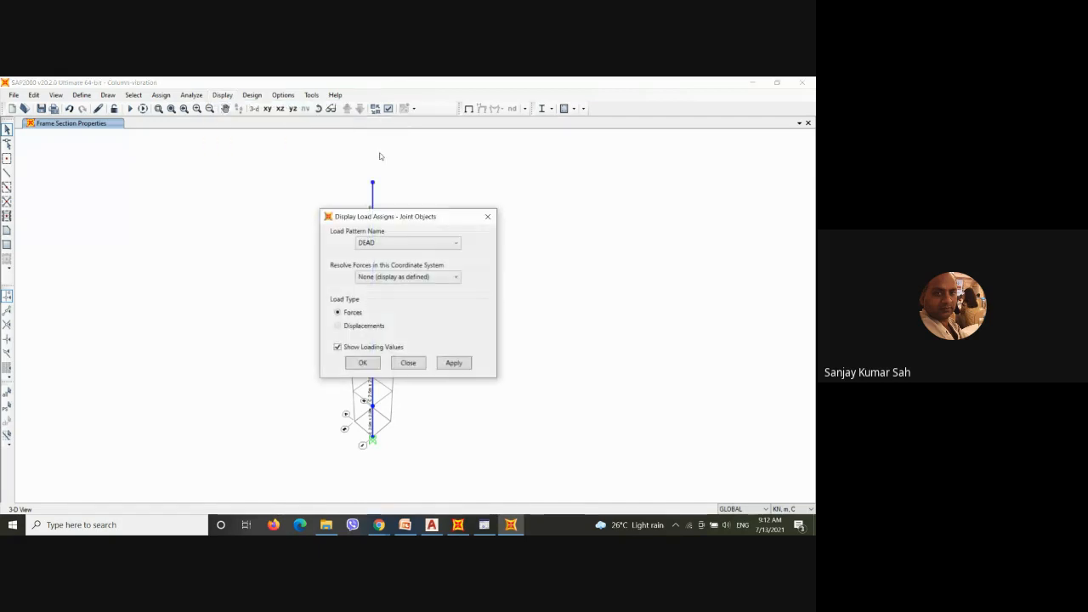
{"action": "left_click", "coordinate": [363, 363]}
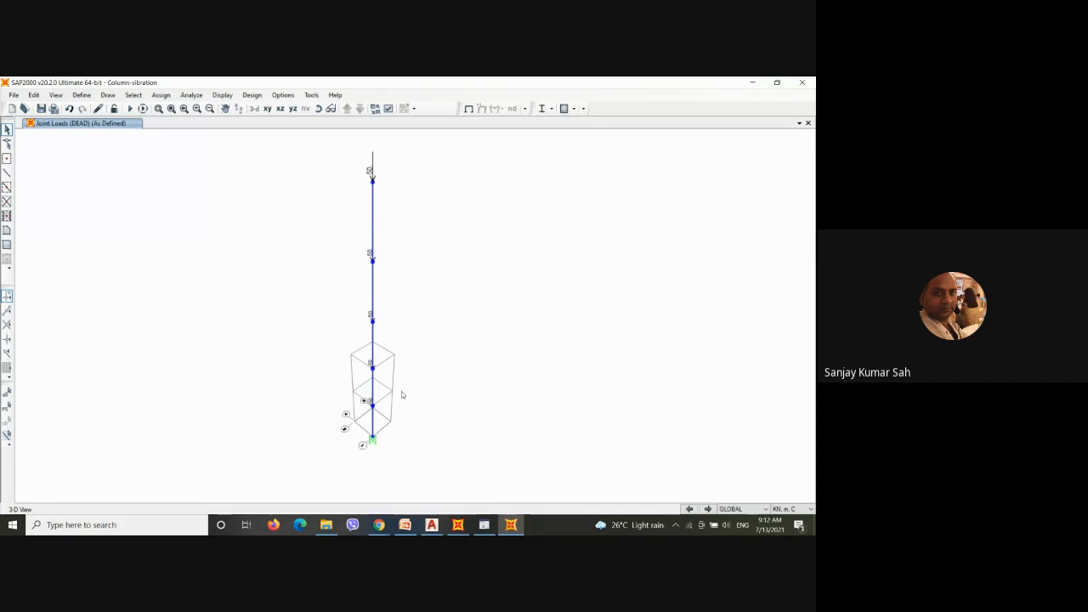
Step: Run the analysis of the extended column and examine the MODAL deformed shapes for modes 1 to 3 in the 3D view
{"action": "left_click", "coordinate": [130, 108]}
{"action": "left_click", "coordinate": [545, 365]}
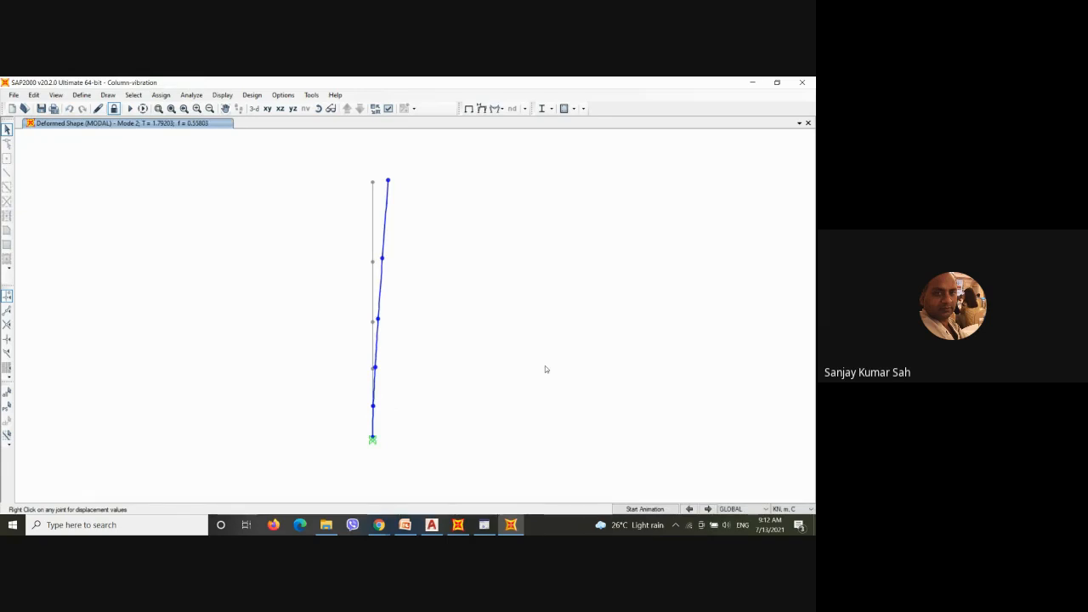
{"action": "left_click", "coordinate": [689, 511]}
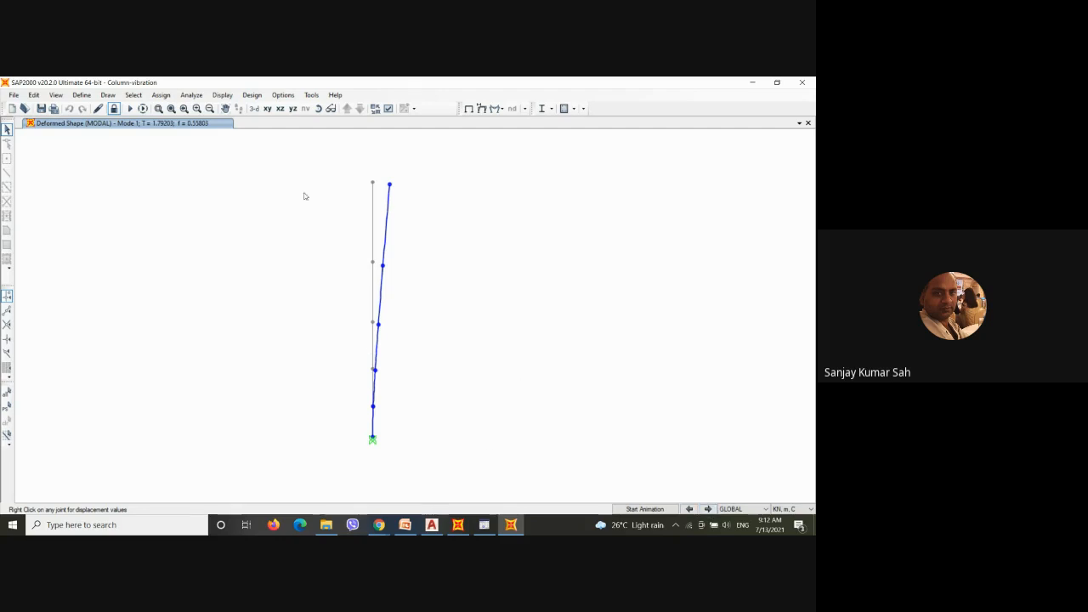
{"action": "left_click", "coordinate": [253, 108]}
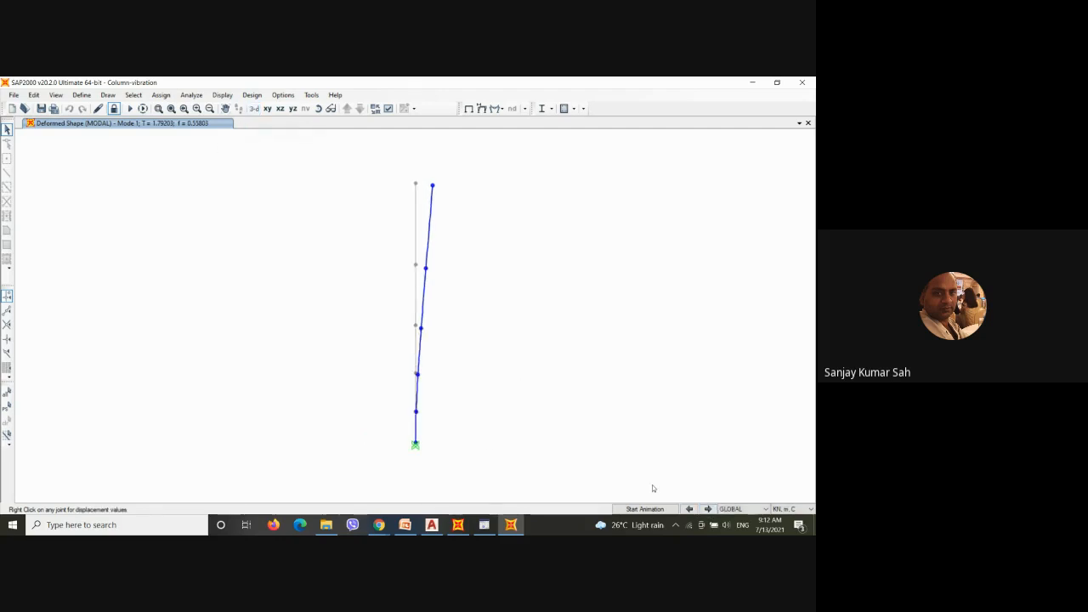
{"action": "left_click", "coordinate": [709, 509]}
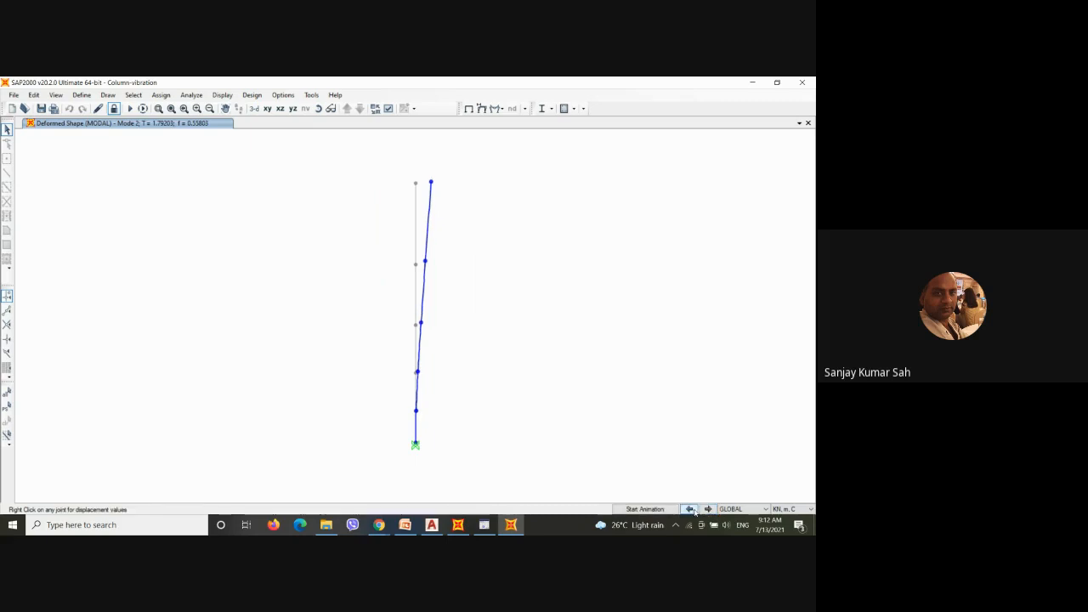
{"action": "left_click", "coordinate": [709, 510]}
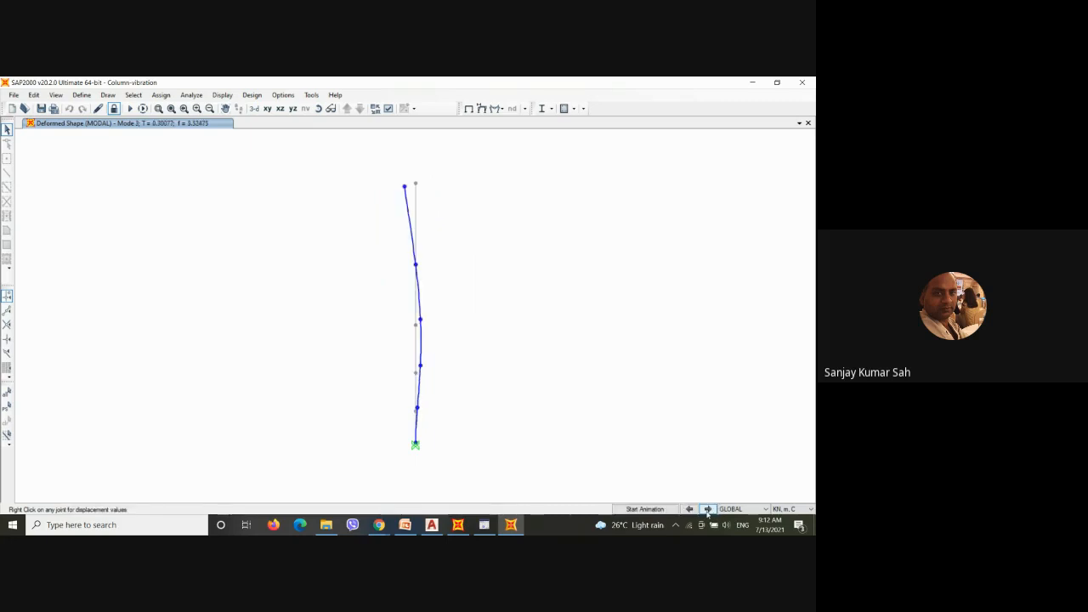
{"action": "left_click", "coordinate": [691, 509]}
{"action": "left_click", "coordinate": [691, 509]}
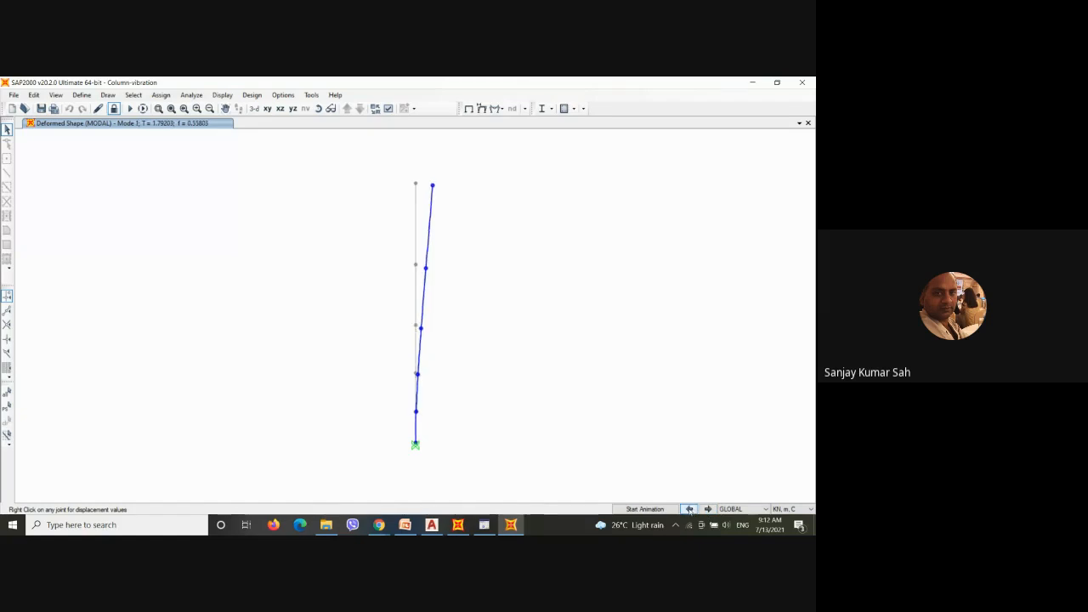
Step: Animate the MODAL deformed shapes of modes 1 and 2 in the 3D view
{"action": "left_click", "coordinate": [649, 509]}
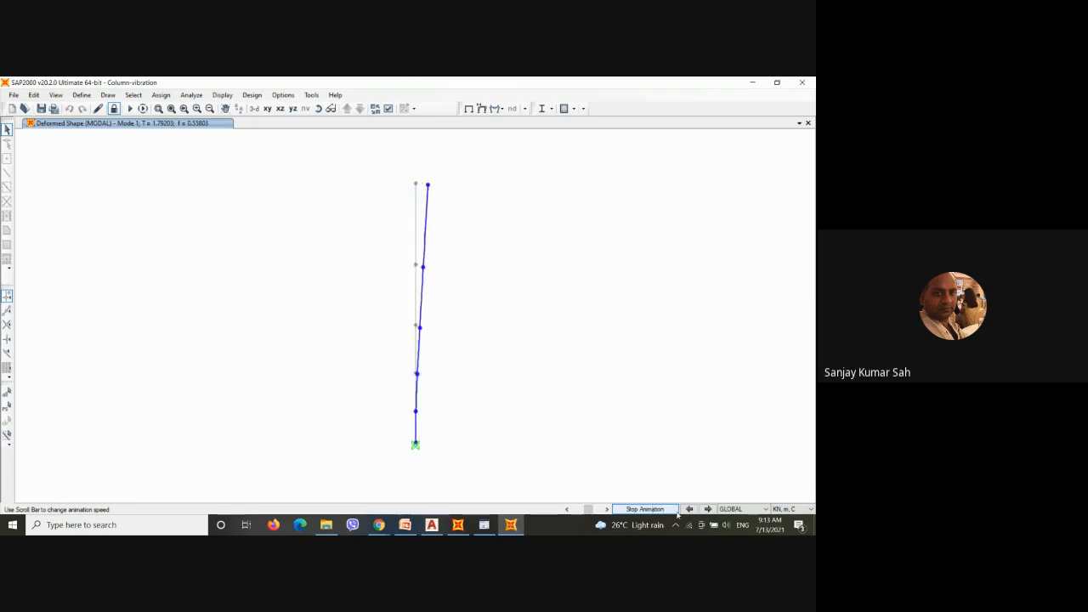
{"action": "left_click", "coordinate": [650, 508]}
{"action": "left_click", "coordinate": [707, 508]}
{"action": "left_click", "coordinate": [645, 508]}
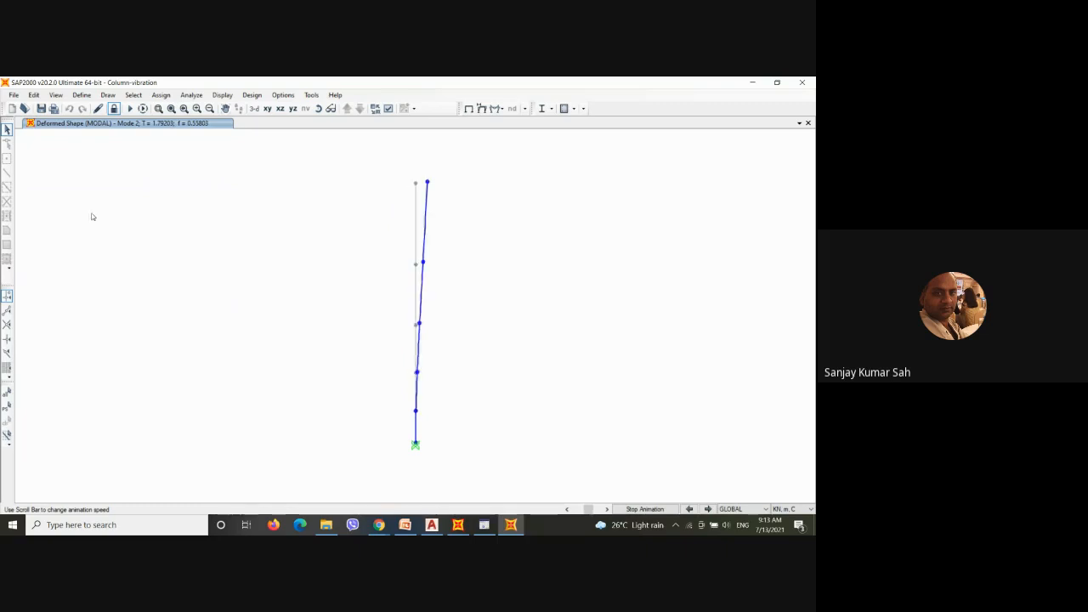
Step: Show the global axes in the 3D view and restart the mode 2 animation
{"action": "left_click", "coordinate": [58, 97]}
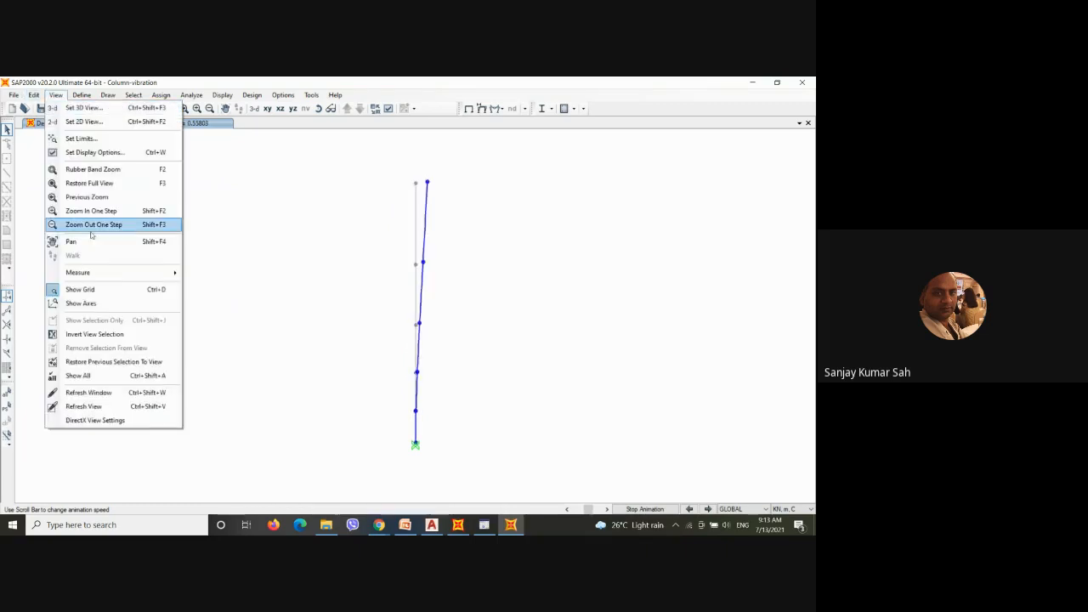
{"action": "left_click", "coordinate": [81, 303]}
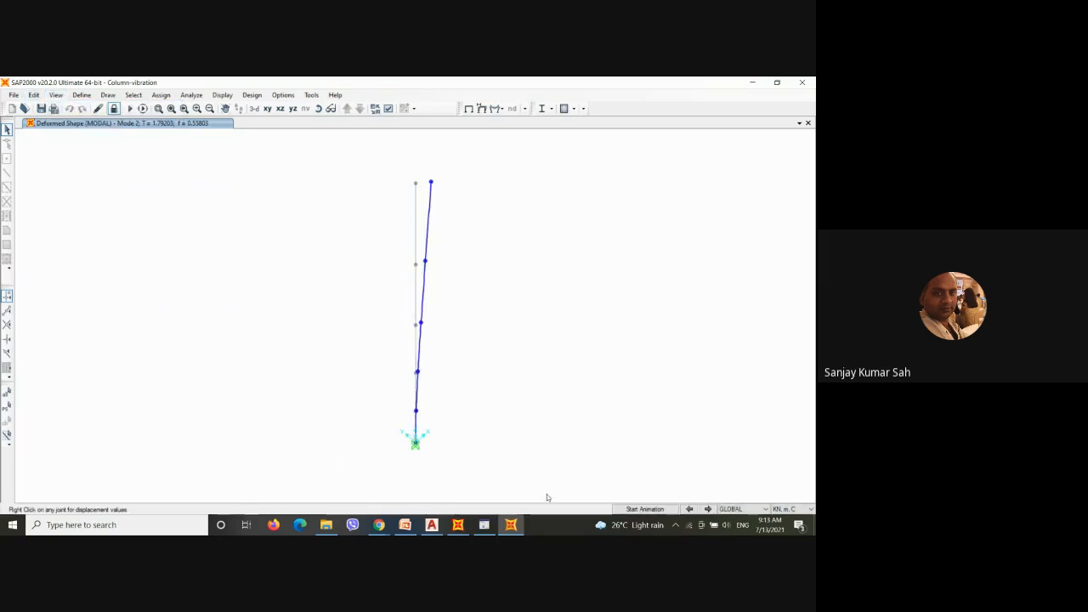
{"action": "left_click", "coordinate": [645, 508]}
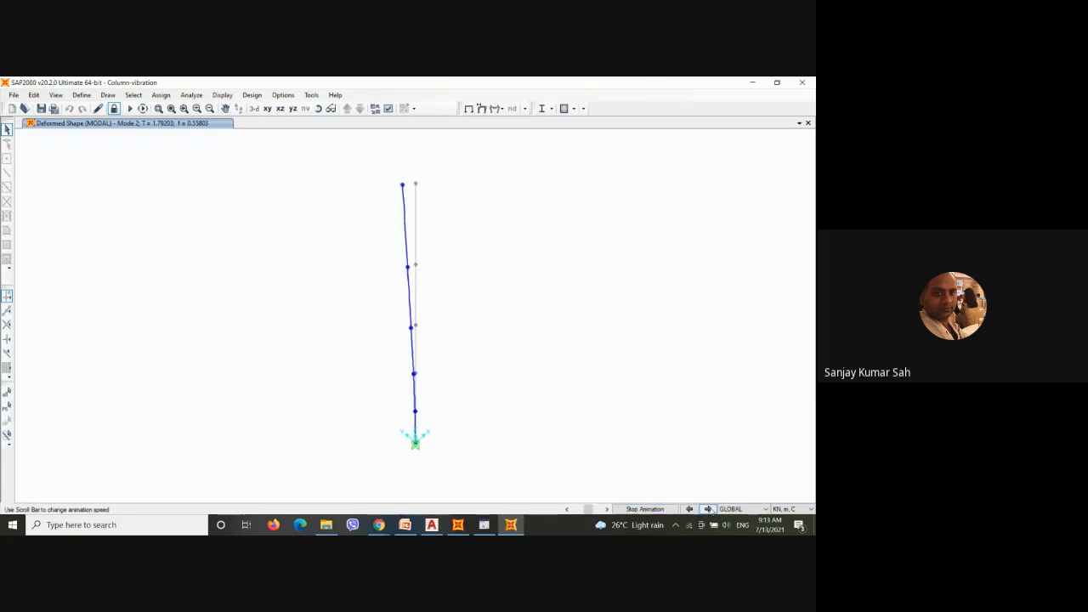
Step: Animate the mode 3 and mode 4 deformed shapes of the column, and stop the animation at mode 4
{"action": "left_click", "coordinate": [706, 509]}
{"action": "left_click", "coordinate": [644, 509]}
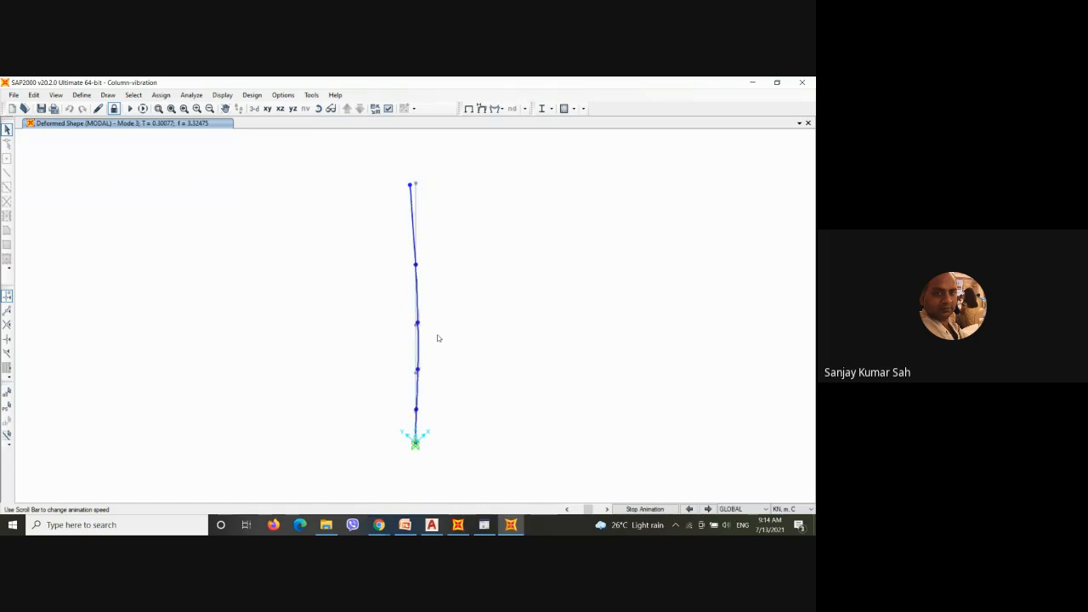
{"action": "left_click", "coordinate": [708, 509]}
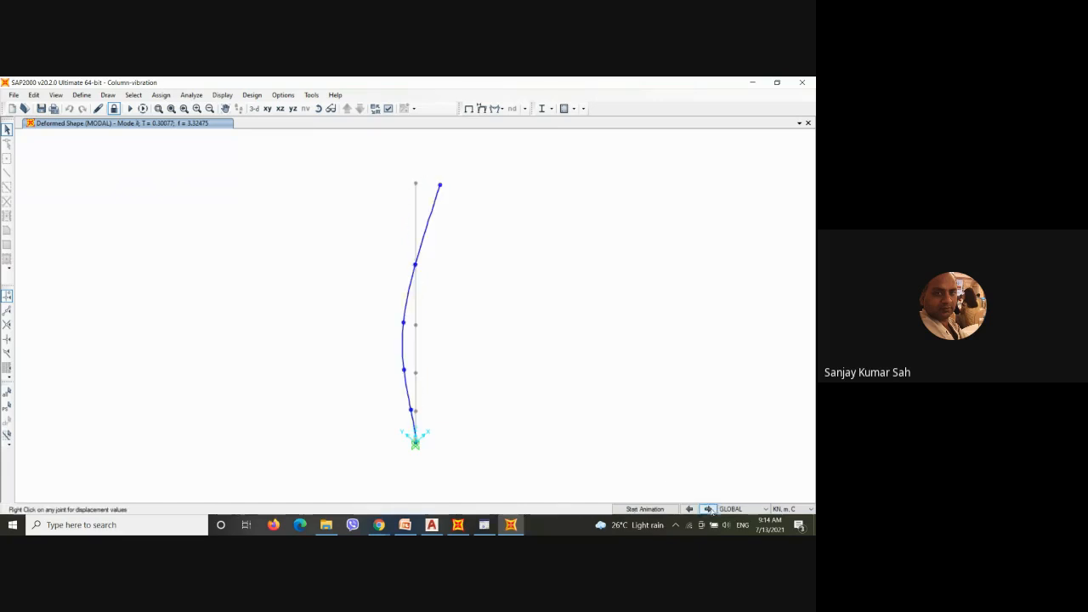
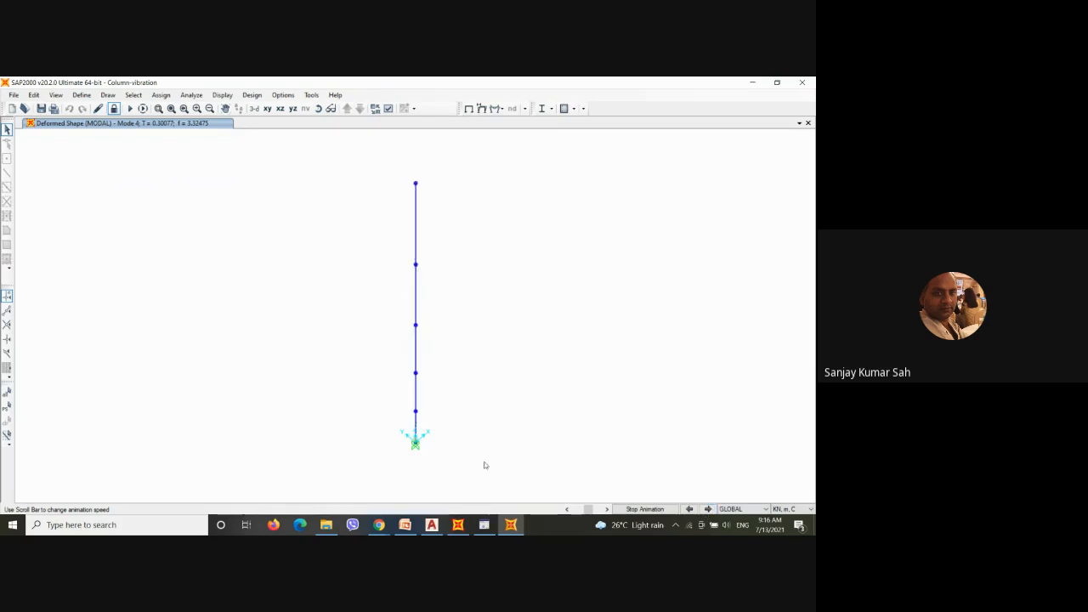
{"action": "left_click", "coordinate": [642, 509]}
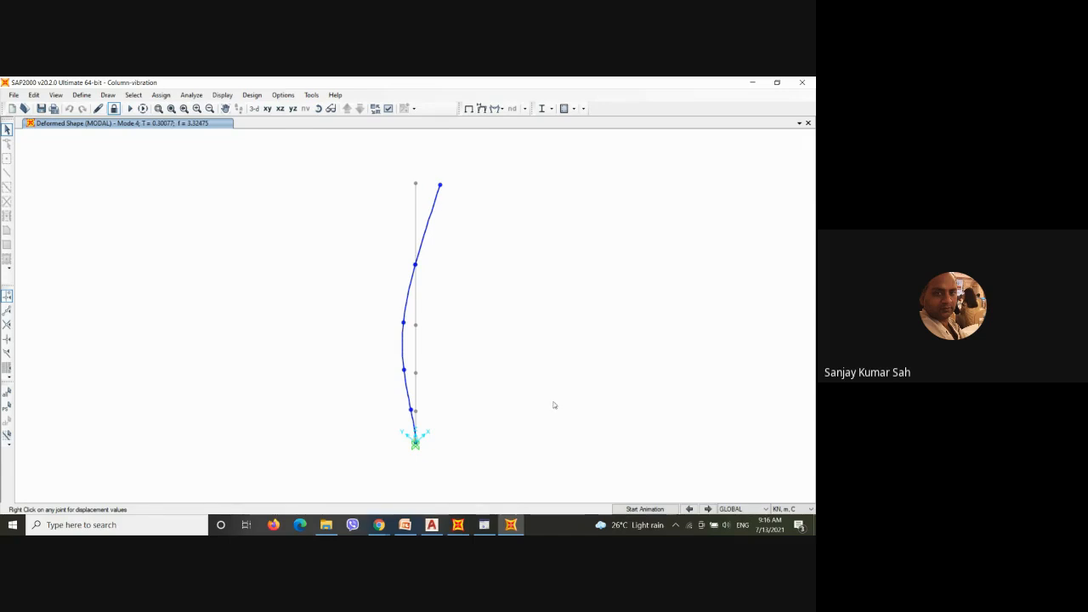
Step: Animate the mode 5 deformed shape and advance to mode 6 to examine its vibration
{"action": "left_click", "coordinate": [708, 509]}
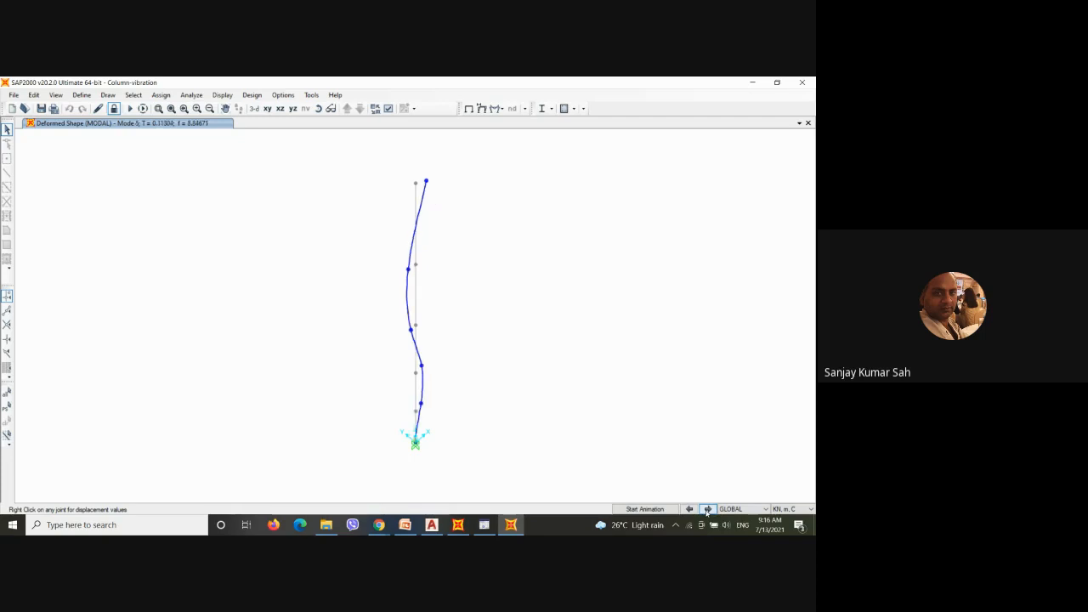
{"action": "left_click", "coordinate": [663, 510]}
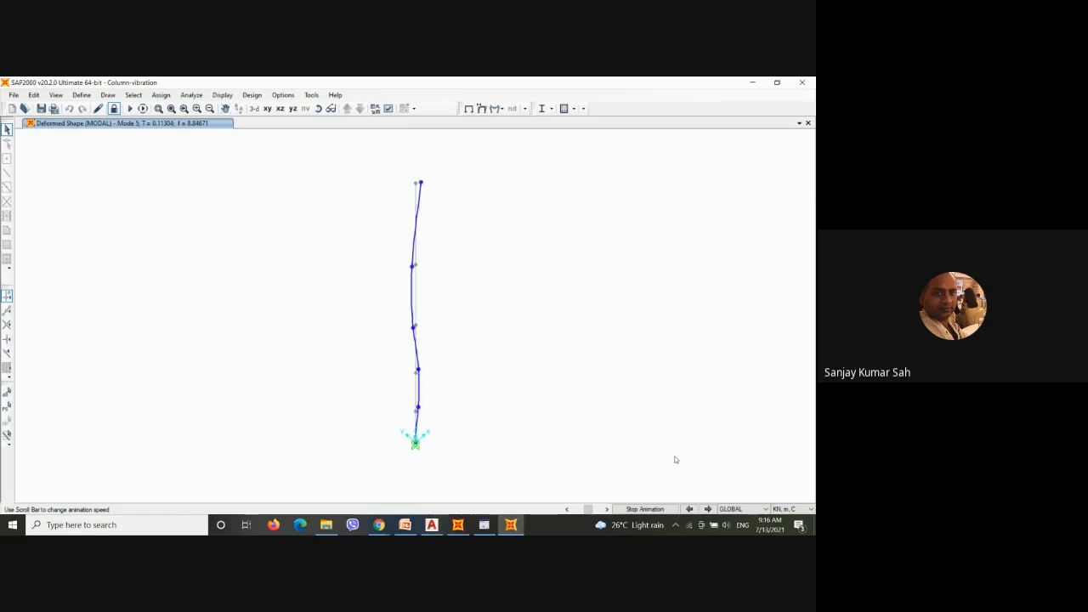
{"action": "left_click", "coordinate": [709, 510]}
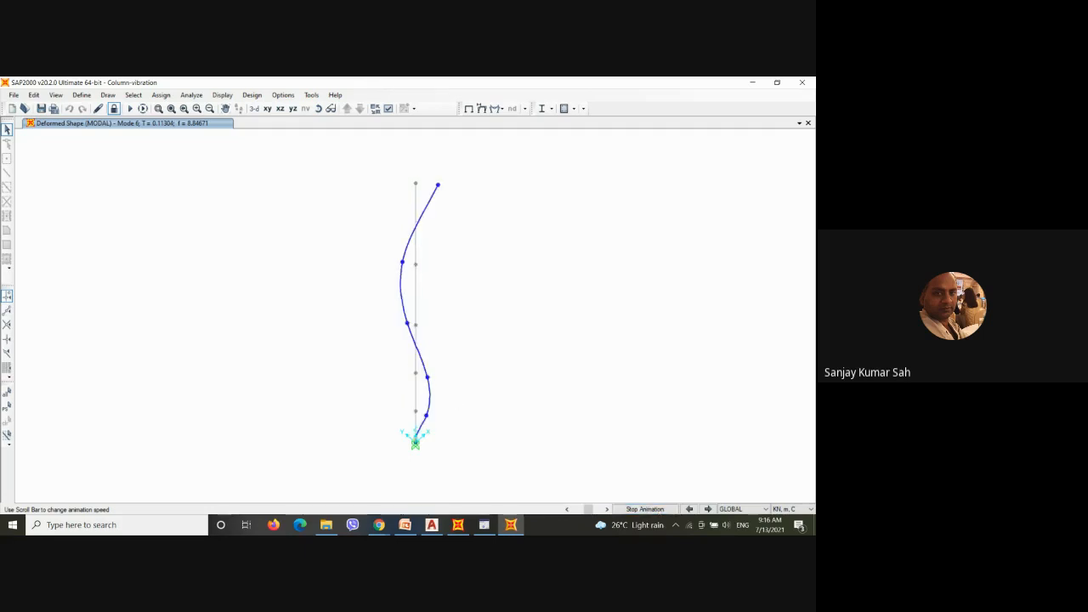
Step: Animate the mode 7 and mode 8 deformed shapes of the column
{"action": "left_click", "coordinate": [709, 509]}
{"action": "left_click", "coordinate": [655, 510]}
{"action": "left_click", "coordinate": [659, 510]}
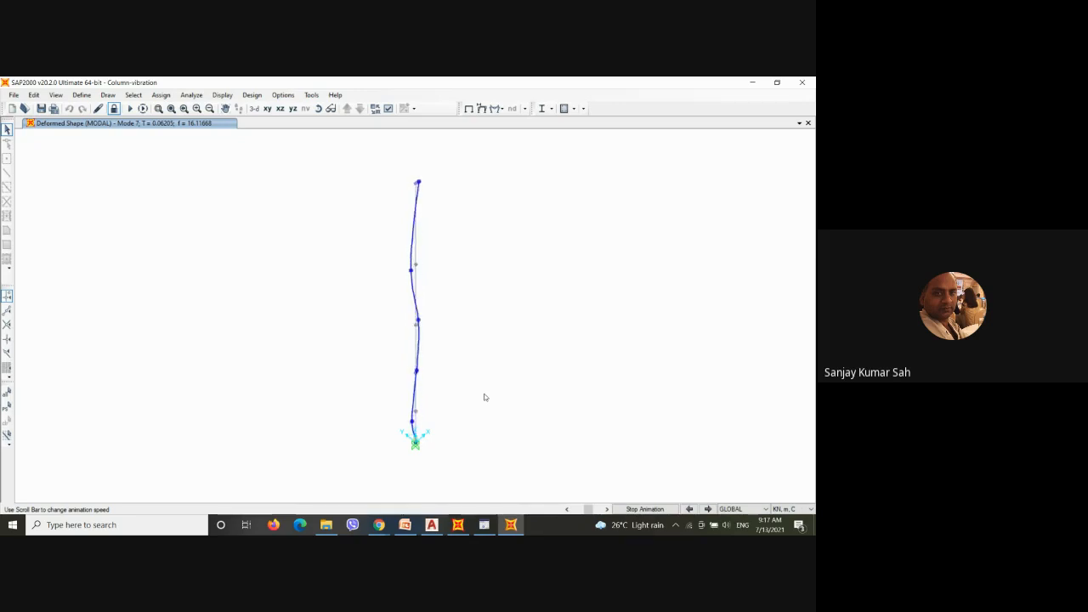
{"action": "left_click", "coordinate": [709, 509]}
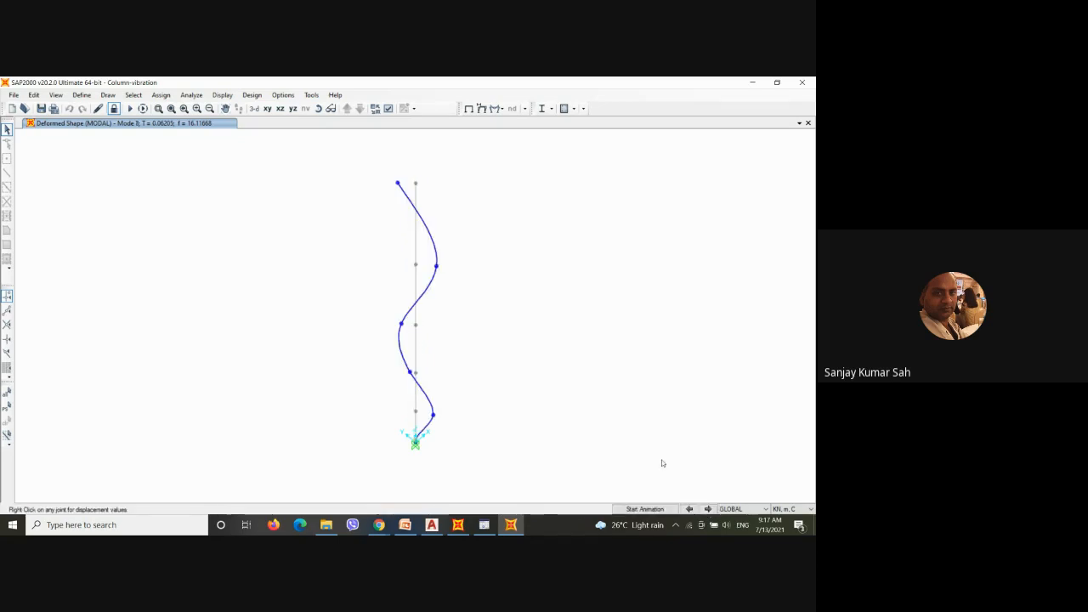
{"action": "left_click", "coordinate": [645, 510]}
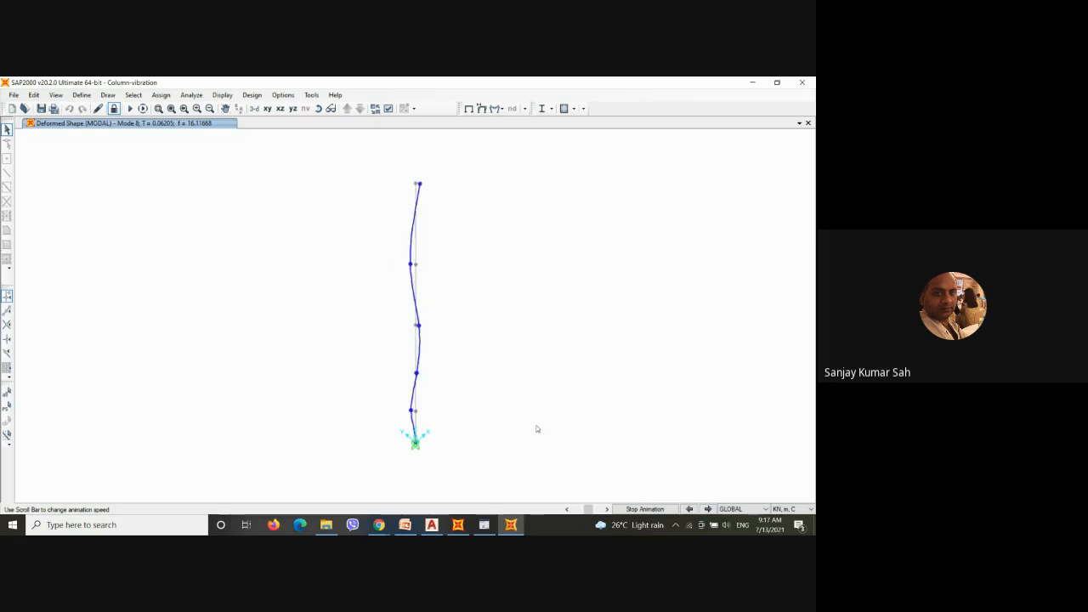
Step: Compare the mode 8 and mode 9 deformed shapes, and animate modes 9 and 10 in the 3D view
{"action": "left_click", "coordinate": [708, 510]}
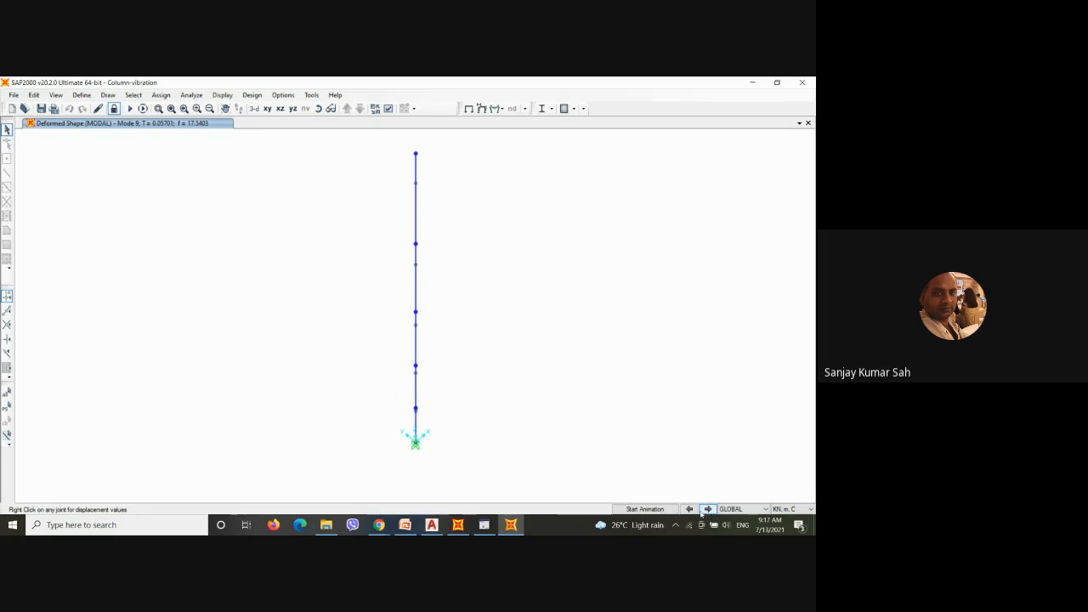
{"action": "left_click", "coordinate": [690, 510]}
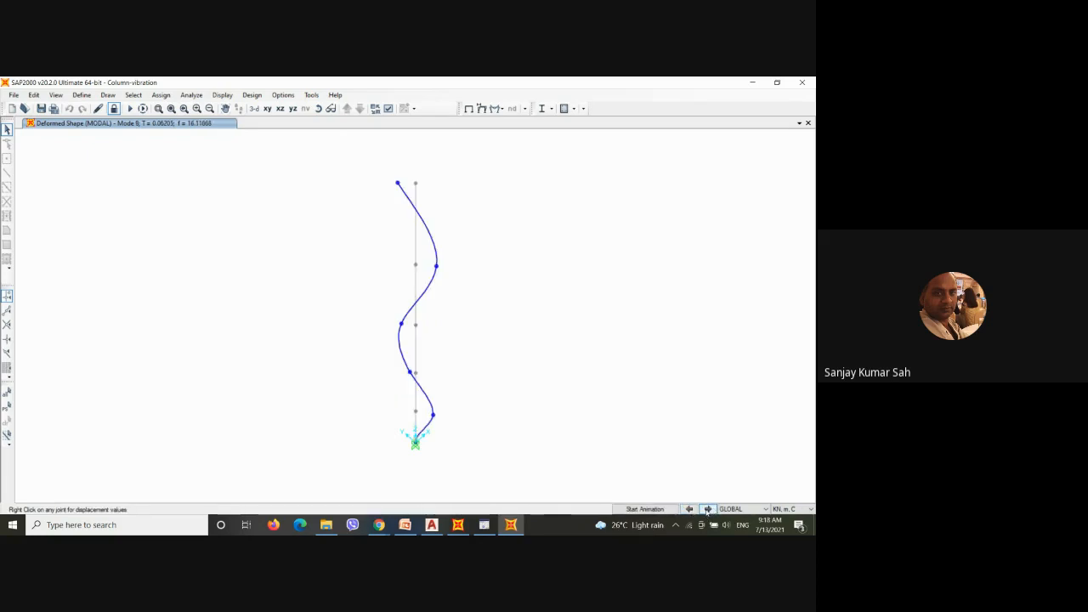
{"action": "left_click", "coordinate": [708, 510]}
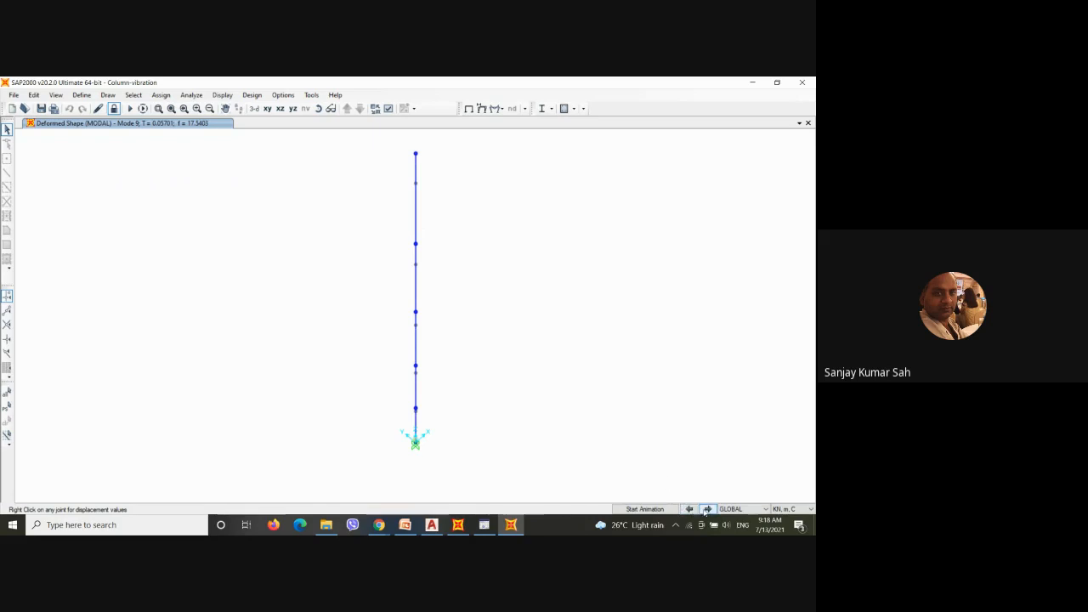
{"action": "left_click", "coordinate": [669, 510]}
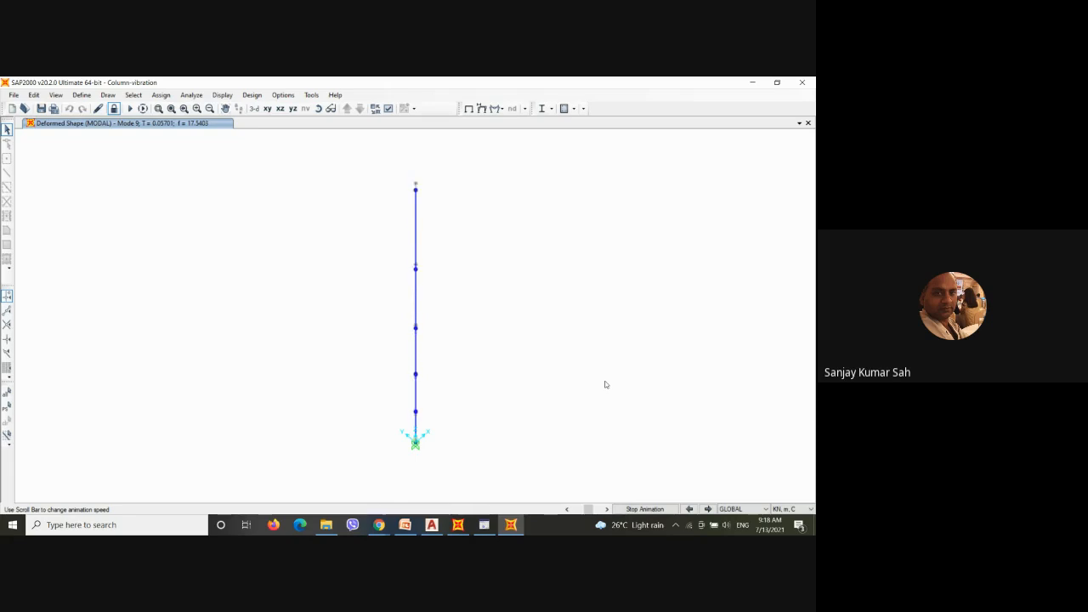
{"action": "left_click", "coordinate": [708, 508]}
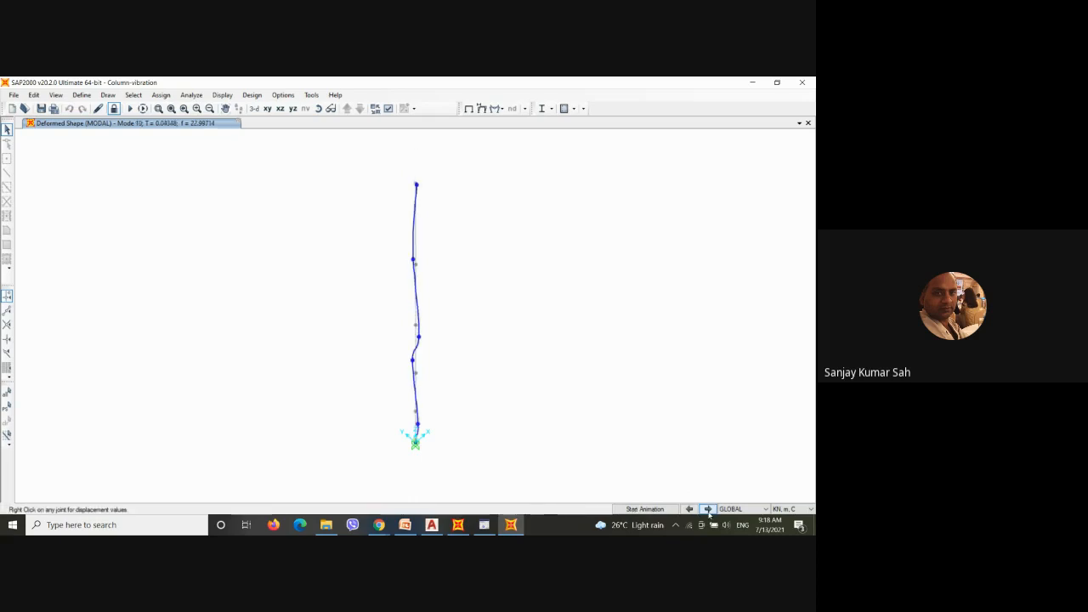
{"action": "left_click", "coordinate": [648, 508]}
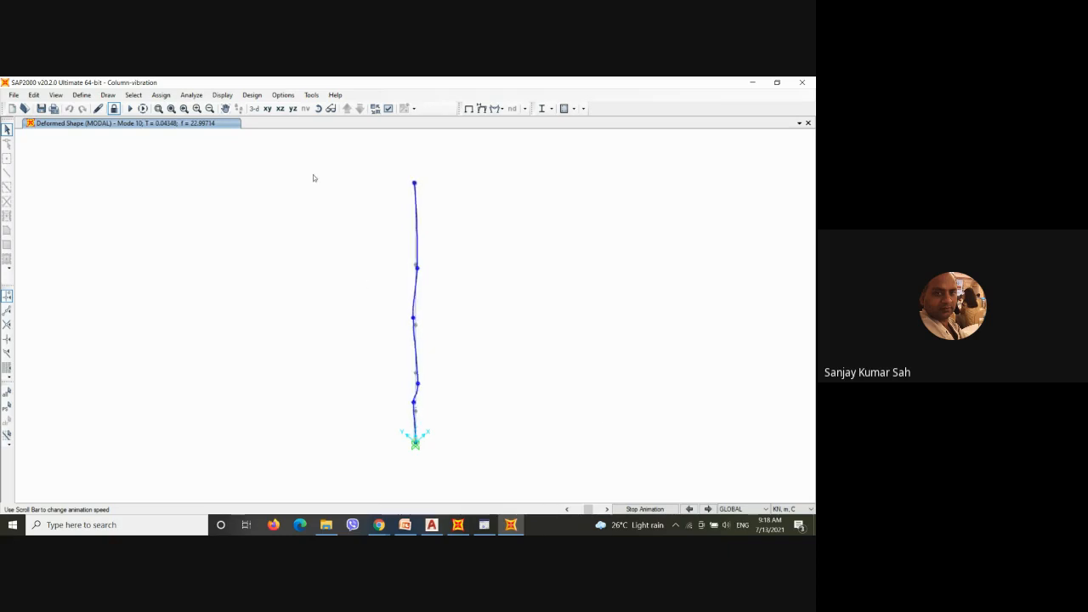
Step: Switch to the XZ plane view and animate the mode 10 and mode 11 deformed shapes
{"action": "left_click", "coordinate": [280, 109]}
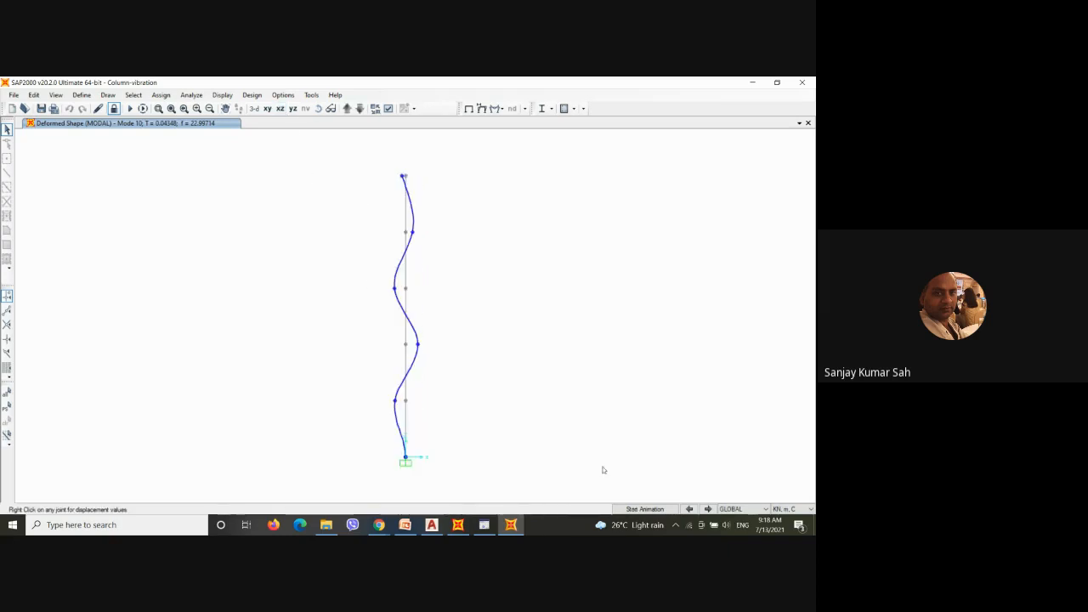
{"action": "left_click", "coordinate": [629, 510]}
{"action": "left_click", "coordinate": [629, 509]}
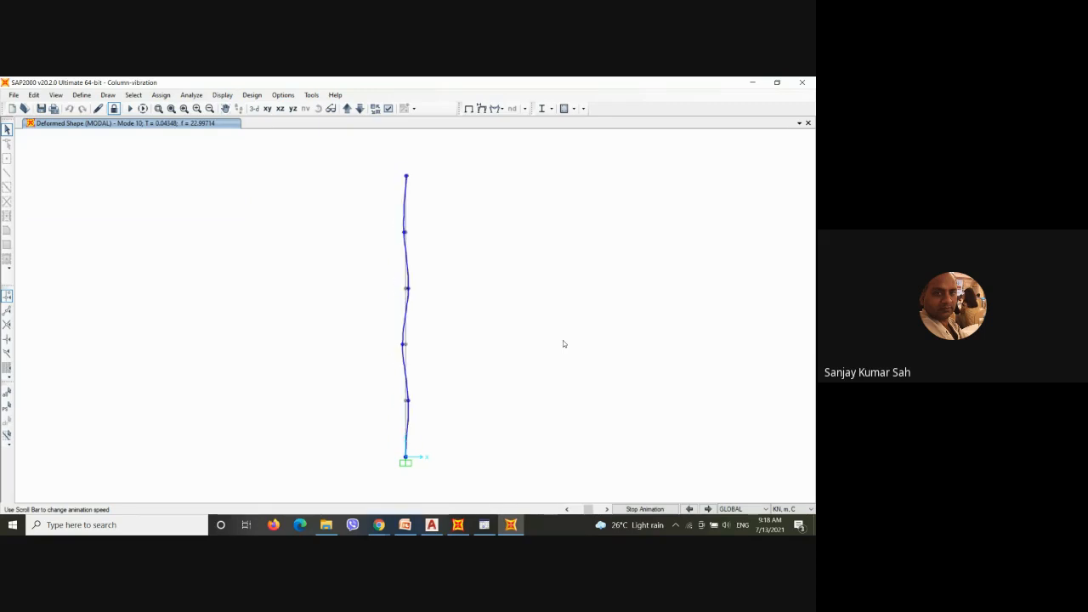
{"action": "left_click", "coordinate": [709, 509]}
{"action": "left_click", "coordinate": [643, 509]}
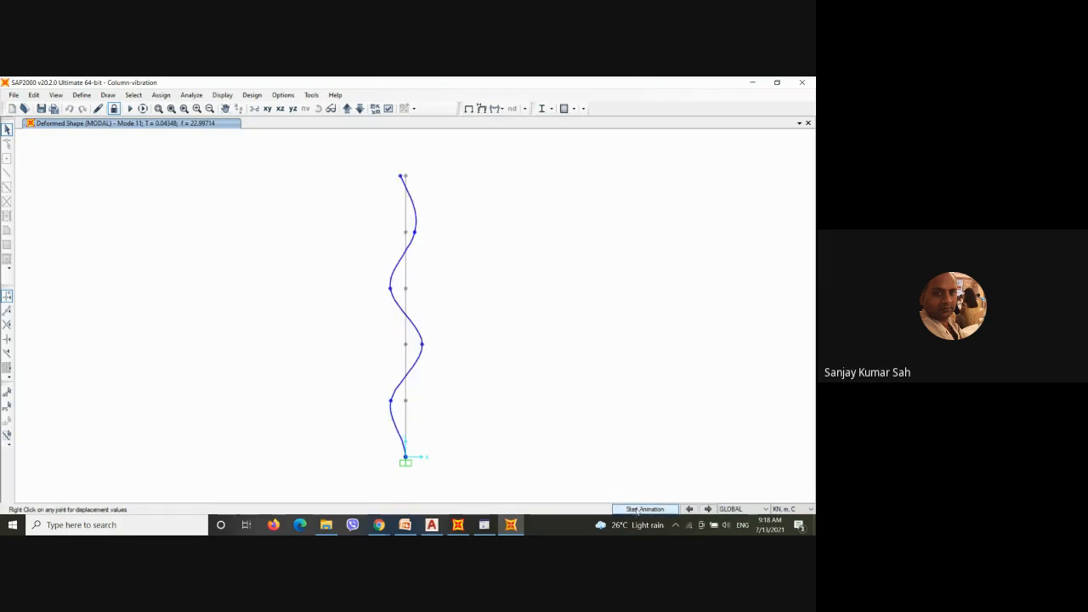
{"action": "left_click", "coordinate": [643, 509]}
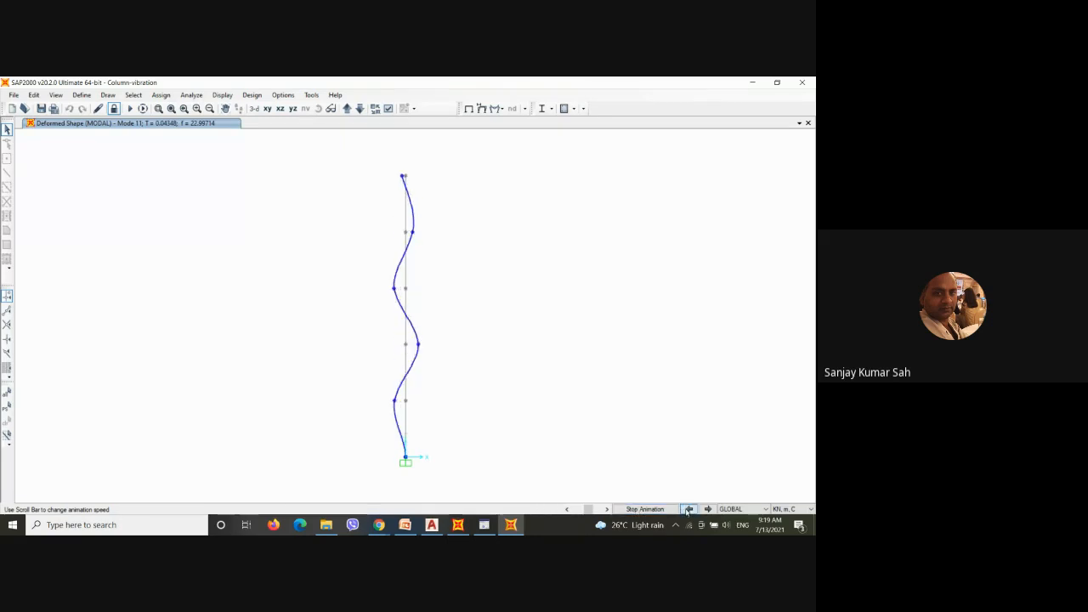
Step: Compare the mode 10 and mode 11 deformed shapes and animate the mode 12 shape
{"action": "left_click", "coordinate": [689, 509]}
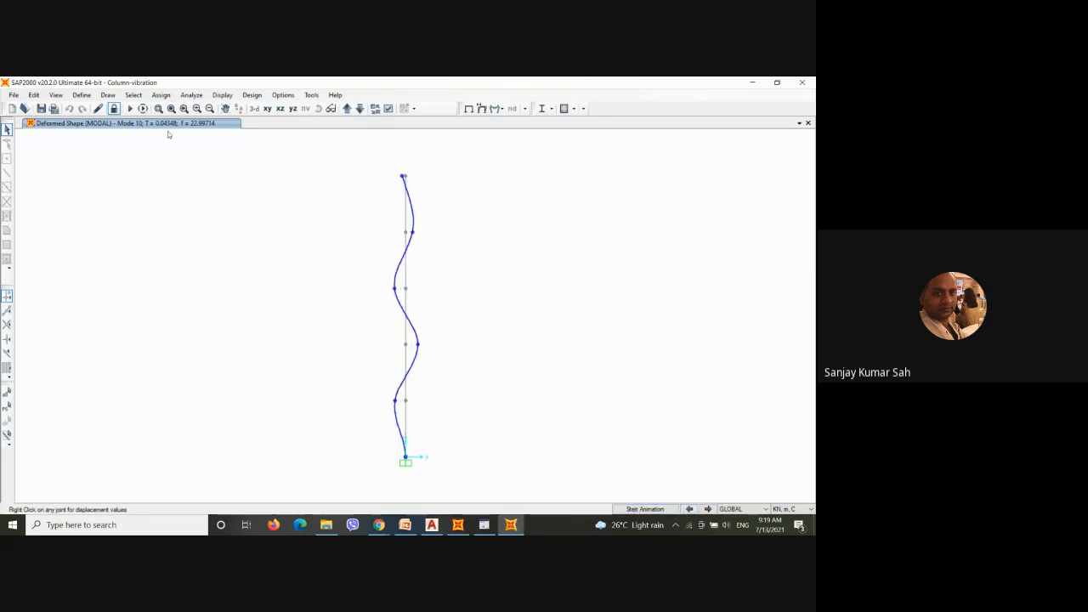
{"action": "left_click", "coordinate": [708, 509]}
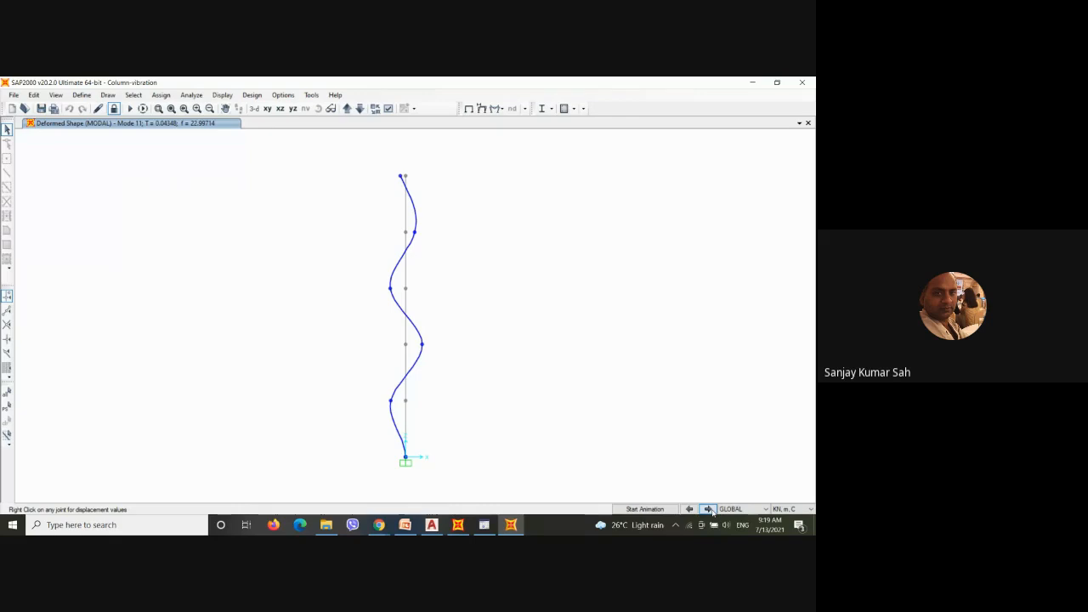
{"action": "left_click", "coordinate": [708, 509]}
{"action": "left_click", "coordinate": [645, 508]}
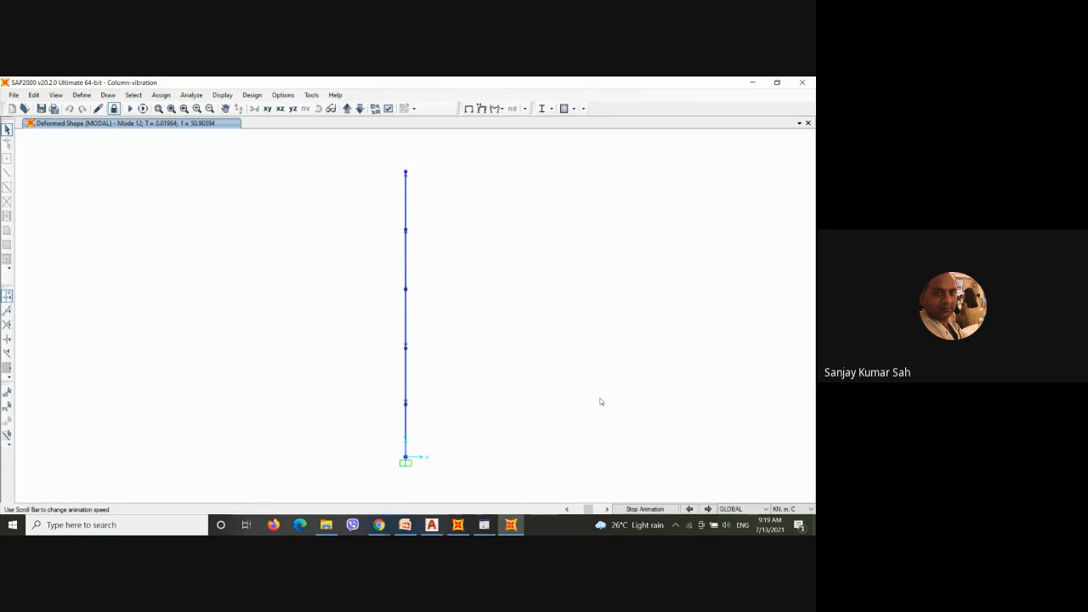
{"action": "left_click", "coordinate": [706, 509]}
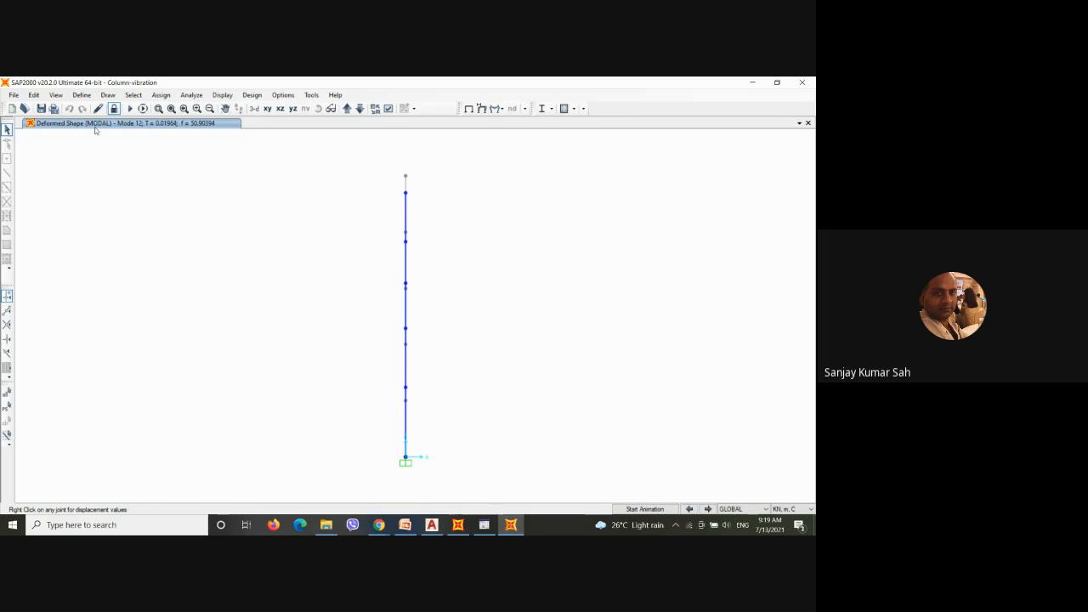
Step: Unlock the model and set the MODAL load case's maximum number of modes to 16
{"action": "left_click", "coordinate": [114, 110]}
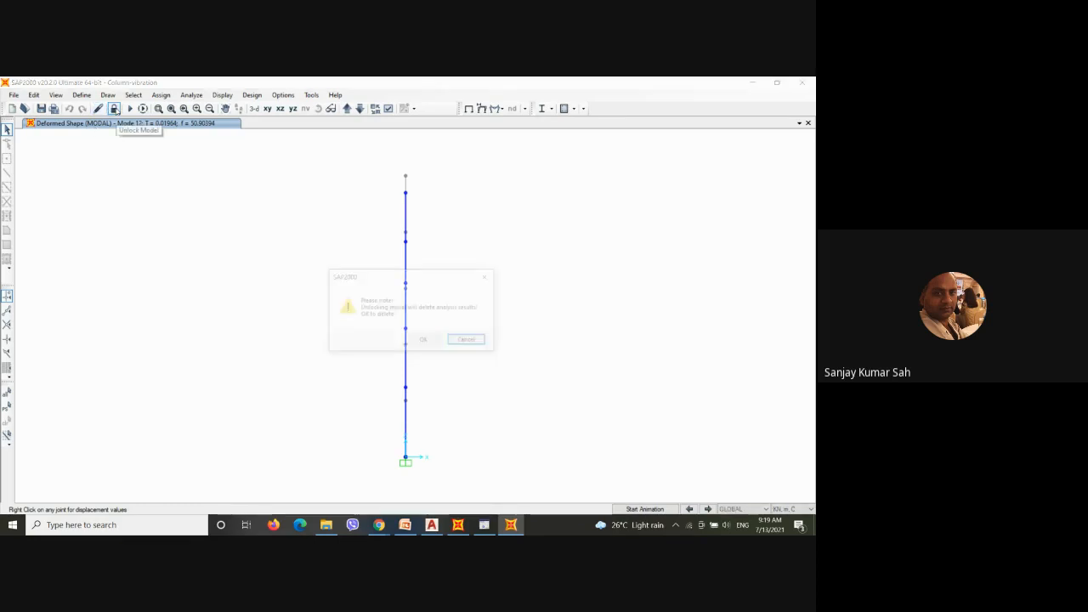
{"action": "left_click", "coordinate": [422, 341]}
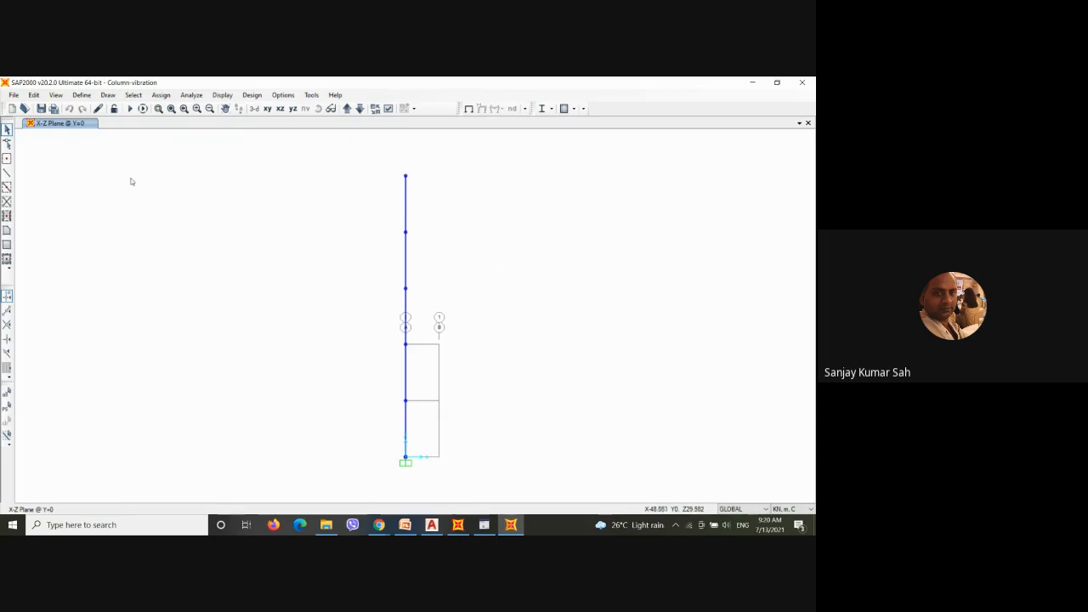
{"action": "left_click", "coordinate": [83, 96]}
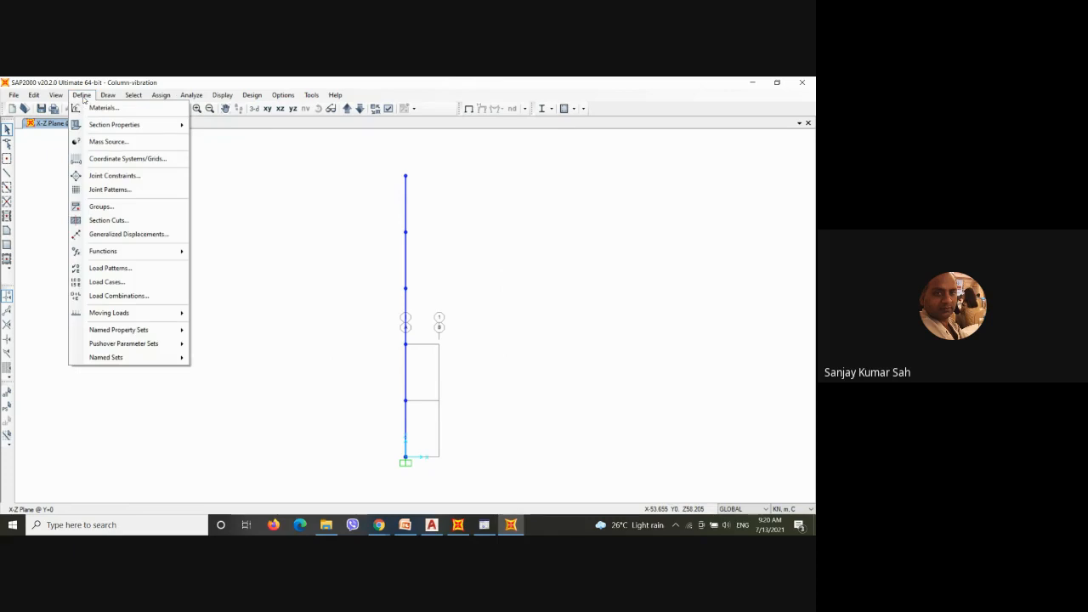
{"action": "left_click", "coordinate": [113, 282]}
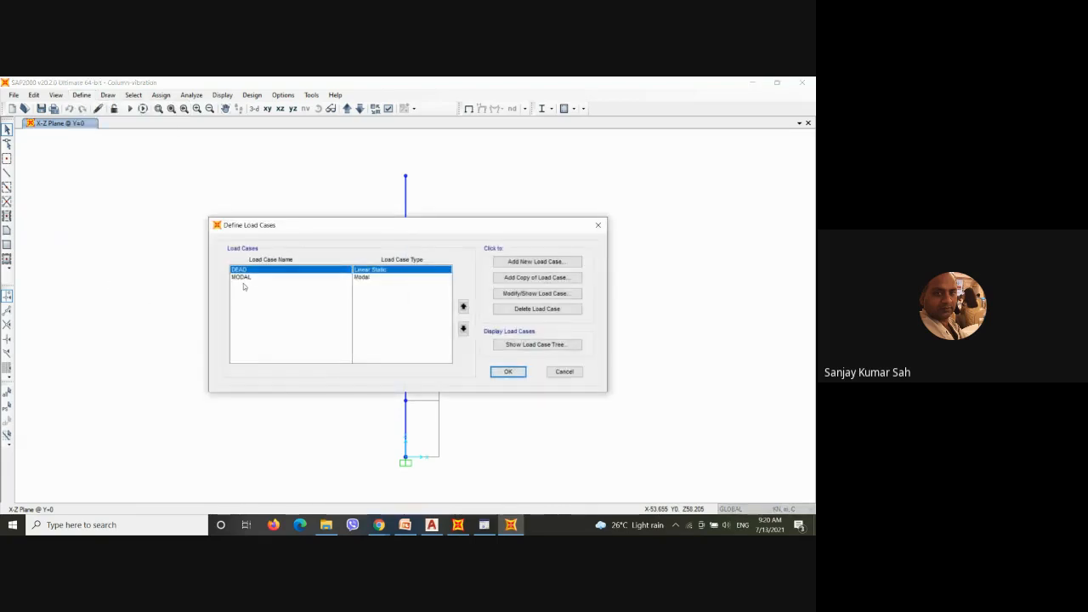
{"action": "left_click", "coordinate": [244, 277]}
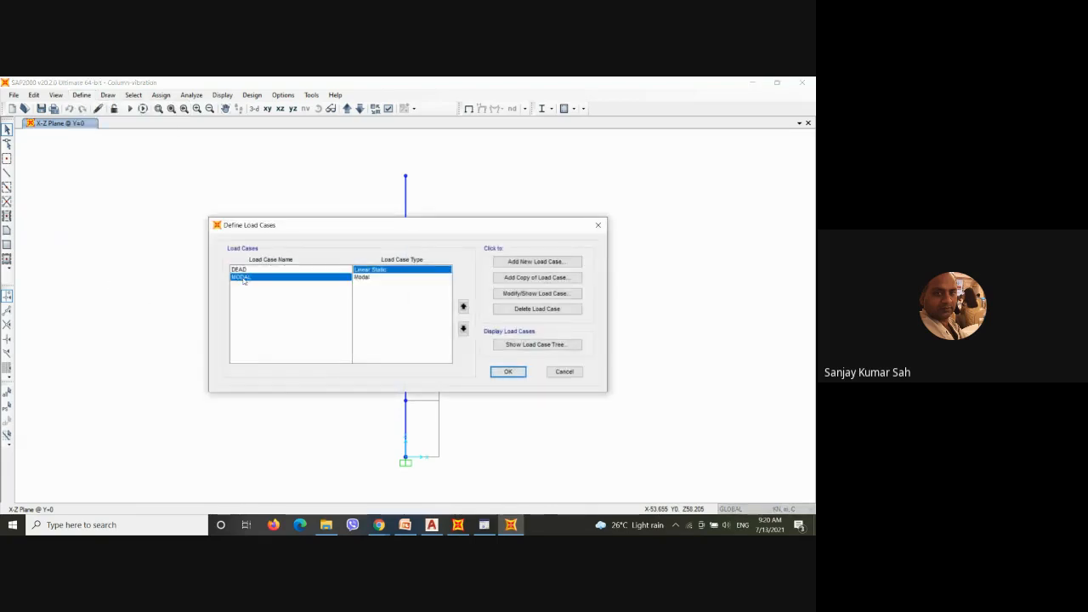
{"action": "left_click", "coordinate": [533, 294]}
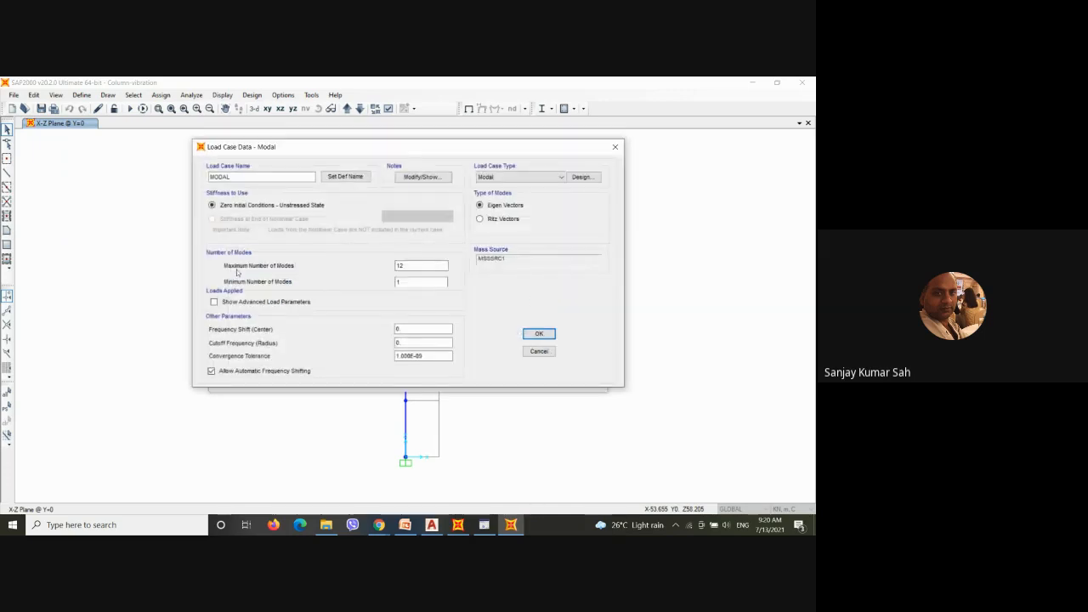
{"action": "double_click", "coordinate": [412, 265]}
{"action": "type", "text": "16"}
{"action": "left_click", "coordinate": [549, 337]}
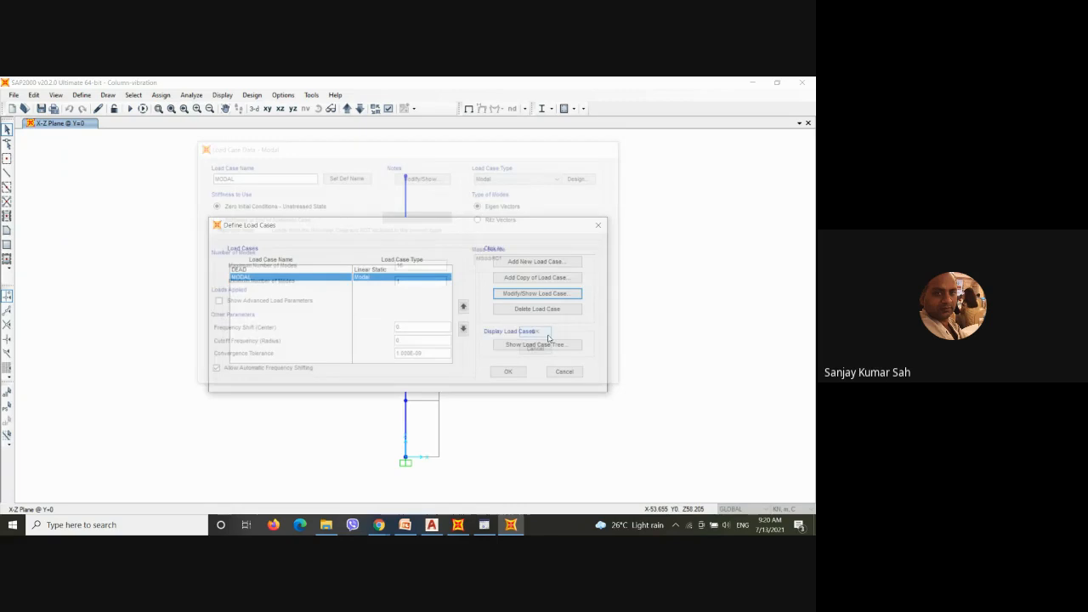
{"action": "left_click", "coordinate": [508, 371]}
Step: Run the DEAD and MODAL load cases and animate the mode 13 deformed shape
{"action": "left_click", "coordinate": [130, 108]}
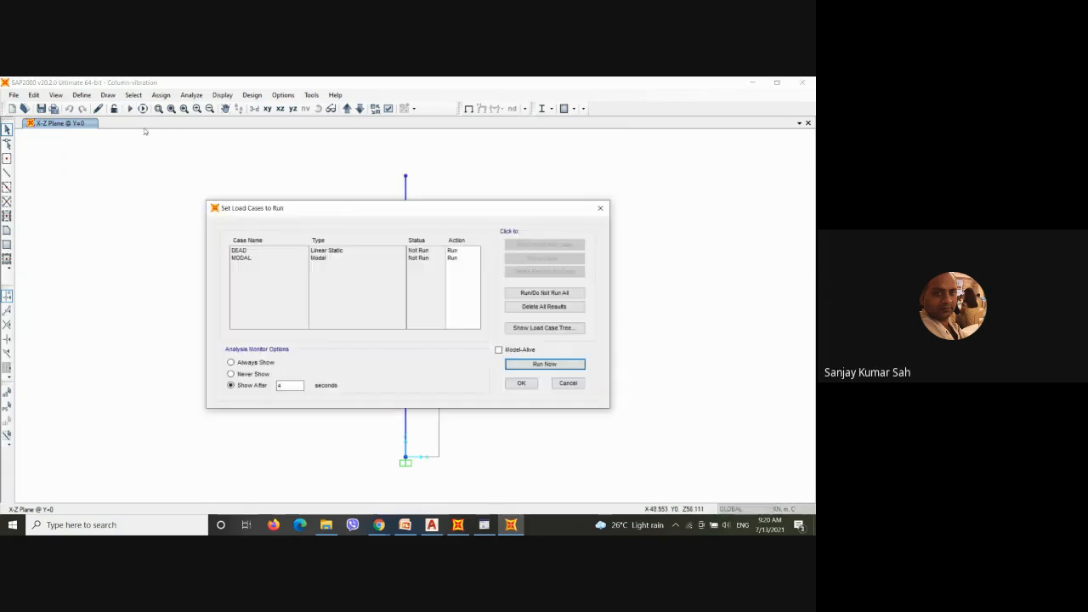
{"action": "left_click", "coordinate": [535, 363]}
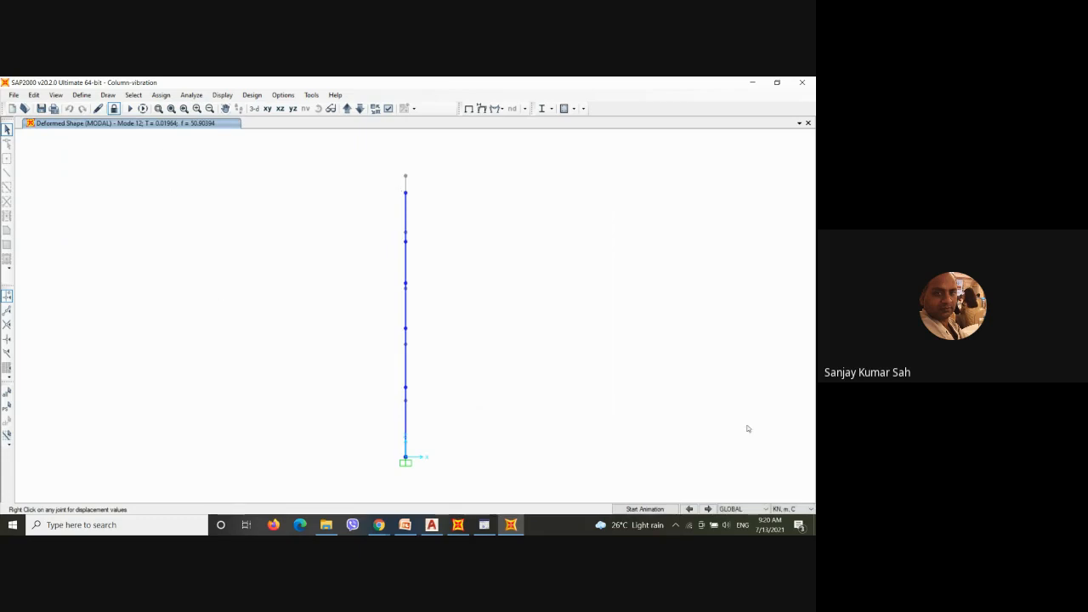
{"action": "left_click", "coordinate": [708, 508]}
{"action": "left_click", "coordinate": [645, 509]}
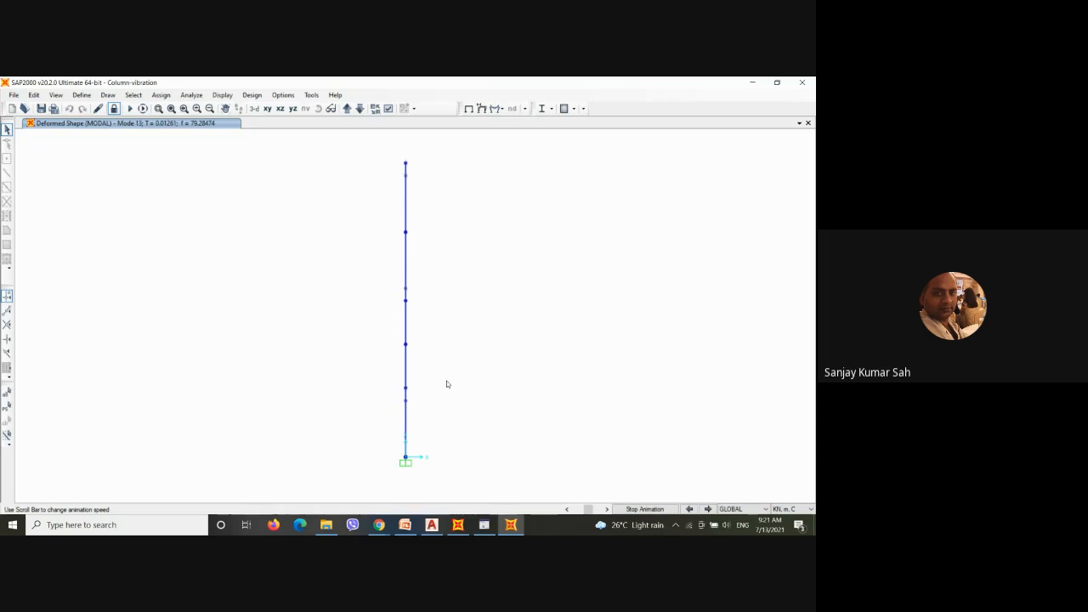
Step: Animate the mode 14 deformed shape of the column and advance to mode 15
{"action": "left_click", "coordinate": [708, 508]}
{"action": "left_click", "coordinate": [660, 510]}
{"action": "left_click", "coordinate": [708, 508]}
{"action": "left_click", "coordinate": [660, 509]}
{"action": "left_click", "coordinate": [710, 509]}
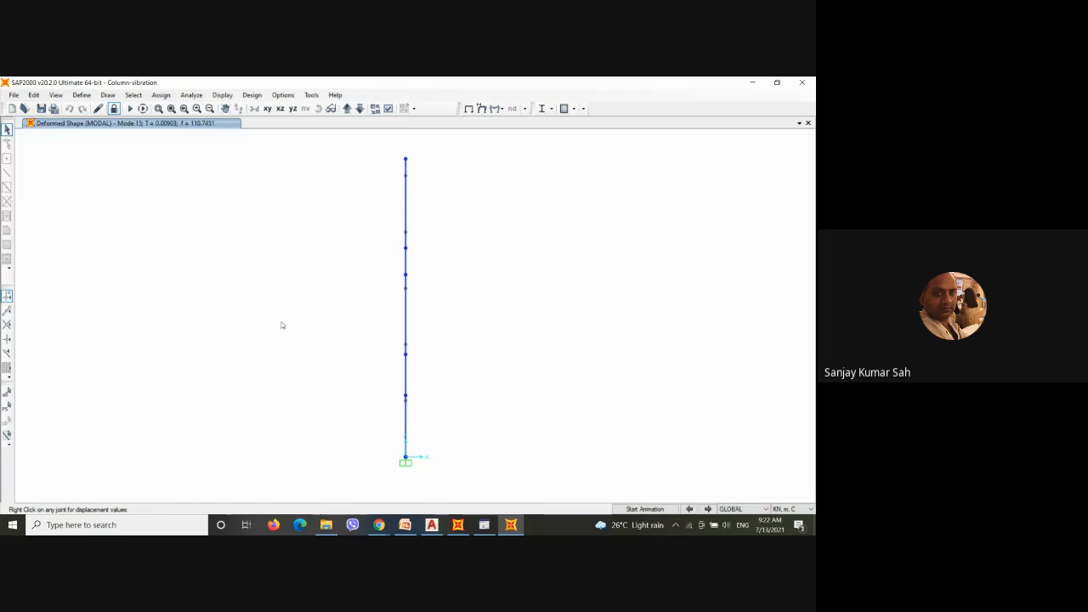
Step: Start a new Grid Only model in KN, m, C with 2 grid lines in each of the X, Y and Z directions
{"action": "left_click", "coordinate": [14, 95]}
{"action": "left_click", "coordinate": [38, 107]}
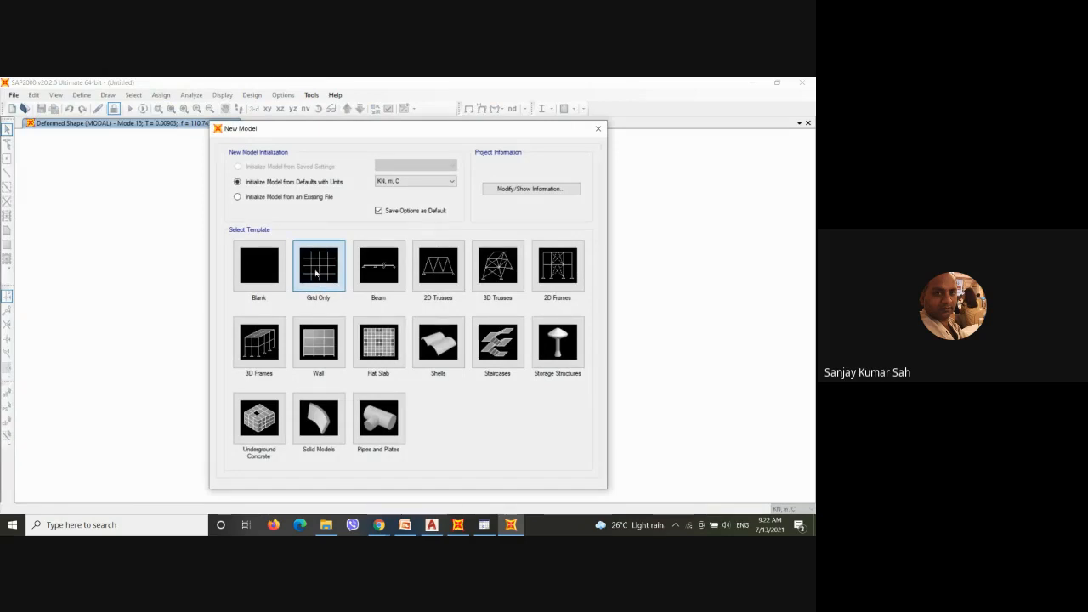
{"action": "left_click", "coordinate": [315, 271]}
{"action": "left_click", "coordinate": [423, 244]}
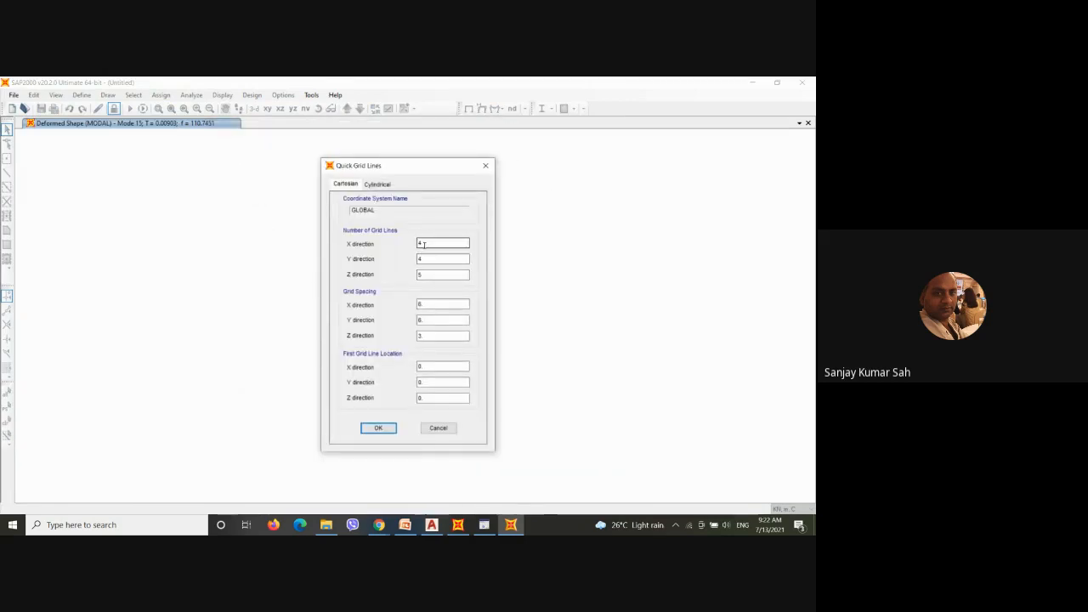
{"action": "double_click", "coordinate": [423, 244]}
{"action": "type", "text": "2"}
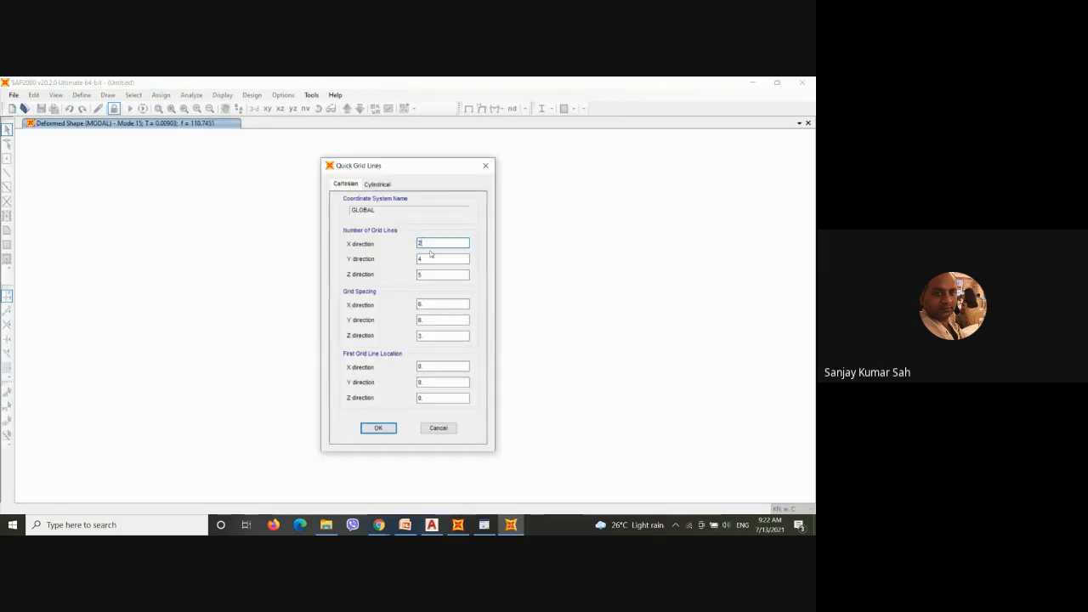
{"action": "double_click", "coordinate": [433, 257]}
{"action": "type", "text": "2"}
{"action": "key", "text": "Tab"}
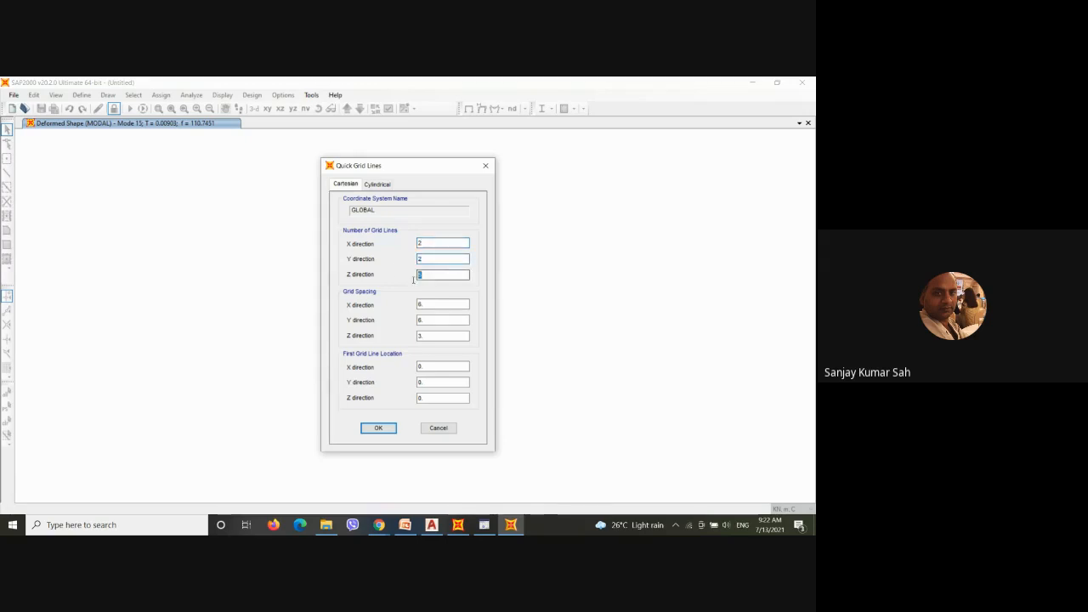
{"action": "type", "text": "2"}
Step: Generate the grid with a 10 m X spacing and keep only the 3-D view open
{"action": "double_click", "coordinate": [420, 304]}
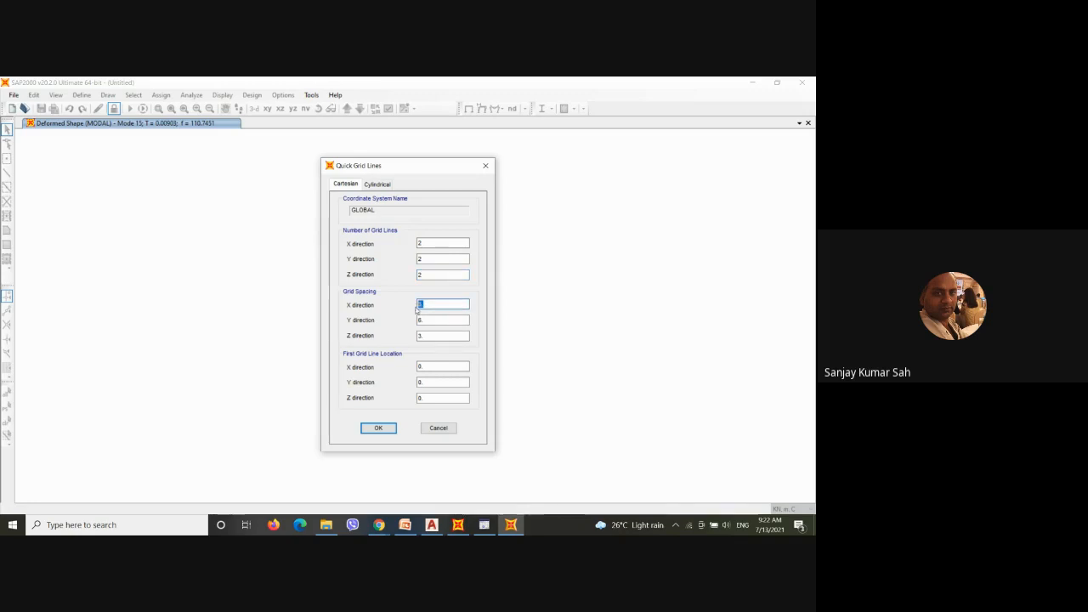
{"action": "type", "text": "10"}
{"action": "key", "text": "Tab"}
{"action": "left_click", "coordinate": [387, 429]}
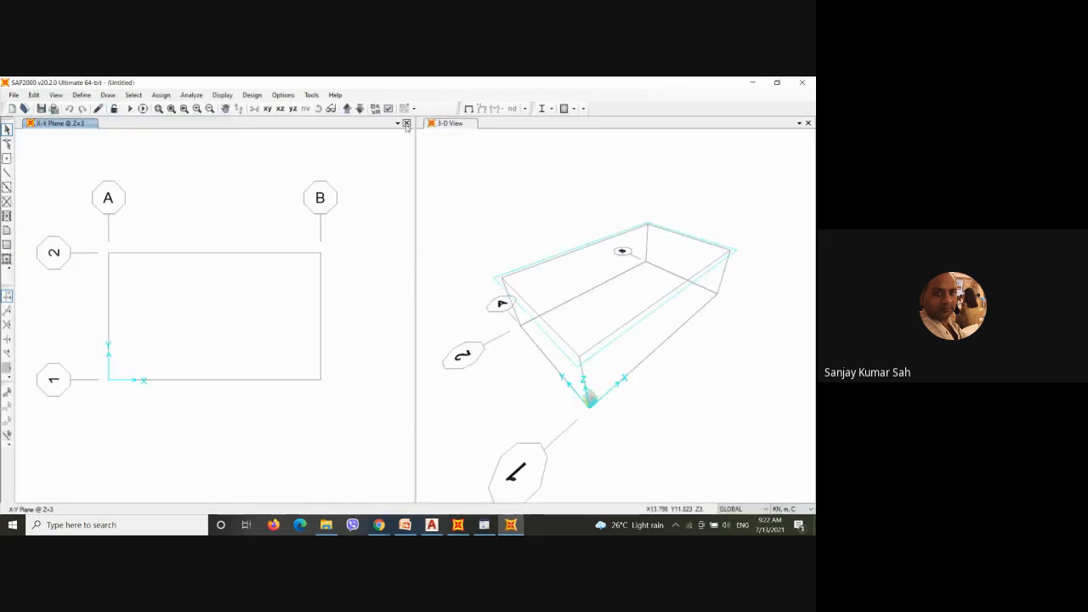
{"action": "left_click", "coordinate": [407, 124]}
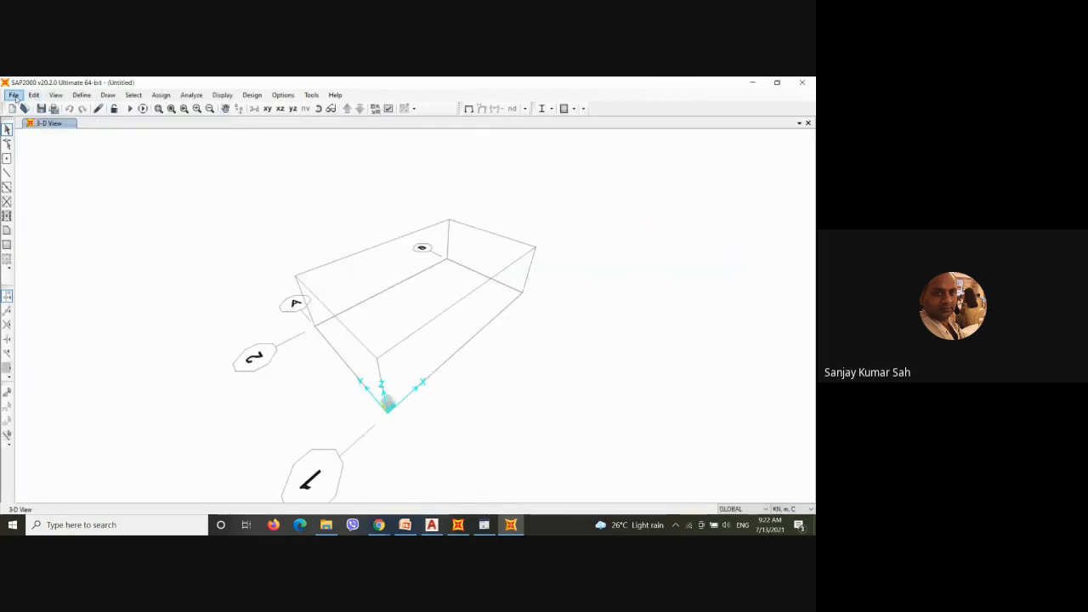
Step: Delete the 4000Psi material from the defined materials
{"action": "left_click", "coordinate": [78, 96]}
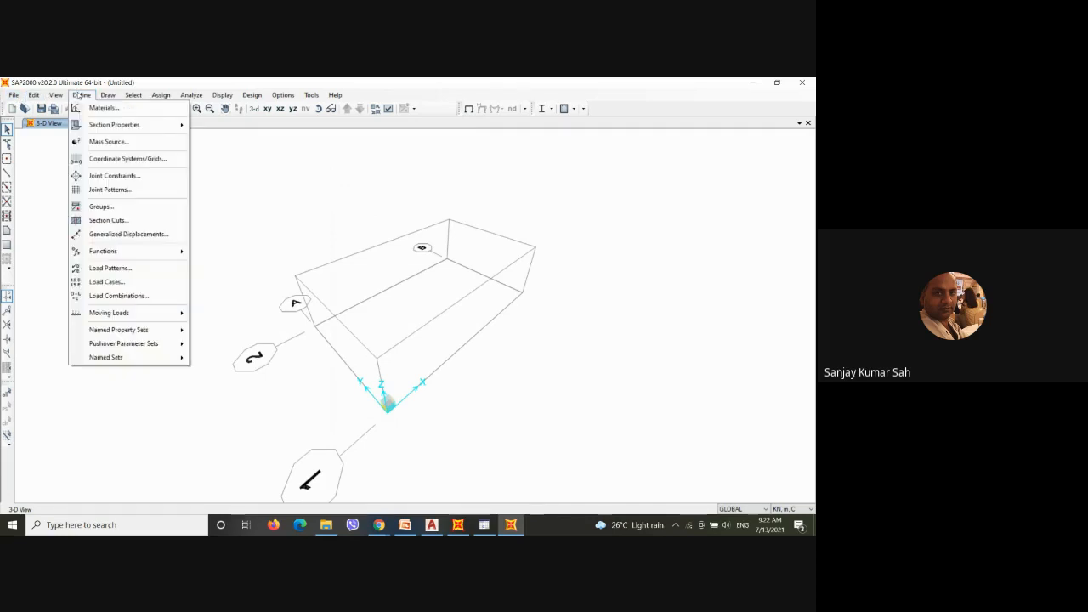
{"action": "left_click", "coordinate": [128, 108]}
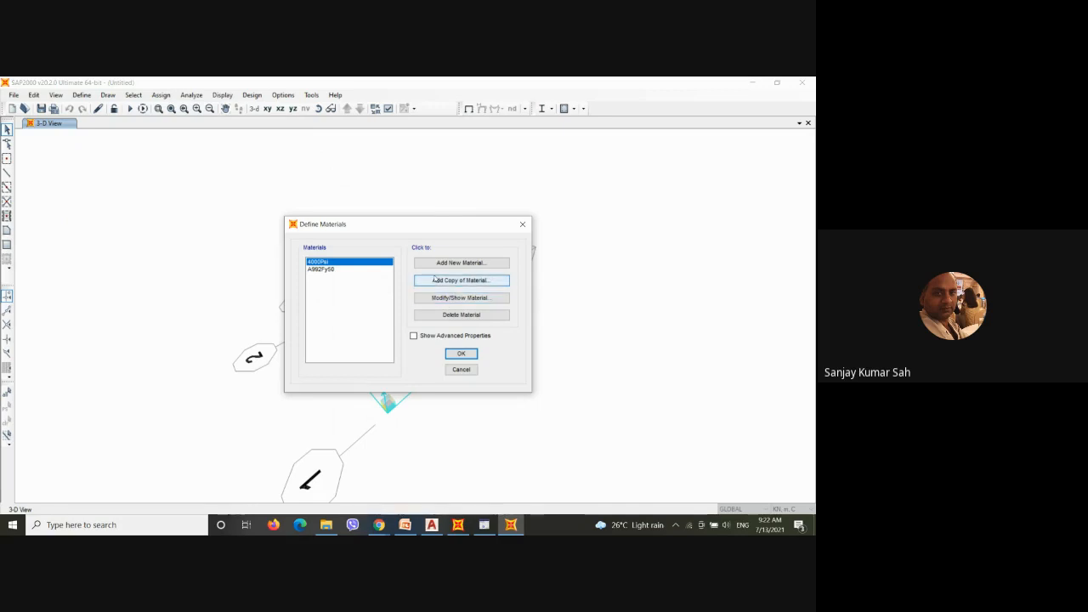
{"action": "left_click", "coordinate": [453, 318]}
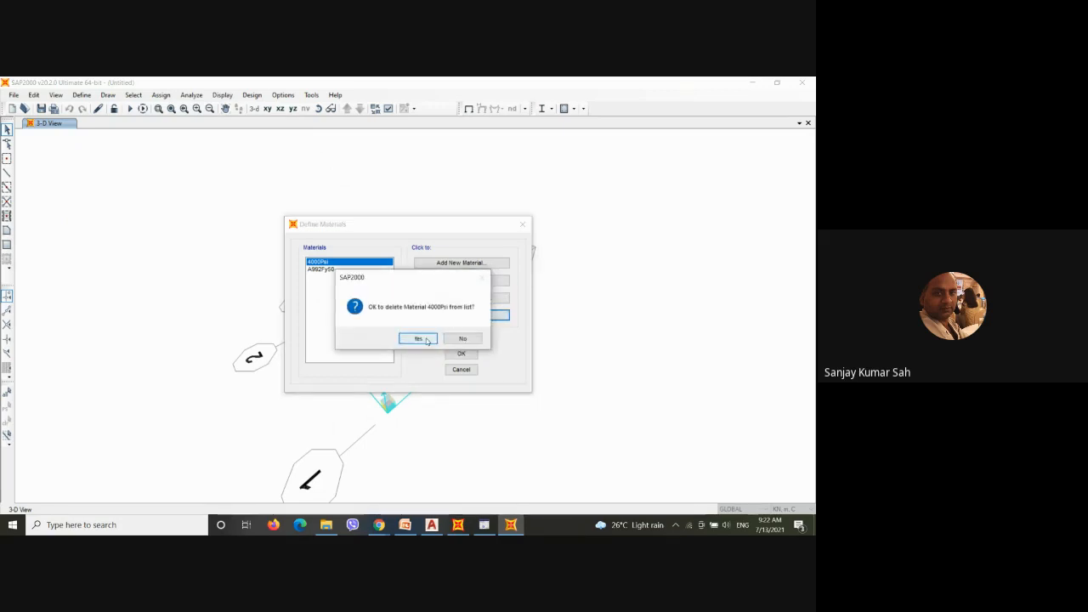
{"action": "left_click", "coordinate": [418, 338]}
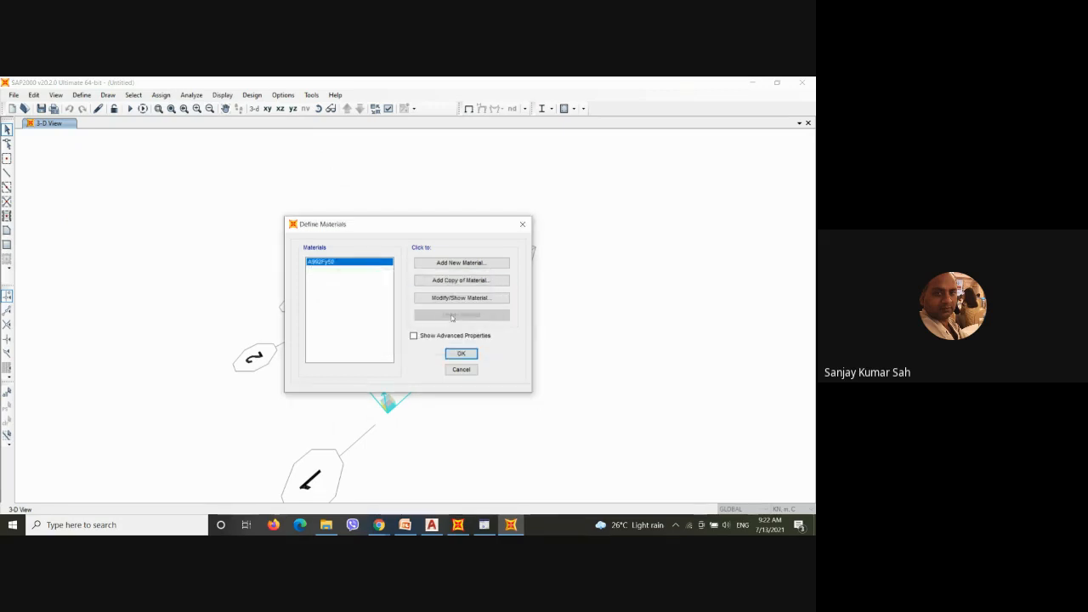
Step: Add an M30 concrete material from the India region using the Indian standard
{"action": "left_click", "coordinate": [449, 267]}
{"action": "left_click", "coordinate": [403, 279]}
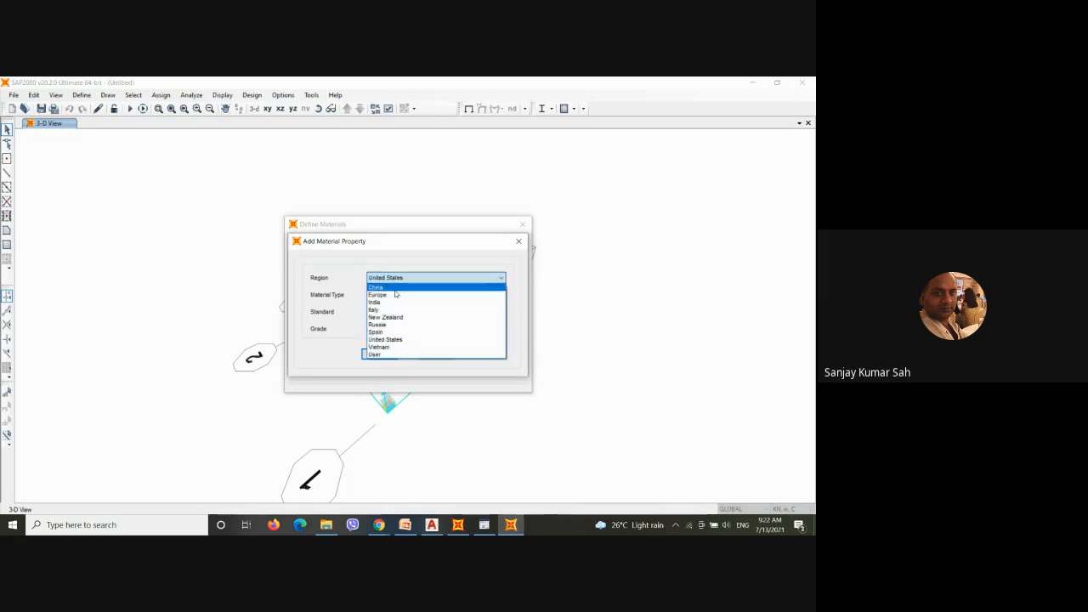
{"action": "left_click", "coordinate": [406, 298]}
{"action": "left_click", "coordinate": [406, 295]}
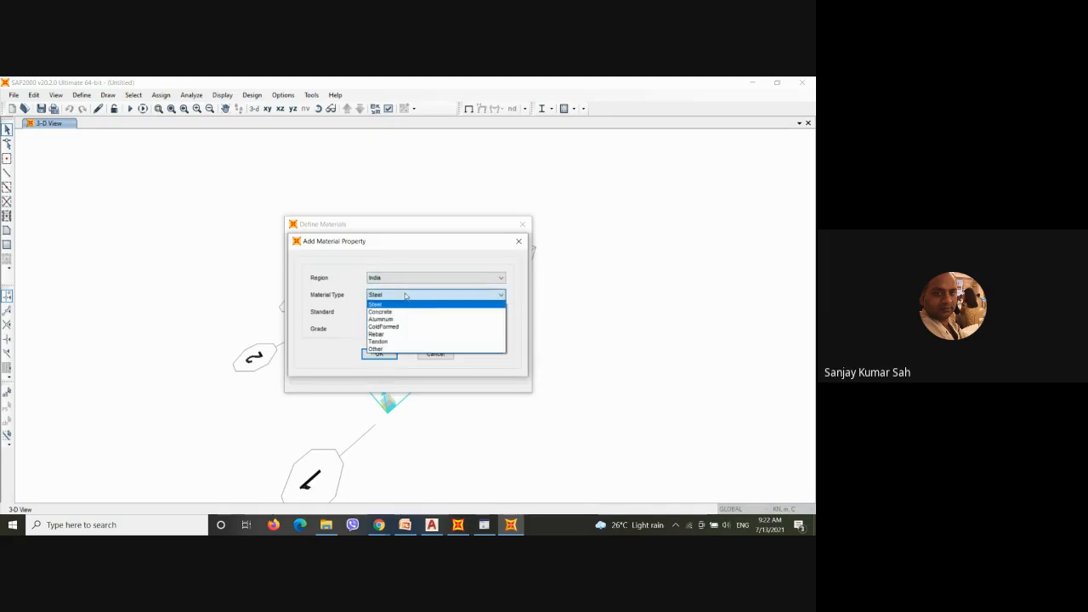
{"action": "left_click", "coordinate": [398, 313]}
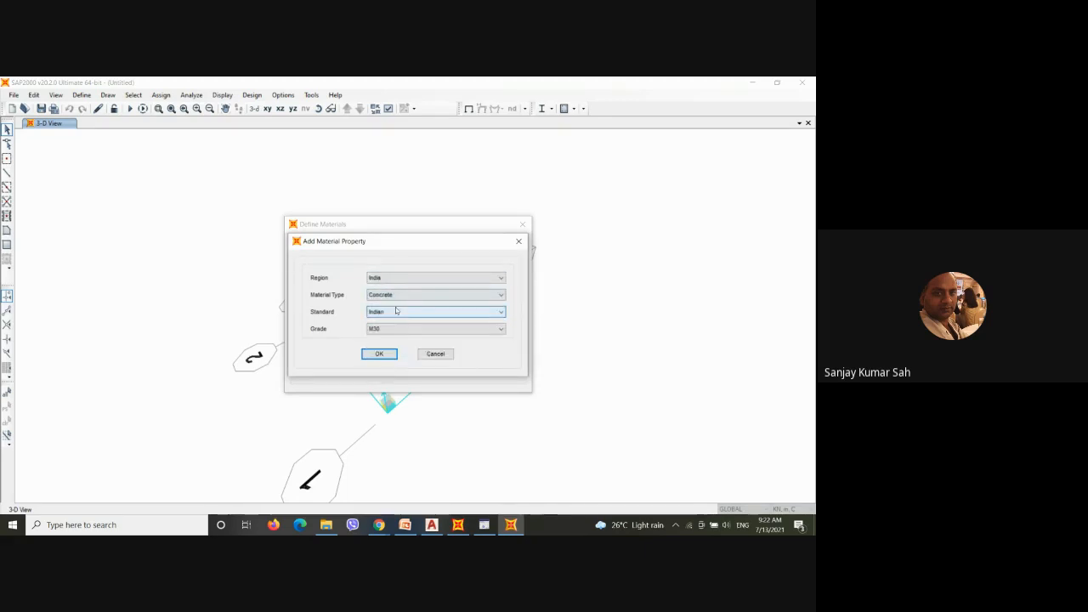
{"action": "left_click", "coordinate": [380, 352]}
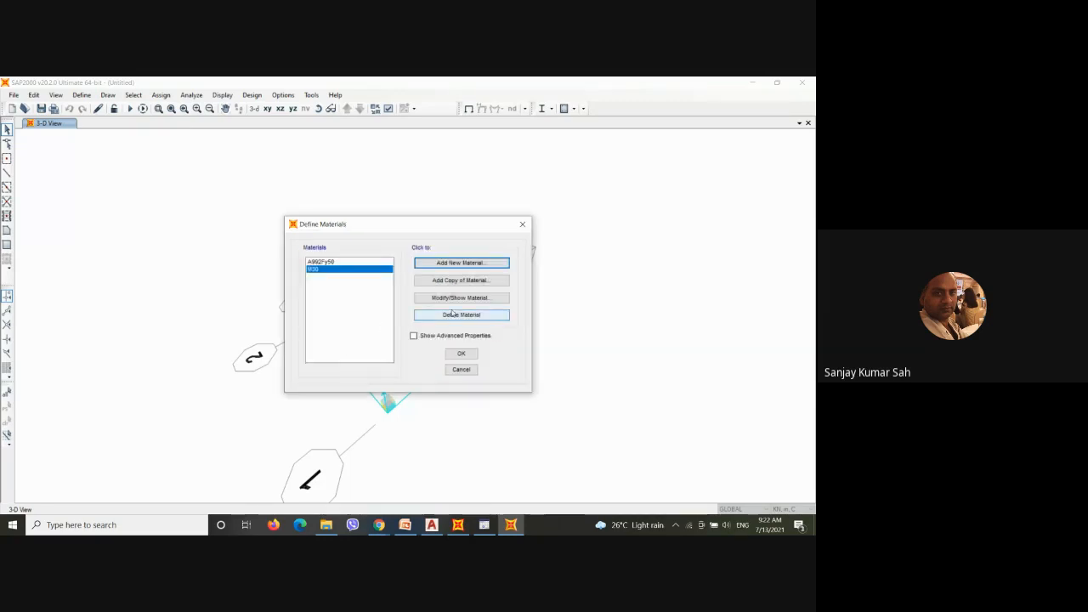
Step: Delete the A992Fy50 material and accept the material definitions
{"action": "left_click", "coordinate": [346, 261]}
{"action": "left_click", "coordinate": [446, 317]}
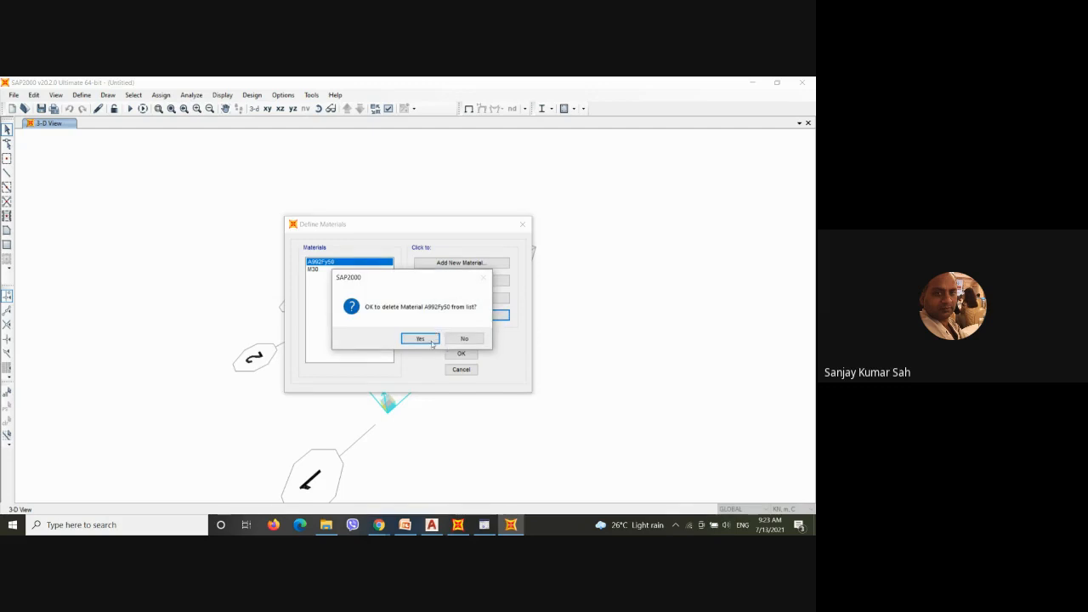
{"action": "left_click", "coordinate": [421, 341]}
{"action": "left_click", "coordinate": [463, 355]}
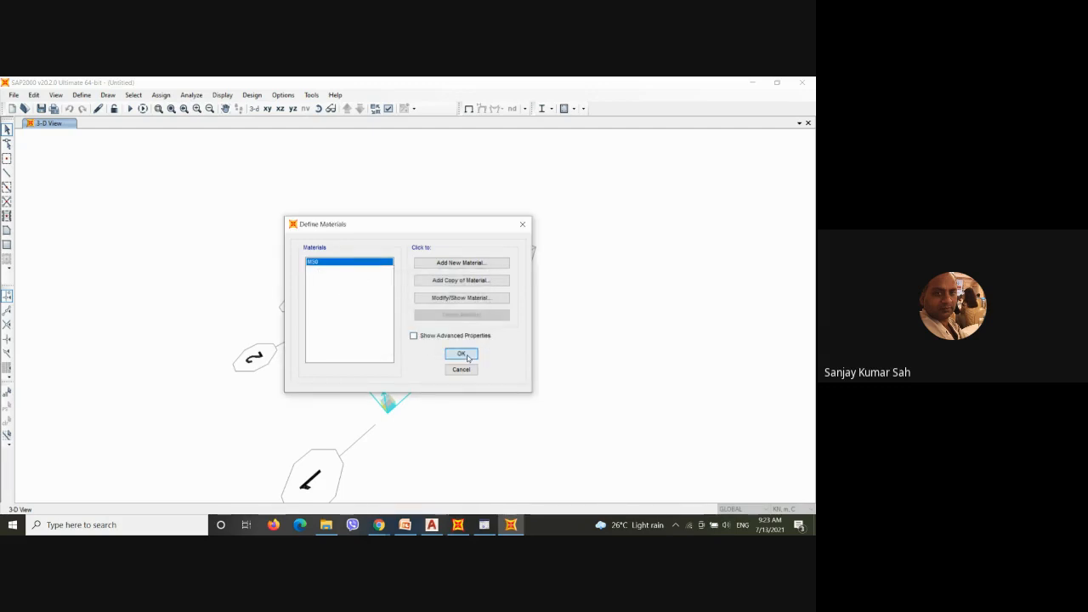
Step: Start a new frame section property of the concrete type with a rectangular shape
{"action": "left_click", "coordinate": [82, 96]}
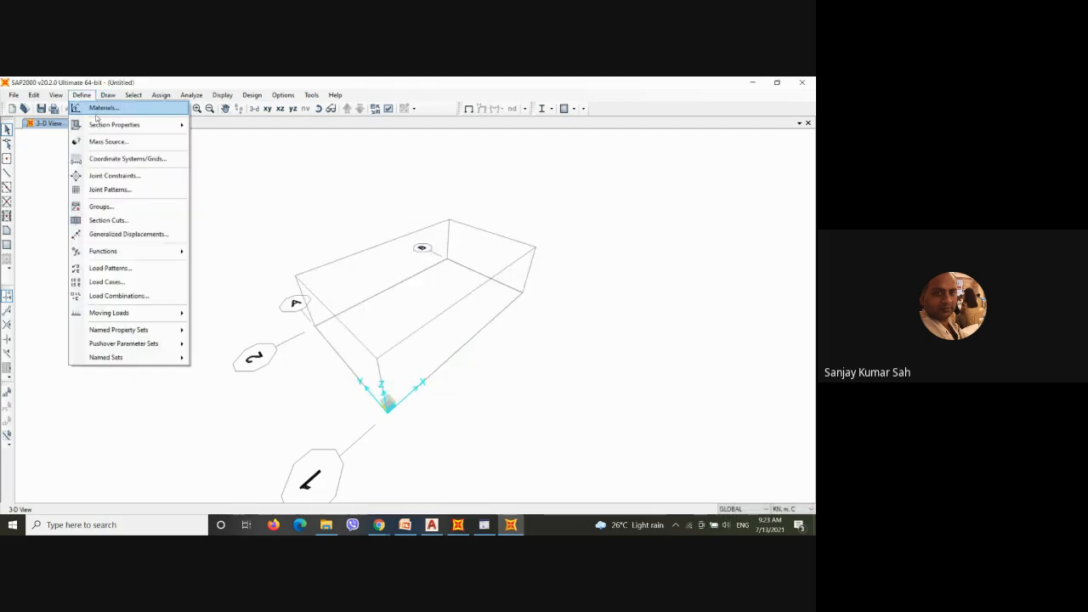
{"action": "mouse_move", "coordinate": [115, 128]}
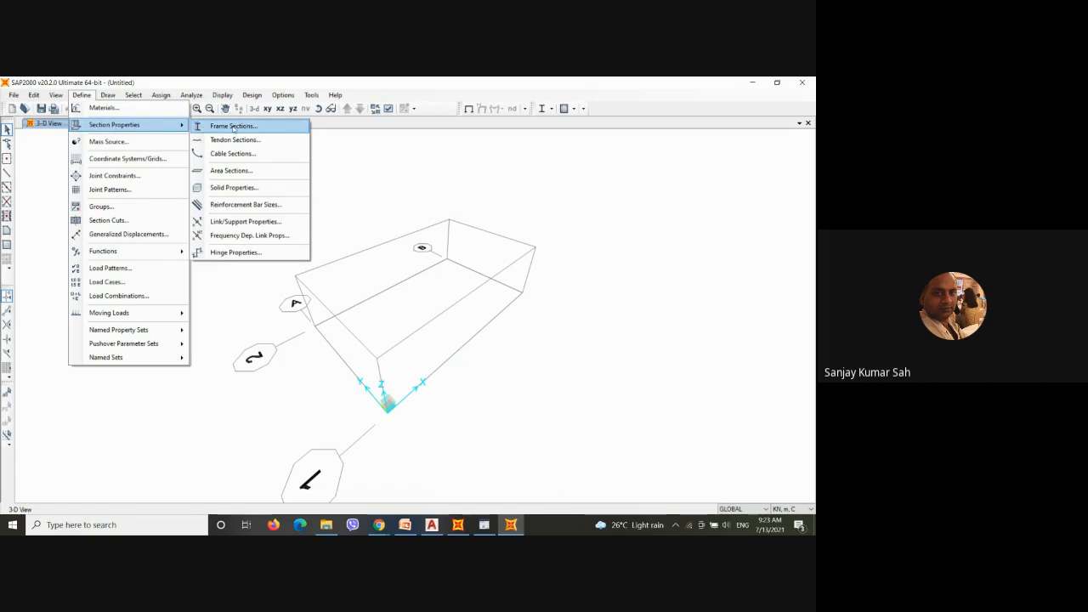
{"action": "left_click", "coordinate": [233, 128]}
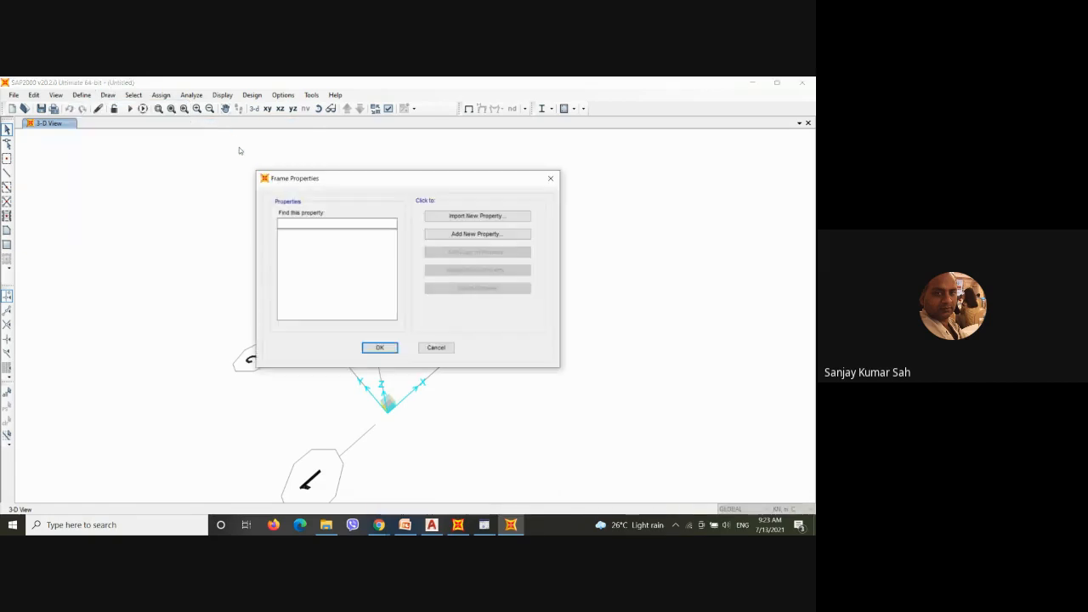
{"action": "left_click", "coordinate": [459, 234]}
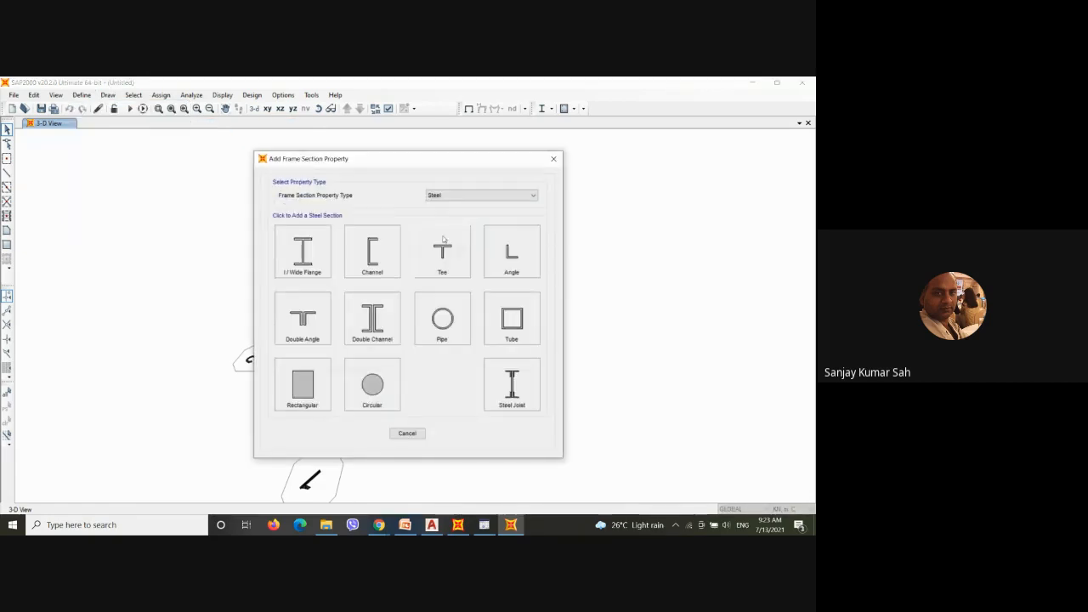
{"action": "left_click", "coordinate": [459, 195]}
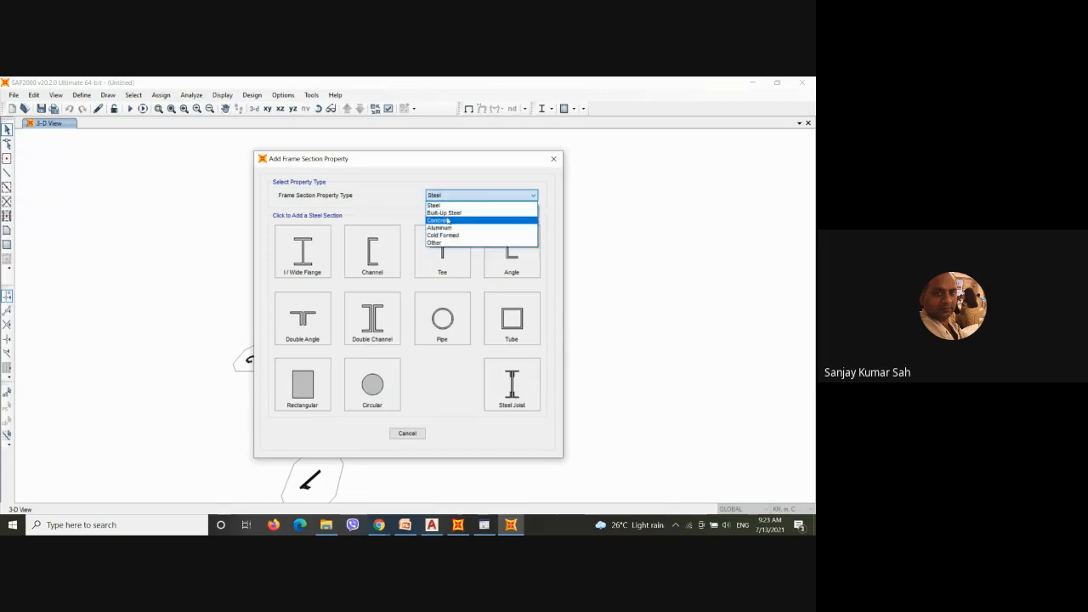
{"action": "left_click", "coordinate": [447, 220]}
{"action": "left_click", "coordinate": [306, 251]}
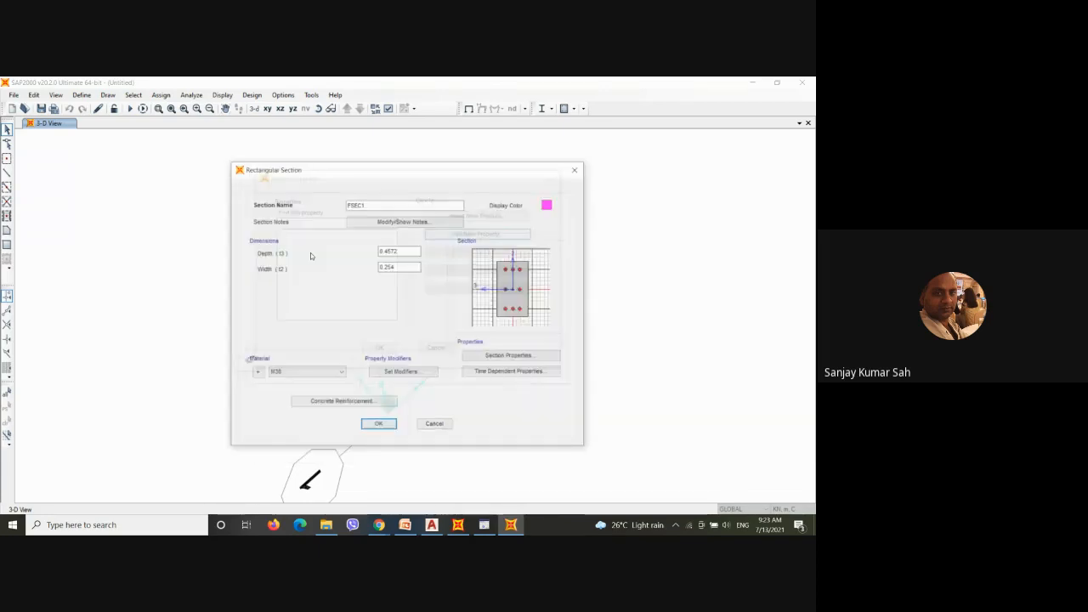
Step: Set the rectangular section's depth to 0.4 m and width to 0.6 m, and accept the frame properties
{"action": "left_click_drag", "start_coordinate": [412, 252], "coordinate": [364, 256]}
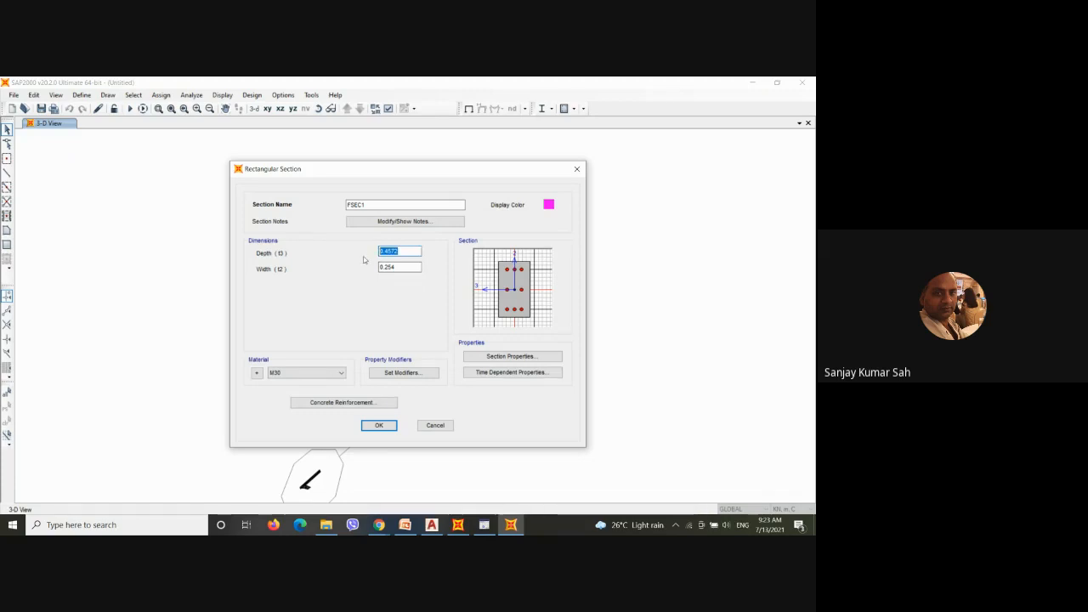
{"action": "key", "text": "BackSpace"}
{"action": "key", "text": "Tab"}
{"action": "type", "text": "0"}
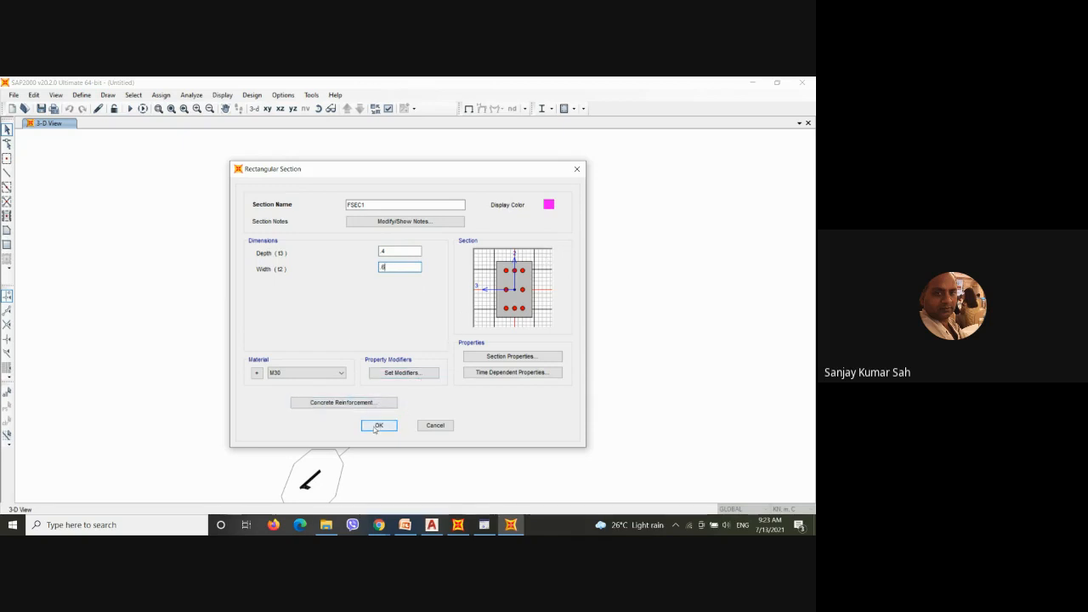
{"action": "left_click", "coordinate": [378, 426]}
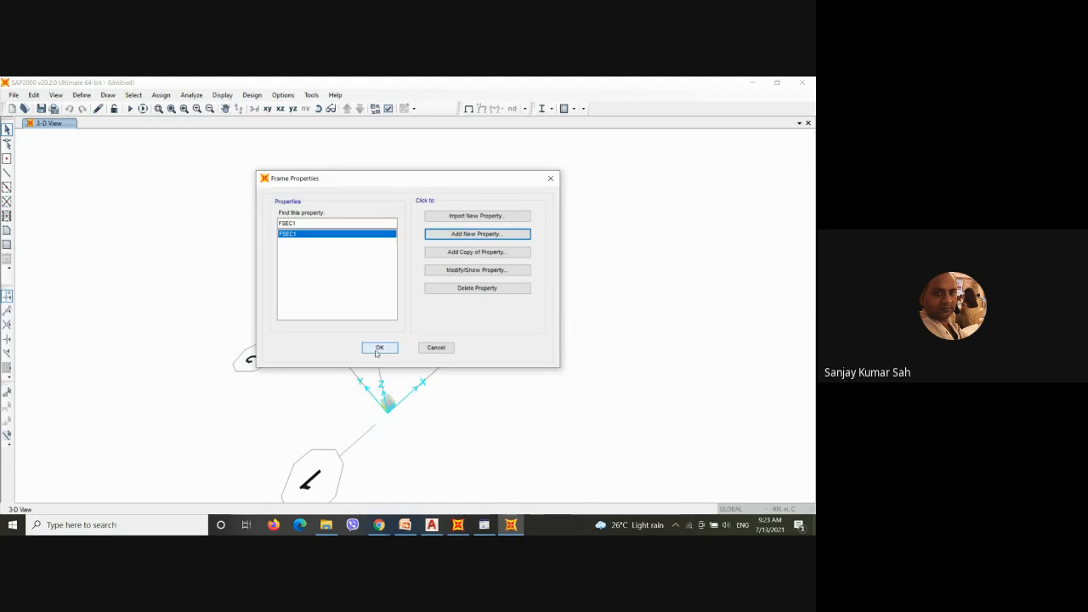
{"action": "left_click", "coordinate": [379, 348]}
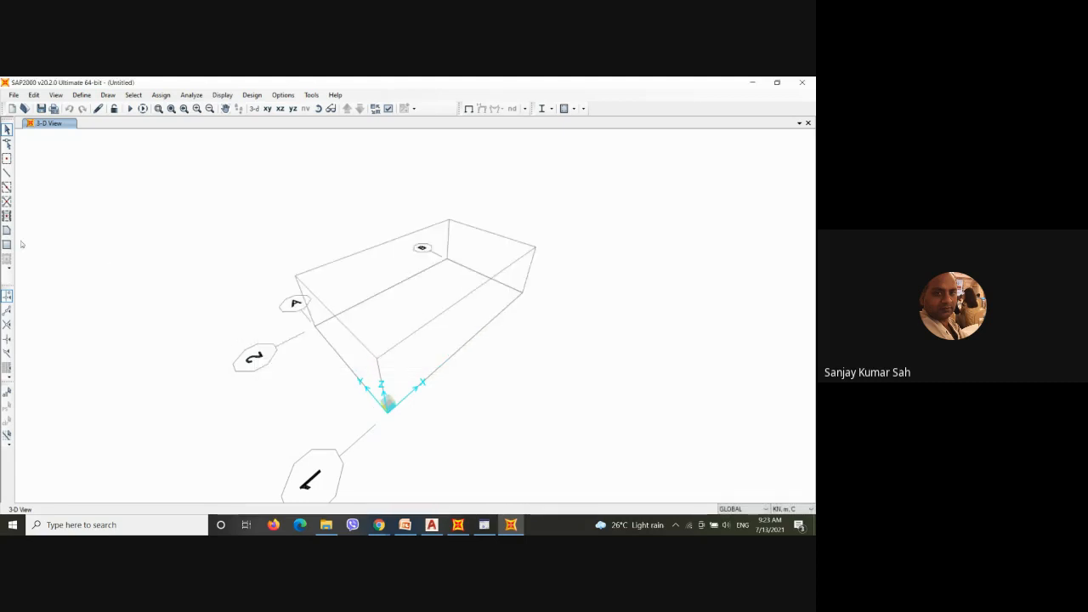
Step: Hide the coordinate axes in the 3-D view
{"action": "left_click", "coordinate": [55, 95]}
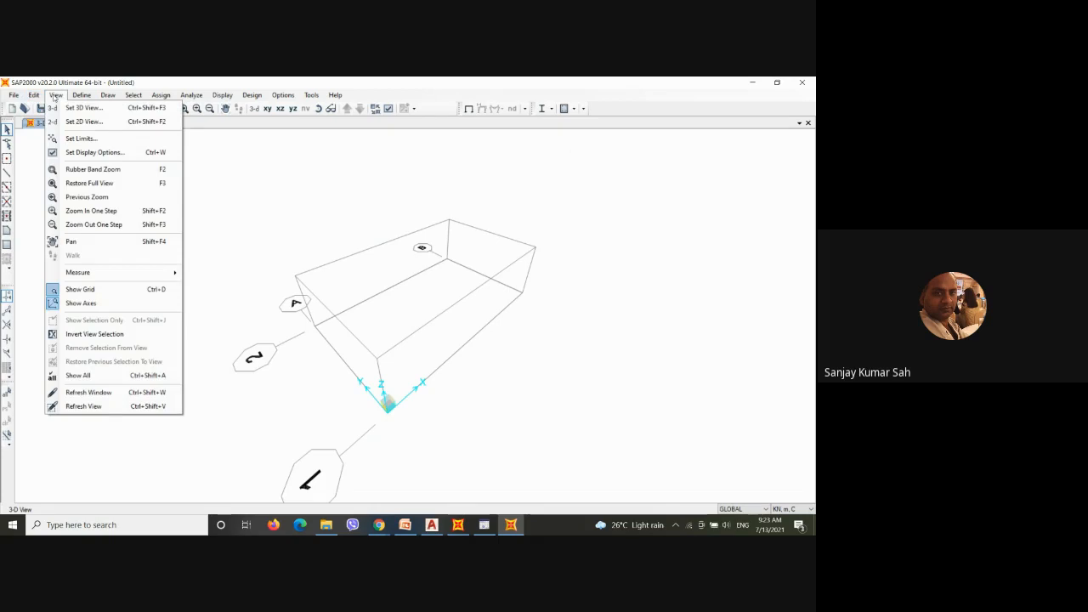
{"action": "left_click", "coordinate": [79, 304]}
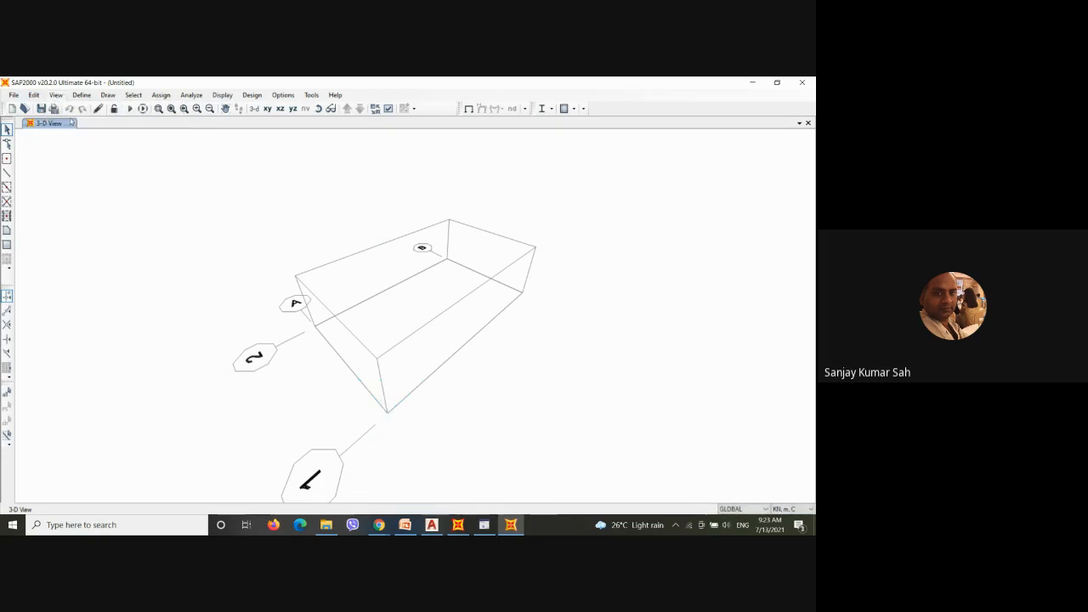
{"action": "left_click", "coordinate": [7, 173]}
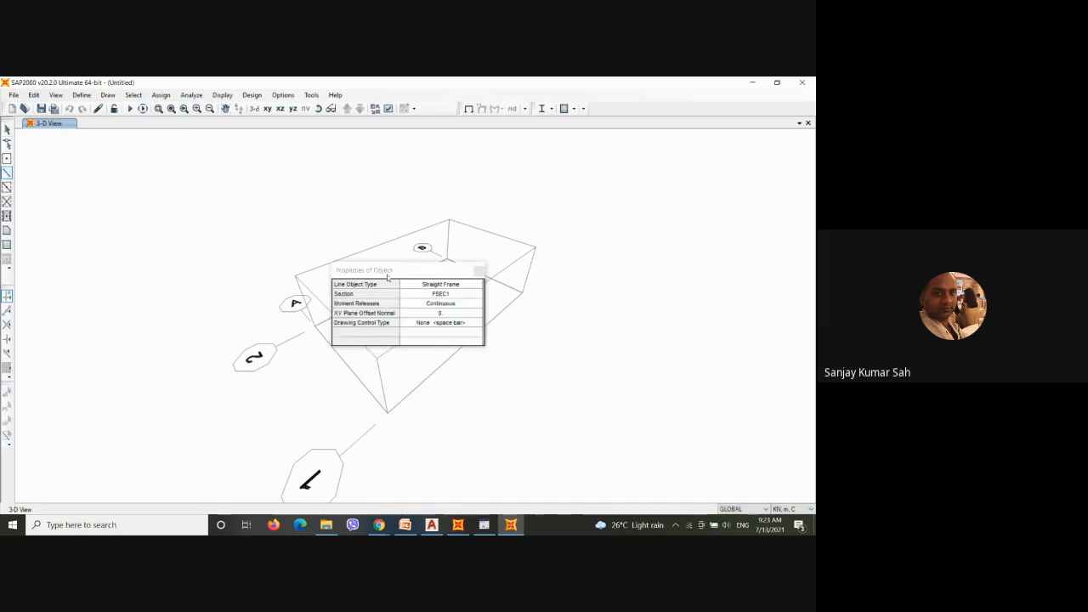
{"action": "left_click_drag", "start_coordinate": [386, 275], "coordinate": [124, 240]}
{"action": "left_click", "coordinate": [193, 262]}
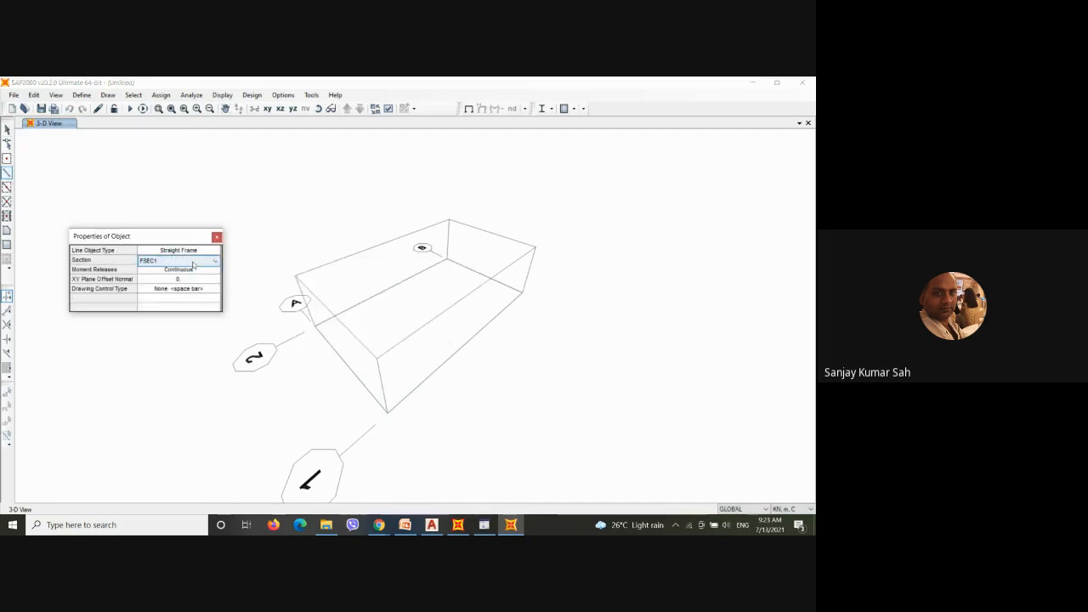
{"action": "left_click", "coordinate": [194, 262]}
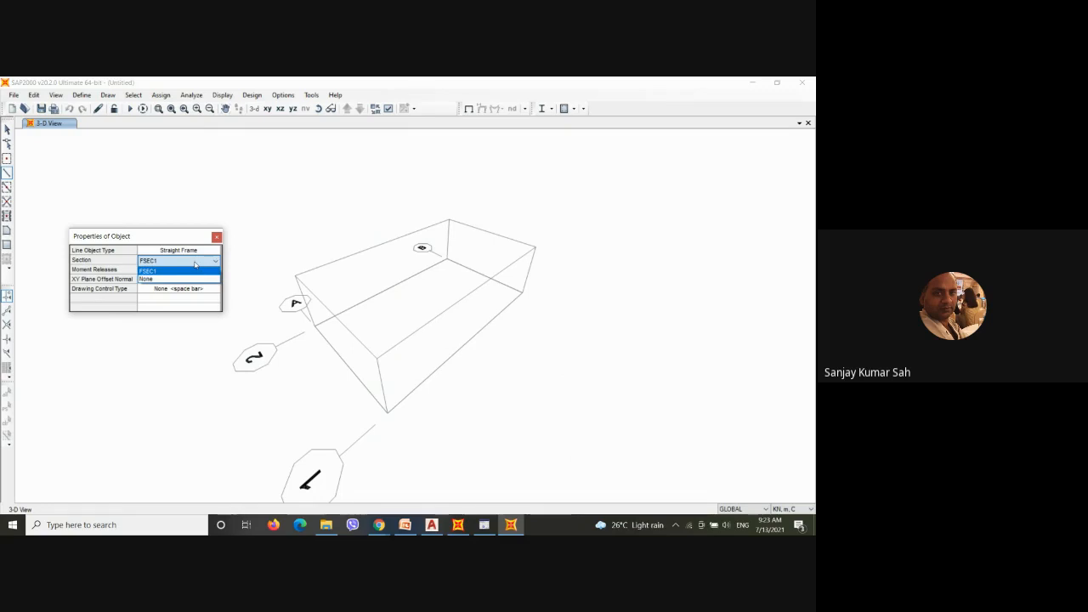
{"action": "left_click", "coordinate": [194, 263]}
{"action": "left_click", "coordinate": [284, 187]}
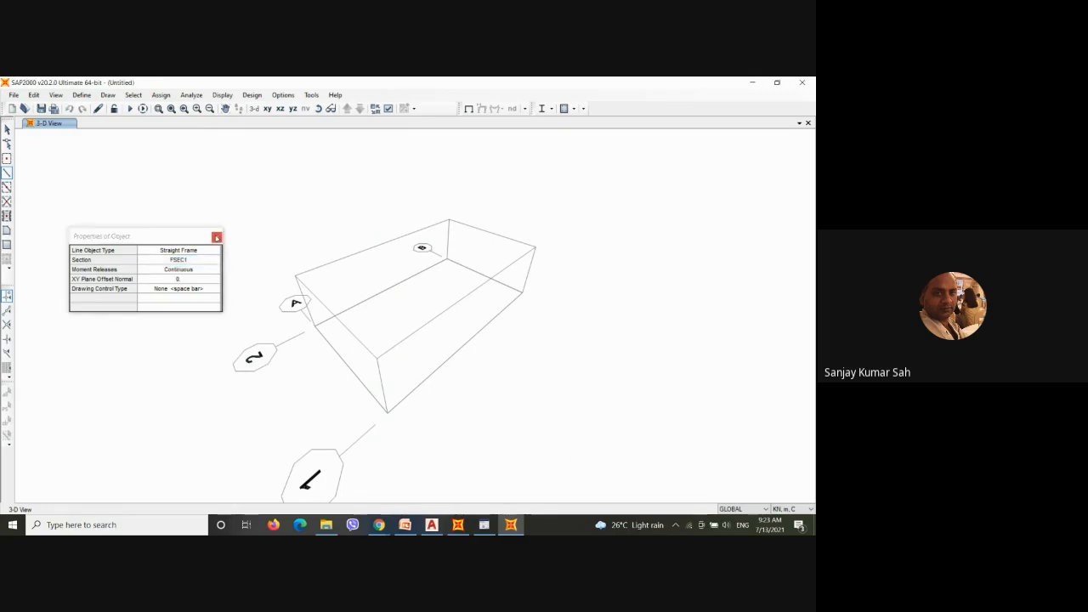
{"action": "left_click", "coordinate": [216, 237]}
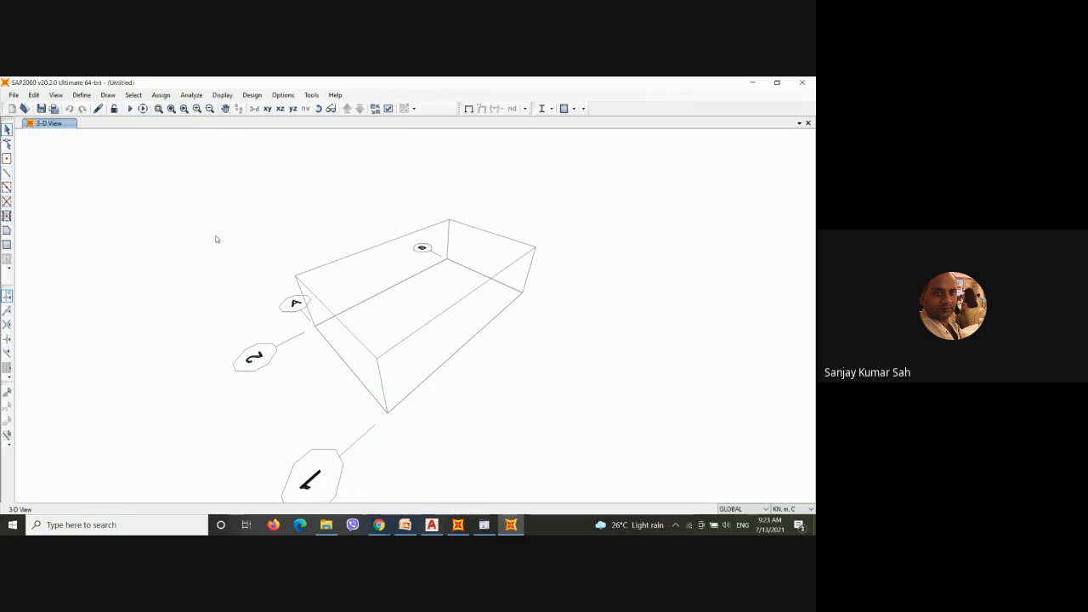
Step: Rename the FSEC1 frame section as B 400x600 and accept the frame properties
{"action": "left_click", "coordinate": [85, 95]}
{"action": "mouse_move", "coordinate": [119, 125]}
{"action": "left_click", "coordinate": [226, 125]}
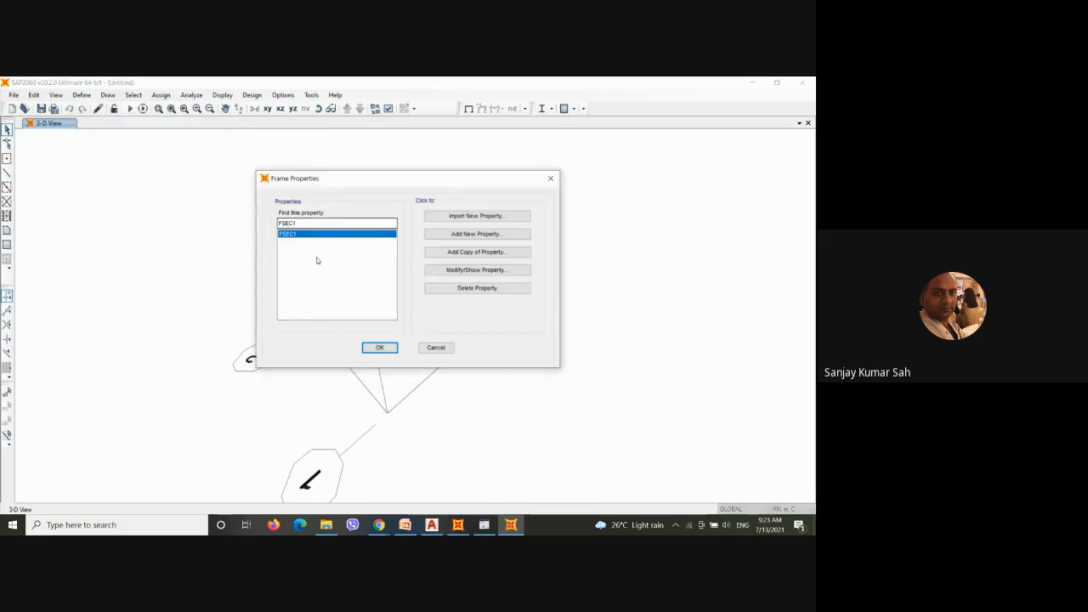
{"action": "left_click", "coordinate": [465, 272]}
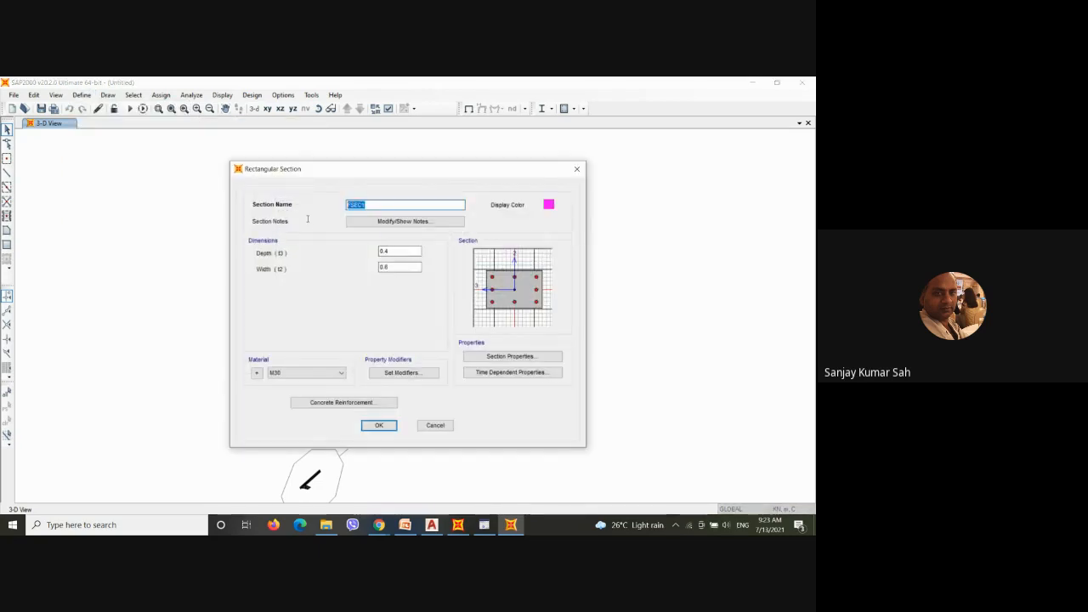
{"action": "type", "text": "B 400x600"}
{"action": "left_click", "coordinate": [379, 426]}
{"action": "left_click", "coordinate": [379, 347]}
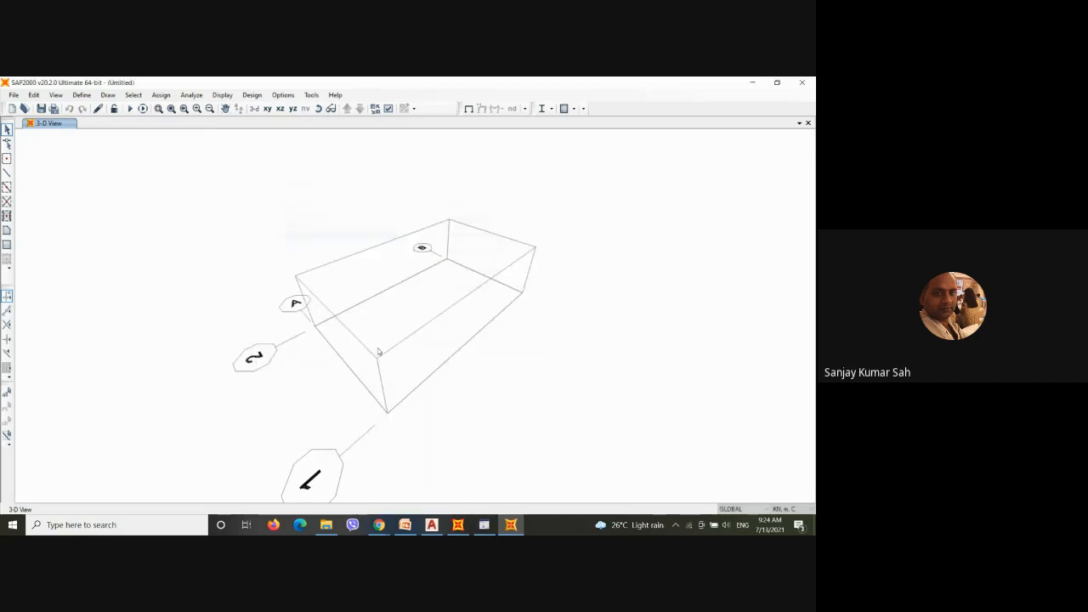
Step: Draw a straight B 400x600 frame along the X axis from the origin to the grid point at X = 10 m
{"action": "left_click", "coordinate": [7, 172]}
{"action": "left_click", "coordinate": [388, 411]}
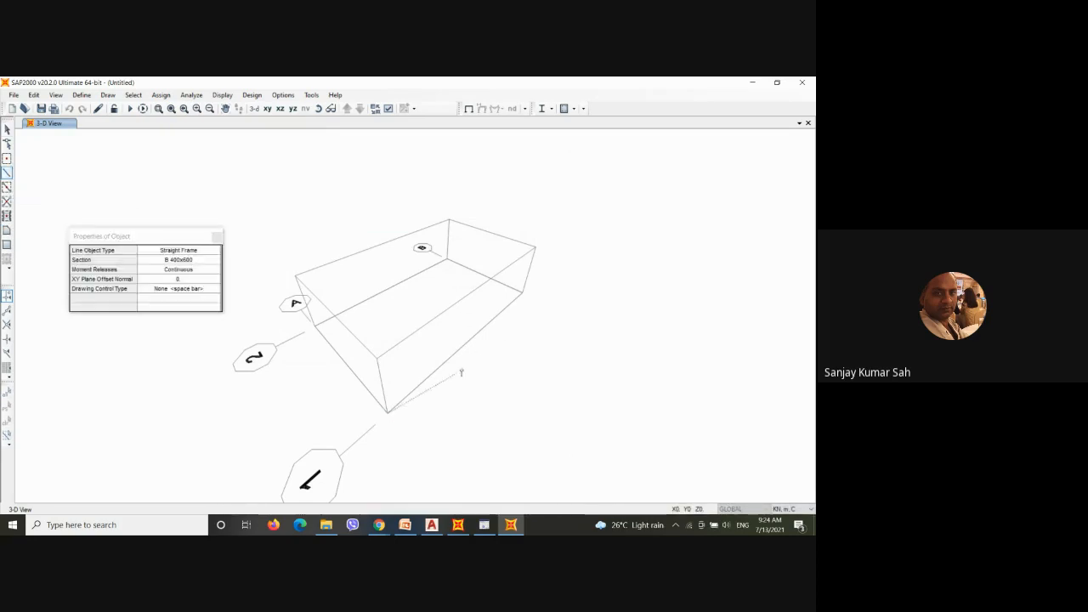
{"action": "left_click", "coordinate": [523, 294]}
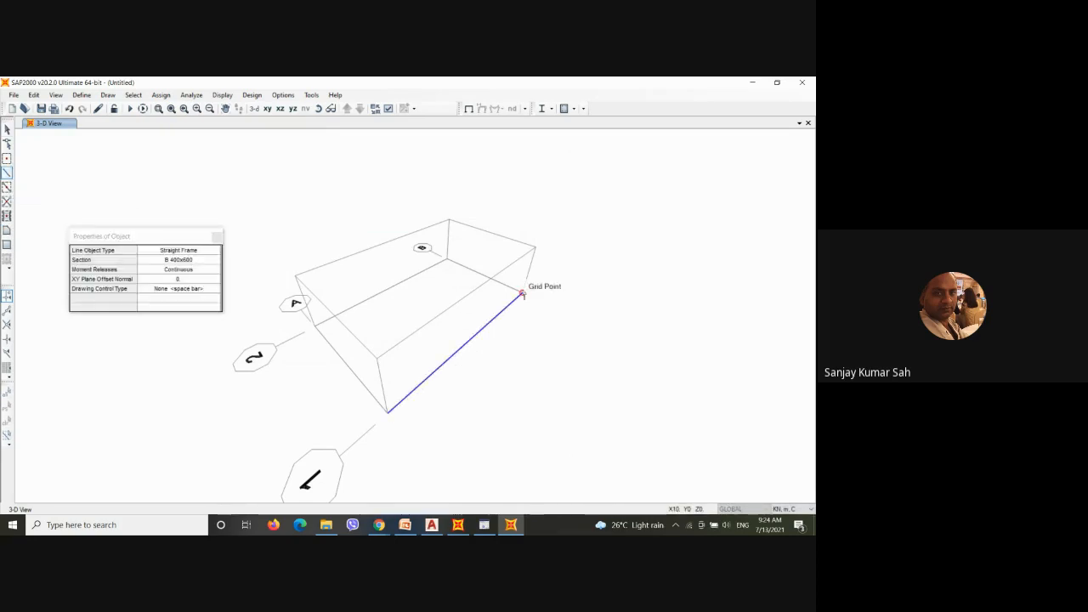
{"action": "key", "text": "Escape"}
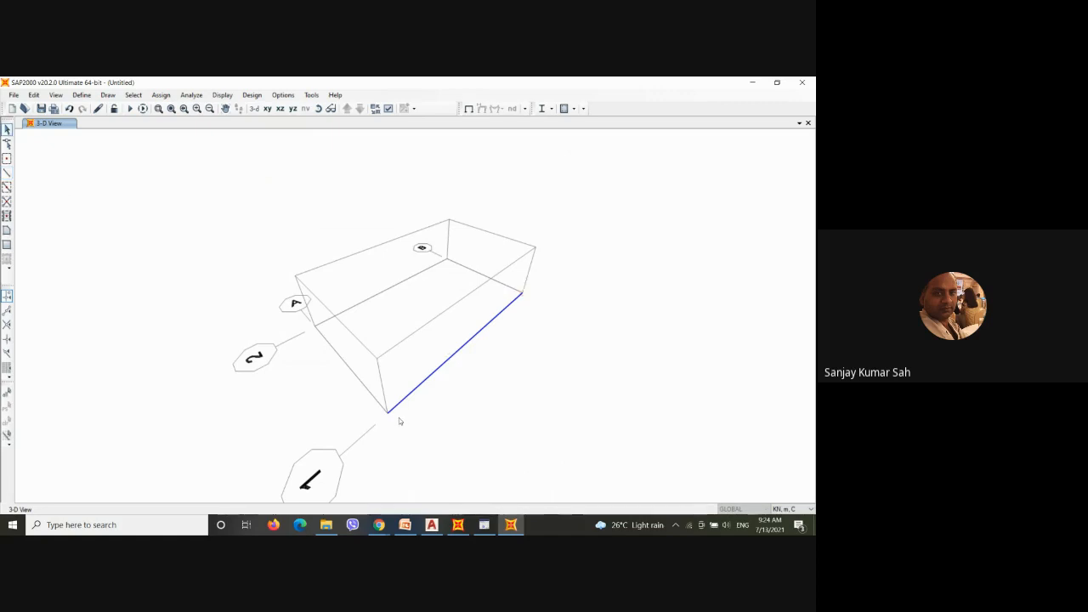
Step: Assign a pinned restraint with translations 1, 2 and 3 fixed to the beam's joint at the origin
{"action": "left_click_drag", "start_coordinate": [372, 392], "coordinate": [407, 439]}
{"action": "left_click", "coordinate": [161, 94]}
{"action": "mouse_move", "coordinate": [175, 108]}
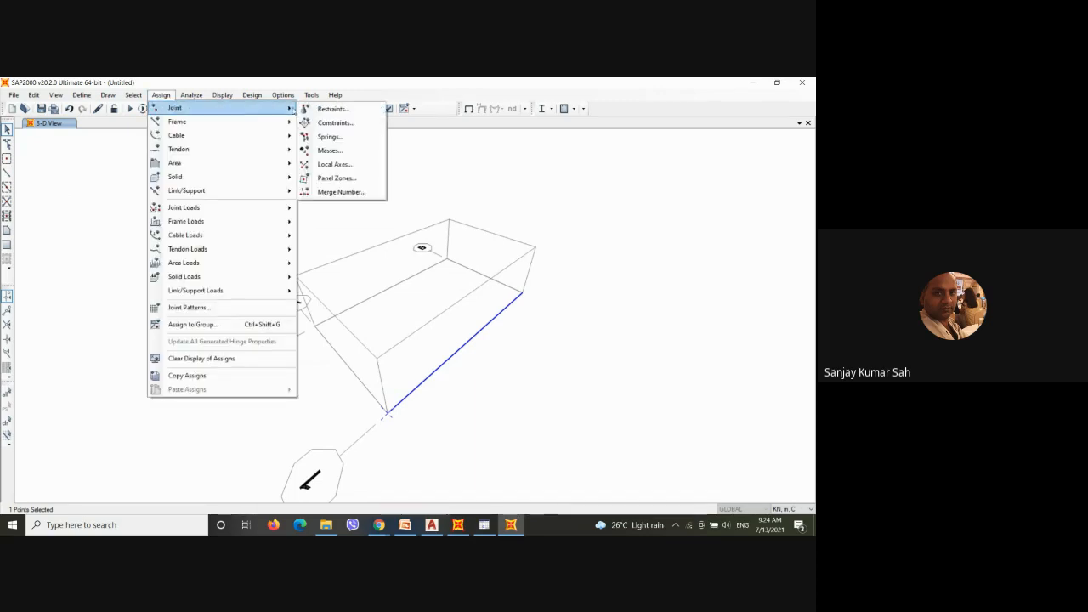
{"action": "left_click", "coordinate": [329, 108]}
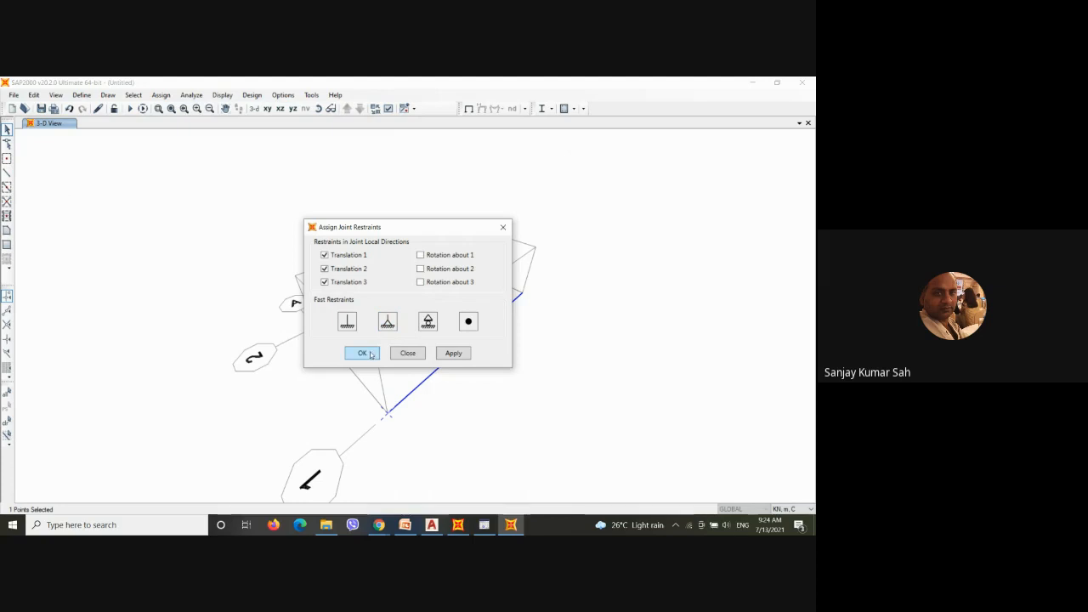
{"action": "left_click", "coordinate": [364, 353]}
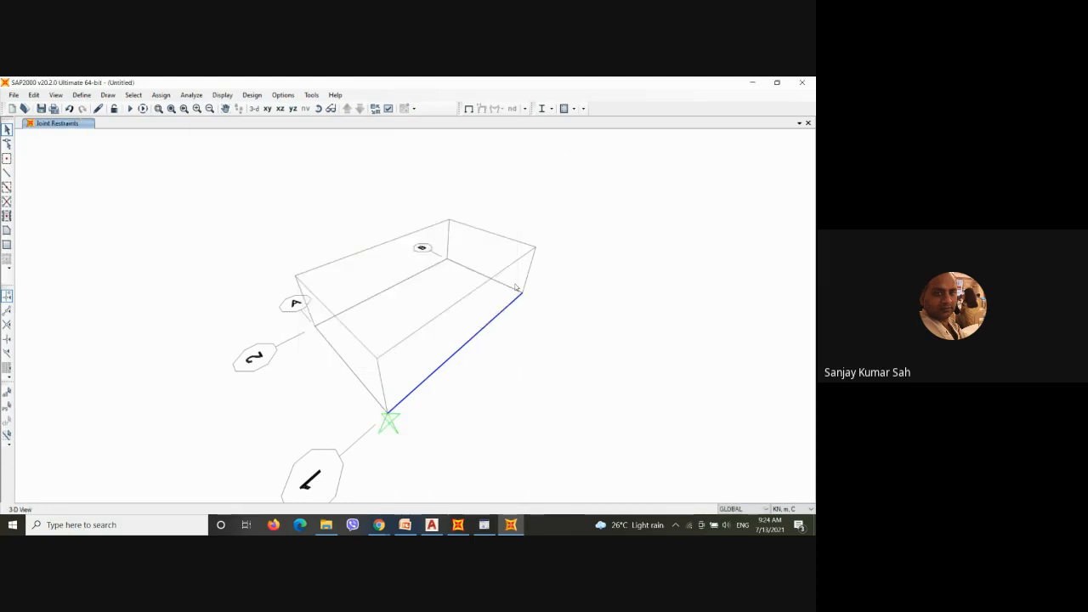
Step: Assign a roller restraint to the beam's far-end joint at X = 10 m
{"action": "left_click_drag", "start_coordinate": [516, 286], "coordinate": [545, 324]}
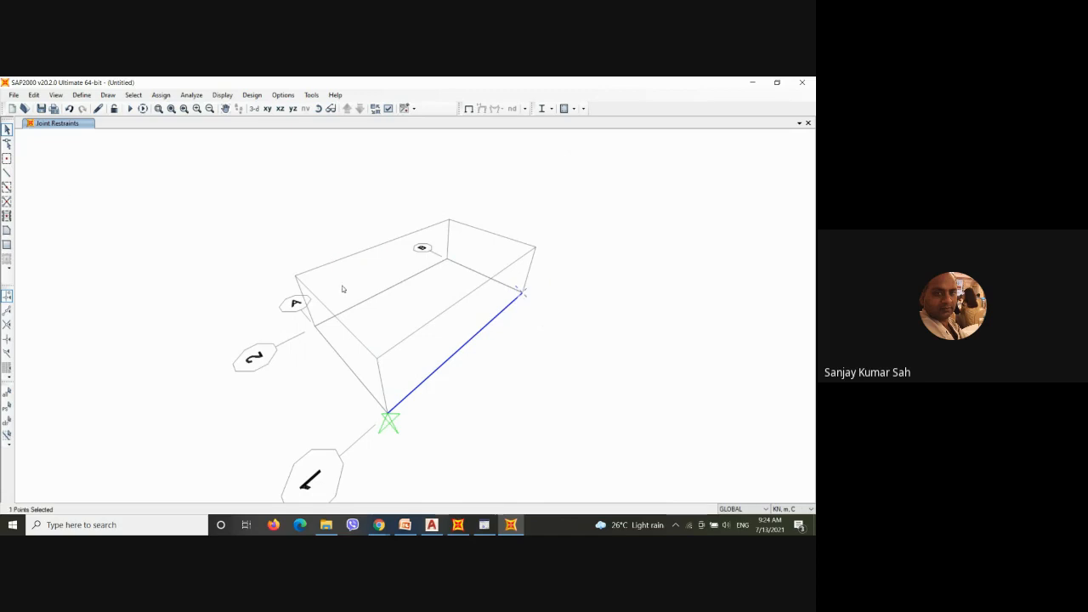
{"action": "left_click", "coordinate": [160, 95]}
{"action": "mouse_move", "coordinate": [183, 113]}
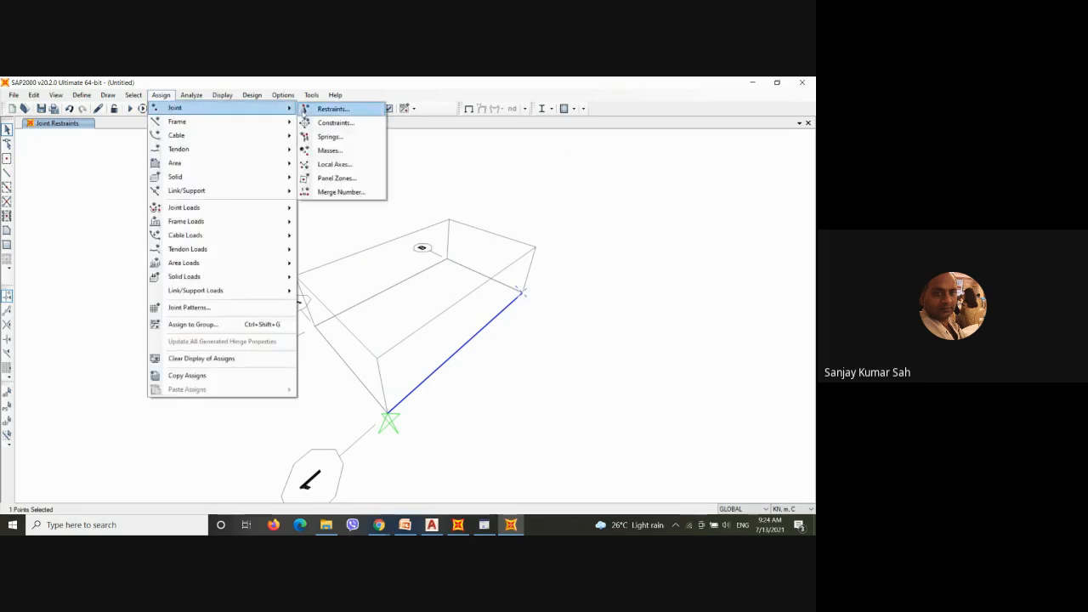
{"action": "left_click", "coordinate": [332, 110]}
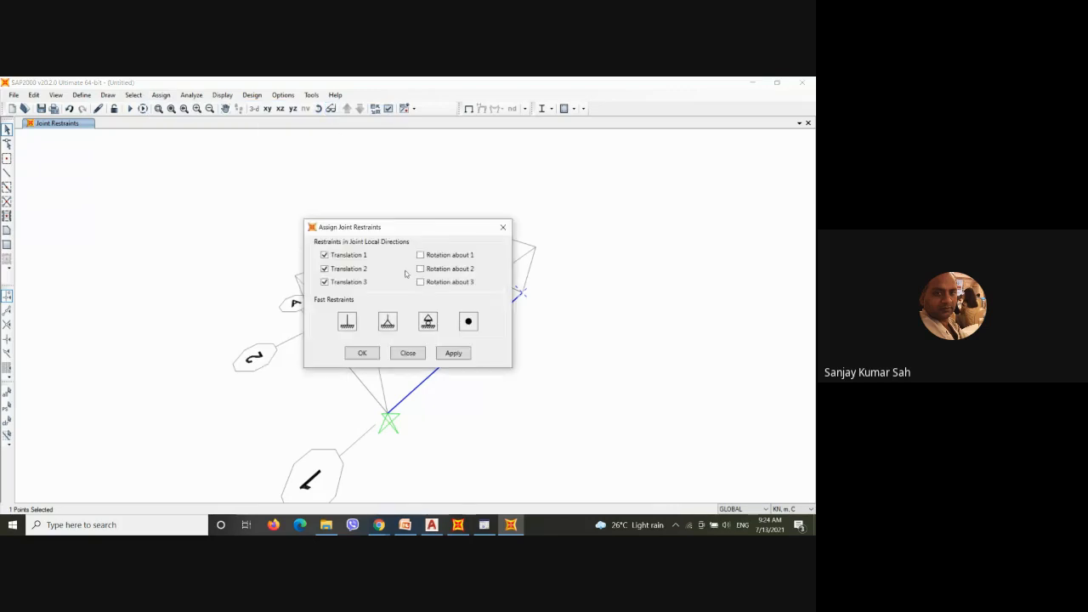
{"action": "left_click", "coordinate": [428, 321]}
{"action": "left_click", "coordinate": [362, 353]}
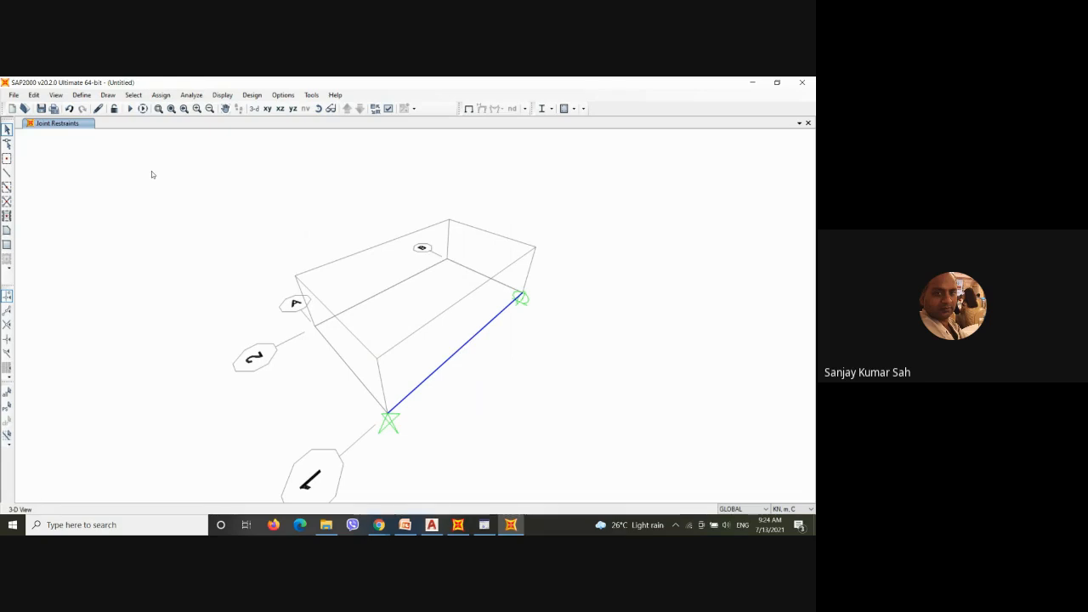
Step: Run the analysis of the DEAD and MODAL load cases, saving the model as Beam-Vibration
{"action": "left_click", "coordinate": [132, 109]}
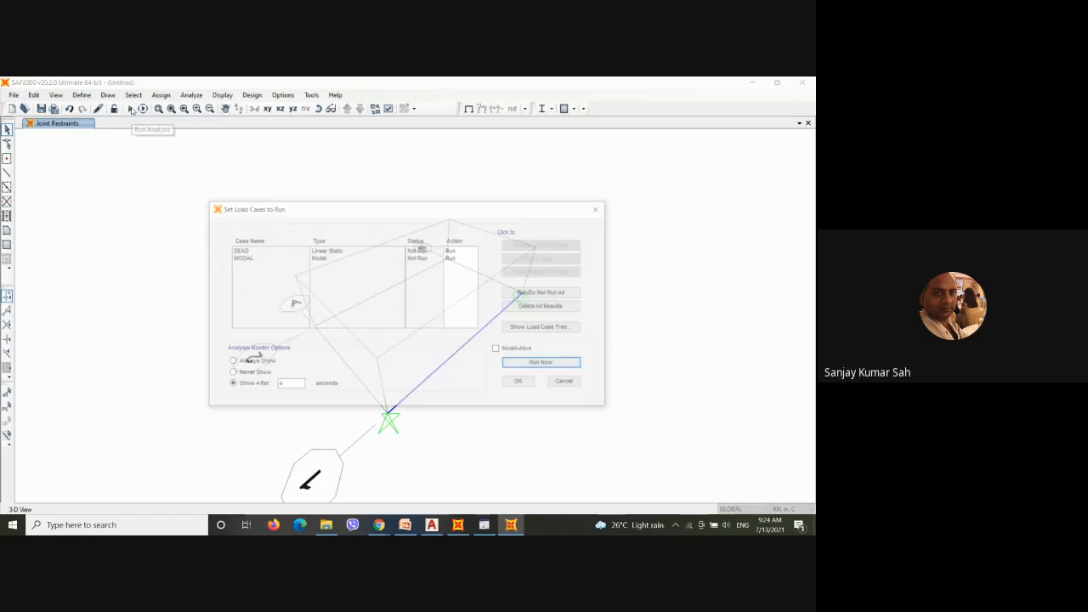
{"action": "left_click", "coordinate": [538, 367]}
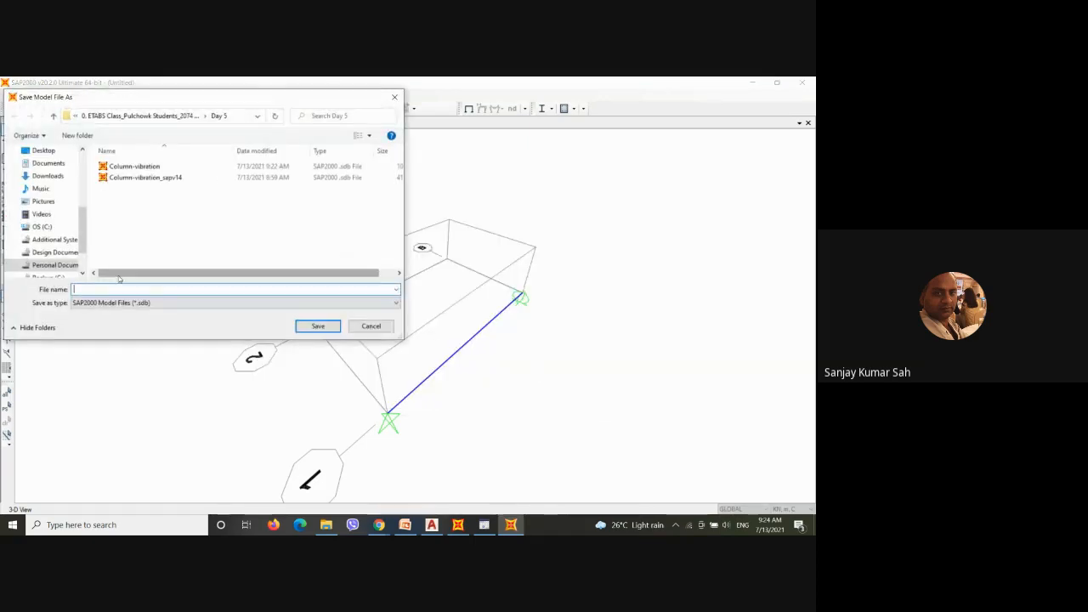
{"action": "type", "text": "Bea"}
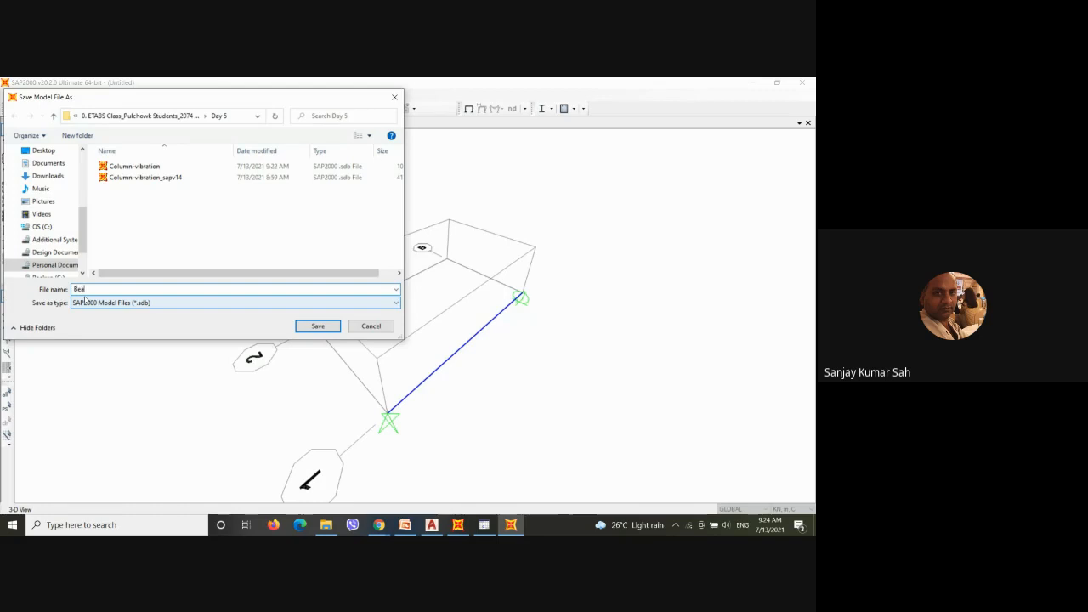
{"action": "type", "text": "m-Vibration"}
{"action": "left_click", "coordinate": [317, 325]}
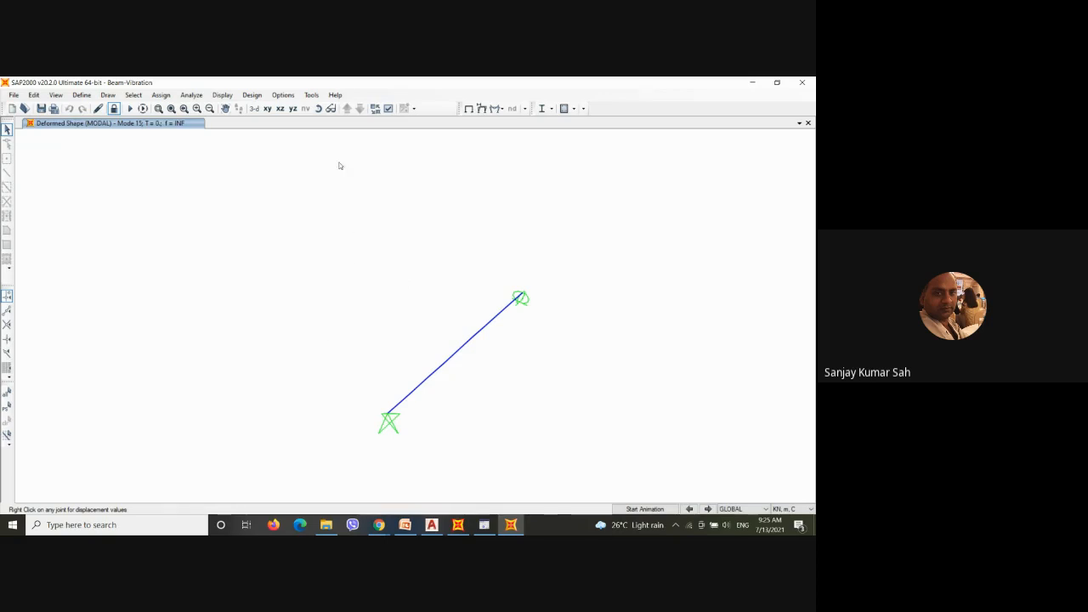
Step: Display the deformed shape of the DEAD case and view the beam in its XZ elevation
{"action": "left_click", "coordinate": [478, 109]}
{"action": "left_click", "coordinate": [425, 133]}
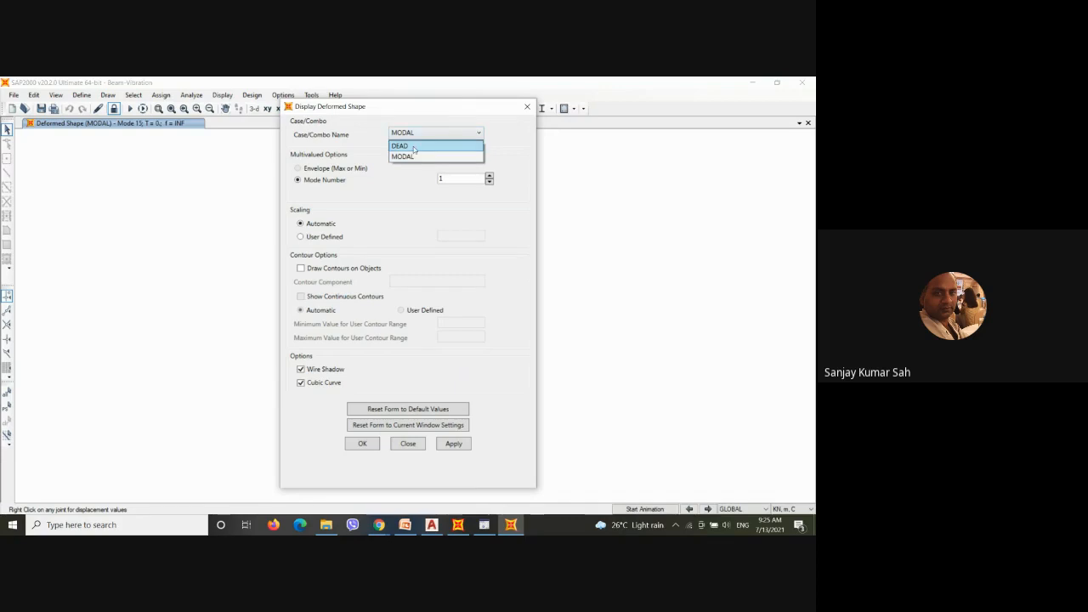
{"action": "left_click", "coordinate": [408, 145]}
{"action": "left_click", "coordinate": [361, 443]}
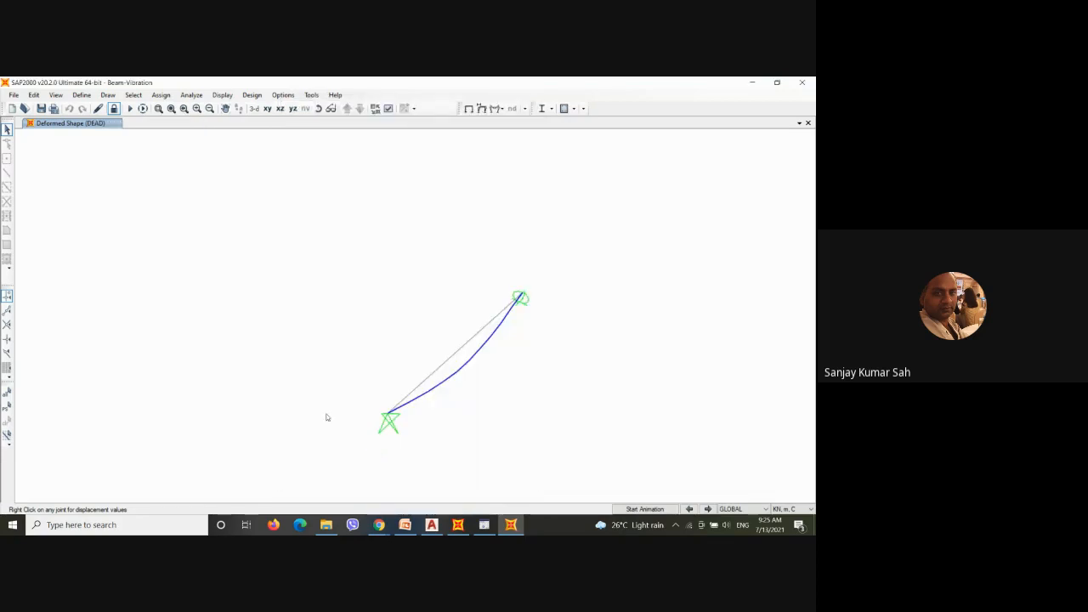
{"action": "left_click", "coordinate": [280, 108]}
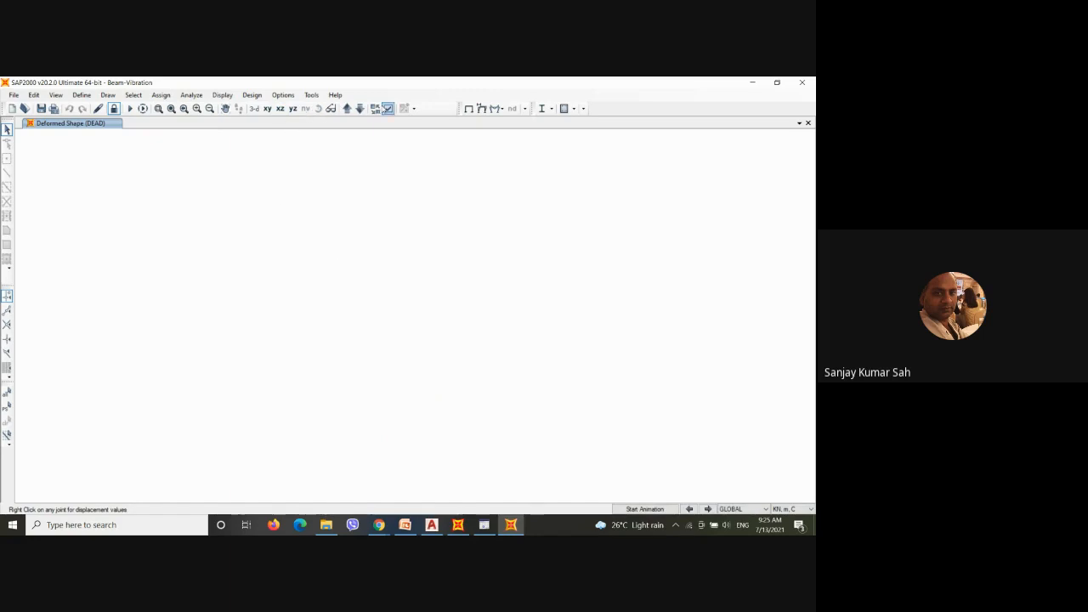
{"action": "left_click", "coordinate": [347, 108]}
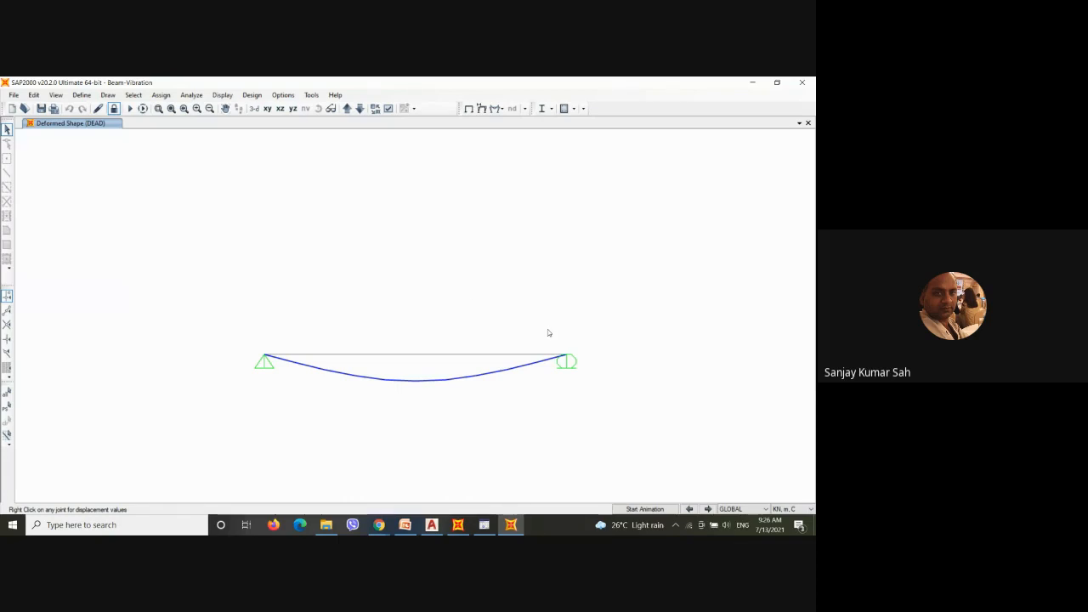
Step: Display the deformed shape of the MODAL case for mode 1 and make the joints visible
{"action": "left_click", "coordinate": [482, 109]}
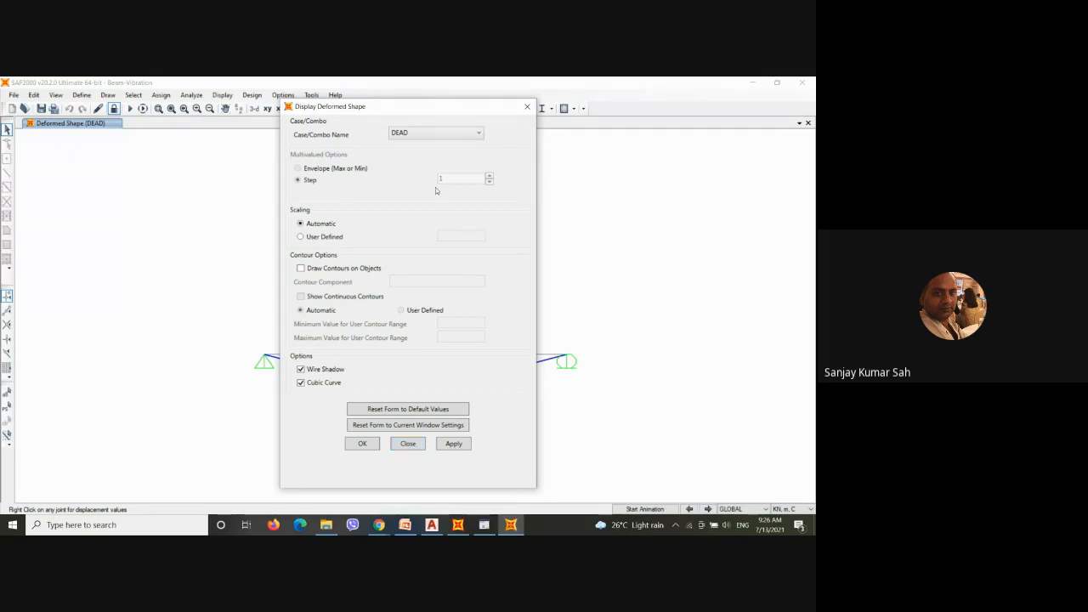
{"action": "left_click", "coordinate": [472, 133]}
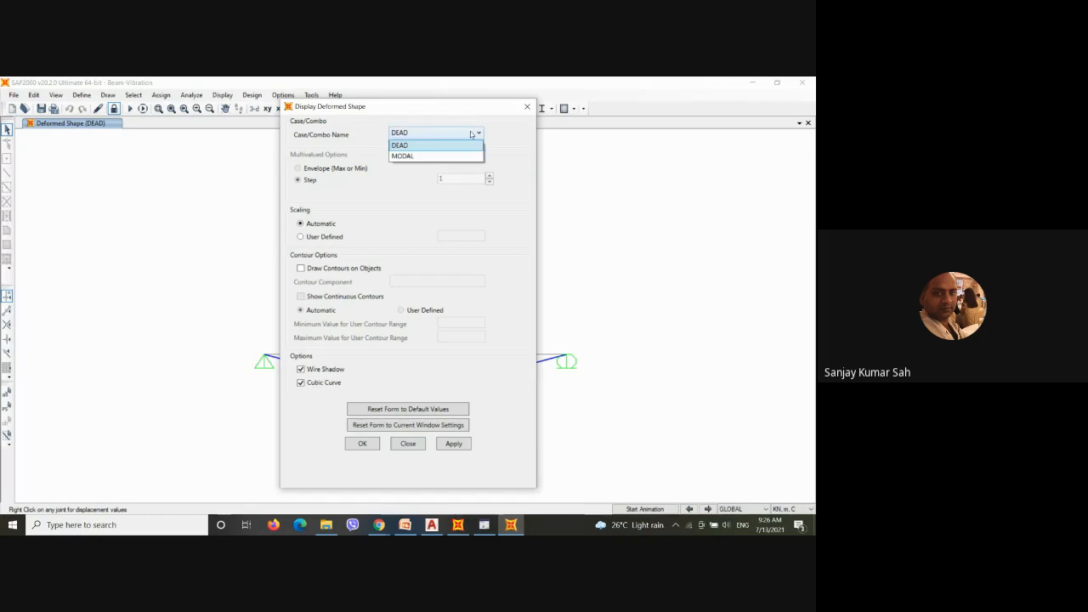
{"action": "left_click", "coordinate": [432, 157]}
{"action": "left_click", "coordinate": [363, 444]}
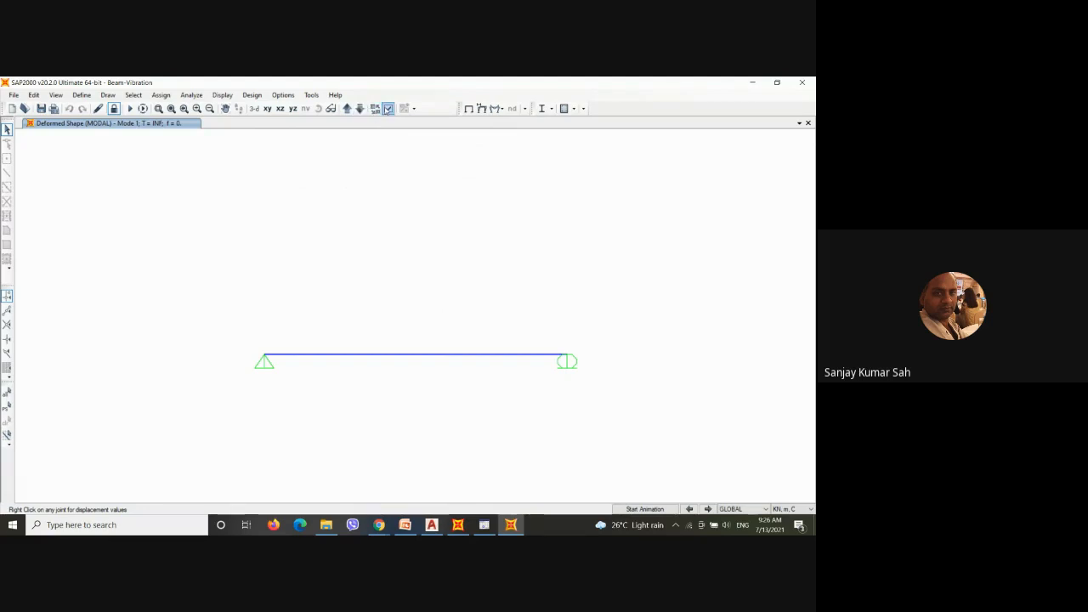
{"action": "left_click", "coordinate": [388, 108]}
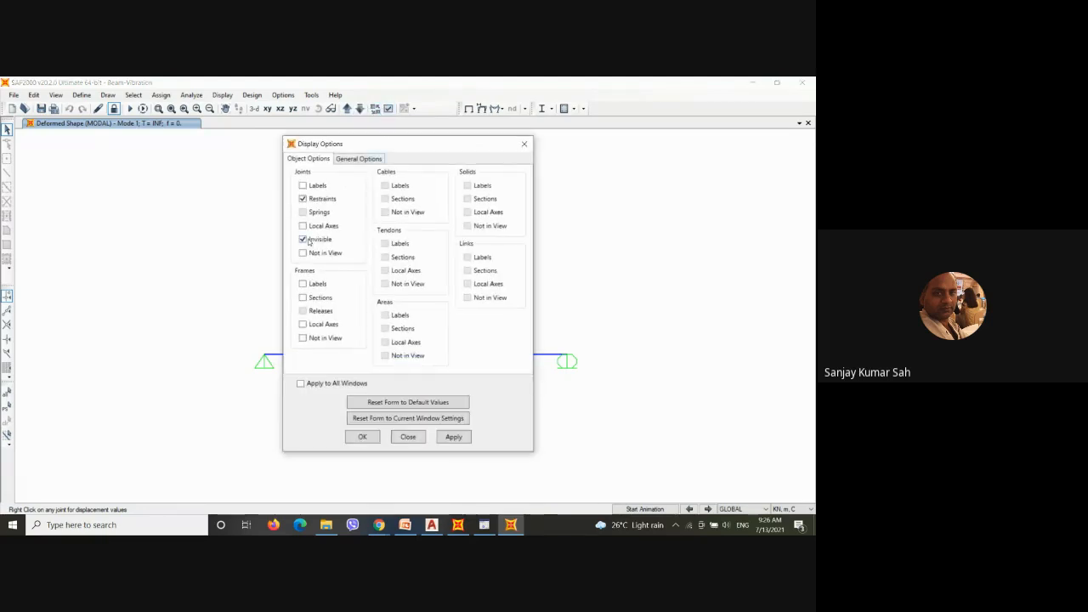
{"action": "left_click", "coordinate": [393, 437]}
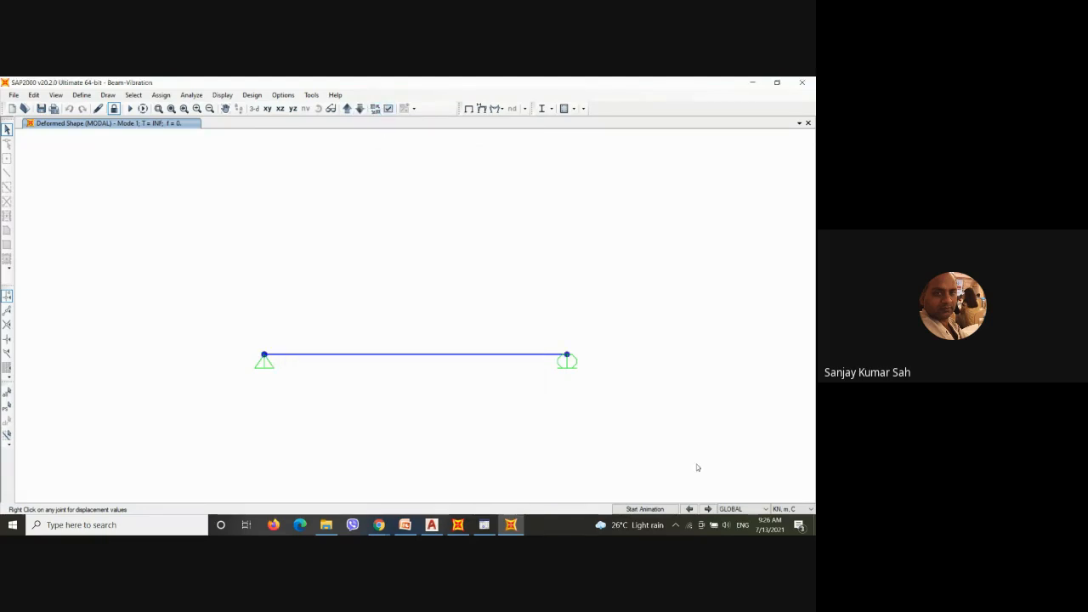
Step: Animate the beam's mode 1 shape and view it in 3-D
{"action": "left_click", "coordinate": [651, 509]}
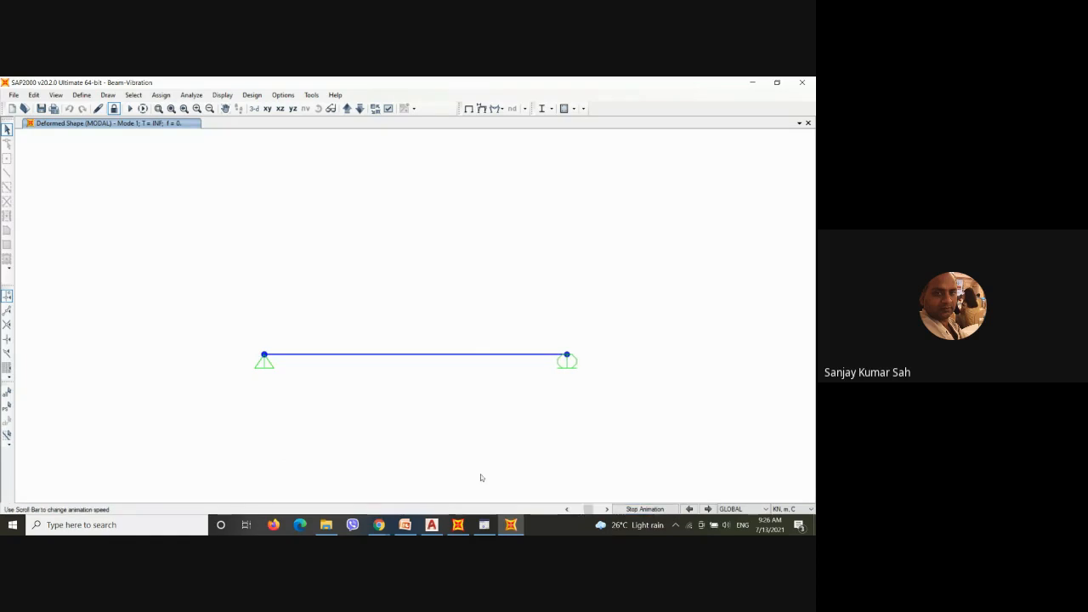
{"action": "left_click", "coordinate": [253, 109]}
{"action": "left_click", "coordinate": [662, 509]}
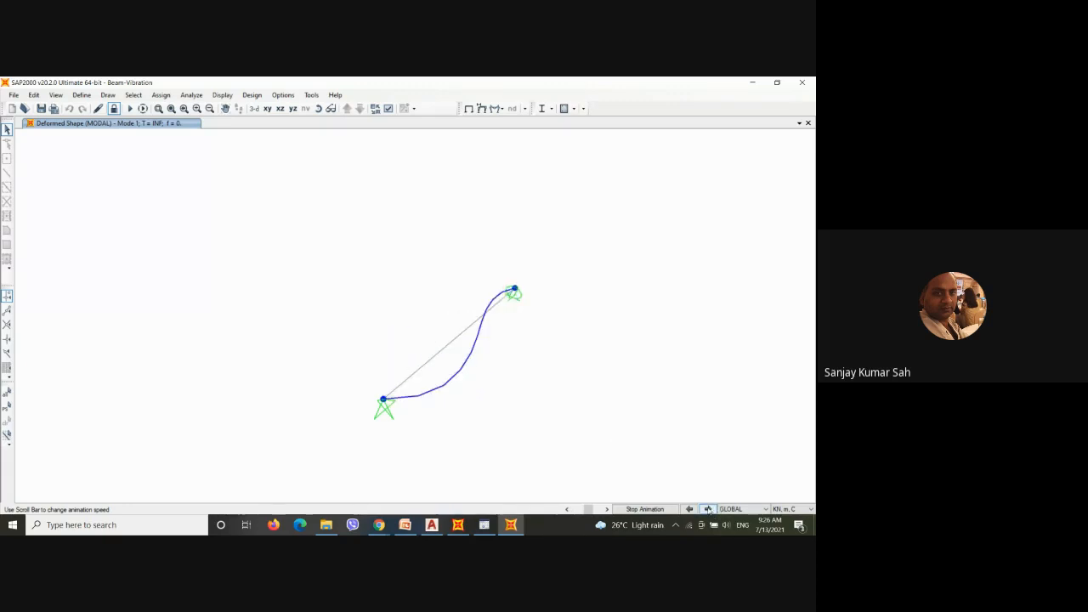
Step: Advance to the beam's mode 2 shape and play its animation twice, stopping it each time
{"action": "left_click", "coordinate": [708, 509]}
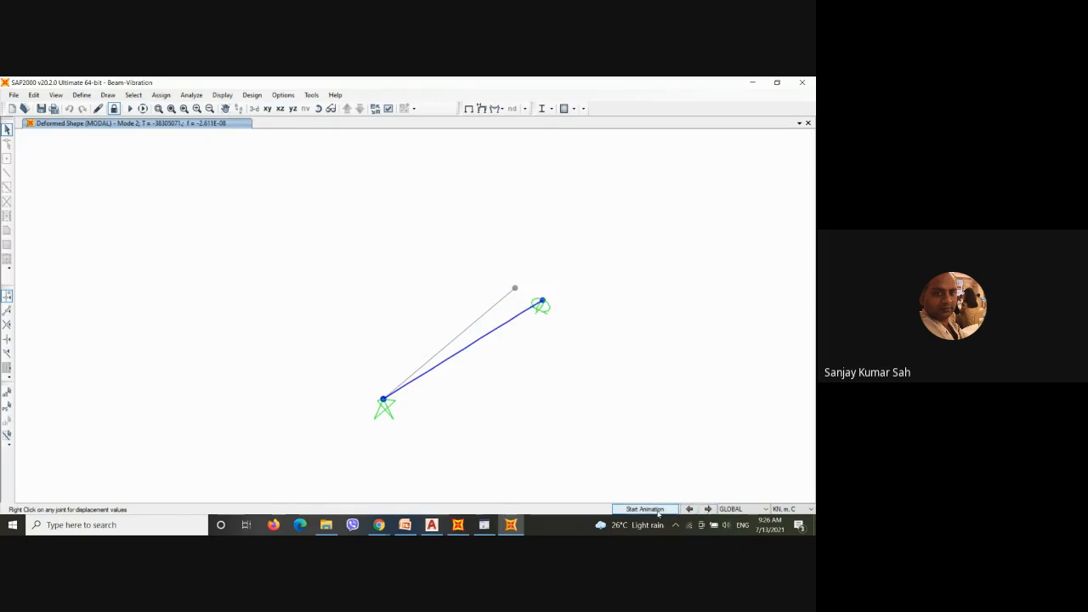
{"action": "left_click", "coordinate": [653, 509]}
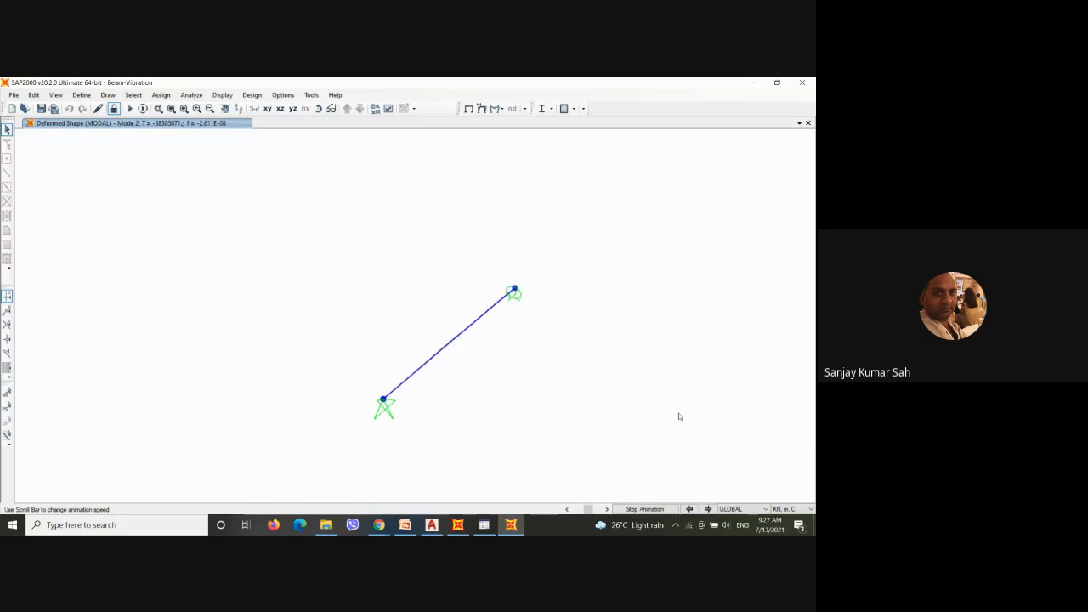
{"action": "left_click", "coordinate": [645, 508]}
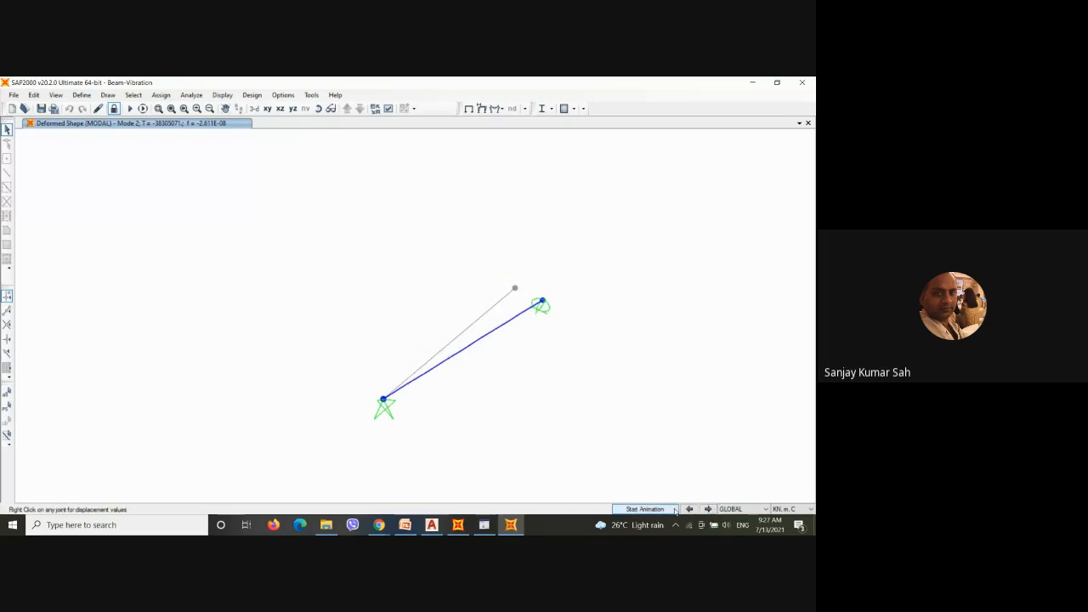
{"action": "left_click", "coordinate": [671, 510]}
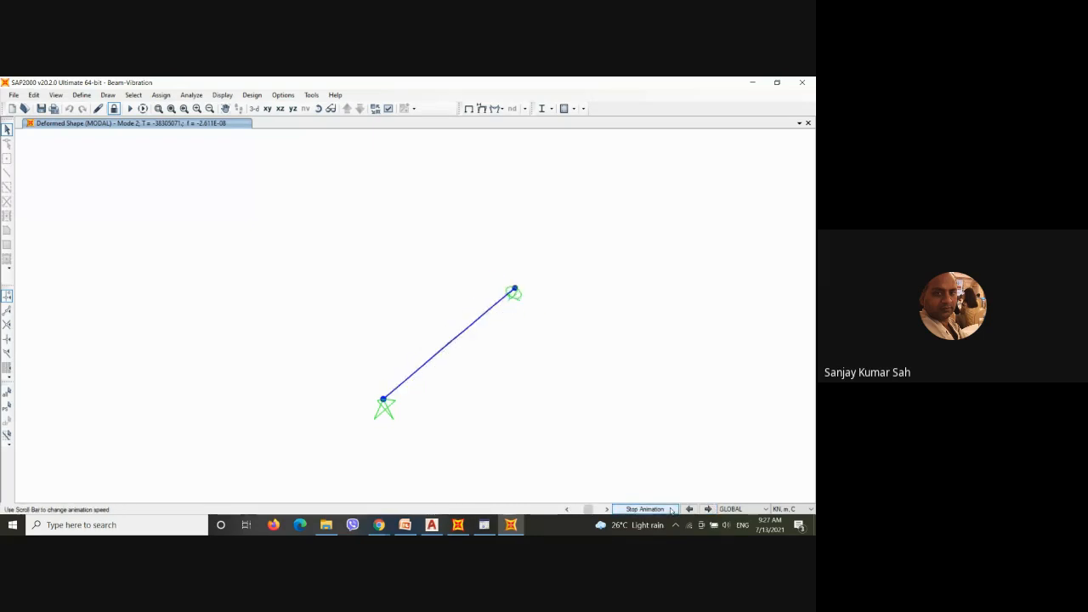
{"action": "left_click", "coordinate": [671, 510]}
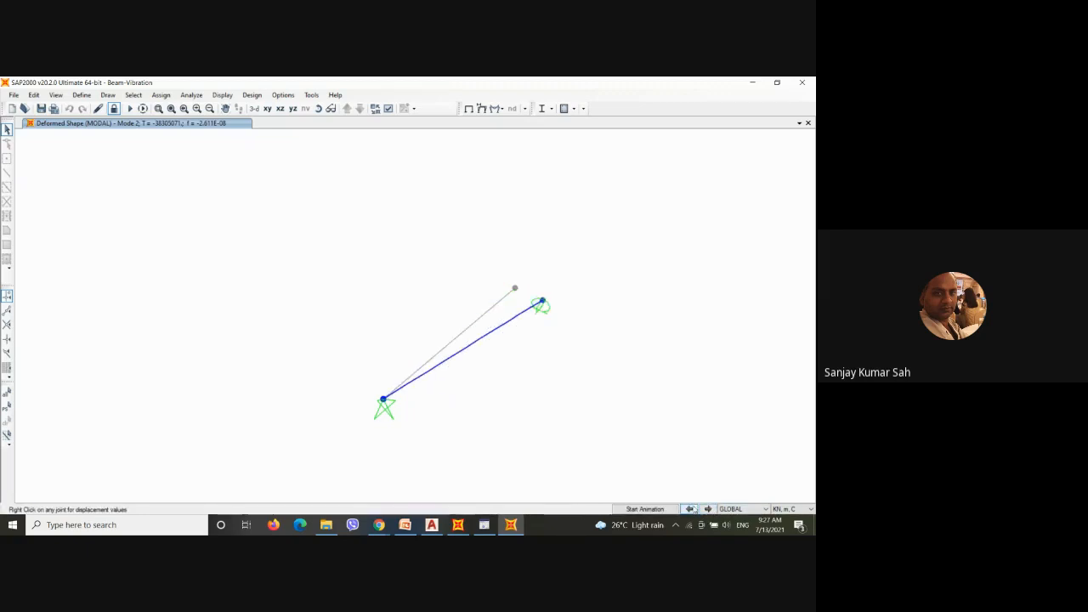
Step: Return to the mode 1 shape and restart its animation
{"action": "left_click", "coordinate": [690, 509]}
{"action": "left_click", "coordinate": [667, 510]}
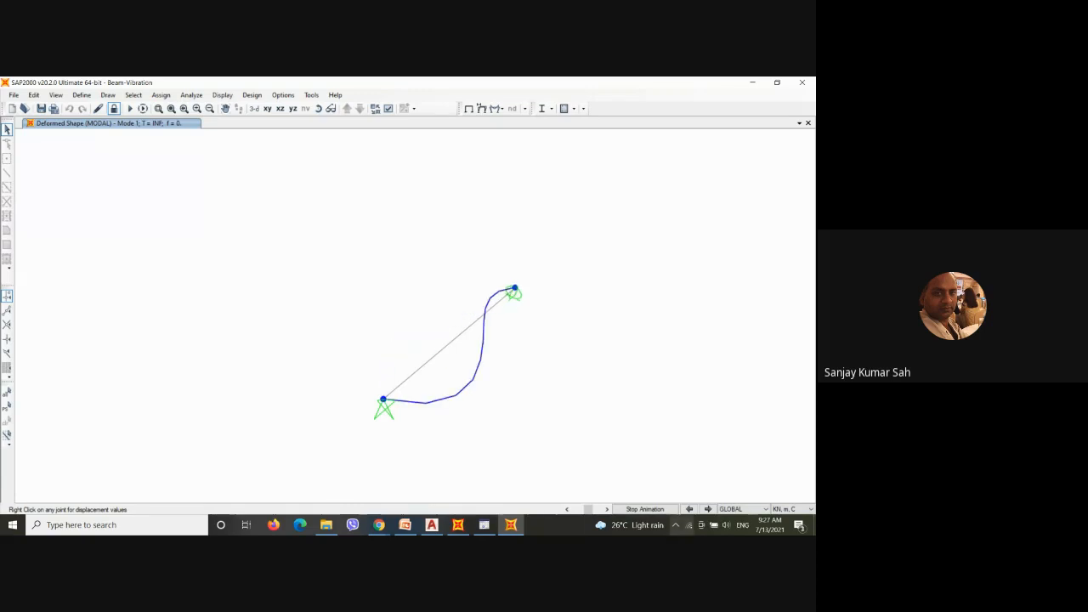
Step: Switch to SAP2000 v14.2.2 and save the open Column-vibration_sapv14 model
{"action": "left_click", "coordinate": [457, 525]}
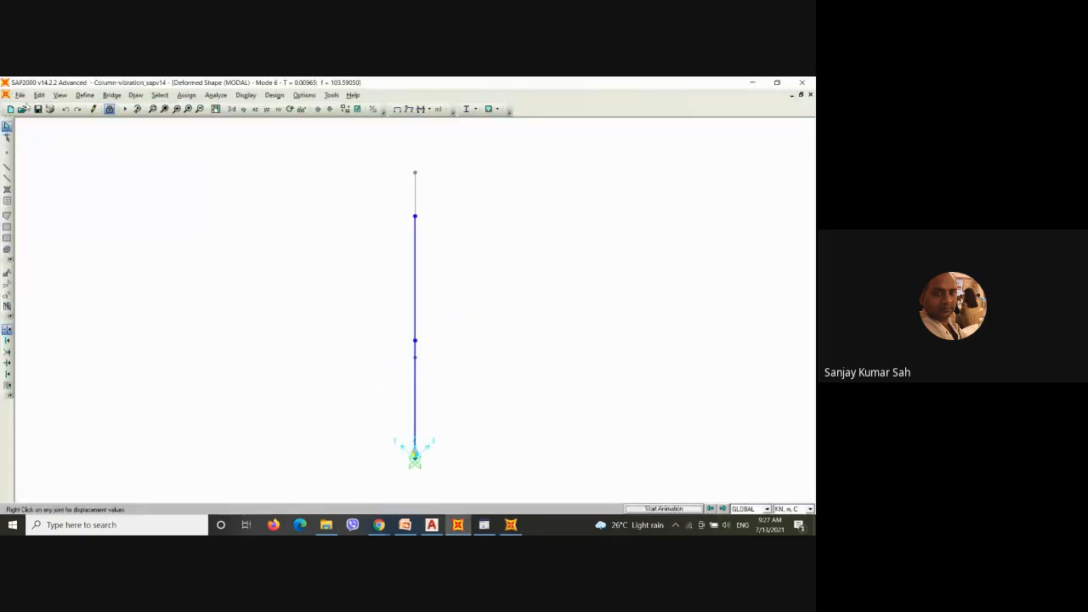
{"action": "left_click", "coordinate": [20, 95]}
{"action": "left_click", "coordinate": [36, 136]}
{"action": "left_click", "coordinate": [20, 95]}
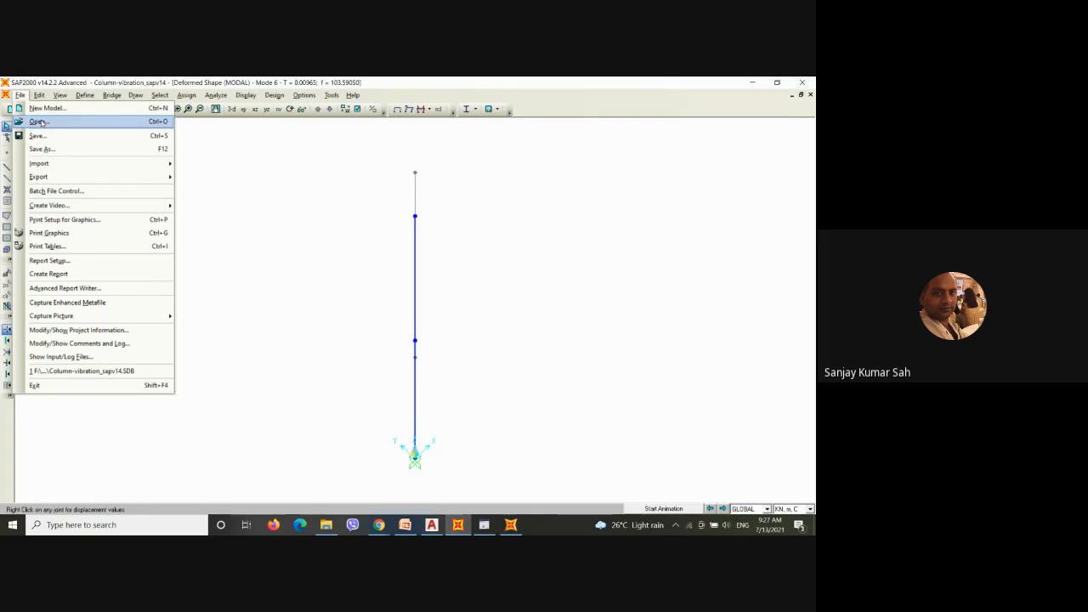
{"action": "left_click", "coordinate": [39, 123]}
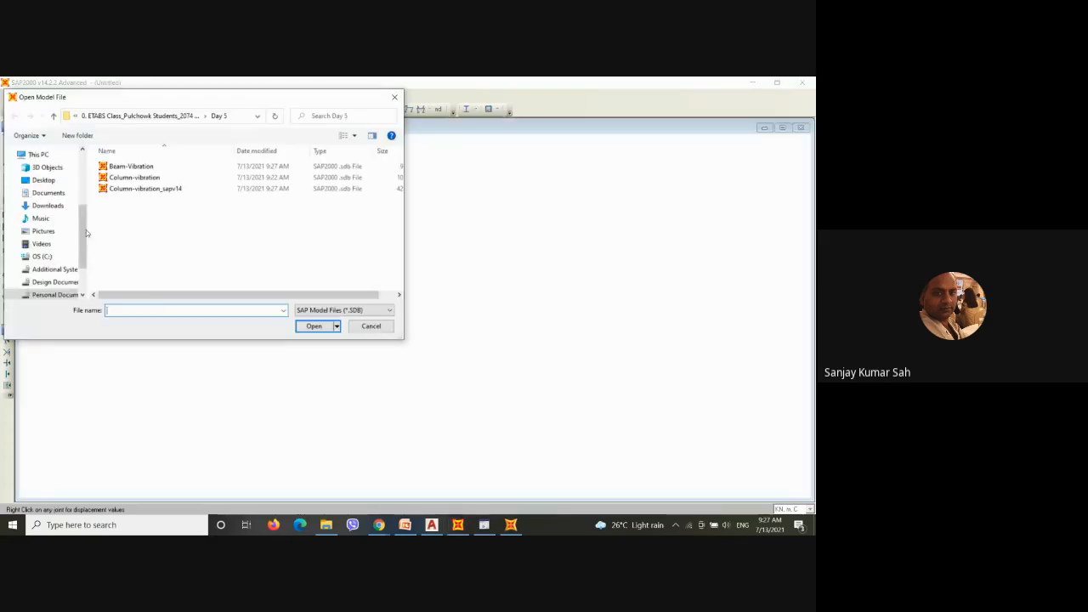
{"action": "left_click", "coordinate": [369, 327]}
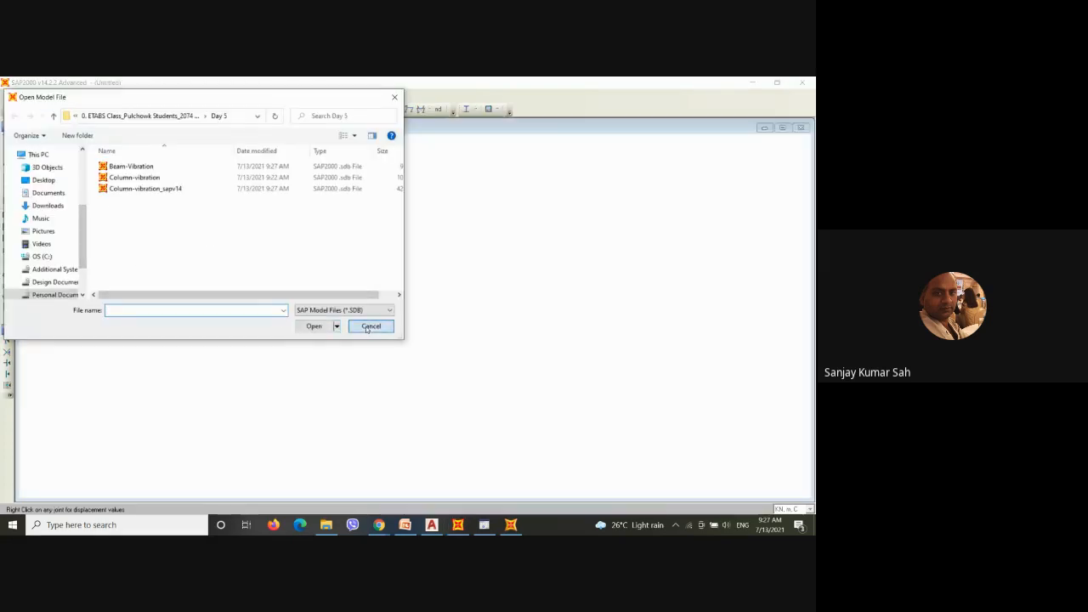
{"action": "left_click", "coordinate": [783, 128]}
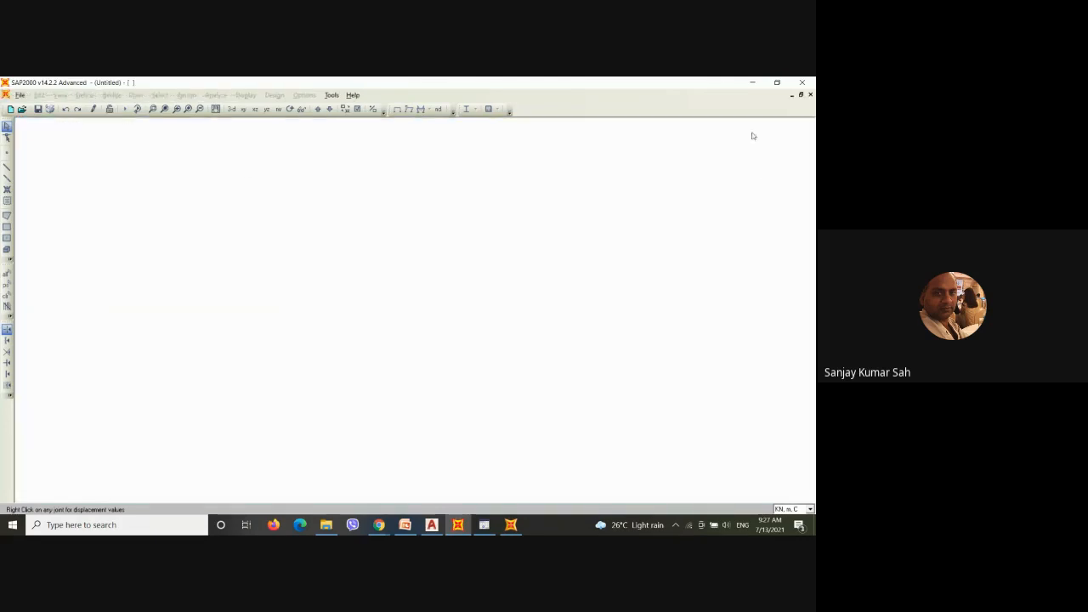
Step: Create a new grid-only model with 2 grid lines each in X and Y, adjusting the X grid spacing
{"action": "left_click", "coordinate": [20, 94]}
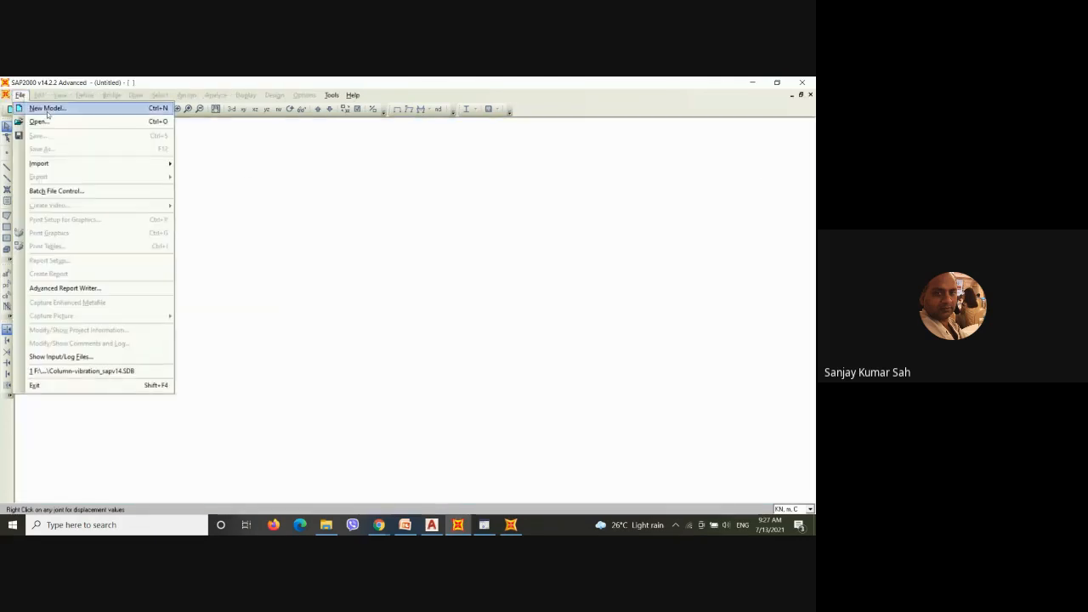
{"action": "left_click", "coordinate": [48, 109]}
{"action": "left_click", "coordinate": [347, 270]}
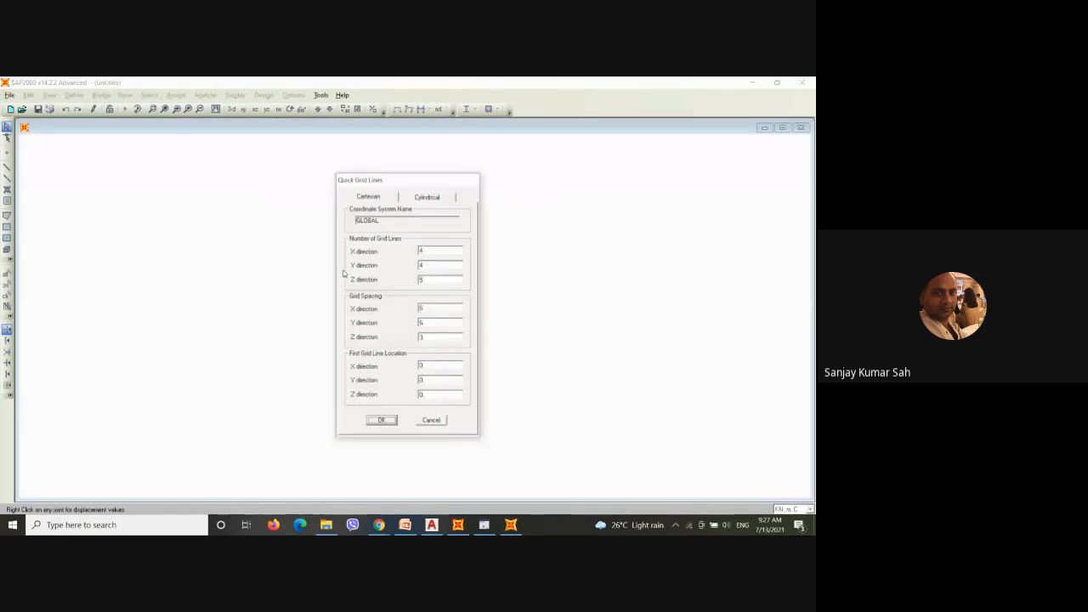
{"action": "double_click", "coordinate": [422, 251]}
{"action": "type", "text": "2"}
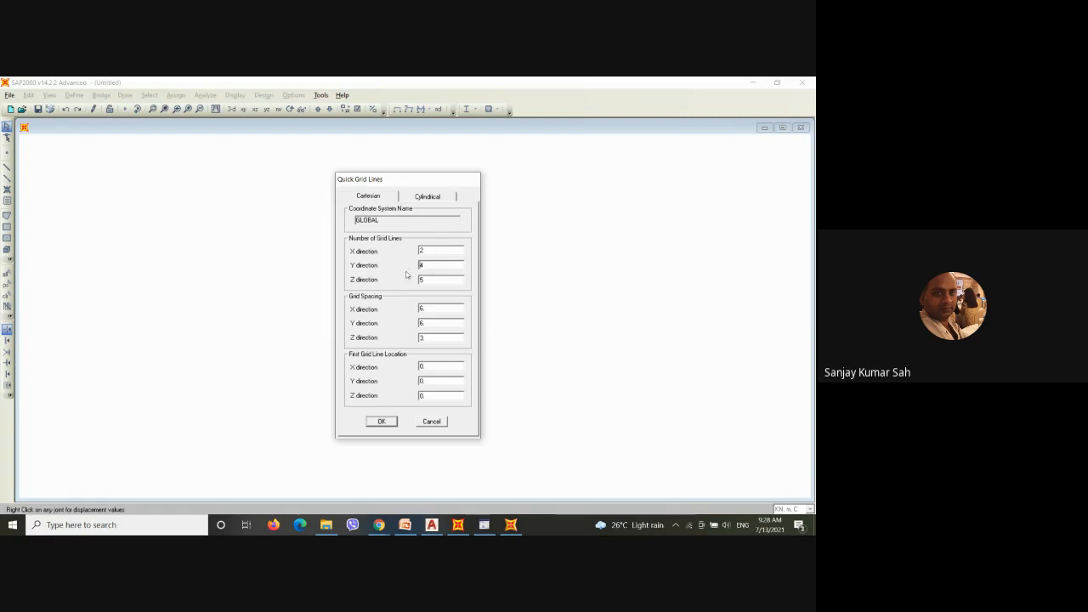
{"action": "double_click", "coordinate": [420, 265]}
{"action": "type", "text": "2"}
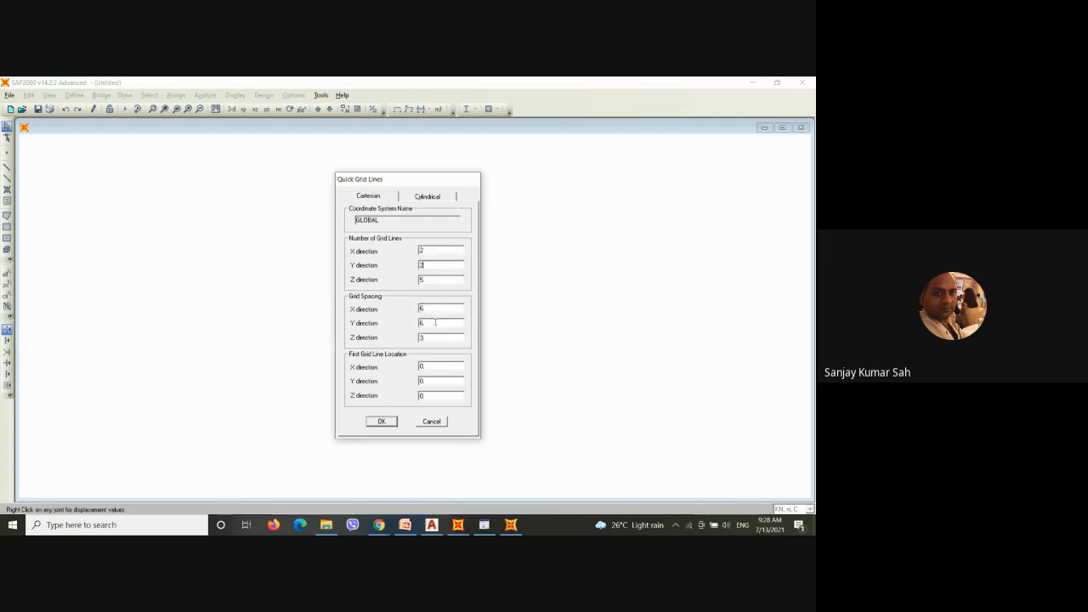
{"action": "mouse_move", "coordinate": [432, 311]}
{"action": "left_mouse_down"}
{"action": "mouse_move", "coordinate": [410, 312]}
{"action": "mouse_move", "coordinate": [421, 314]}
{"action": "left_mouse_up"}
{"action": "left_click", "coordinate": [389, 423]}
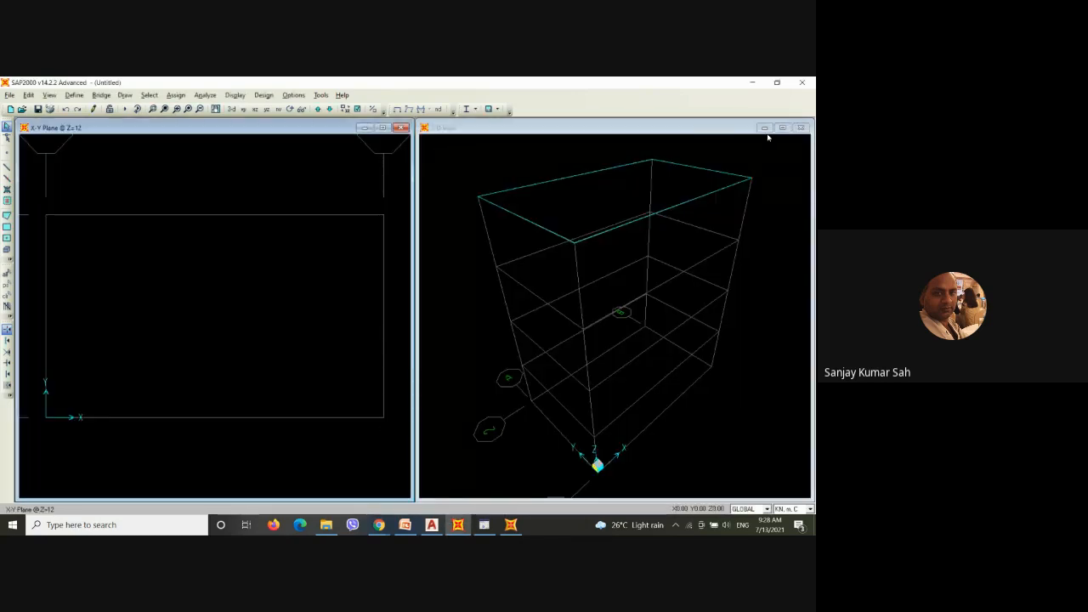
Step: Keep a single model window, set it to the 3-D view, and maximize it
{"action": "left_click", "coordinate": [800, 128]}
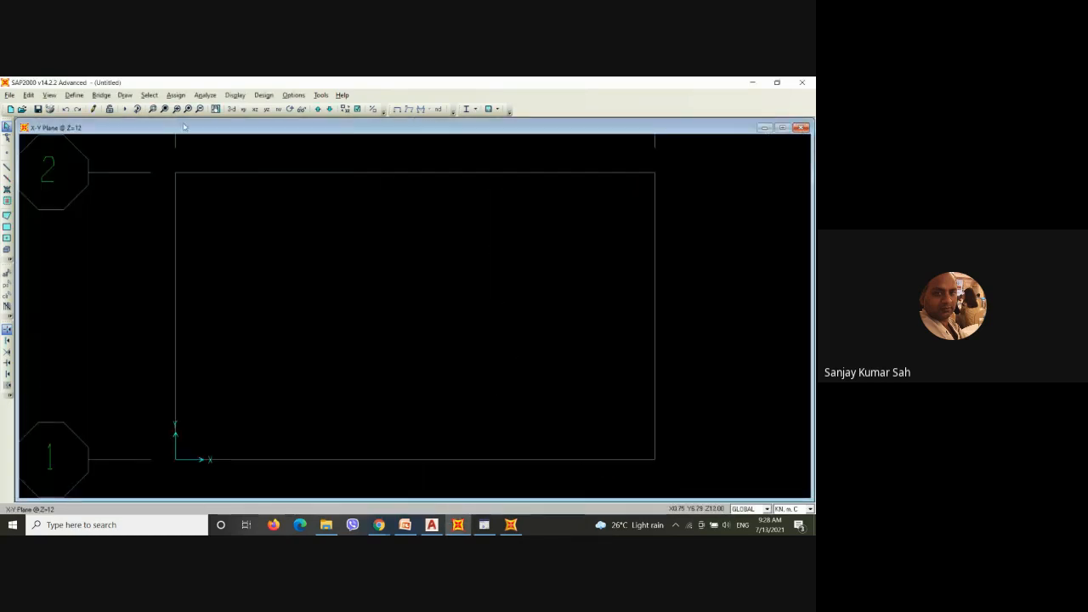
{"action": "left_click", "coordinate": [231, 109]}
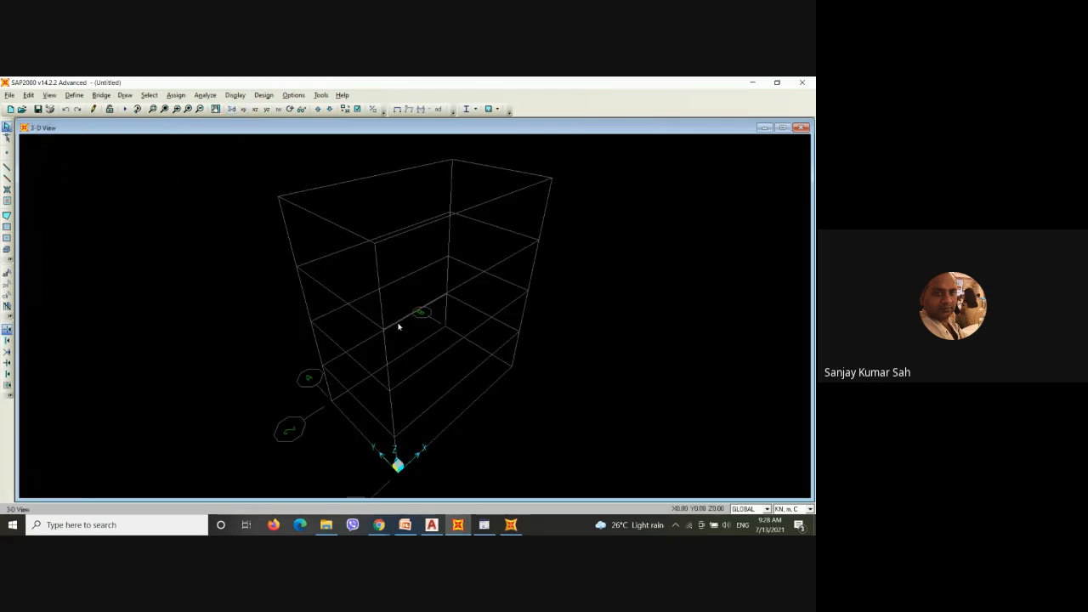
{"action": "scroll", "coordinate": [386, 184], "scroll_direction": "up", "scroll_amount": 1}
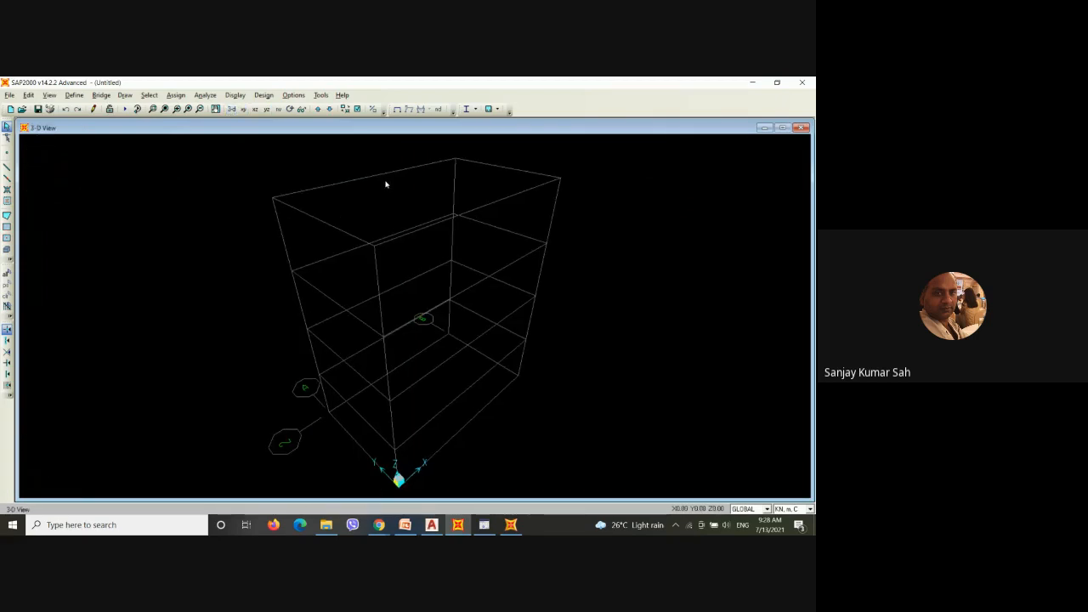
{"action": "left_click", "coordinate": [781, 127]}
{"action": "left_click", "coordinate": [85, 94]}
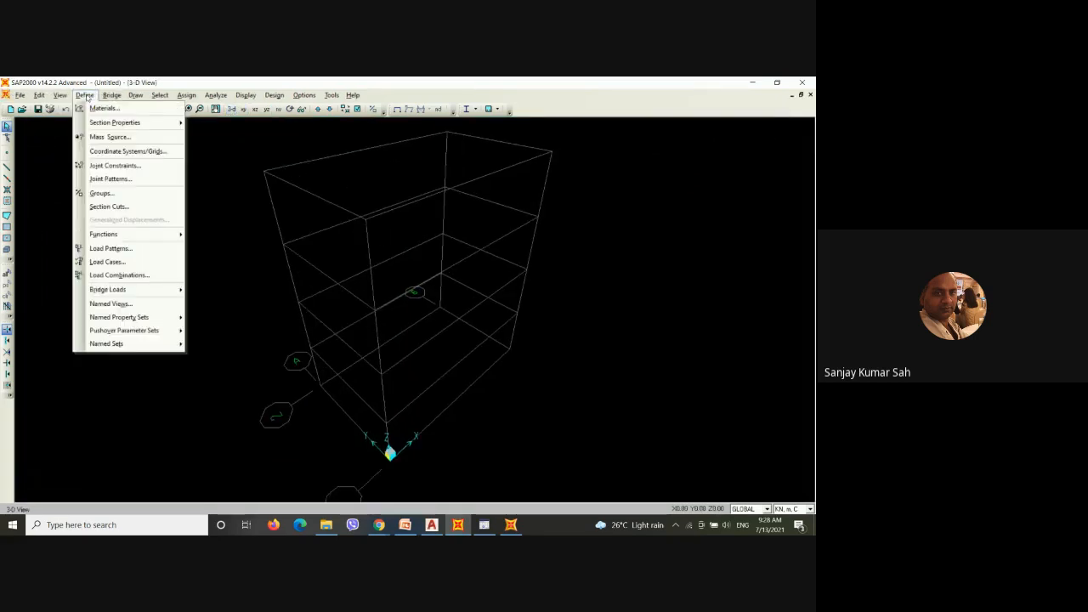
{"action": "left_click", "coordinate": [98, 108]}
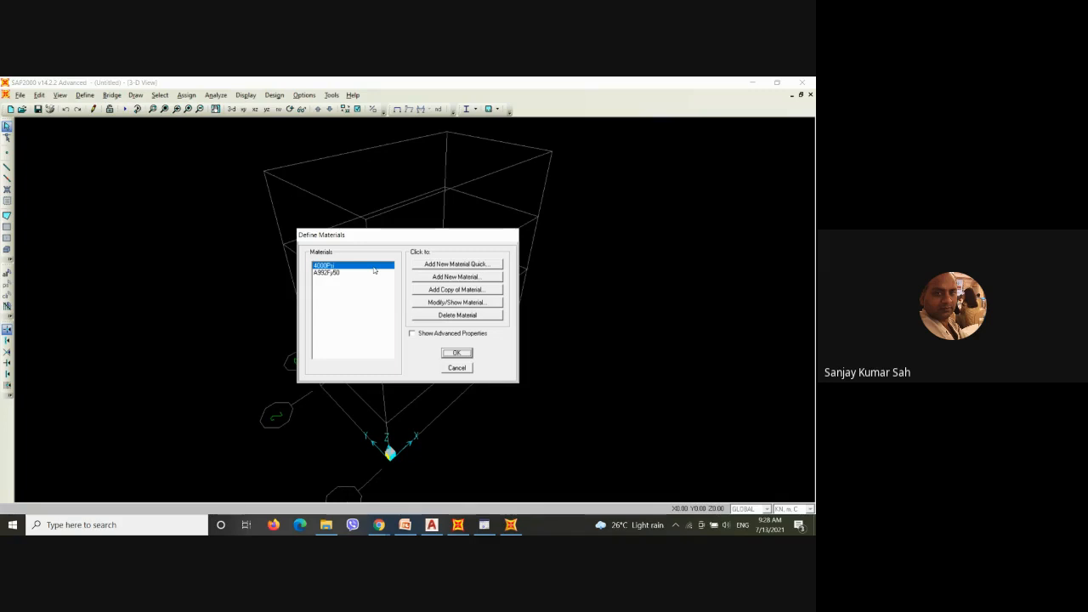
{"action": "left_click", "coordinate": [456, 367]}
Step: Define a rectangular concrete frame section named Beam in the 4000Psi material
{"action": "left_click", "coordinate": [85, 94]}
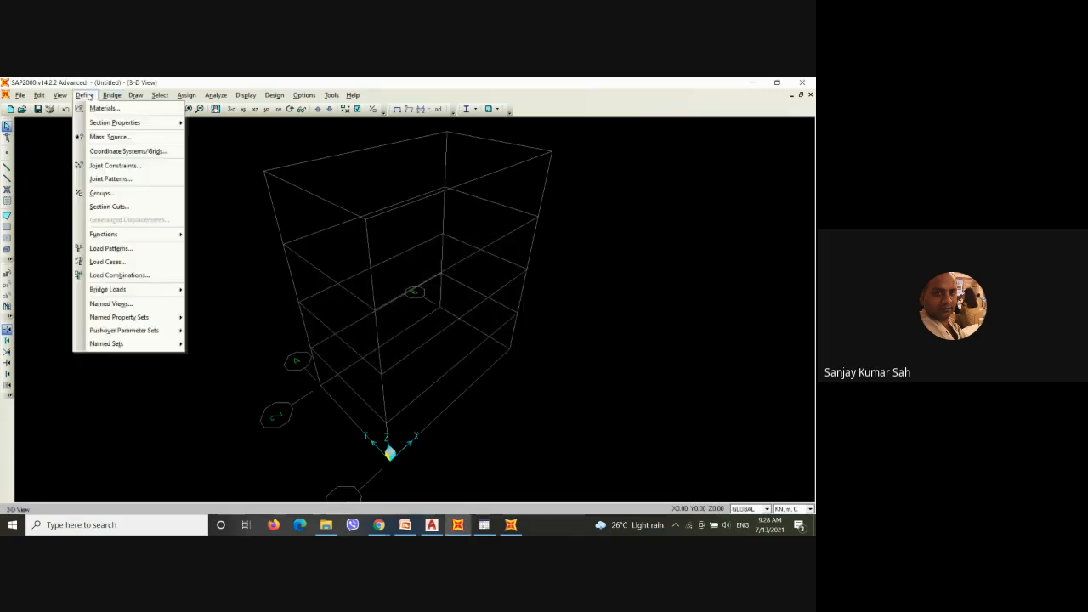
{"action": "mouse_move", "coordinate": [111, 123]}
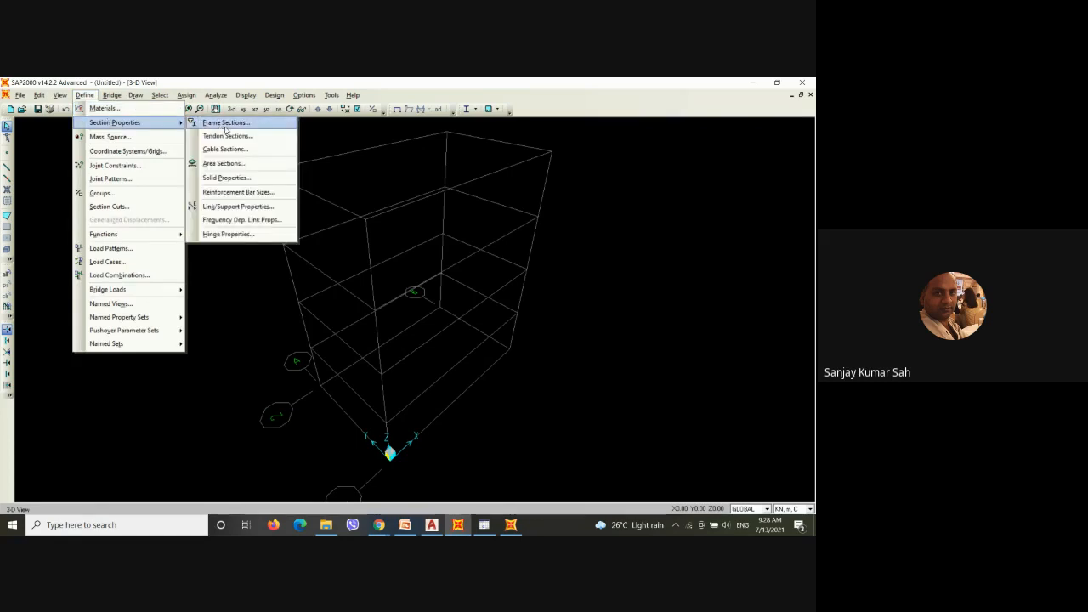
{"action": "left_click", "coordinate": [223, 126]}
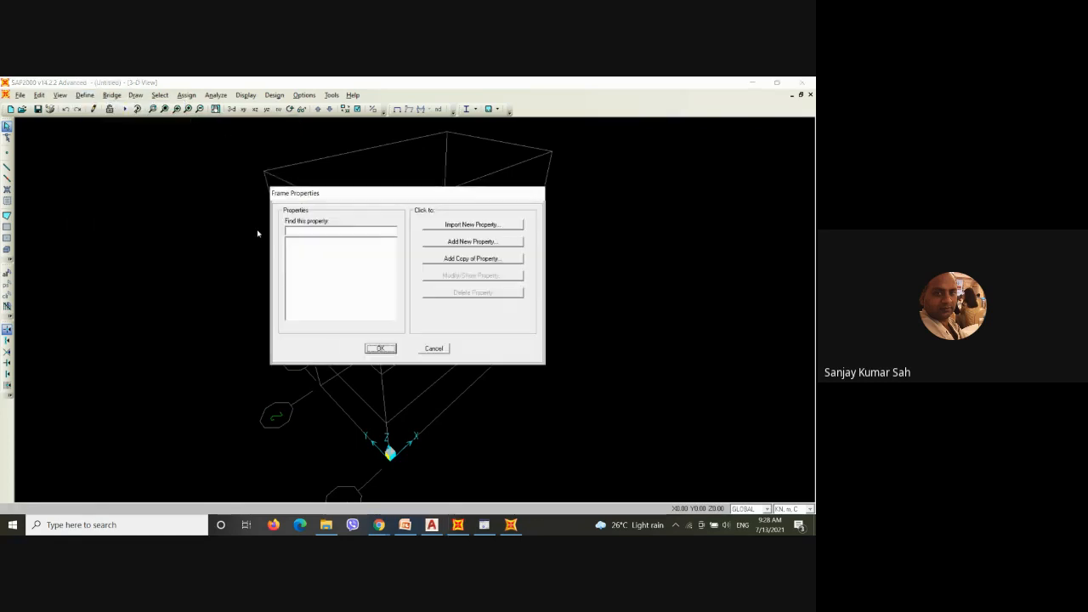
{"action": "left_click", "coordinate": [472, 243]}
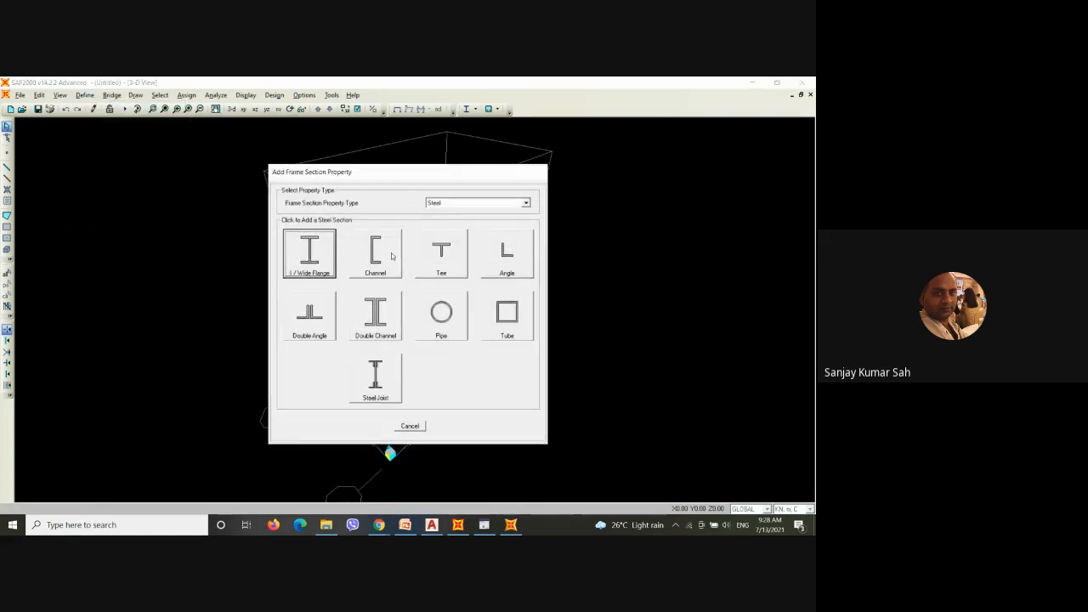
{"action": "left_click", "coordinate": [459, 203]}
{"action": "left_click", "coordinate": [430, 223]}
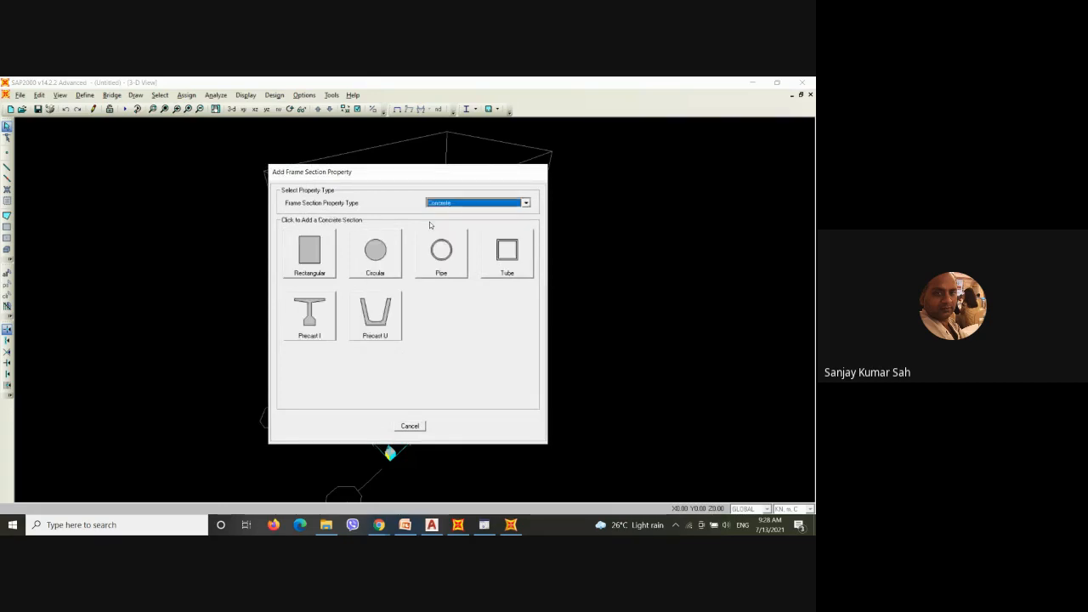
{"action": "left_click", "coordinate": [317, 257]}
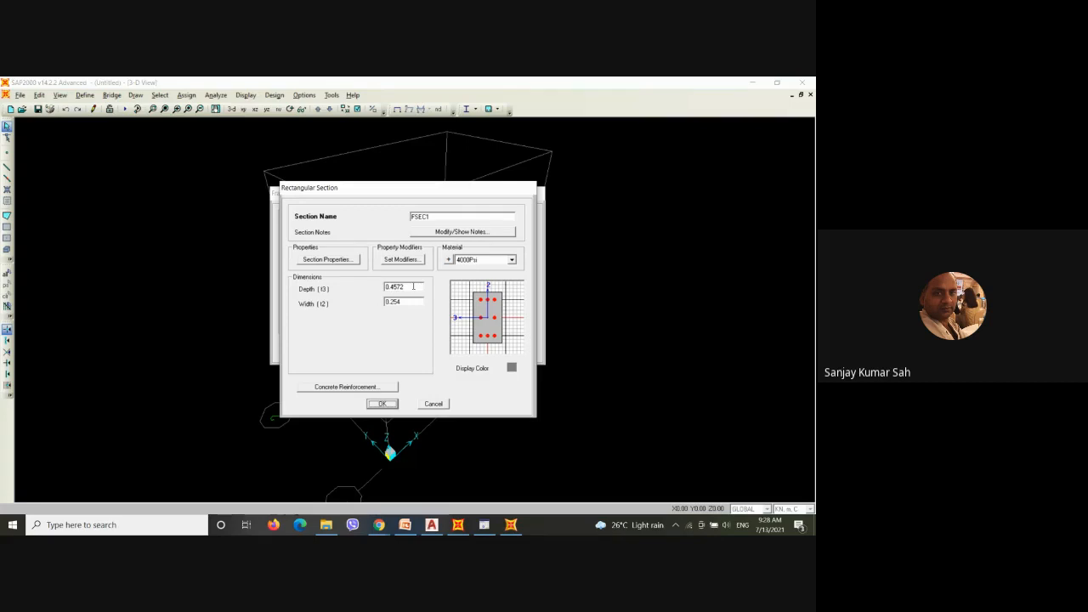
{"action": "left_click", "coordinate": [430, 217]}
{"action": "type", "text": "Beam"}
{"action": "left_click", "coordinate": [383, 405]}
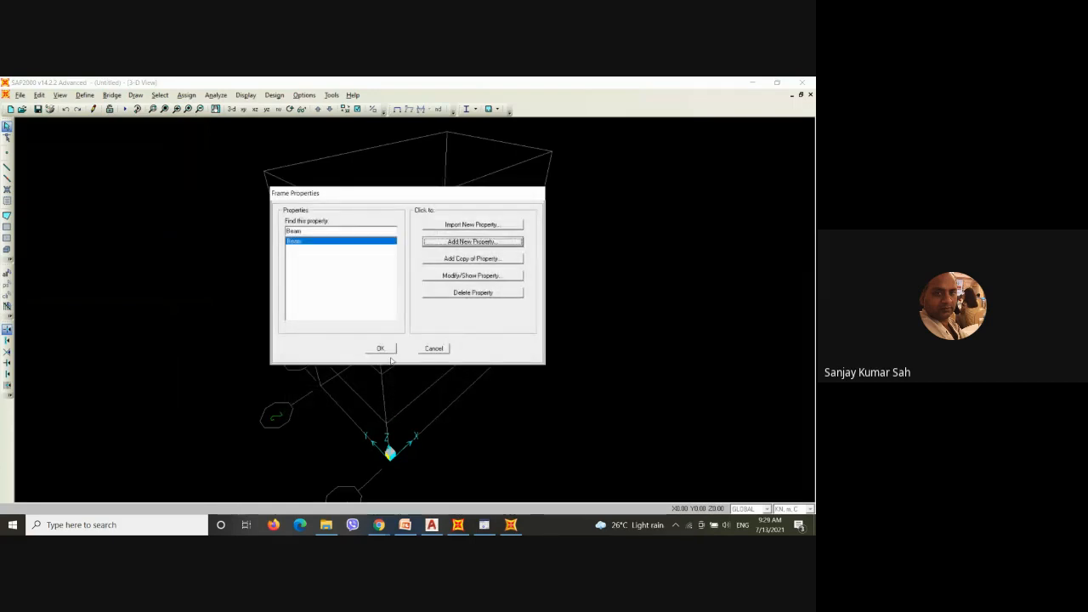
{"action": "left_click", "coordinate": [382, 349]}
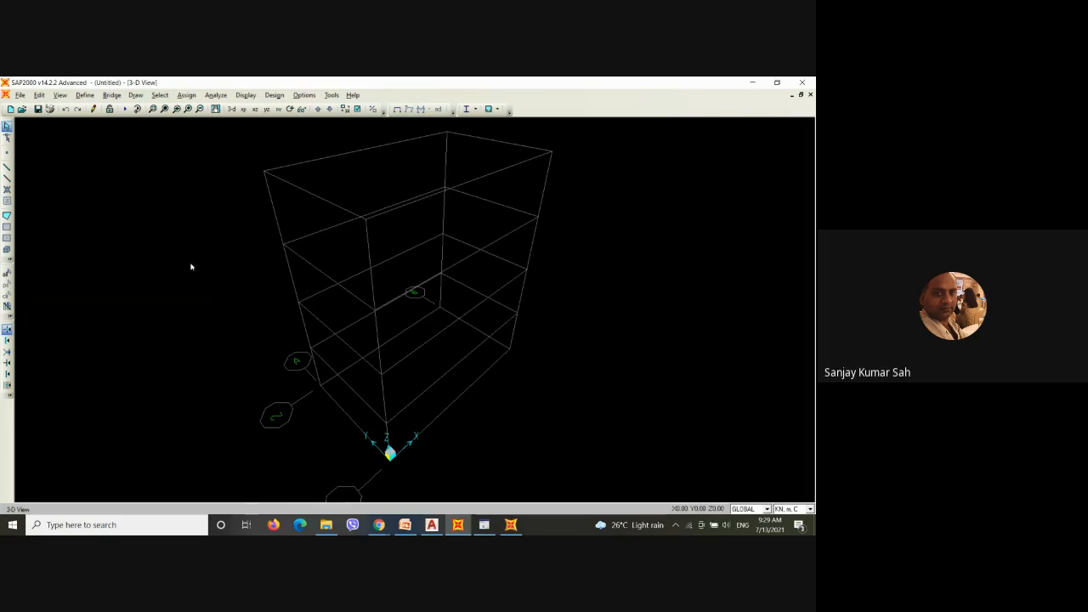
Step: Open the GLOBAL coordinate system's grid data for editing
{"action": "right_click", "coordinate": [122, 227]}
{"action": "left_click", "coordinate": [144, 235]}
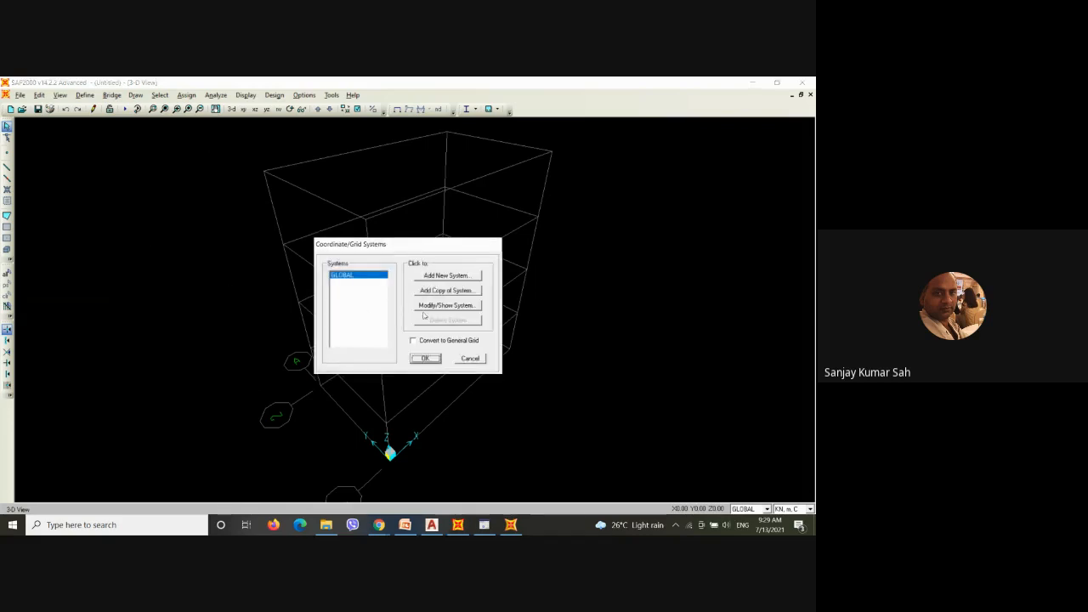
{"action": "left_click", "coordinate": [427, 309]}
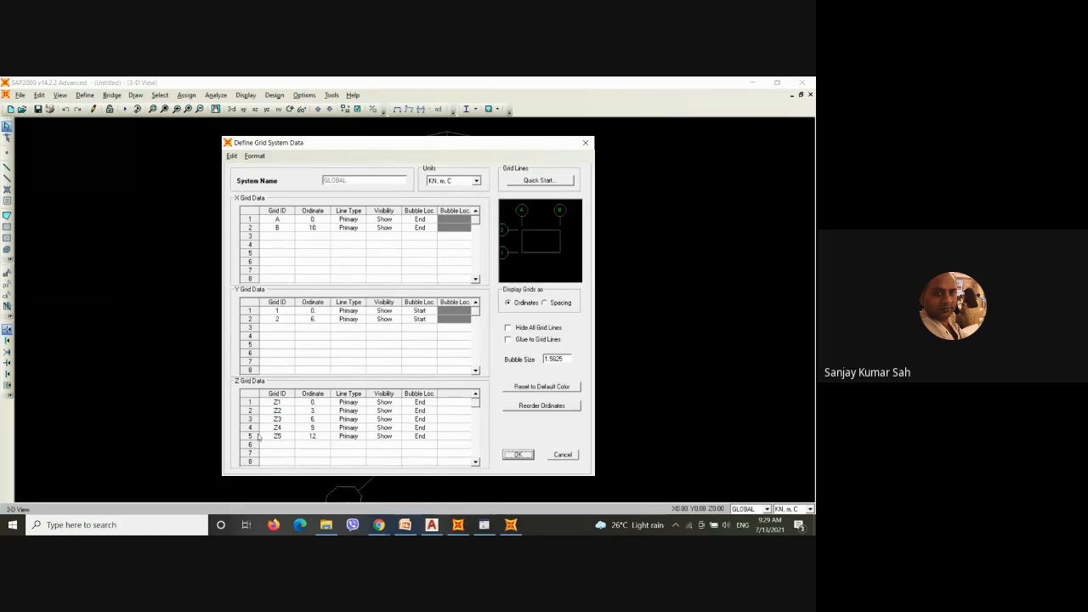
Step: Try to delete the Z5 grid line, and the Z3 to Z5 lines together, from the Z grid data
{"action": "right_click", "coordinate": [267, 435]}
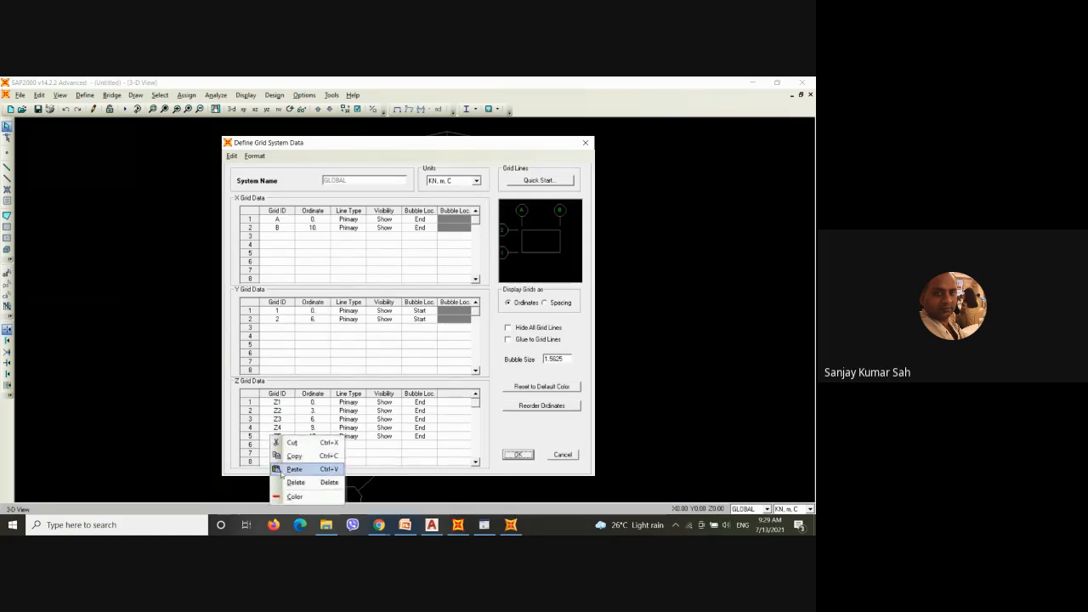
{"action": "left_click", "coordinate": [288, 483]}
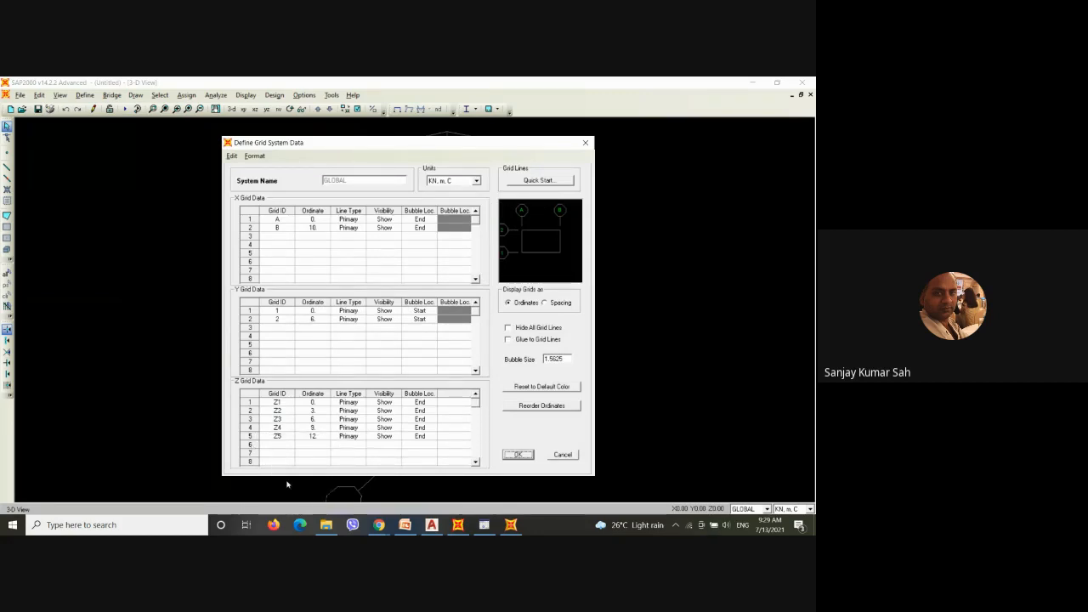
{"action": "left_click", "coordinate": [270, 439]}
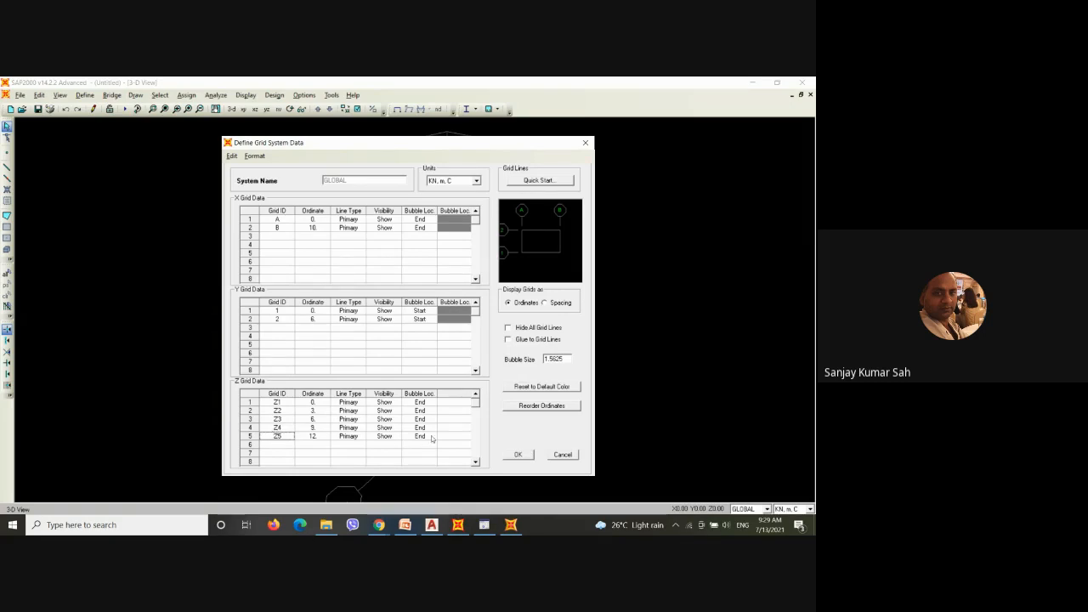
{"action": "left_click_drag", "start_coordinate": [442, 438], "coordinate": [288, 422]}
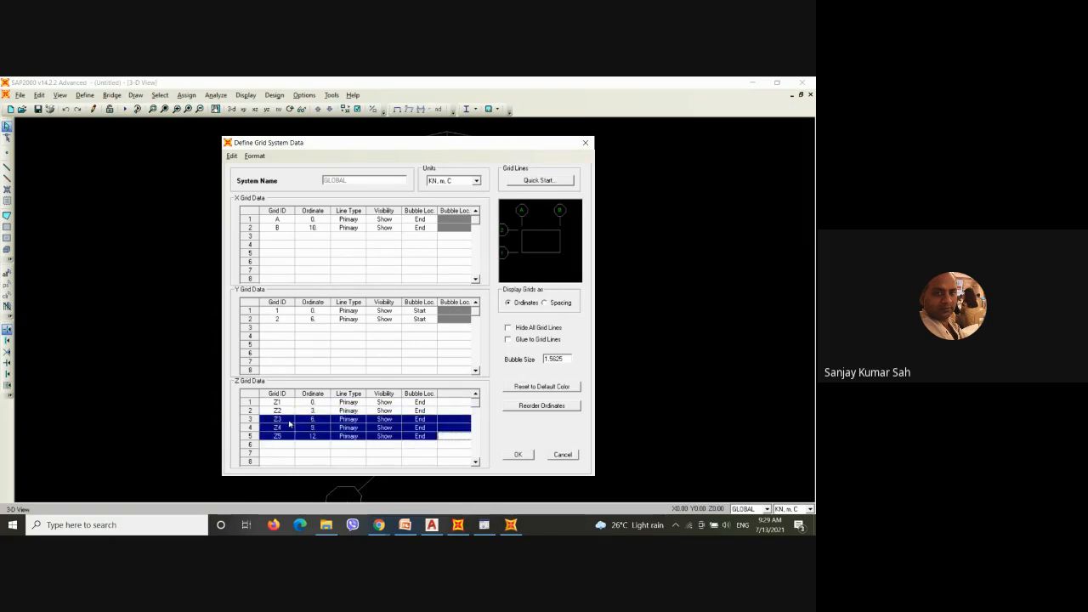
{"action": "right_click", "coordinate": [291, 421]}
{"action": "left_click", "coordinate": [278, 431]}
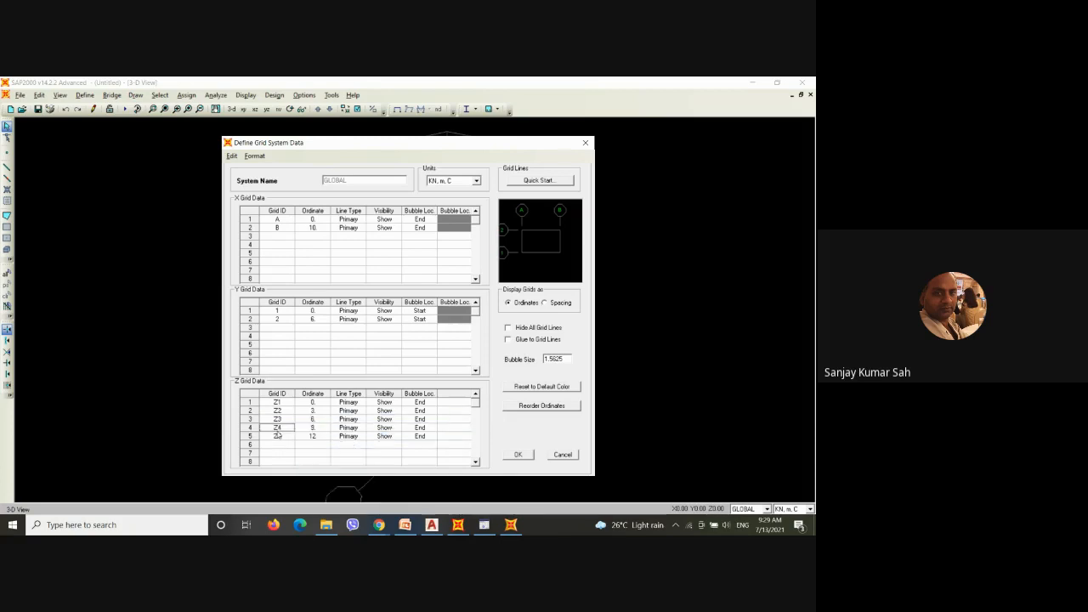
{"action": "left_click_drag", "start_coordinate": [442, 437], "coordinate": [285, 425]}
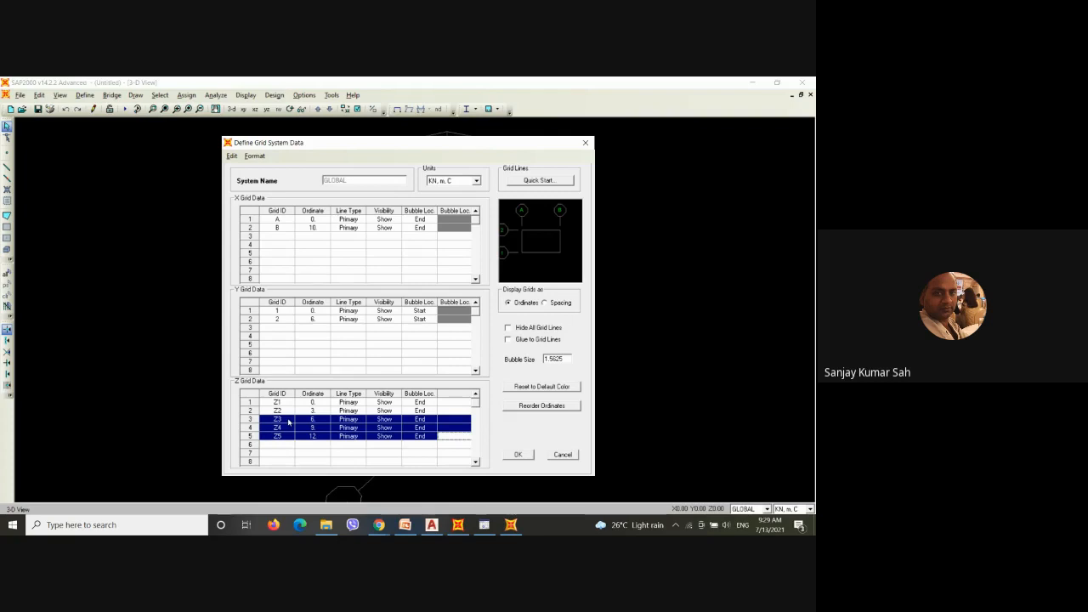
{"action": "right_click", "coordinate": [286, 420]}
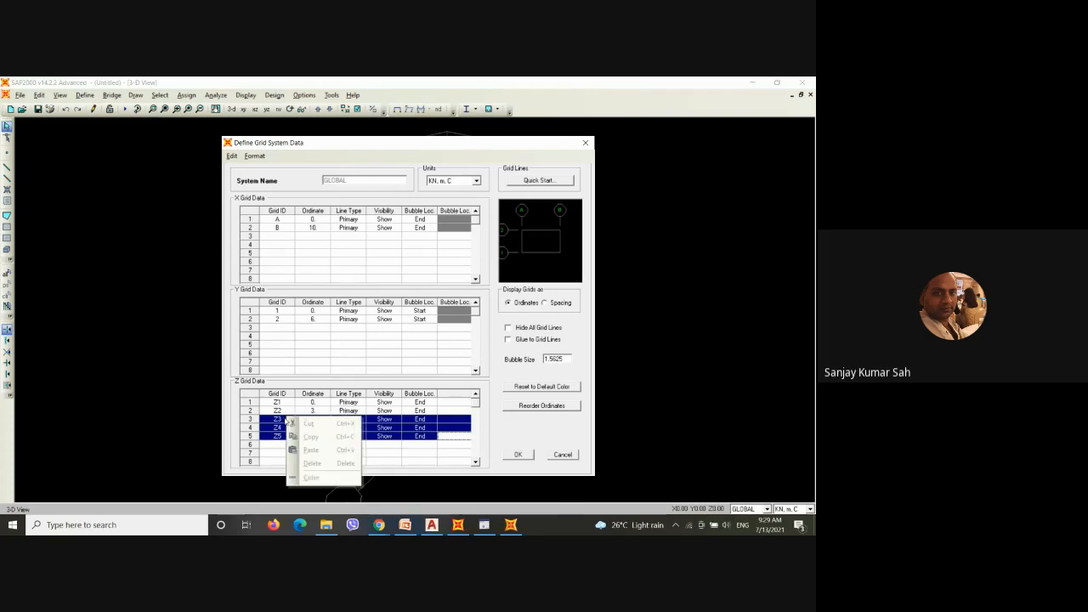
{"action": "left_click", "coordinate": [262, 437]}
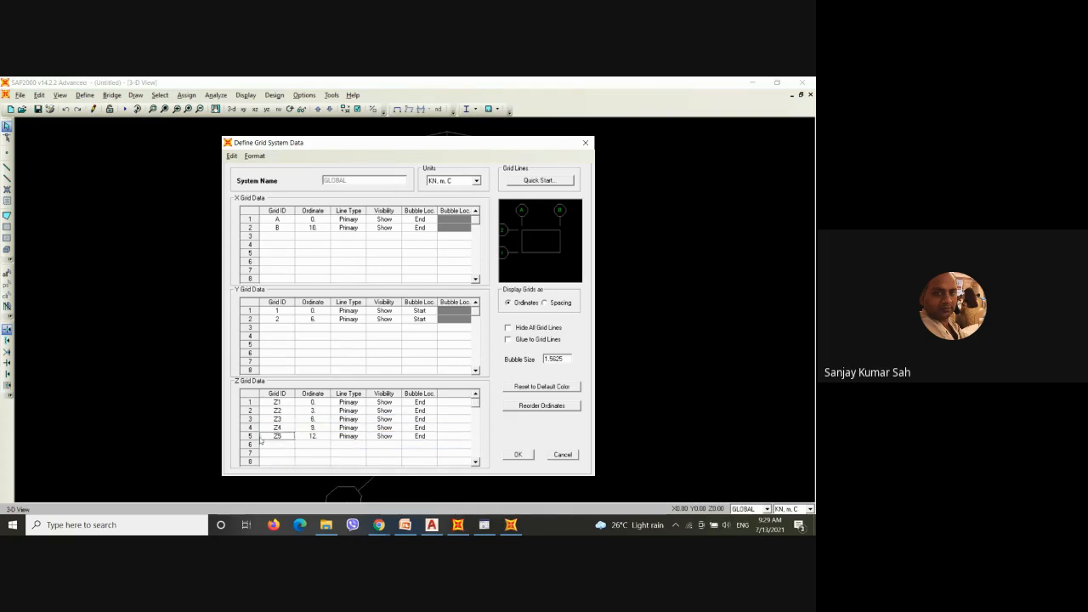
Step: Delete grid lines Z5, Z4 and Z3 one at a time from the Z grid data and apply the modified grid
{"action": "left_click", "coordinate": [243, 438]}
{"action": "right_click", "coordinate": [250, 439]}
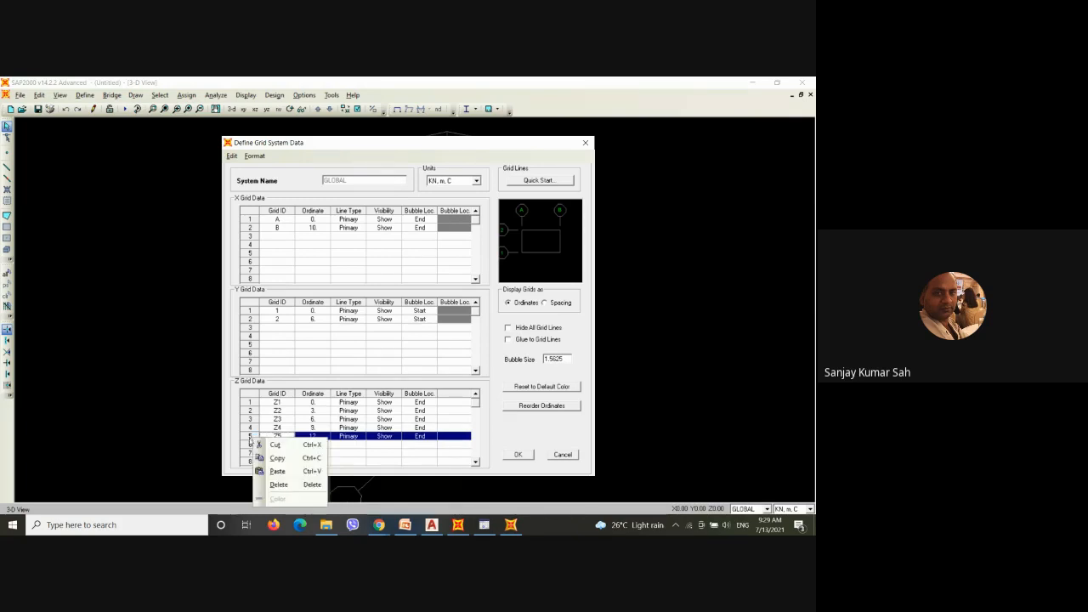
{"action": "left_click", "coordinate": [271, 485]}
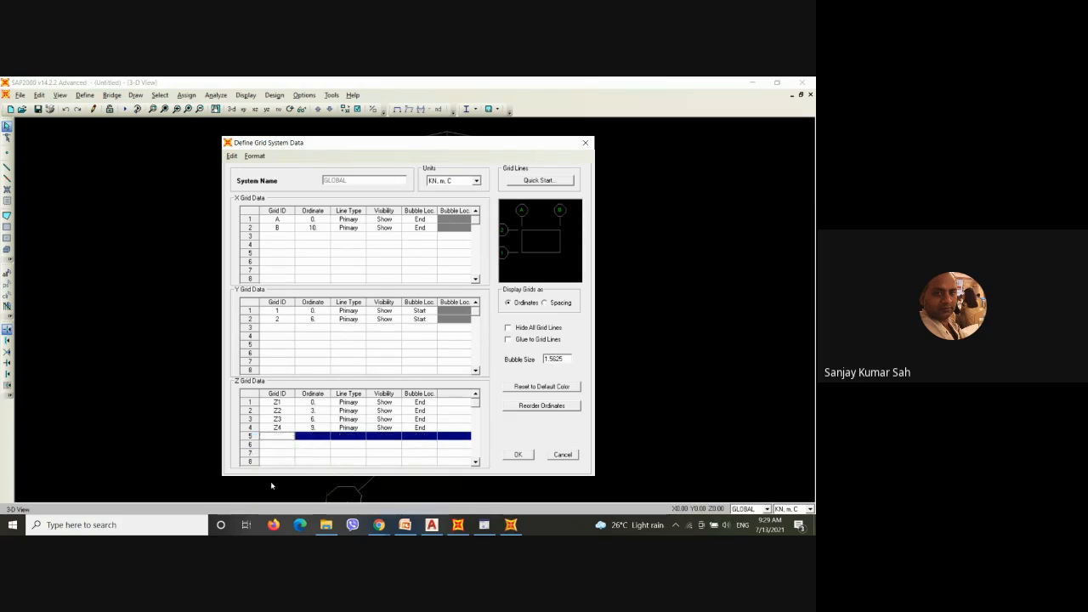
{"action": "left_click", "coordinate": [251, 428]}
{"action": "right_click", "coordinate": [253, 429]}
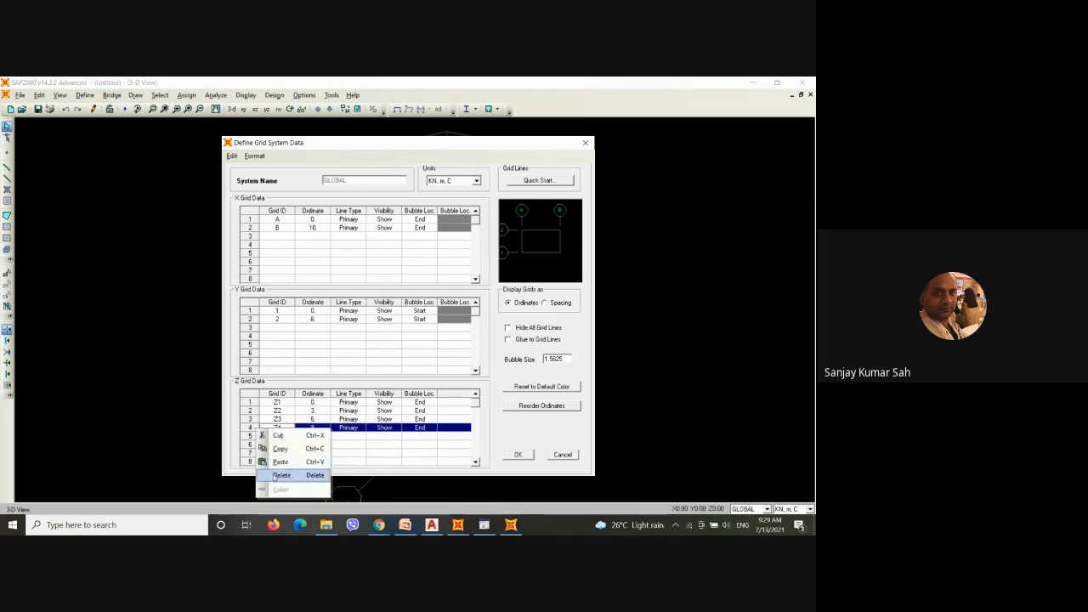
{"action": "left_click", "coordinate": [274, 478]}
{"action": "left_click", "coordinate": [251, 419]}
{"action": "right_click", "coordinate": [253, 420]}
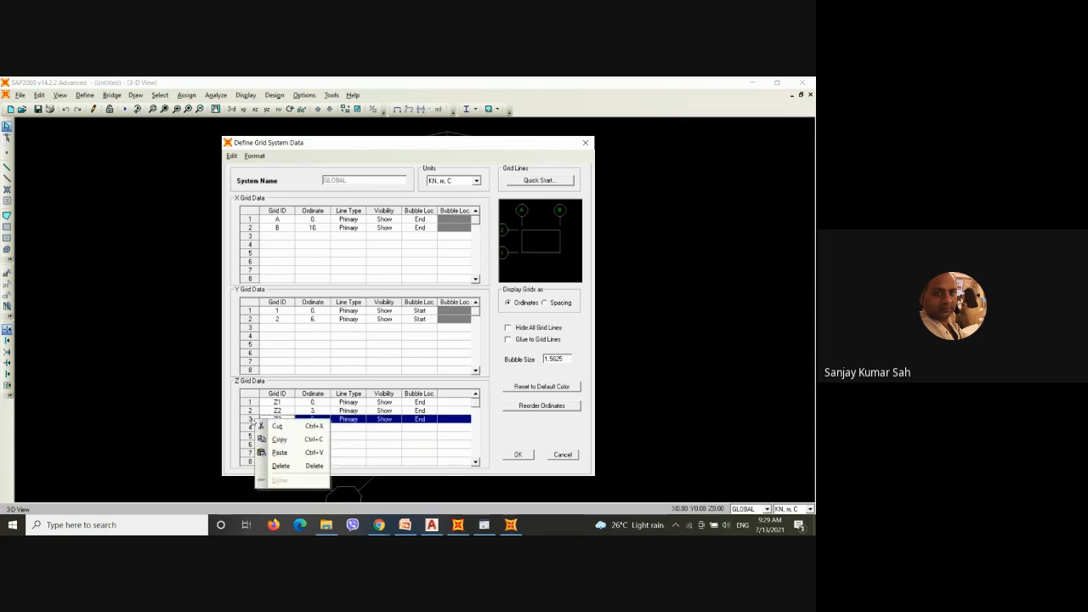
{"action": "left_click", "coordinate": [280, 466]}
{"action": "left_click", "coordinate": [517, 455]}
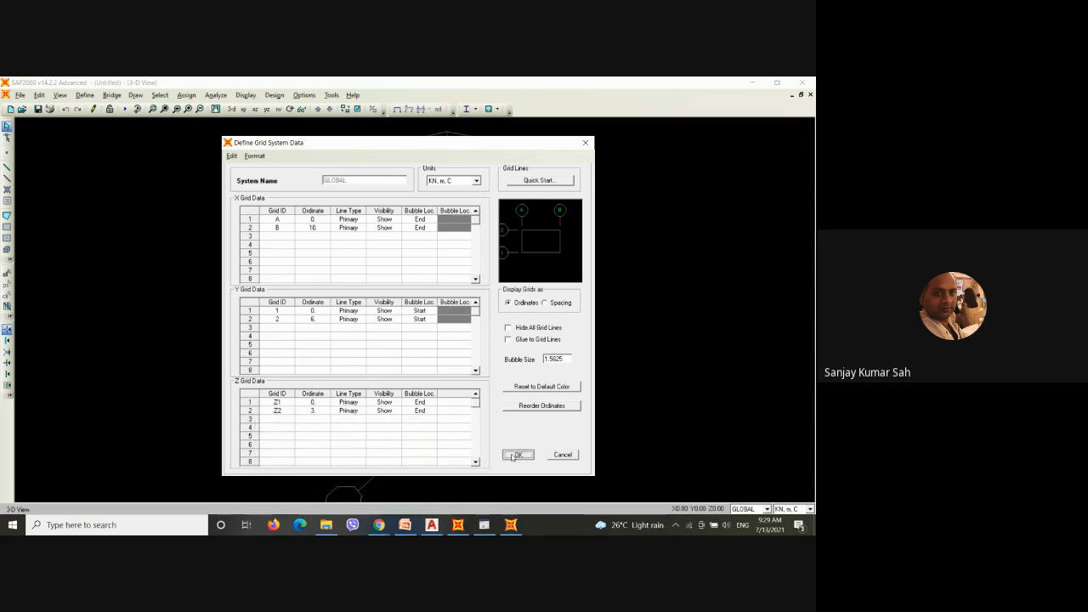
{"action": "left_click", "coordinate": [425, 358]}
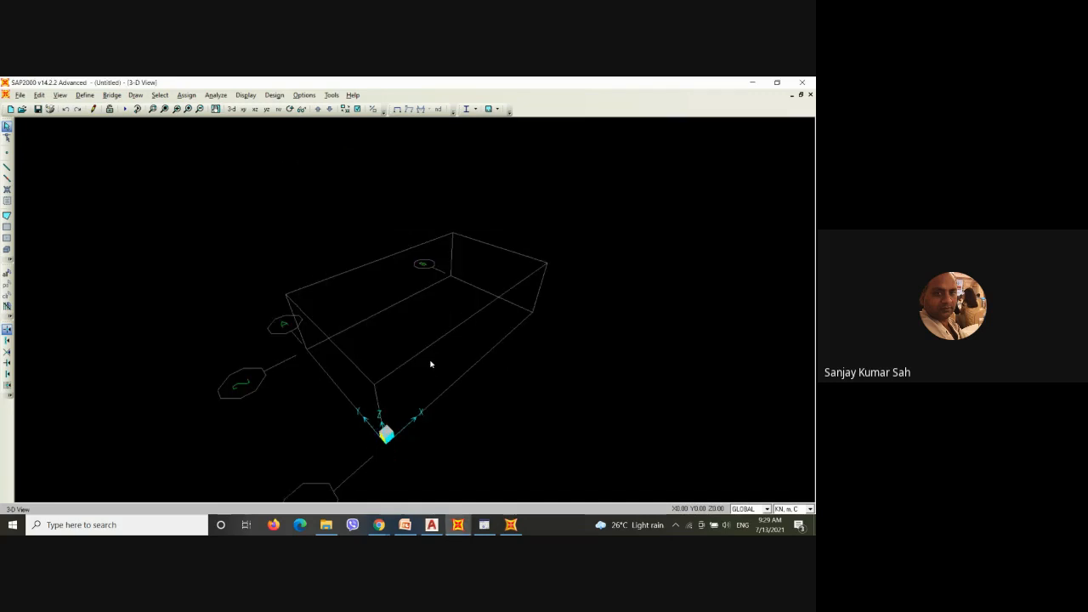
Step: Hide the axes and draw a straight Beam frame 10 m long from the origin along the X grid line at the base
{"action": "left_click", "coordinate": [60, 94]}
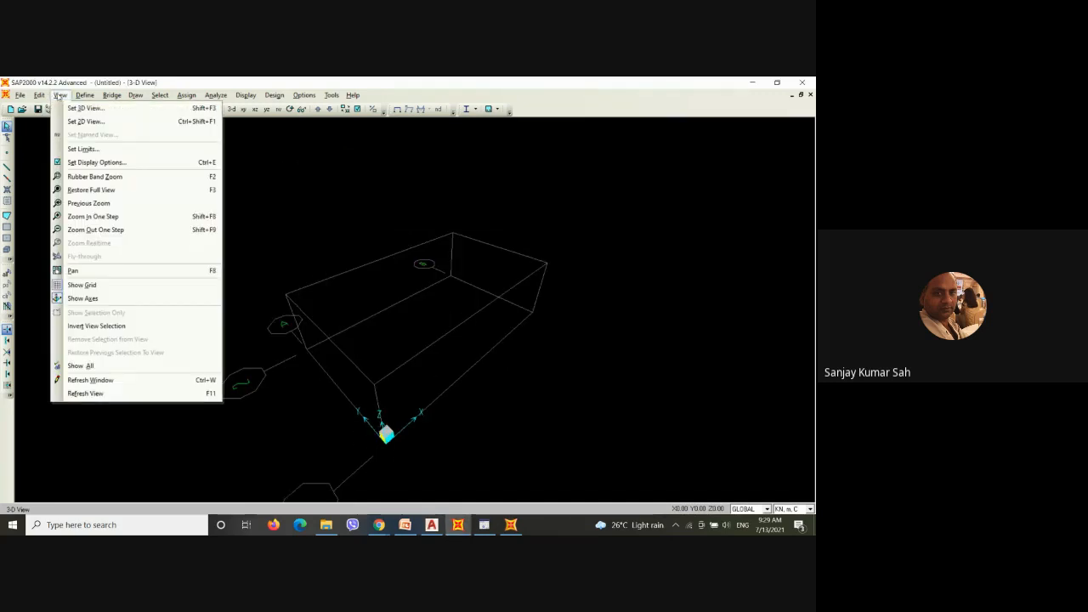
{"action": "left_click", "coordinate": [88, 298]}
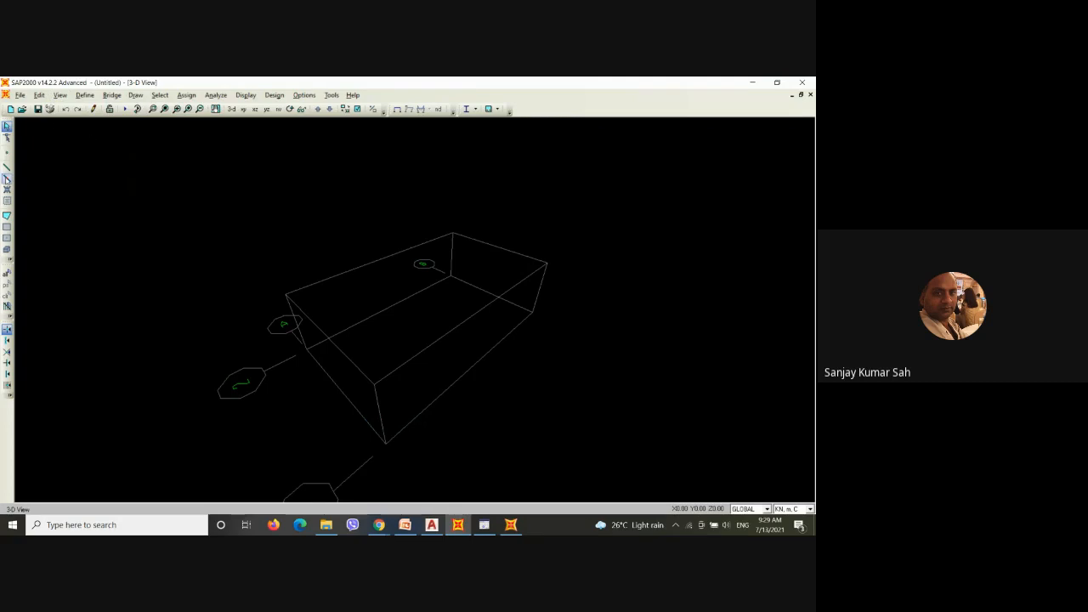
{"action": "left_click", "coordinate": [7, 168]}
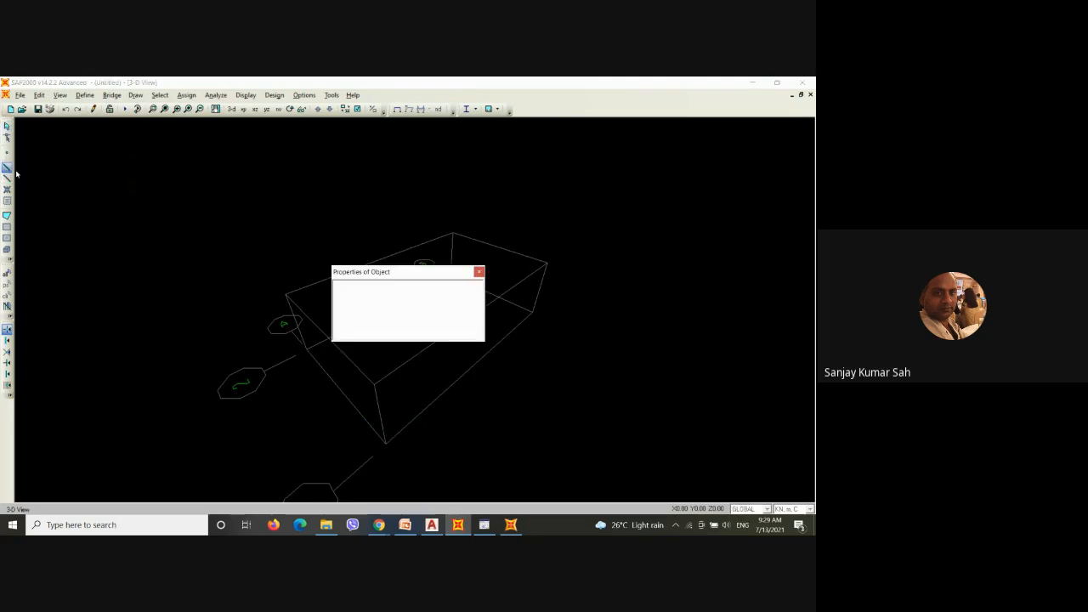
{"action": "left_click", "coordinate": [385, 441]}
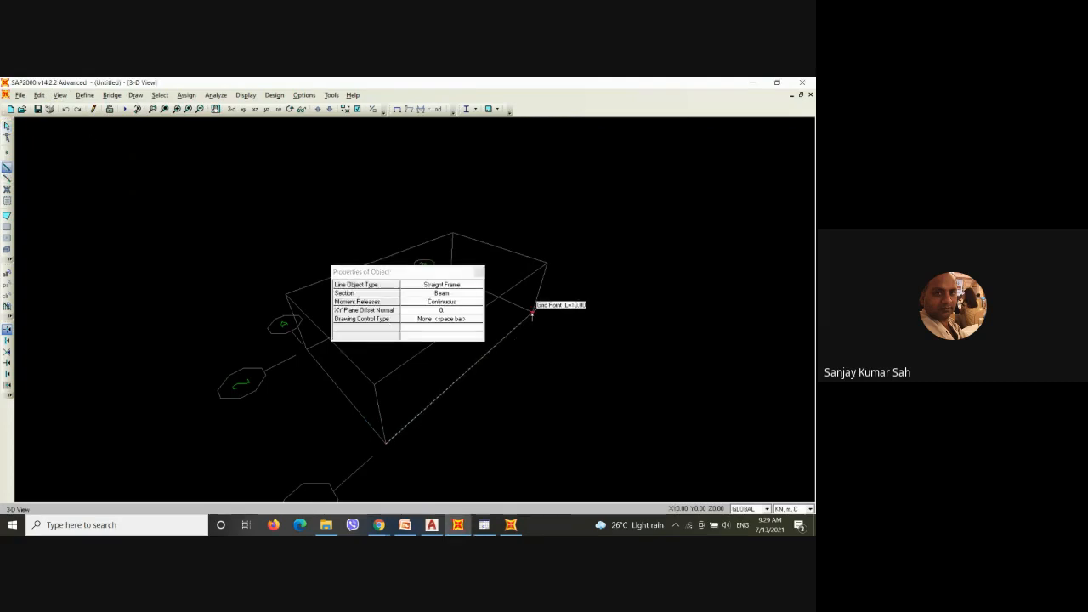
{"action": "left_click", "coordinate": [532, 314]}
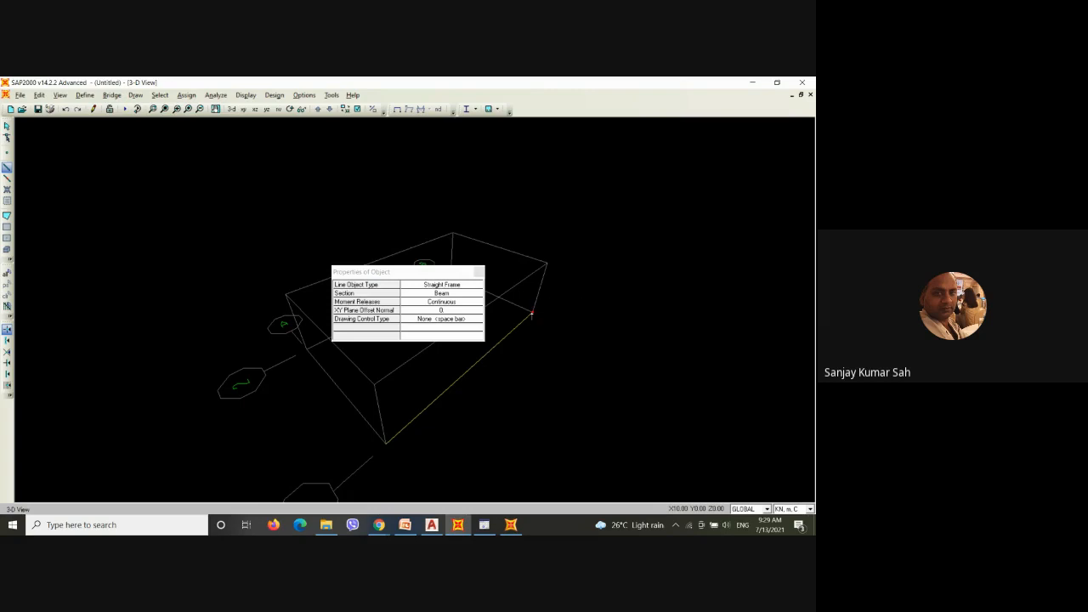
{"action": "left_click", "coordinate": [479, 272]}
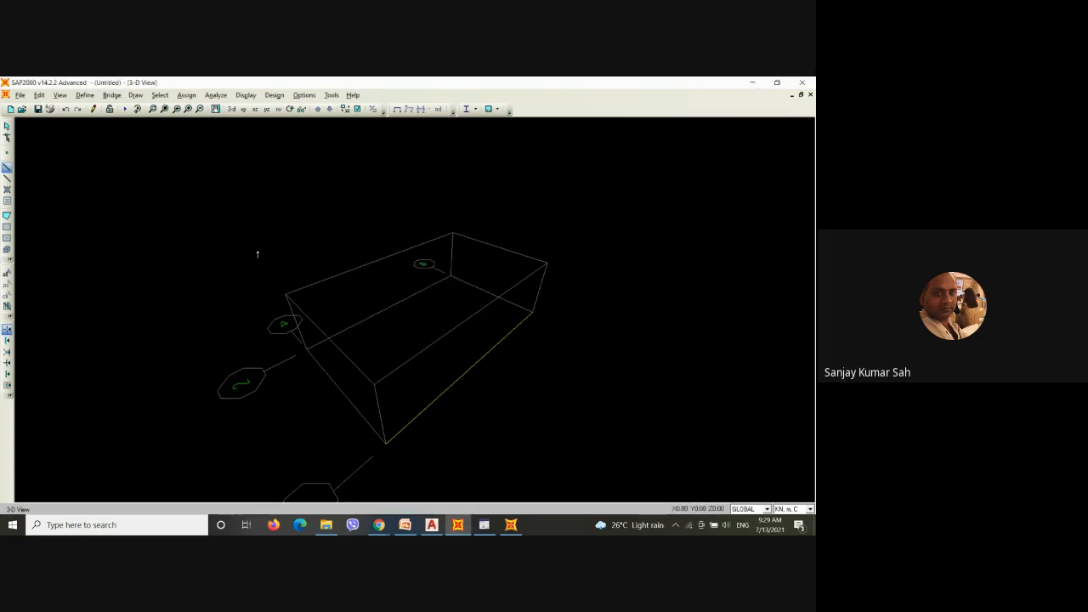
{"action": "key", "text": "Escape"}
Step: Assign a pinned restraint, fixing translations 1, 2 and 3, to the beam's end joint at the origin
{"action": "left_click", "coordinate": [383, 442]}
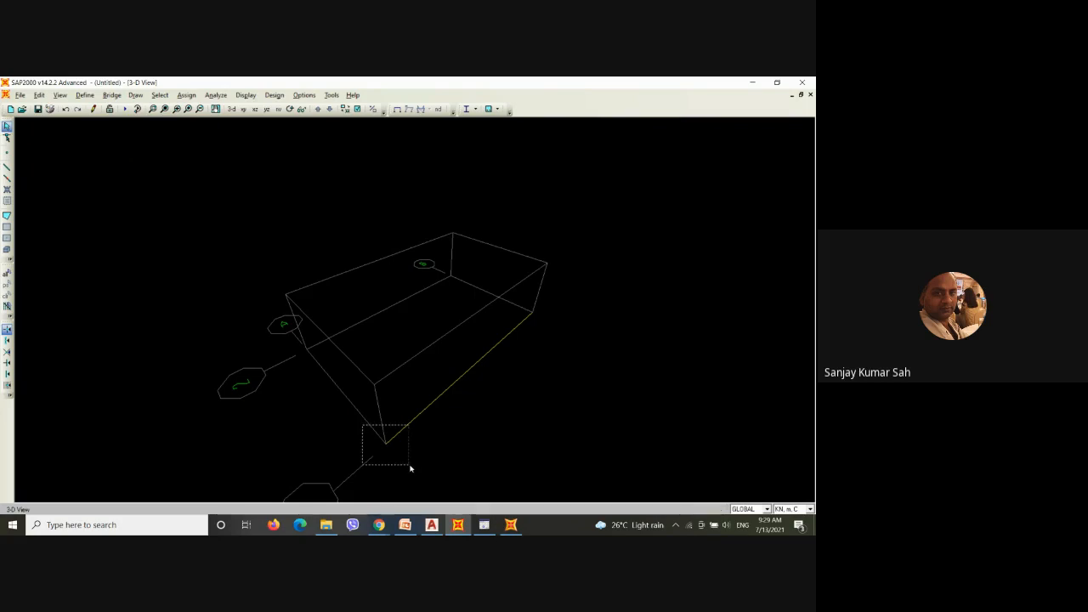
{"action": "left_click", "coordinate": [186, 94]}
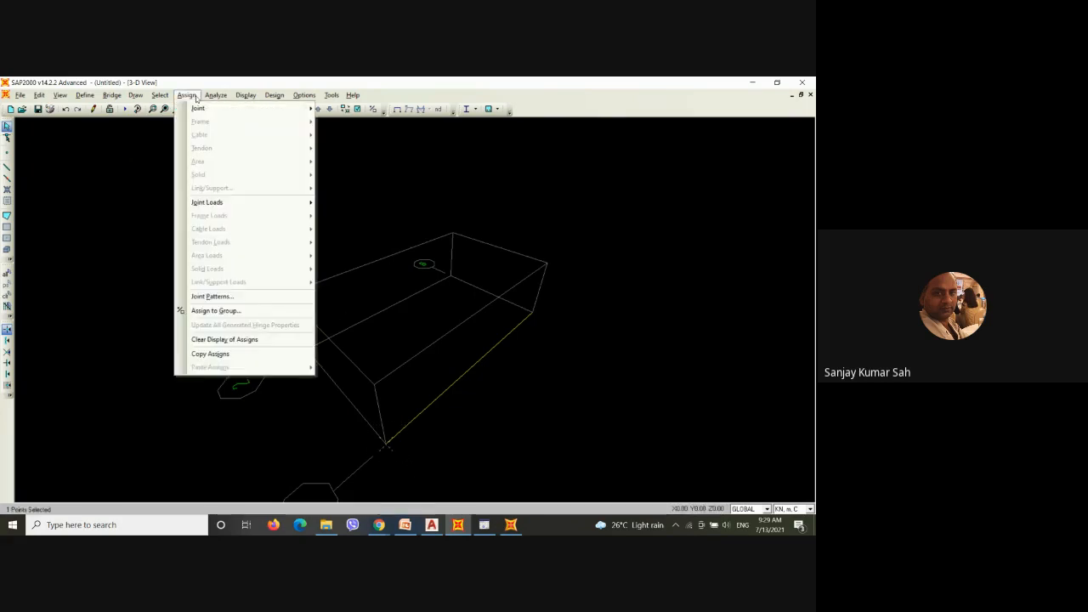
{"action": "mouse_move", "coordinate": [306, 108]}
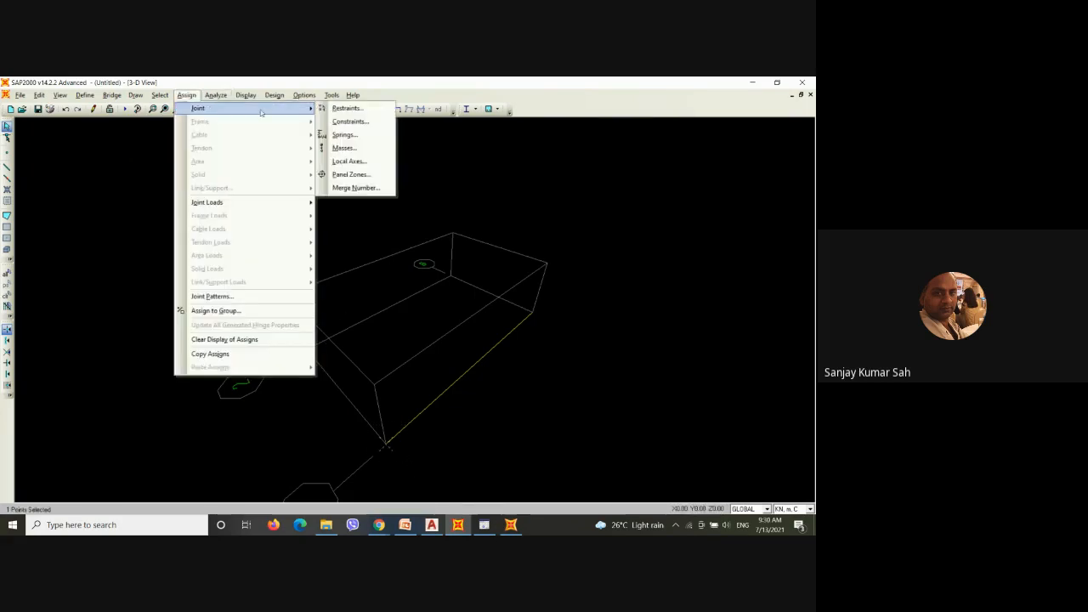
{"action": "left_click", "coordinate": [343, 108]}
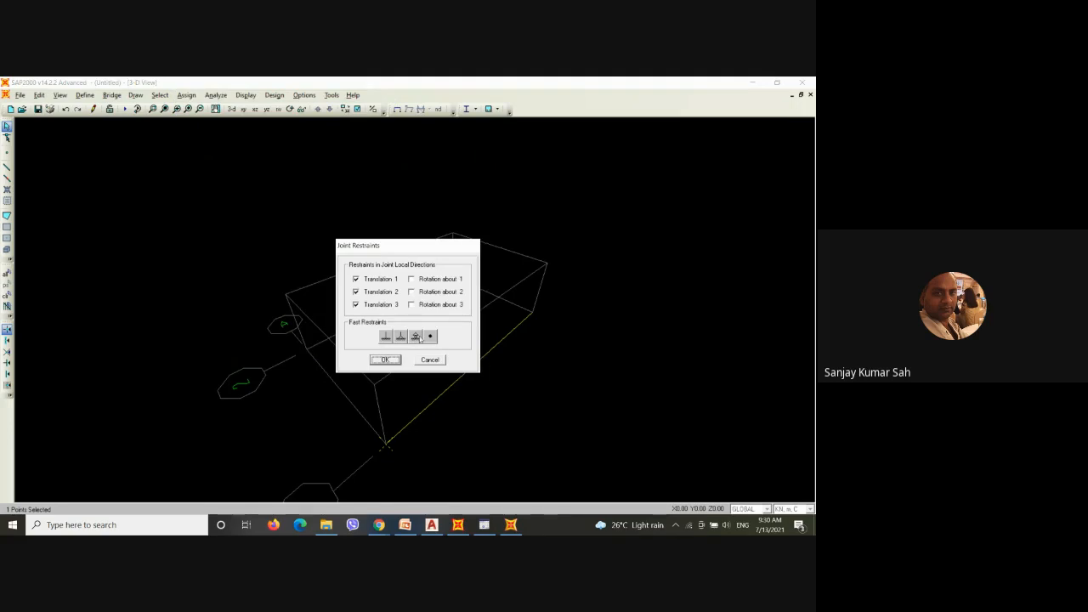
{"action": "left_click", "coordinate": [404, 337]}
{"action": "left_click", "coordinate": [384, 359]}
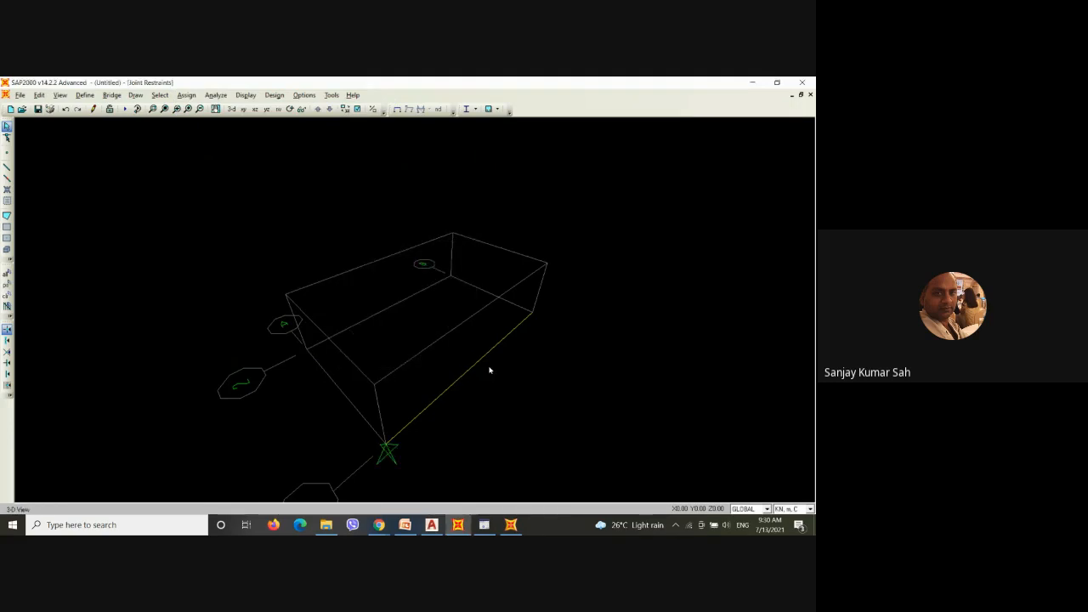
Step: Assign a roller restraint, fixing only translation 3, to the beam's far end joint
{"action": "left_click_drag", "start_coordinate": [521, 313], "coordinate": [553, 345]}
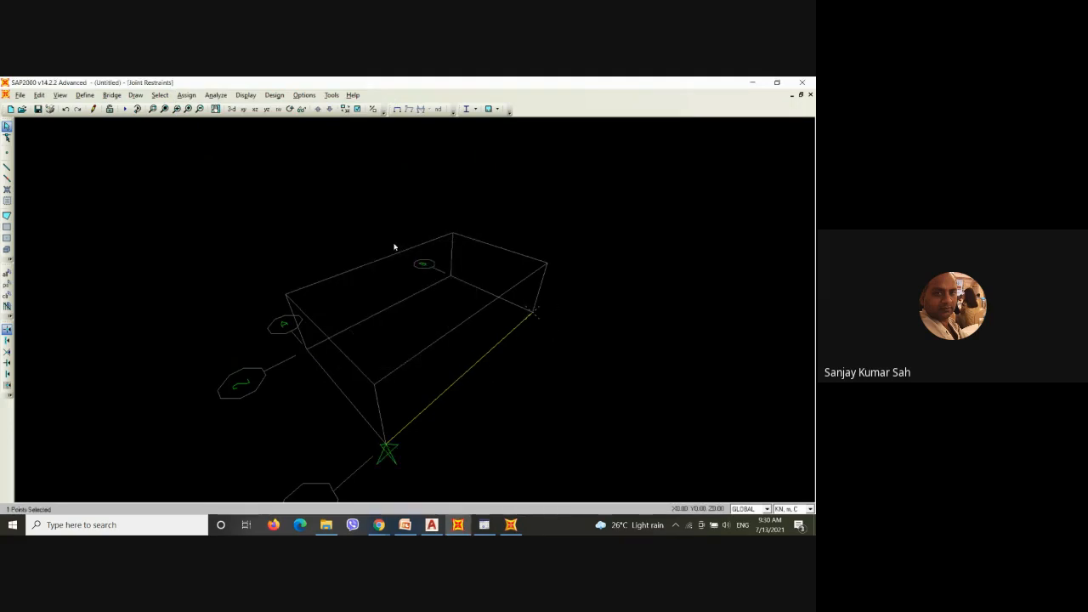
{"action": "left_click", "coordinate": [187, 95]}
{"action": "mouse_move", "coordinate": [198, 108]}
{"action": "left_click", "coordinate": [344, 107]}
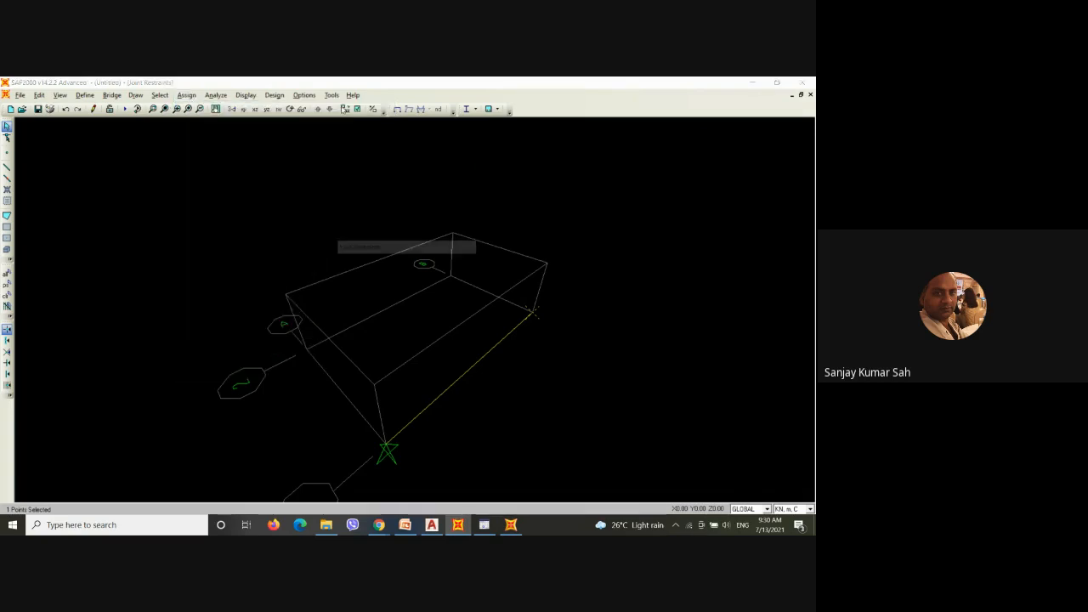
{"action": "left_click", "coordinate": [415, 335]}
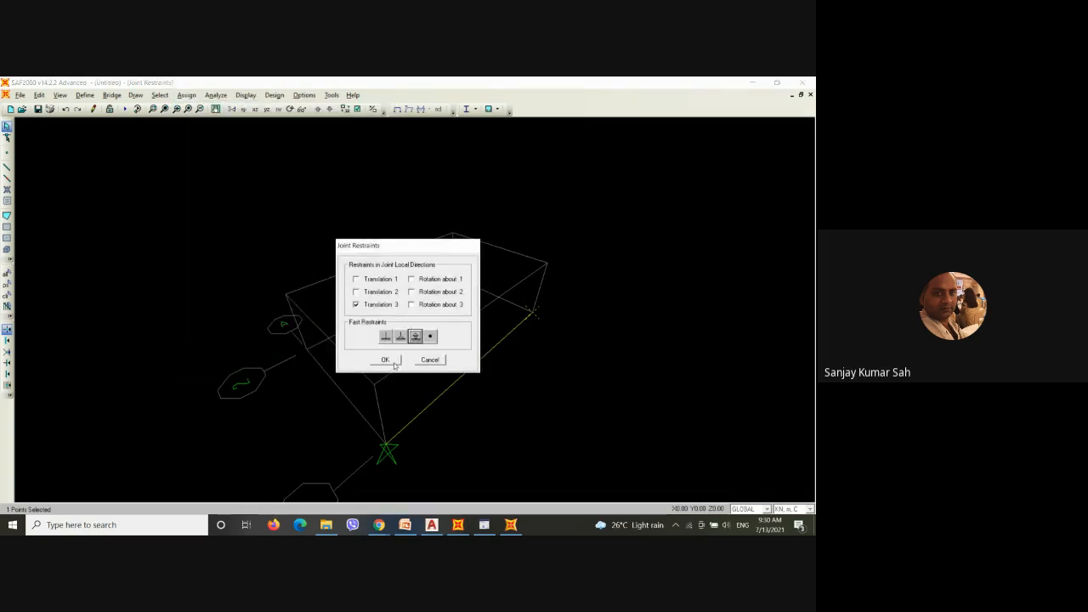
{"action": "left_click", "coordinate": [385, 360]}
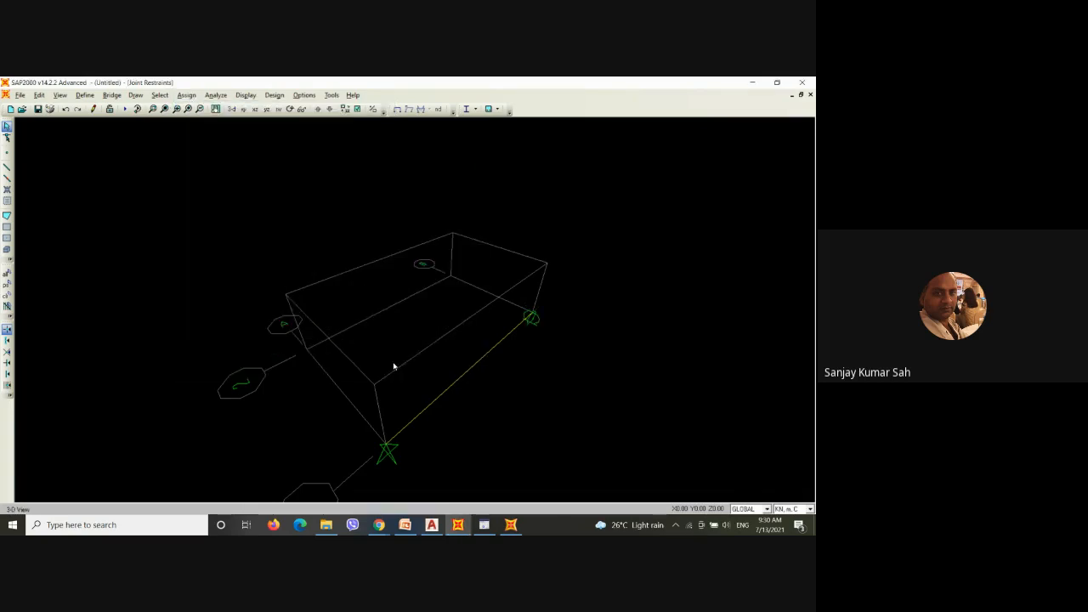
Step: Run the DEAD and MODAL load cases, saving the model as Beam Vibration_sap14 in the Day 5 folder
{"action": "left_click", "coordinate": [126, 111]}
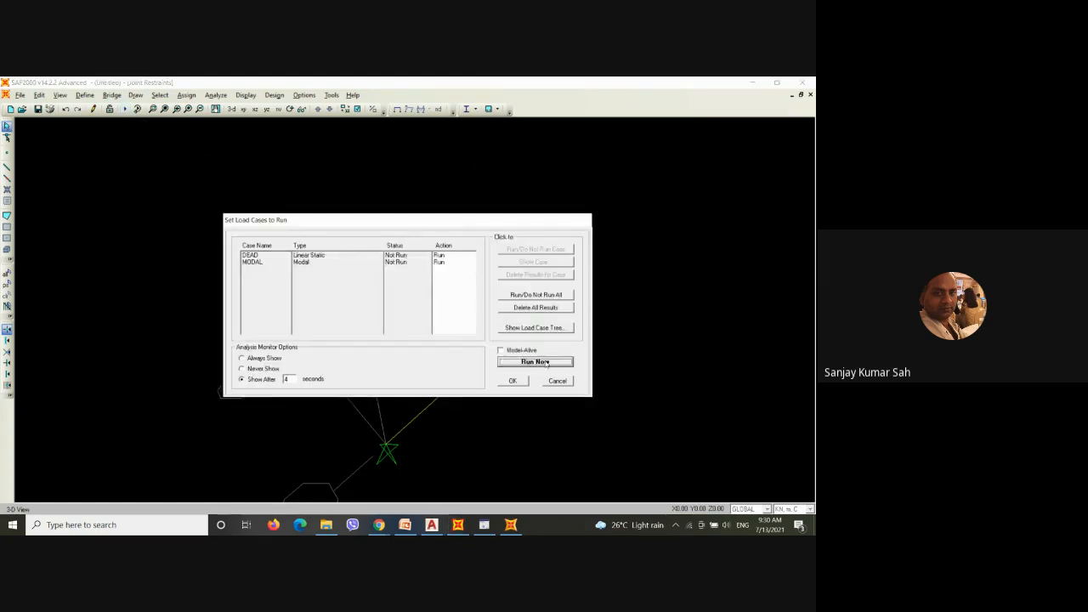
{"action": "left_click", "coordinate": [546, 363]}
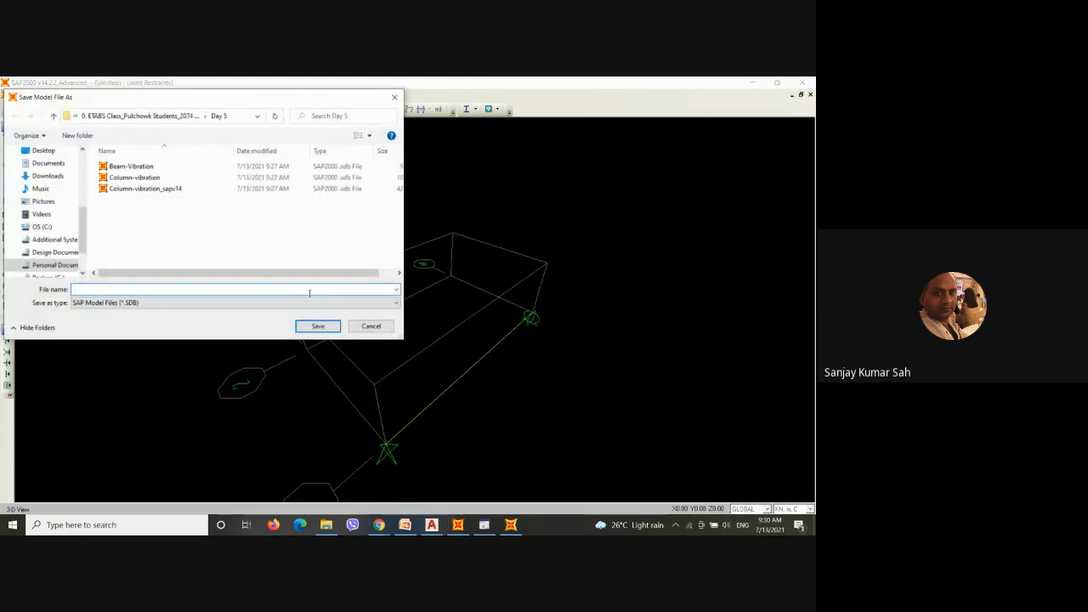
{"action": "type", "text": "Beam"}
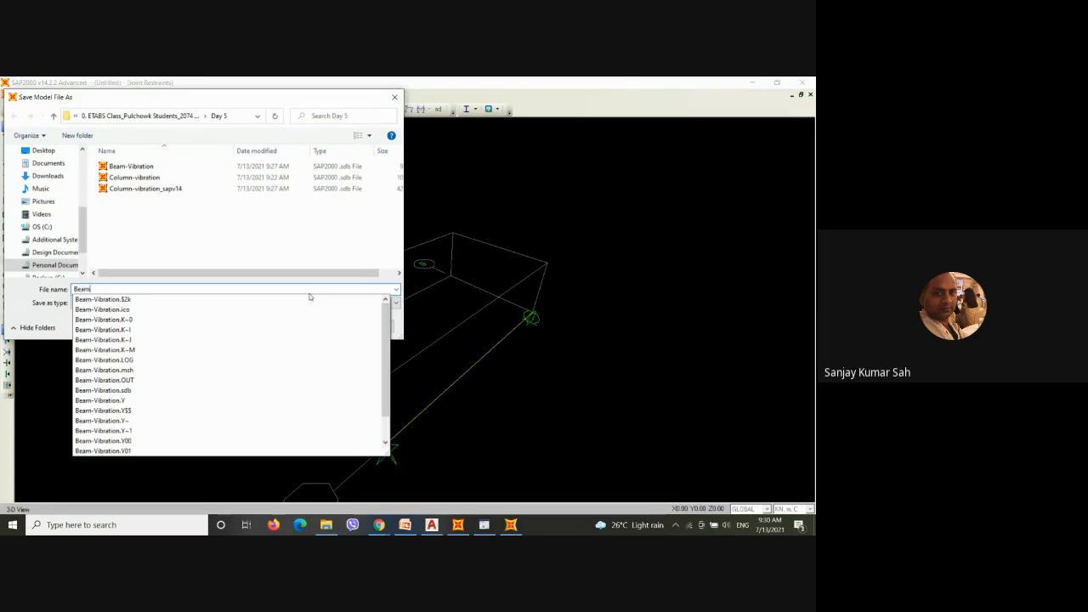
{"action": "type", "text": " V"}
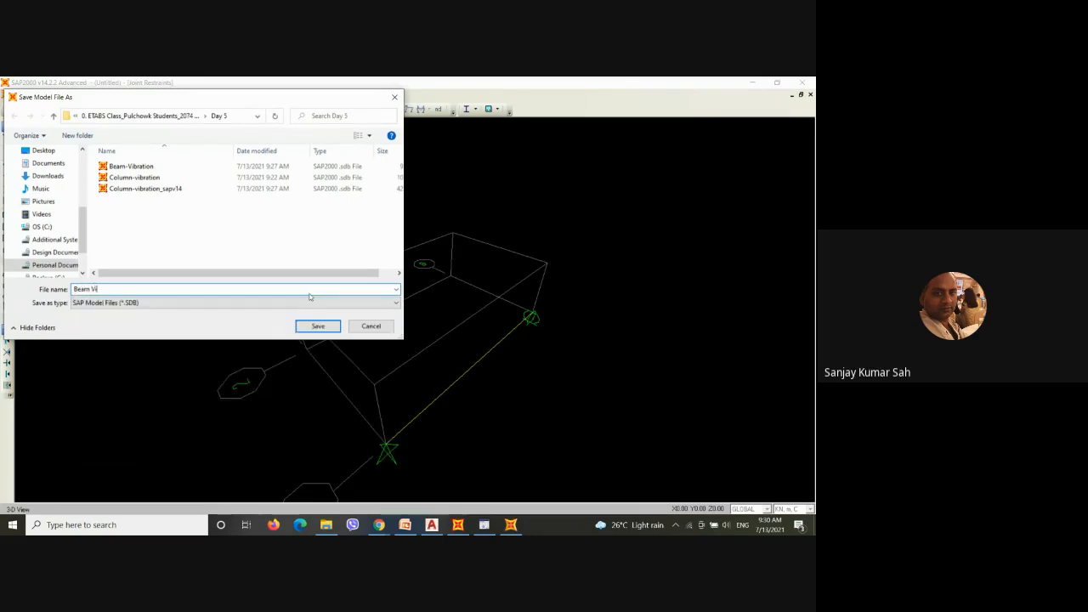
{"action": "type", "text": "ibration_sap14"}
{"action": "left_click", "coordinate": [335, 326]}
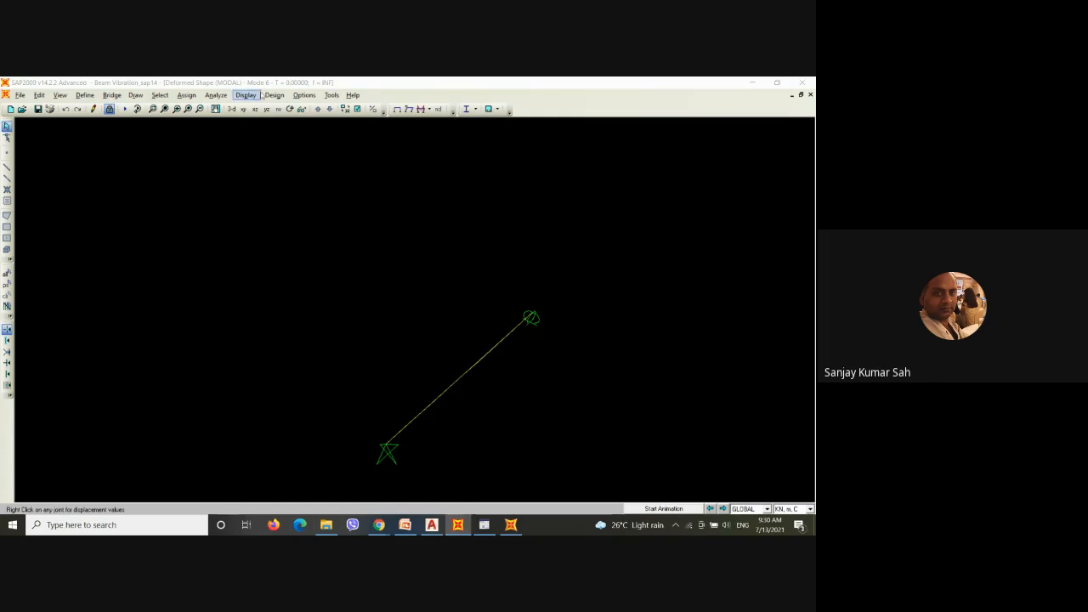
Step: Display the beam's deformed shape for the DEAD load case with automatic scaling
{"action": "left_click", "coordinate": [420, 109]}
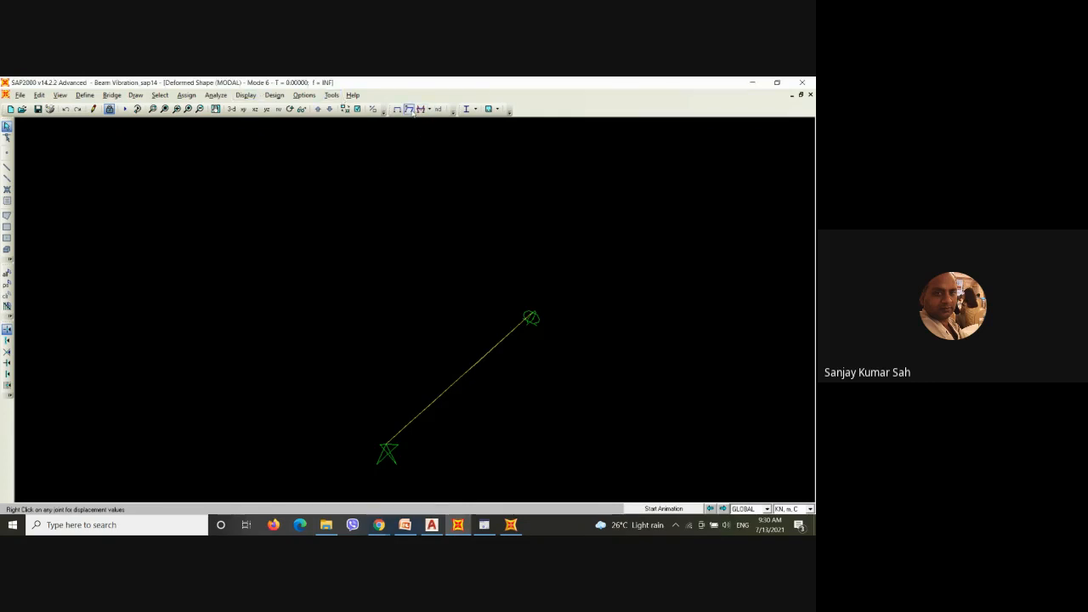
{"action": "left_click", "coordinate": [466, 184]}
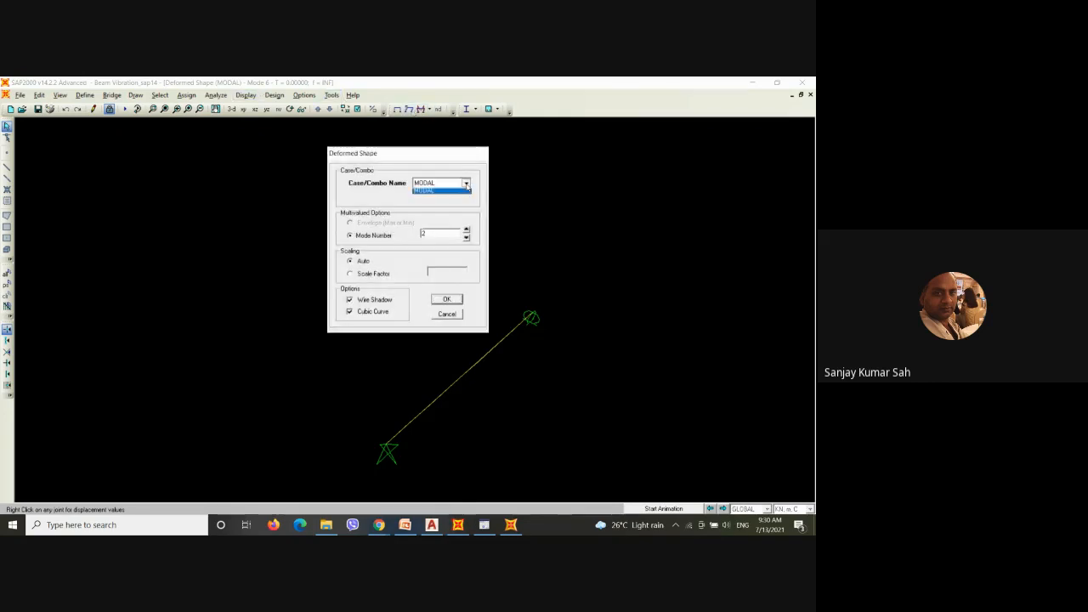
{"action": "left_click", "coordinate": [439, 193]}
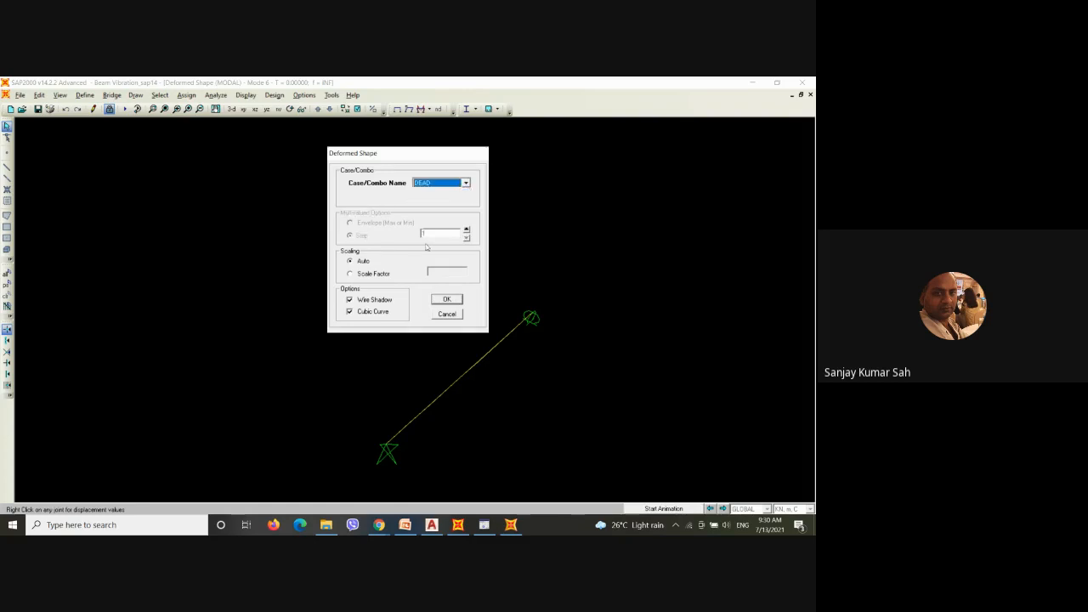
{"action": "left_click", "coordinate": [444, 300]}
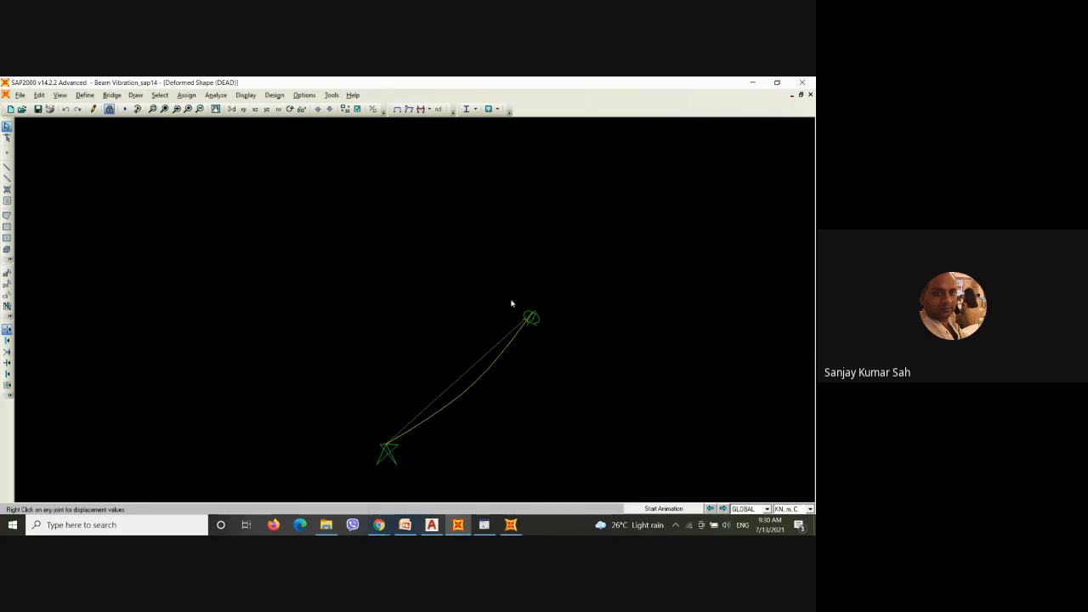
Step: Display the deformed shape of mode 1 of the MODAL case and play its animation, stopping it after viewing
{"action": "left_click", "coordinate": [409, 110]}
{"action": "left_click", "coordinate": [466, 184]}
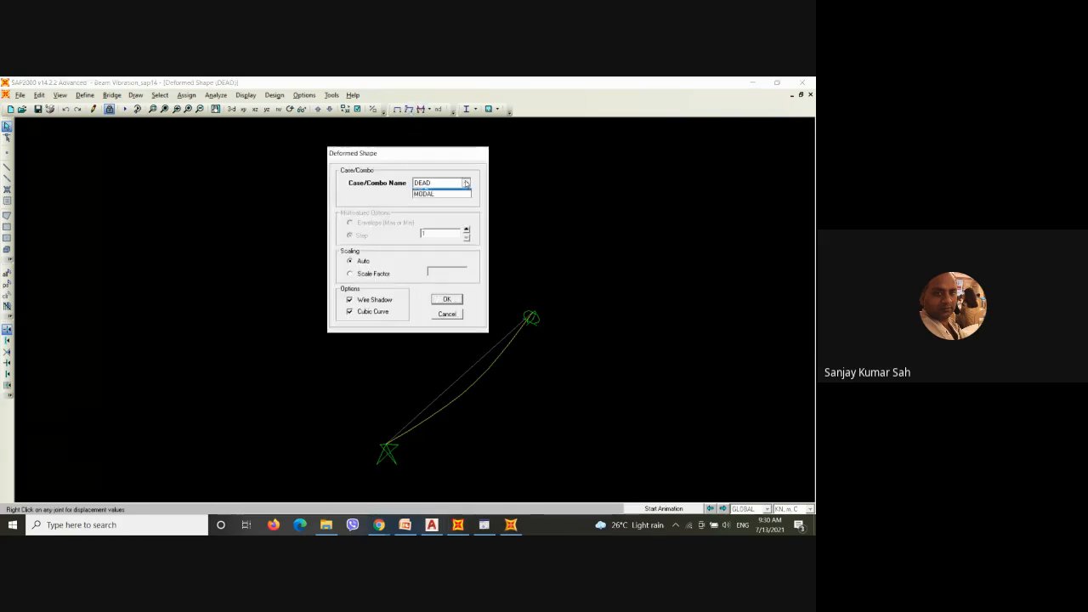
{"action": "left_click", "coordinate": [451, 193]}
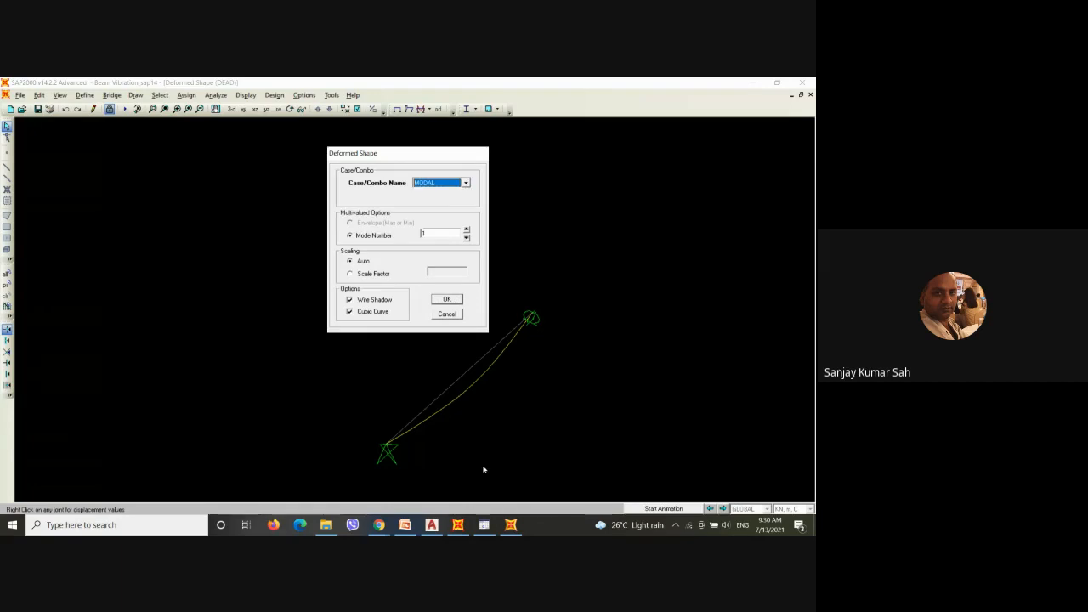
{"action": "left_click", "coordinate": [446, 299]}
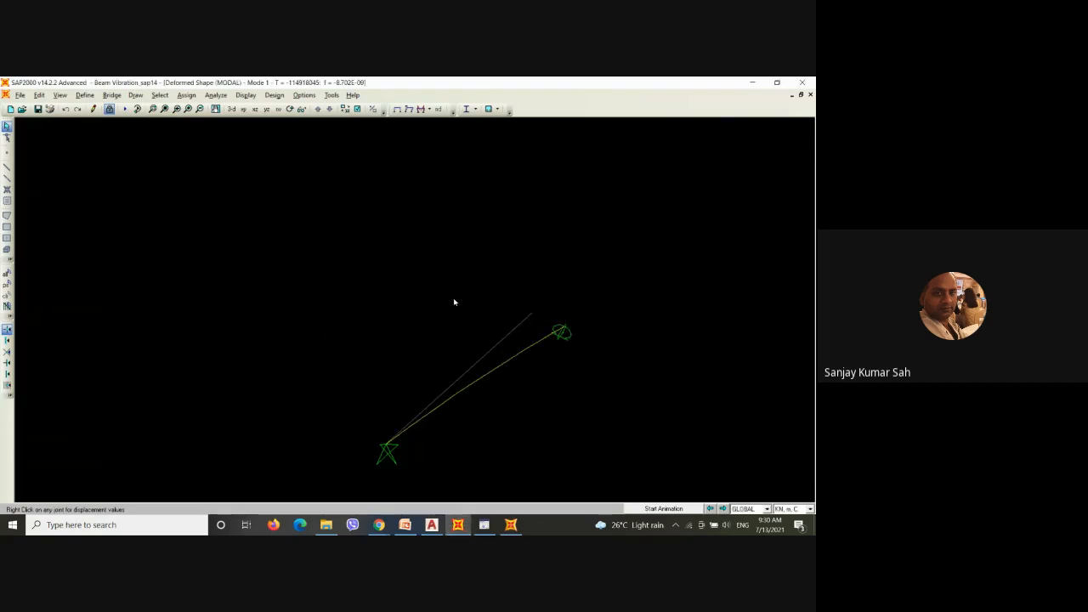
{"action": "left_click", "coordinate": [654, 509]}
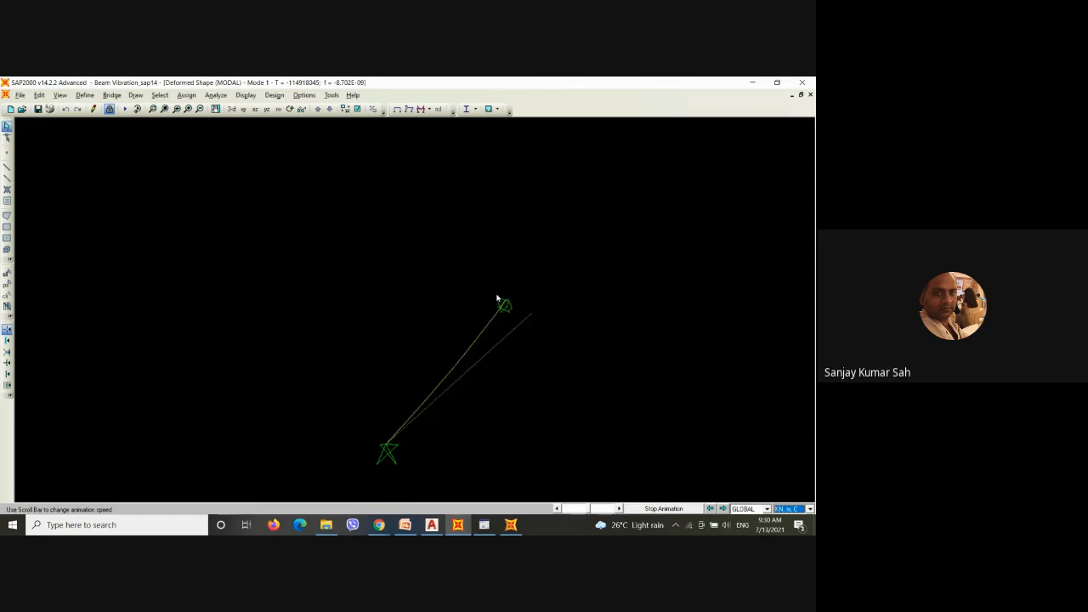
{"action": "left_click", "coordinate": [640, 511]}
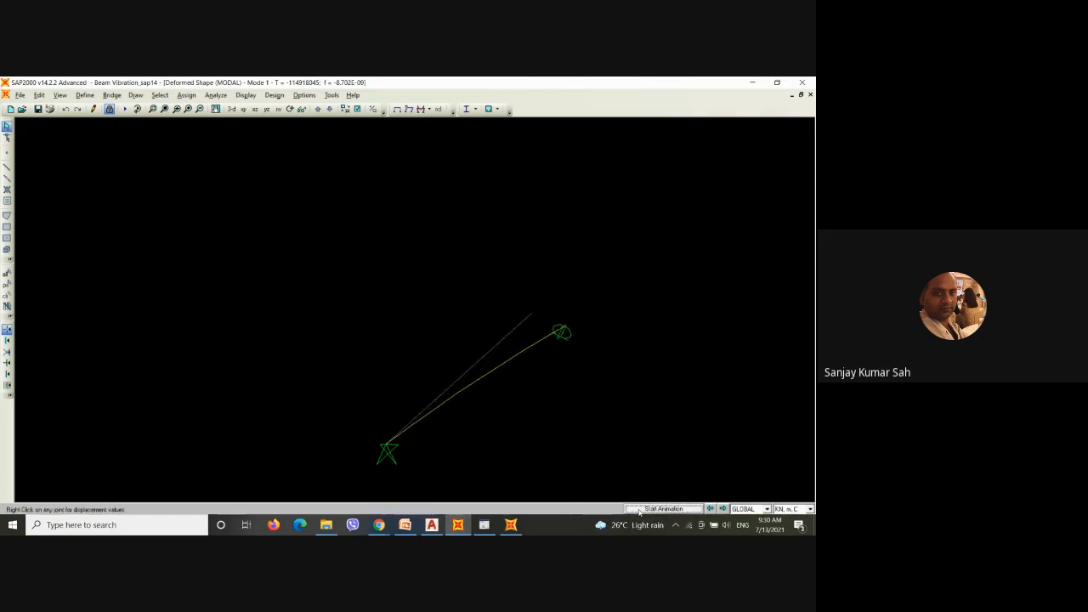
Step: Step forward to mode 2, animate its vibration twice, and try to advance to further modes
{"action": "left_click", "coordinate": [723, 508]}
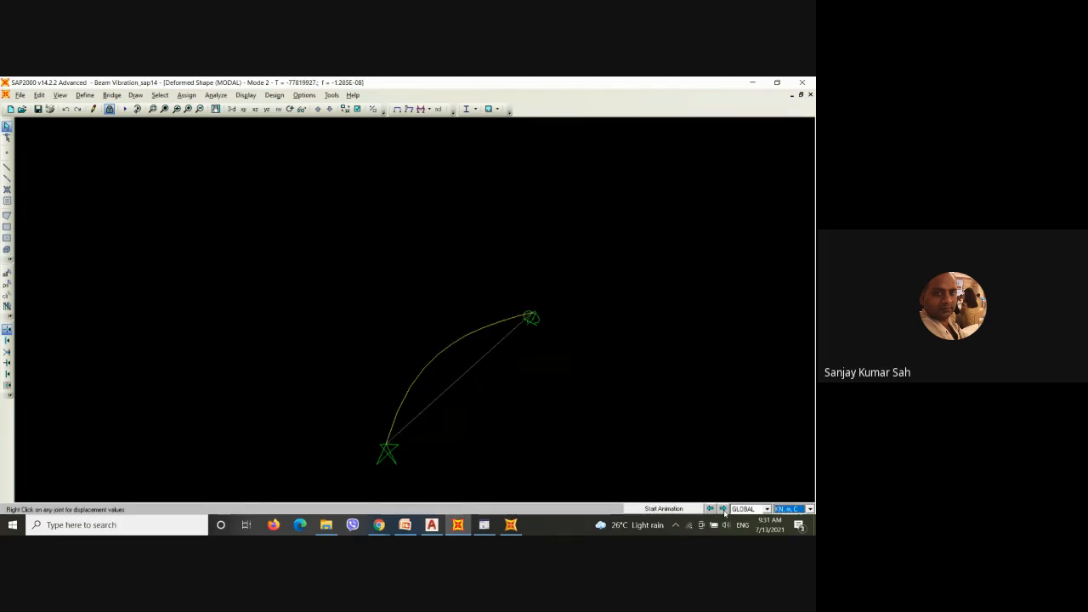
{"action": "left_click", "coordinate": [663, 509]}
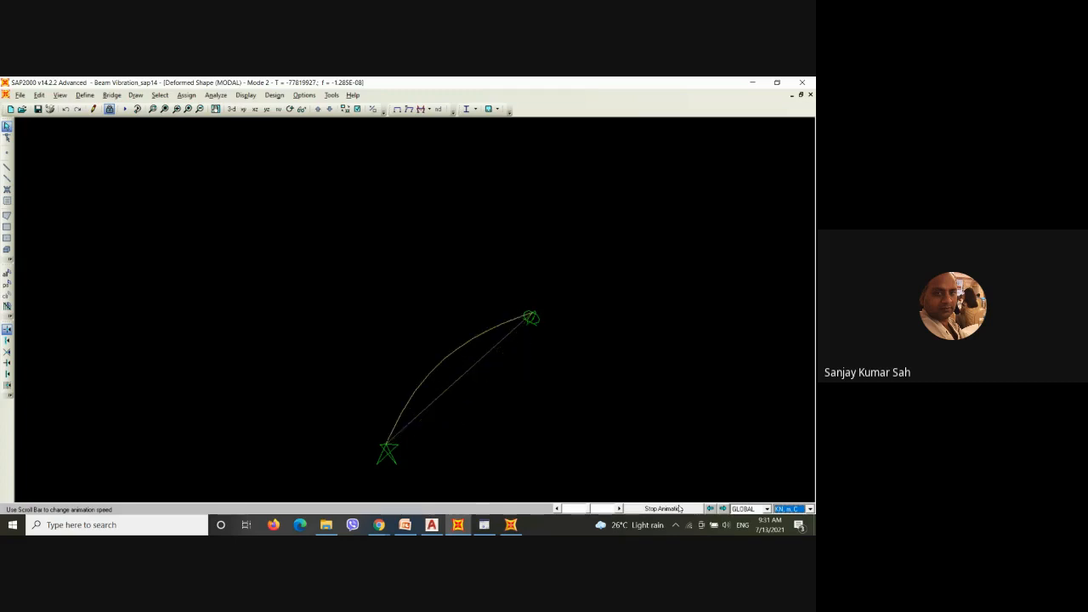
{"action": "left_click", "coordinate": [679, 509]}
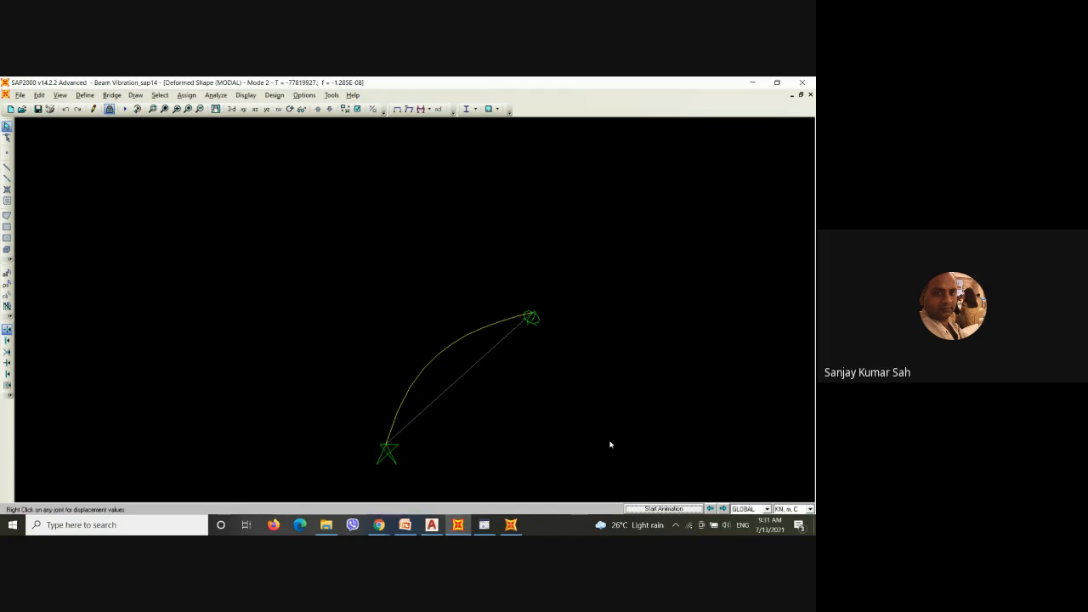
{"action": "left_click", "coordinate": [724, 509]}
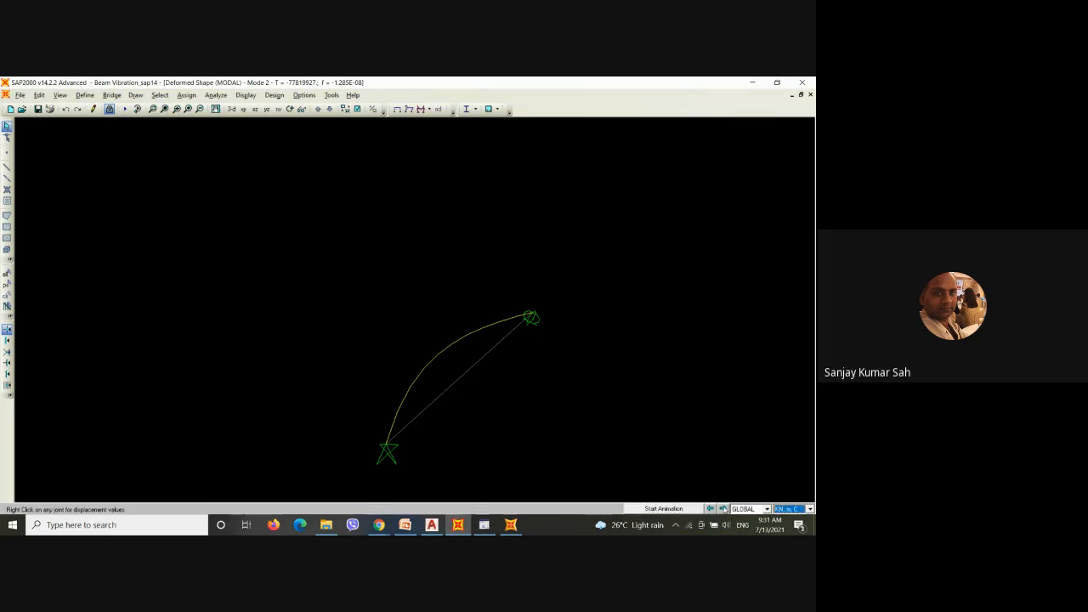
{"action": "left_click", "coordinate": [664, 509]}
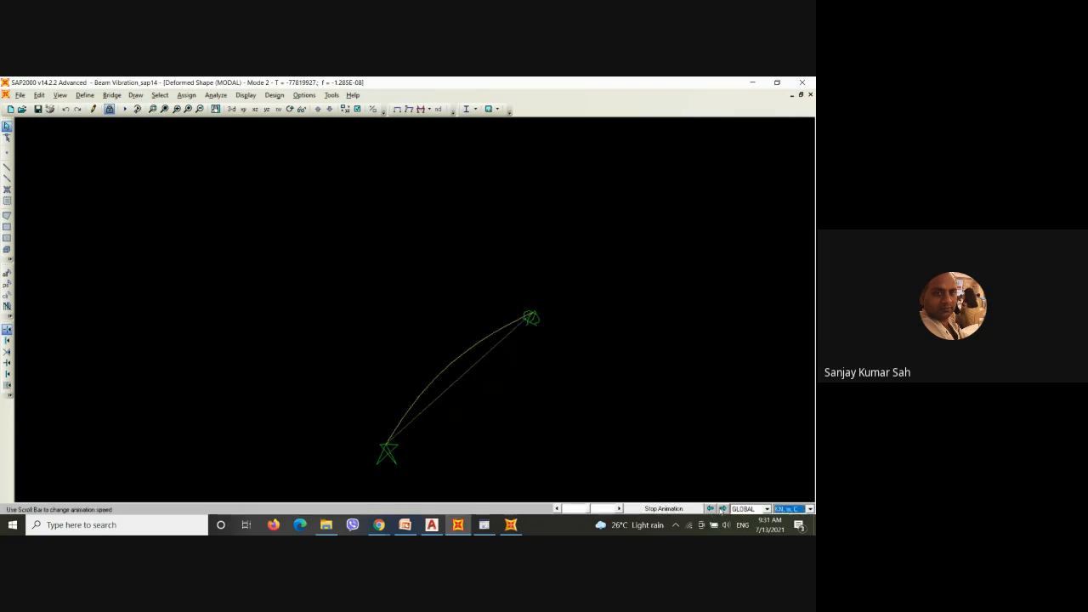
{"action": "left_click", "coordinate": [723, 509]}
{"action": "left_click", "coordinate": [663, 508]}
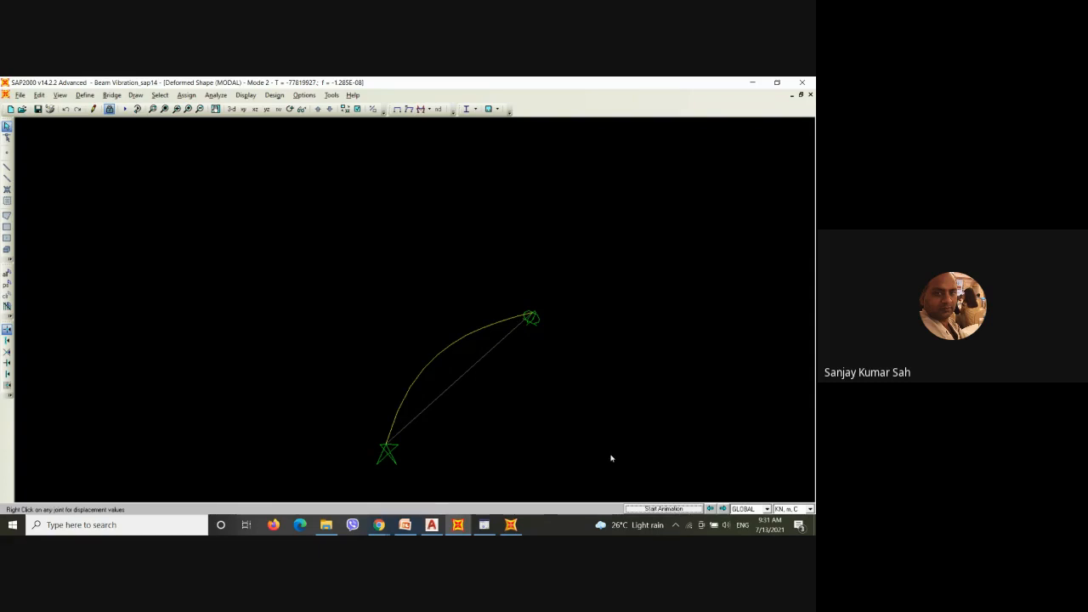
Step: Switch to the Beam-Vibration model in SAP2000 v20.2.0 and unlock it, deleting its analysis results
{"action": "left_click", "coordinate": [510, 524]}
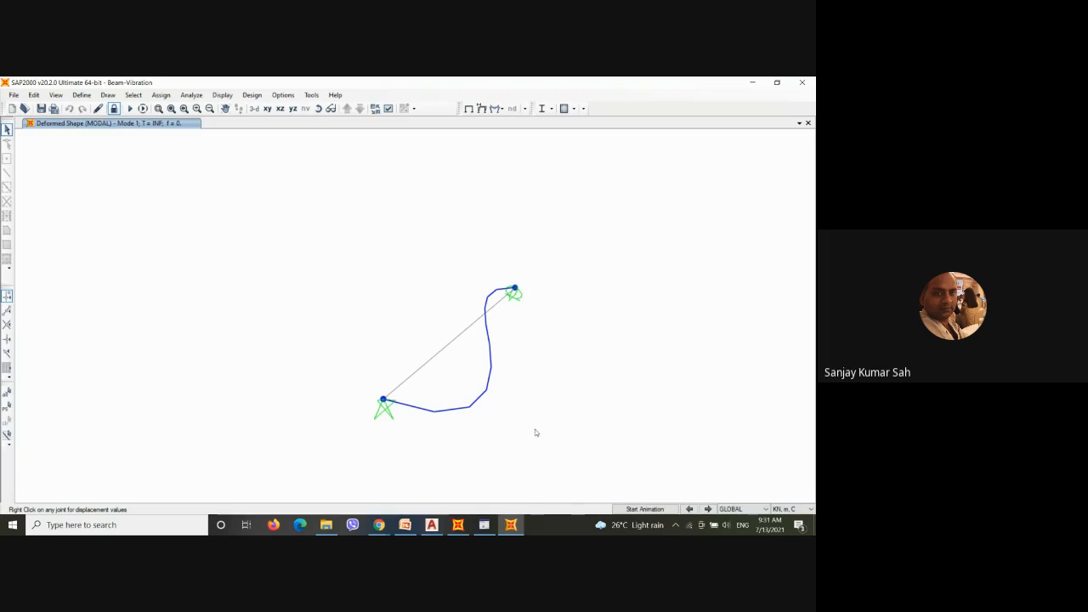
{"action": "left_click", "coordinate": [114, 109]}
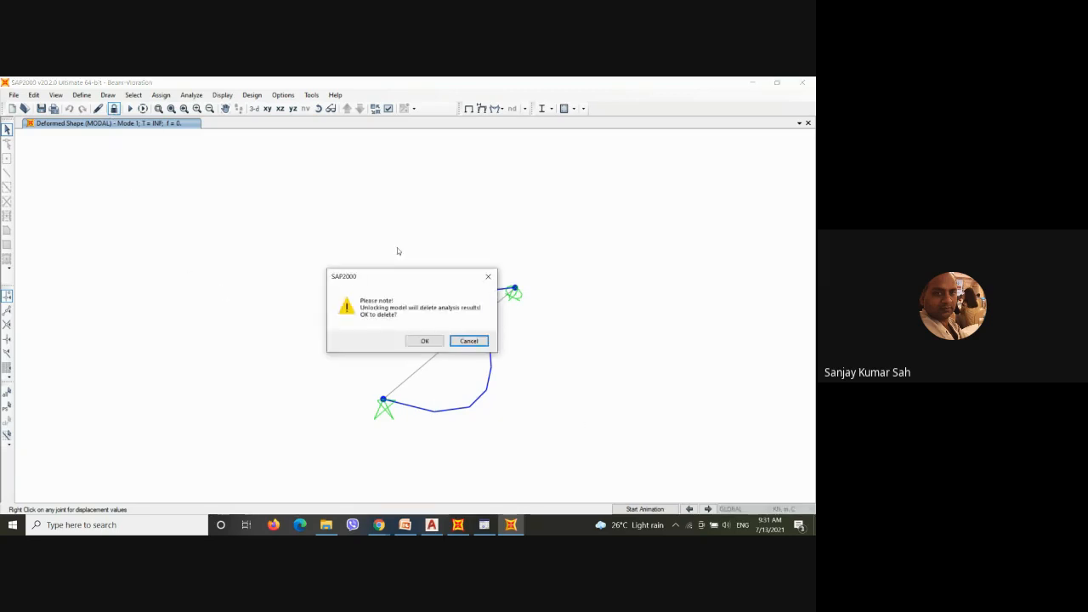
{"action": "left_click", "coordinate": [425, 340]}
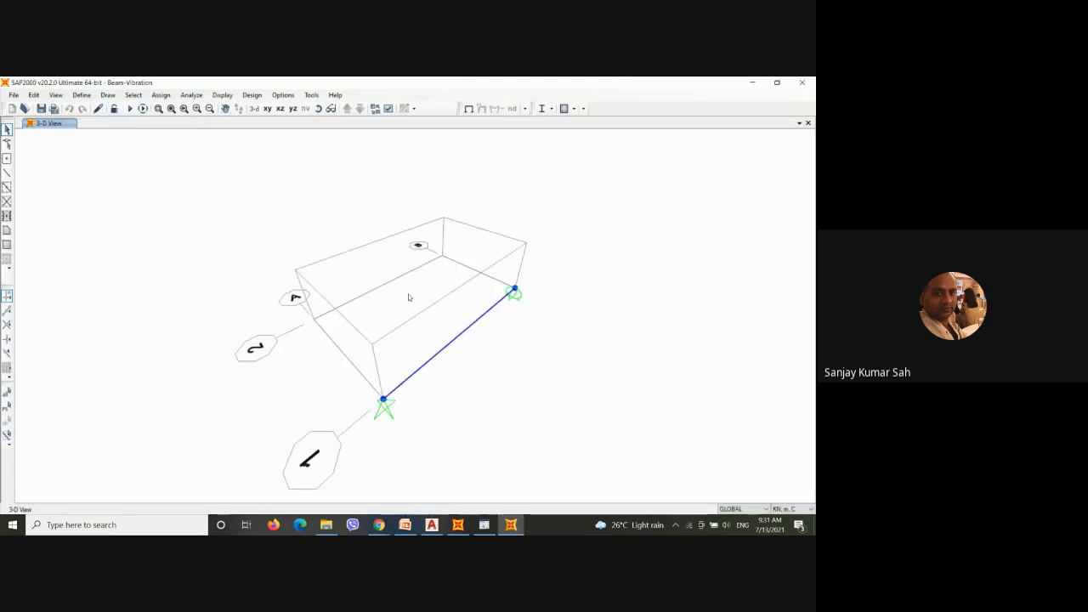
Step: Set the beam frame's output stations to a minimum number of 2
{"action": "left_click_drag", "start_coordinate": [477, 348], "coordinate": [451, 329]}
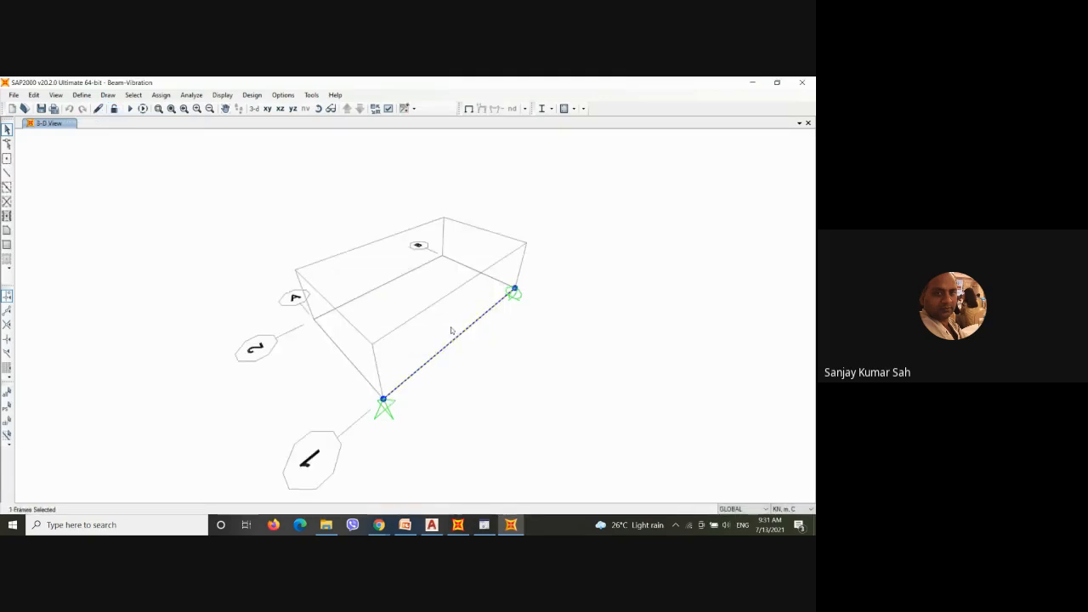
{"action": "left_click", "coordinate": [161, 95]}
{"action": "mouse_move", "coordinate": [195, 122]}
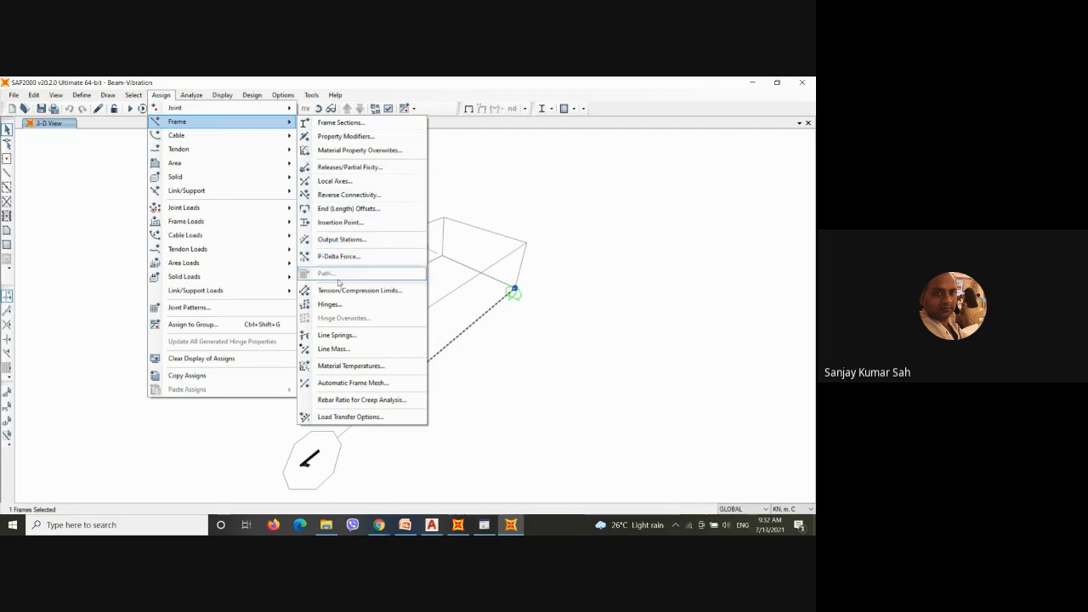
{"action": "left_click", "coordinate": [345, 240]}
{"action": "double_click", "coordinate": [435, 266]}
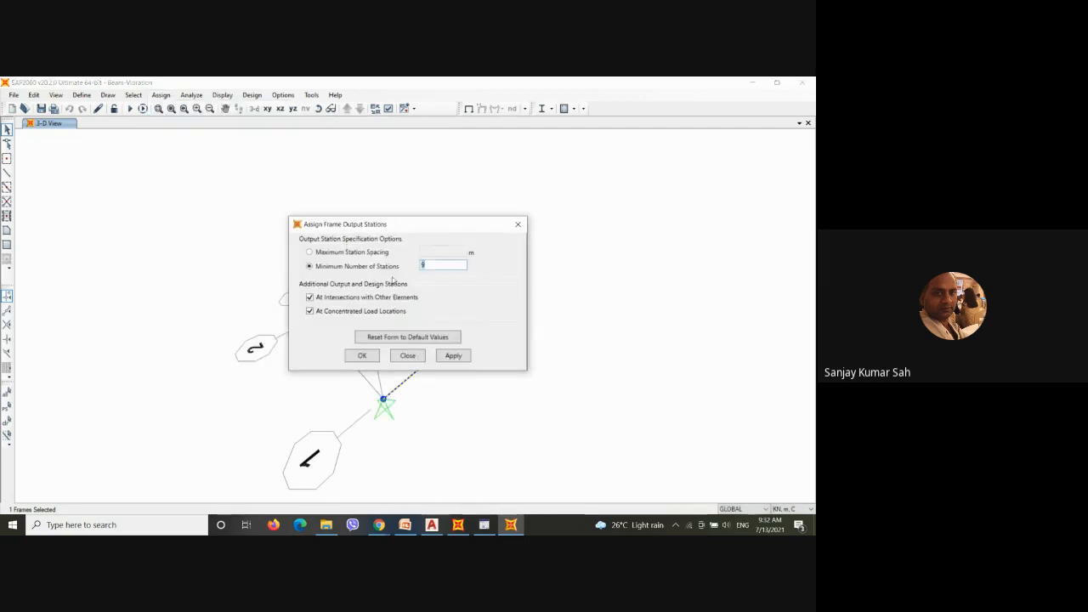
{"action": "type", "text": "2"}
{"action": "left_click", "coordinate": [362, 356]}
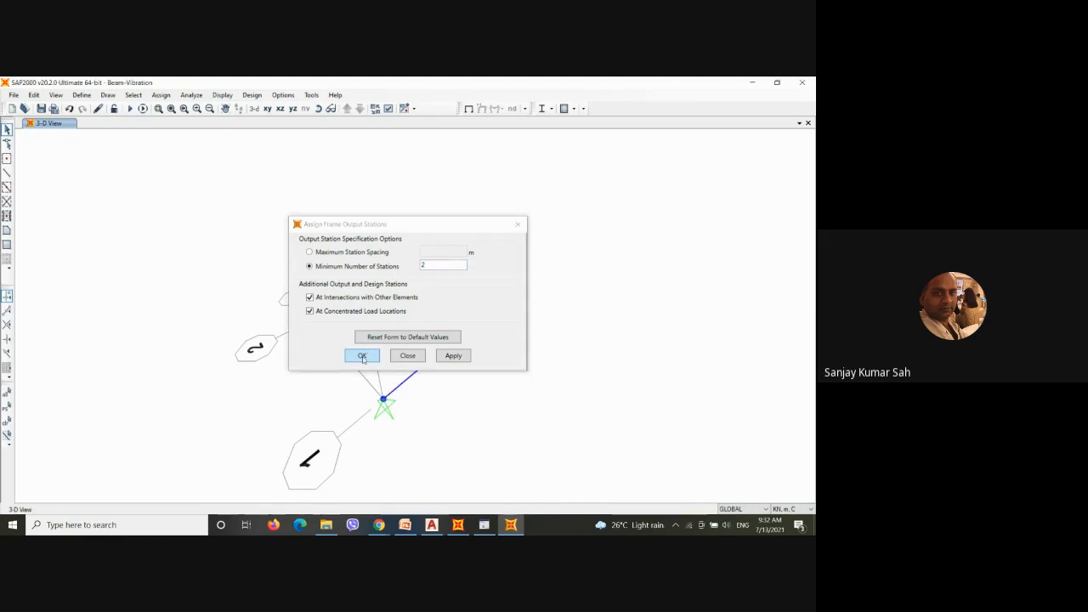
Step: Select the beam frame and set its automatic frame mesh option to No Auto Meshing
{"action": "left_click_drag", "start_coordinate": [468, 360], "coordinate": [423, 331]}
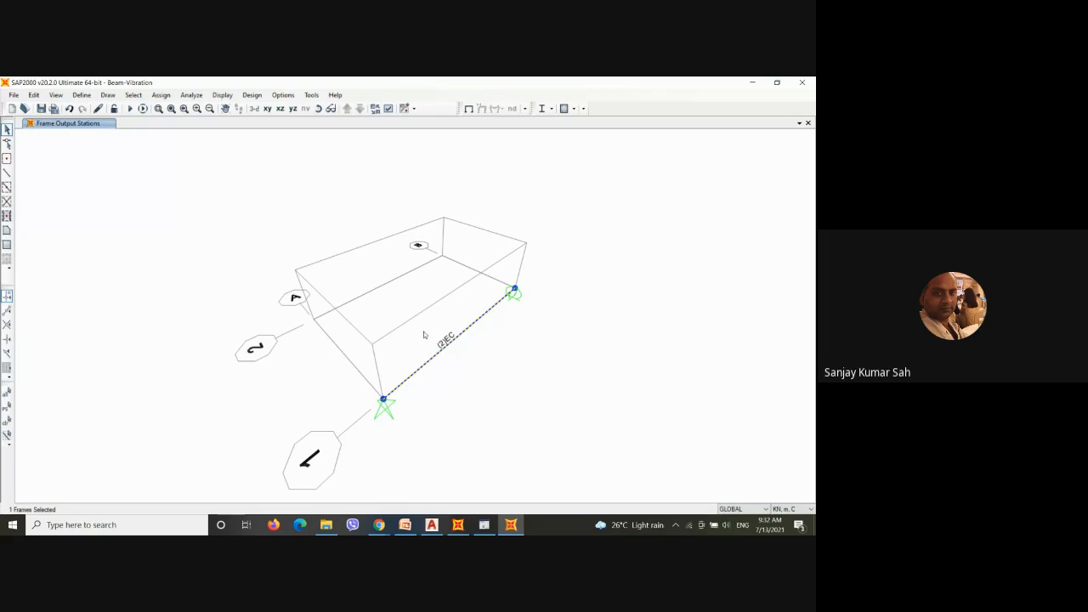
{"action": "left_click", "coordinate": [160, 95]}
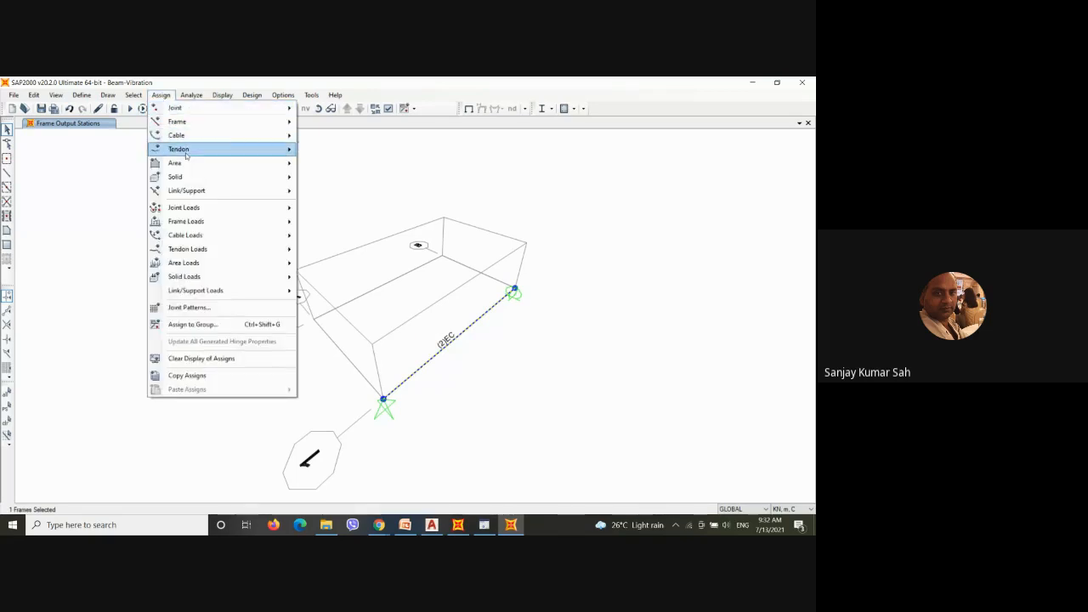
{"action": "mouse_move", "coordinate": [250, 124]}
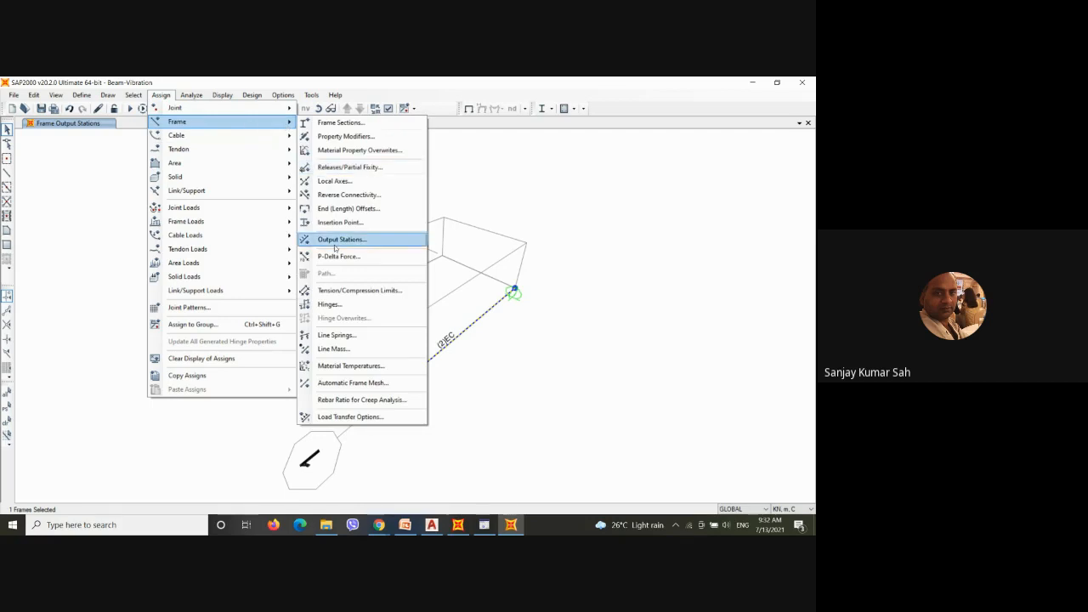
{"action": "left_click", "coordinate": [344, 382]}
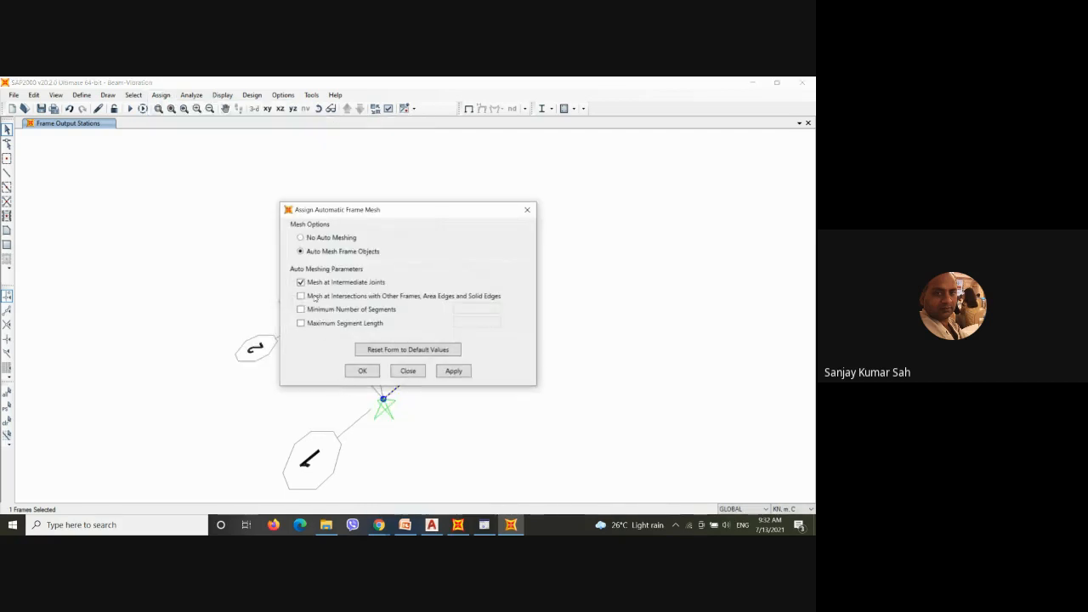
{"action": "left_click", "coordinate": [302, 239]}
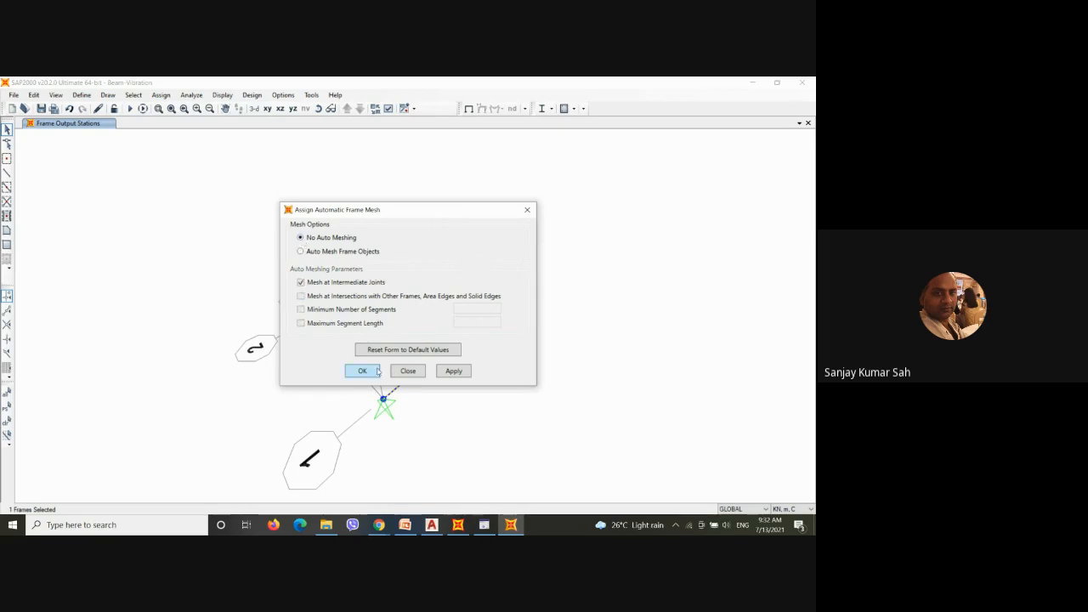
{"action": "left_click", "coordinate": [362, 371]}
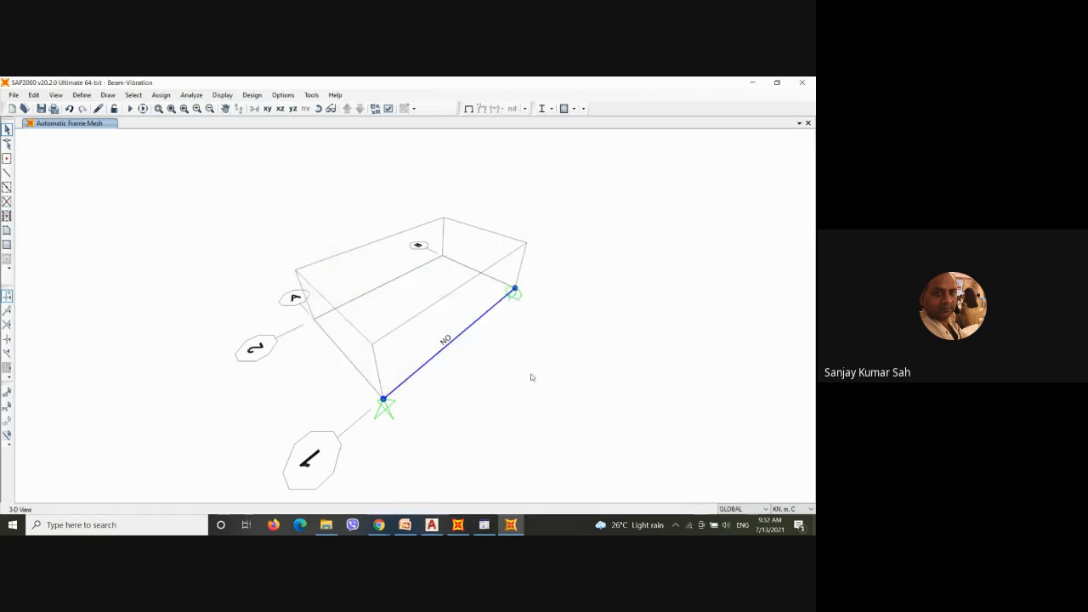
Step: Run the analysis to check mode 1 of the MODAL case, and unlock the model, deleting the results
{"action": "left_click", "coordinate": [129, 109]}
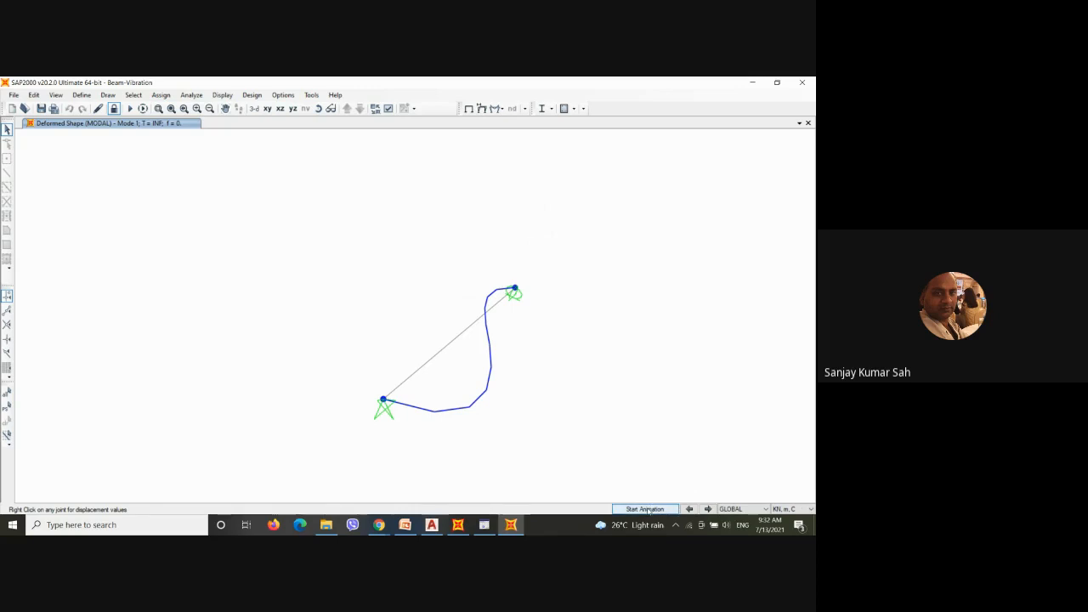
{"action": "left_click", "coordinate": [114, 109]}
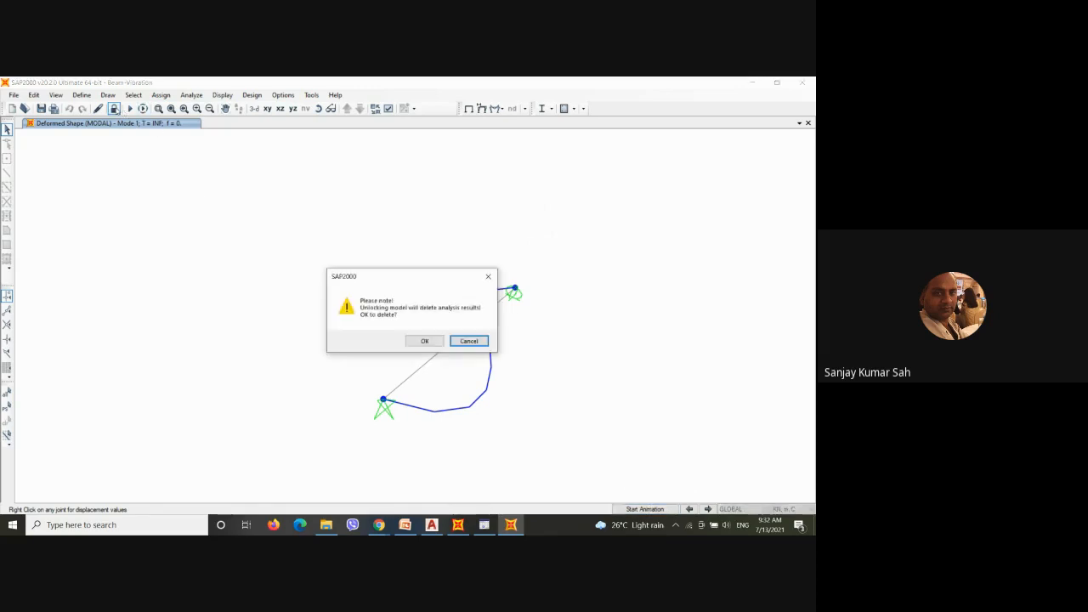
{"action": "left_click", "coordinate": [425, 341]}
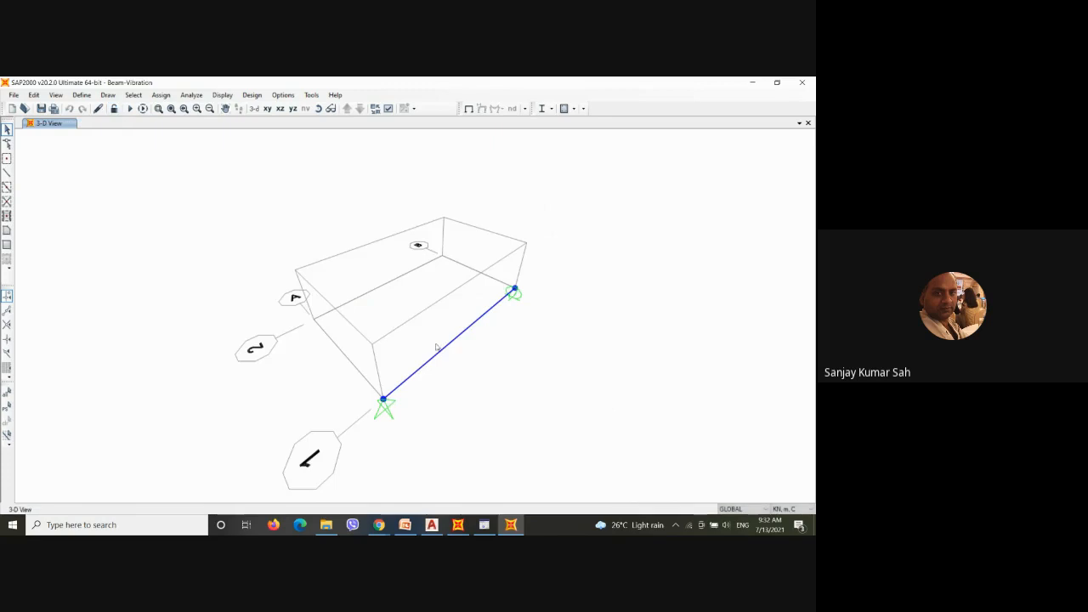
Step: Divide the beam frame into 2 frames with a last/first length ratio of 1
{"action": "left_click_drag", "start_coordinate": [454, 359], "coordinate": [432, 344]}
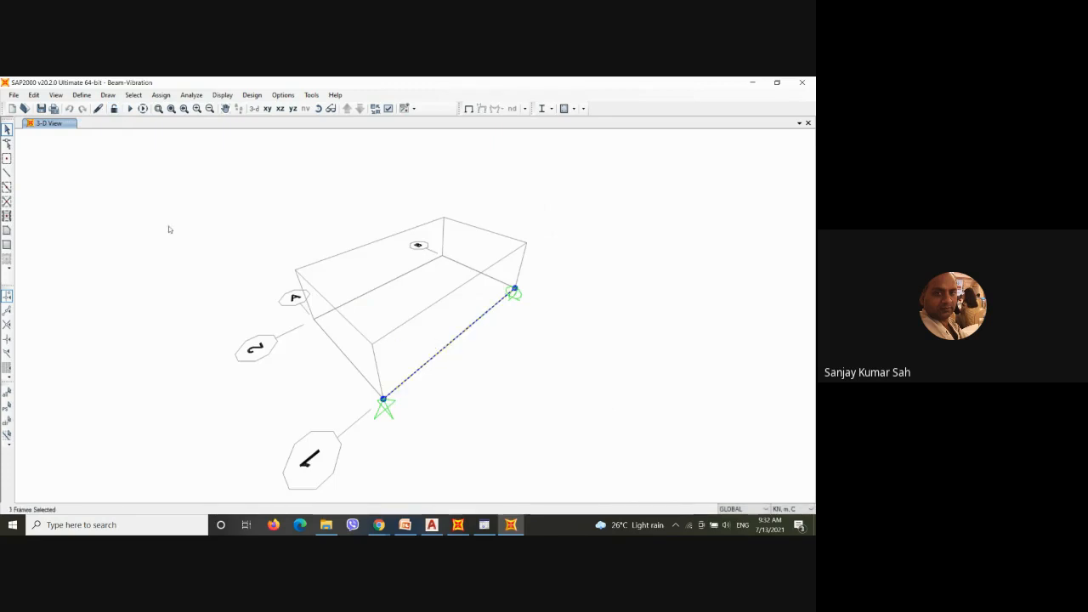
{"action": "left_click", "coordinate": [34, 95]}
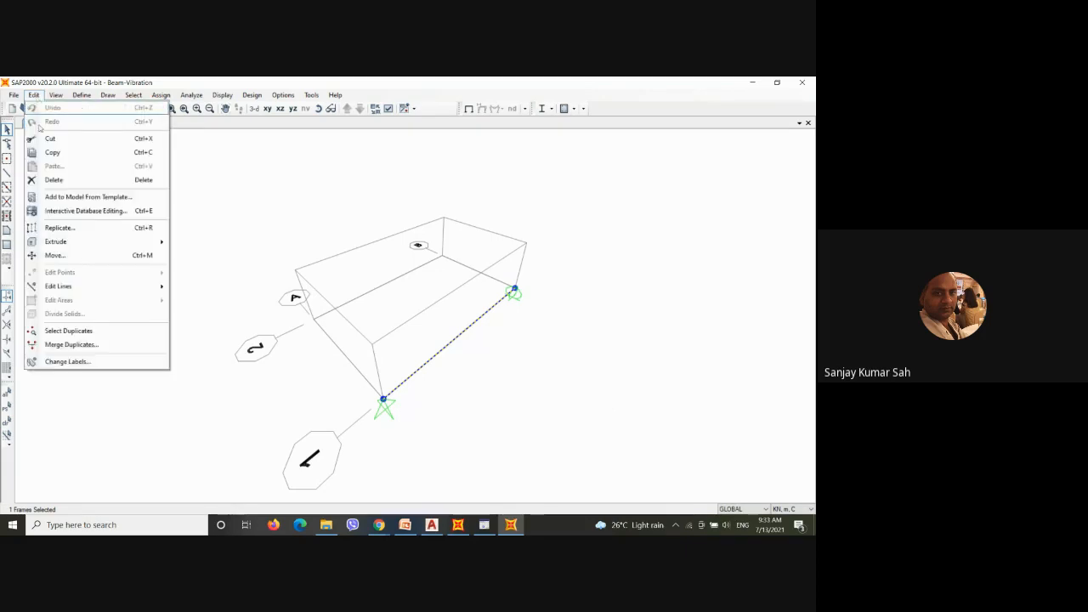
{"action": "mouse_move", "coordinate": [58, 286]}
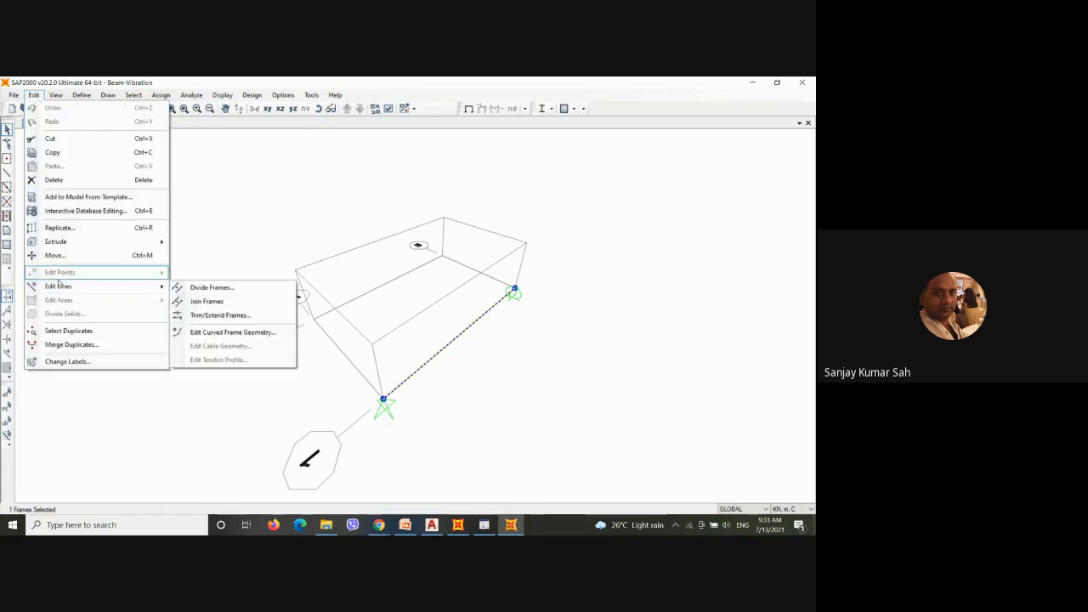
{"action": "left_click", "coordinate": [212, 288]}
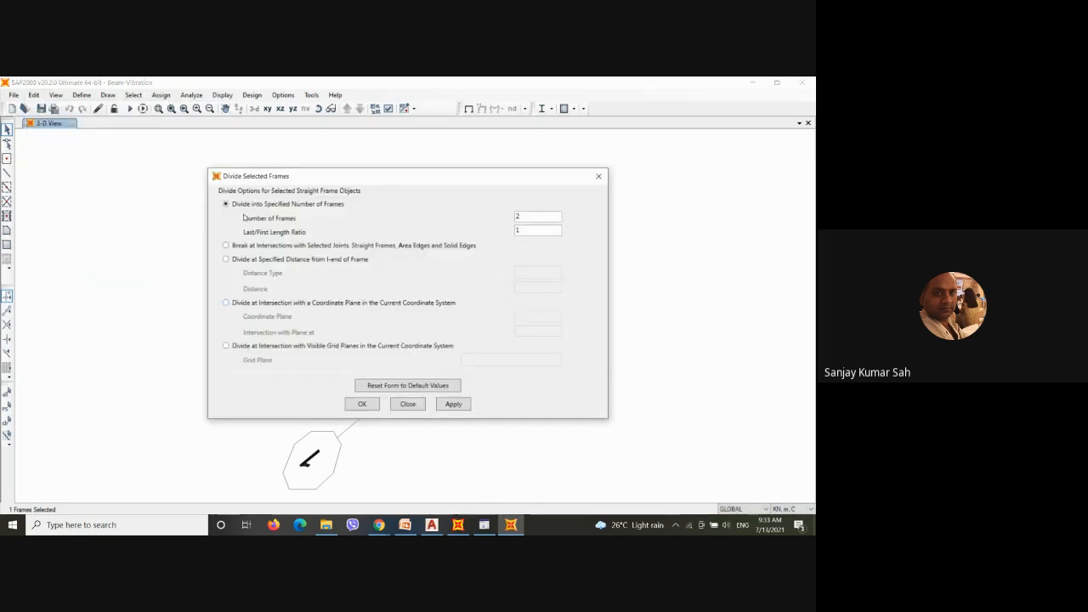
{"action": "left_click", "coordinate": [522, 216]}
{"action": "left_click", "coordinate": [524, 230]}
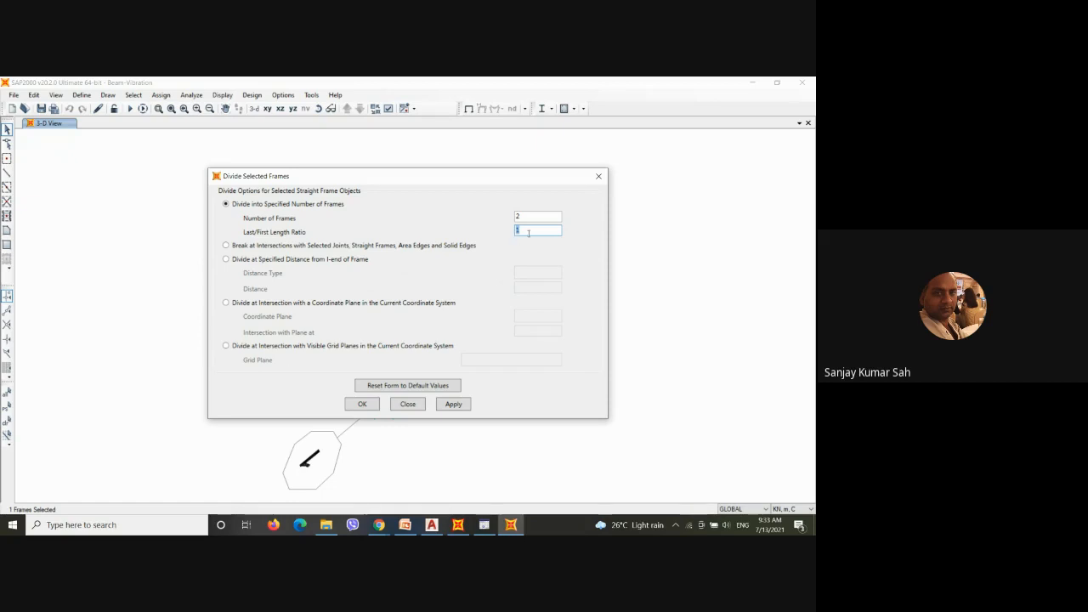
{"action": "left_click", "coordinate": [368, 405]}
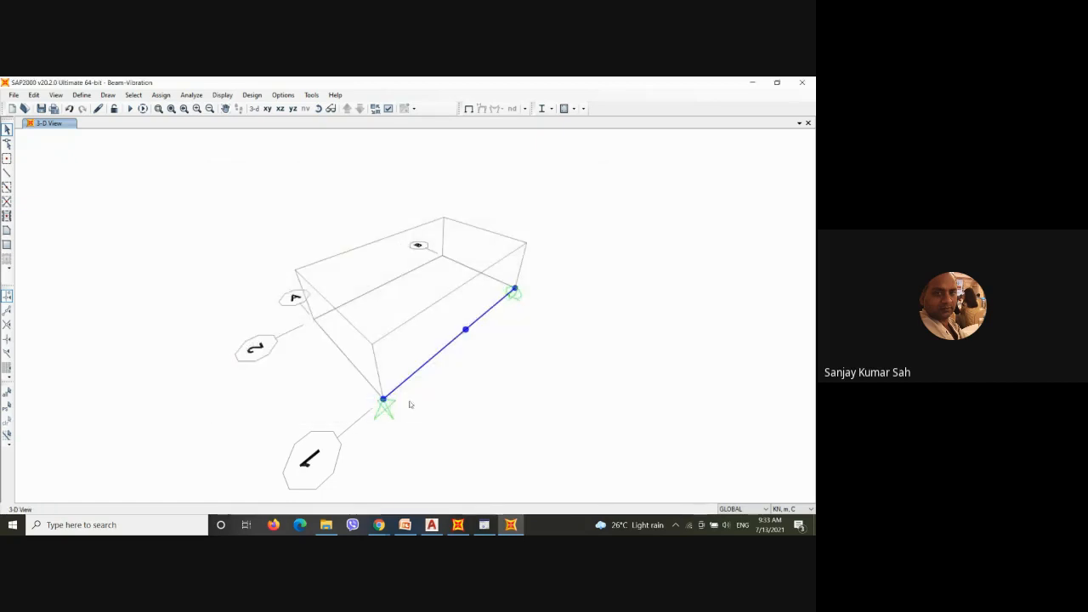
Step: Run the DEAD and MODAL load cases on the divided beam and animate mode 1
{"action": "left_click", "coordinate": [131, 109]}
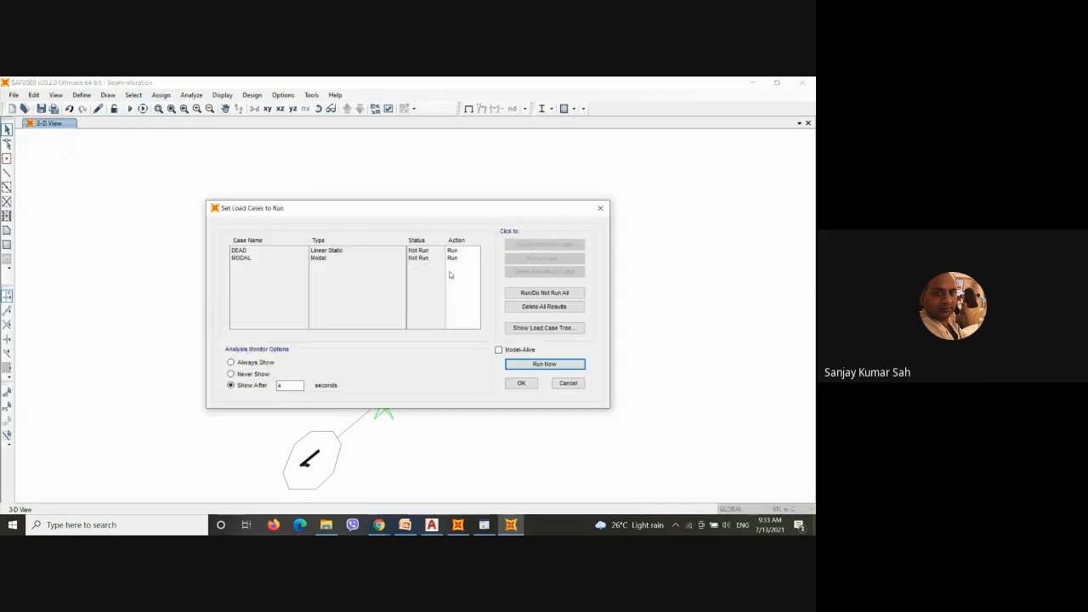
{"action": "left_click", "coordinate": [536, 364]}
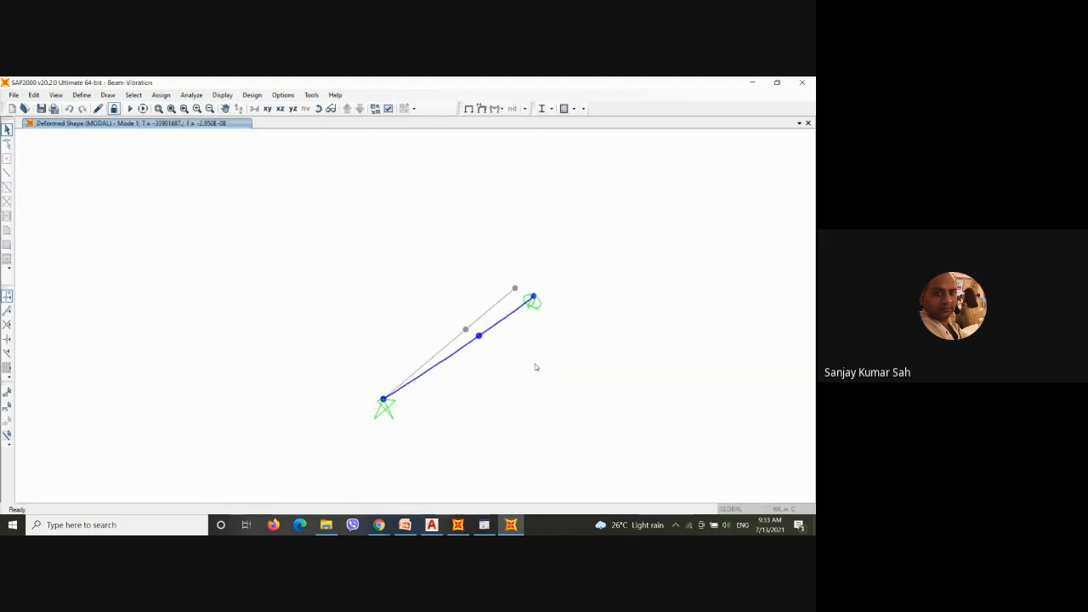
{"action": "left_click", "coordinate": [629, 509]}
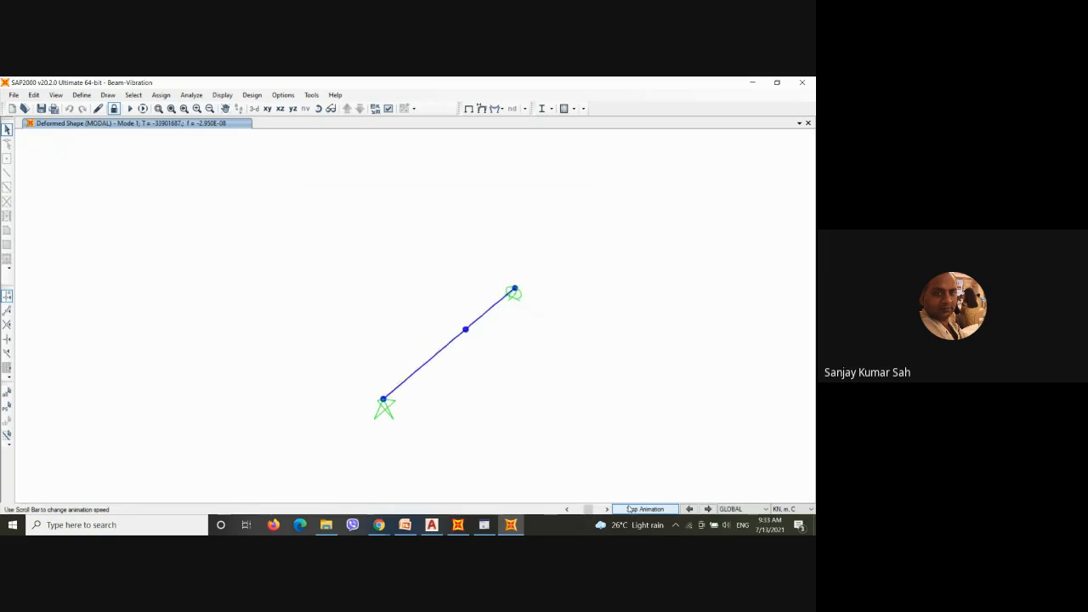
Step: Advance to modes 2 and 3 in the 3D view, animating the vibration of each
{"action": "left_click", "coordinate": [708, 510]}
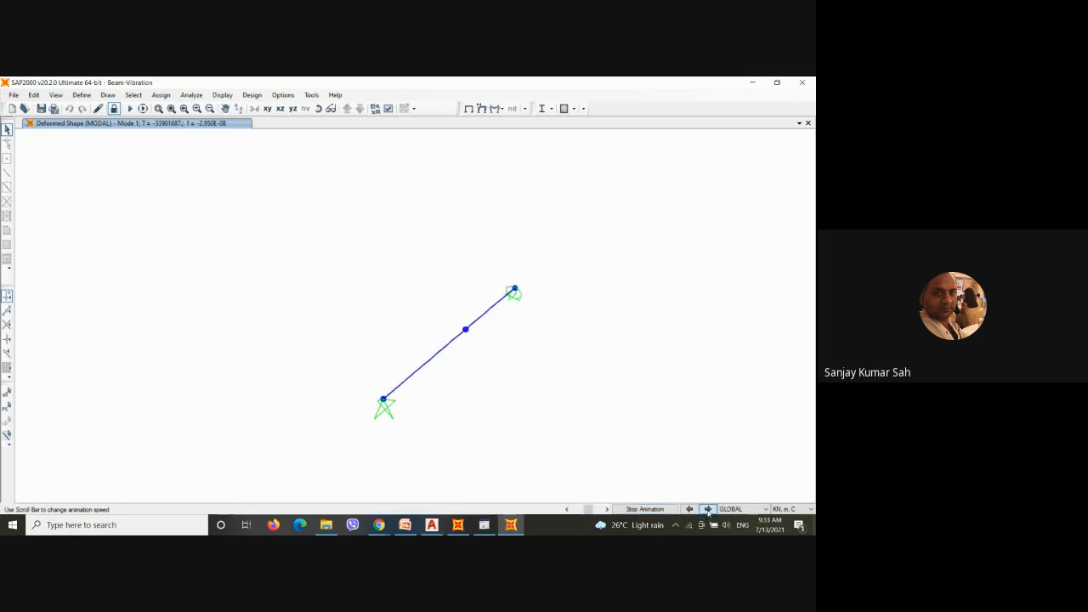
{"action": "left_click", "coordinate": [645, 508]}
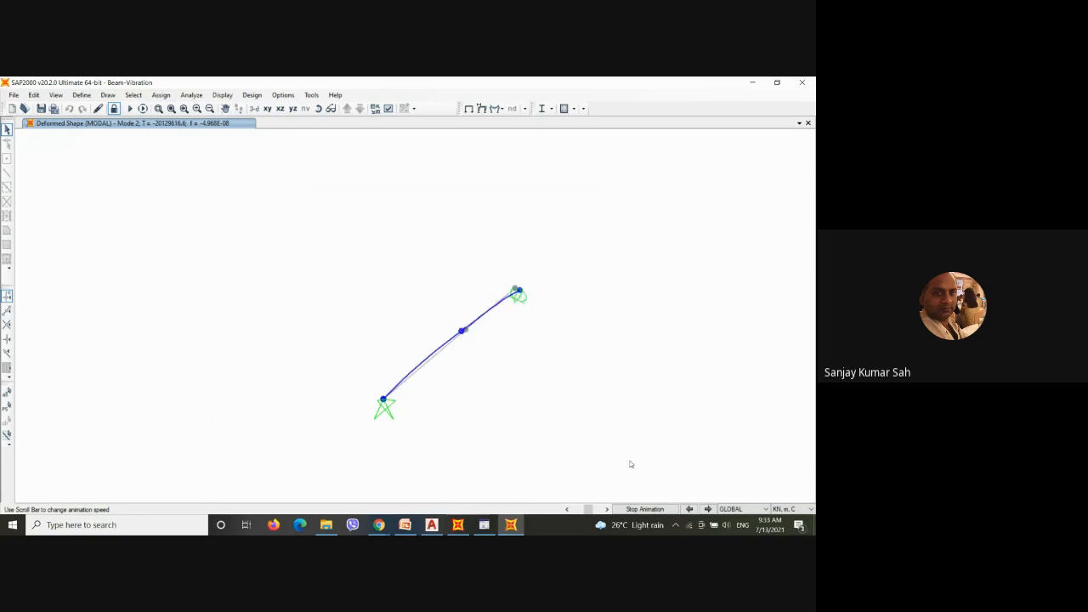
{"action": "left_click", "coordinate": [708, 508]}
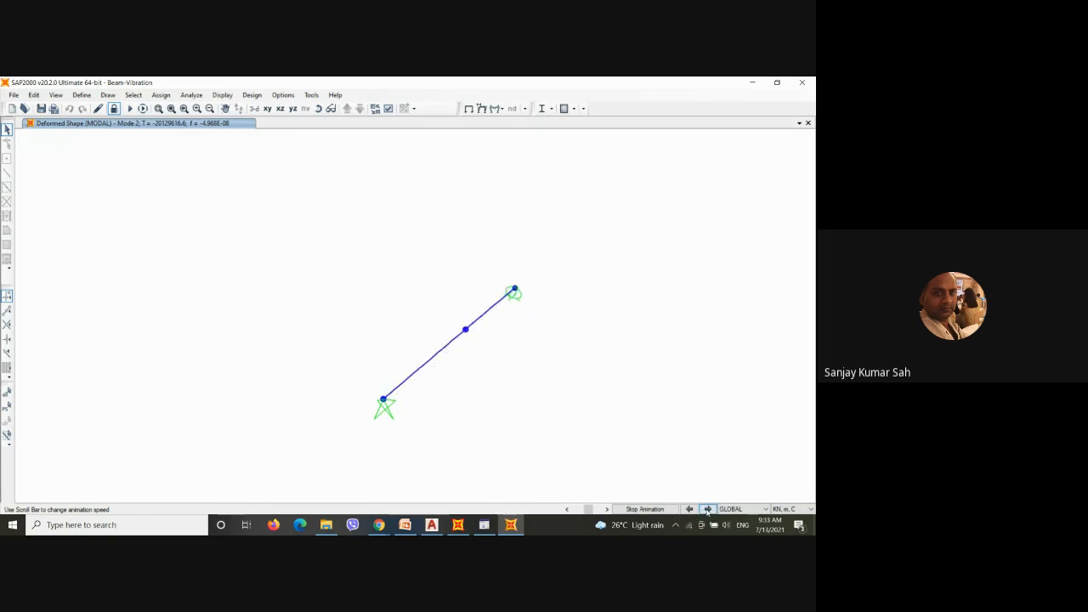
{"action": "left_click", "coordinate": [646, 509]}
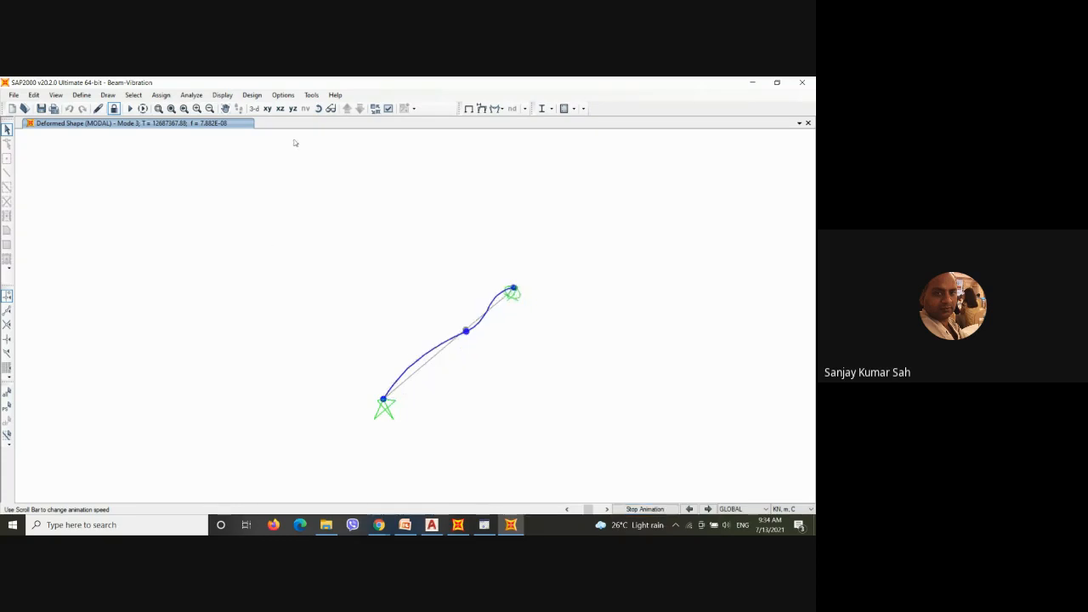
Step: Switch to the XZ elevation view, animate mode 3, and return to mode 1 to animate it
{"action": "left_click", "coordinate": [279, 108]}
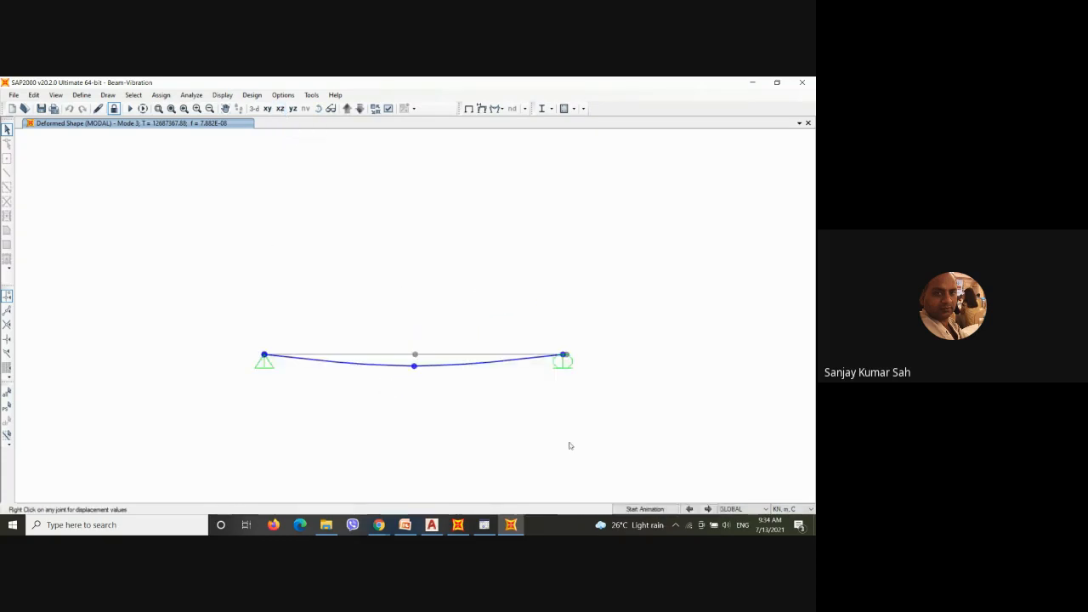
{"action": "left_click", "coordinate": [644, 508]}
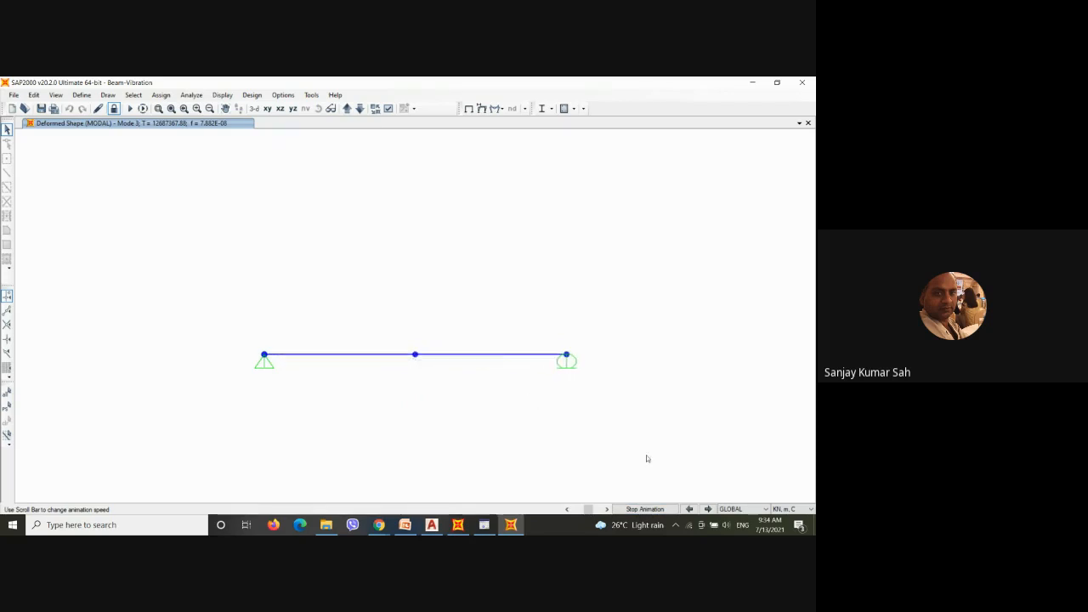
{"action": "left_click", "coordinate": [690, 509]}
{"action": "left_click", "coordinate": [689, 508]}
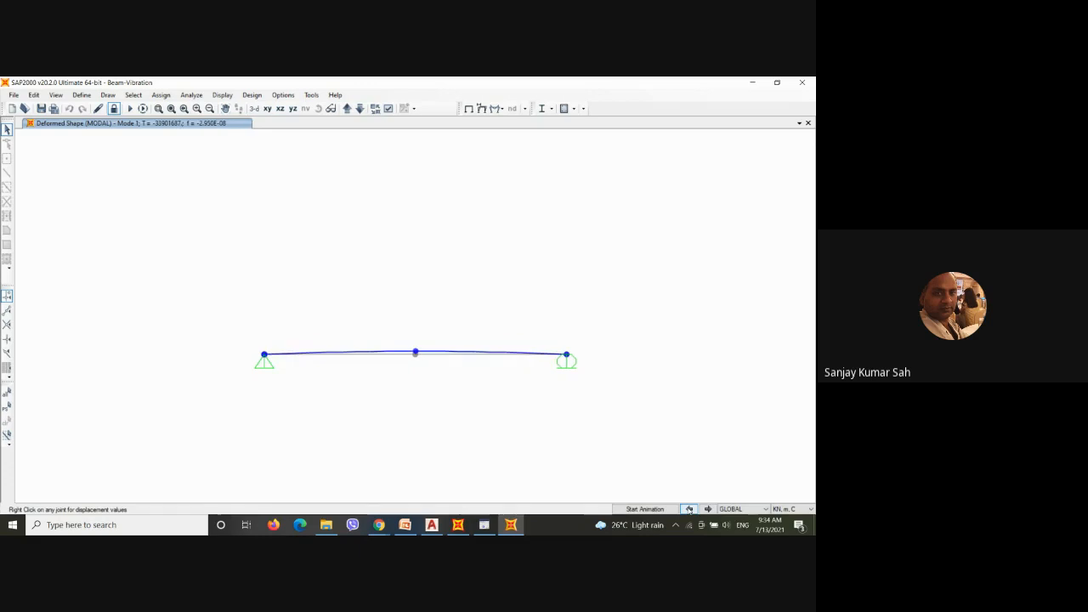
{"action": "left_click", "coordinate": [646, 509]}
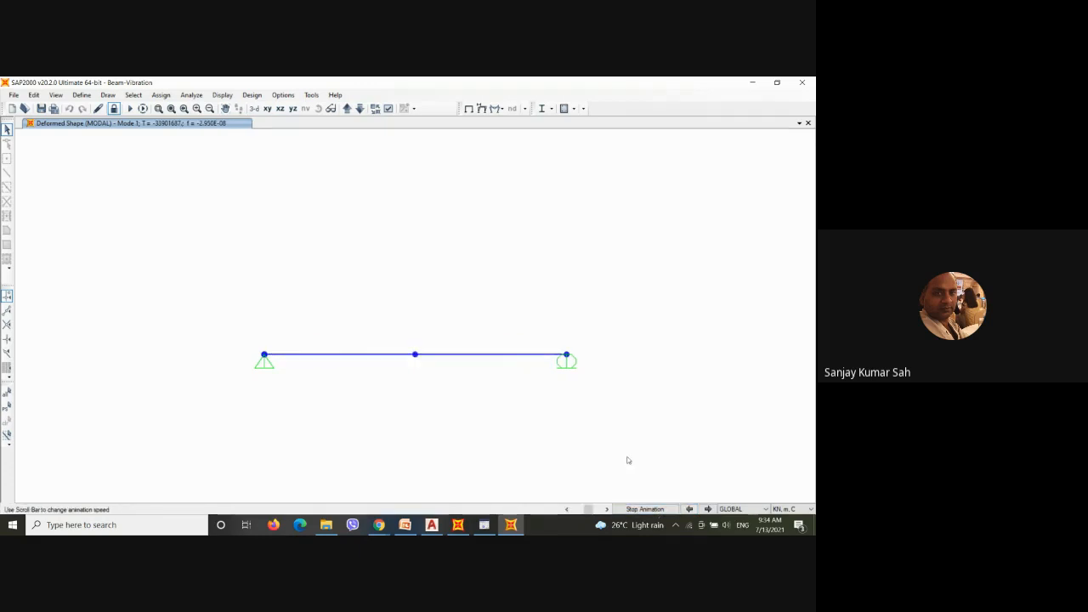
Step: Advance to modes 2 and 3 in the XZ view and animate each vibration
{"action": "left_click", "coordinate": [708, 509]}
{"action": "left_click", "coordinate": [645, 509]}
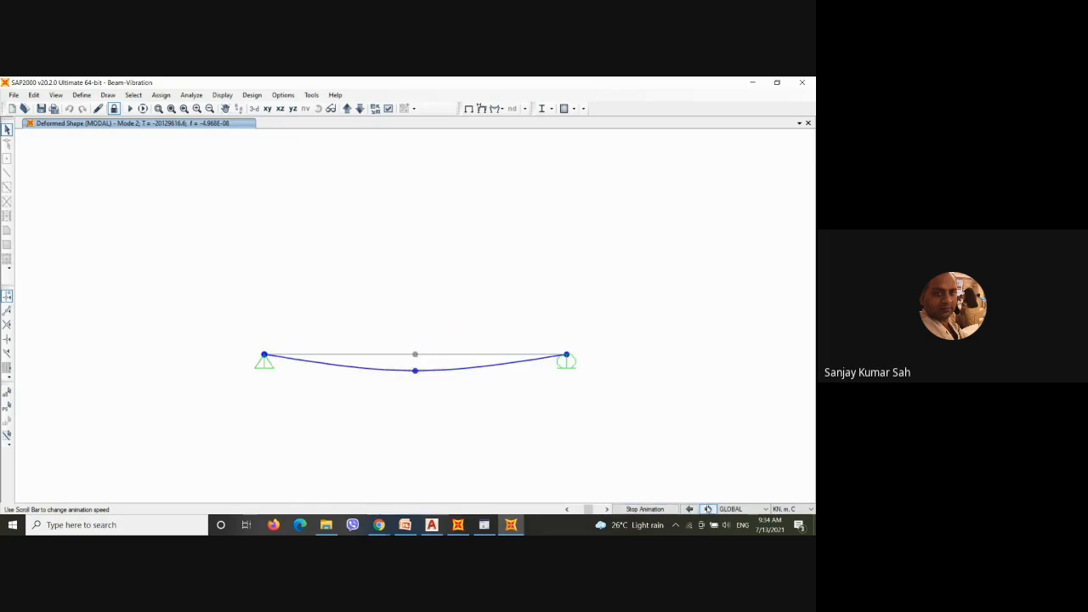
{"action": "left_click", "coordinate": [665, 508]}
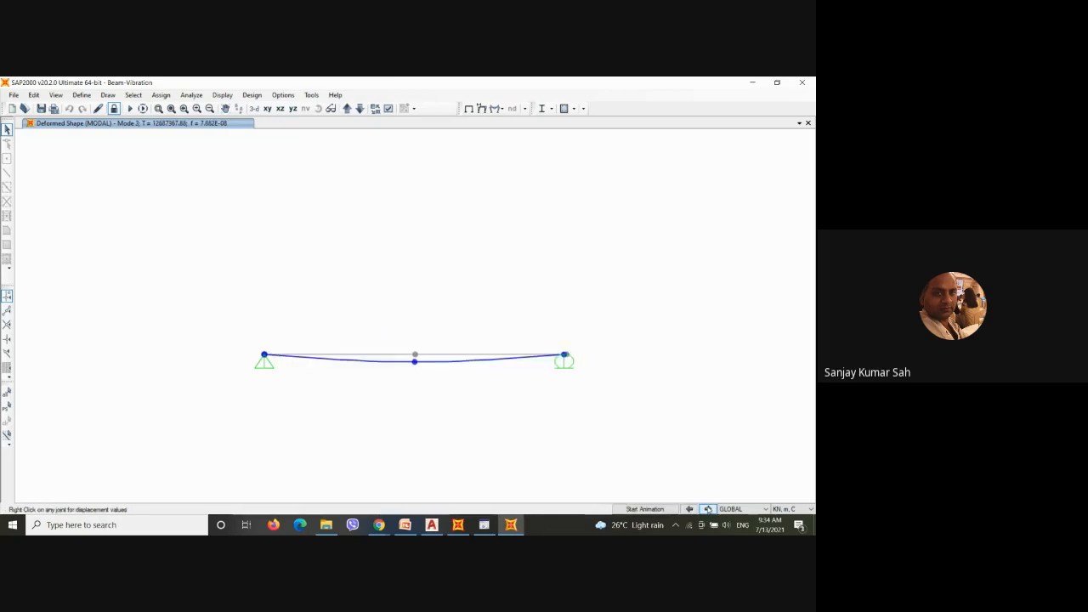
{"action": "left_click", "coordinate": [666, 508]}
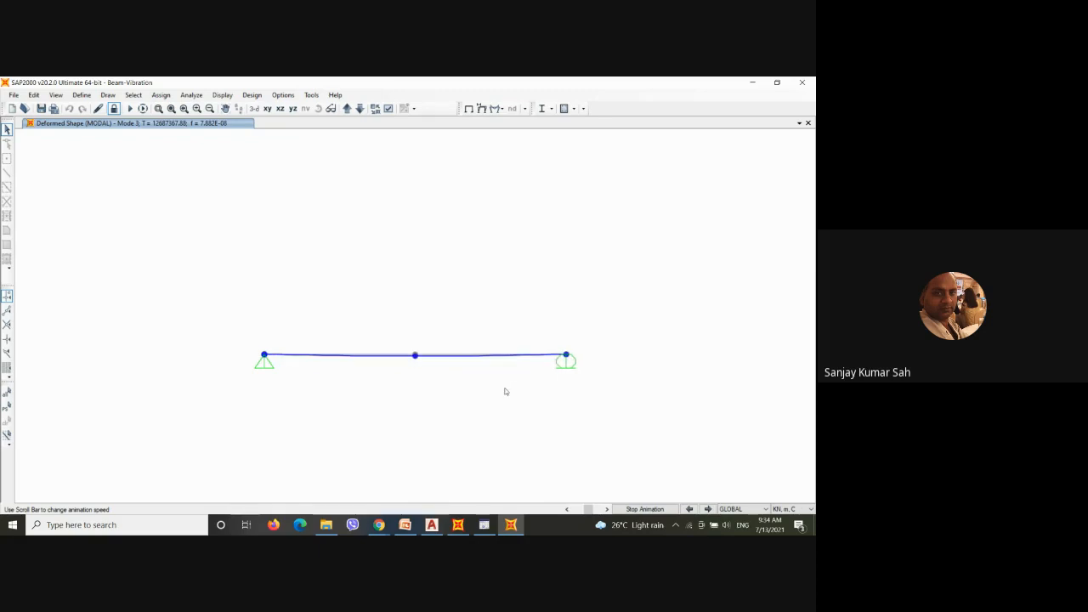
Step: Show the beam in the XY plan view at its own level and animate mode 3
{"action": "left_click", "coordinate": [255, 110]}
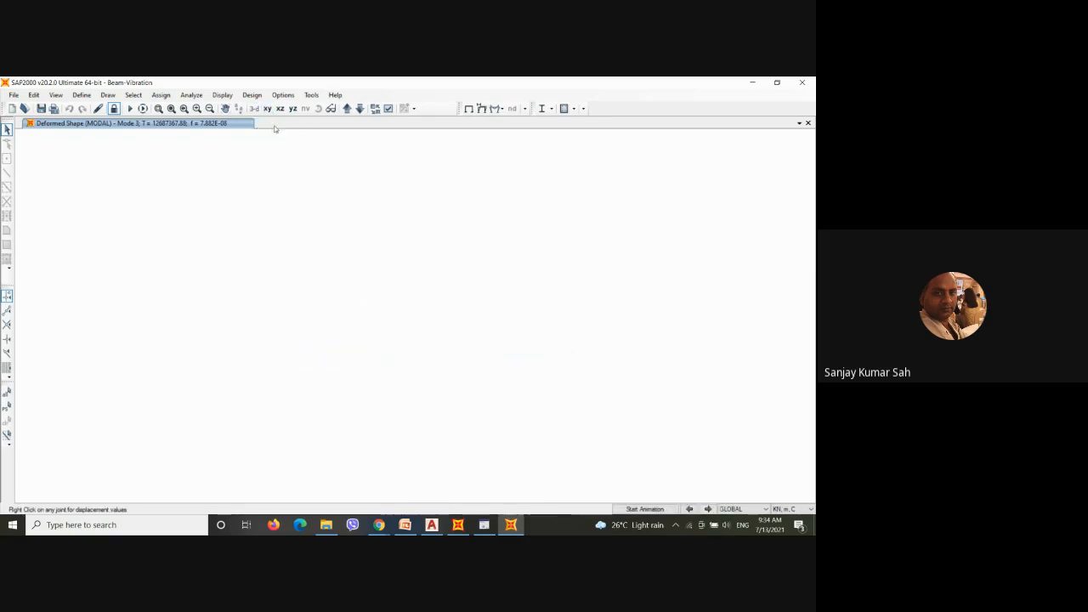
{"action": "left_click", "coordinate": [348, 109]}
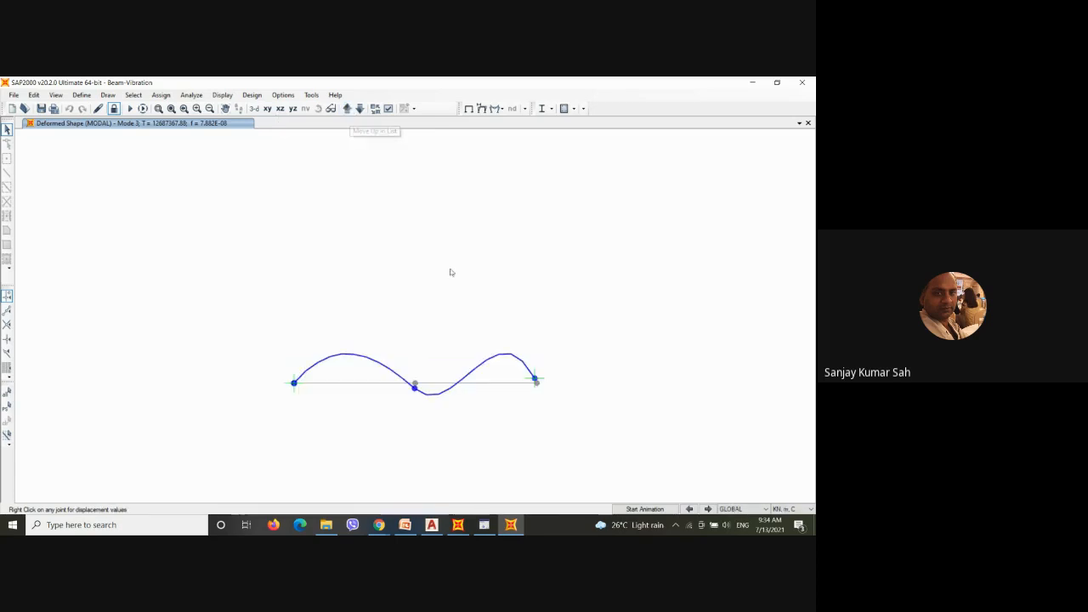
{"action": "left_click", "coordinate": [630, 508]}
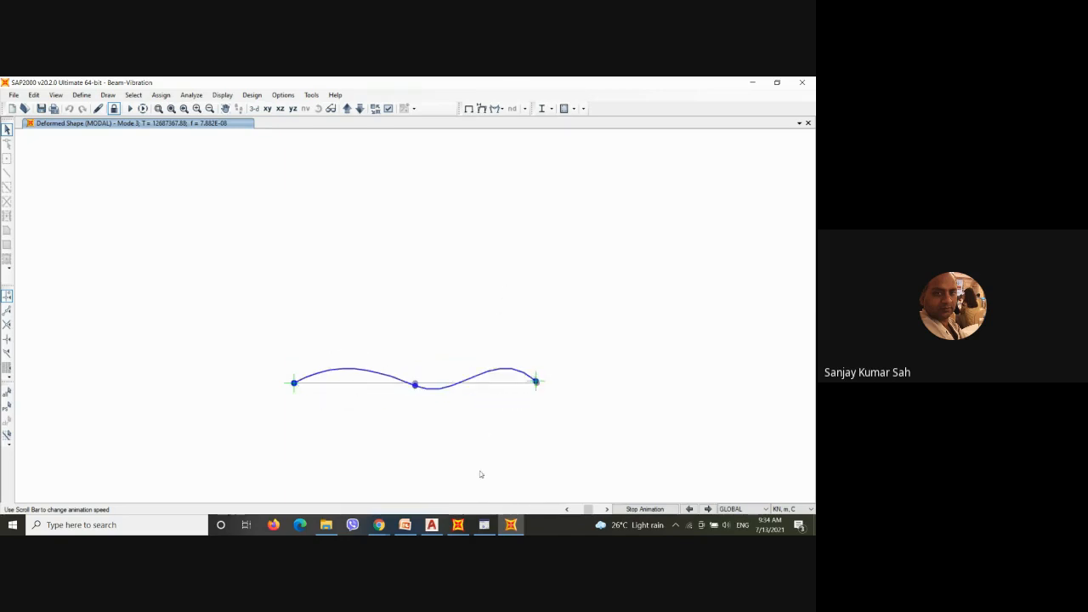
Step: Advance through modes 4 and 5 in the plan view, animating mode 4, and return to mode 1
{"action": "left_click", "coordinate": [708, 508]}
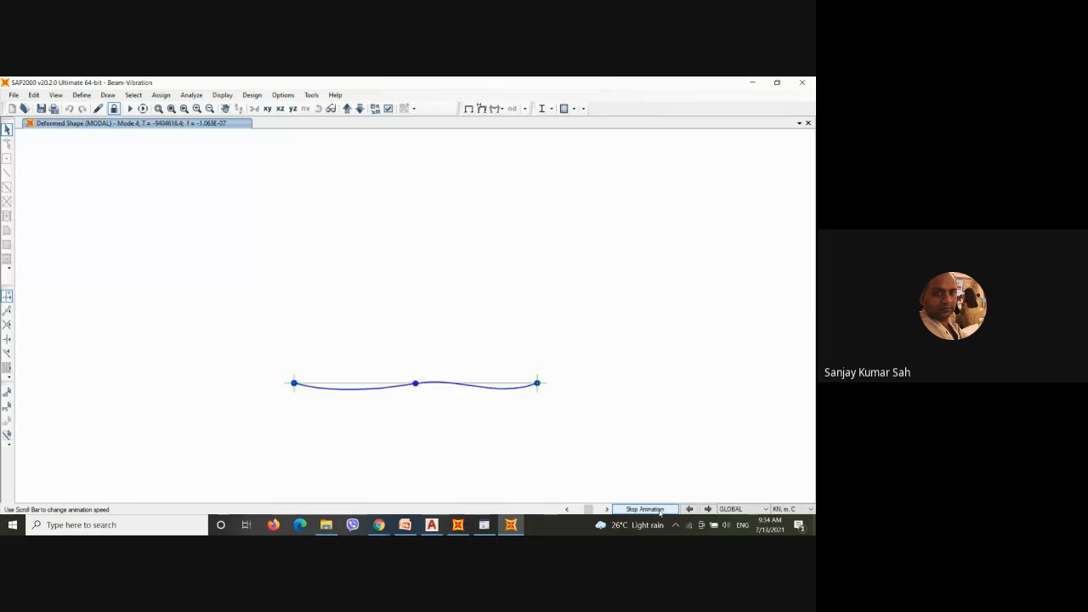
{"action": "left_click", "coordinate": [710, 510]}
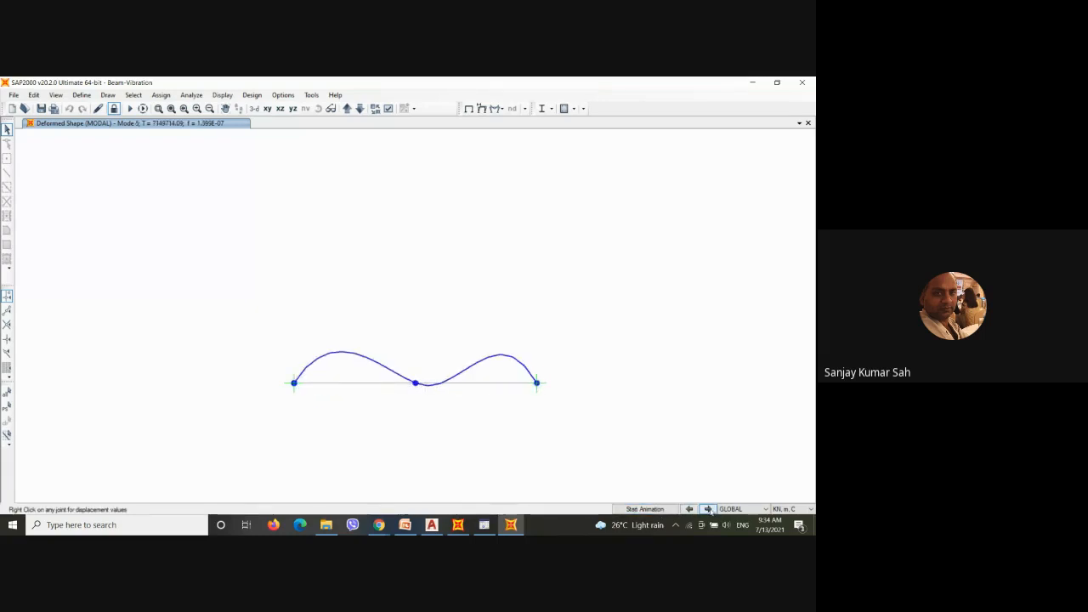
{"action": "left_click", "coordinate": [690, 509]}
{"action": "left_click", "coordinate": [690, 509]}
{"action": "left_click", "coordinate": [689, 509]}
{"action": "left_click", "coordinate": [690, 509]}
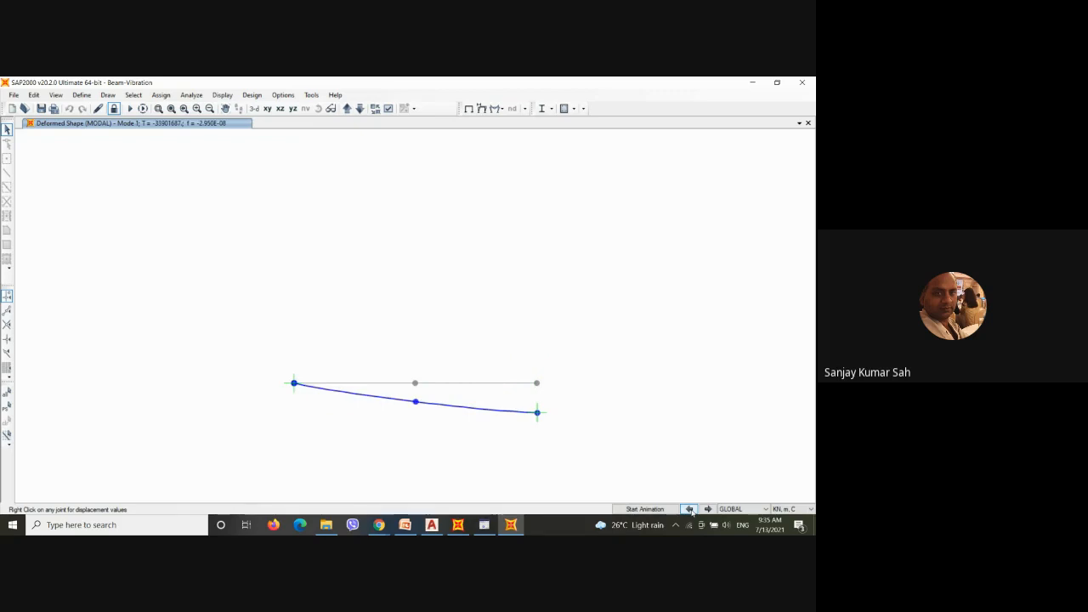
Step: Return the Beam-Vibration mode shape to the 3-D view, and save the Beam Vibration_sap14 model in SAP2000 v14
{"action": "left_click", "coordinate": [254, 109]}
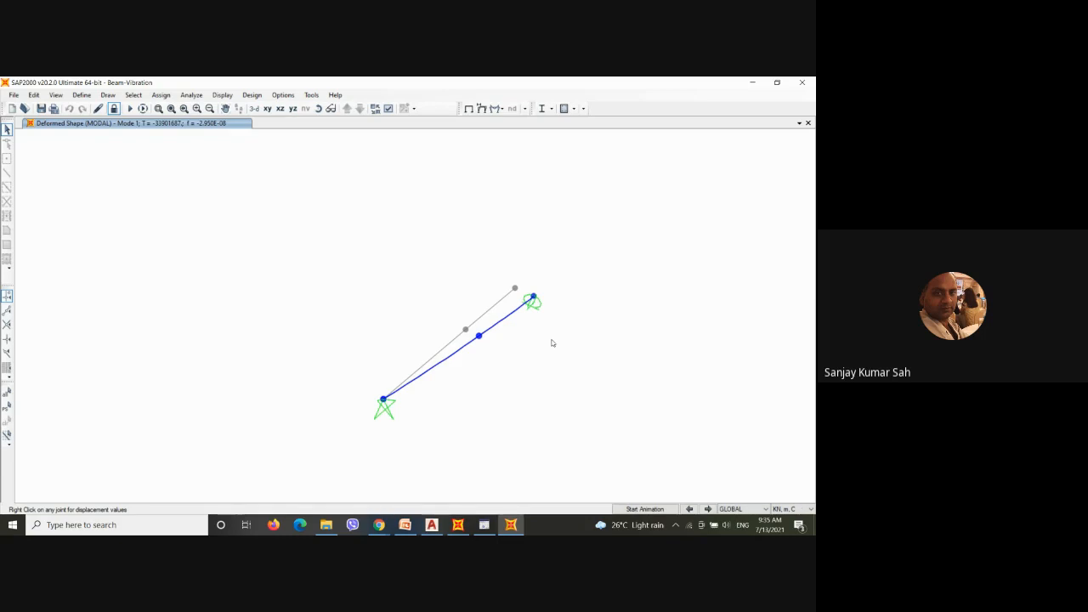
{"action": "left_click", "coordinate": [752, 84]}
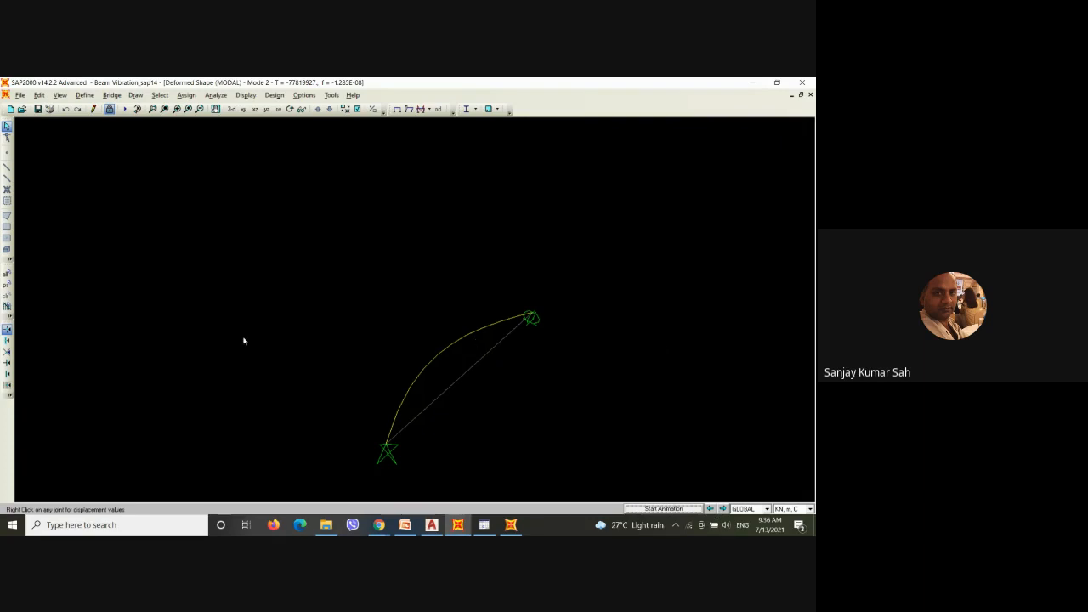
{"action": "left_click", "coordinate": [40, 111]}
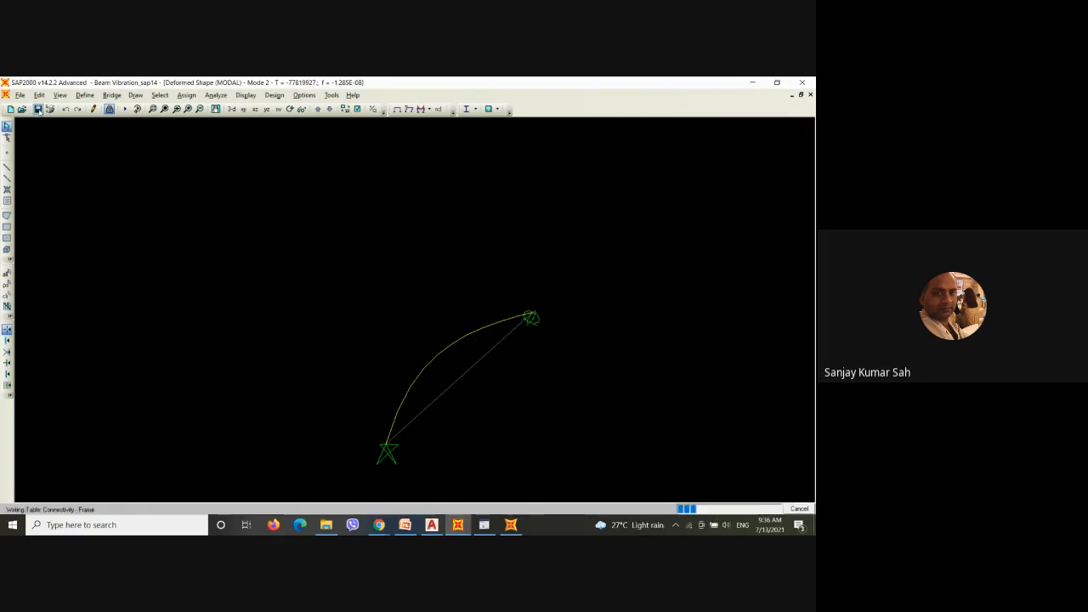
{"action": "left_click", "coordinate": [748, 85]}
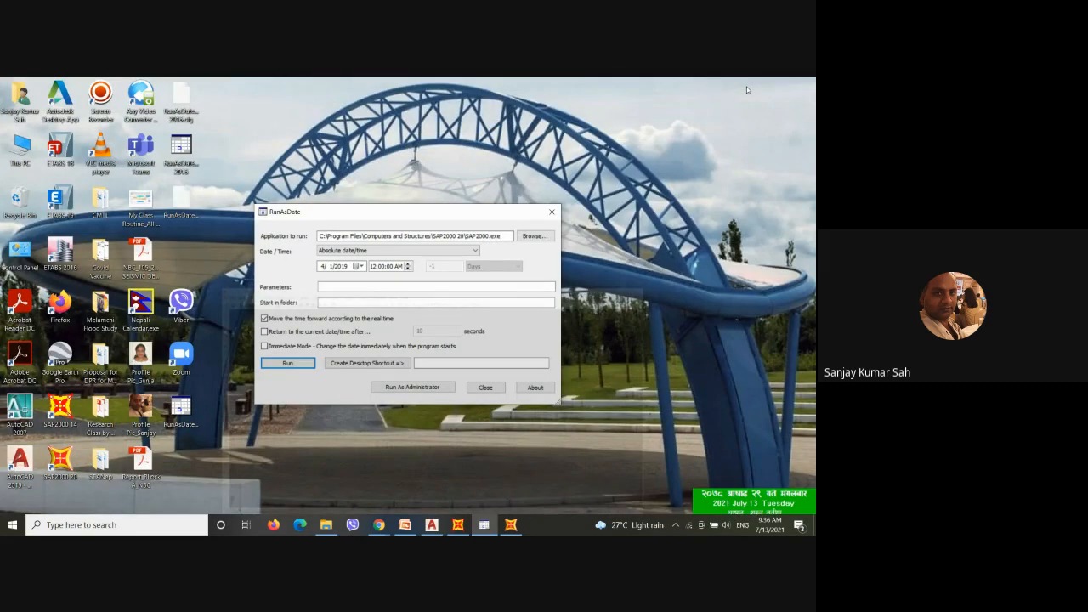
Step: Close RunAsDate, and exit SAP2000 v20 while saving the changes to the Beam-Vibration model
{"action": "left_click", "coordinate": [485, 387]}
{"action": "left_click", "coordinate": [484, 524]}
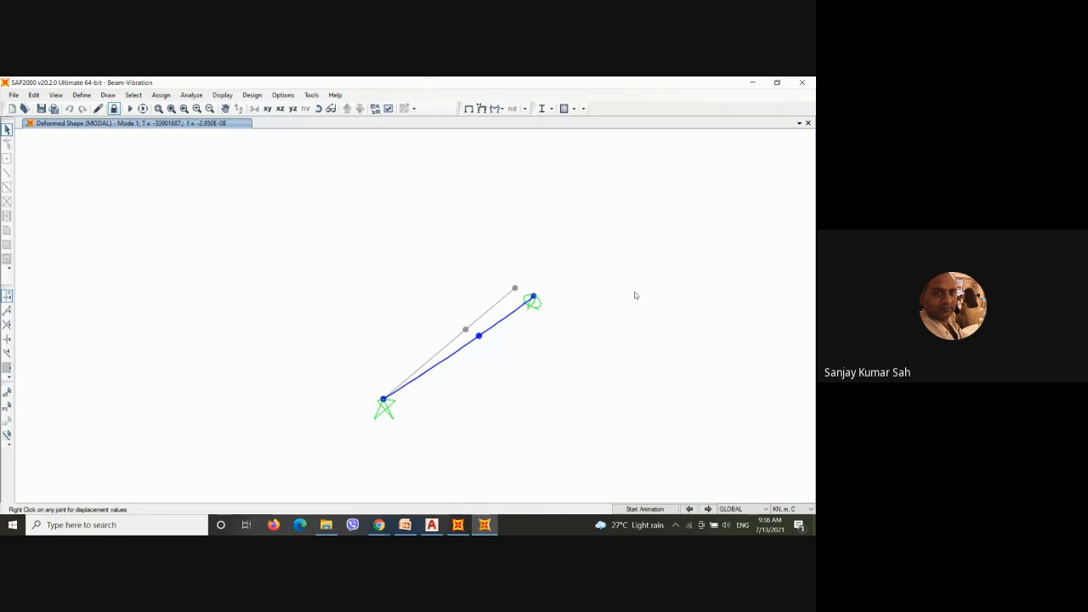
{"action": "left_click", "coordinate": [794, 87]}
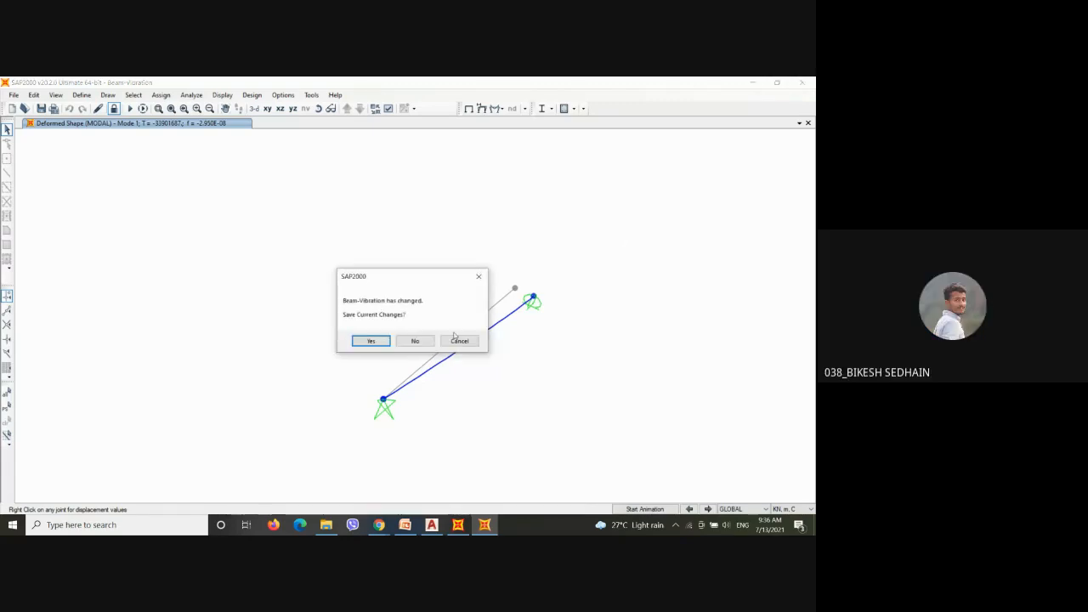
{"action": "left_click", "coordinate": [385, 342]}
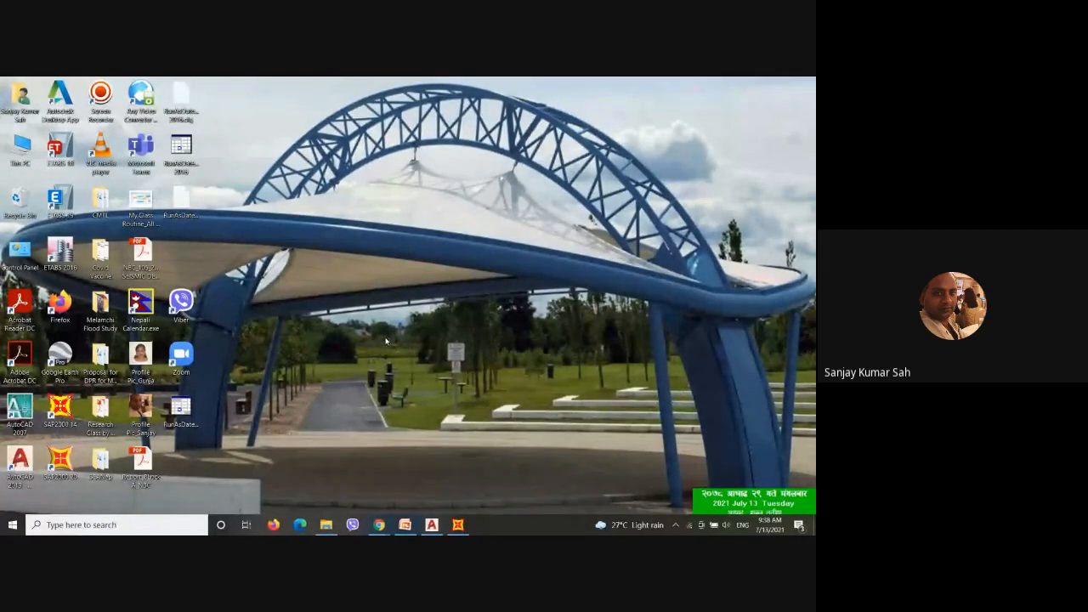
Step: Switch to AutoCAD and exit it, closing Drawing1.dwg
{"action": "left_click", "coordinate": [432, 525]}
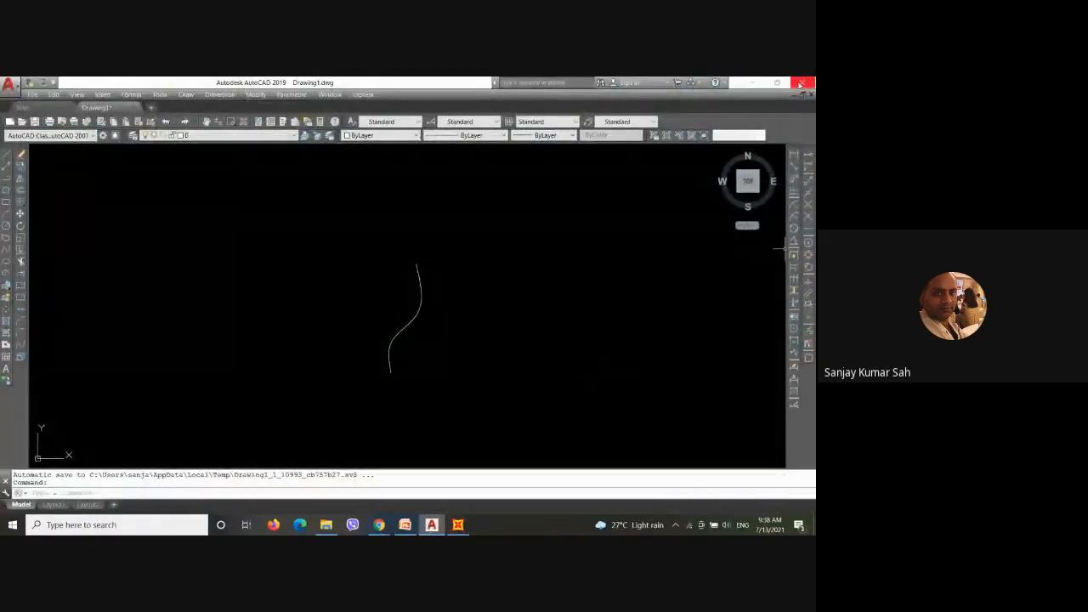
{"action": "left_click", "coordinate": [799, 83]}
{"action": "left_click", "coordinate": [410, 324]}
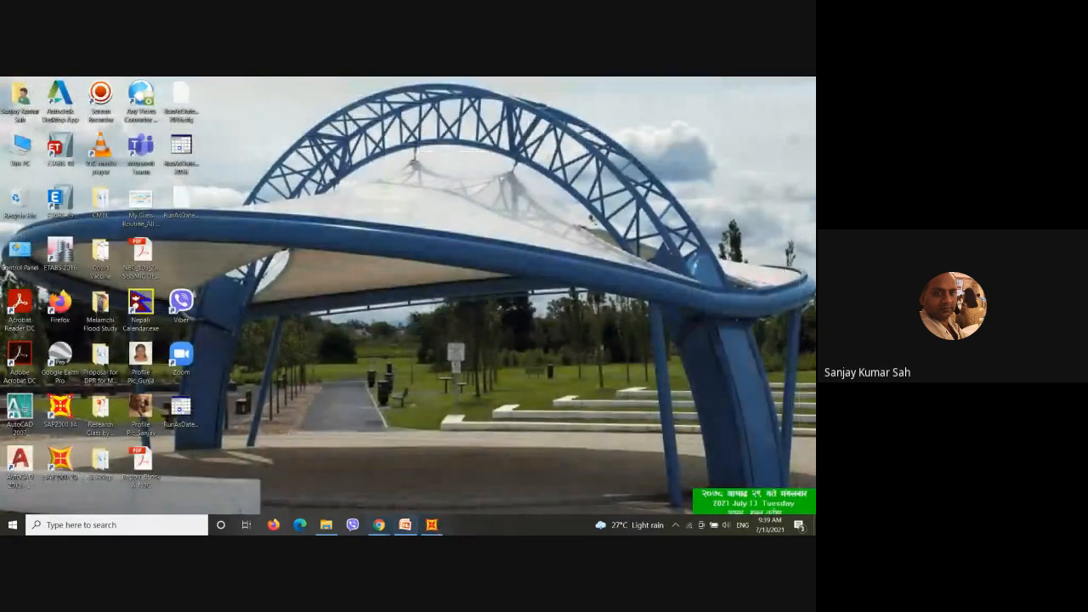
Step: Close SAP2000 v14 with the Beam Vibration_sap14 model, and close the EQ behaviour & EQ load Calculation presentation in PowerPoint
{"action": "mouse_move", "coordinate": [431, 525]}
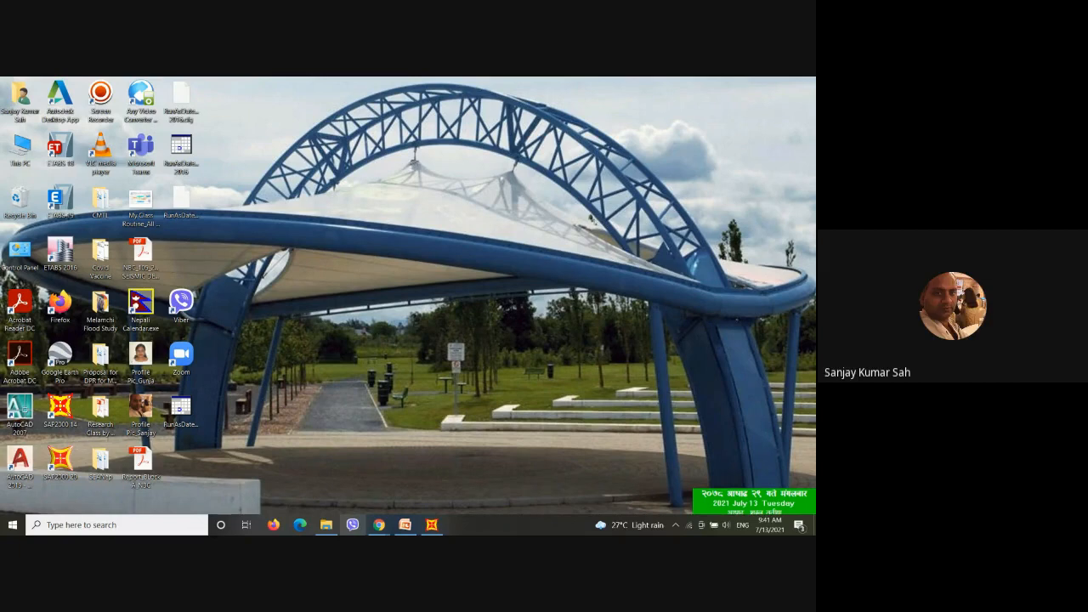
{"action": "mouse_move", "coordinate": [326, 524]}
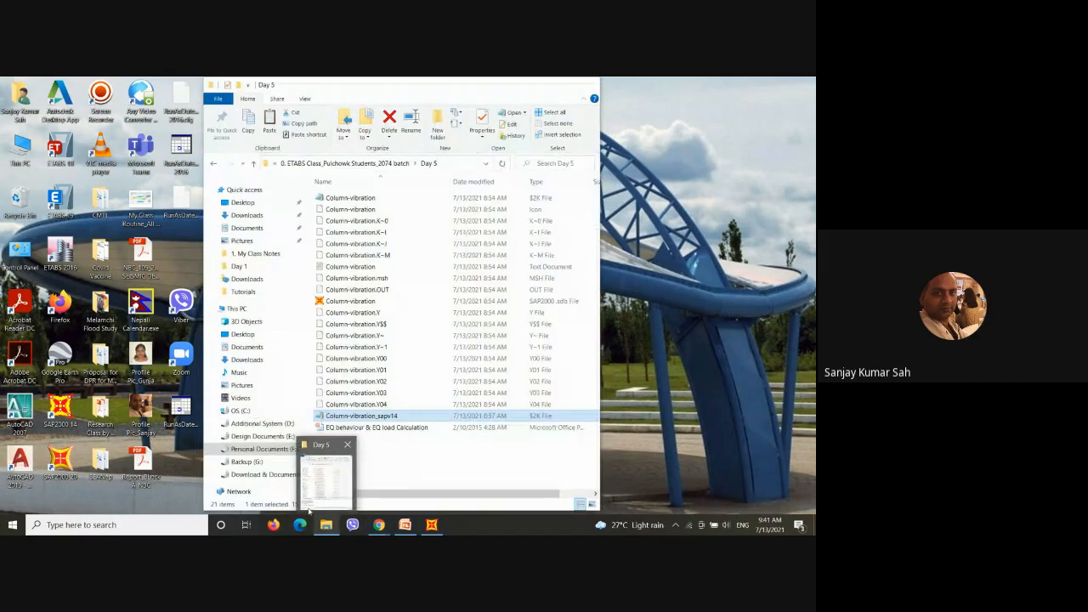
{"action": "left_click", "coordinate": [432, 525]}
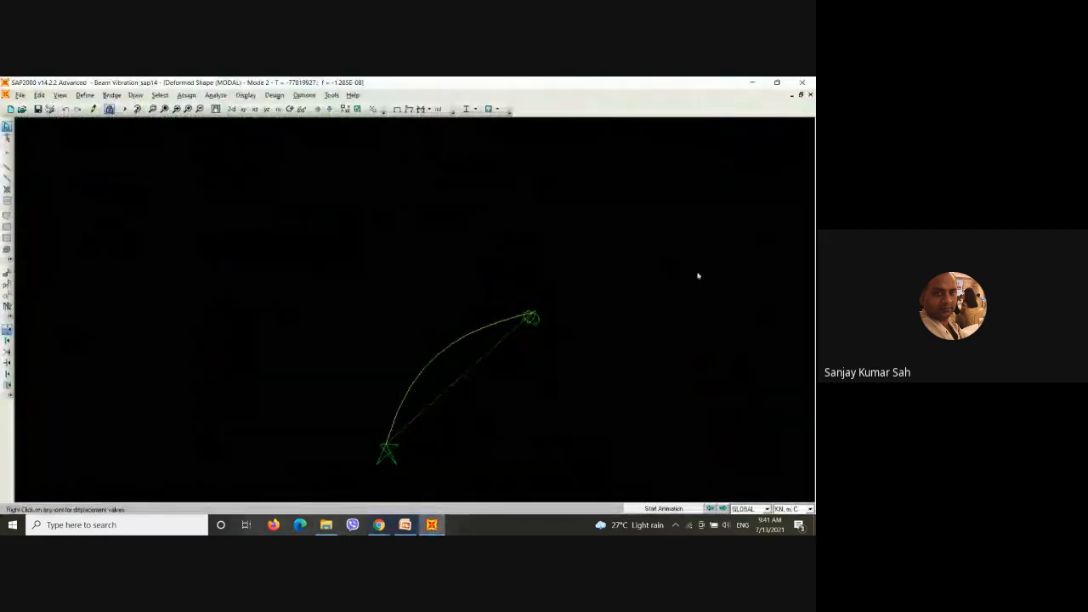
{"action": "left_click", "coordinate": [798, 86]}
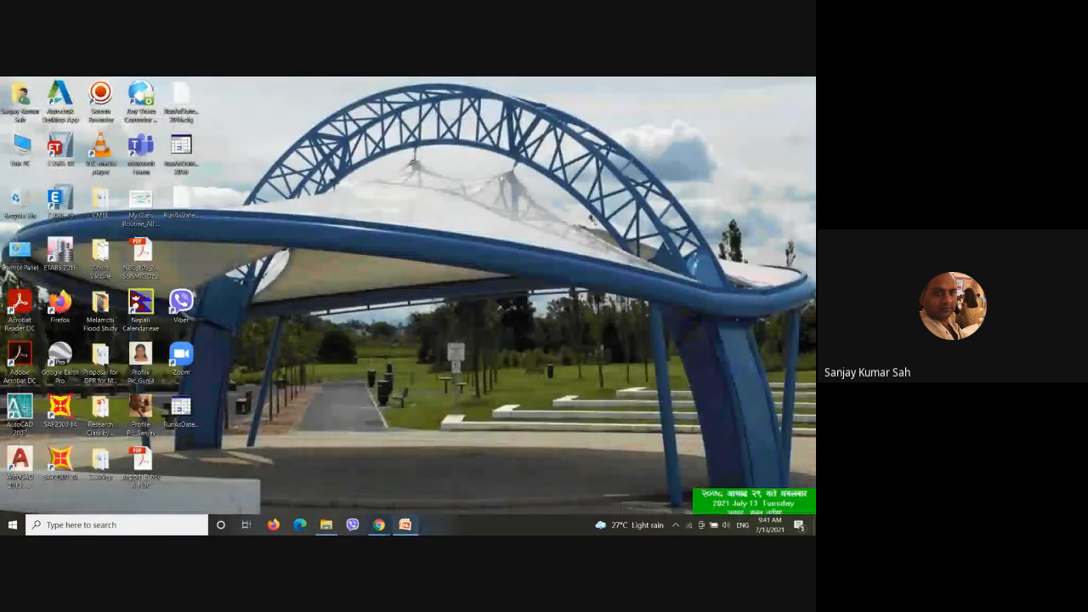
{"action": "left_click", "coordinate": [405, 525]}
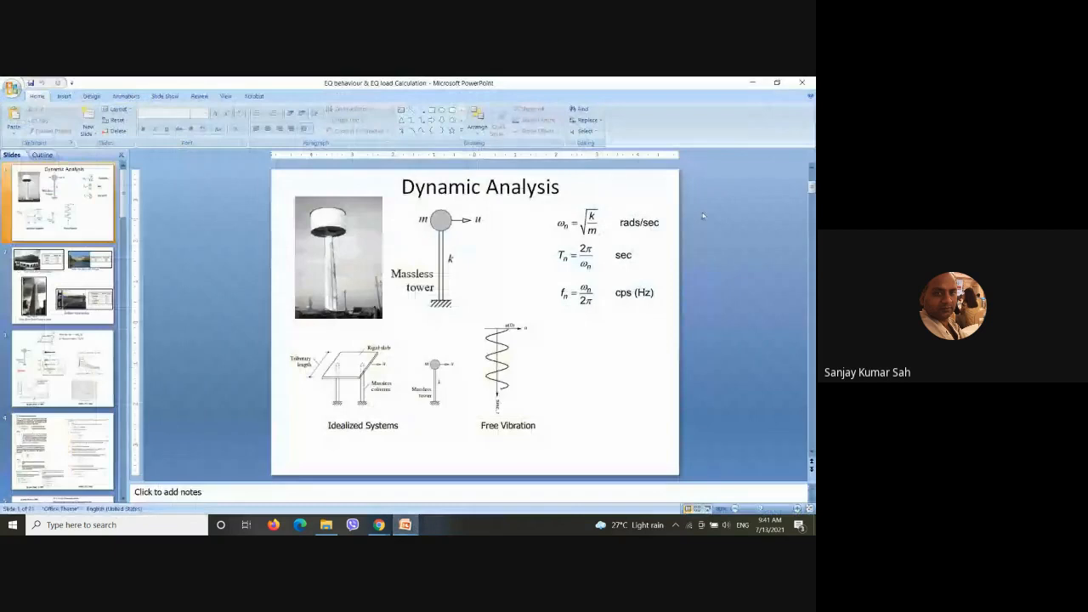
{"action": "left_click", "coordinate": [802, 83]}
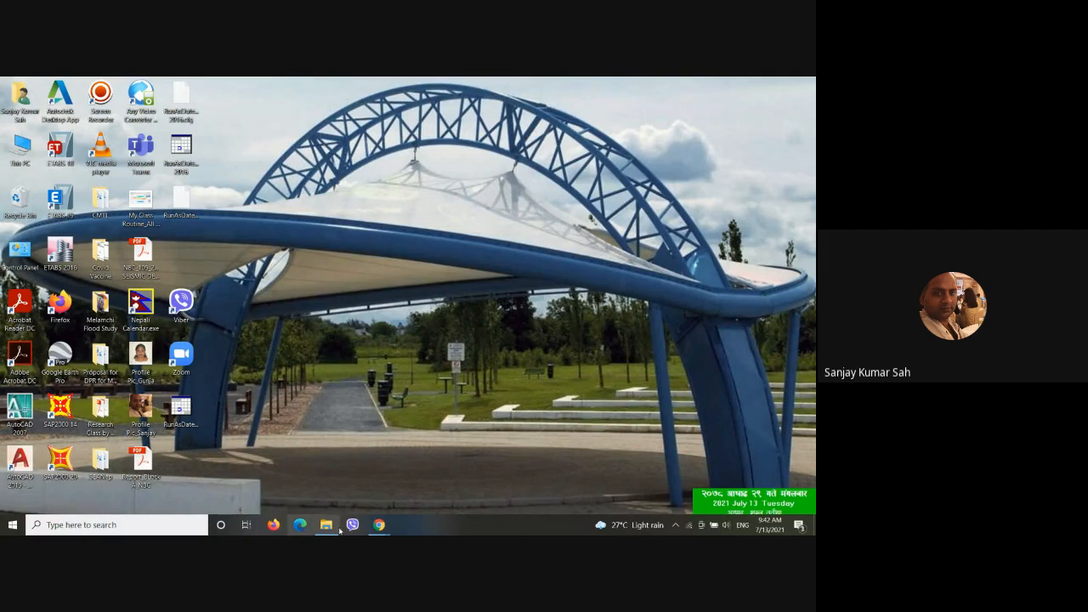
Step: Switch to the Google Meet call in Chrome and stop presenting the screen
{"action": "mouse_move", "coordinate": [378, 527]}
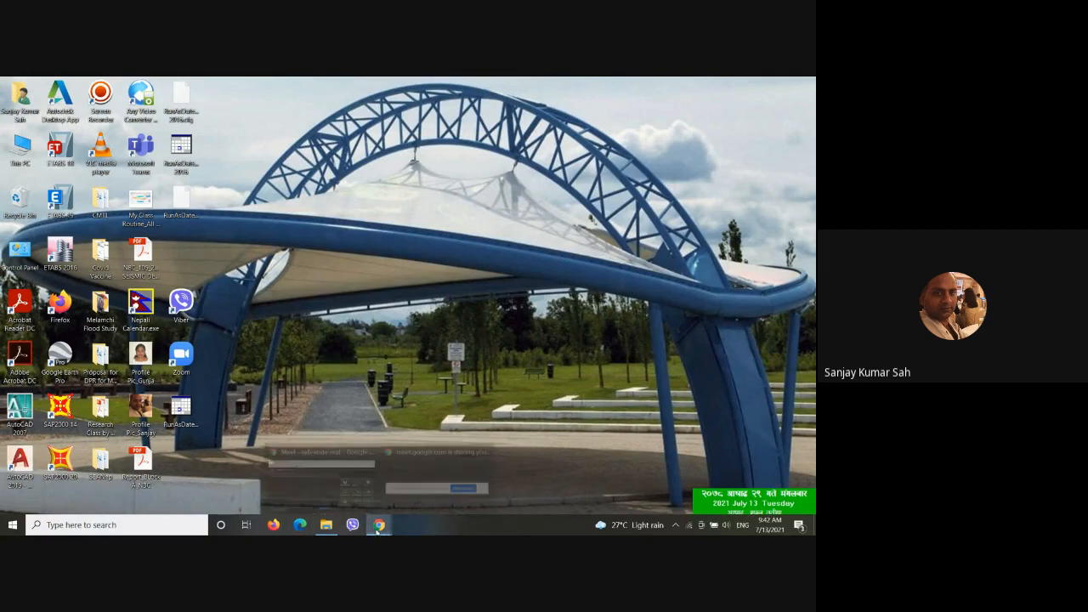
{"action": "left_click", "coordinate": [337, 475]}
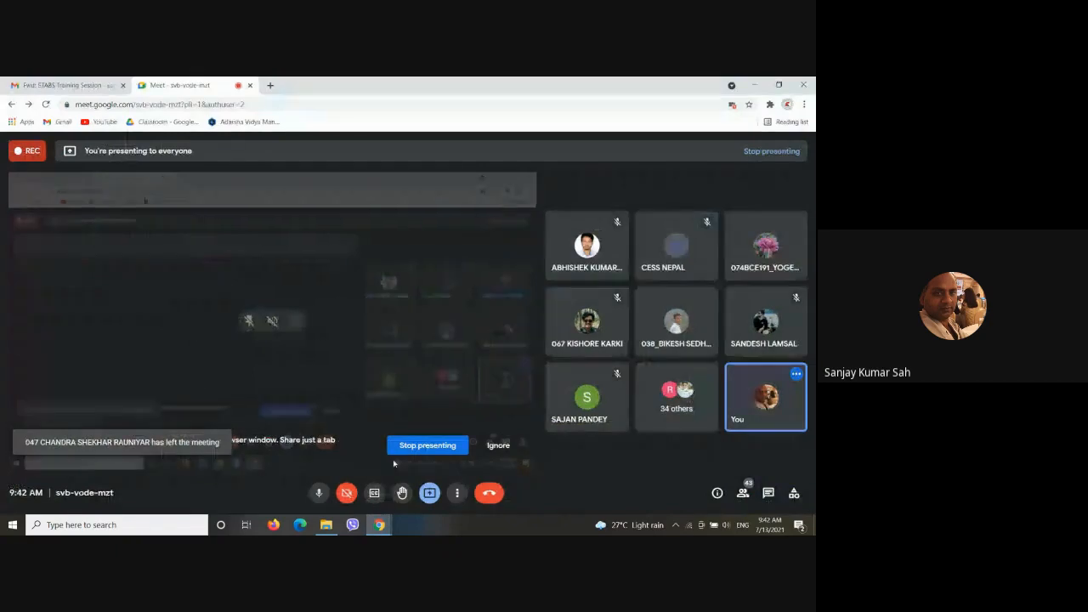
{"action": "left_click", "coordinate": [416, 446]}
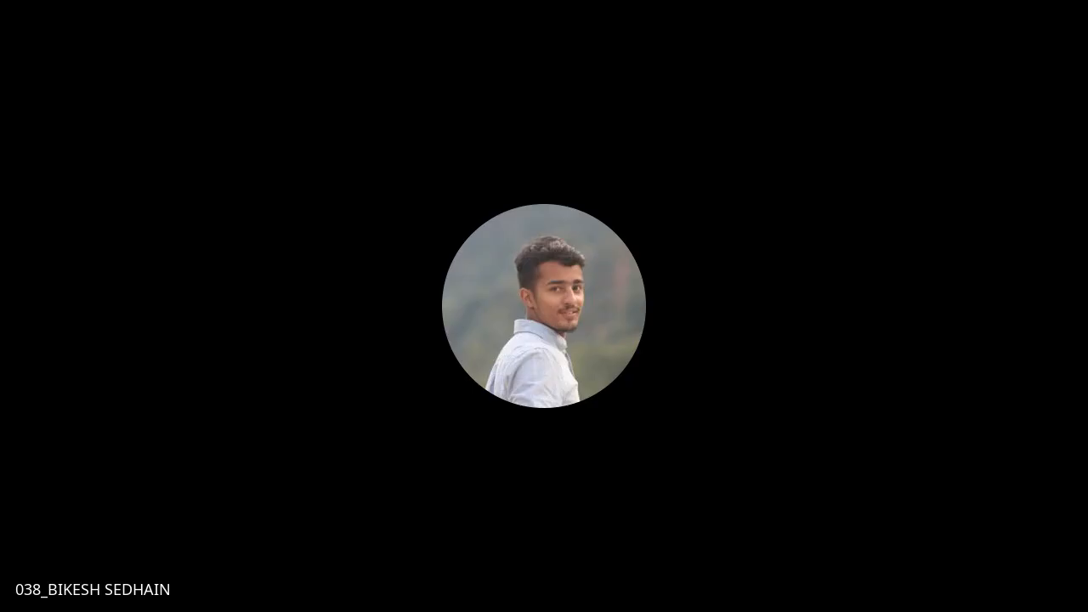